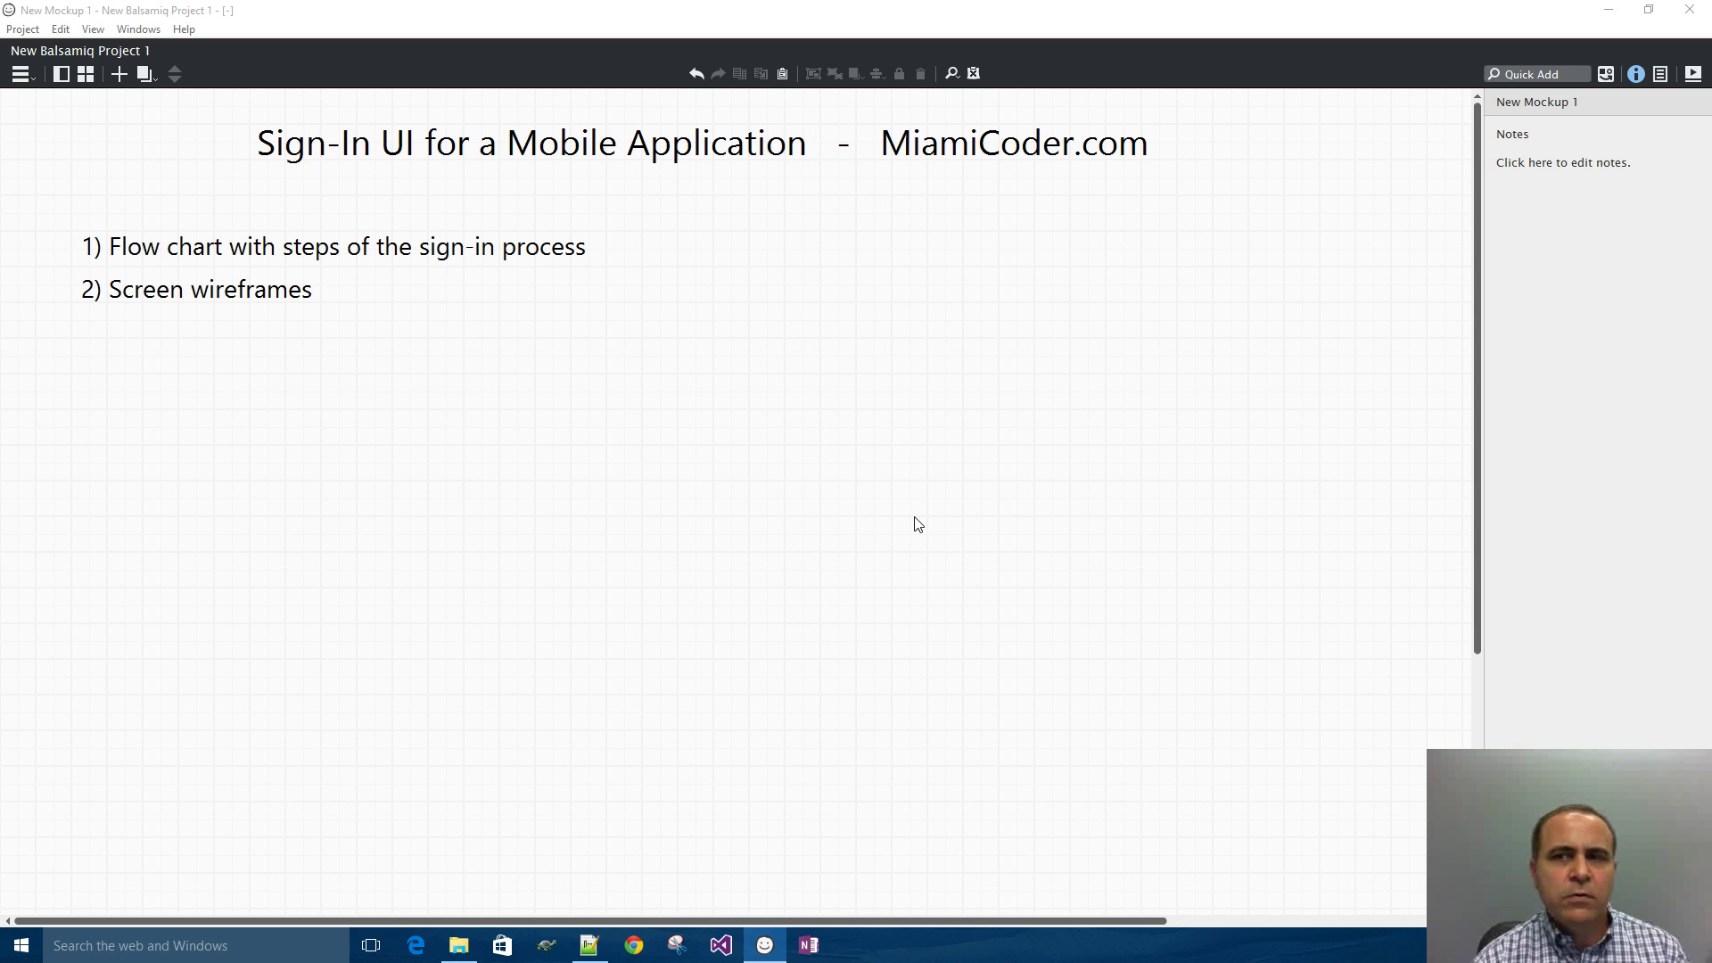
- Insert a callout below the two-item list and label it 'App Launch'
{"action": "left_click", "coordinate": [1536, 71]}
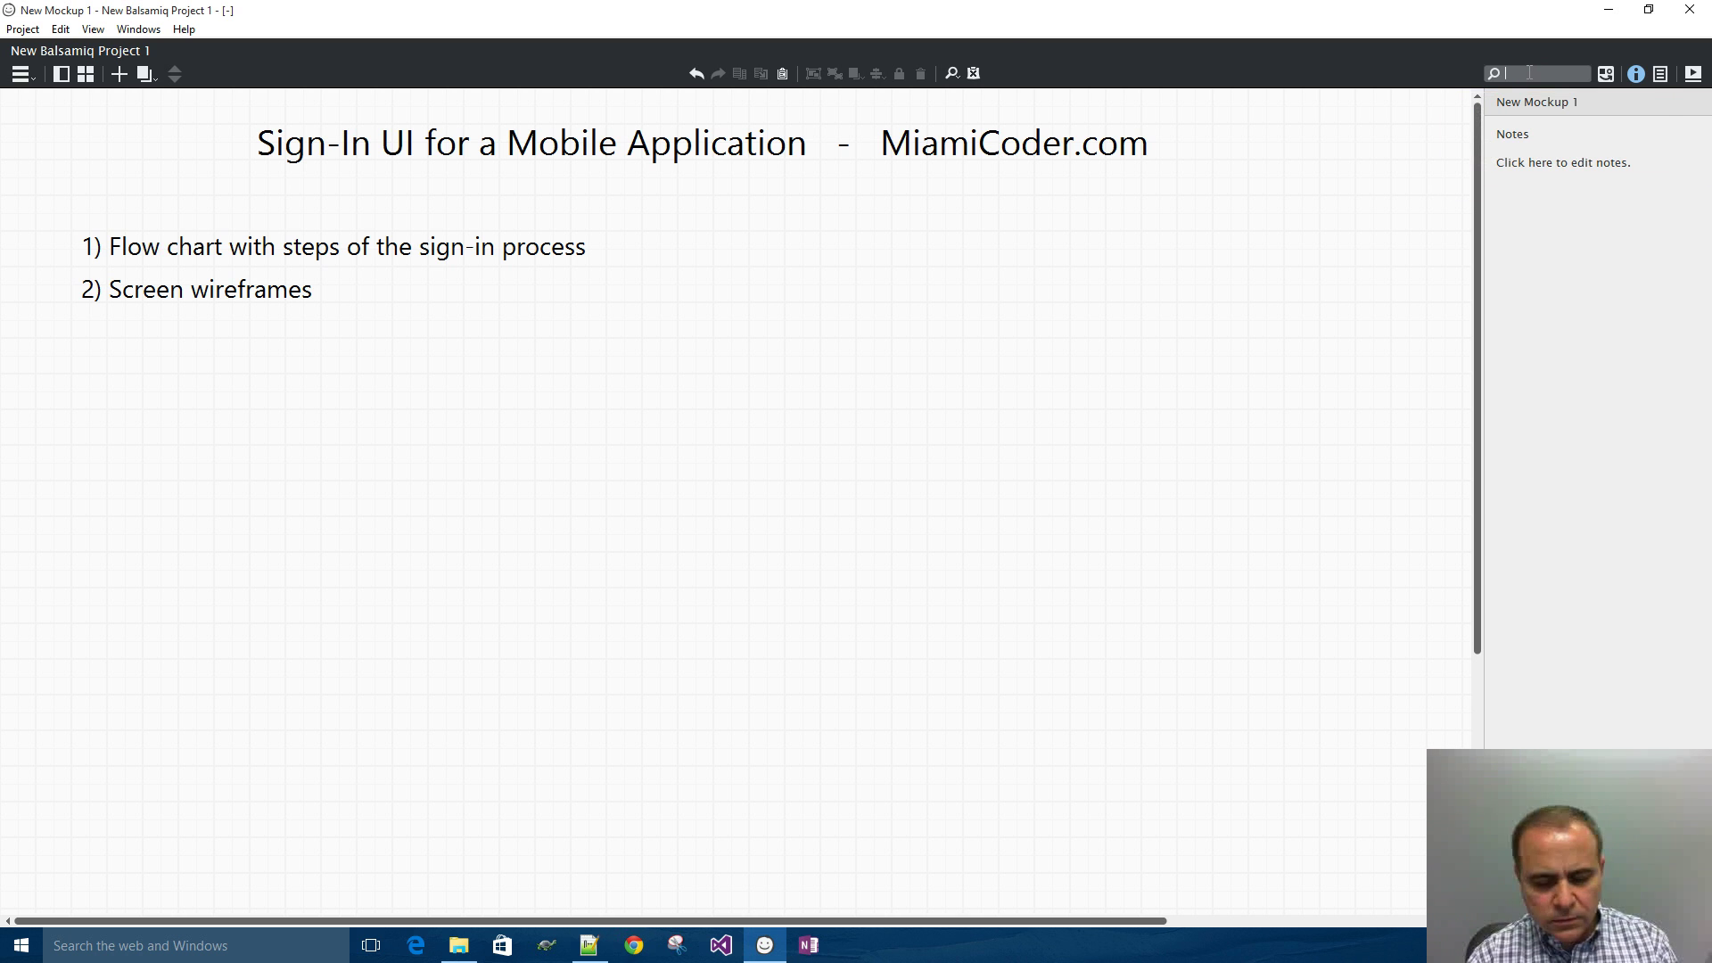
{"action": "type", "text": "call"}
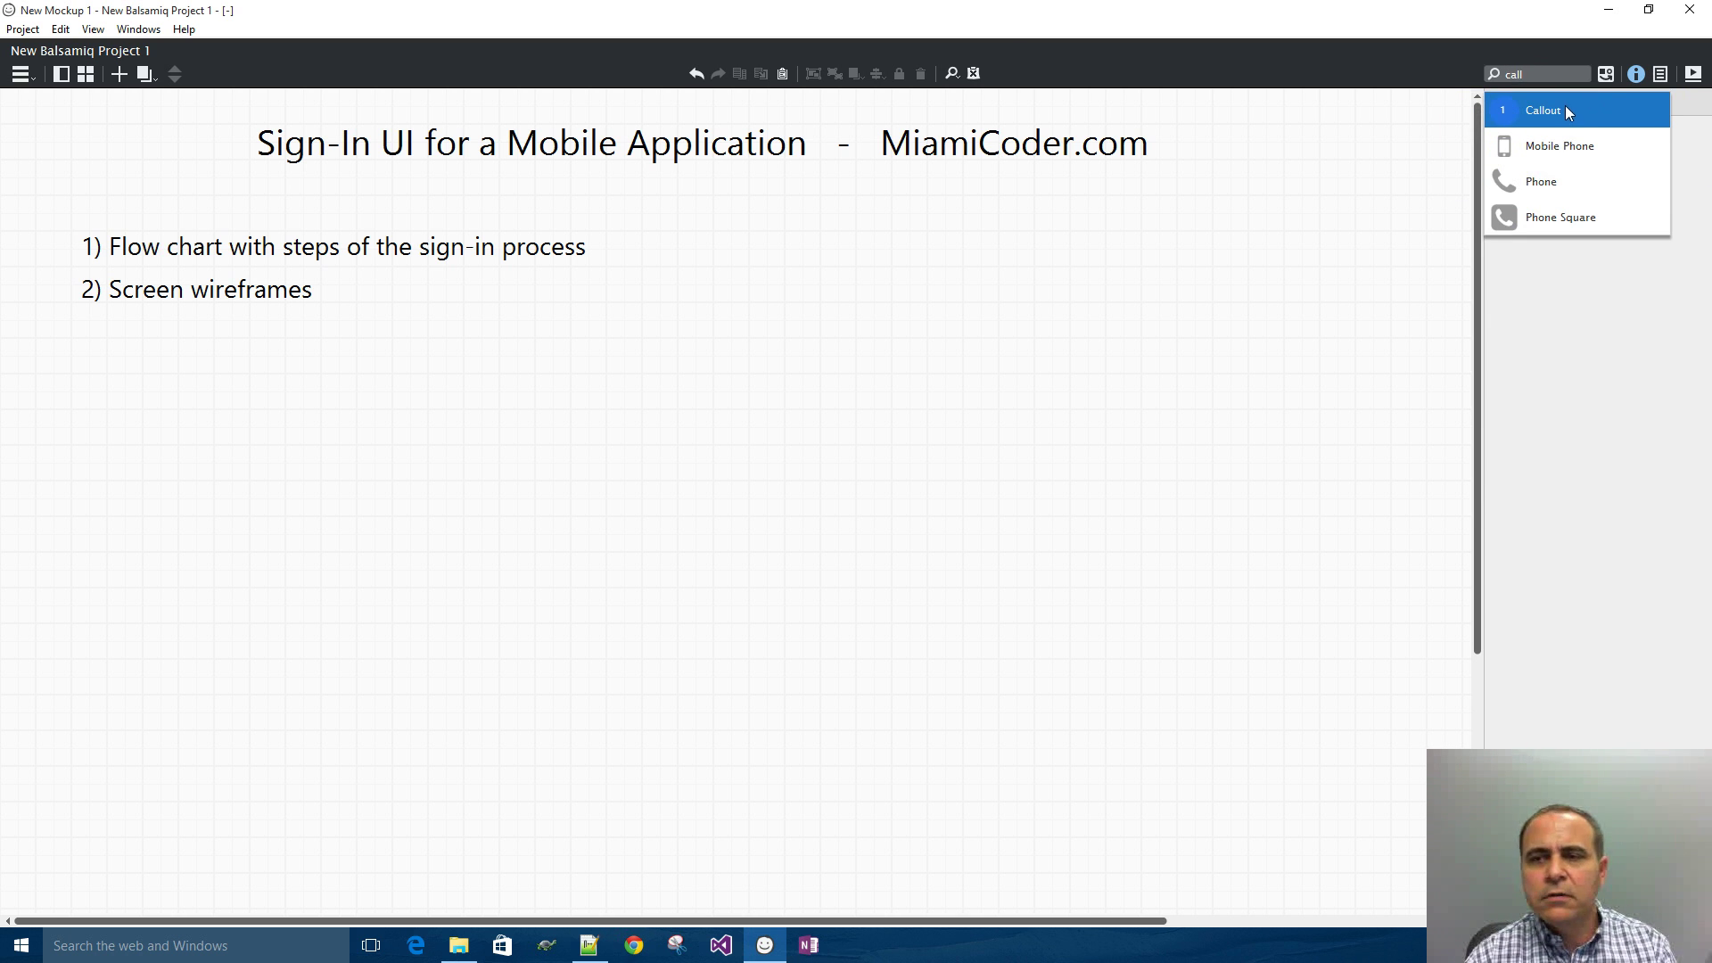
{"action": "left_click", "coordinate": [1569, 111]}
{"action": "left_click_drag", "start_coordinate": [70, 166], "coordinate": [96, 403]}
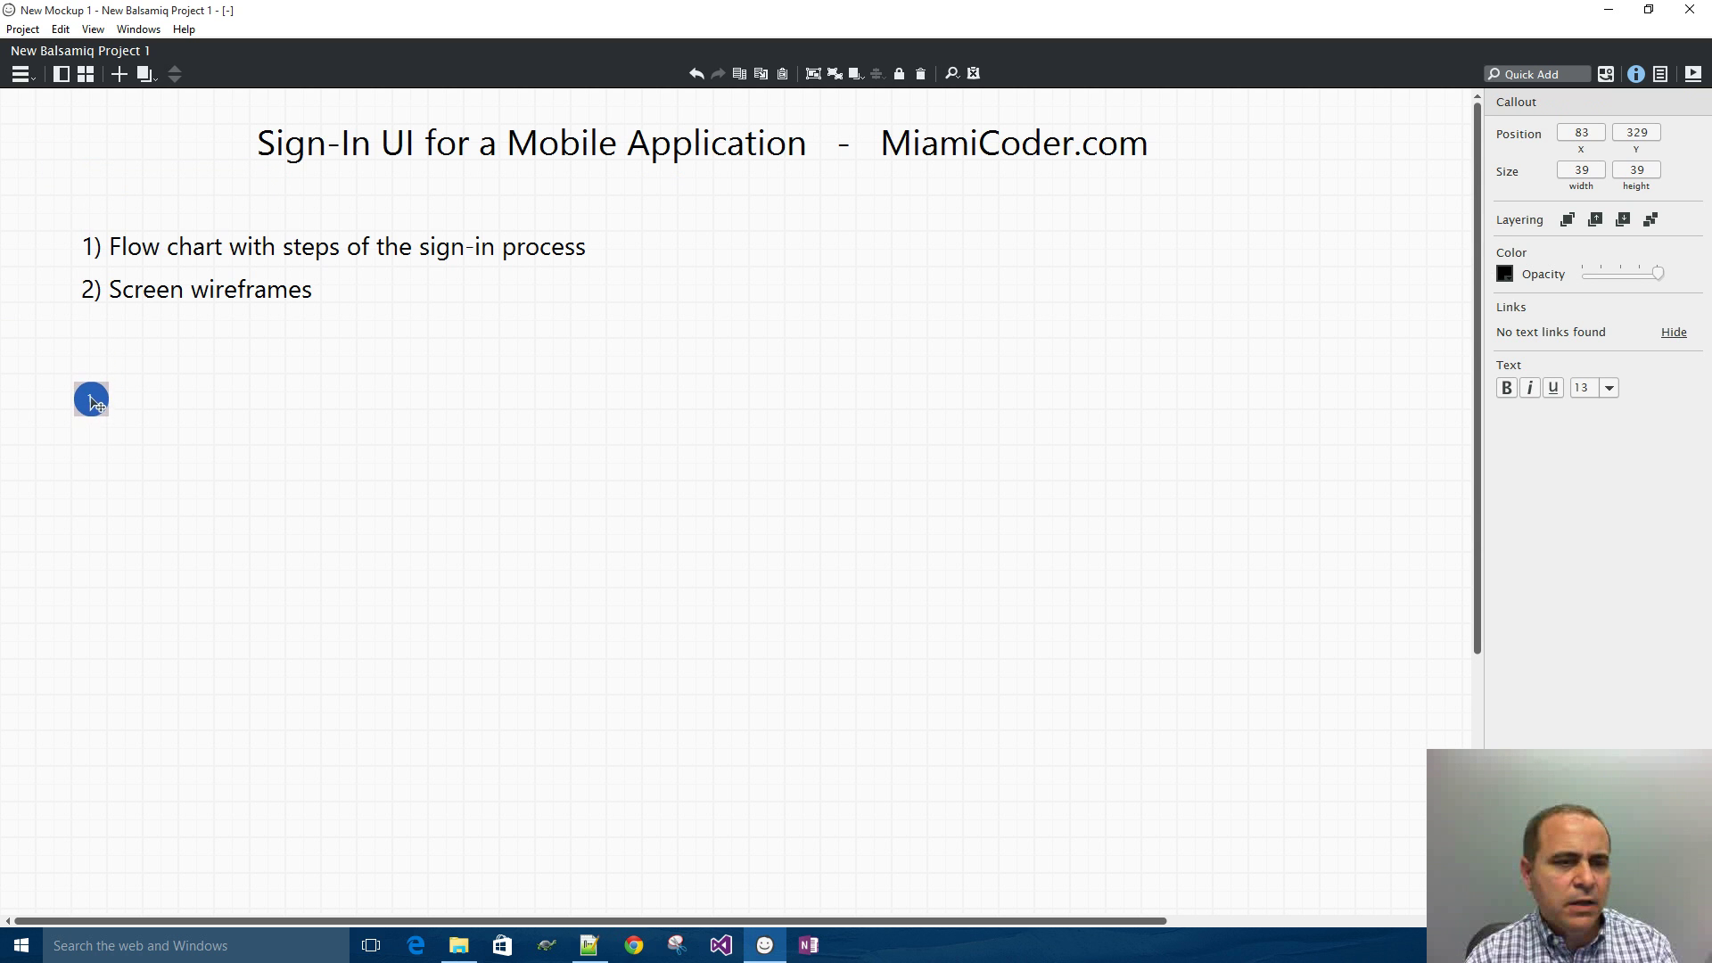
{"action": "double_click", "coordinate": [93, 400]}
{"action": "type", "text": "App"}
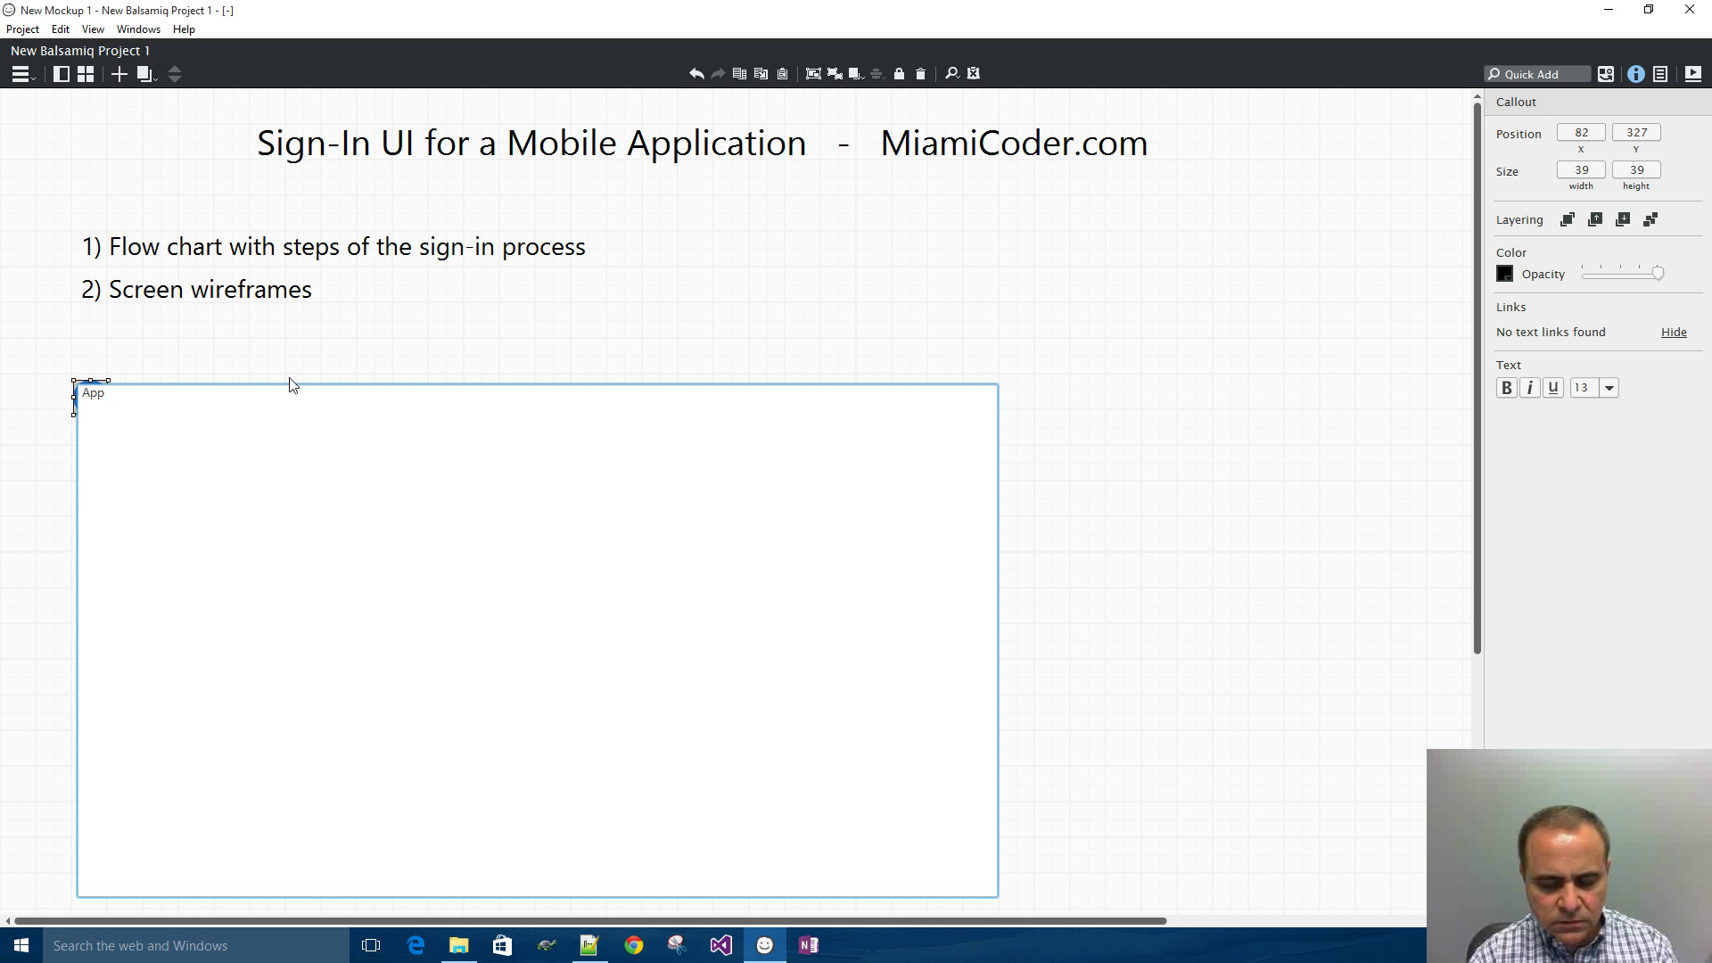
{"action": "type", "text": " Laun"}
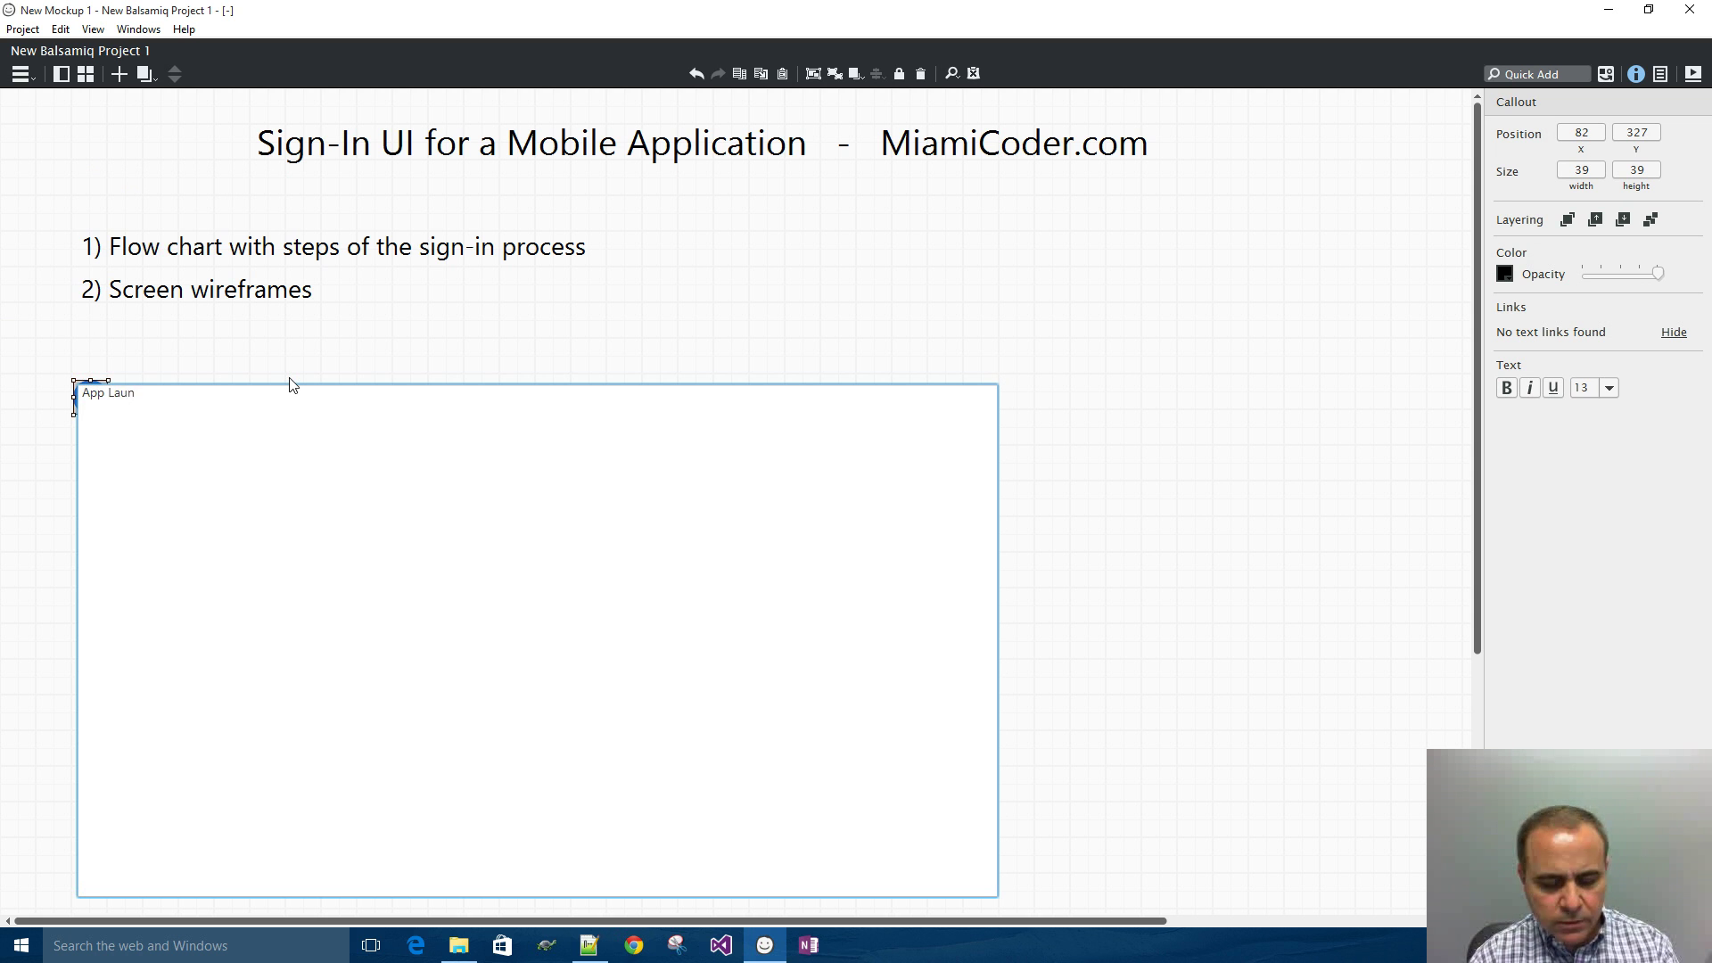
{"action": "type", "text": "ch"}
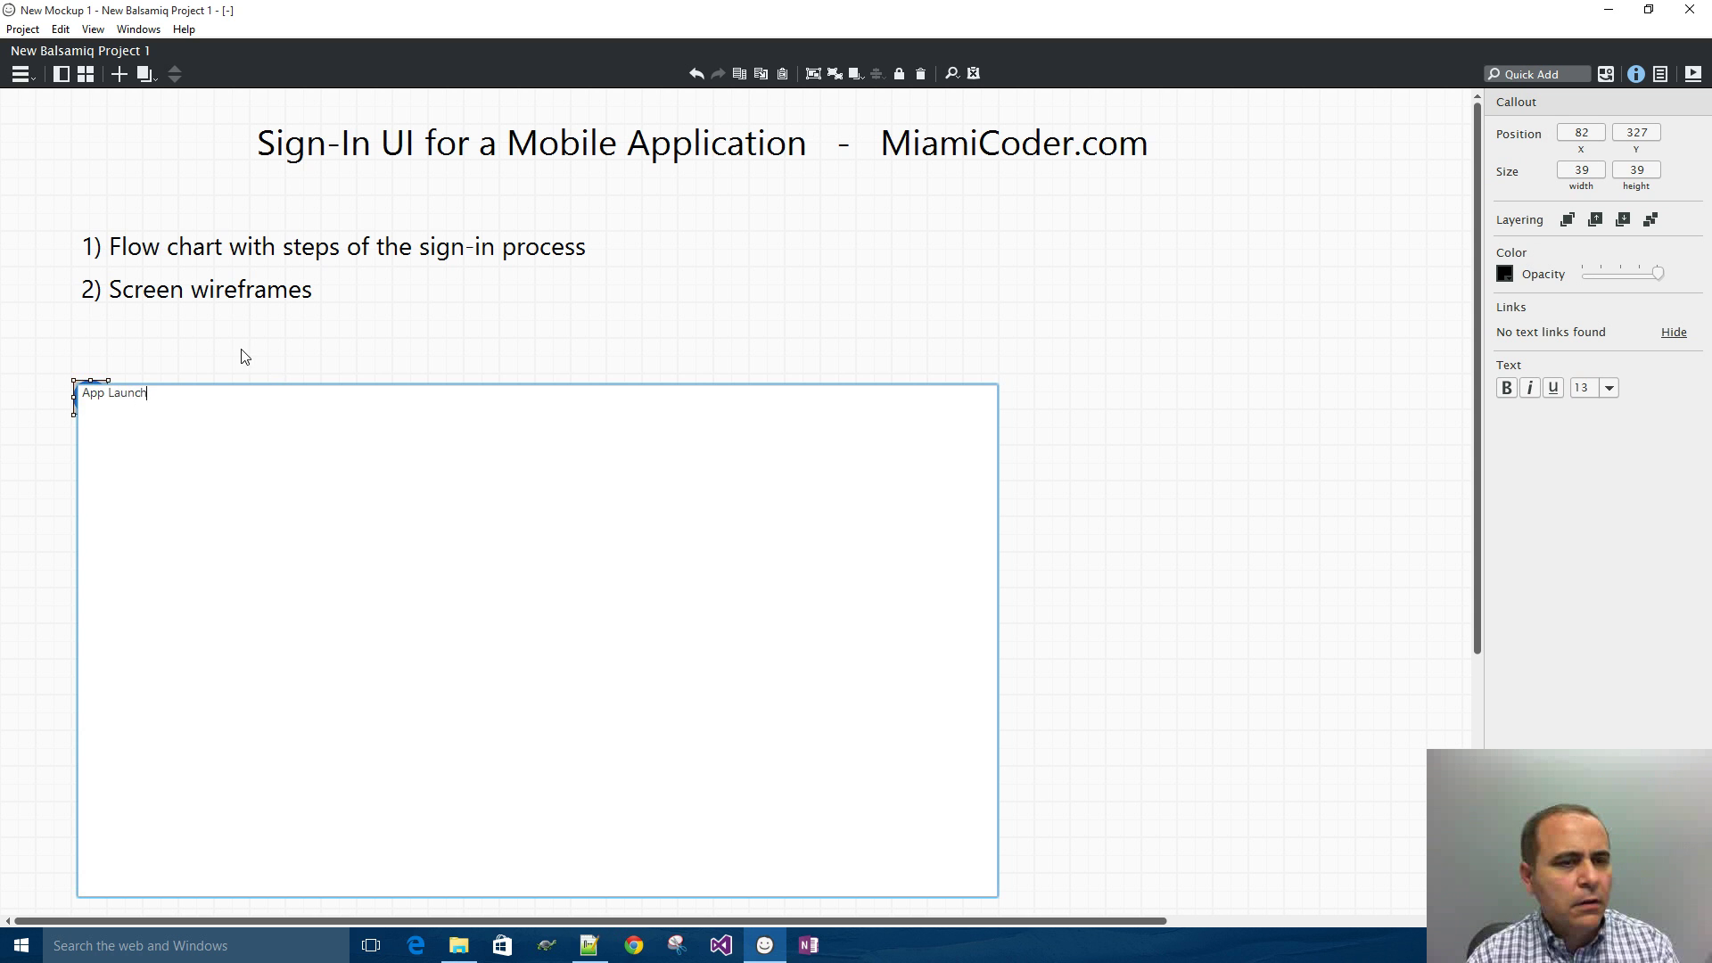
{"action": "key", "text": "Return"}
- Add a short arrow beside App Launch pointing only to the right
{"action": "left_click", "coordinate": [1526, 75]}
{"action": "type", "text": "arro"}
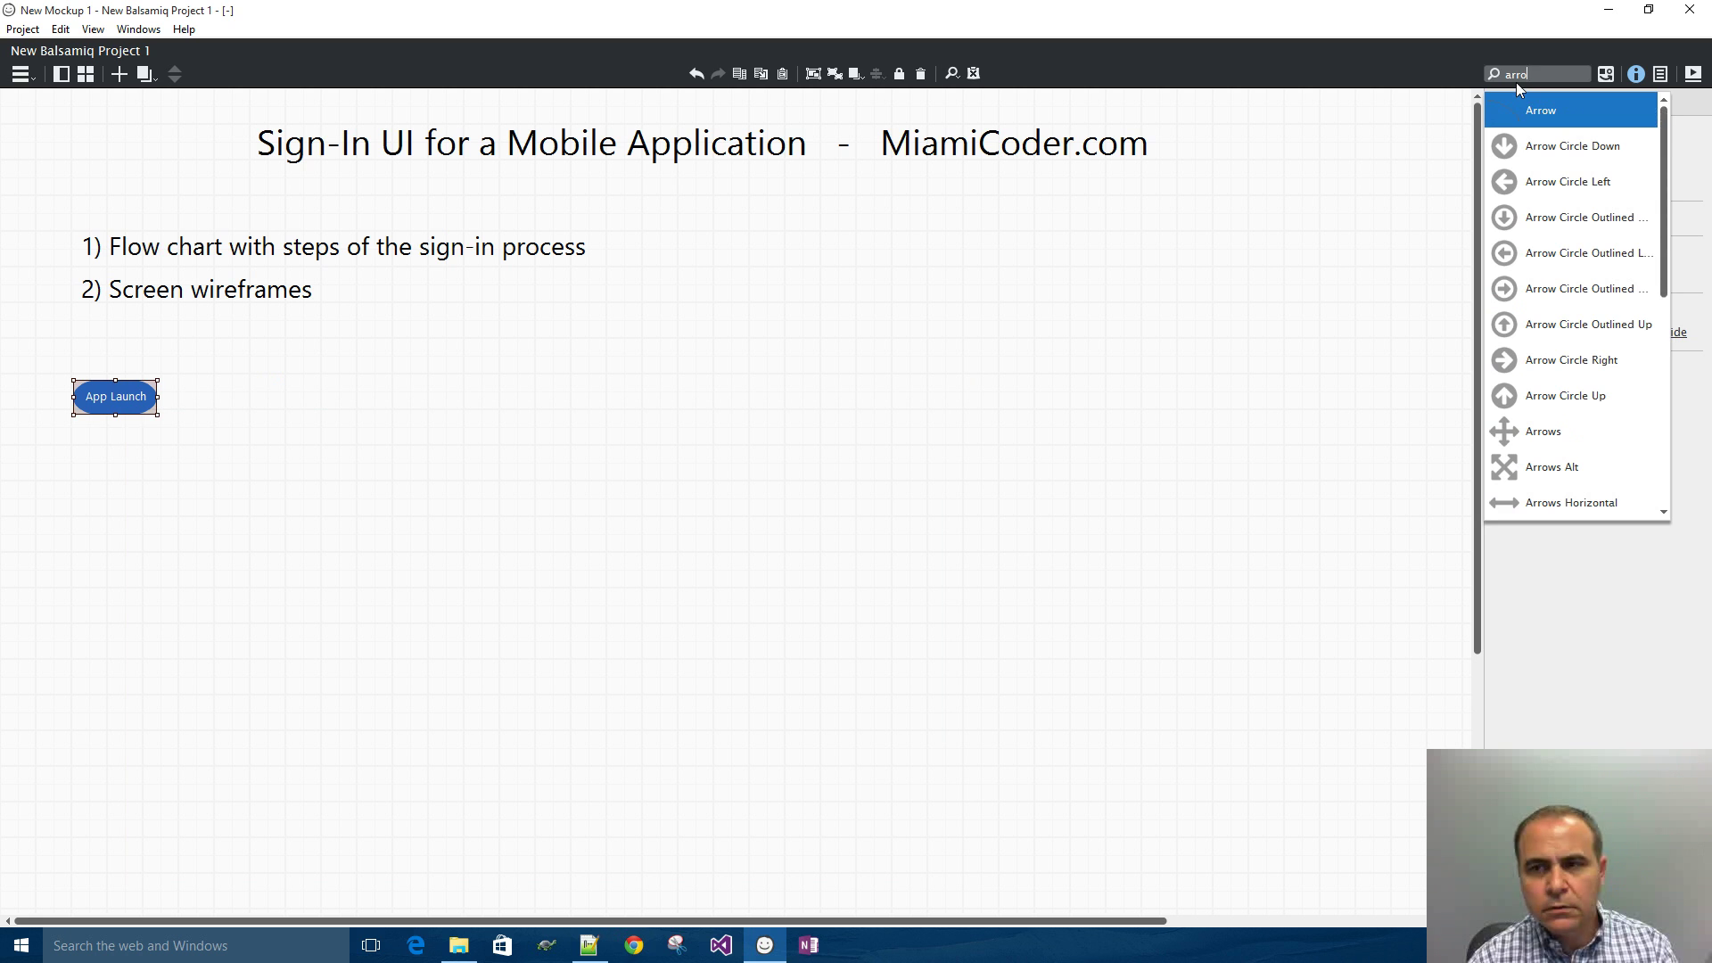
{"action": "left_click", "coordinate": [1543, 111]}
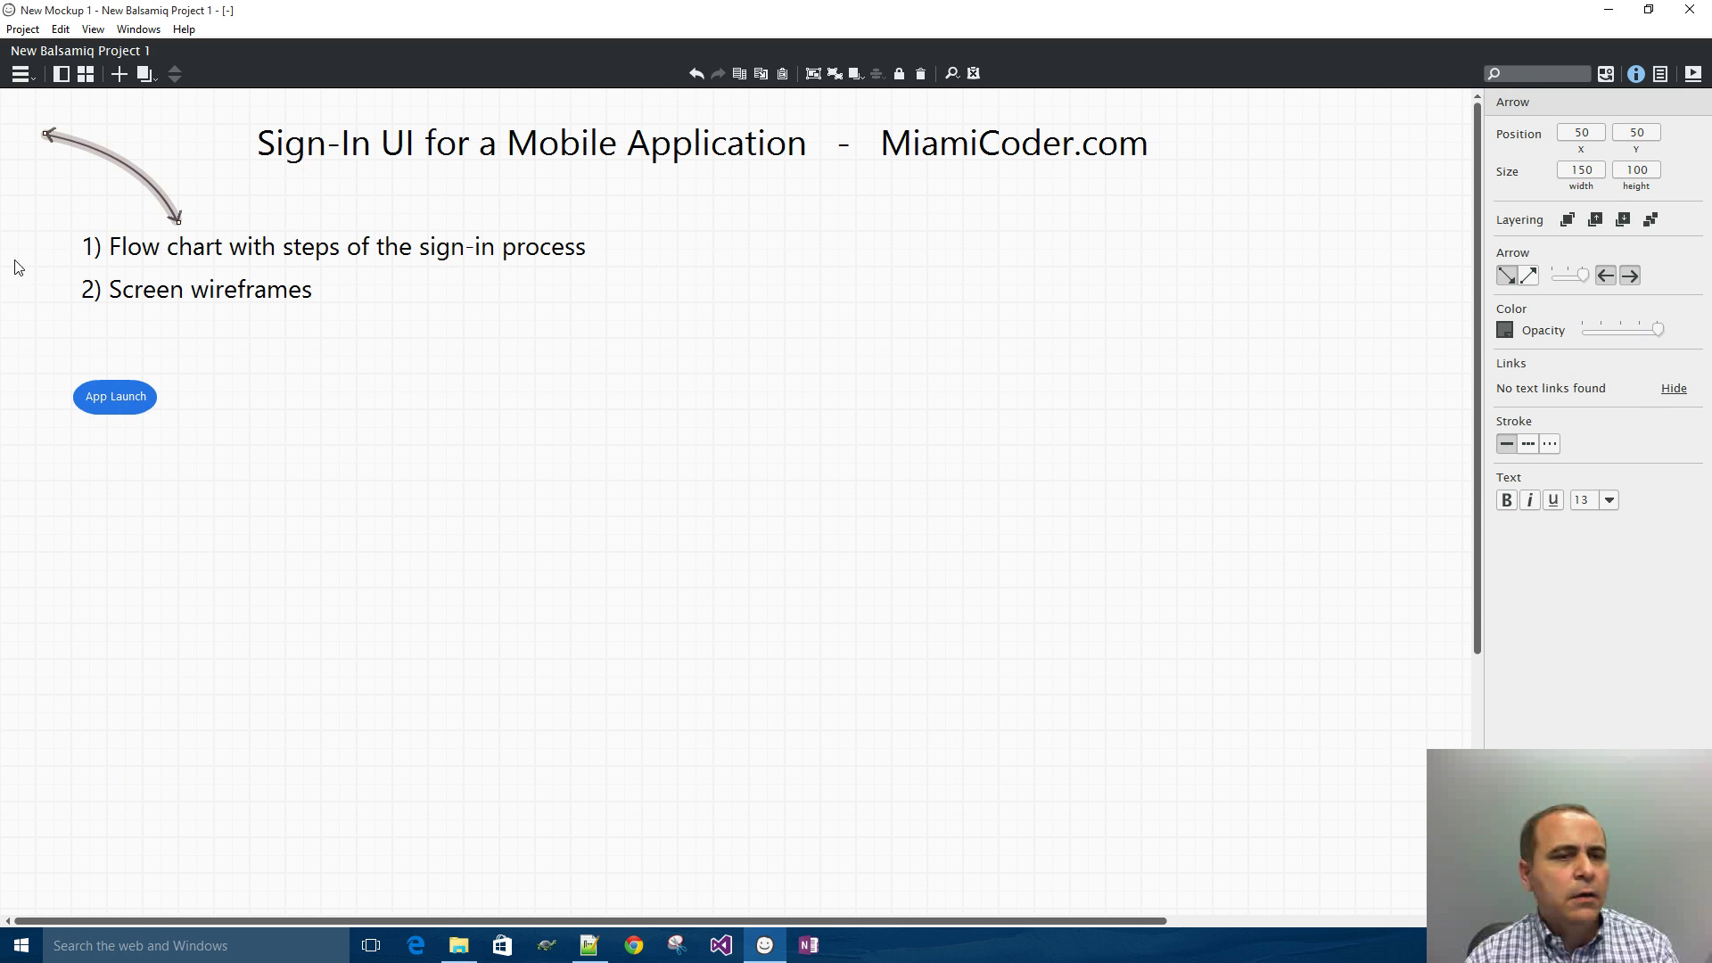
{"action": "left_click_drag", "start_coordinate": [177, 220], "coordinate": [190, 408]}
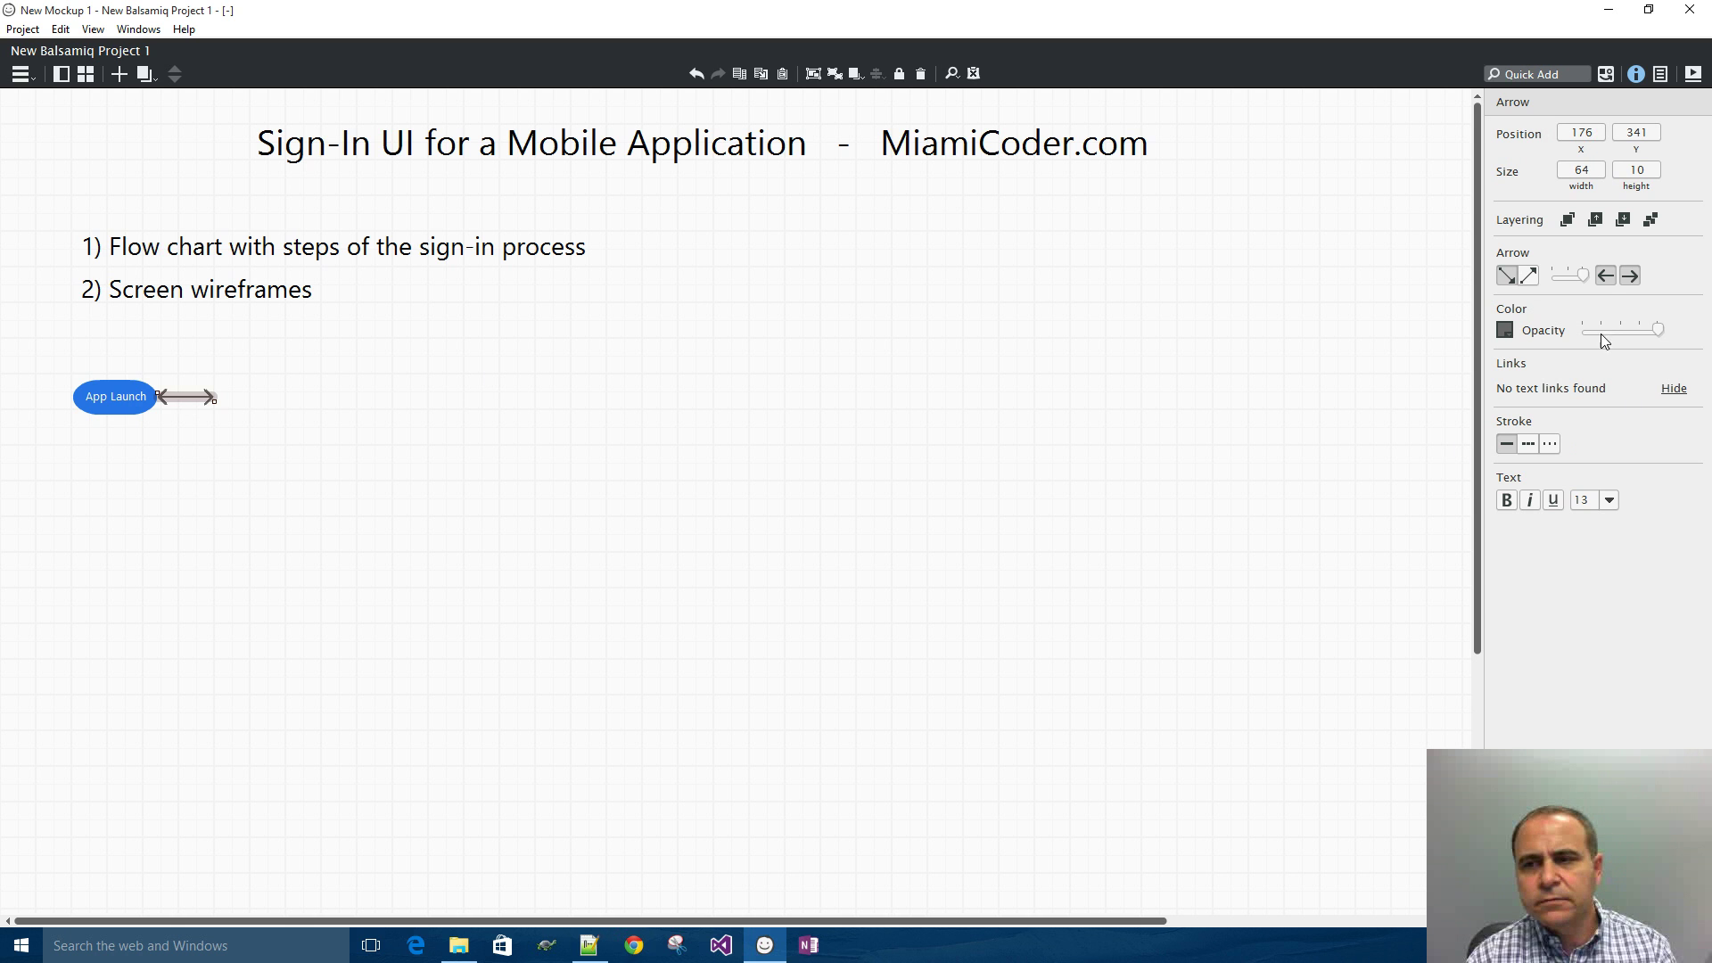
{"action": "left_click", "coordinate": [1606, 275]}
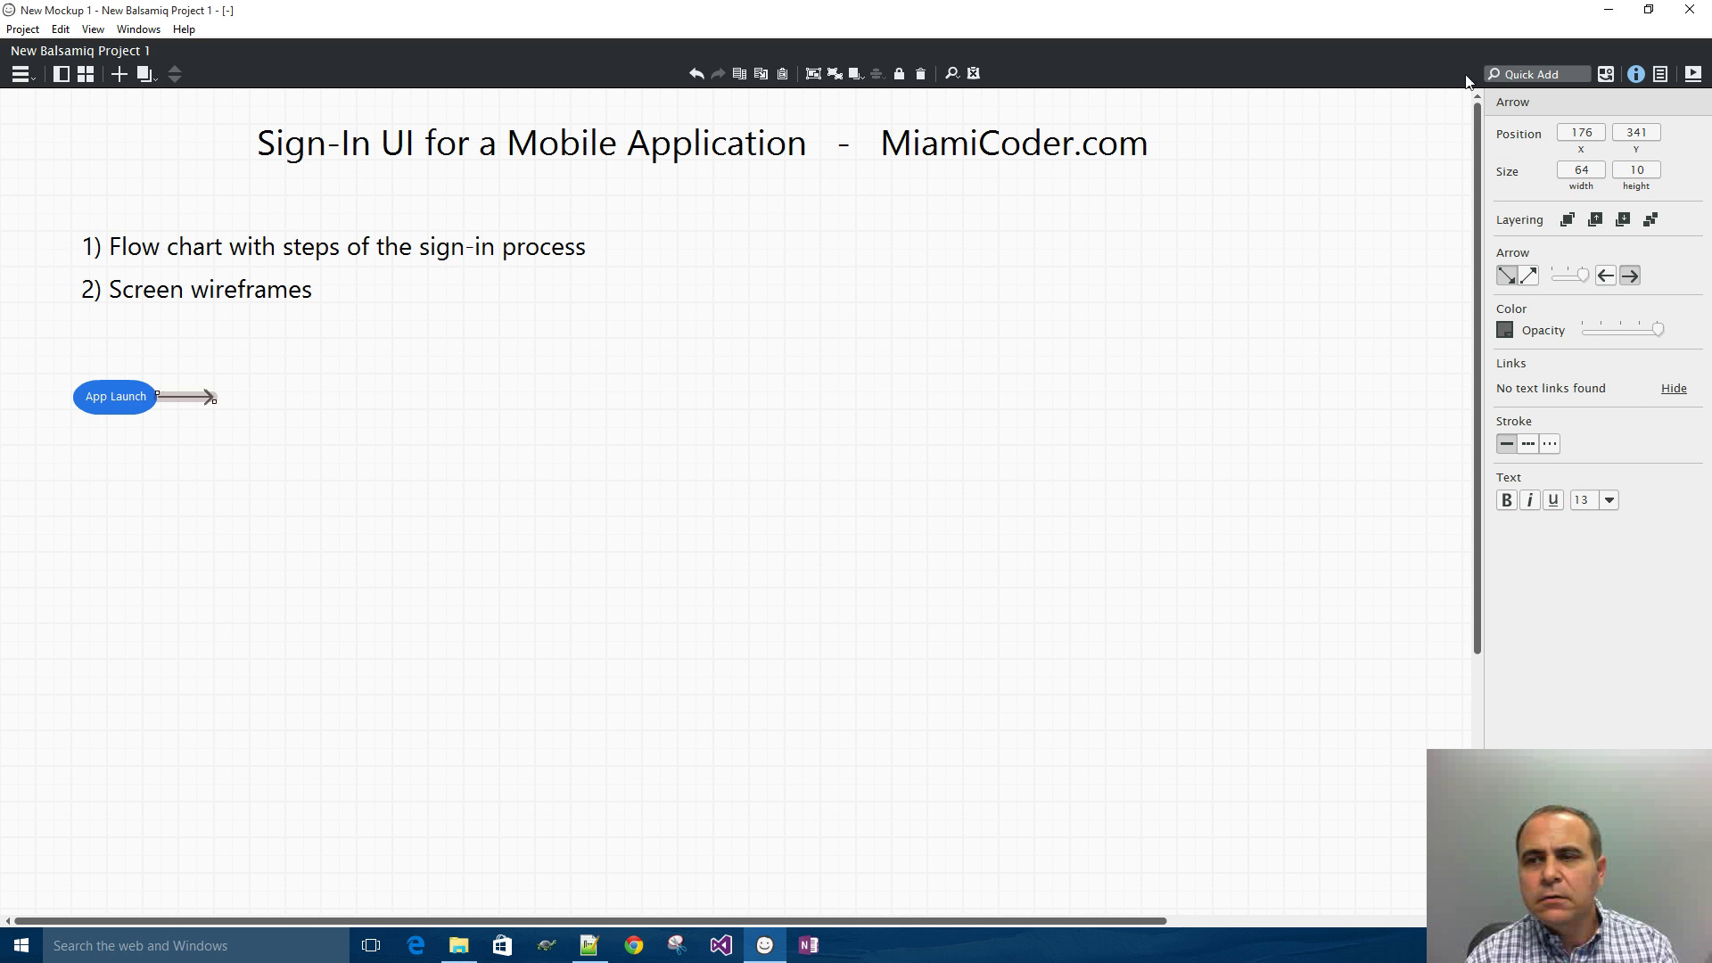
- Place a rectangle just right of the new arrow
{"action": "left_click", "coordinate": [1520, 75]}
{"action": "type", "text": "rec"}
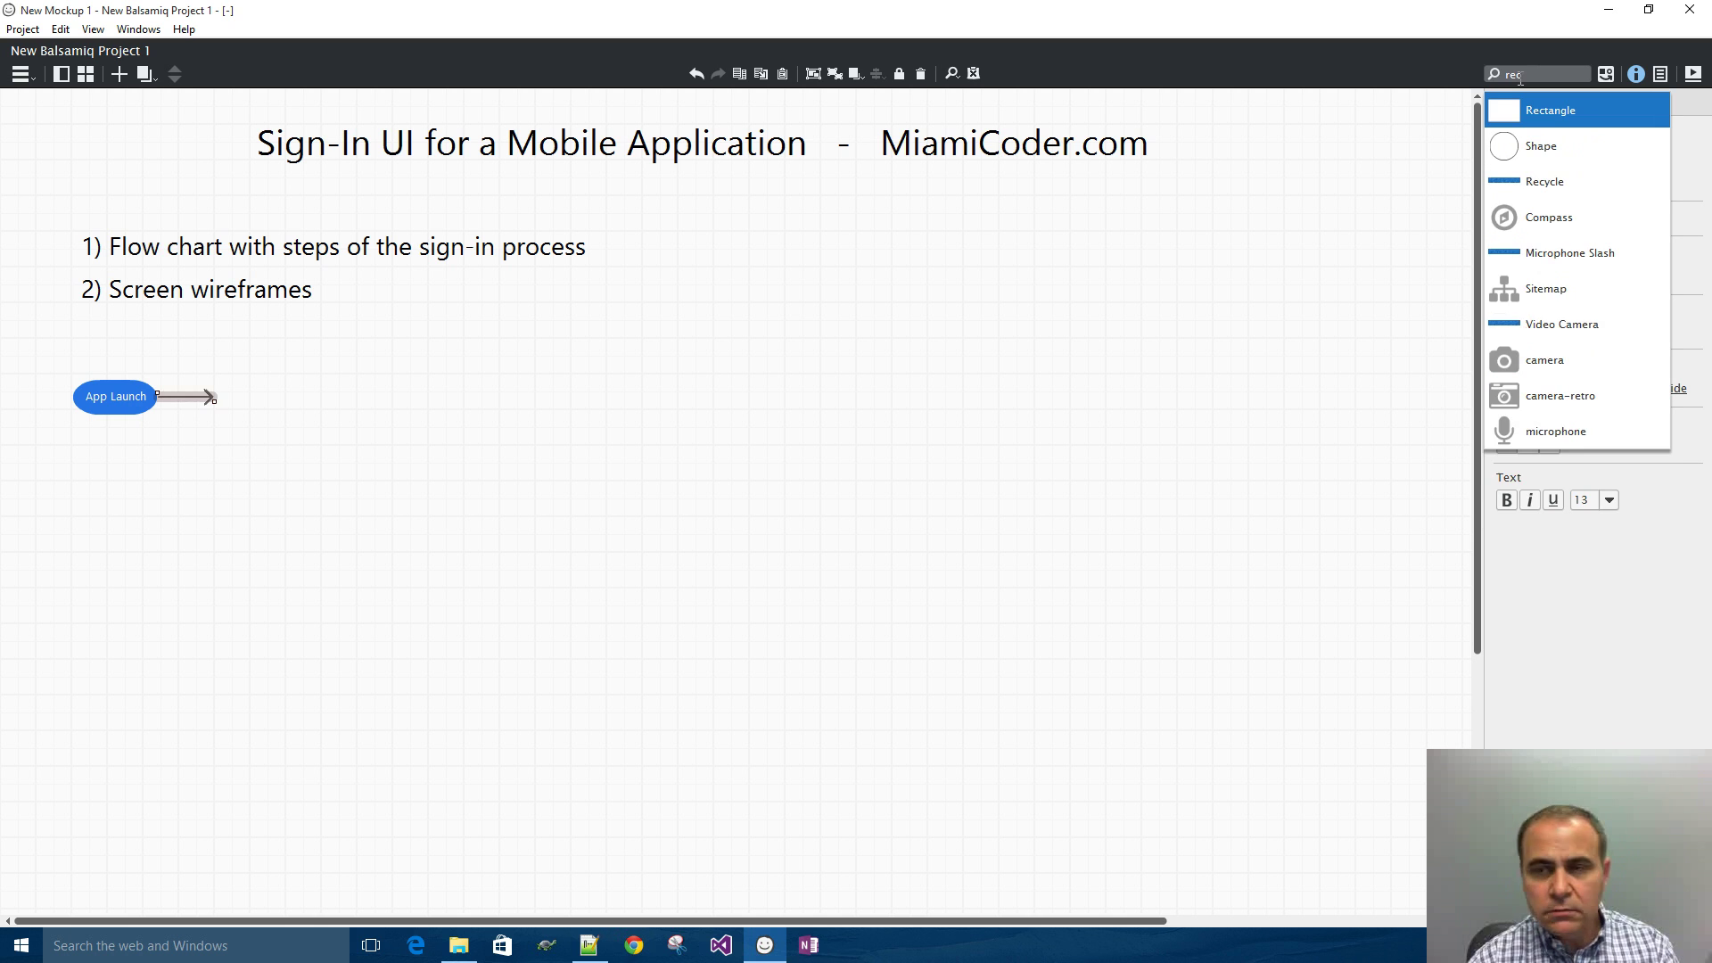
{"action": "key", "text": "Return"}
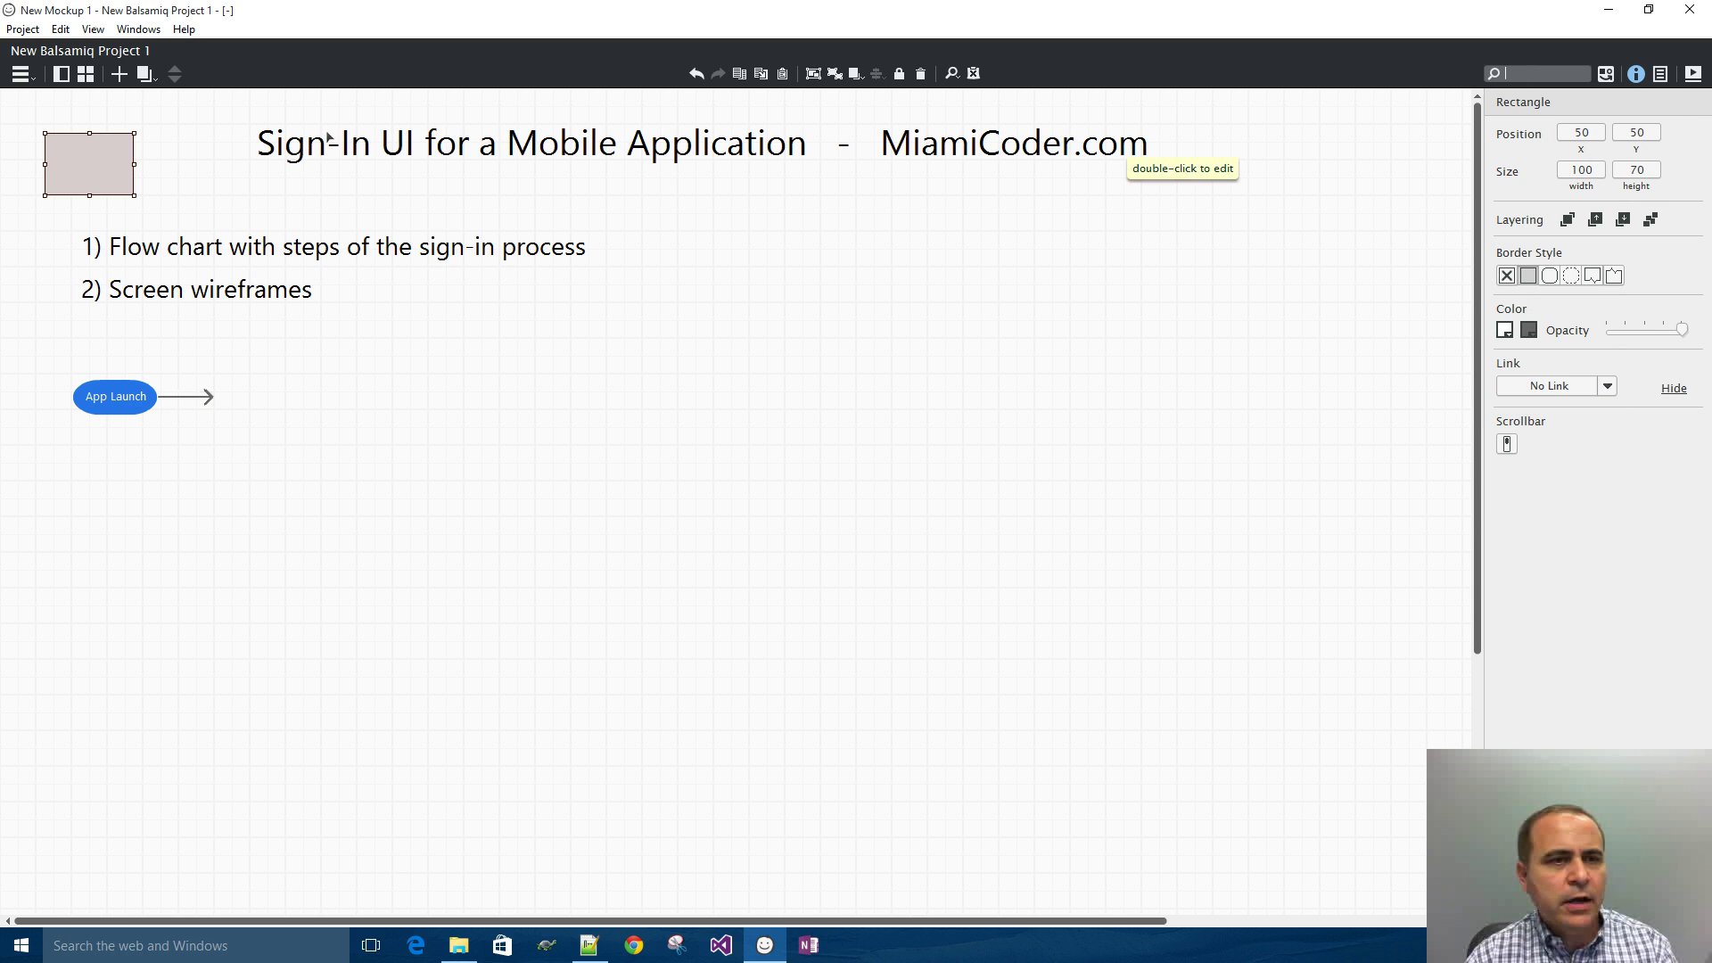
{"action": "left_click_drag", "start_coordinate": [98, 175], "coordinate": [268, 409]}
- Search Quick Add for 'tex' to find a Text control
{"action": "left_click", "coordinate": [1521, 74]}
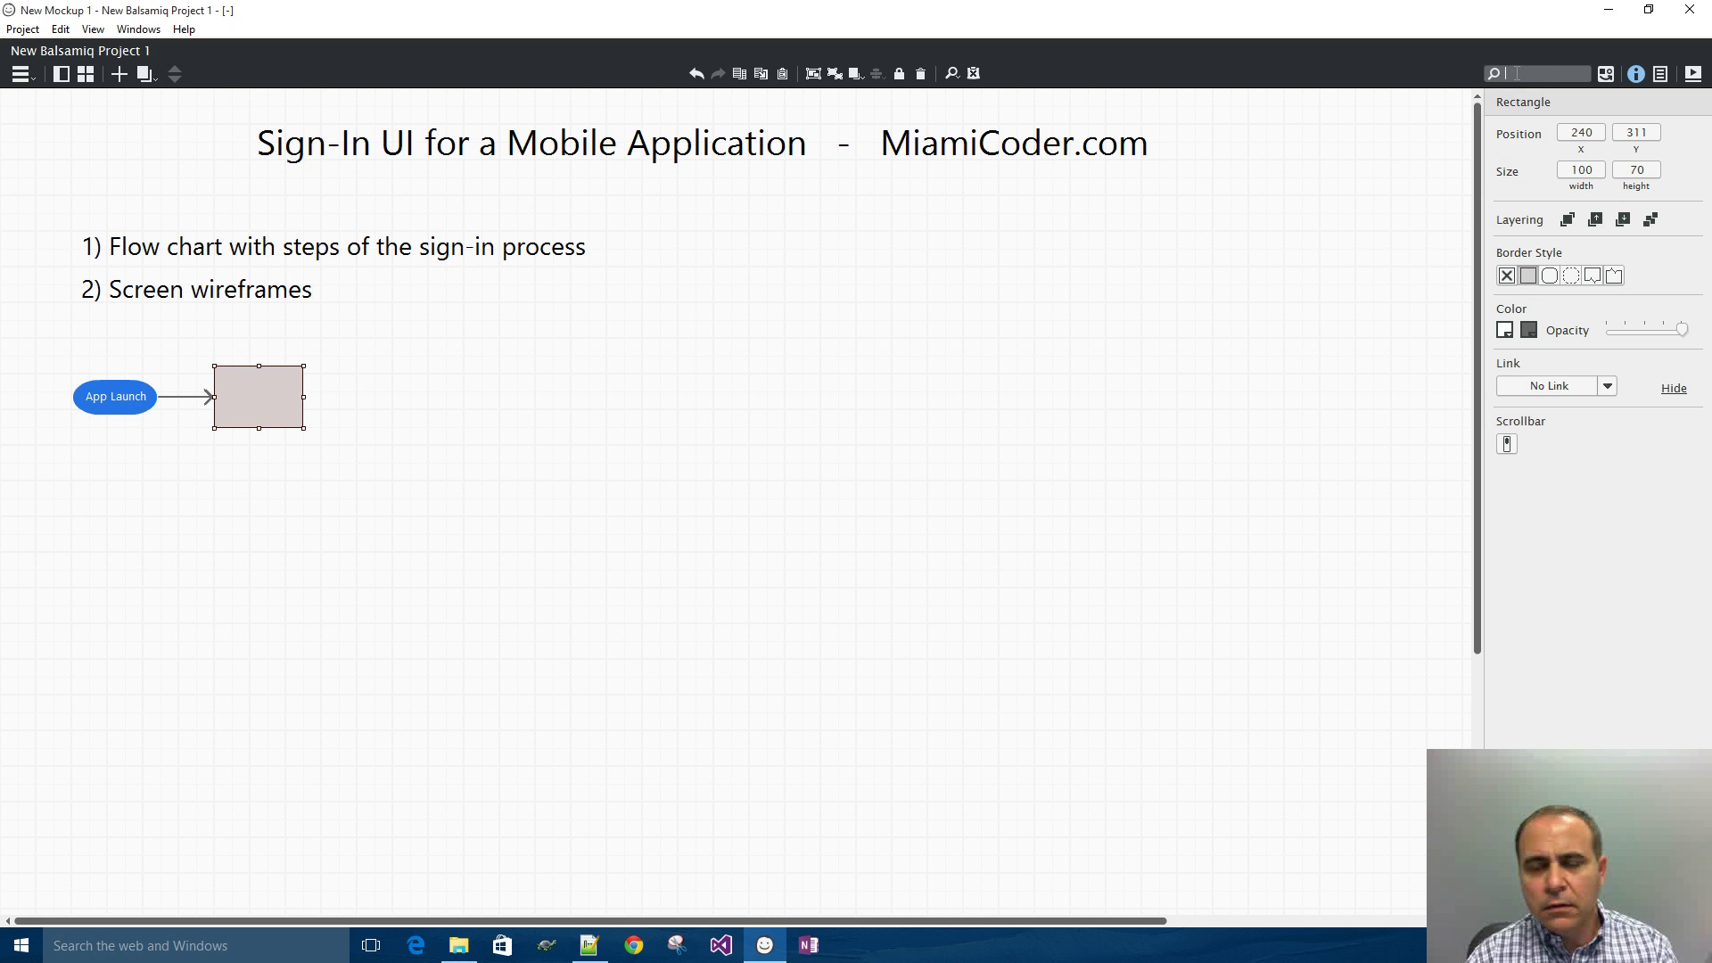
{"action": "type", "text": "r"}
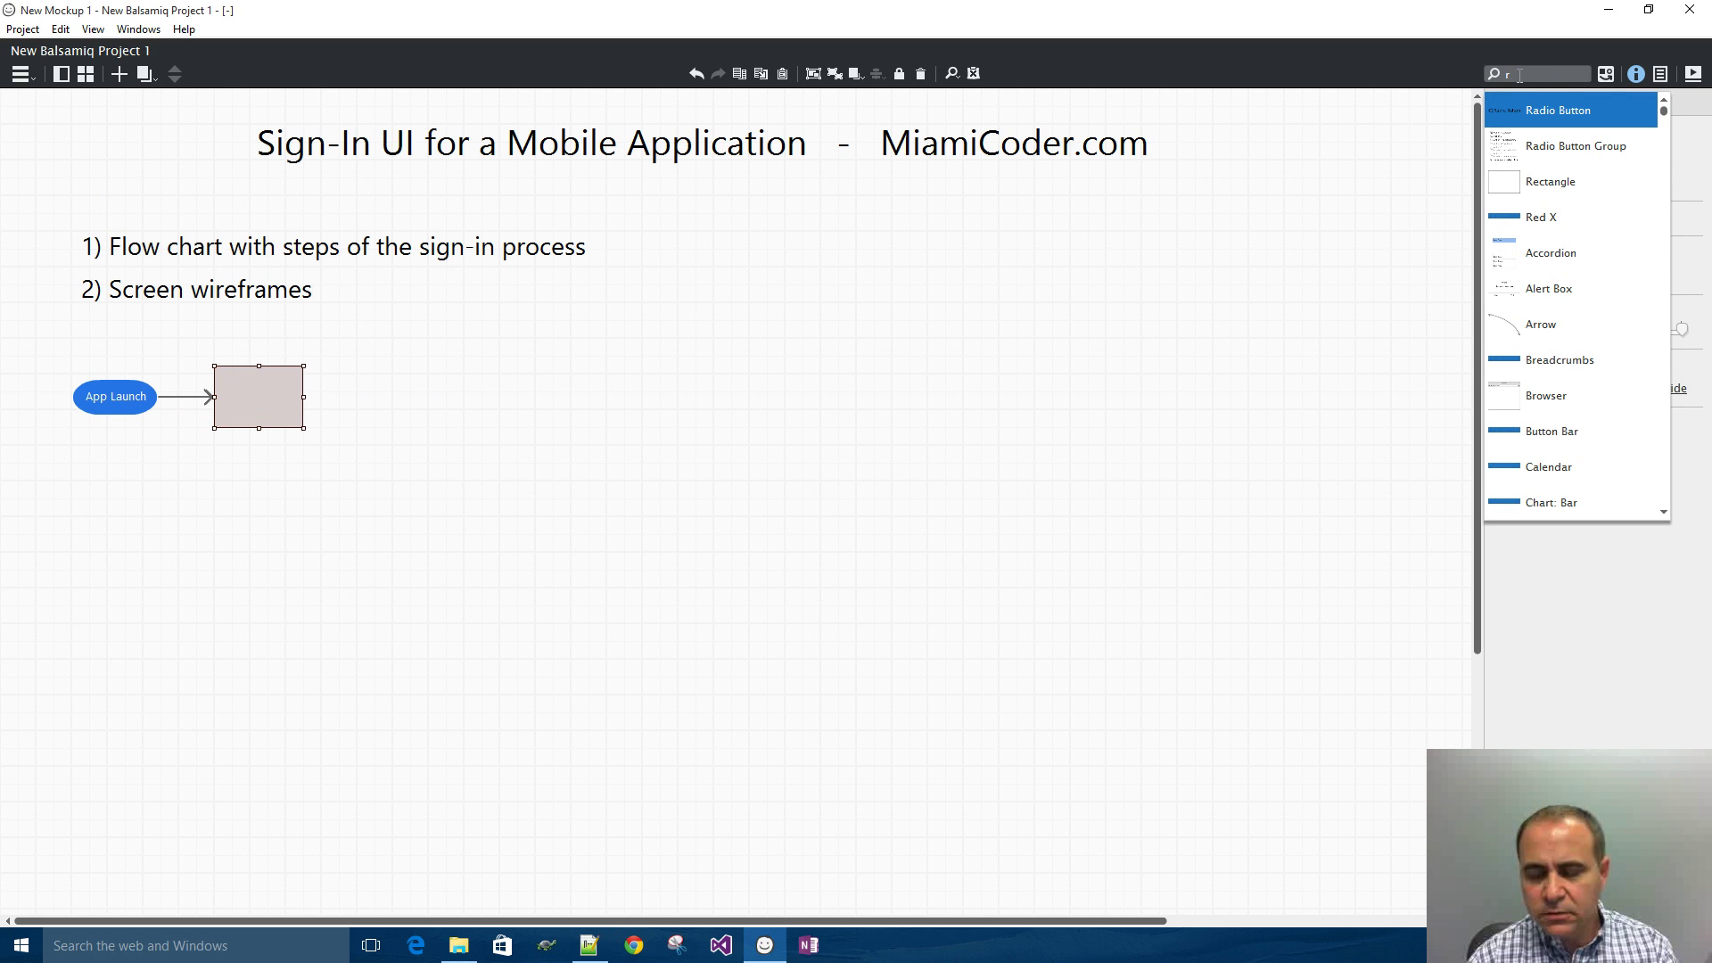
{"action": "key", "text": "BackSpace"}
{"action": "type", "text": "tex"}
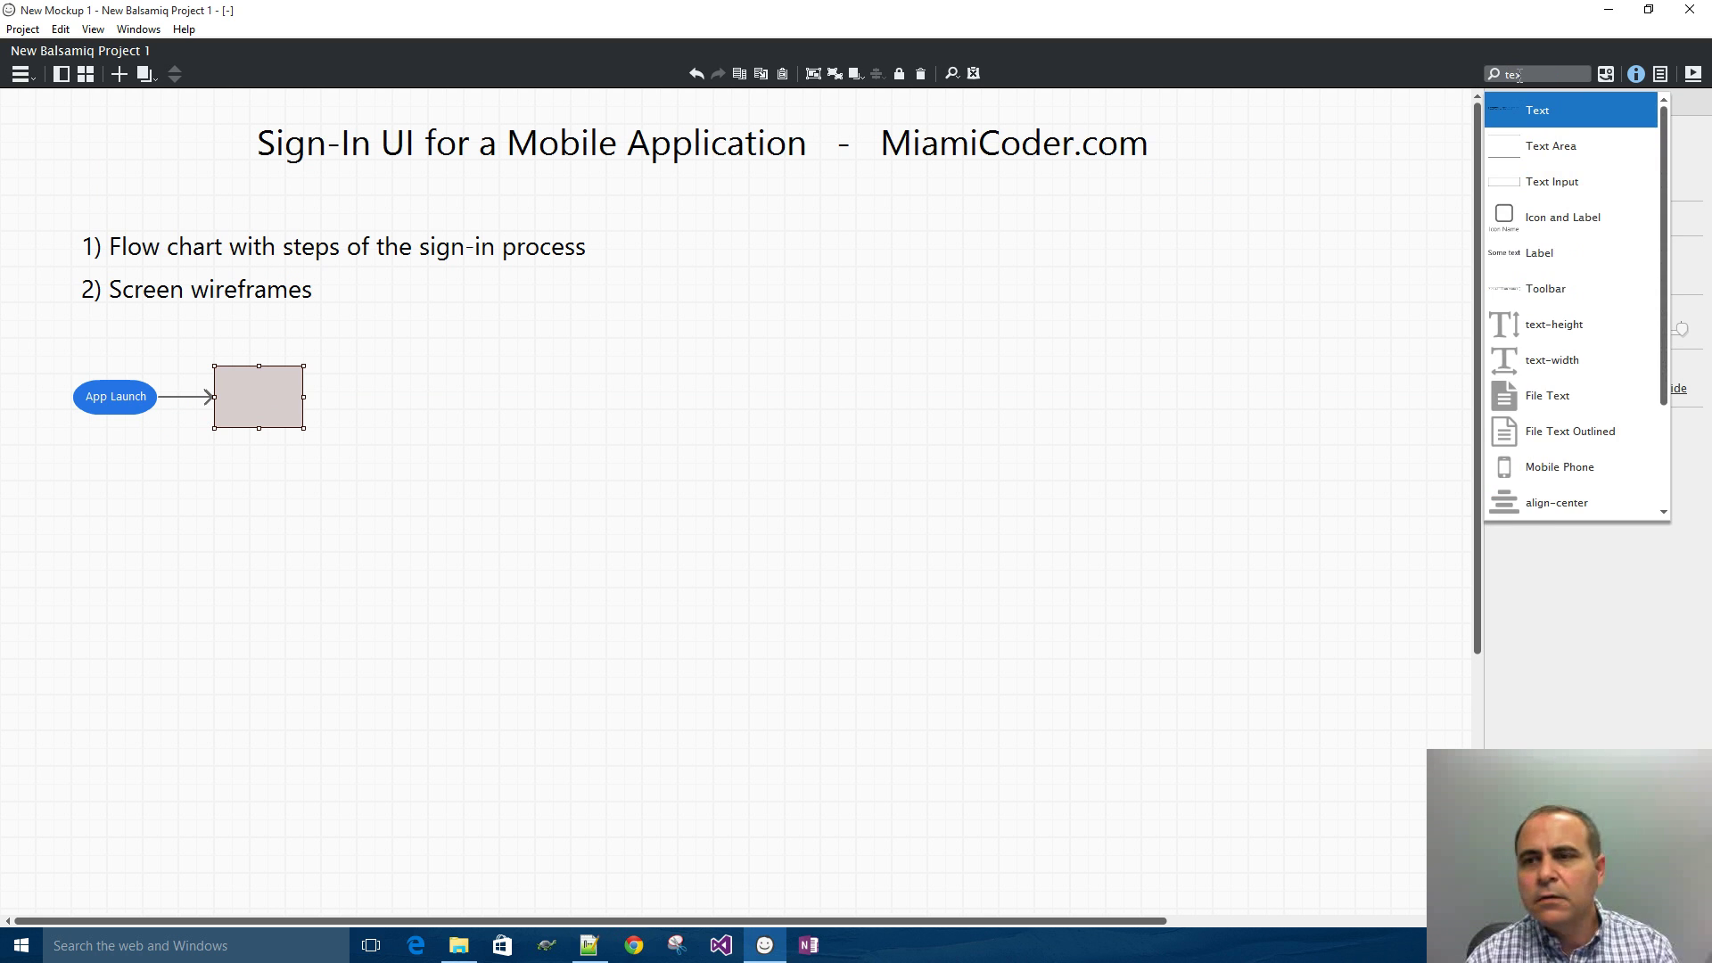
- Add a text control reading 'Sign Up / Sign In Screen' beside the rectangle
{"action": "left_click", "coordinate": [1541, 111]}
{"action": "left_click_drag", "start_coordinate": [220, 184], "coordinate": [516, 412]}
{"action": "double_click", "coordinate": [500, 401]}
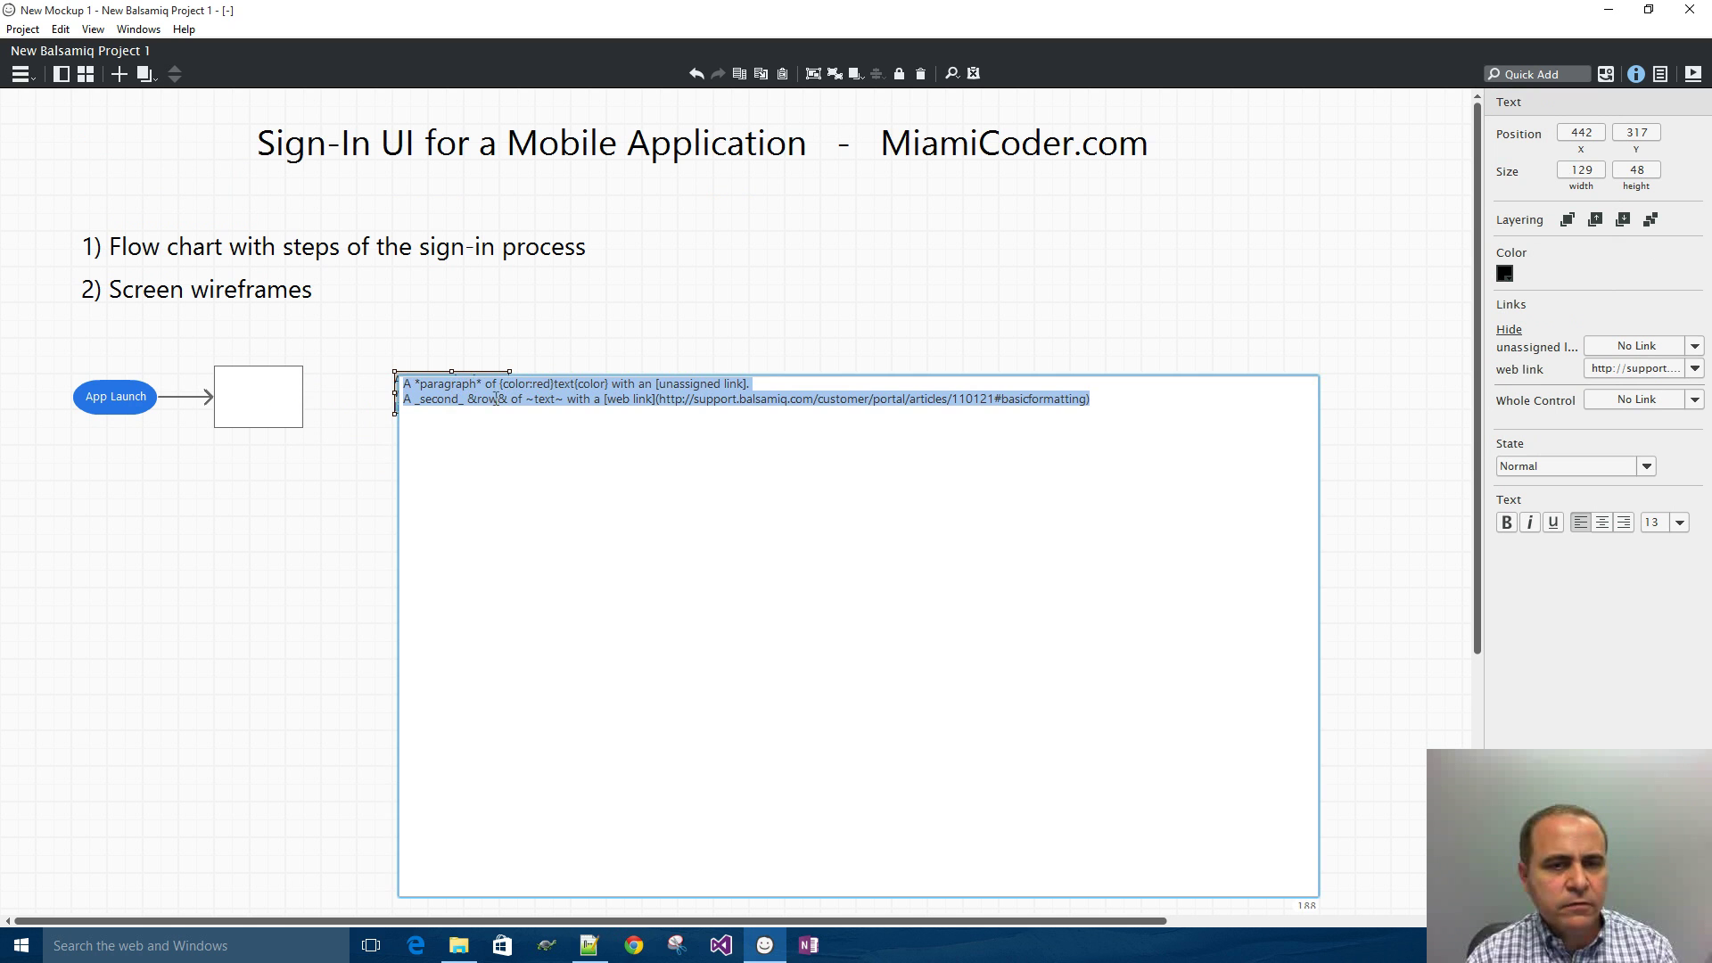
{"action": "type", "text": "S"}
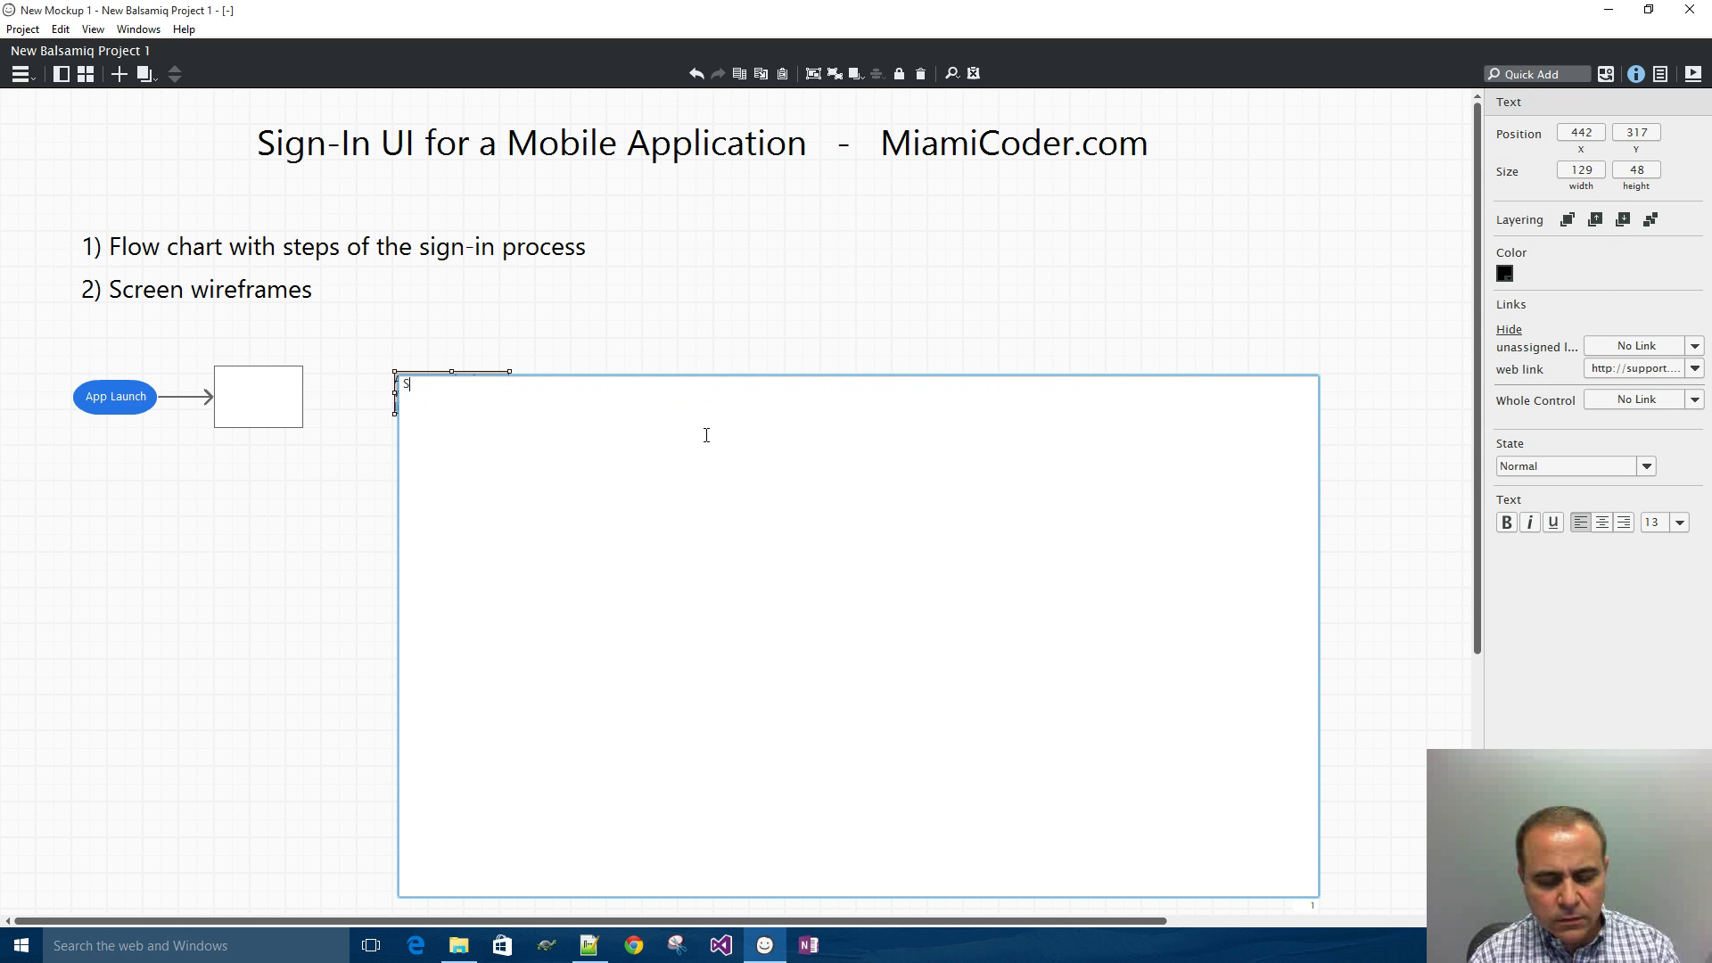
{"action": "type", "text": "ign Up /"}
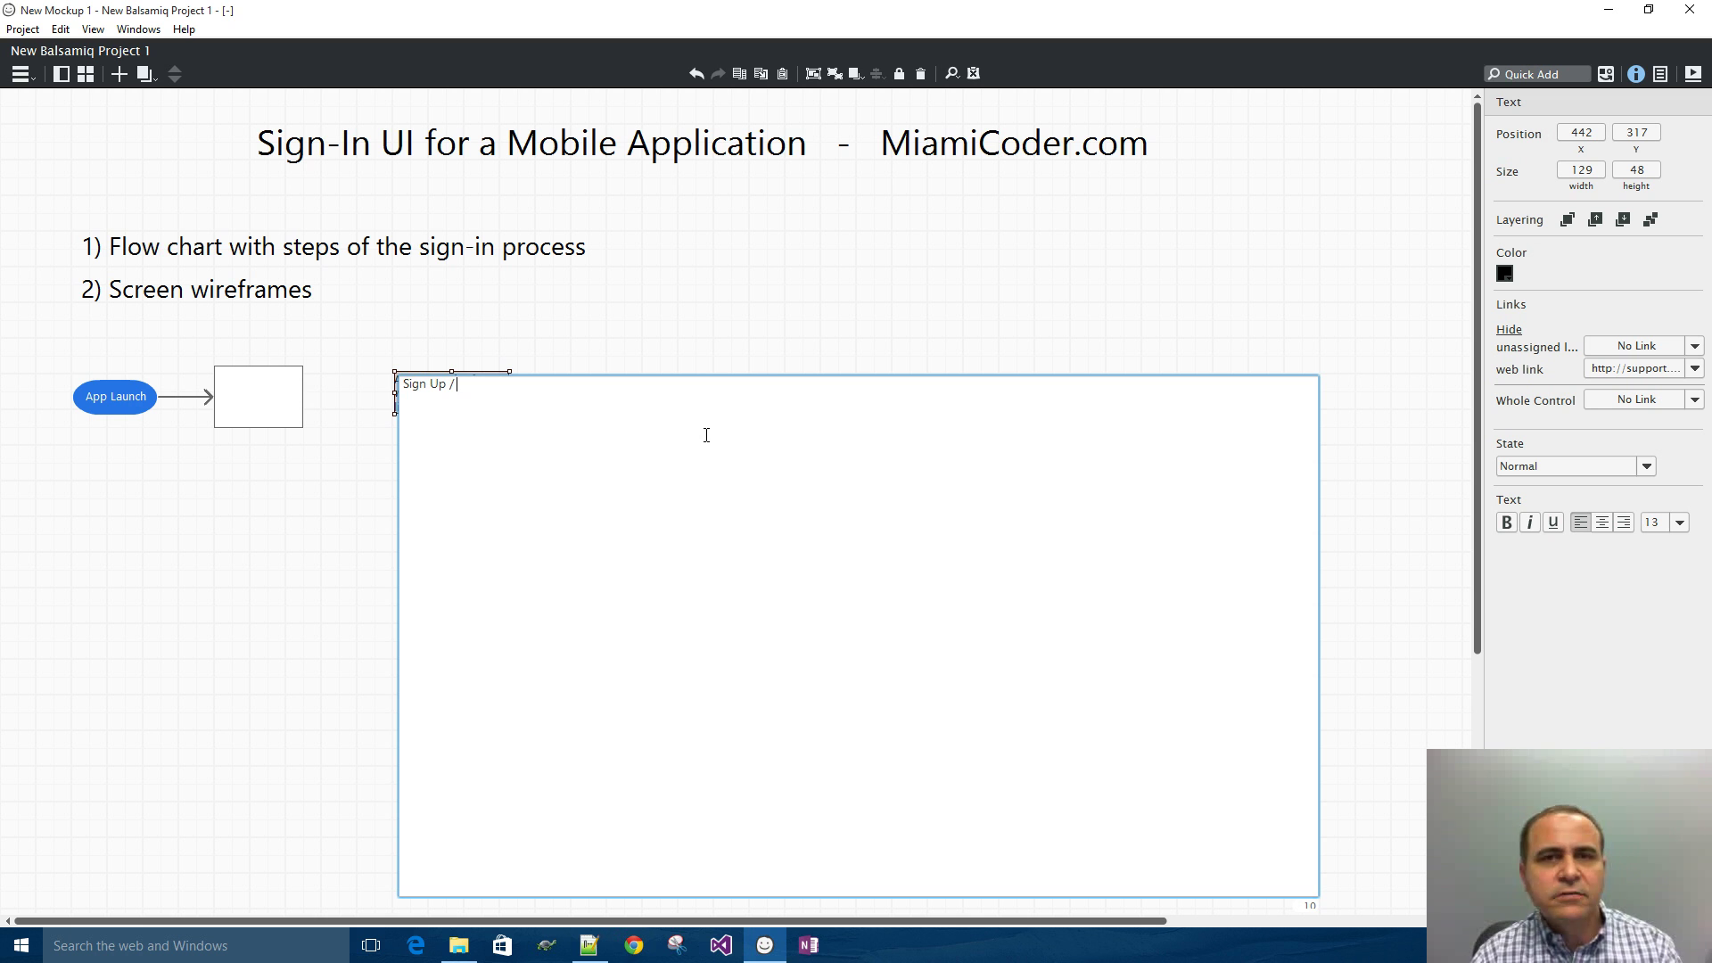
{"action": "type", "text": "Si"}
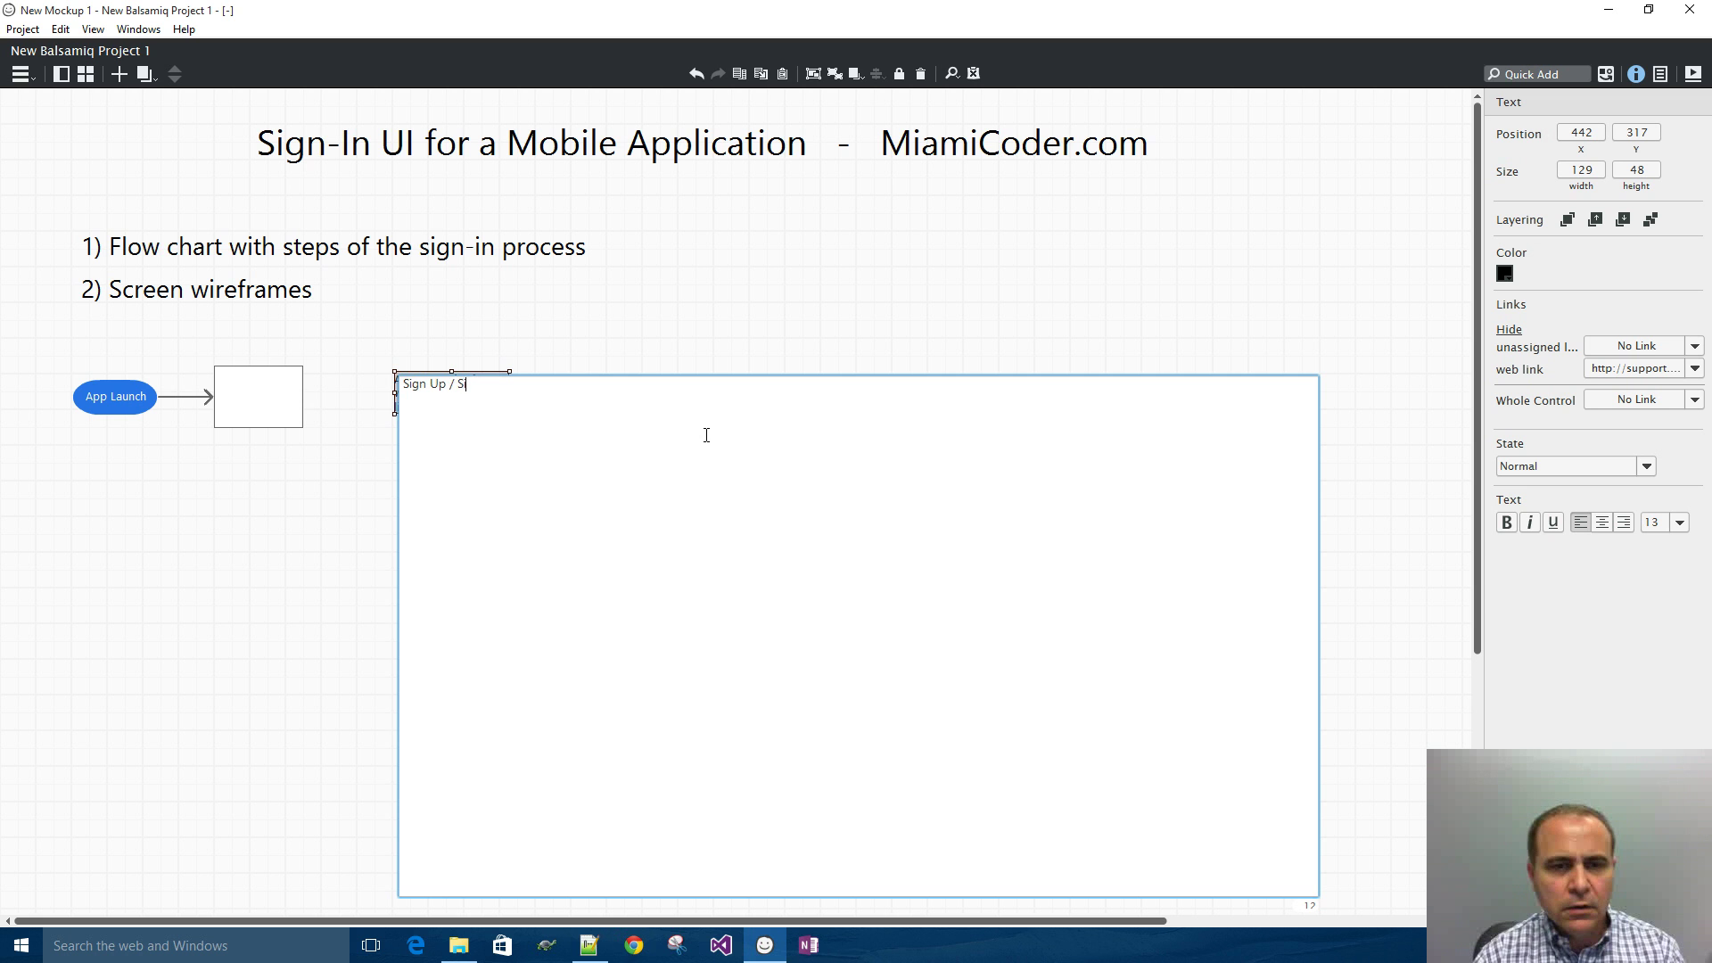
{"action": "type", "text": "gn"}
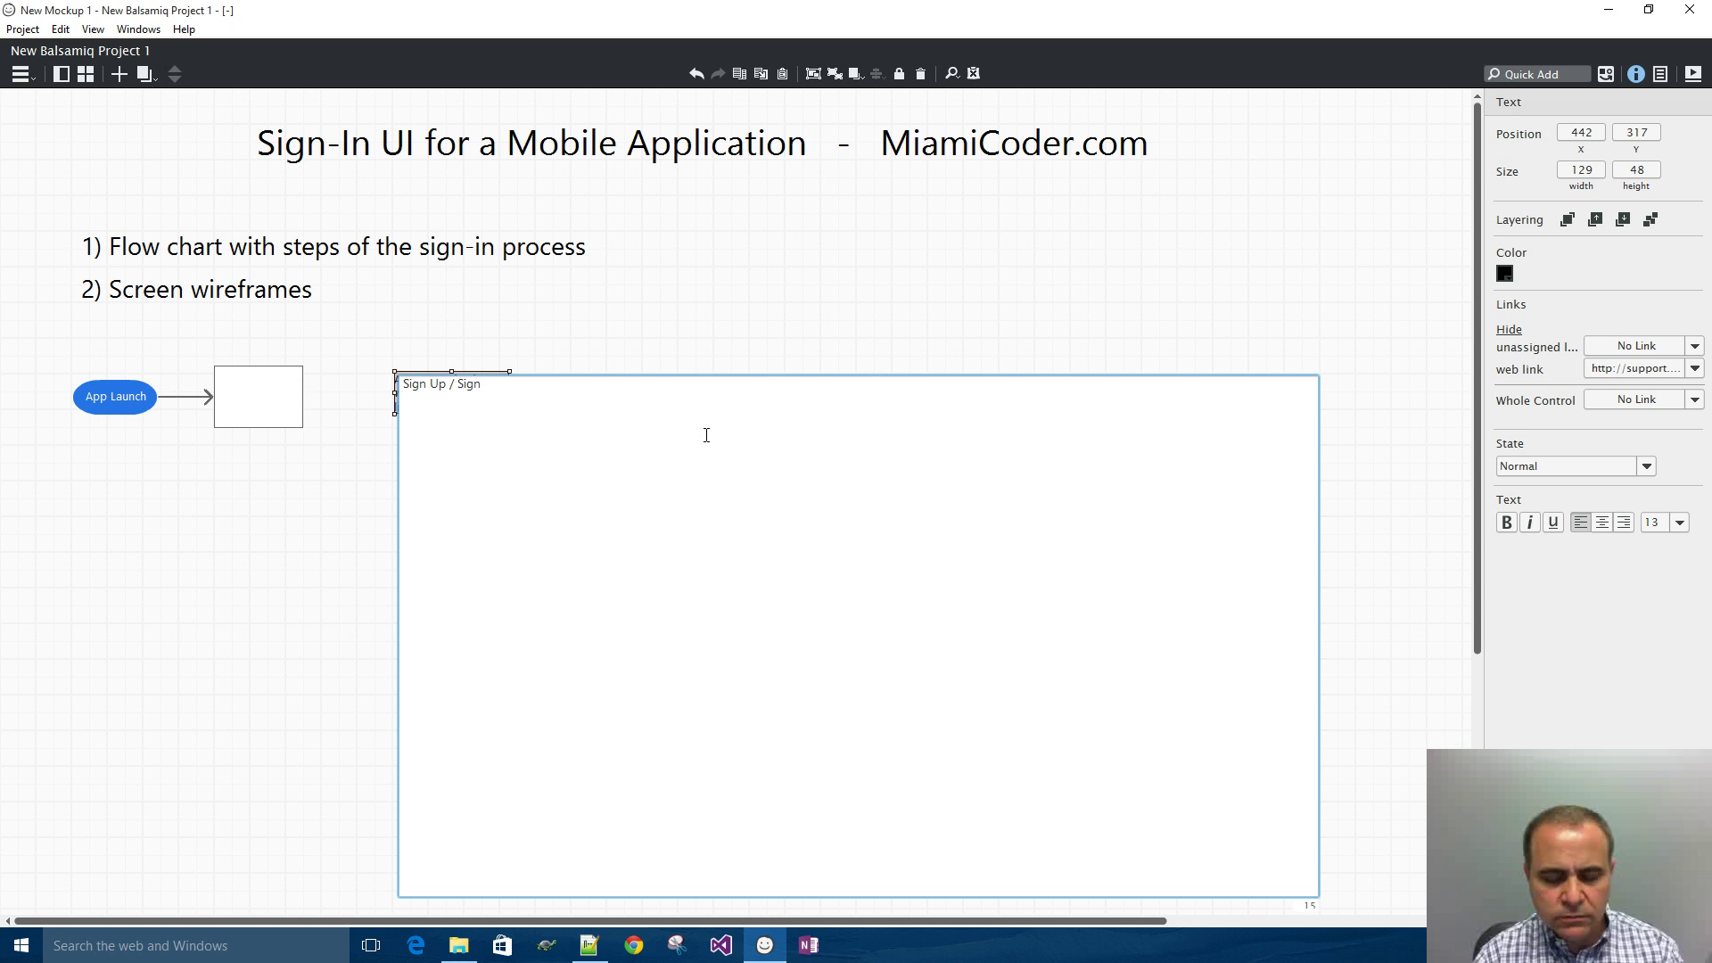
{"action": "type", "text": " In"}
{"action": "left_click", "coordinate": [606, 336]}
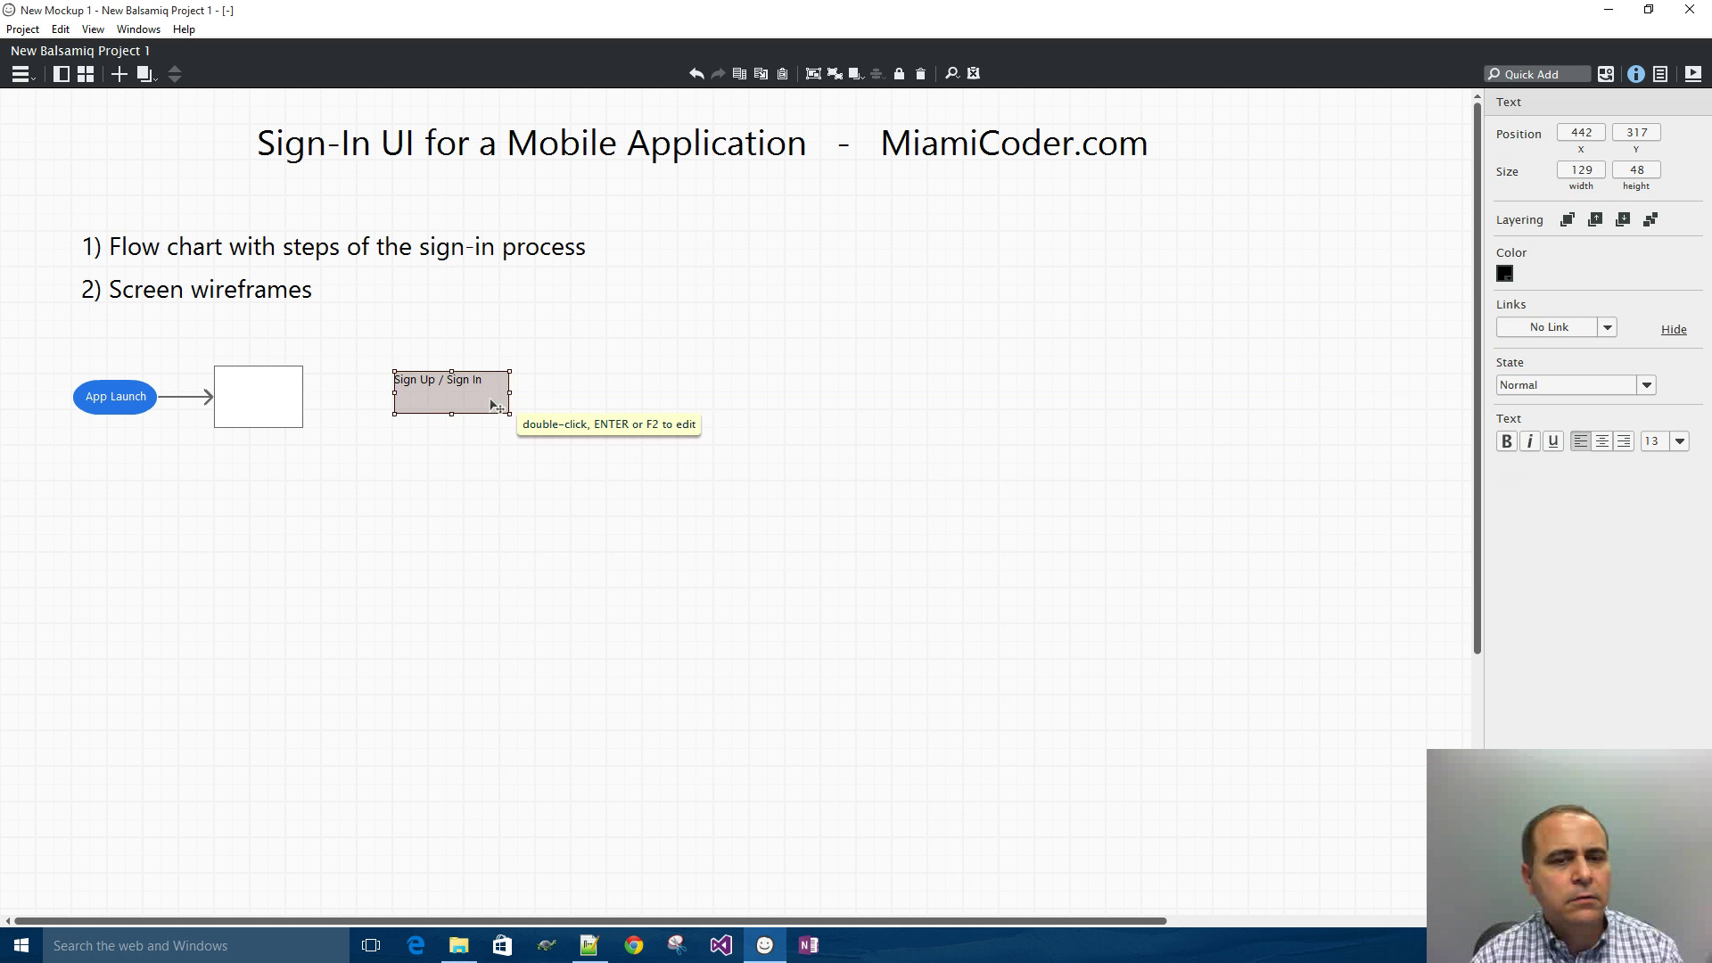
{"action": "double_click", "coordinate": [477, 382]}
{"action": "left_click", "coordinate": [511, 384]}
{"action": "type", "text": "Screen"}
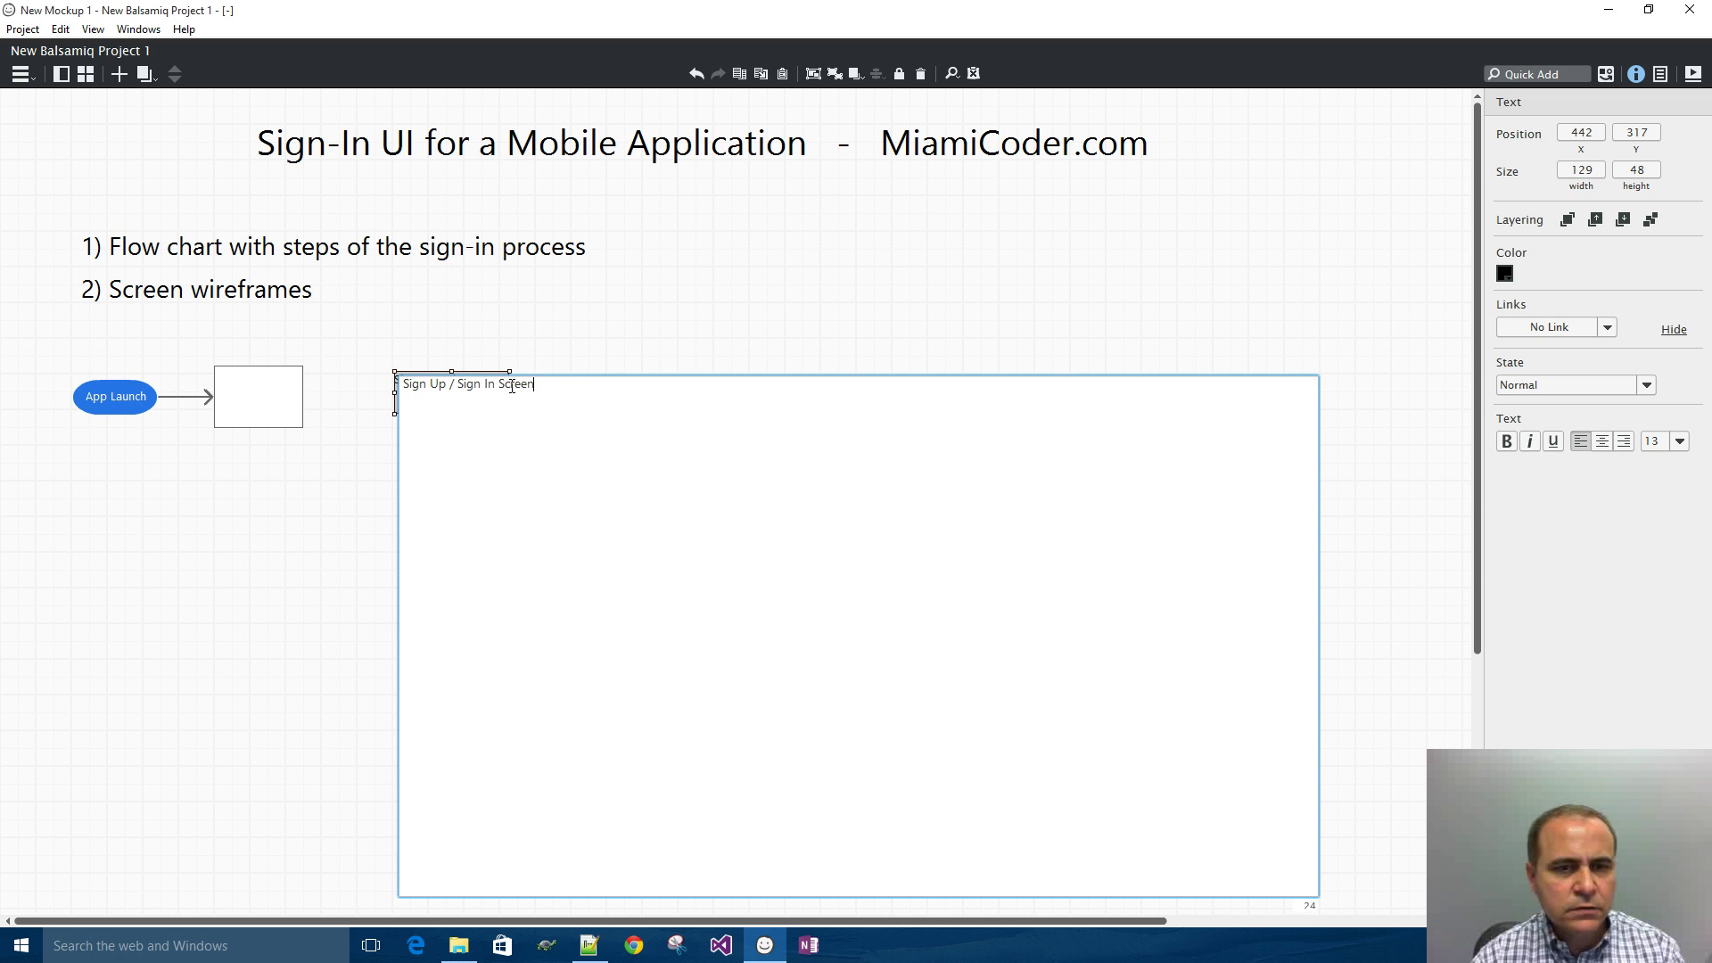
{"action": "left_click", "coordinate": [571, 359]}
- Narrow and centre-align the label inside the rectangle, then select arrow, box and label together
{"action": "left_click_drag", "start_coordinate": [509, 393], "coordinate": [455, 393]}
{"action": "left_click", "coordinate": [1603, 440]}
{"action": "left_click_drag", "start_coordinate": [411, 399], "coordinate": [260, 404]}
{"action": "left_click", "coordinate": [421, 376]}
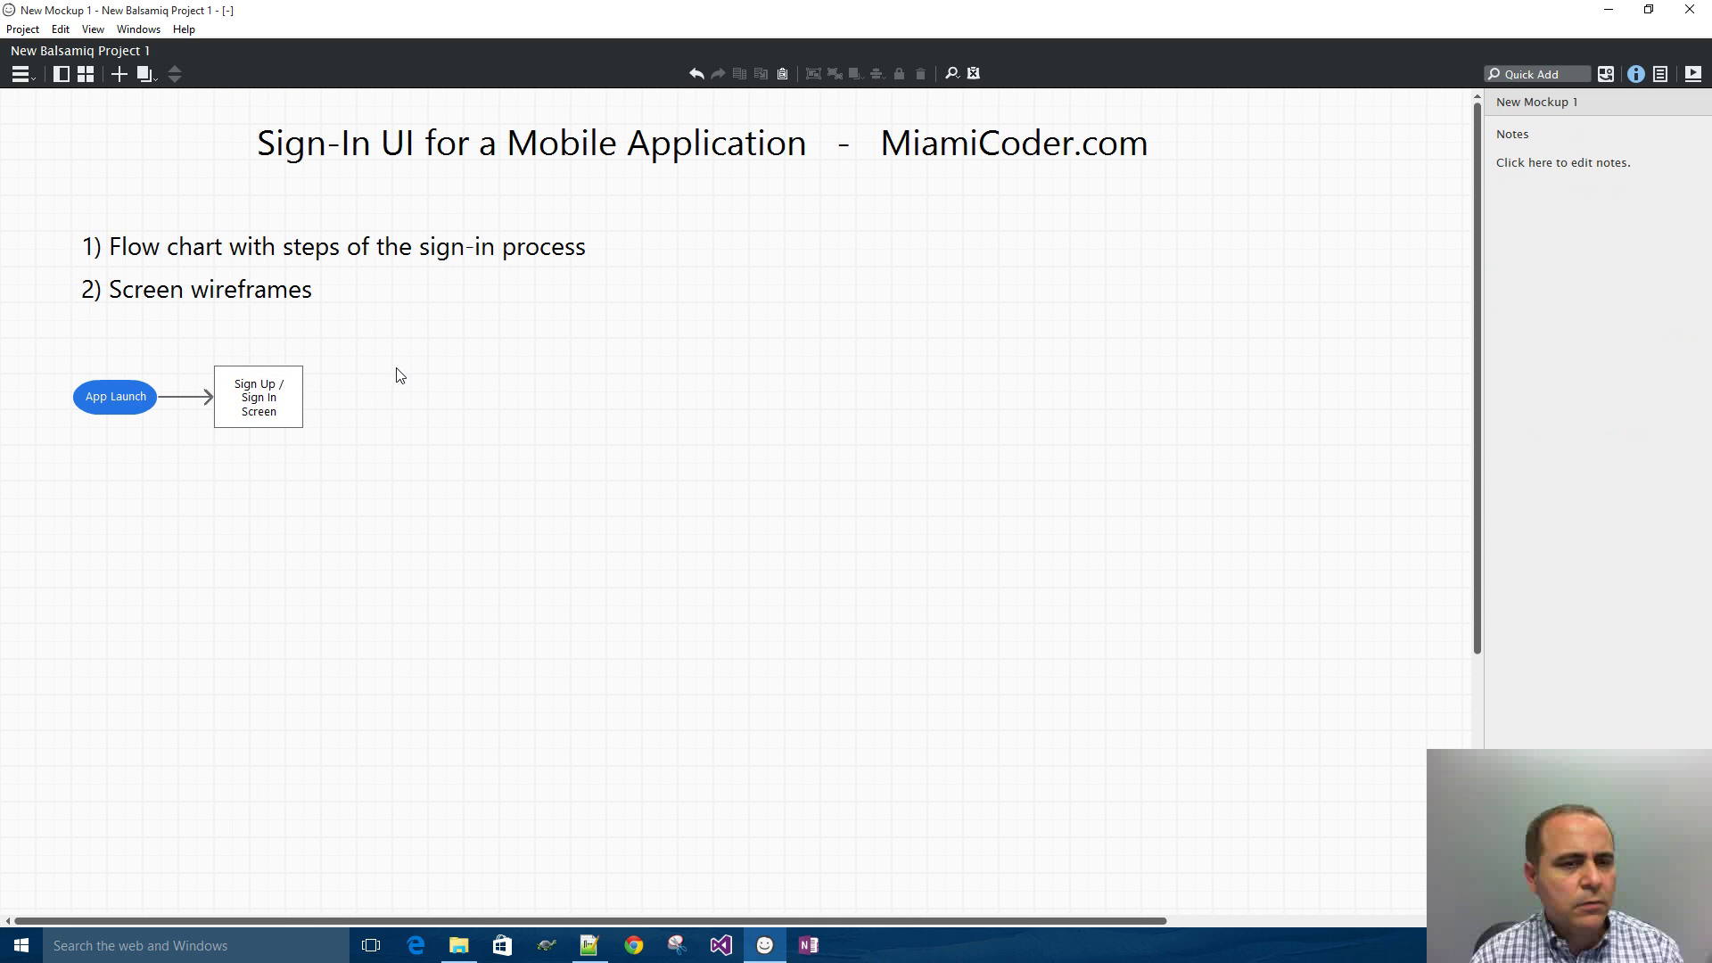
{"action": "left_click_drag", "start_coordinate": [364, 319], "coordinate": [155, 487]}
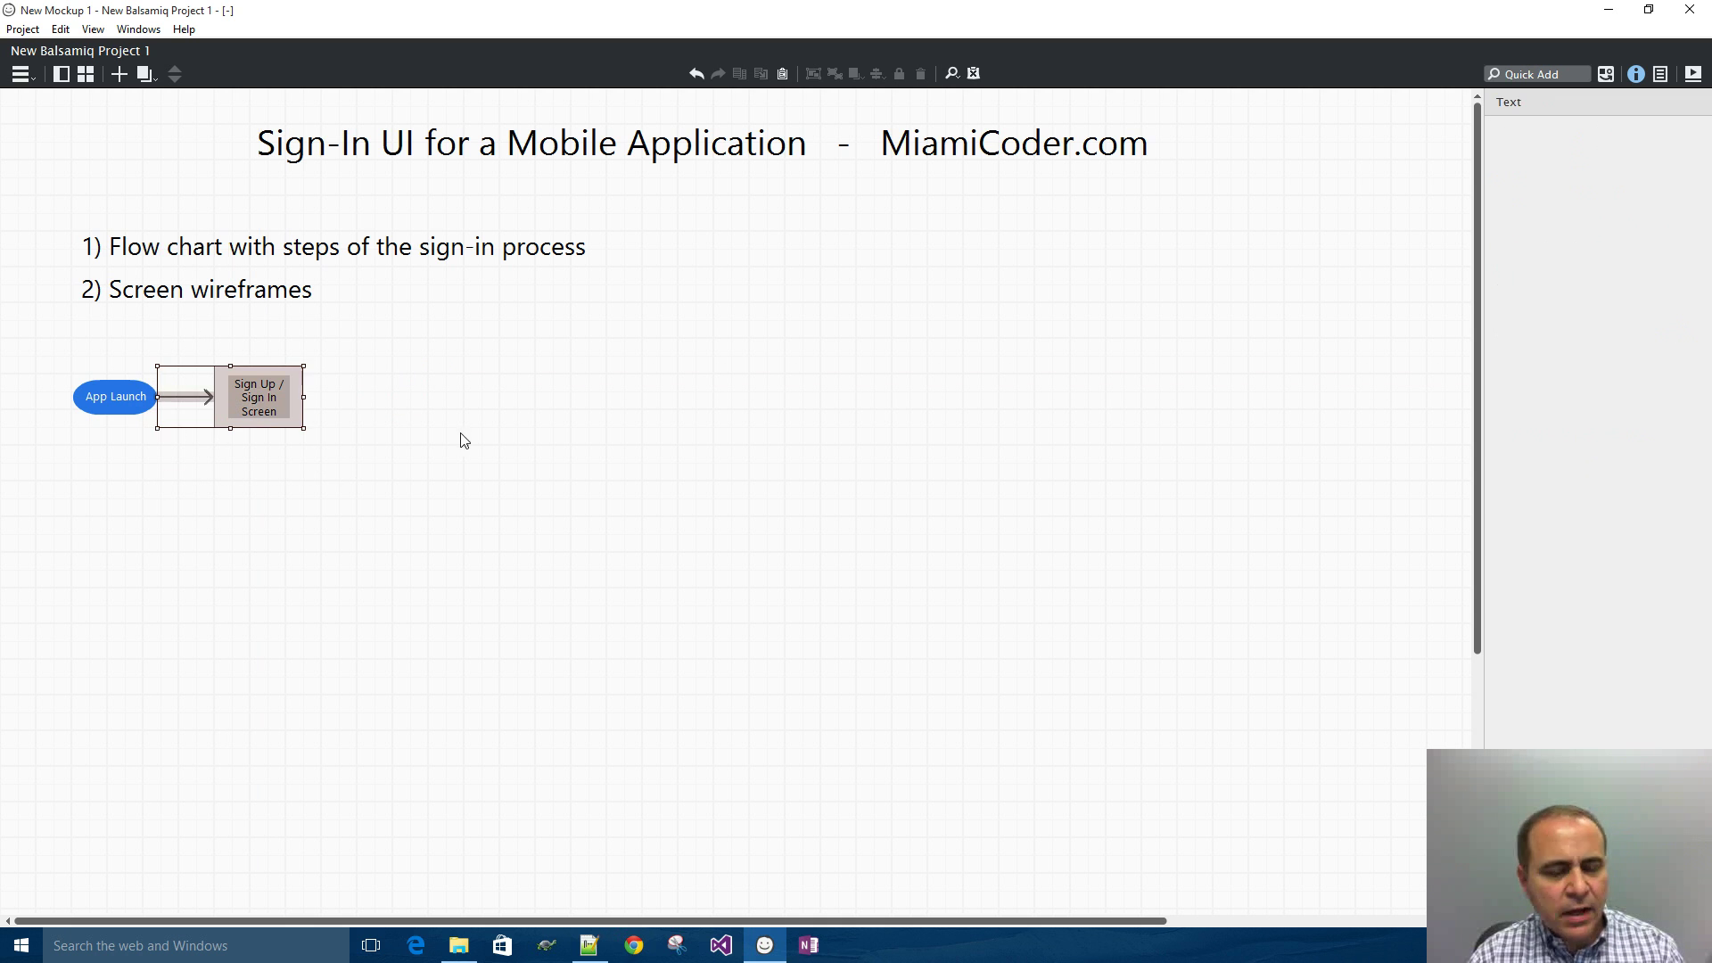
- Duplicate the arrow and box to the right, relabelling the copy 'Sign In Screen'
{"action": "key", "text": "ctrl+d"}
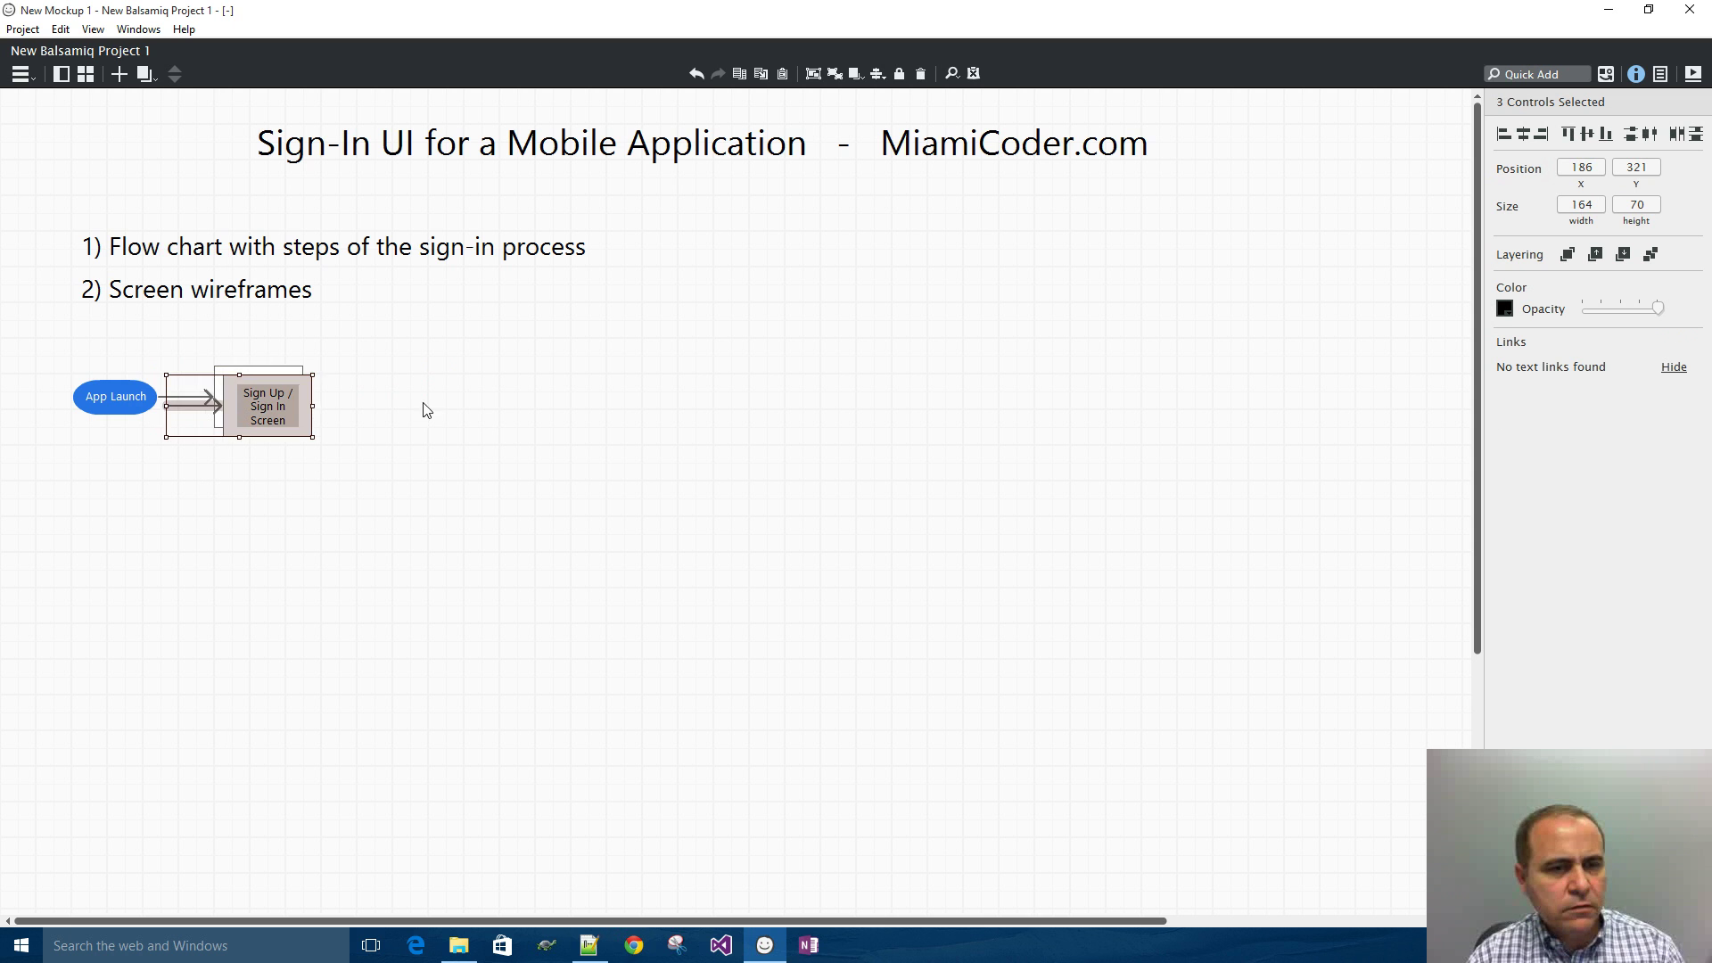
{"action": "left_click_drag", "start_coordinate": [264, 401], "coordinate": [408, 399]}
{"action": "left_click", "coordinate": [543, 375]}
{"action": "double_click", "coordinate": [458, 393]}
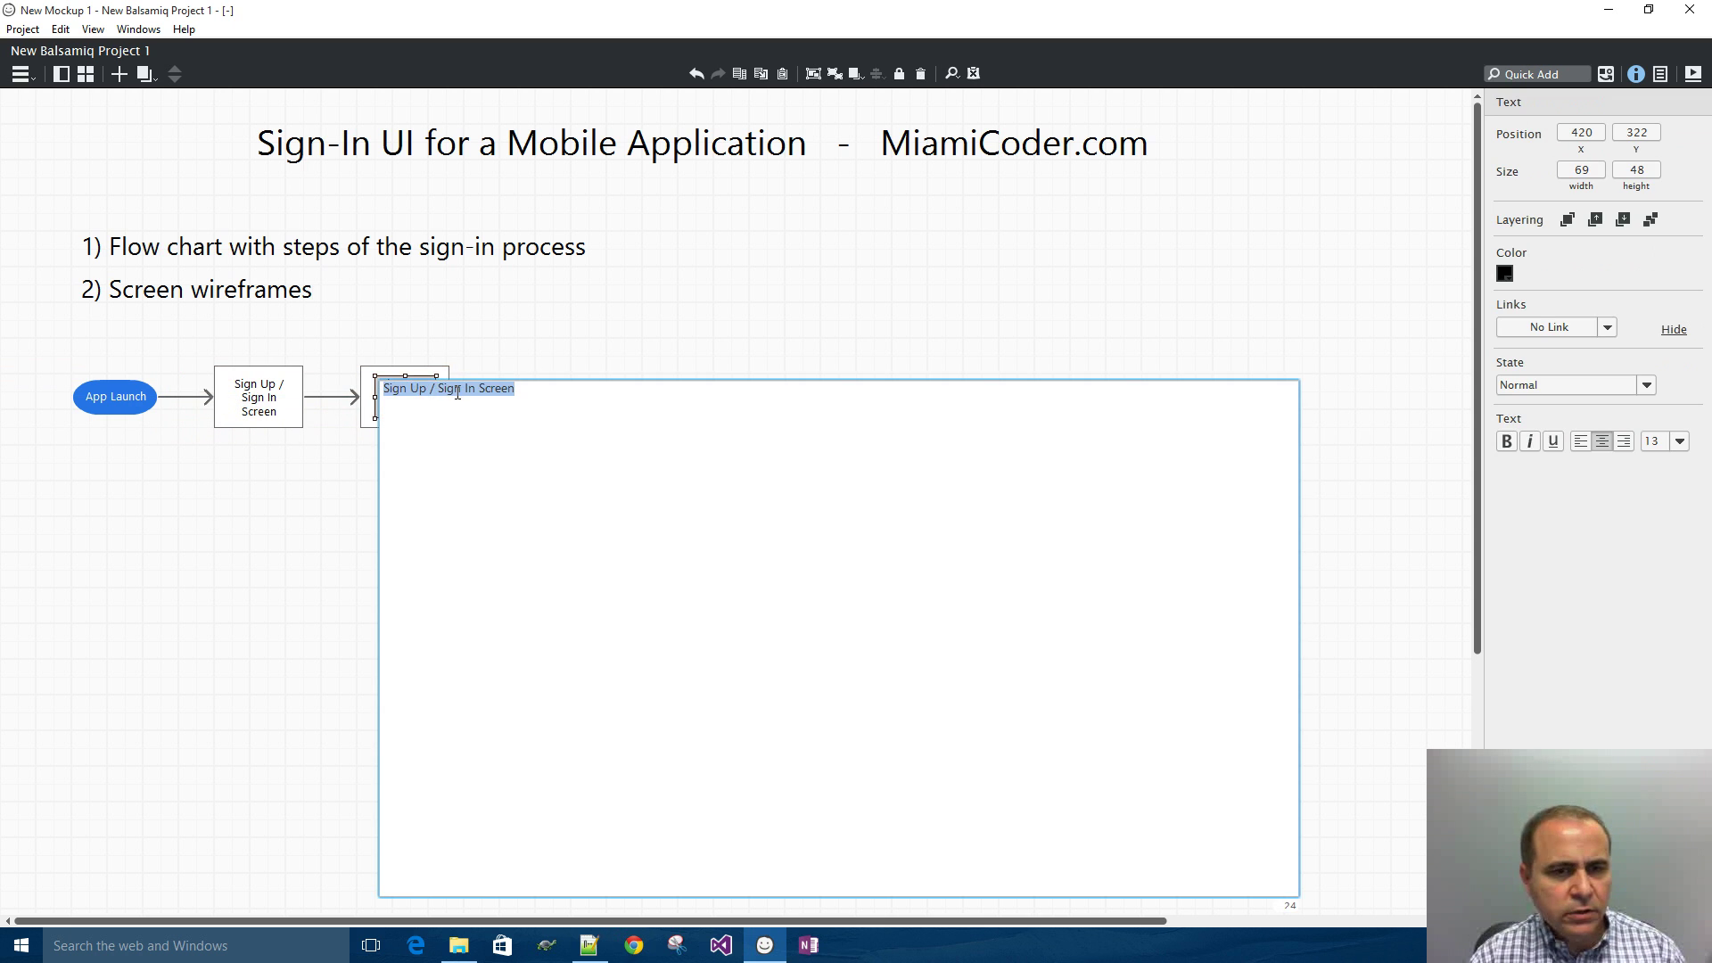
{"action": "left_click_drag", "start_coordinate": [437, 388], "coordinate": [379, 393]}
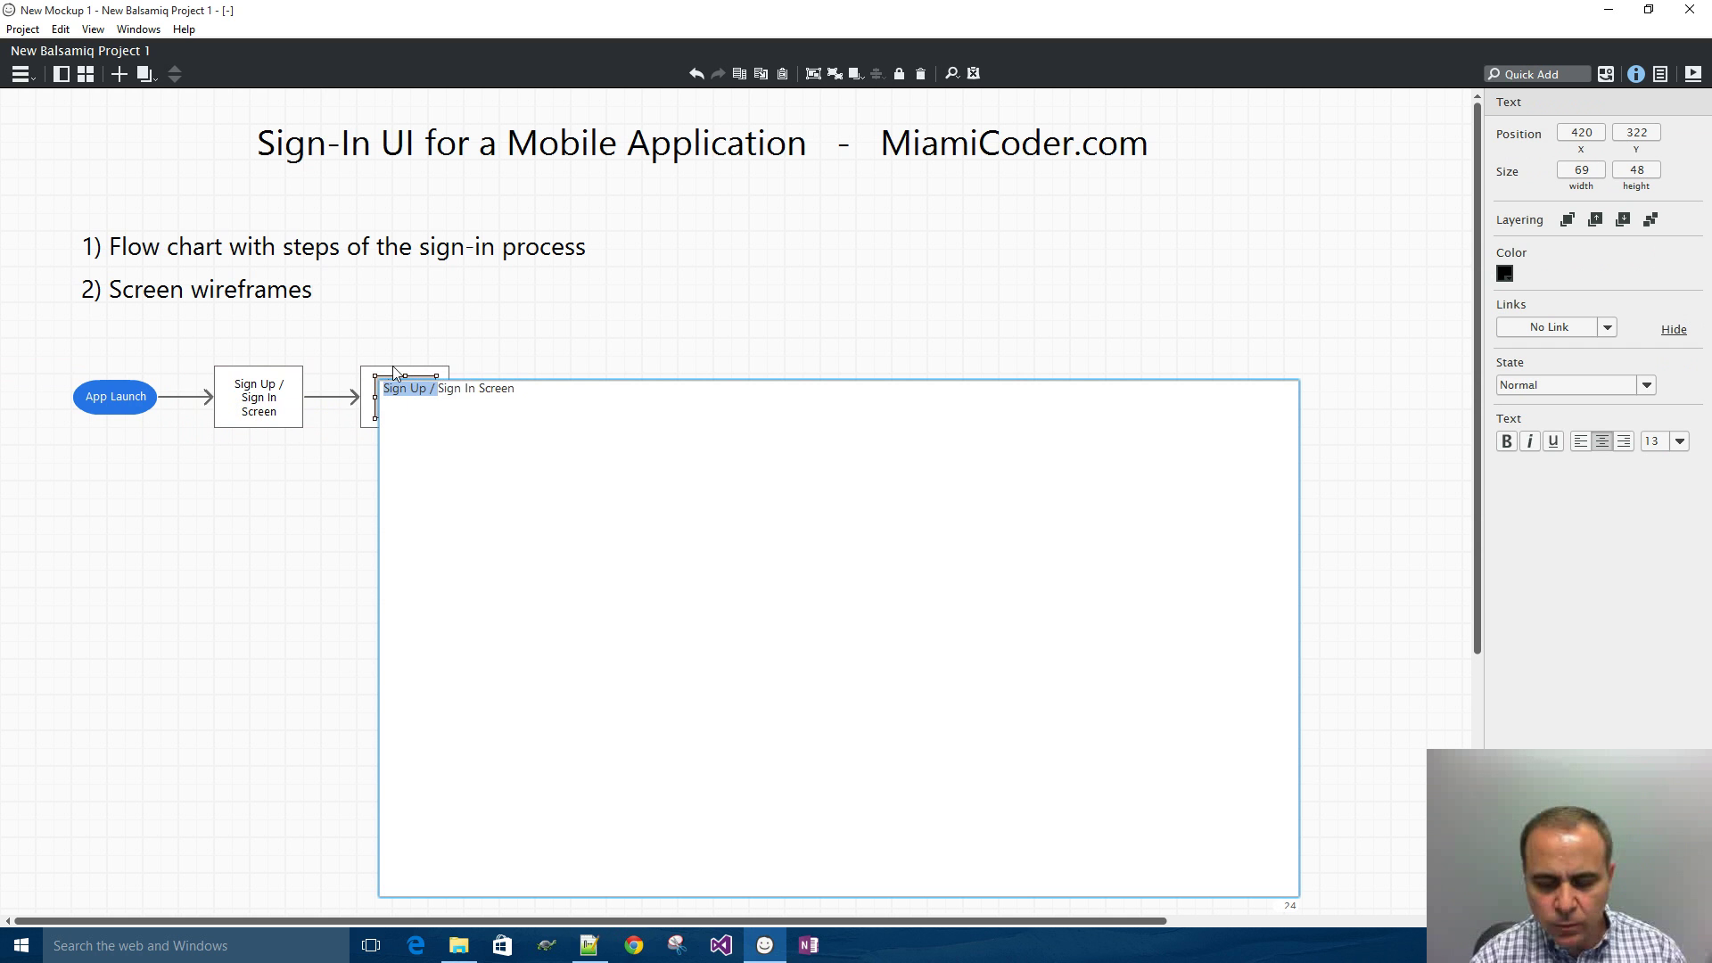
{"action": "key", "text": "Delete"}
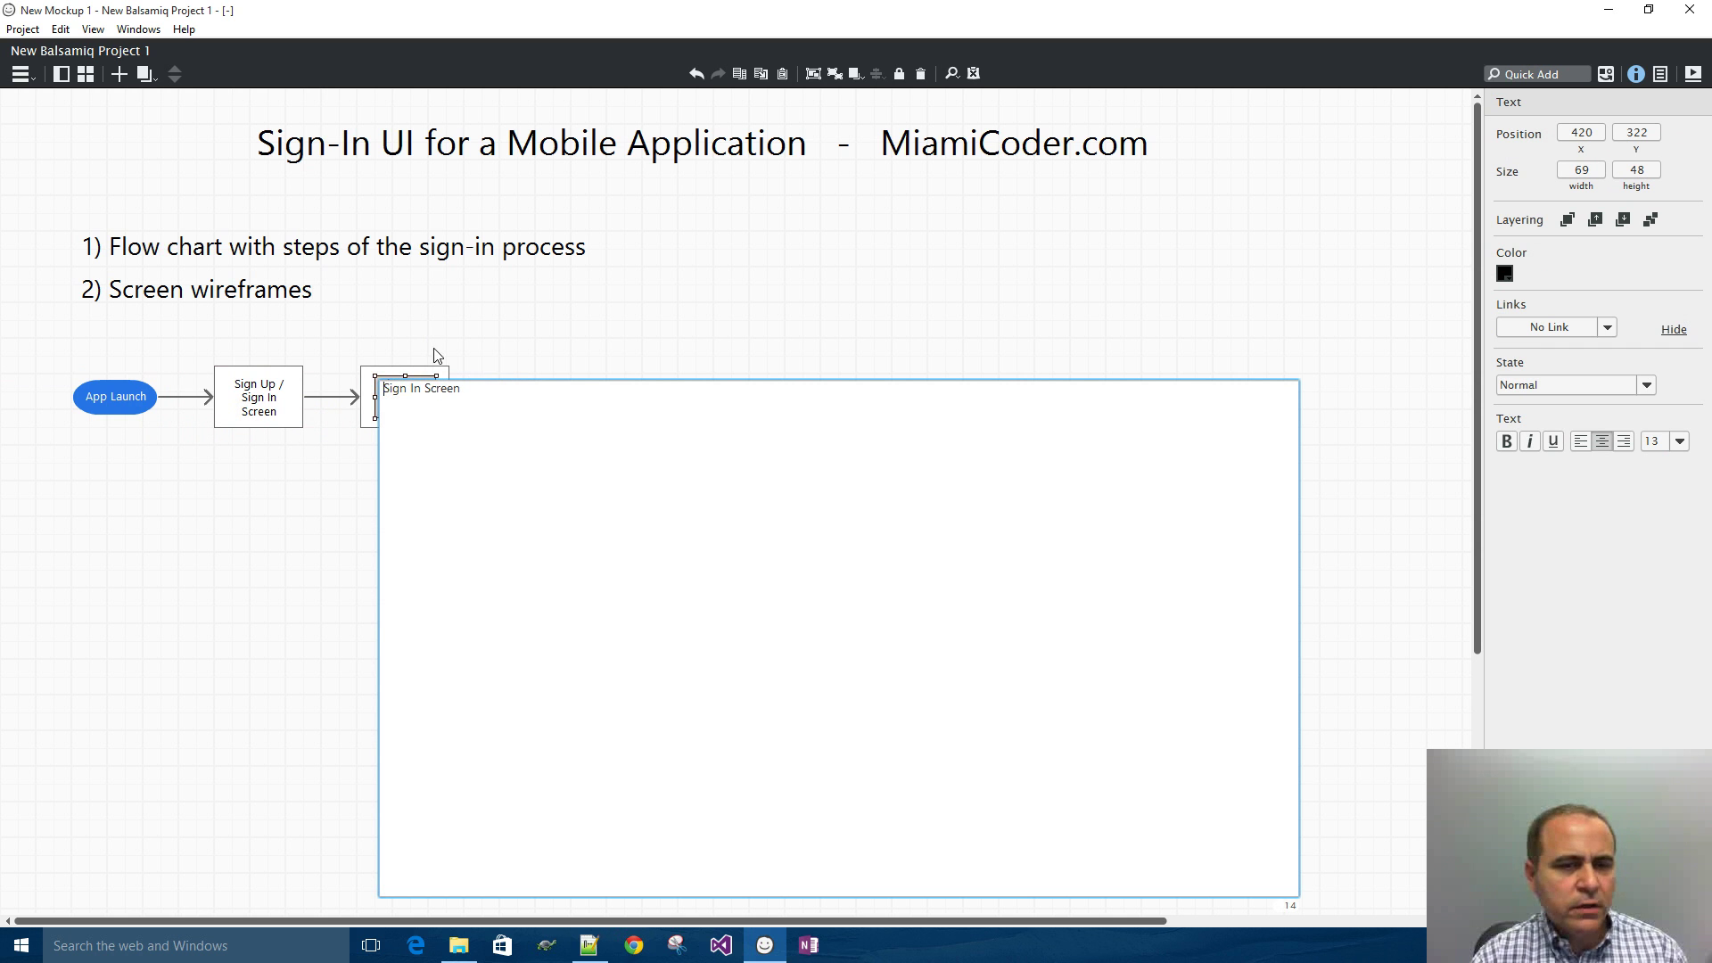
{"action": "key", "text": "ctrl+Return"}
{"action": "left_click_drag", "start_coordinate": [438, 407], "coordinate": [438, 412]}
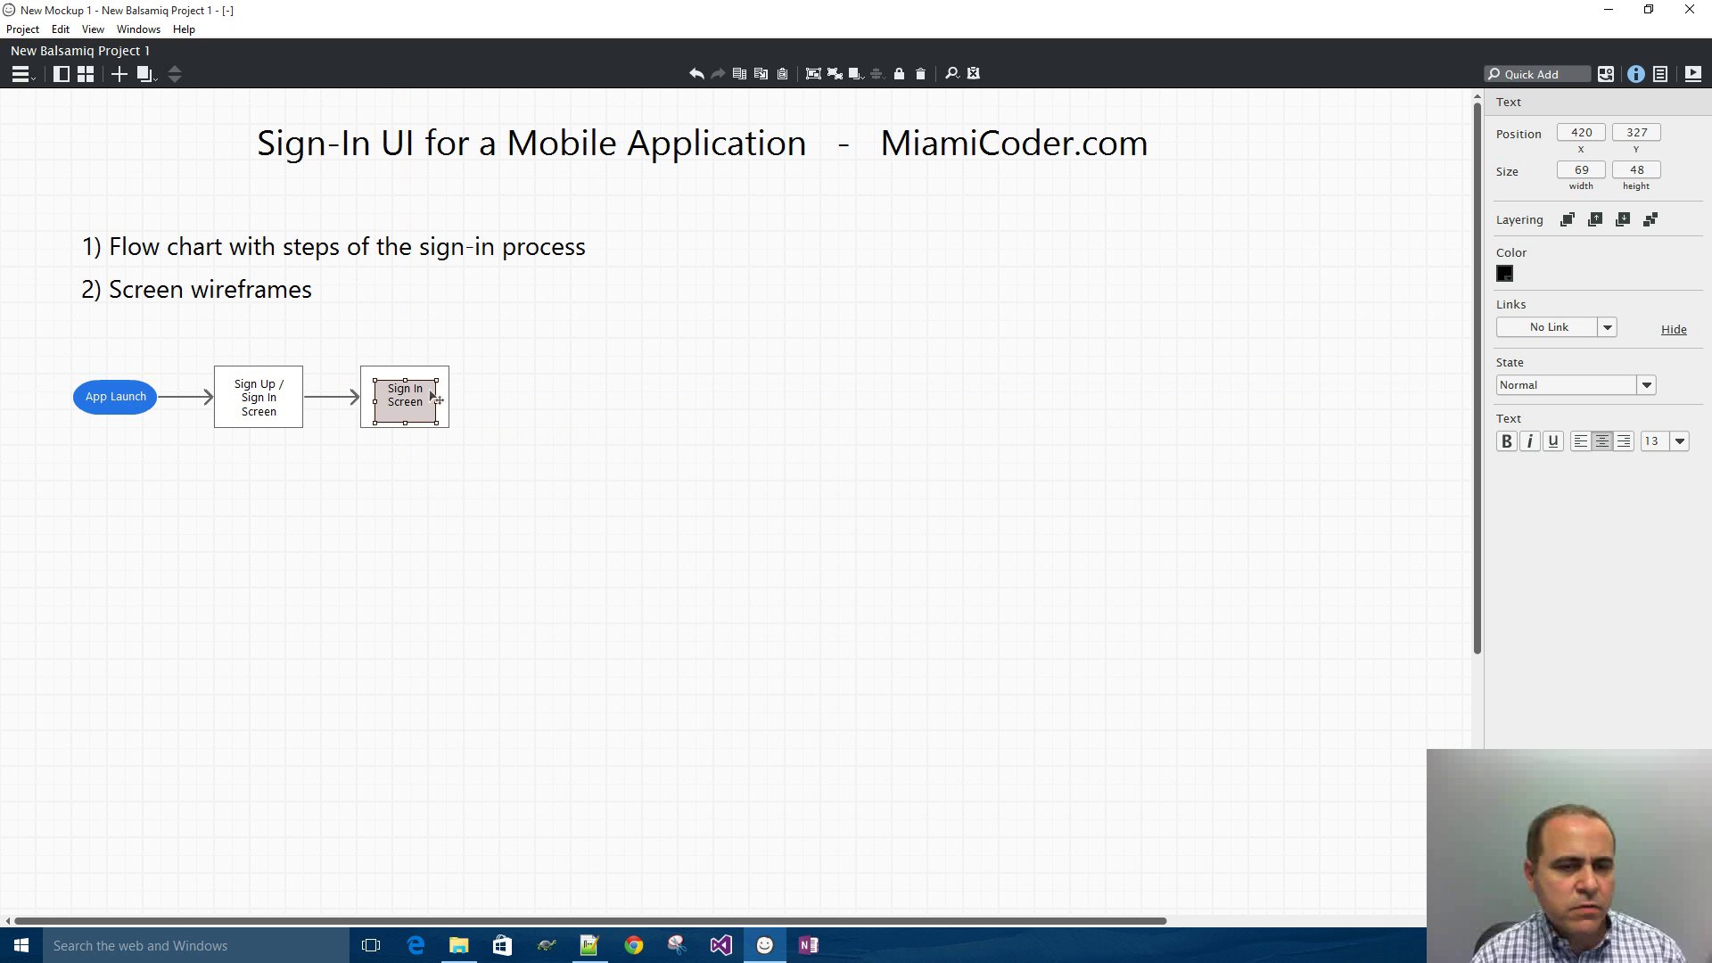
{"action": "left_click", "coordinate": [522, 365]}
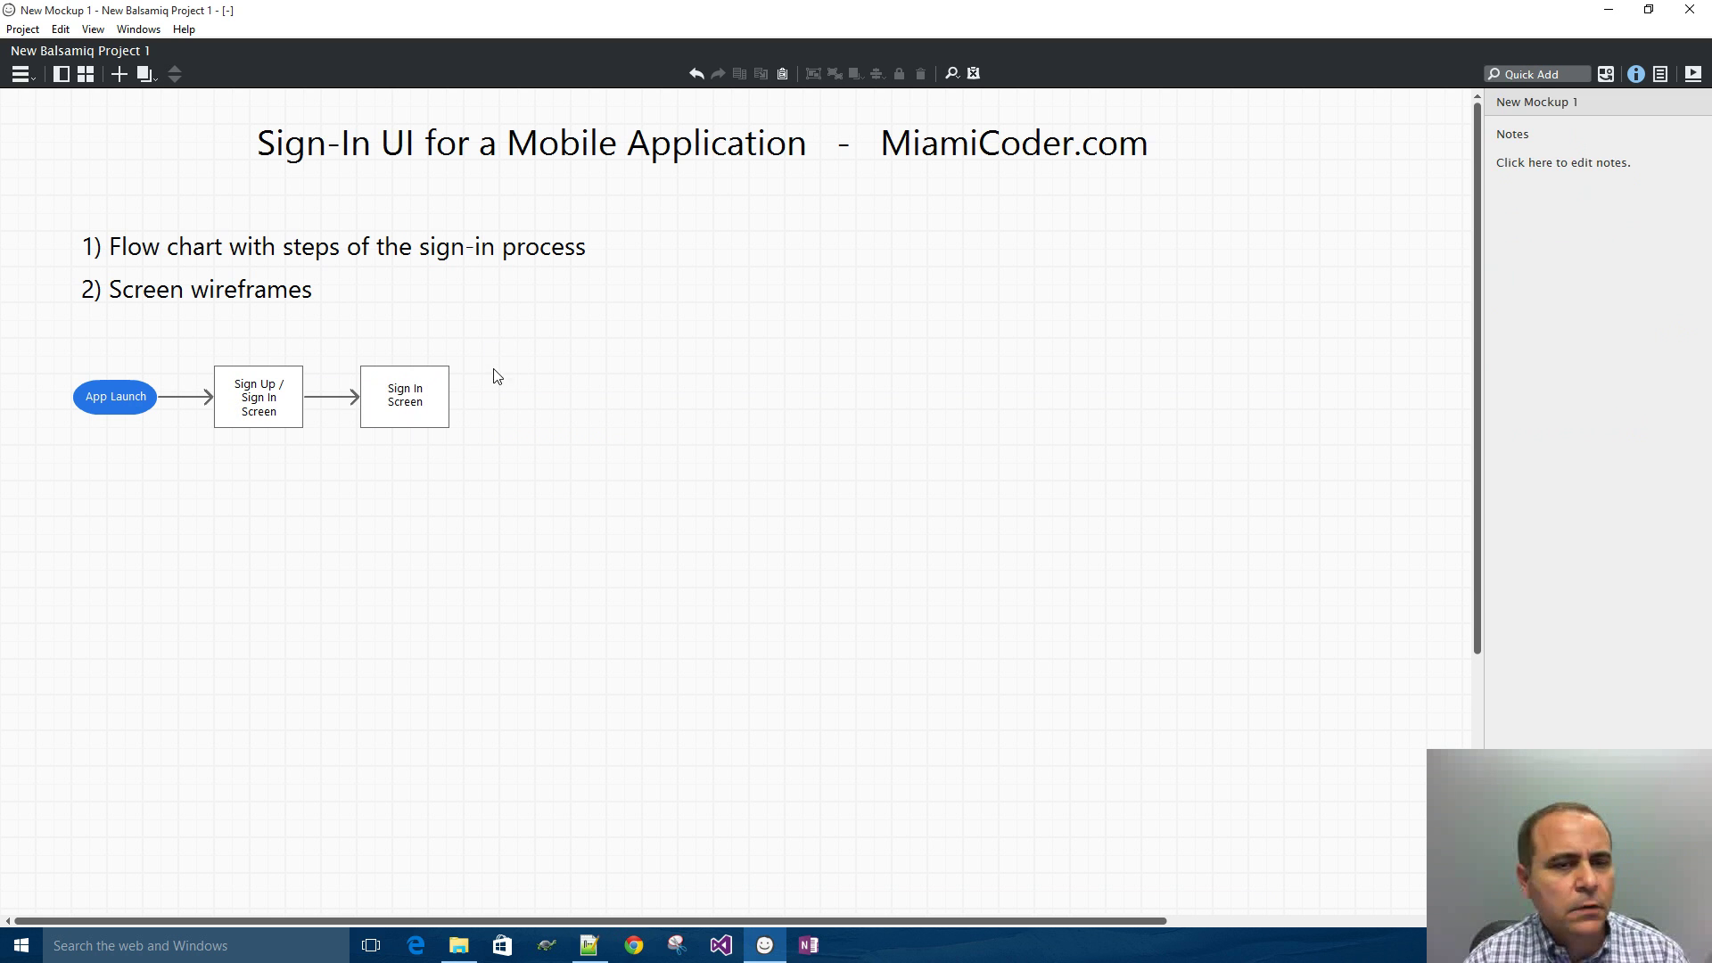
{"action": "left_click_drag", "start_coordinate": [487, 338], "coordinate": [346, 473]}
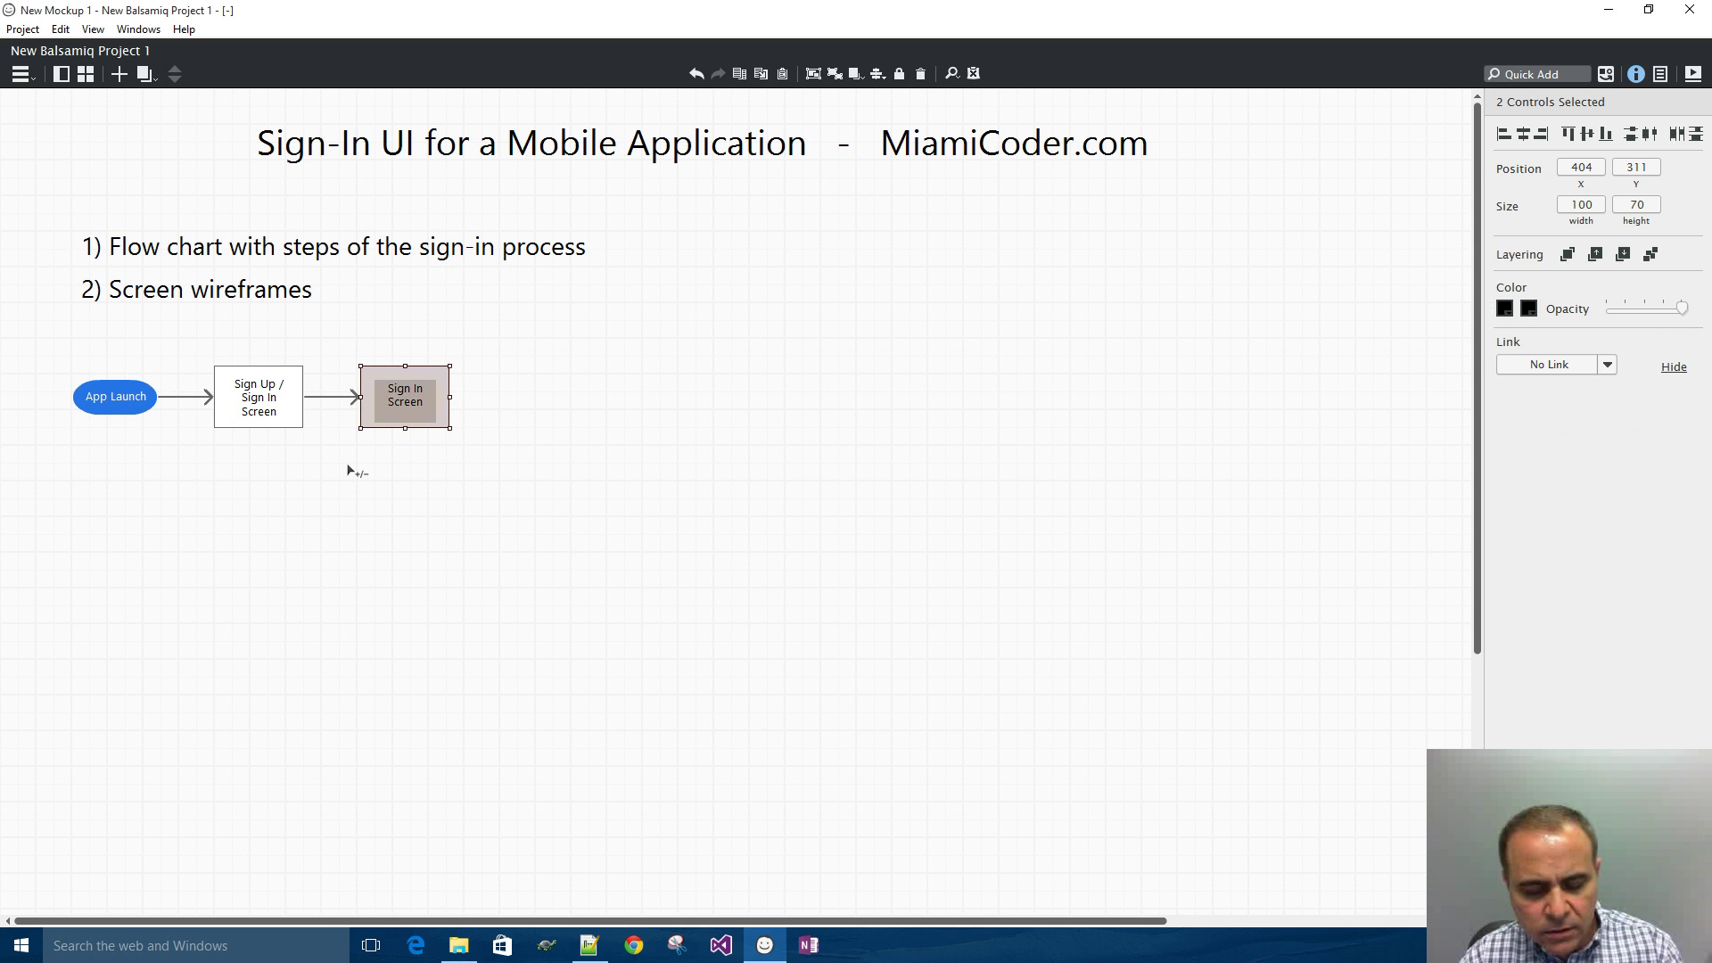
- Copy the Sign In Screen box and an arrow to its right, joining them
{"action": "key", "text": "ctrl+d"}
{"action": "left_click_drag", "start_coordinate": [410, 408], "coordinate": [558, 399]}
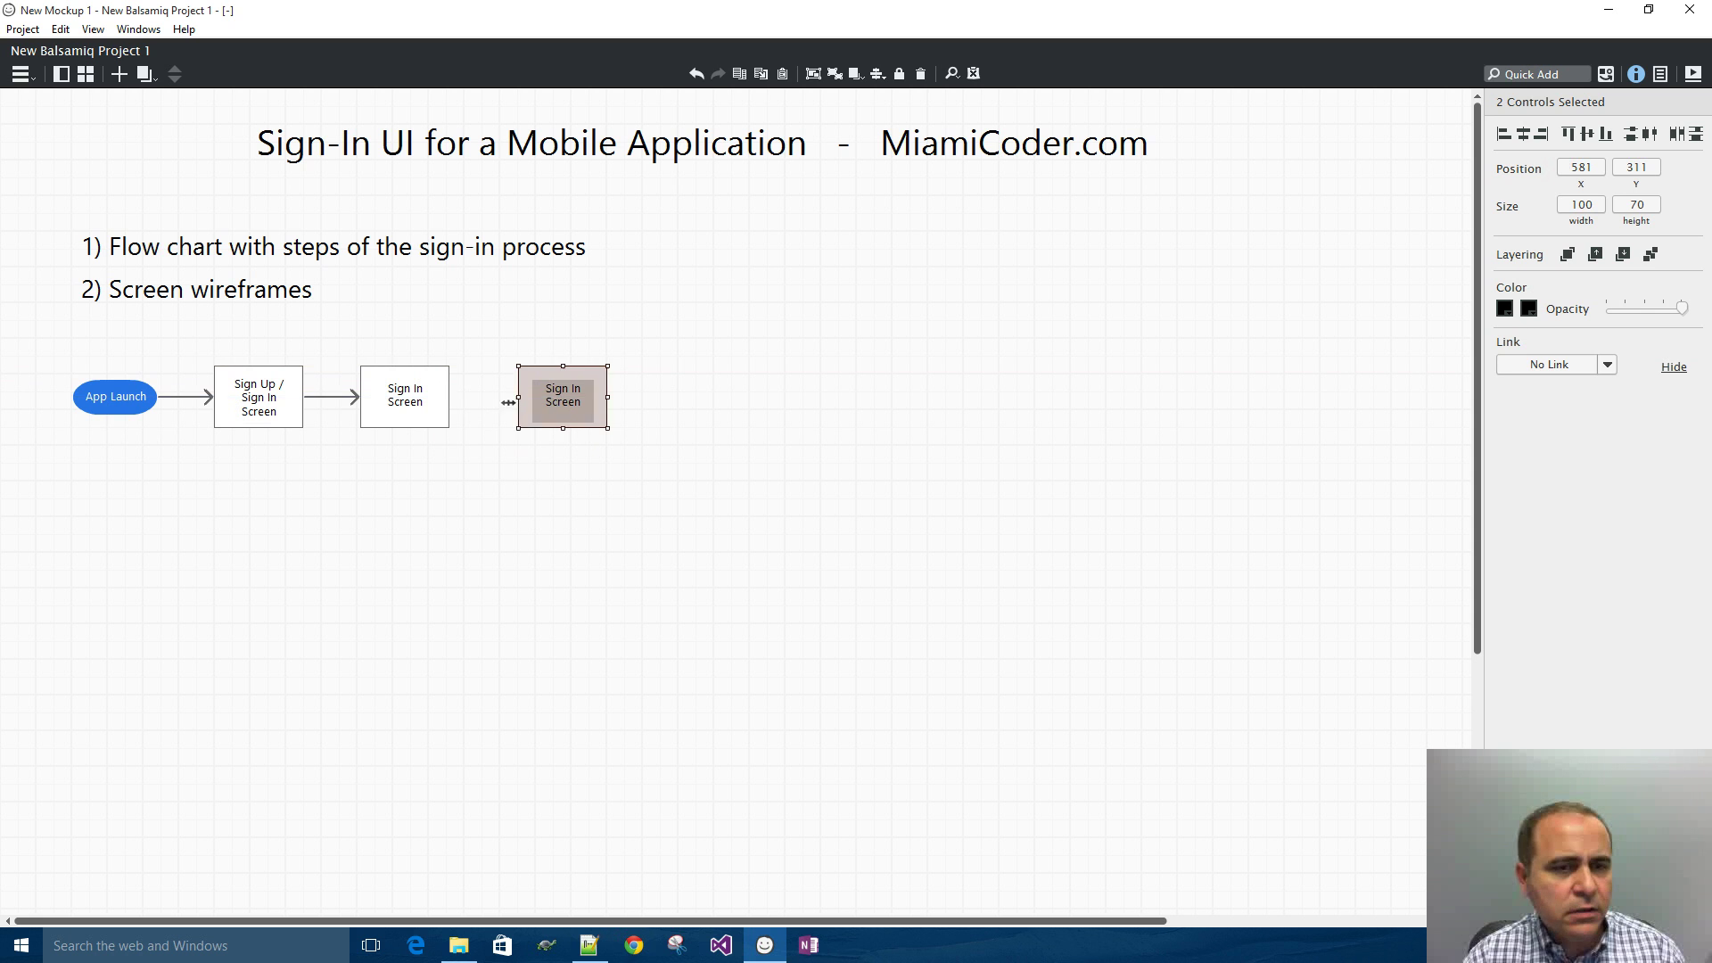
{"action": "left_click", "coordinate": [344, 406]}
{"action": "left_click_drag", "start_coordinate": [344, 406], "coordinate": [486, 405]}
{"action": "left_click", "coordinate": [645, 350]}
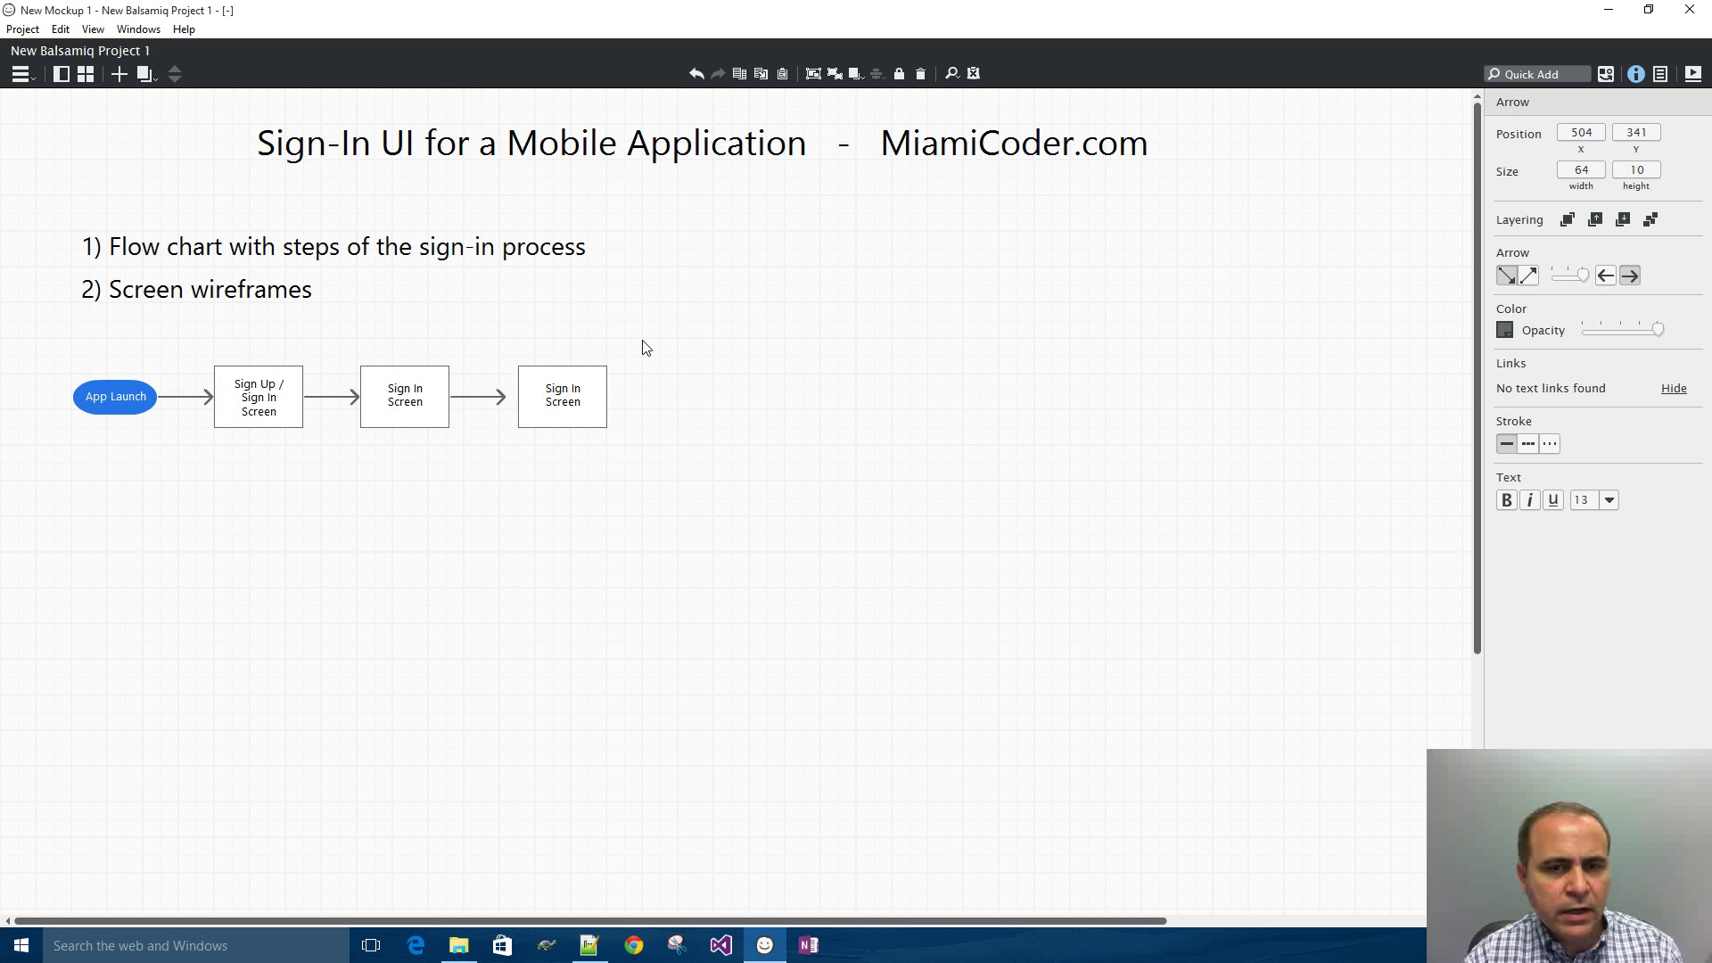
{"action": "left_click_drag", "start_coordinate": [645, 355], "coordinate": [494, 463]}
{"action": "left_click_drag", "start_coordinate": [573, 403], "coordinate": [563, 404]}
{"action": "left_click", "coordinate": [603, 394]}
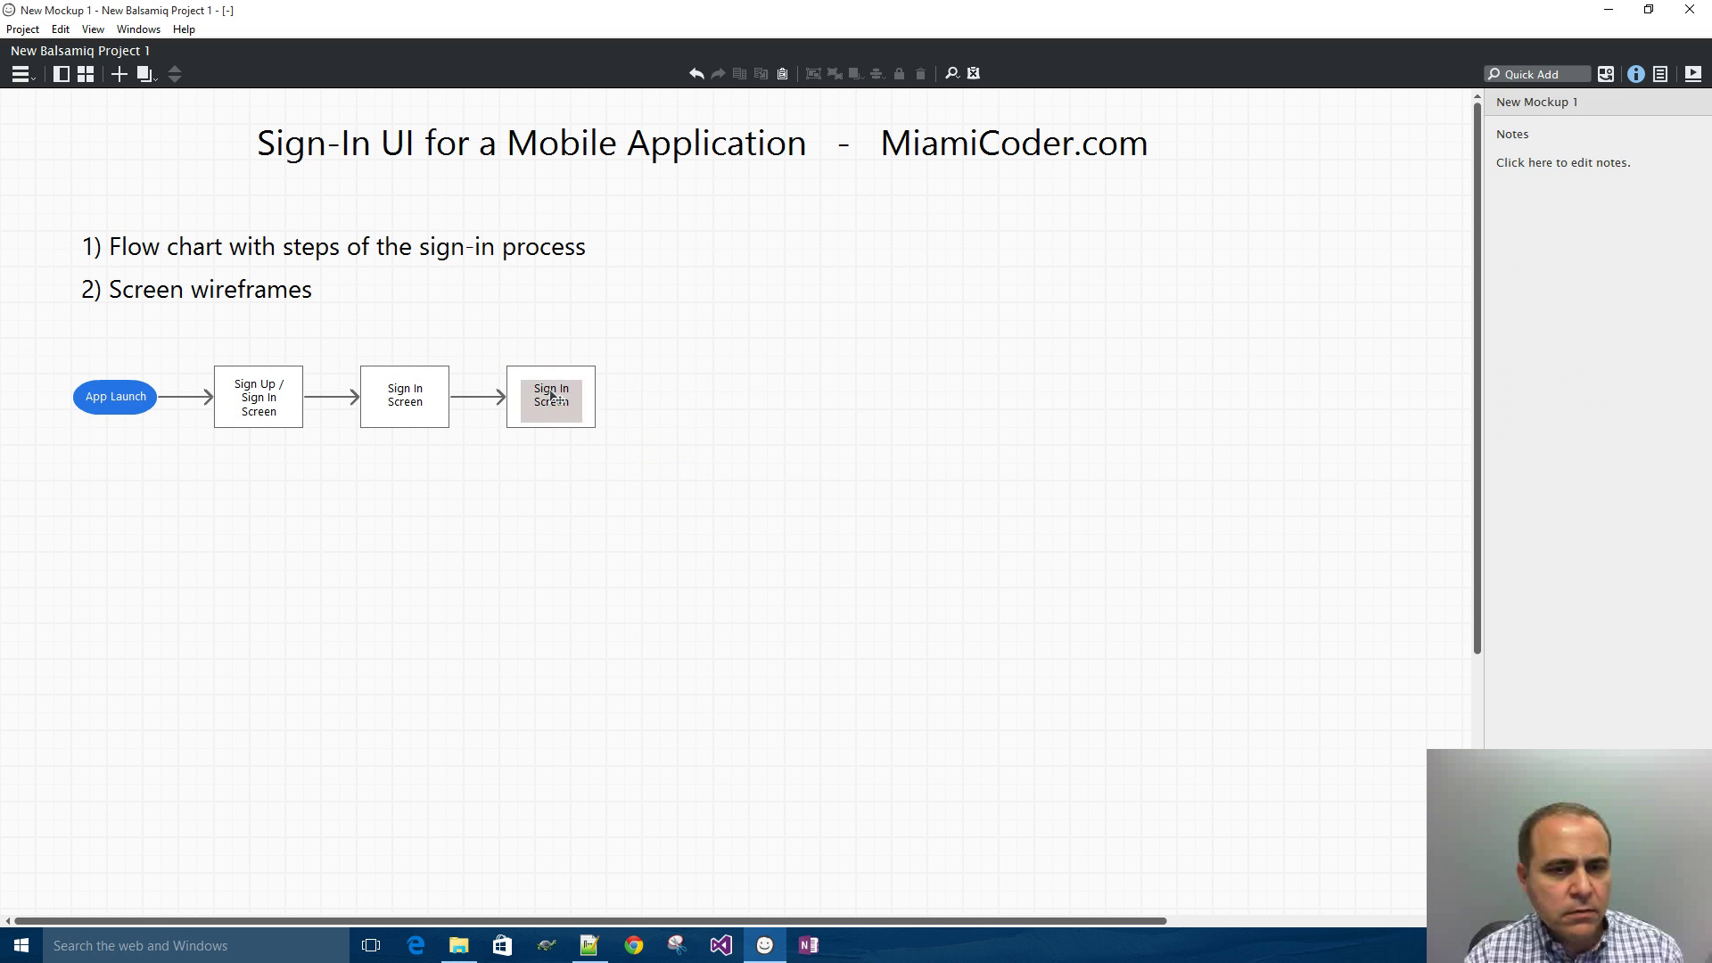
- Rename the new box's label to 'Home Screen'
{"action": "double_click", "coordinate": [546, 393]}
{"action": "type", "text": "Homme Screen"}
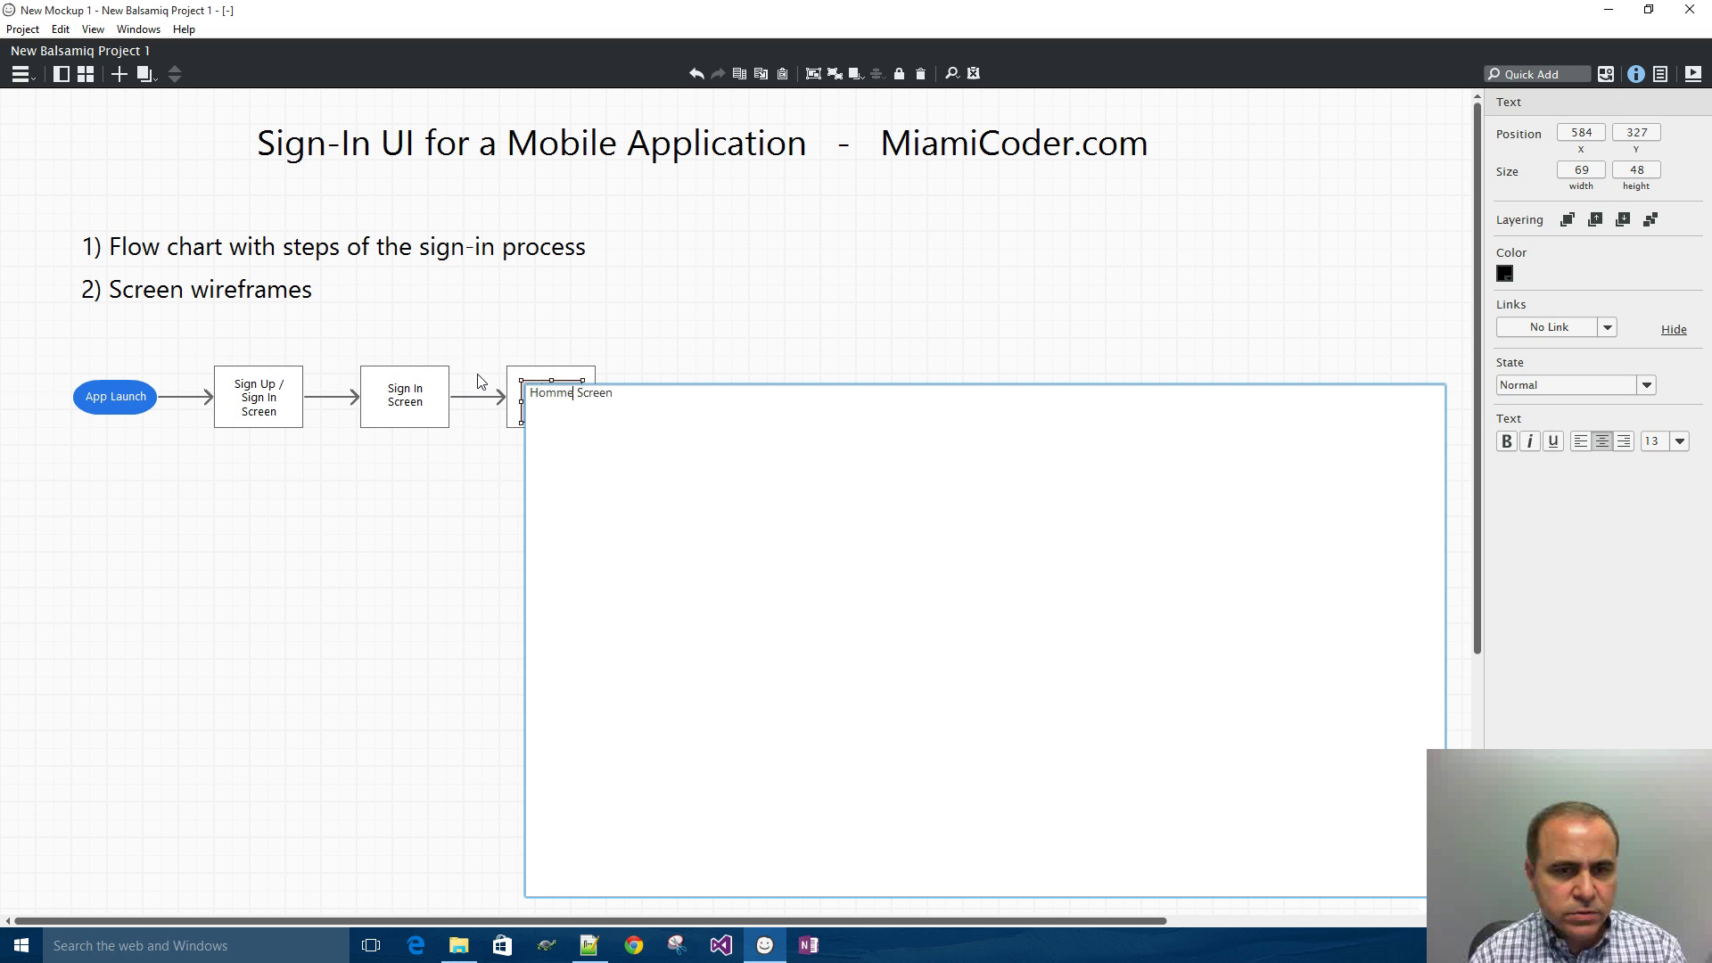
{"action": "key", "text": "BackSpace"}
{"action": "key", "text": "BackSpace"}
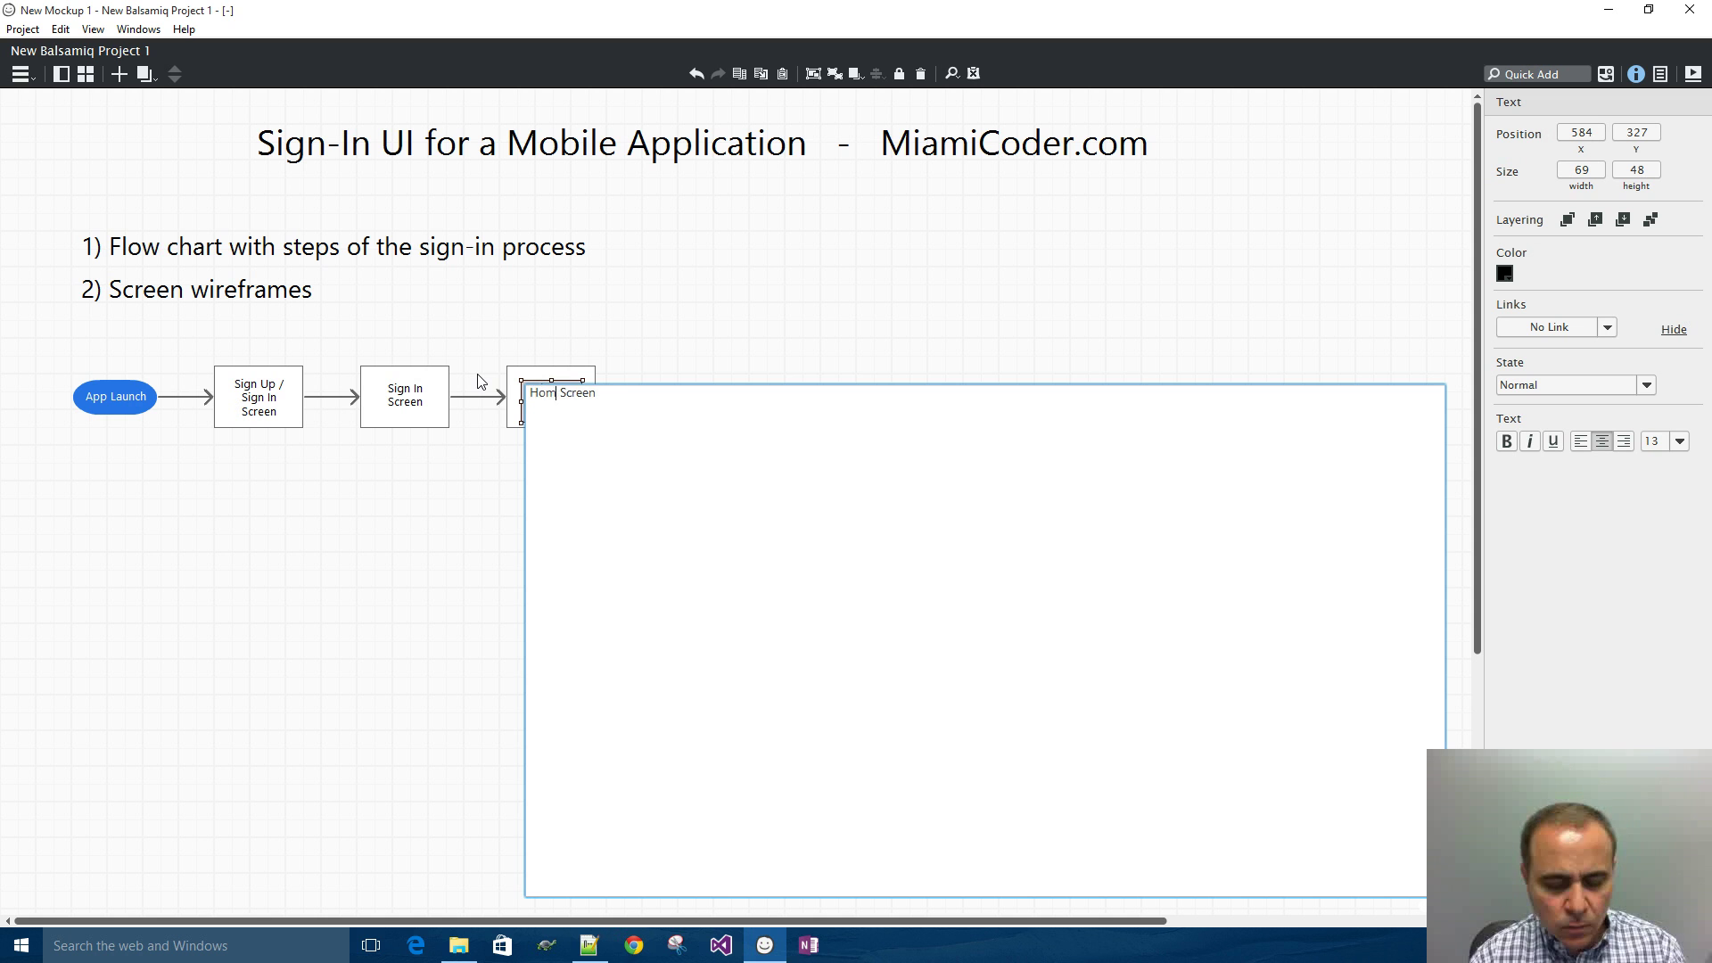
{"action": "type", "text": "e"}
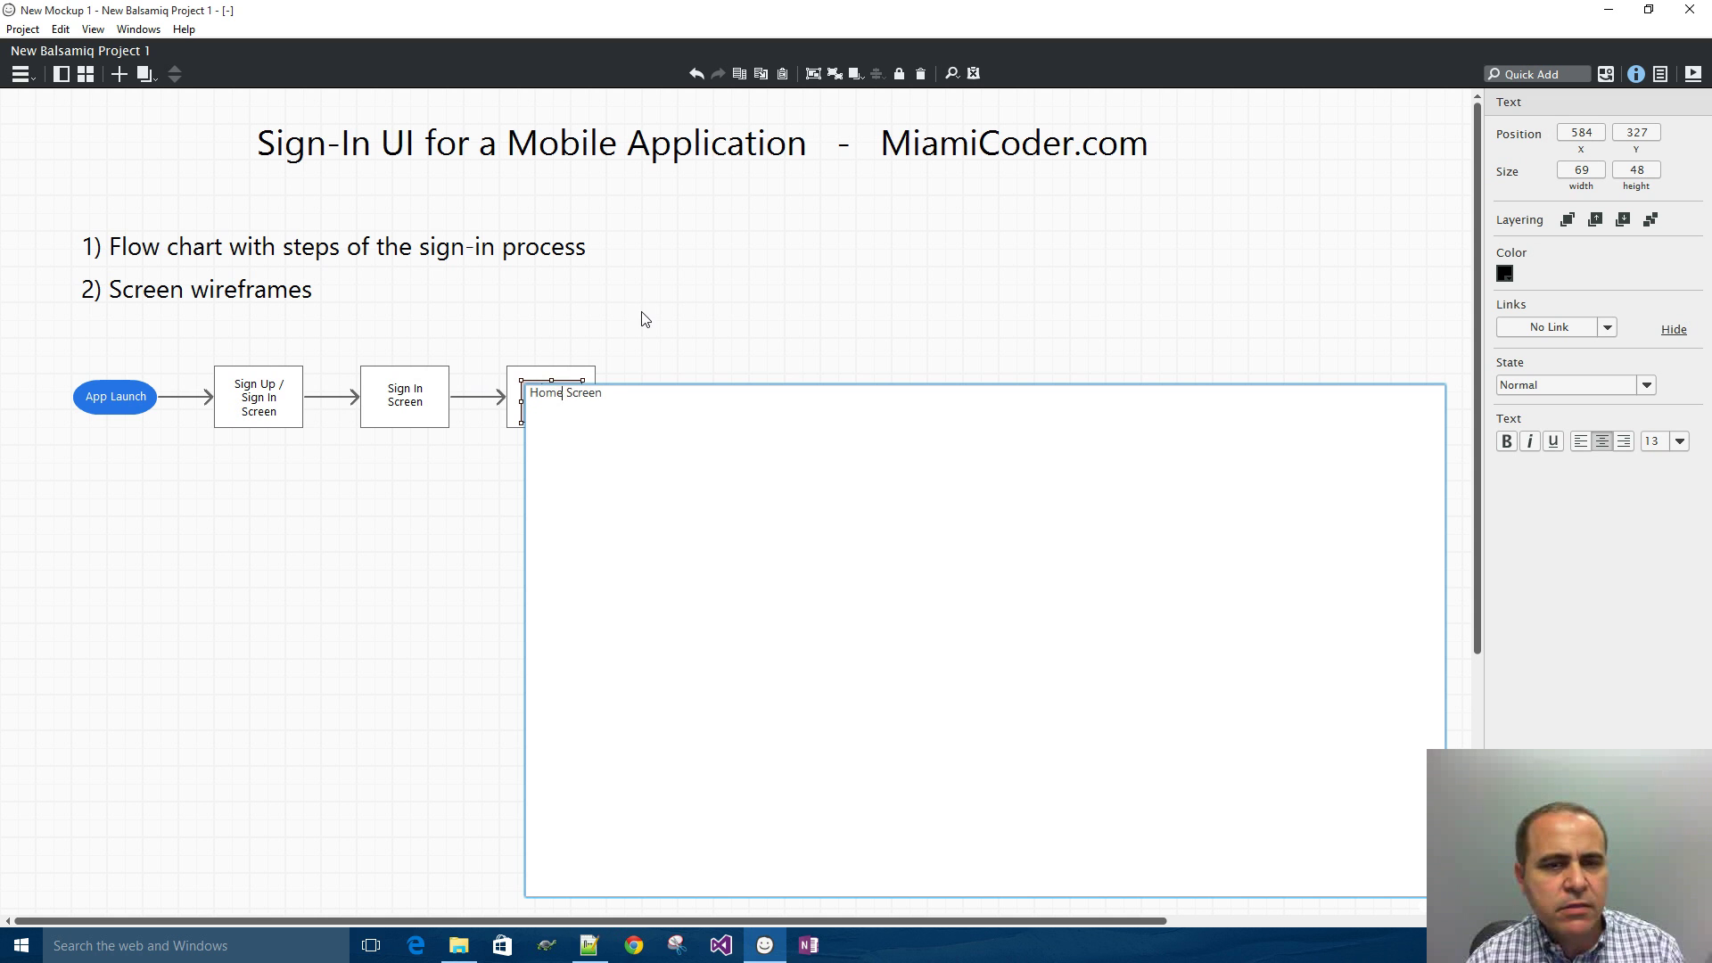
{"action": "left_click", "coordinate": [612, 379]}
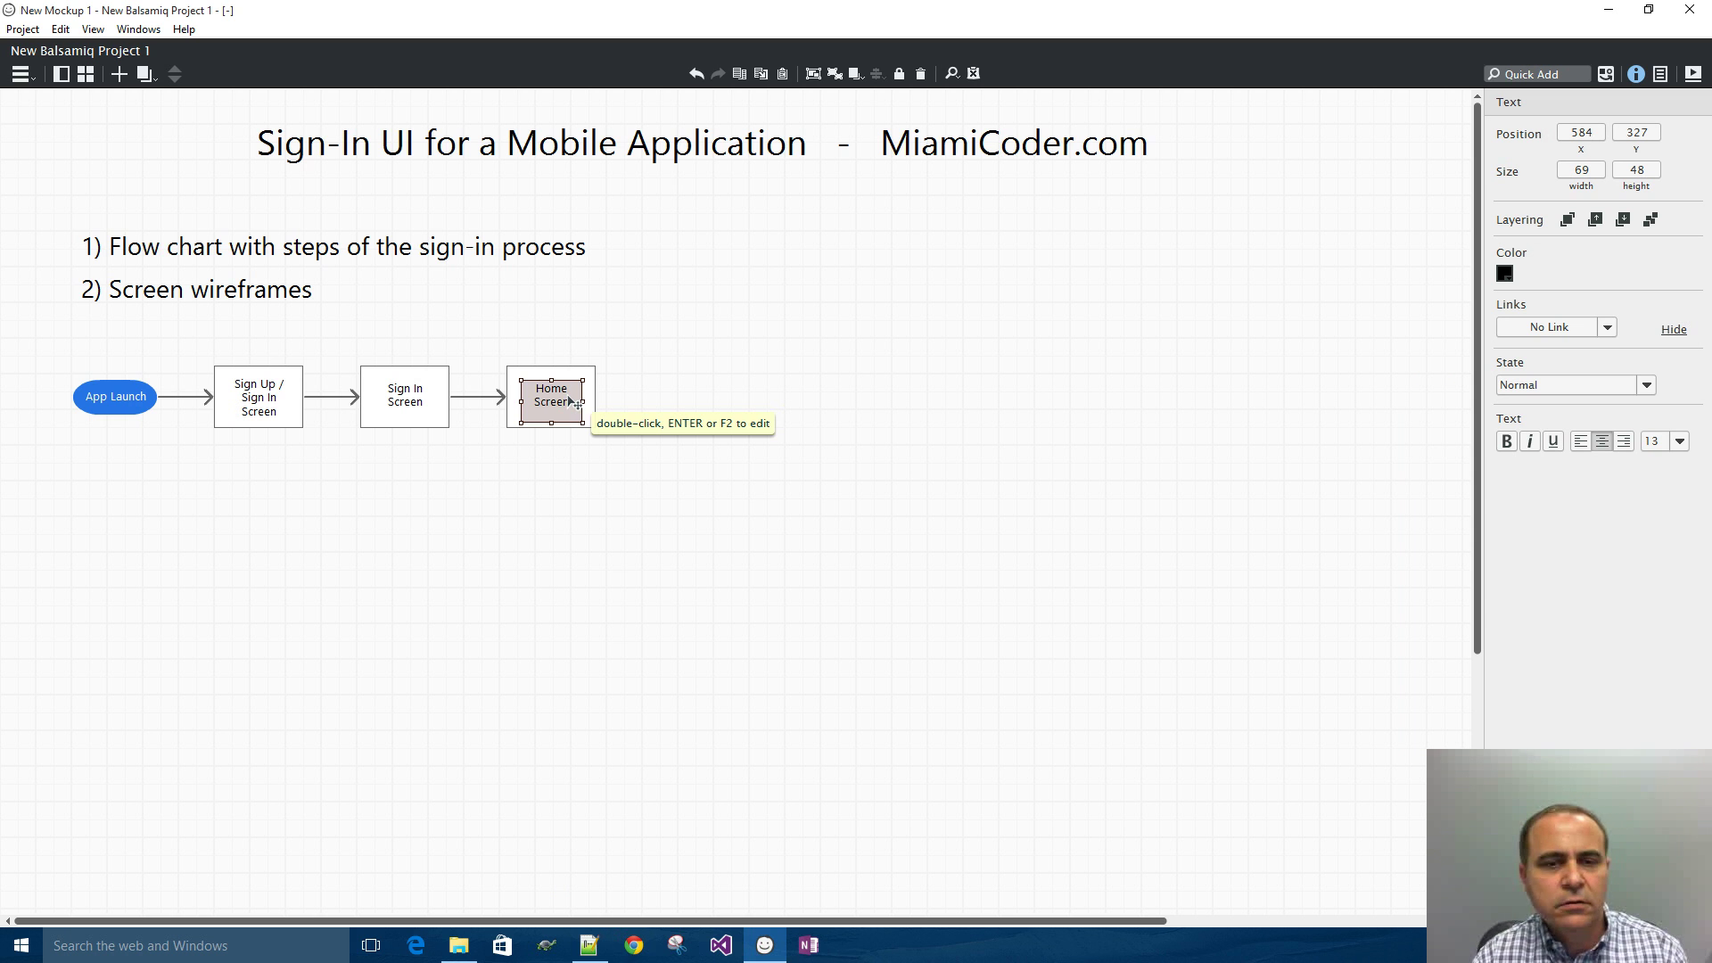
{"action": "left_click", "coordinate": [737, 375]}
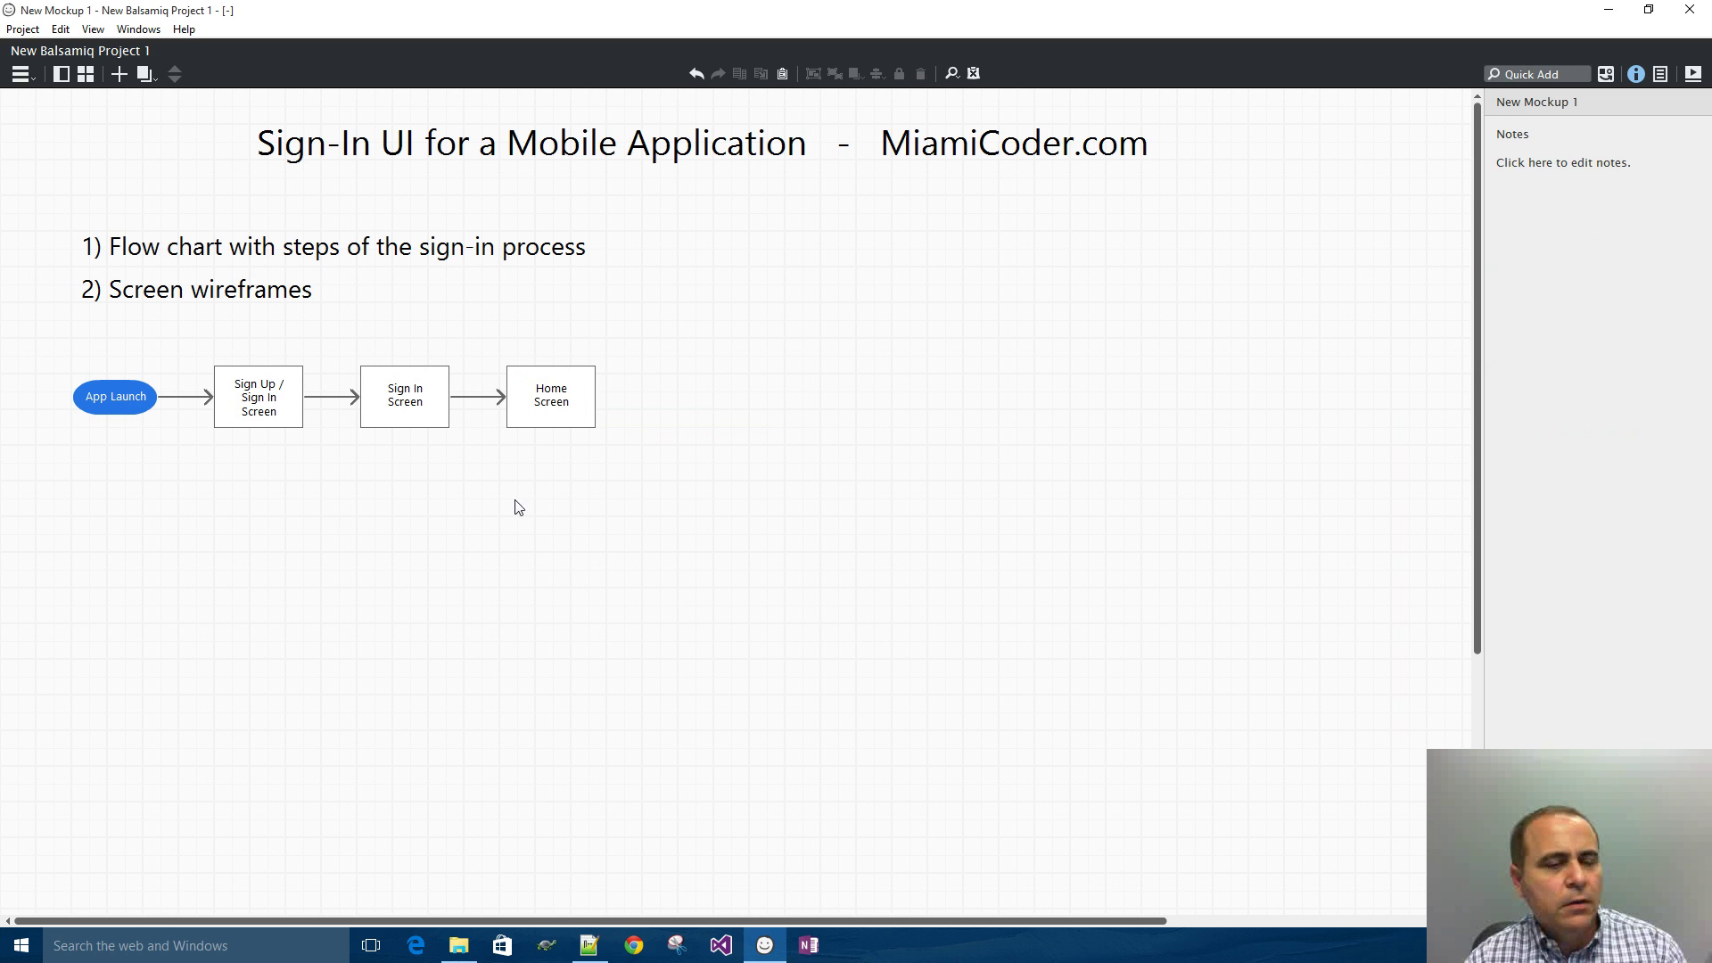
- Copy the App Launch oval below the chart and relabel it 'To Reset Password'
{"action": "left_click", "coordinate": [117, 406]}
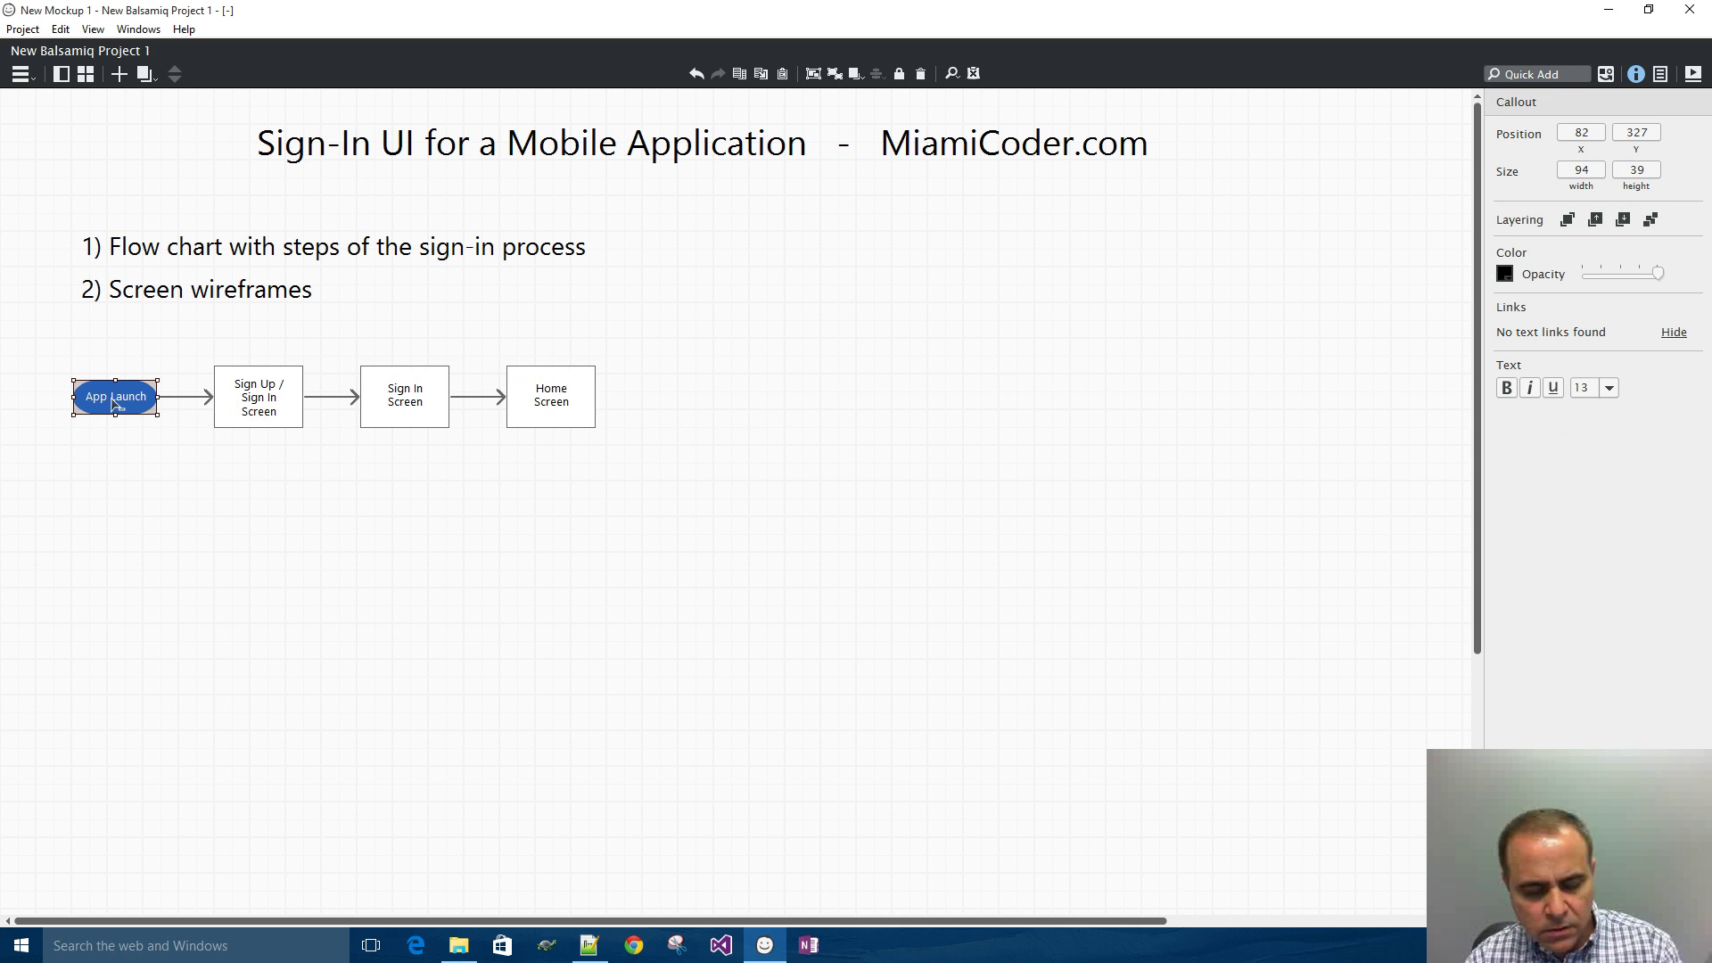
{"action": "left_click_drag", "start_coordinate": [116, 404], "coordinate": [421, 512]}
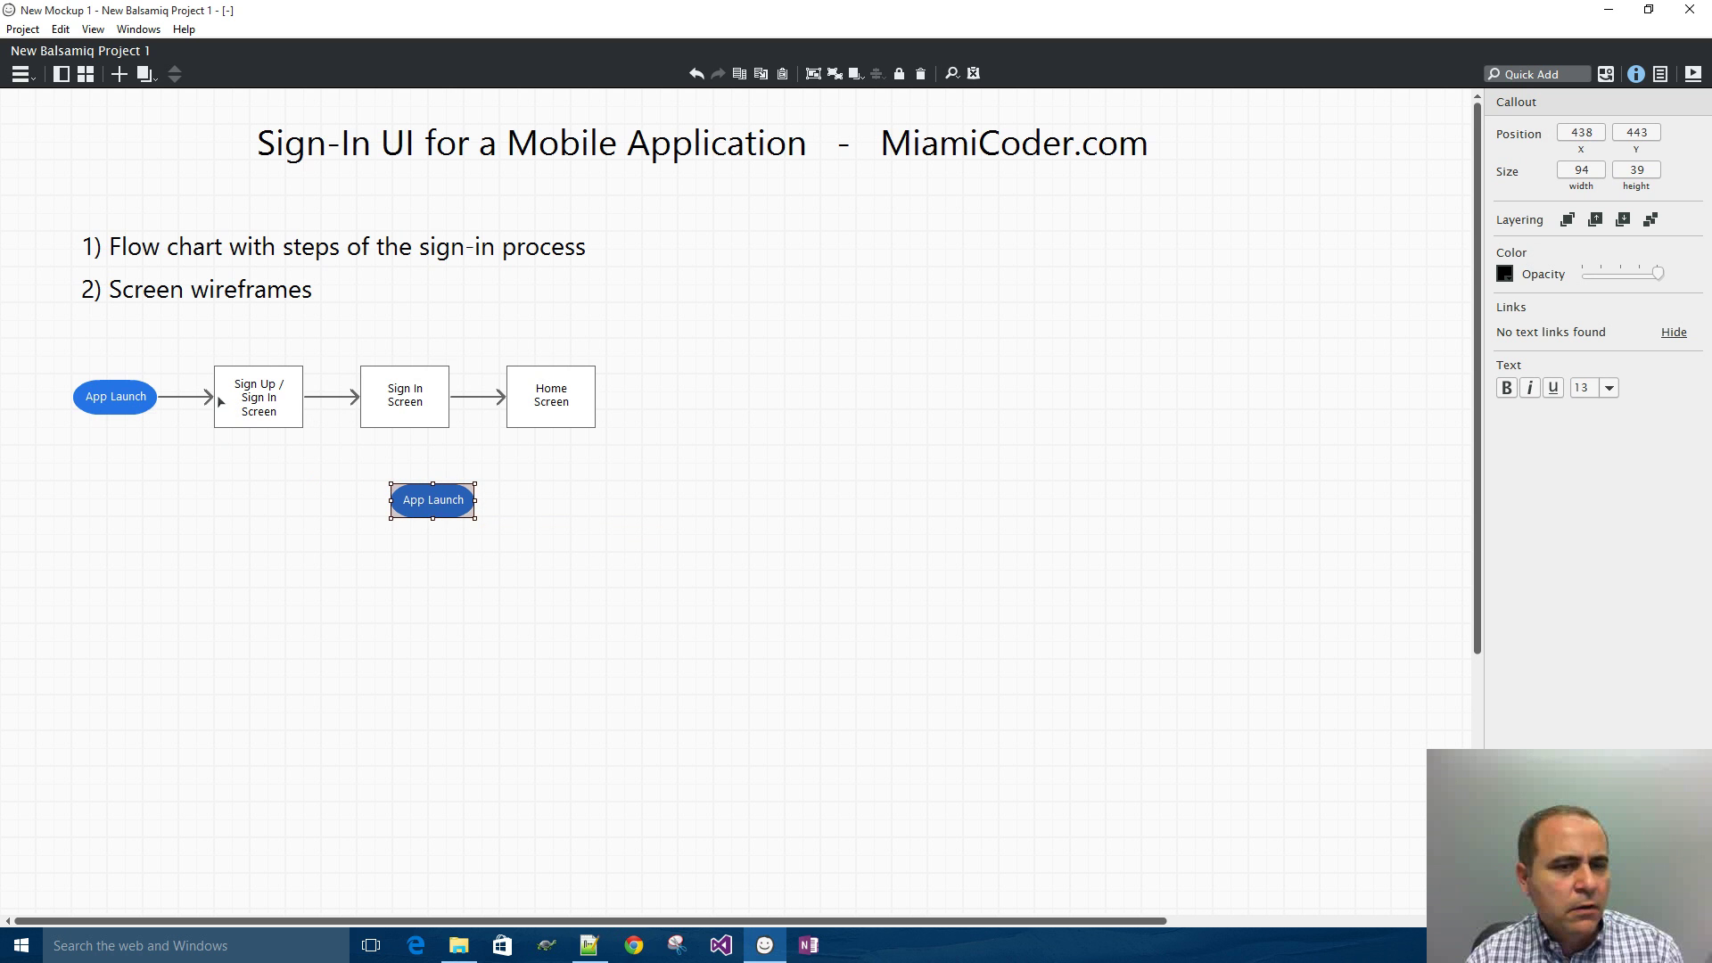
{"action": "double_click", "coordinate": [433, 502]}
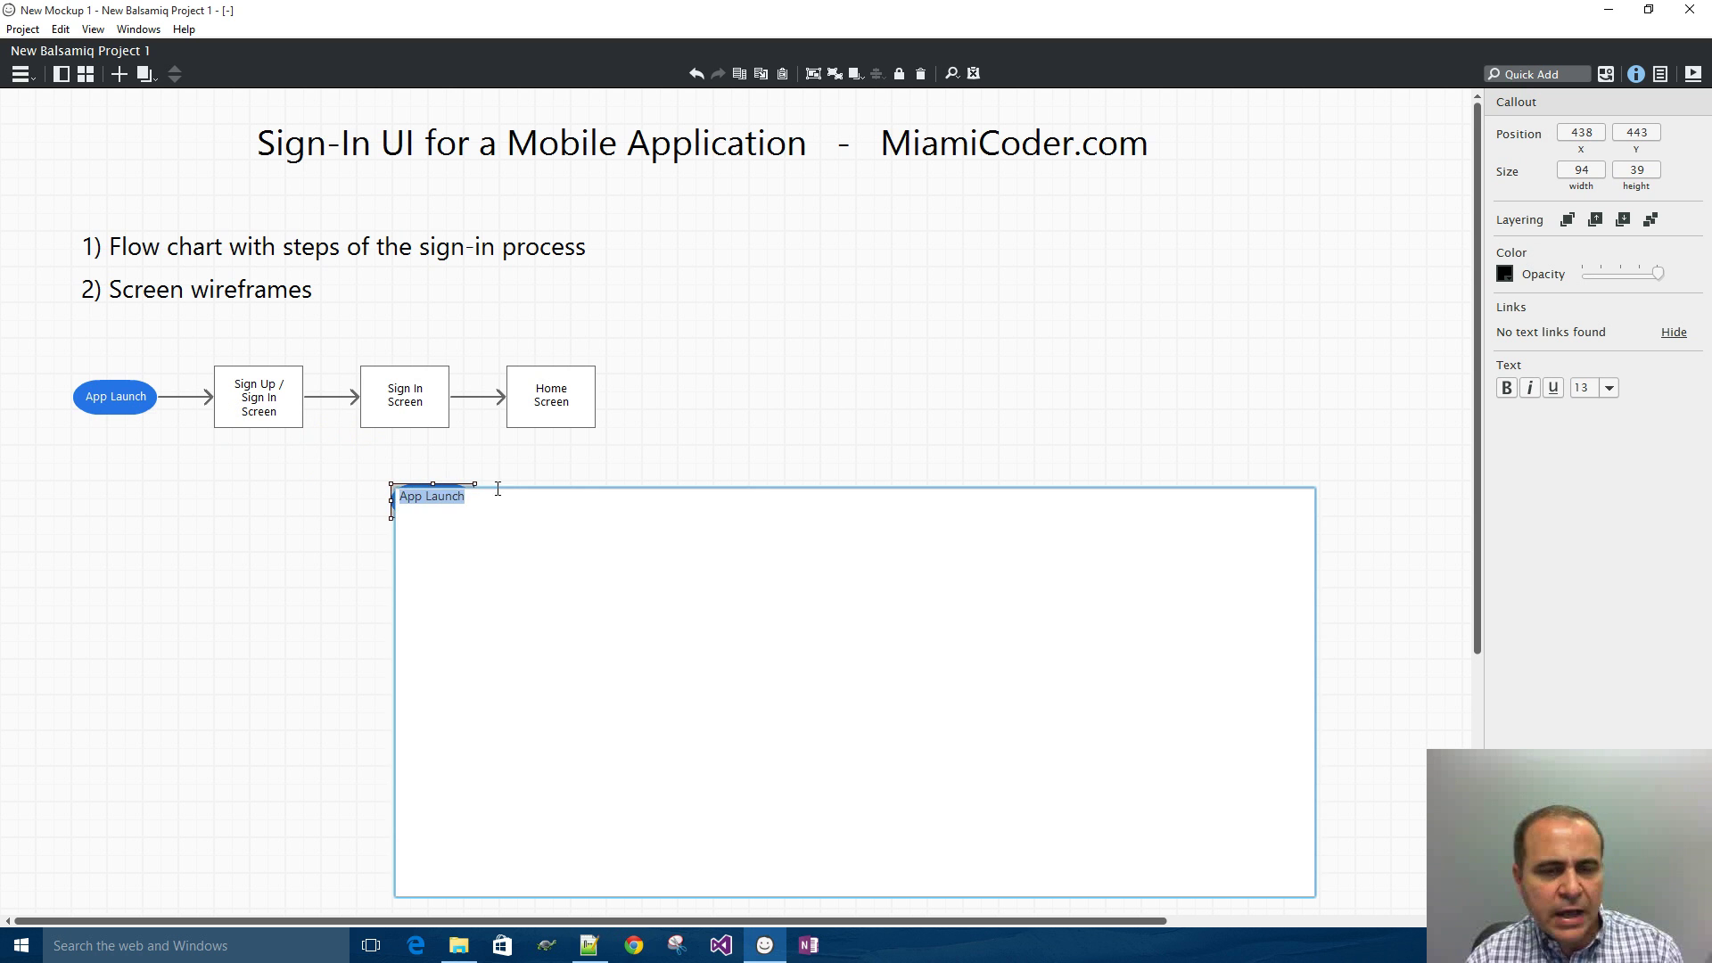
{"action": "type", "text": "T"}
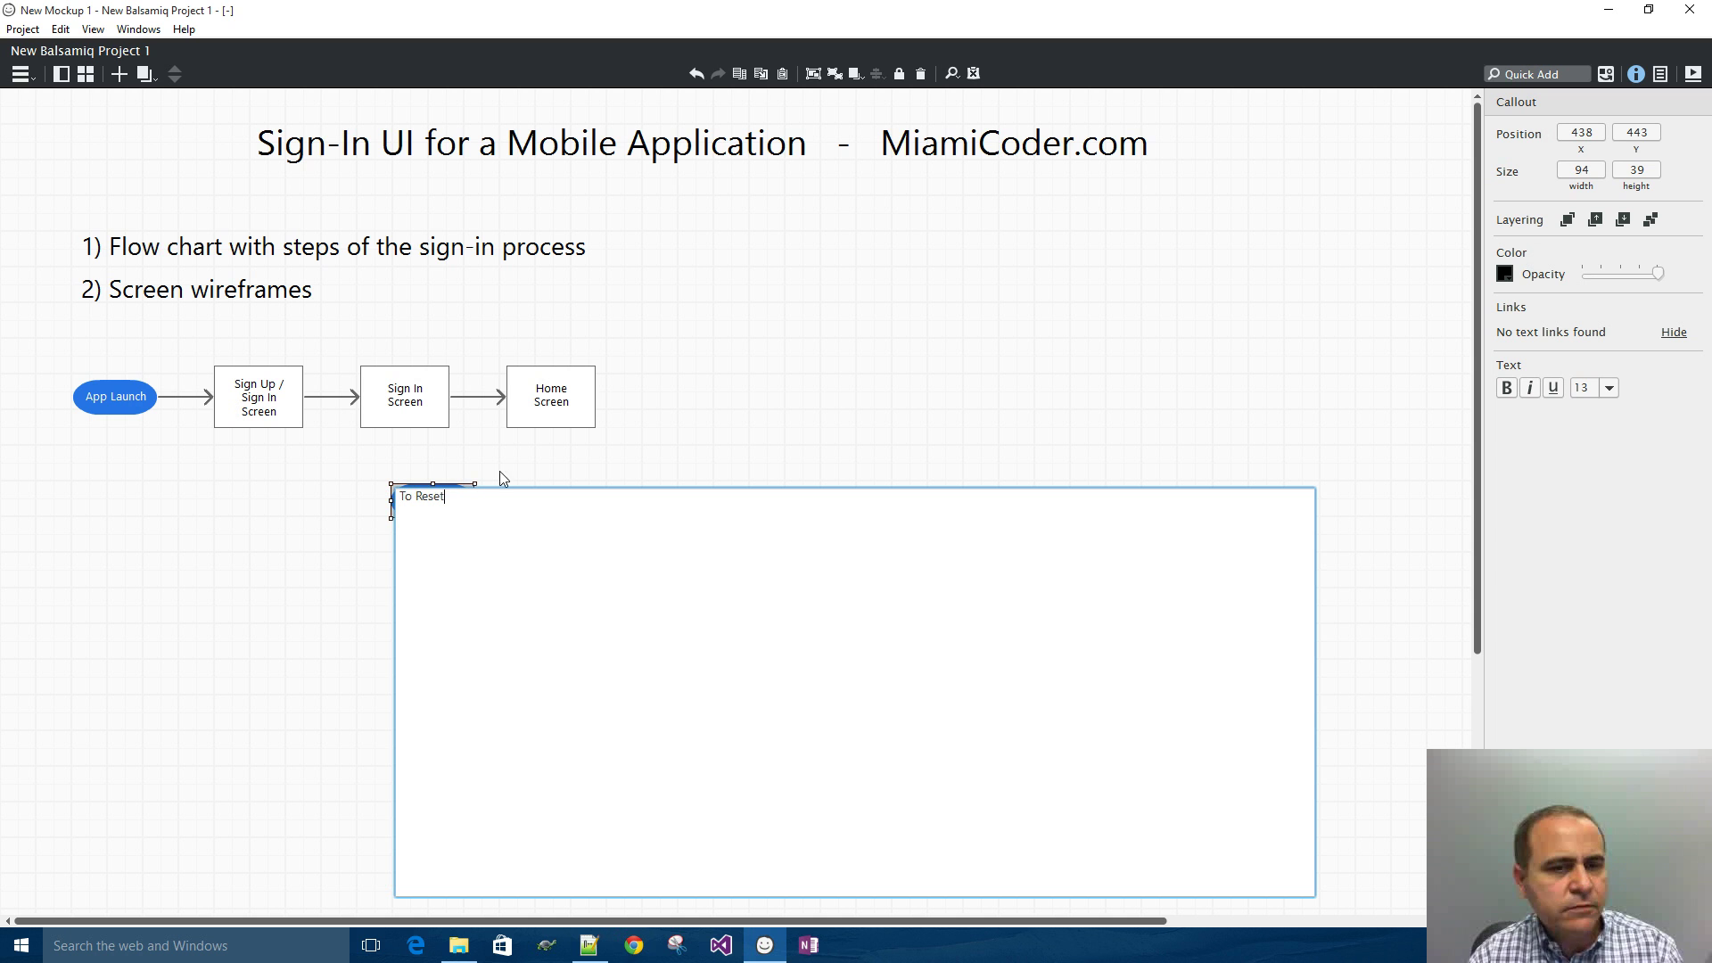
{"action": "type", "text": "o Reset PAss"}
{"action": "key", "text": "BackSpace"}
{"action": "key", "text": "BackSpace"}
{"action": "key", "text": "BackSpace"}
{"action": "key", "text": "BackSpace"}
{"action": "key", "text": "BackSpace"}
{"action": "type", "text": "as"}
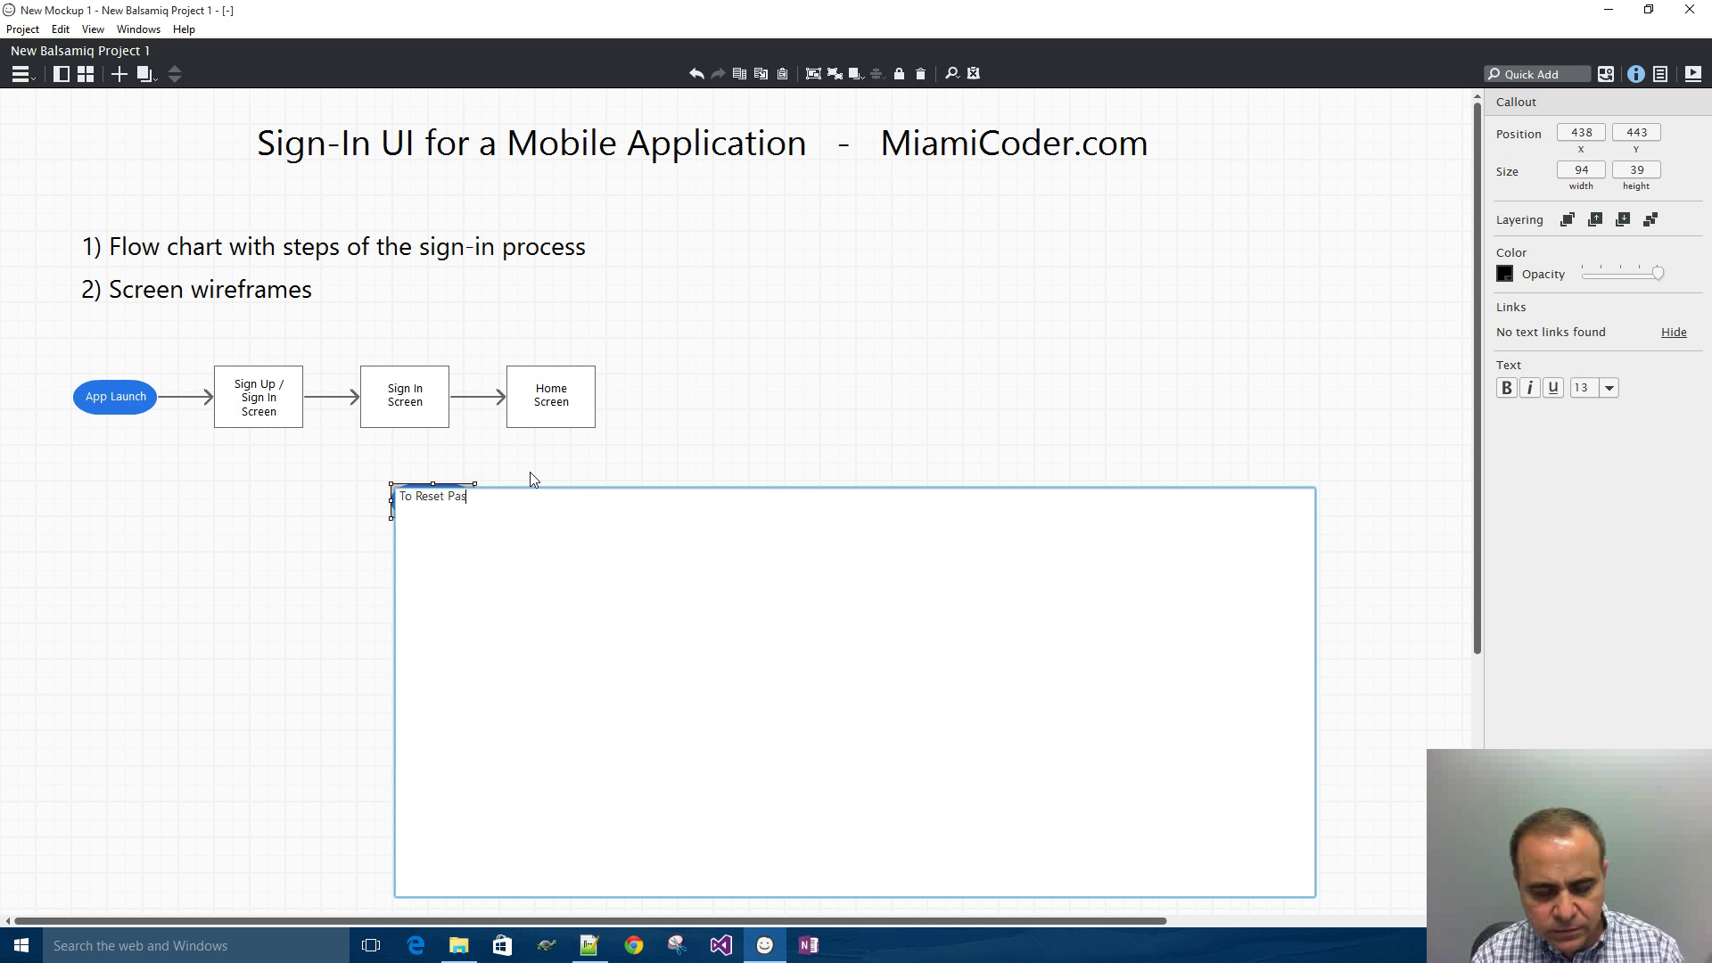
{"action": "type", "text": "sw"}
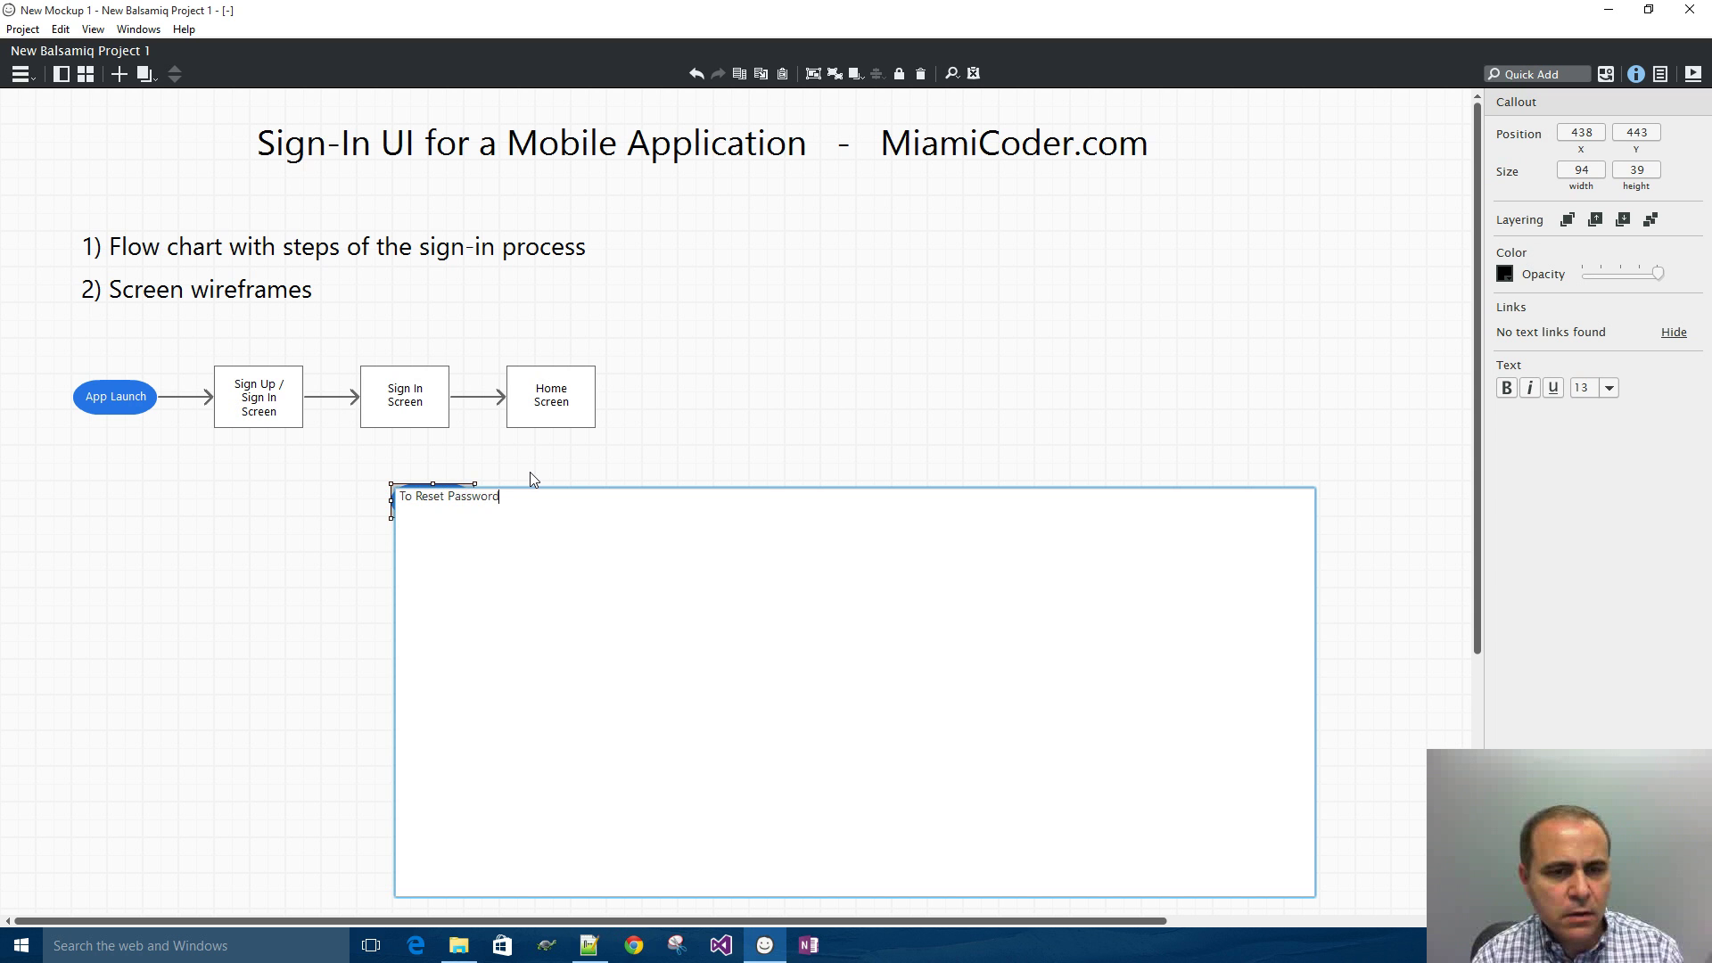
{"action": "type", "text": "ord"}
{"action": "key", "text": "Return"}
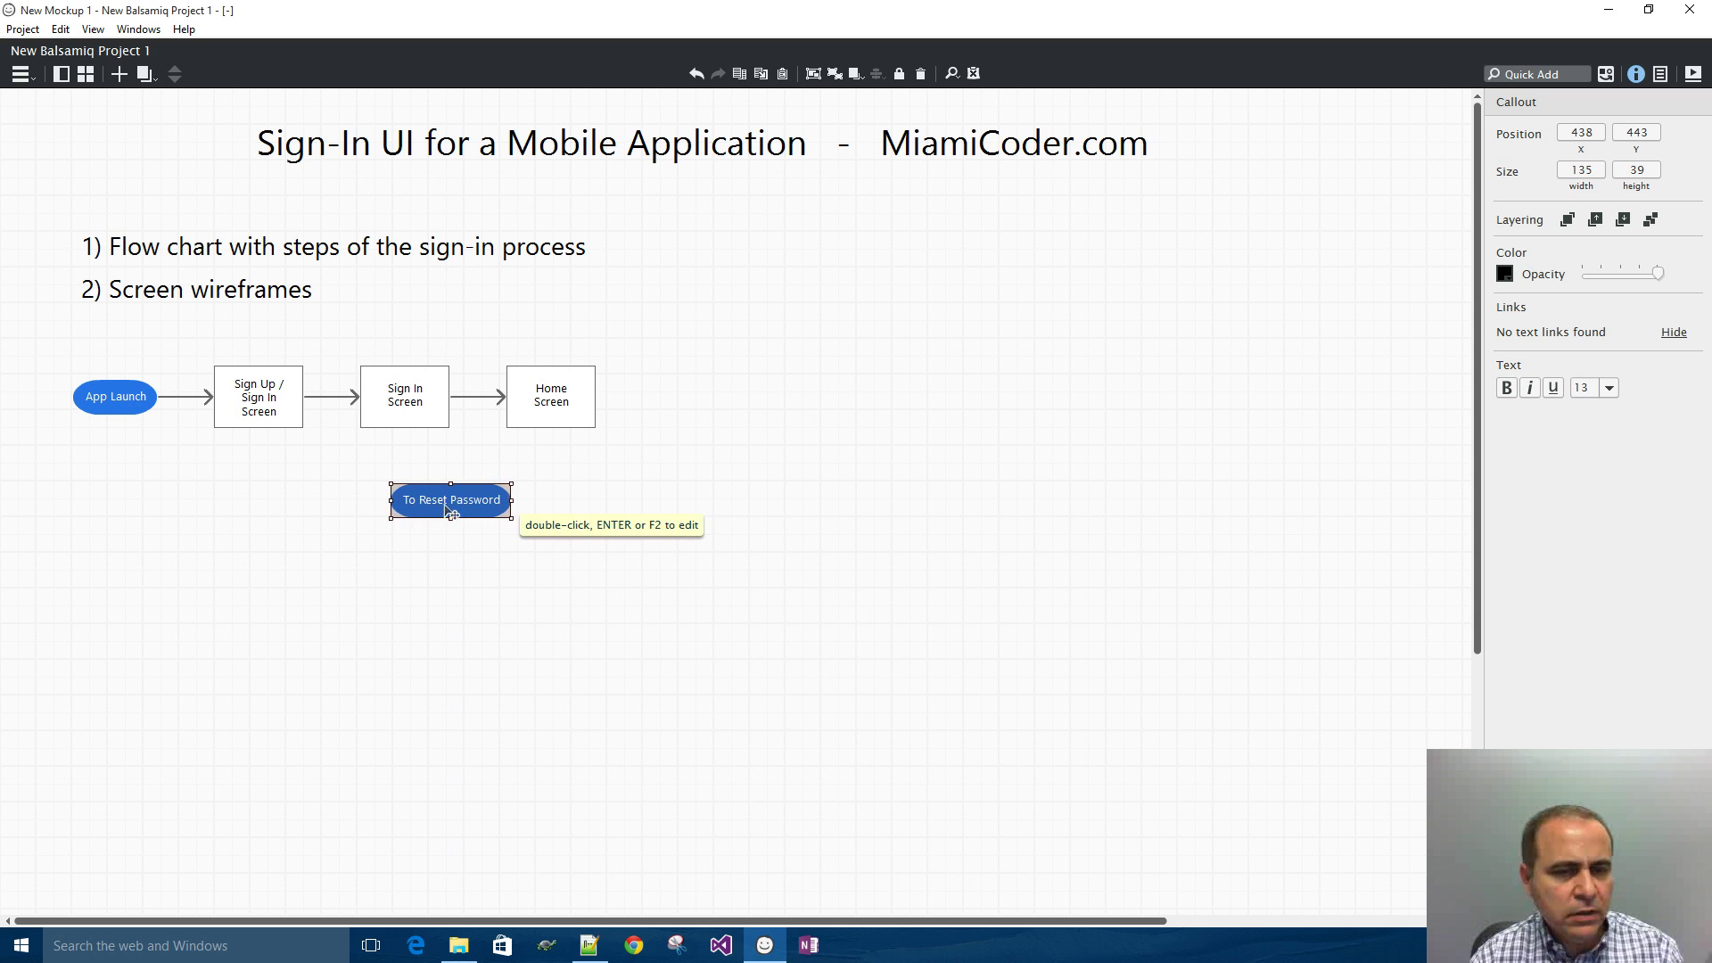
- Copy an arrow curving from Sign In Screen down to To Reset Password
{"action": "left_click", "coordinate": [327, 400]}
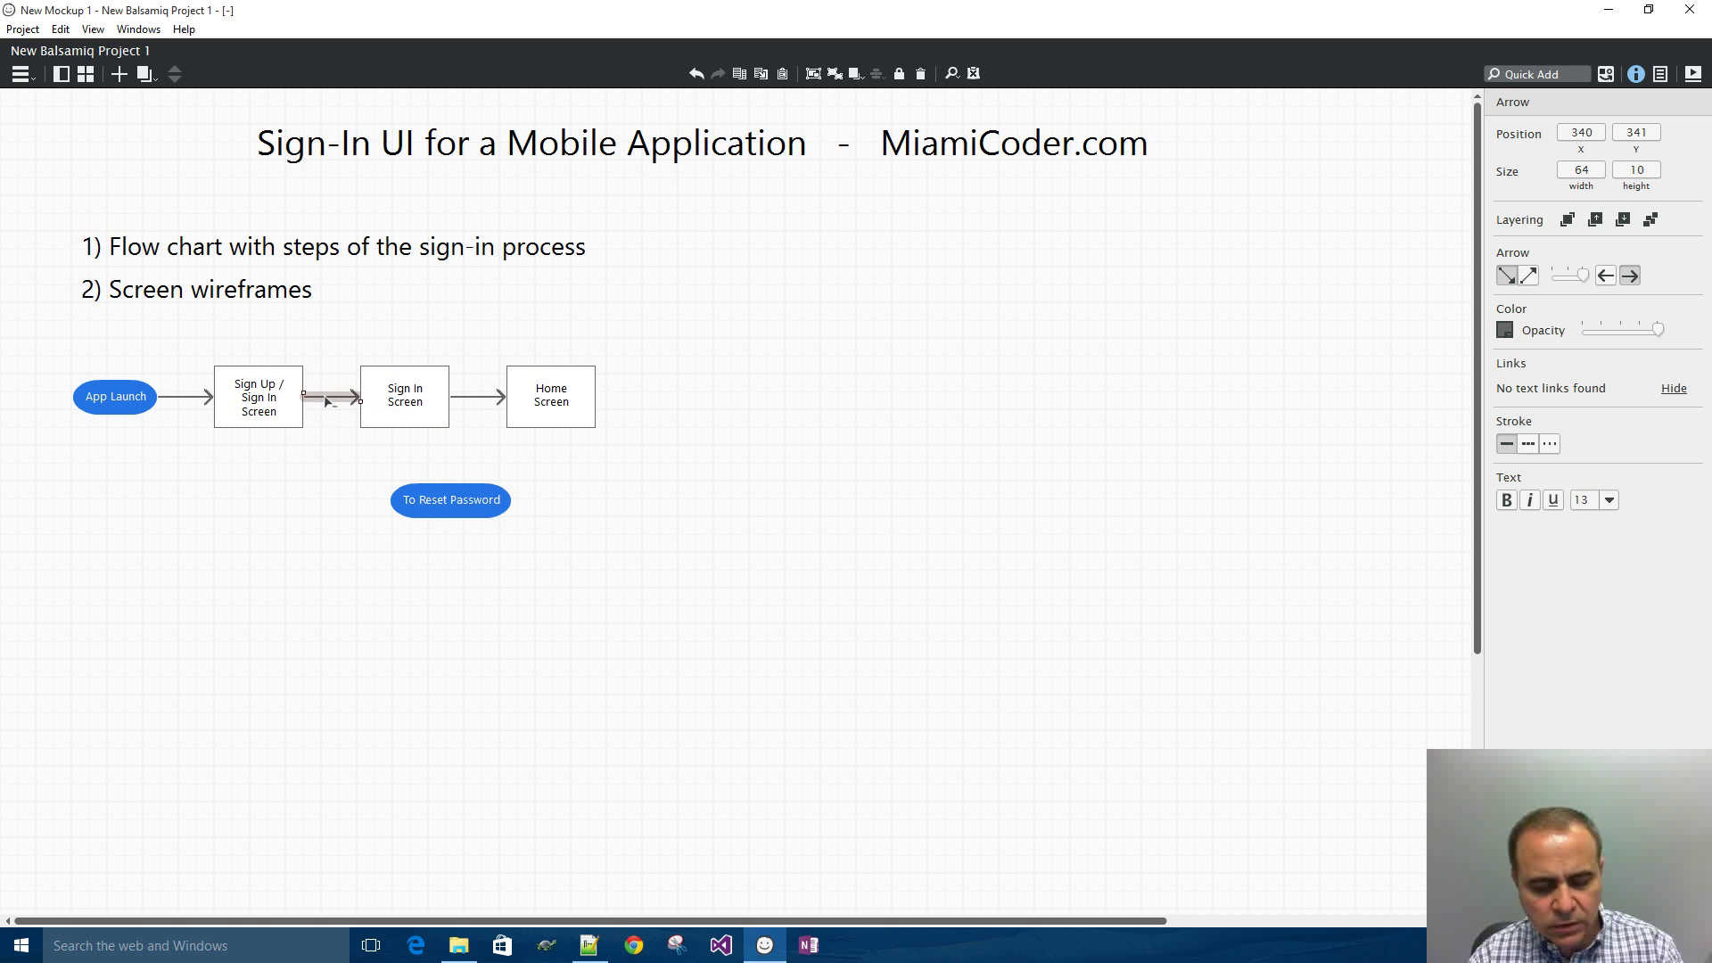
{"action": "left_click_drag", "start_coordinate": [329, 401], "coordinate": [449, 487]}
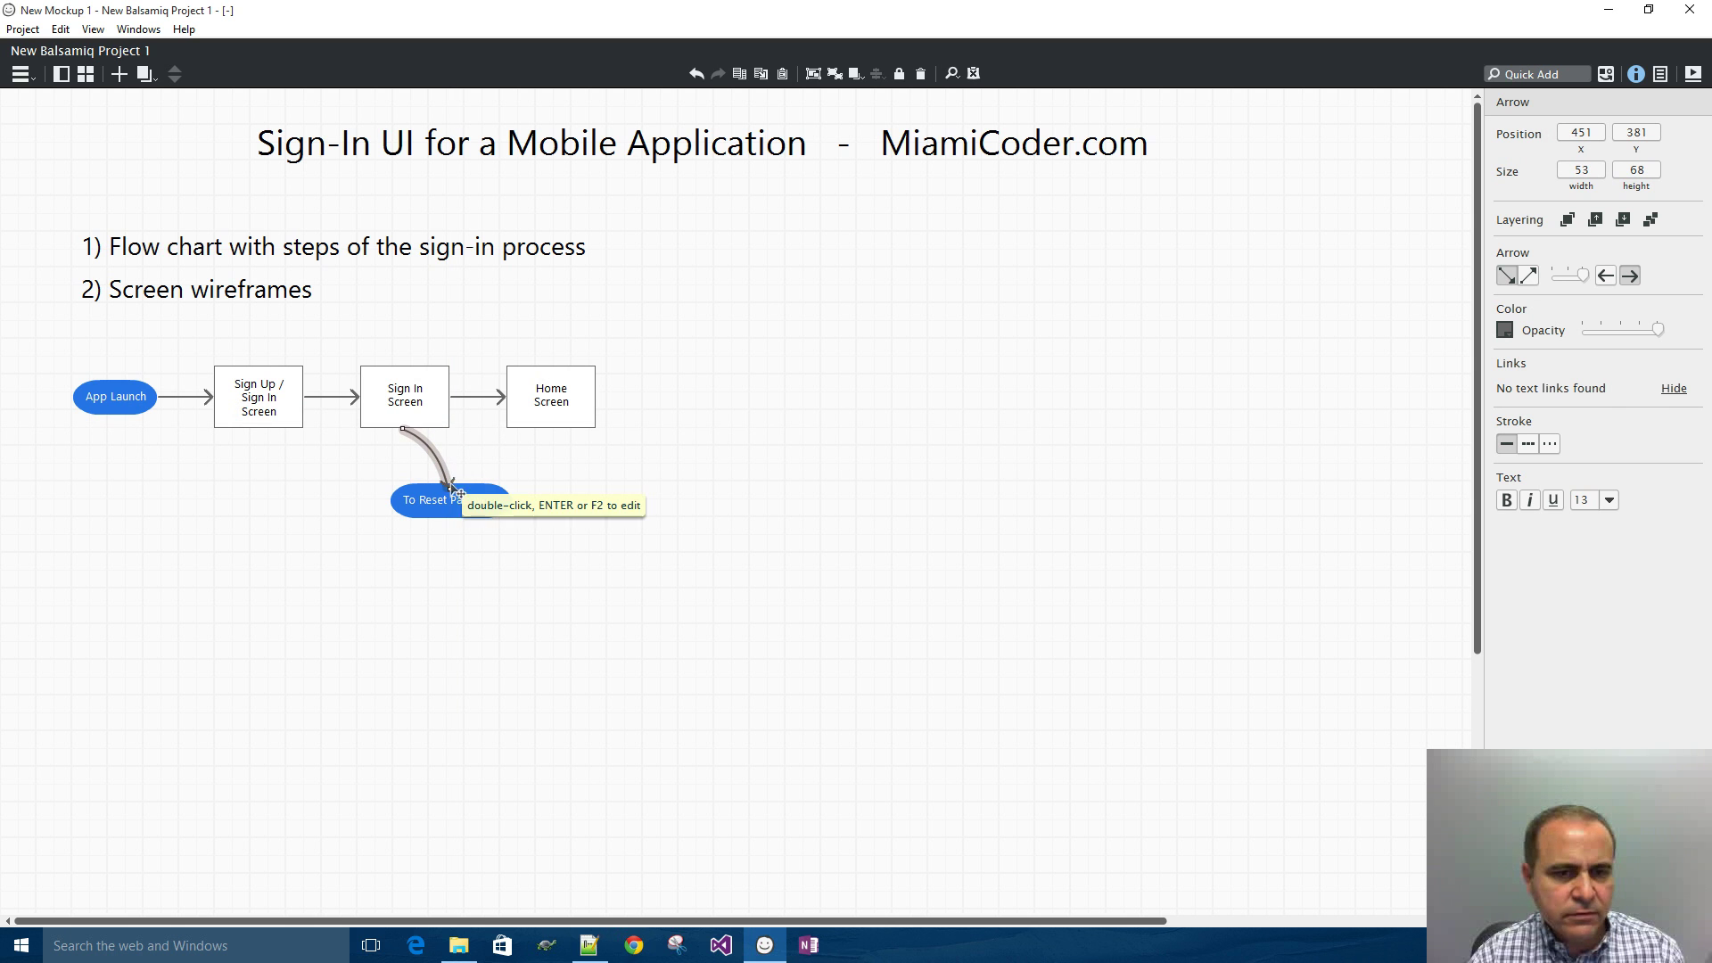
{"action": "left_click", "coordinate": [657, 369]}
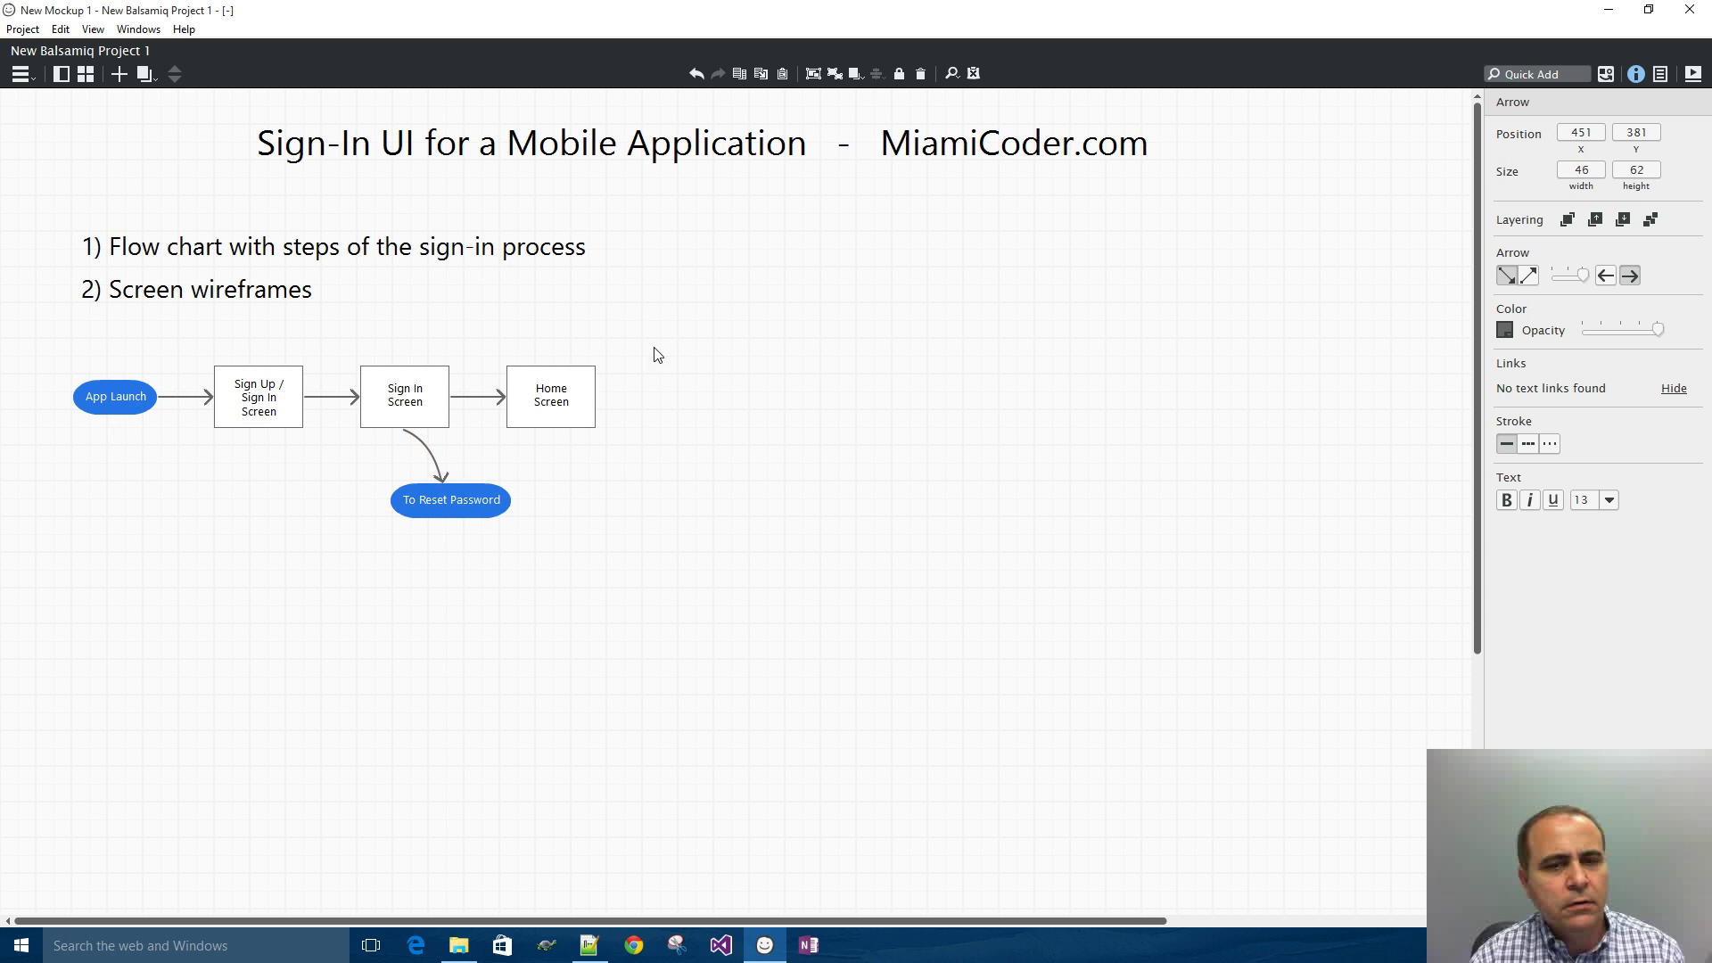
- Move the whole flow chart lower on the canvas
{"action": "left_click_drag", "start_coordinate": [624, 455], "coordinate": [64, 581]}
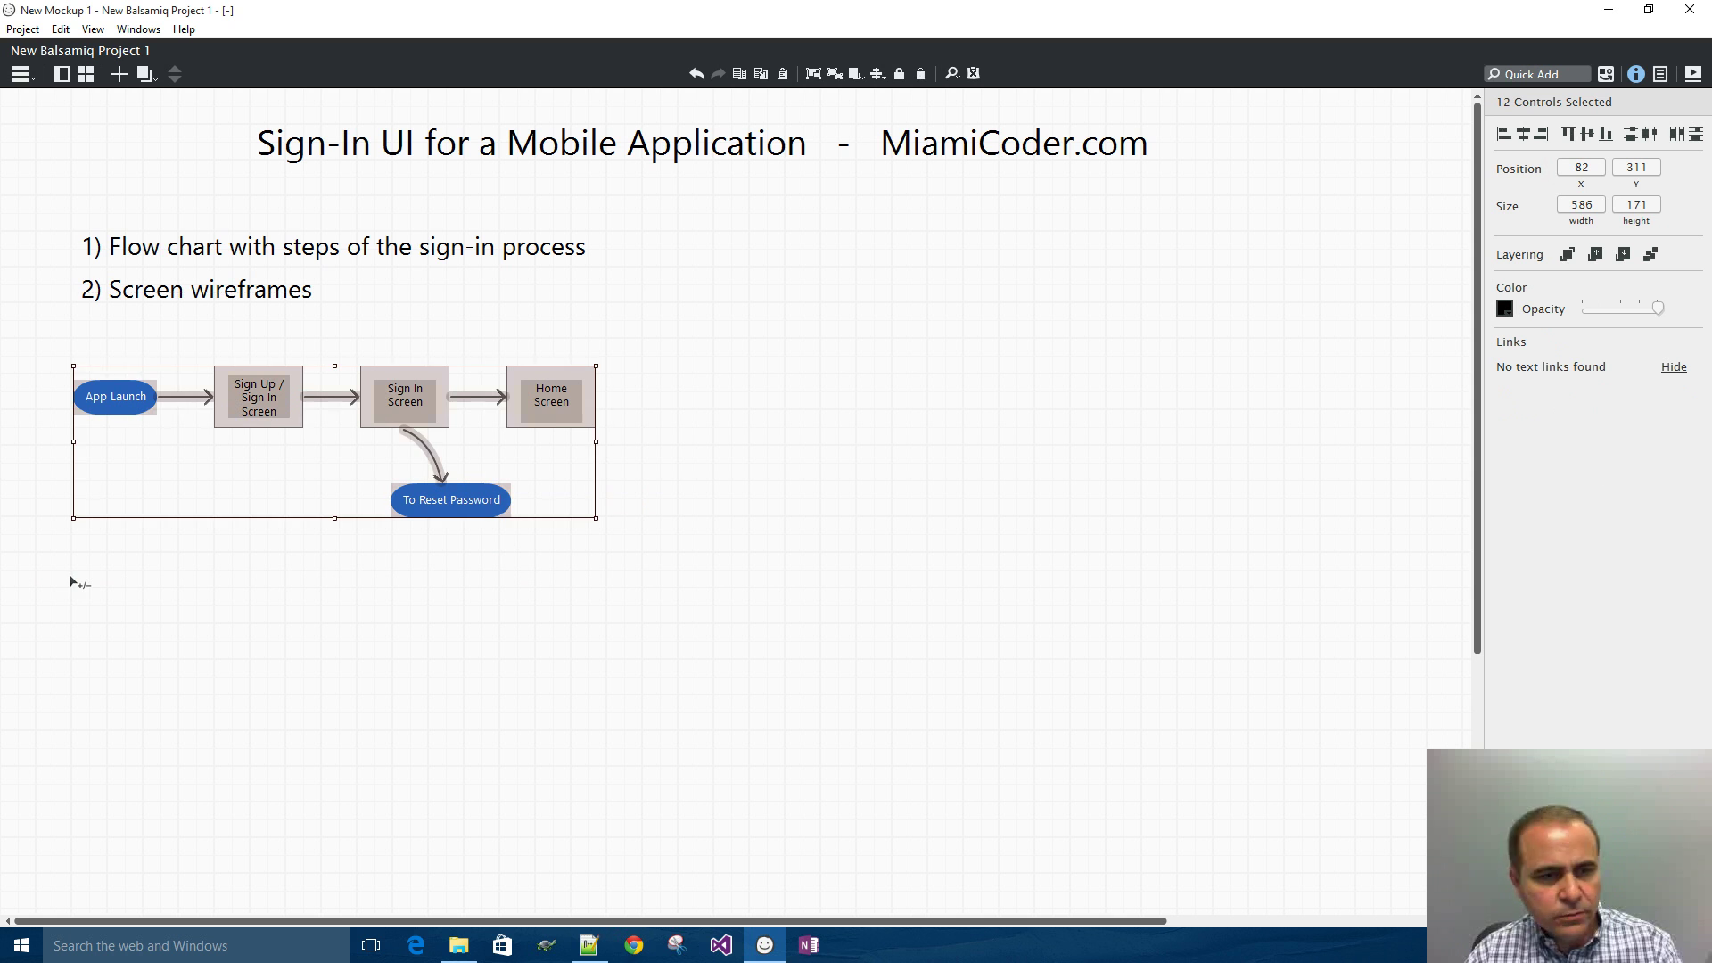
{"action": "left_click_drag", "start_coordinate": [204, 467], "coordinate": [213, 476]}
{"action": "key", "text": "Escape"}
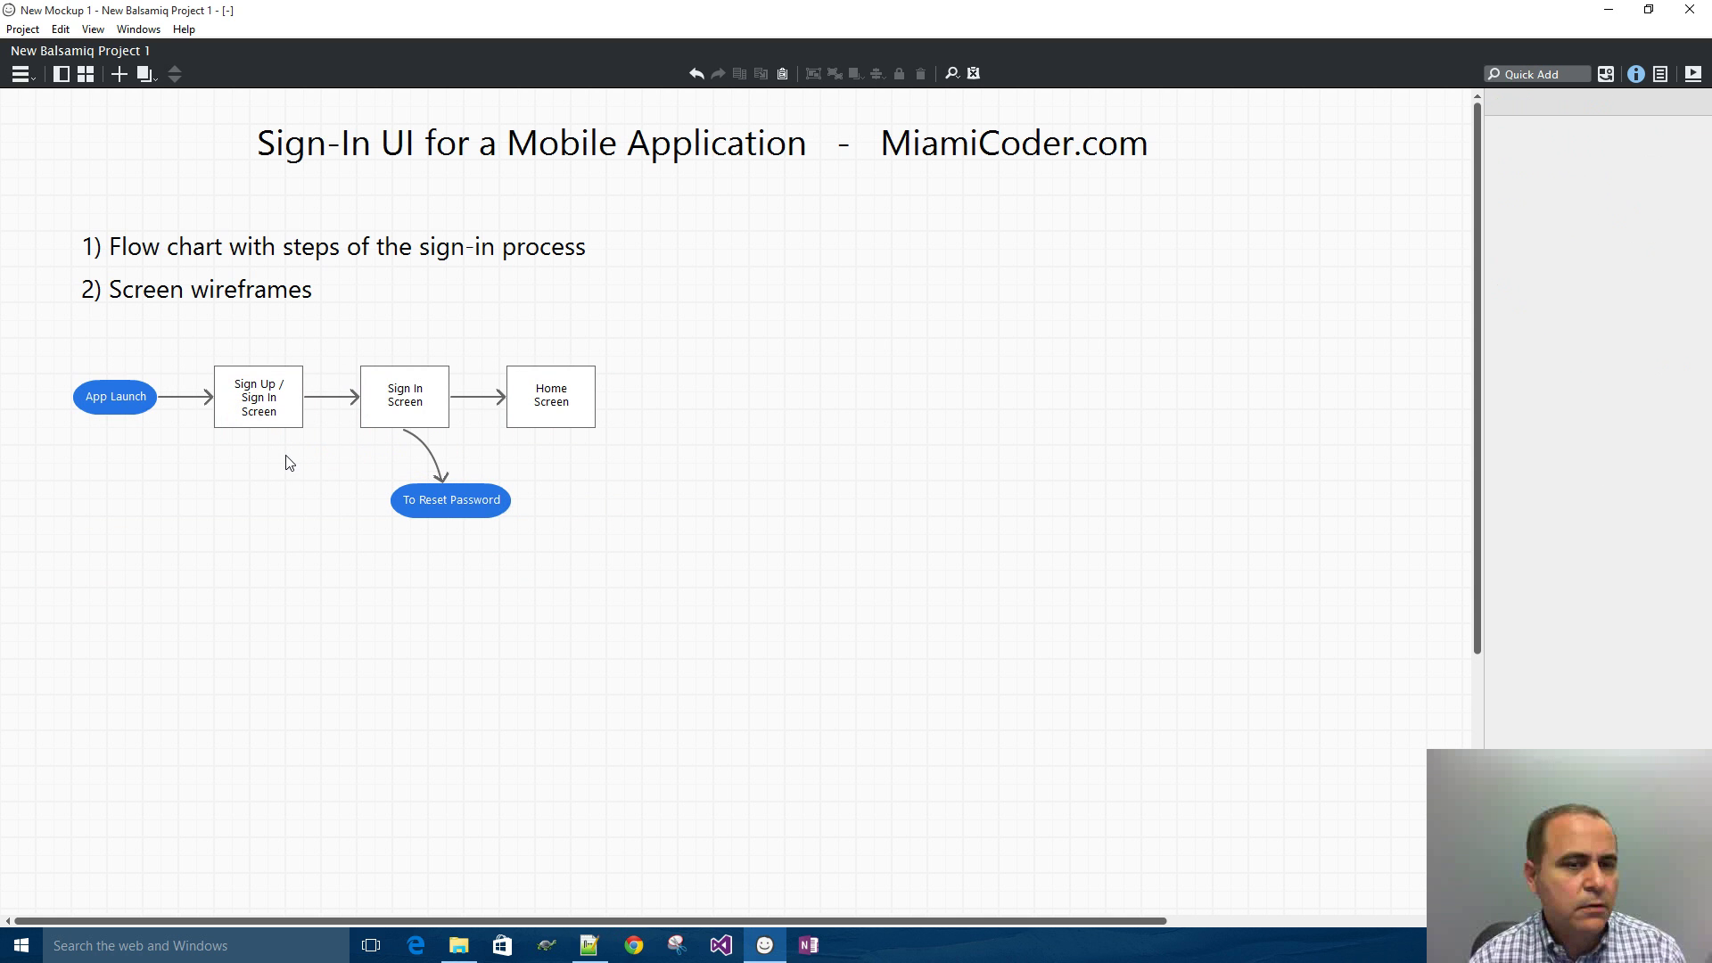
{"action": "left_click_drag", "start_coordinate": [36, 318], "coordinate": [728, 614]}
{"action": "left_click_drag", "start_coordinate": [421, 418], "coordinate": [421, 456]}
{"action": "left_click", "coordinate": [550, 358]}
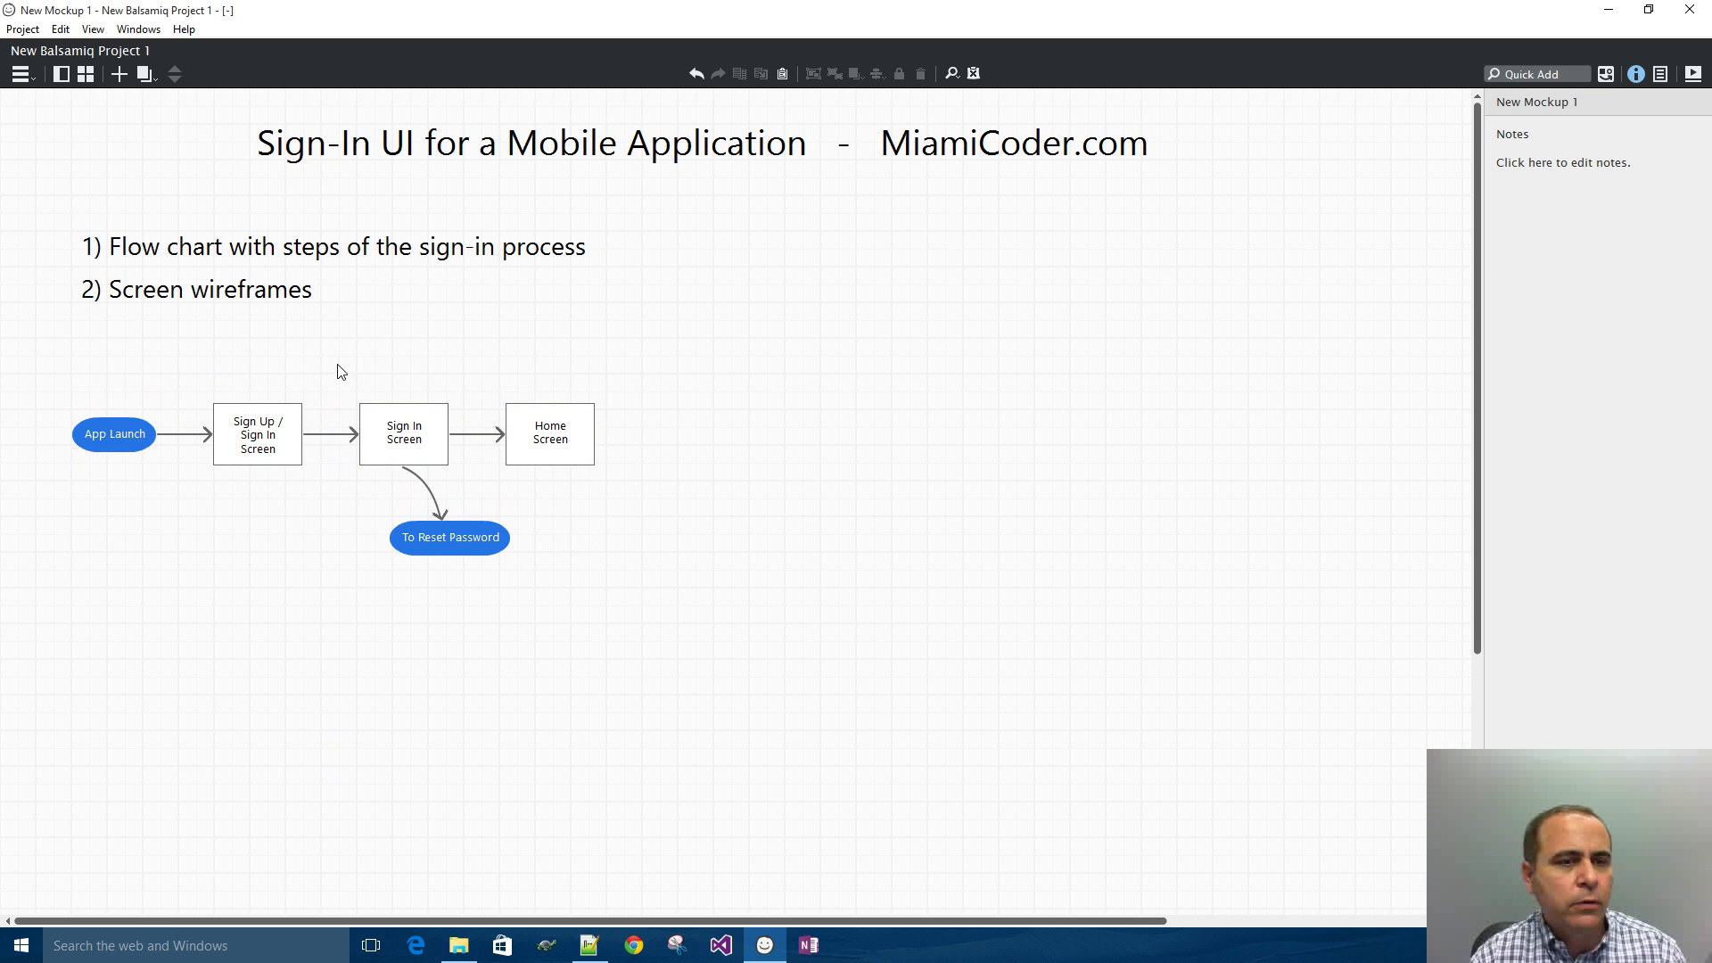
- Copy the '2) Screen wireframes' heading above the chart, retitle it 'Sign In' and centre it
{"action": "left_click", "coordinate": [220, 298]}
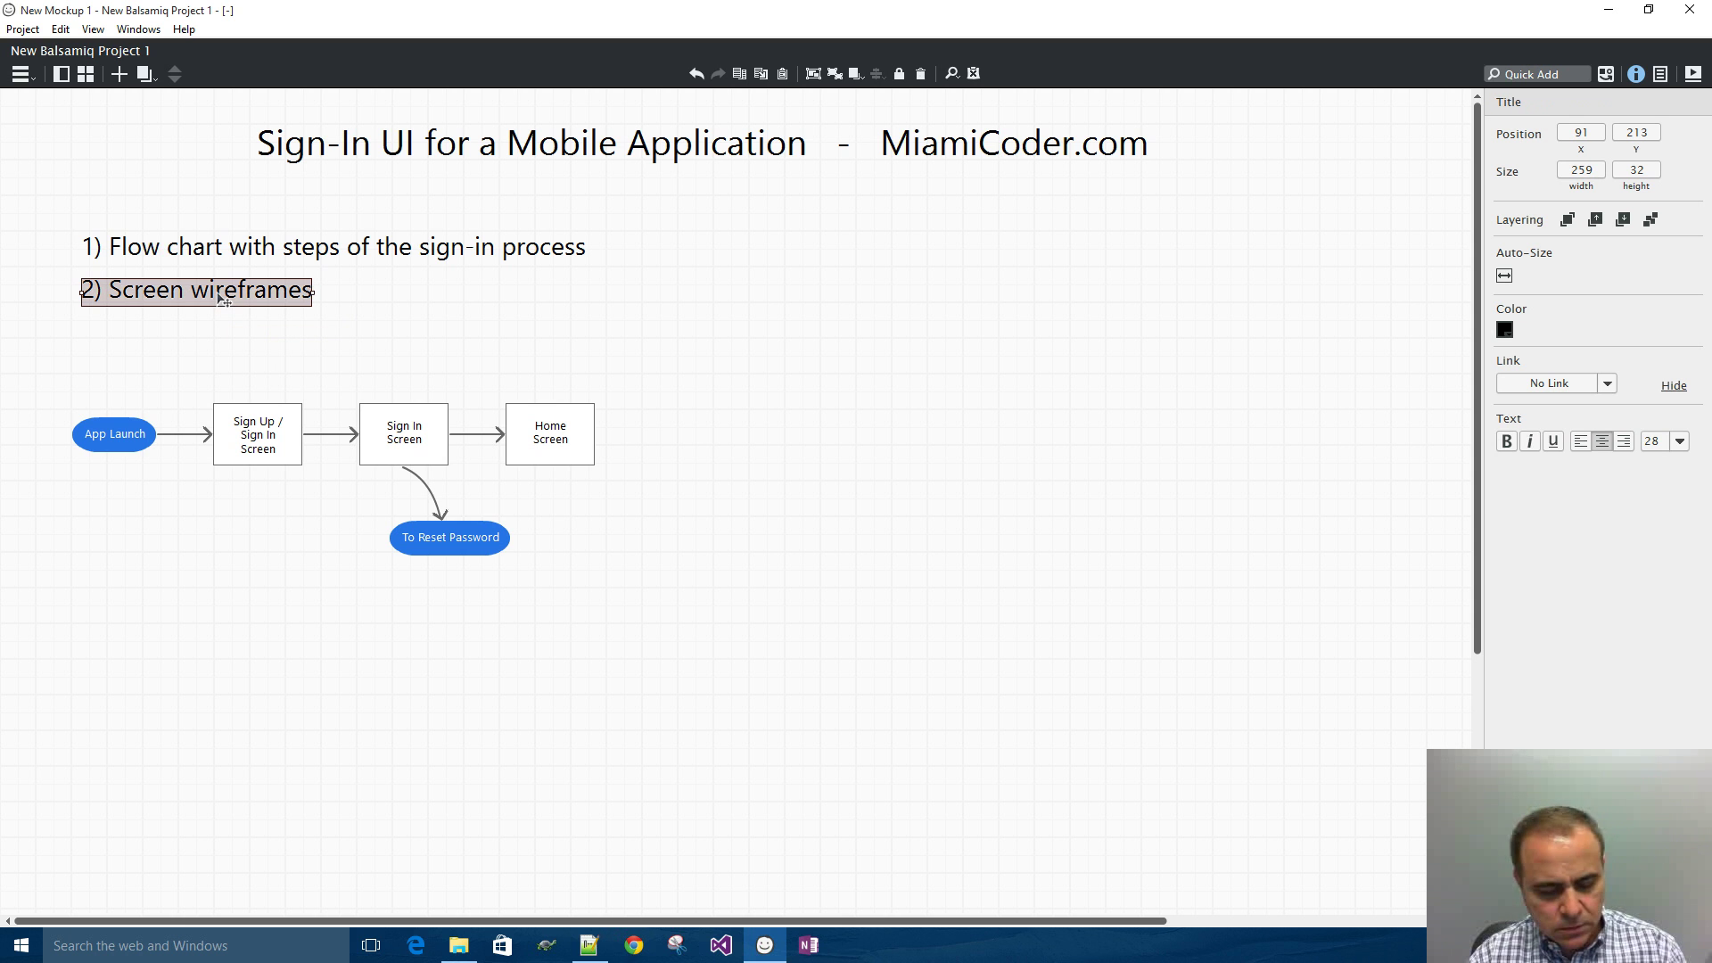
{"action": "left_click_drag", "start_coordinate": [221, 298], "coordinate": [393, 365]}
{"action": "double_click", "coordinate": [401, 360]}
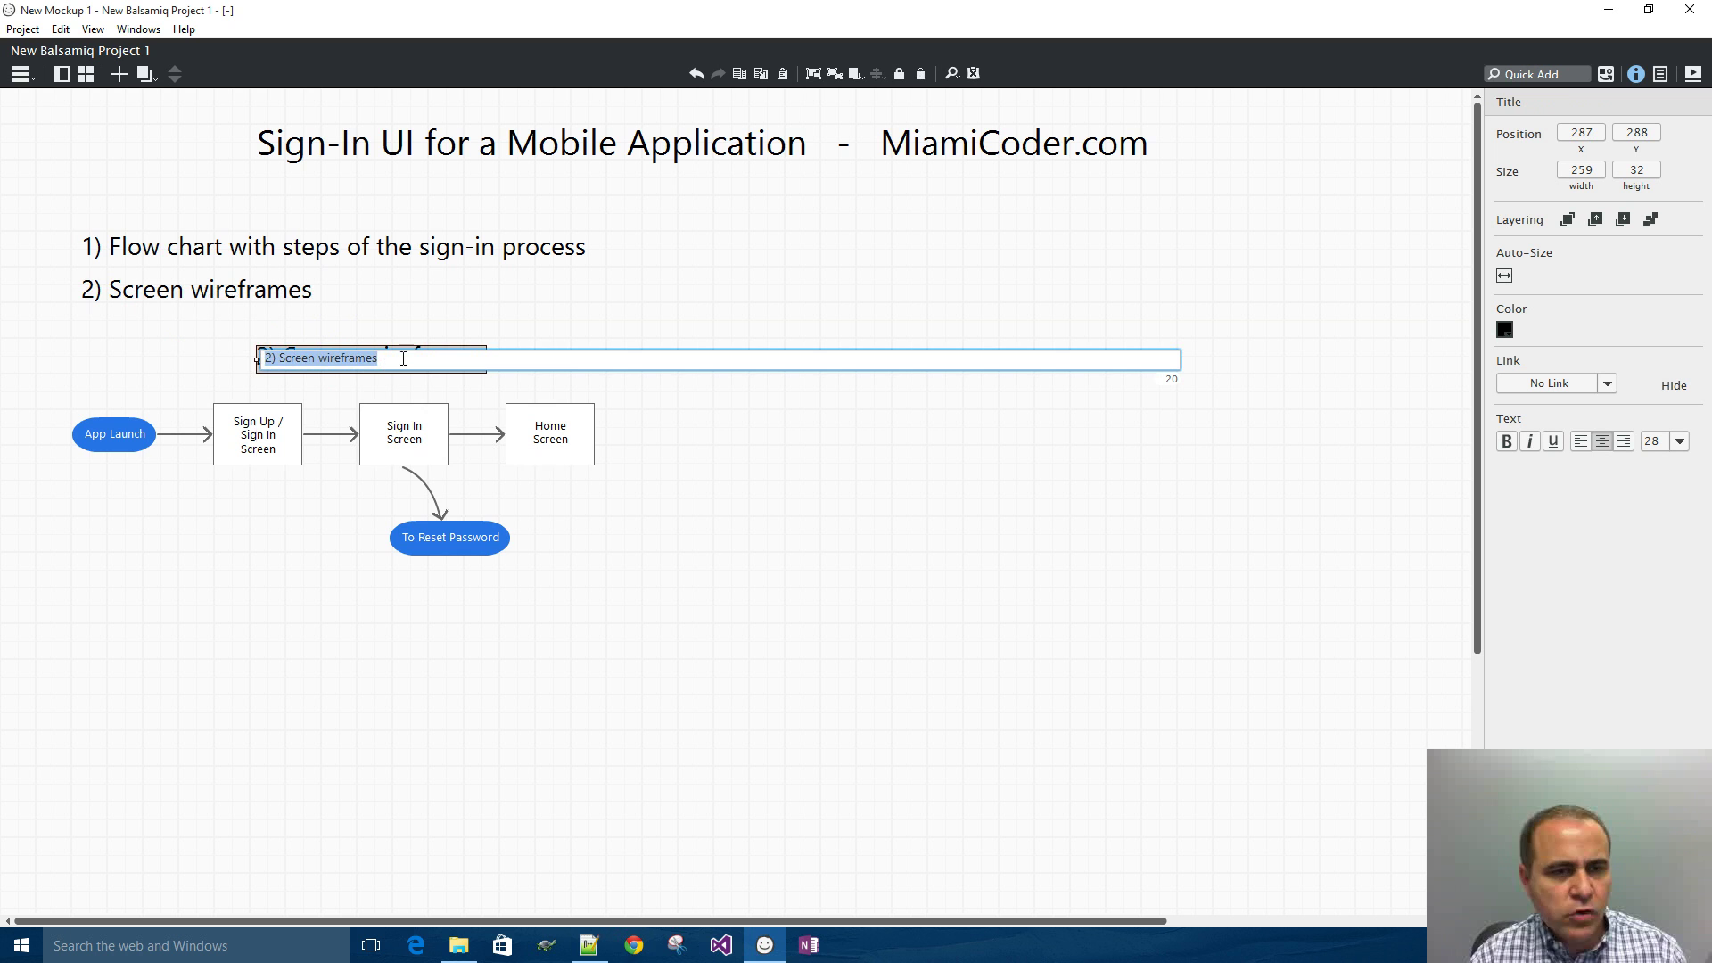
{"action": "type", "text": "Sign In"}
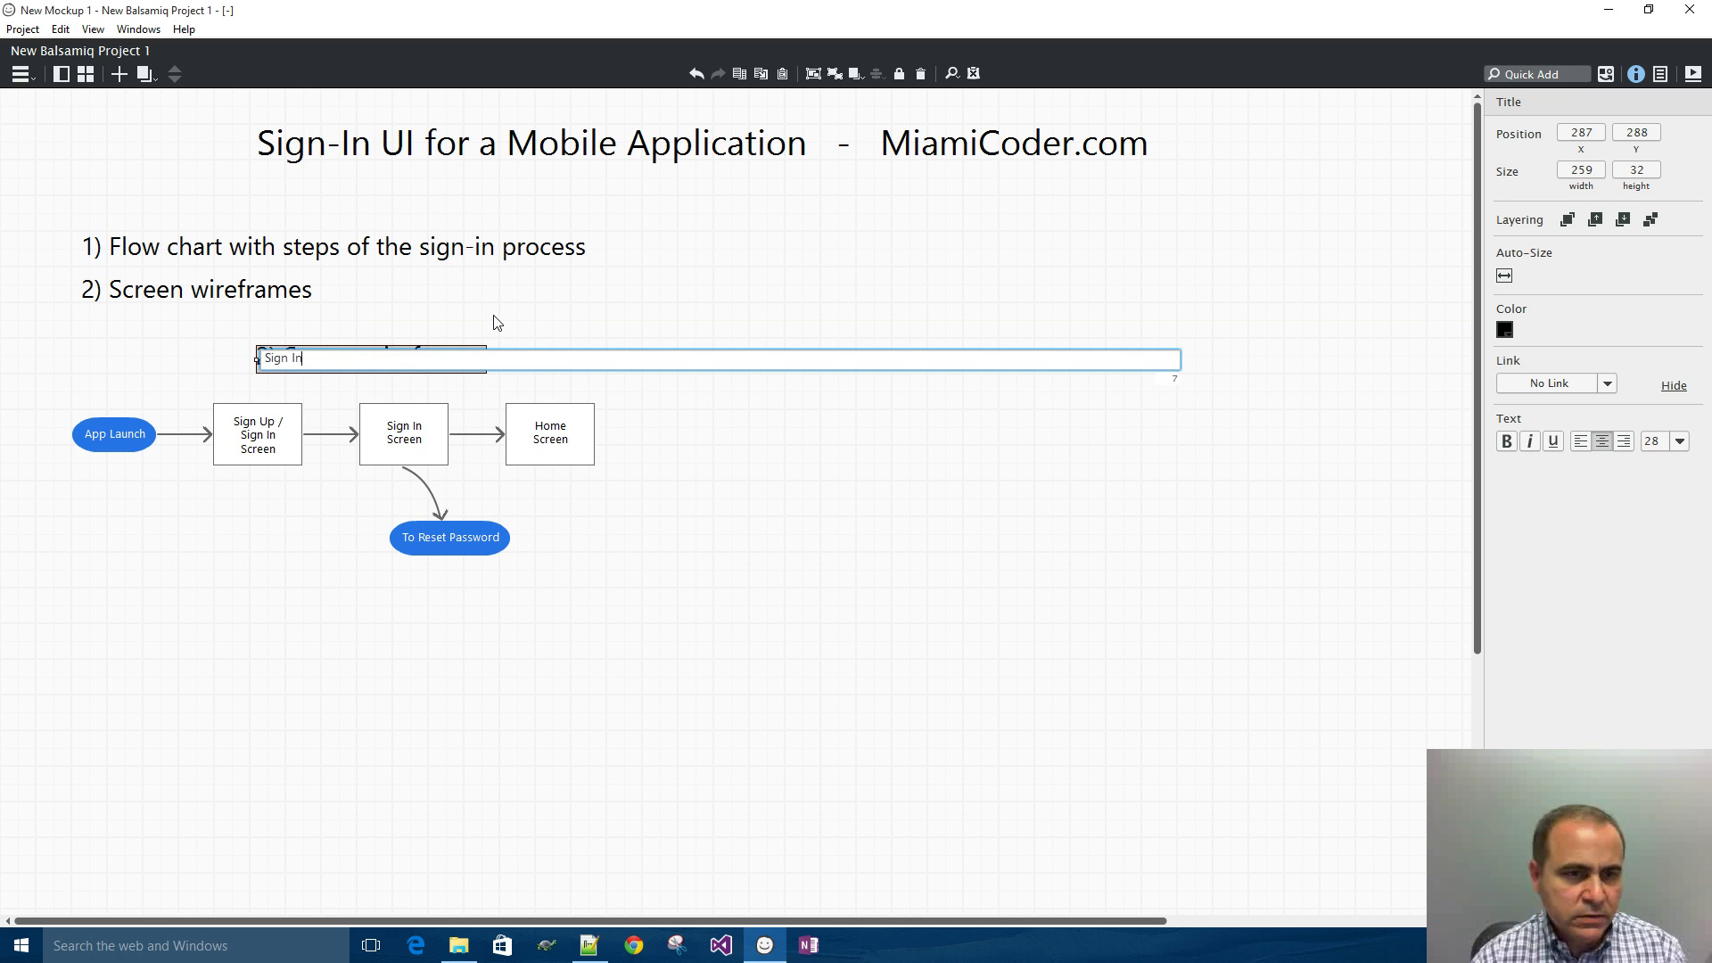
{"action": "key", "text": "Return"}
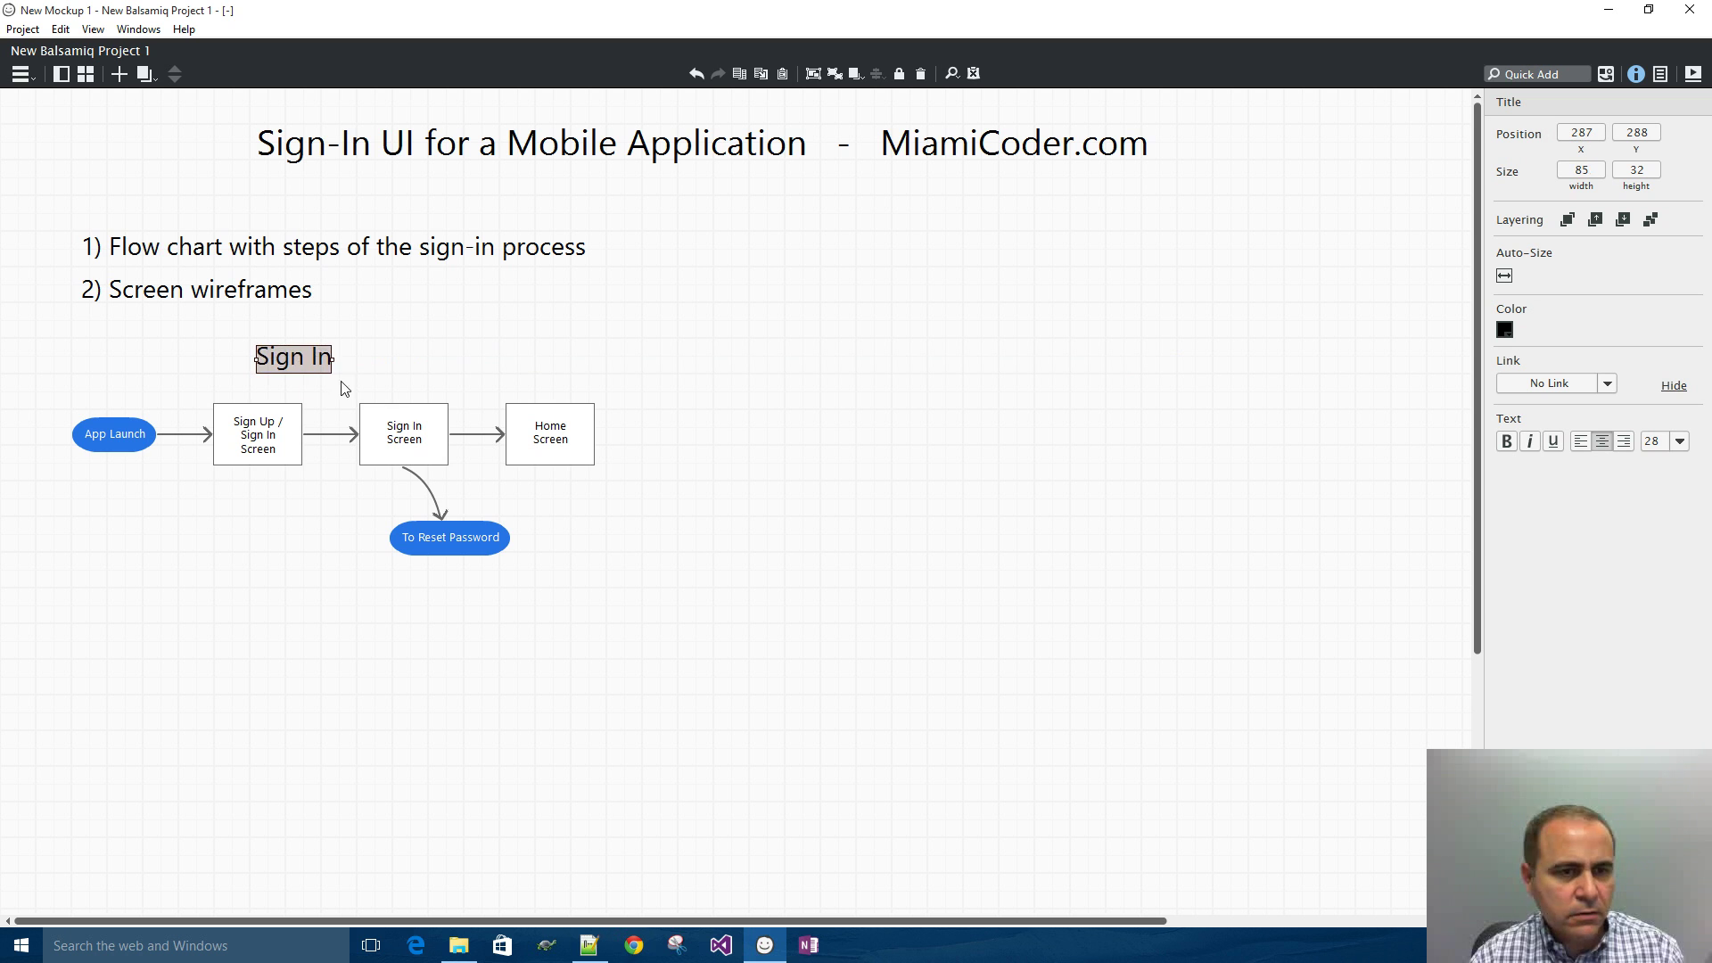
{"action": "left_click_drag", "start_coordinate": [304, 368], "coordinate": [350, 375]}
{"action": "left_click", "coordinate": [590, 361]}
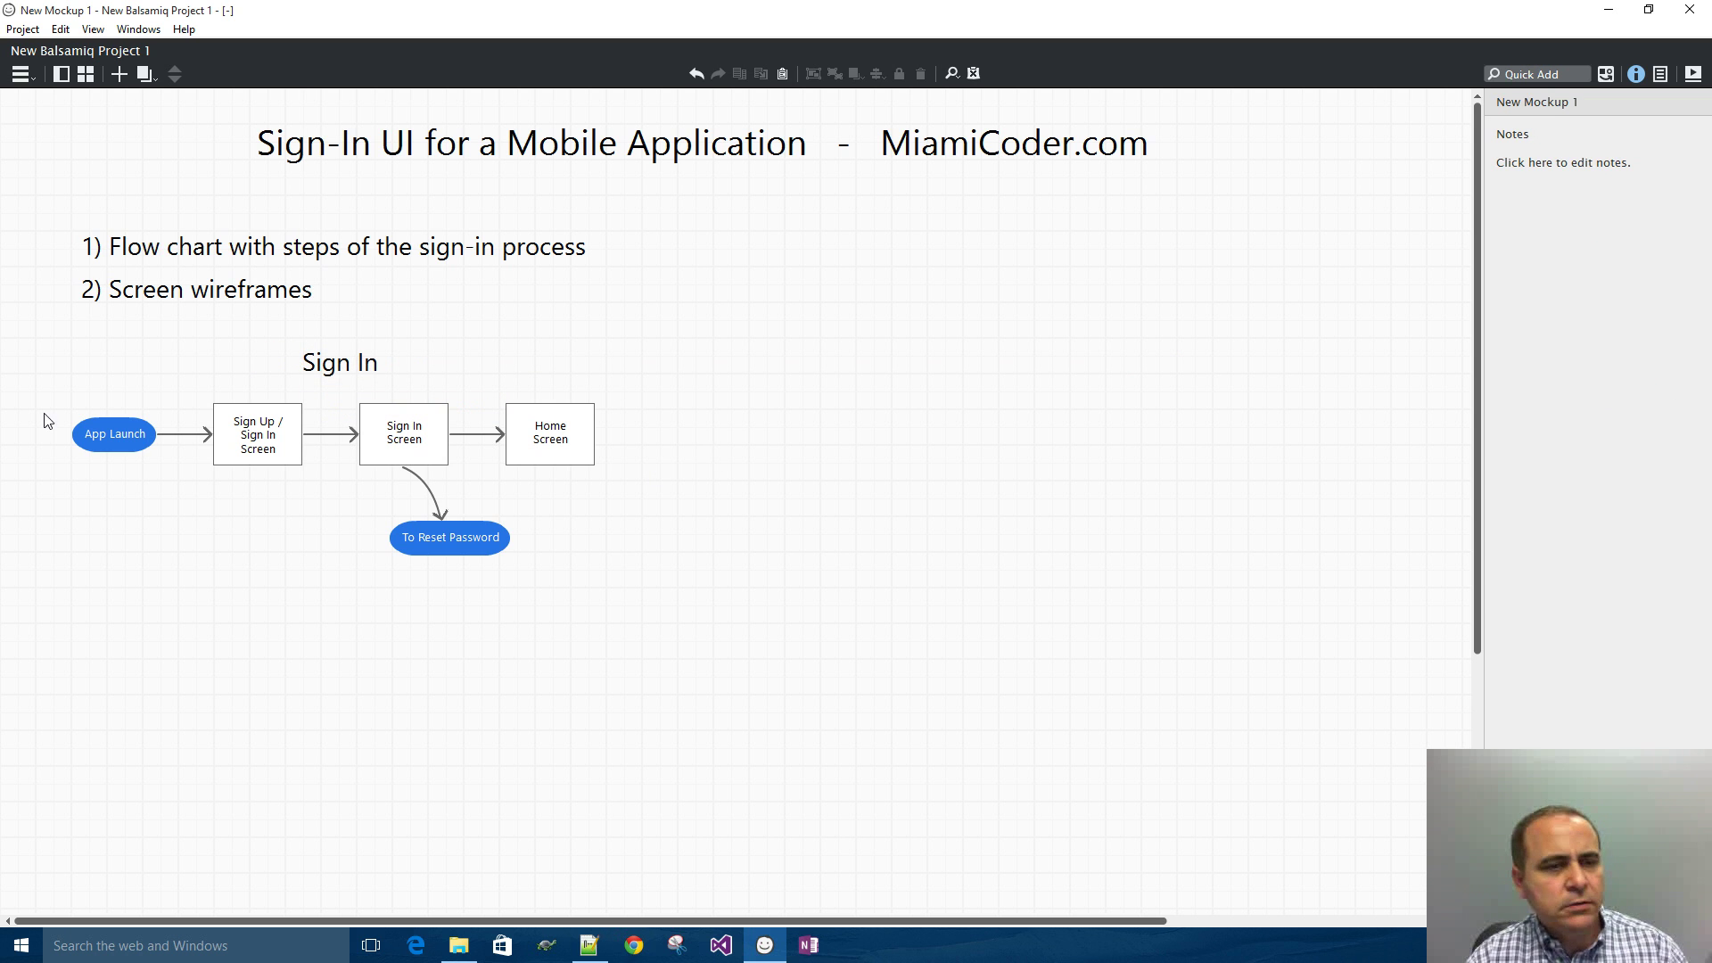
{"action": "left_click_drag", "start_coordinate": [638, 359], "coordinate": [499, 523]}
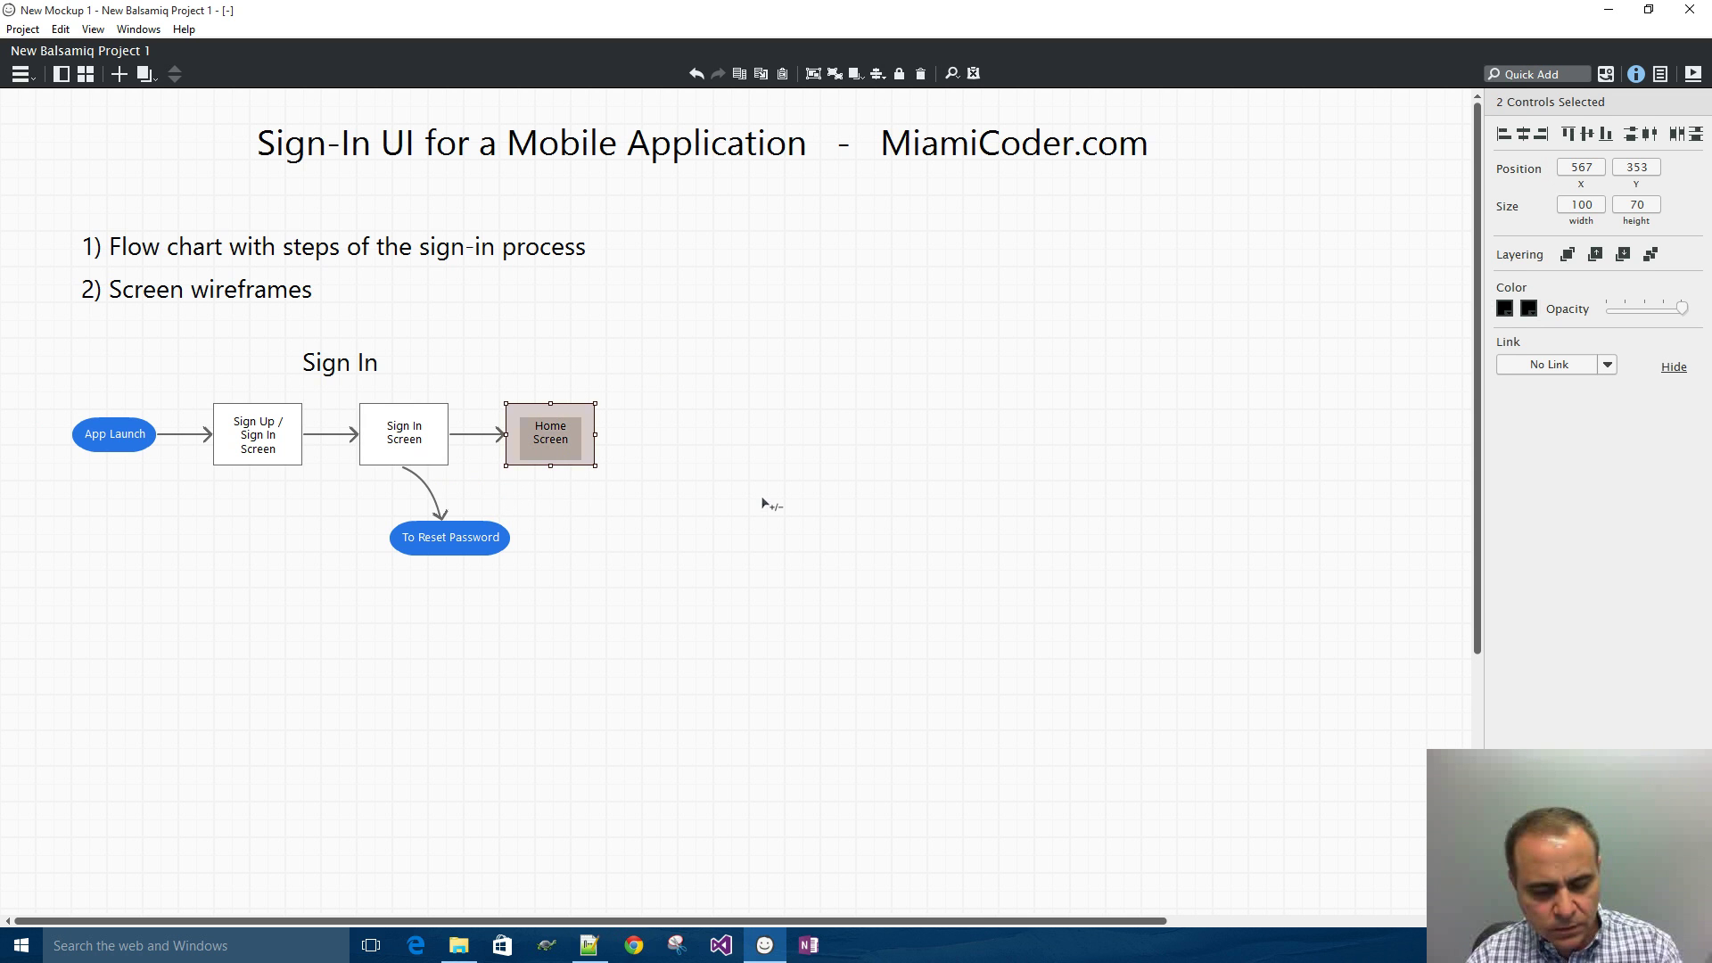
{"action": "left_click_drag", "start_coordinate": [563, 453], "coordinate": [806, 444]}
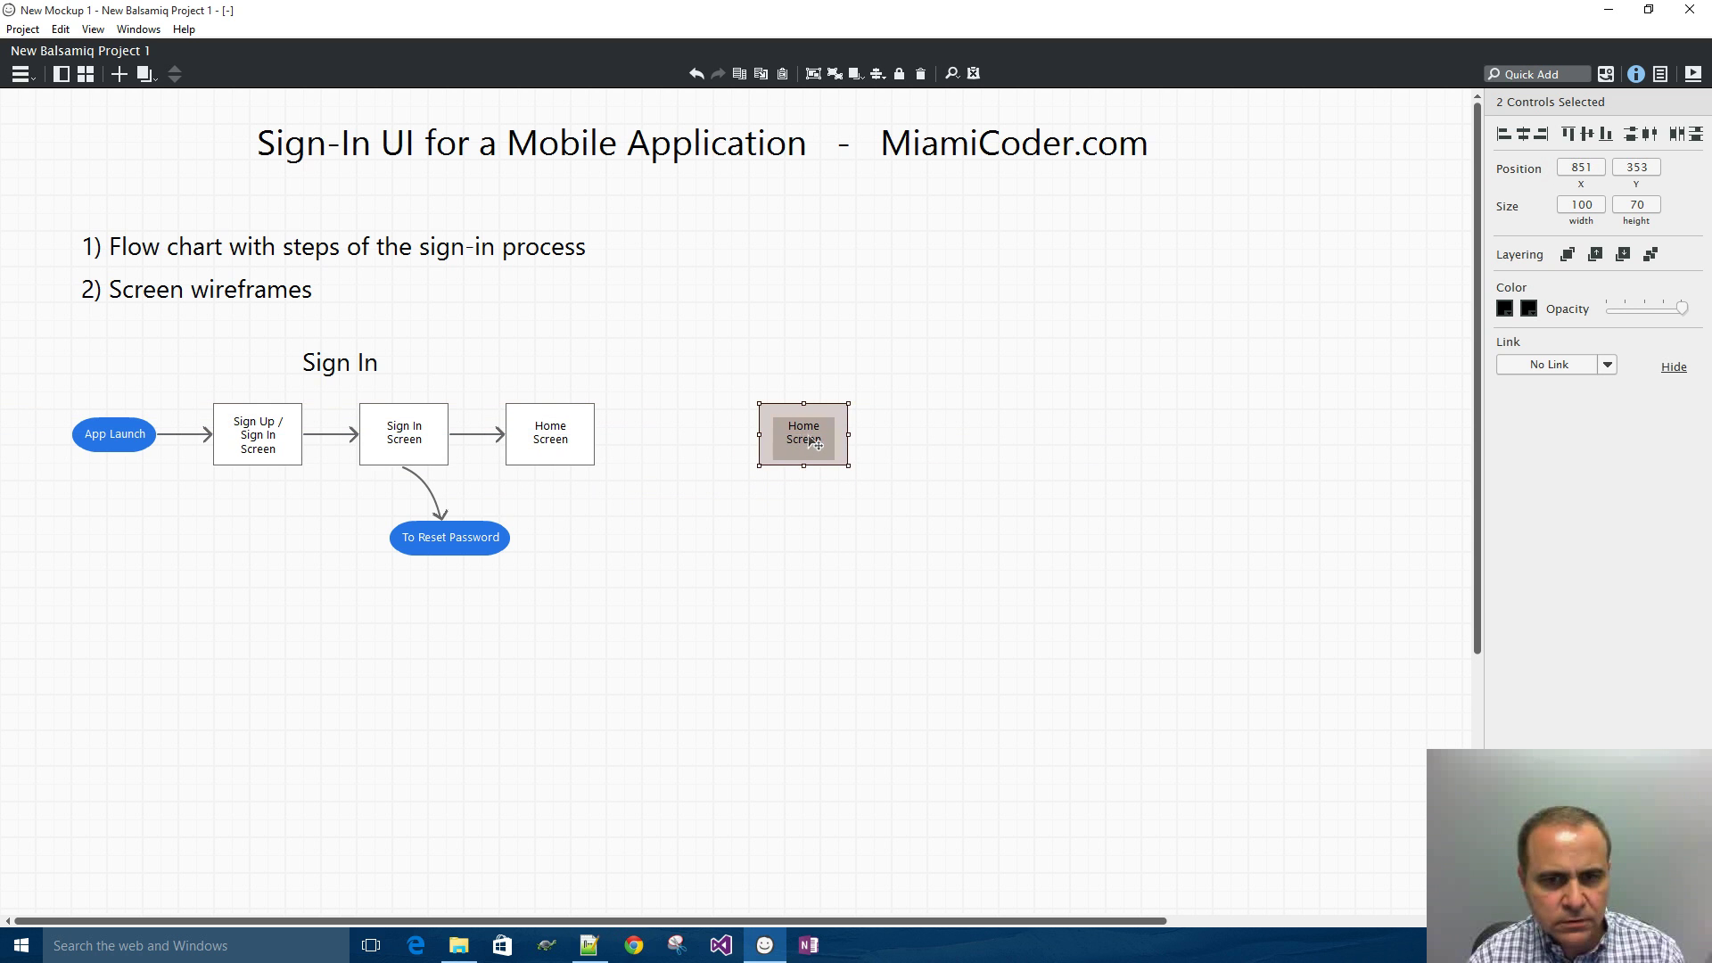
{"action": "left_click", "coordinate": [896, 417]}
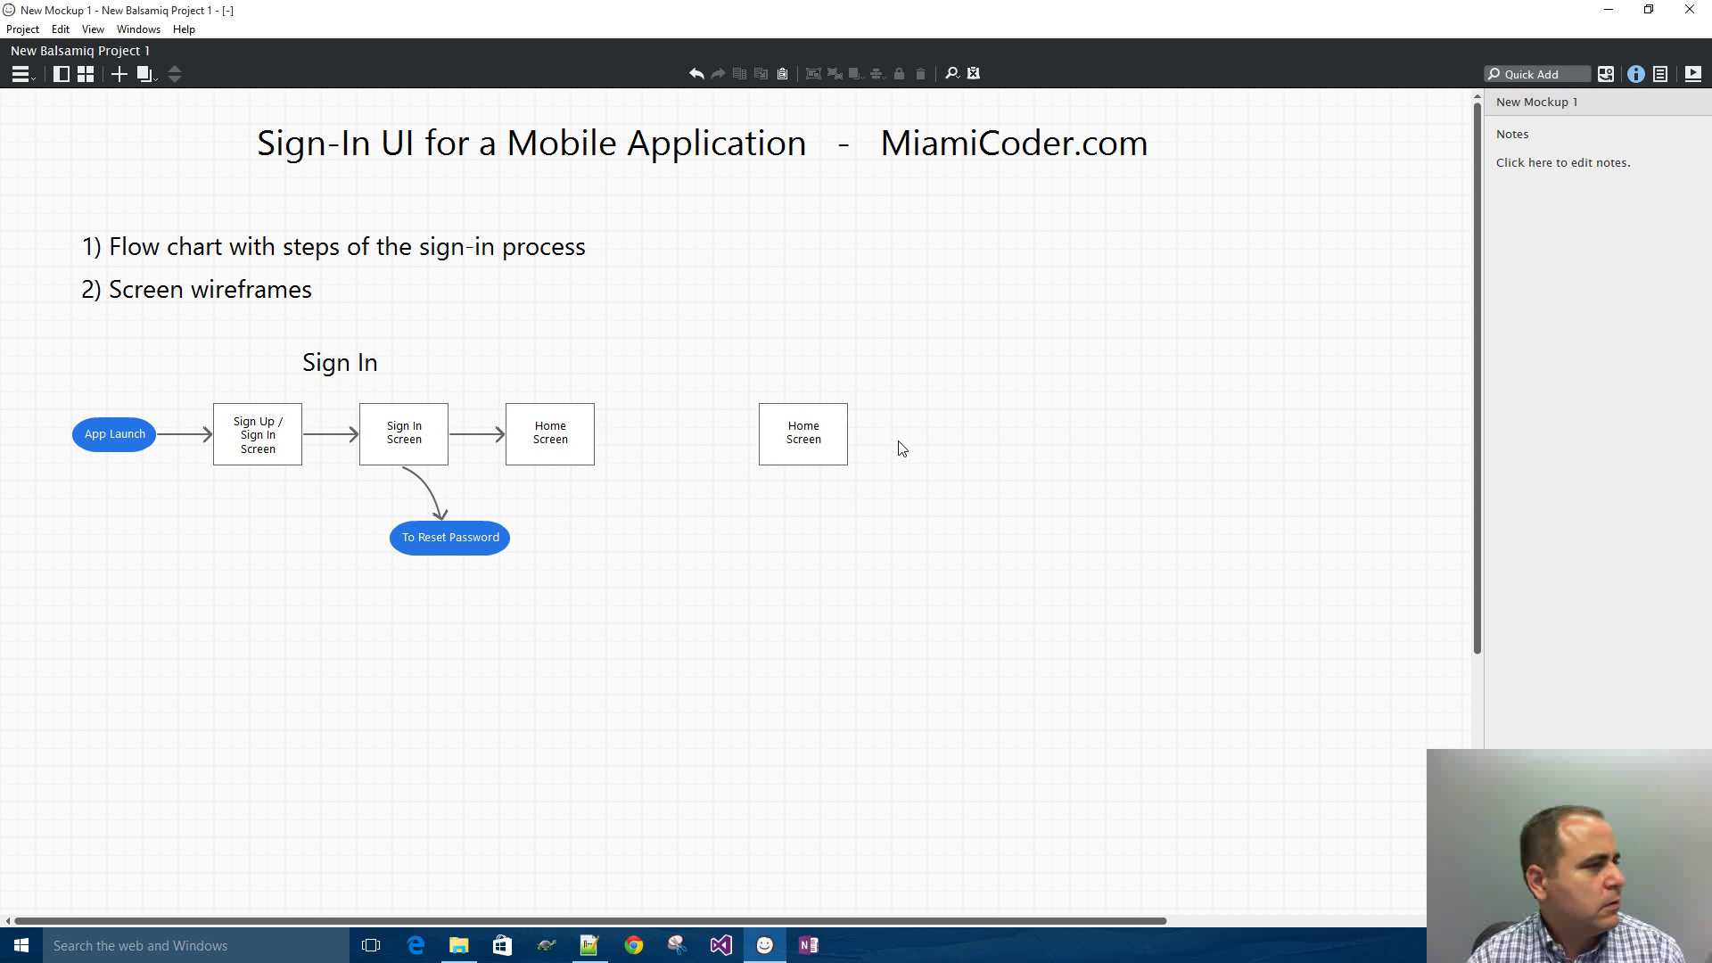
{"action": "double_click", "coordinate": [808, 434]}
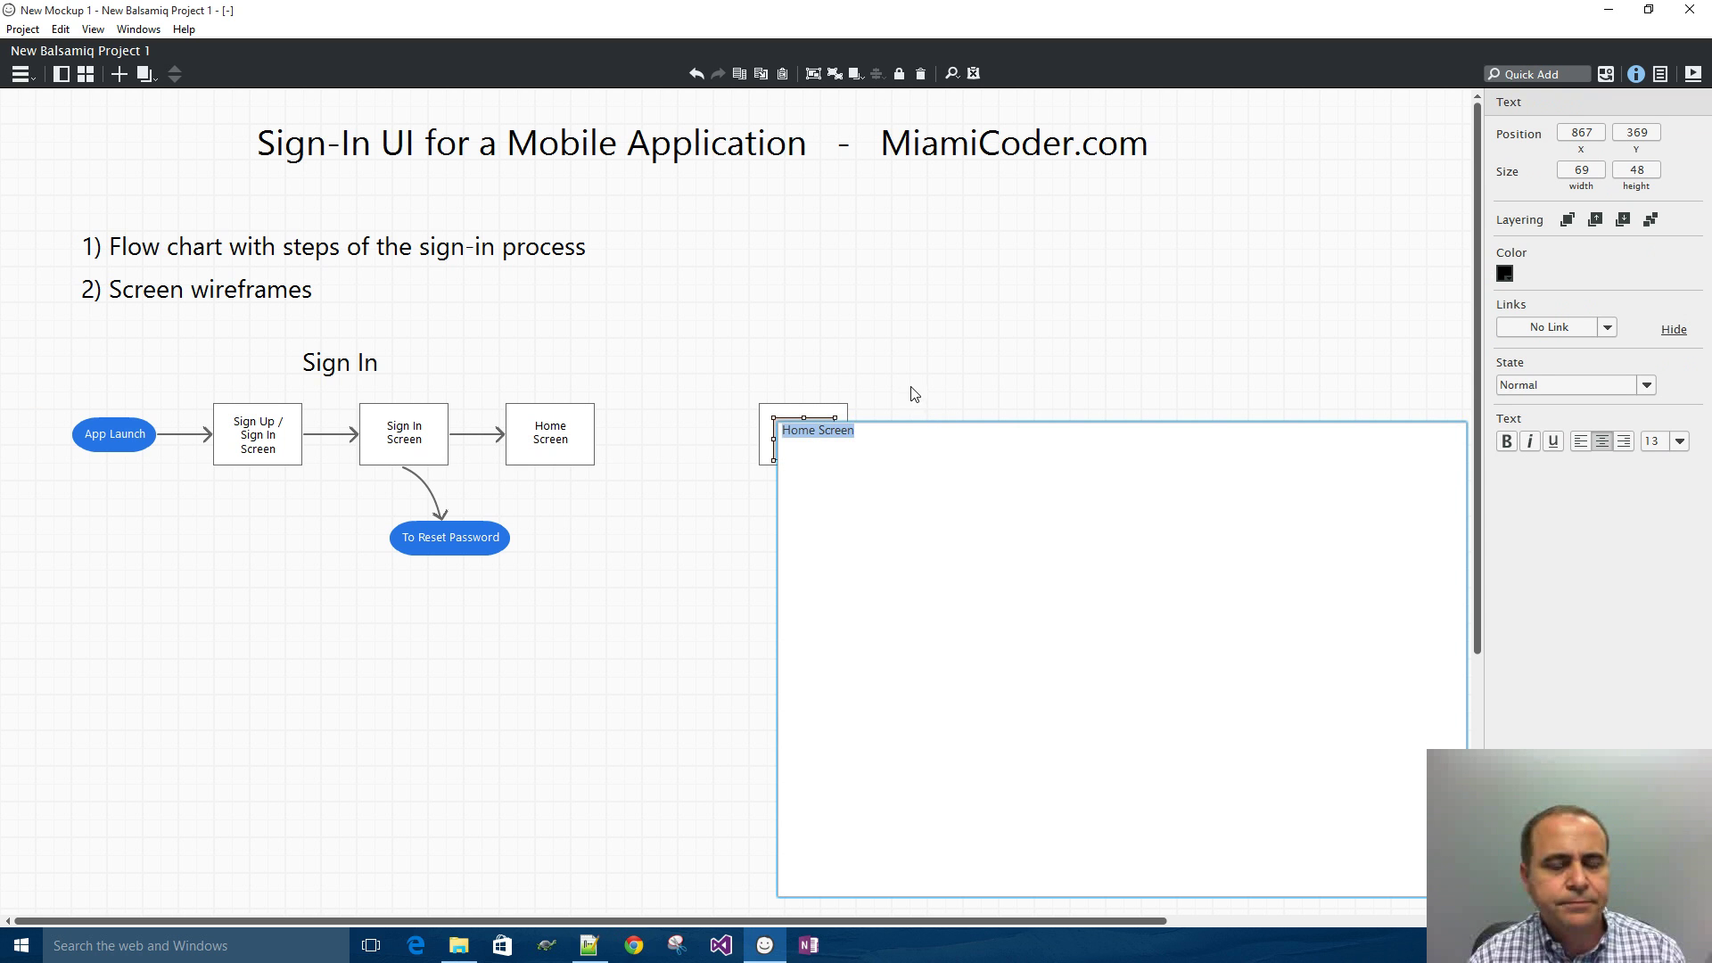
{"action": "key", "text": "Escape"}
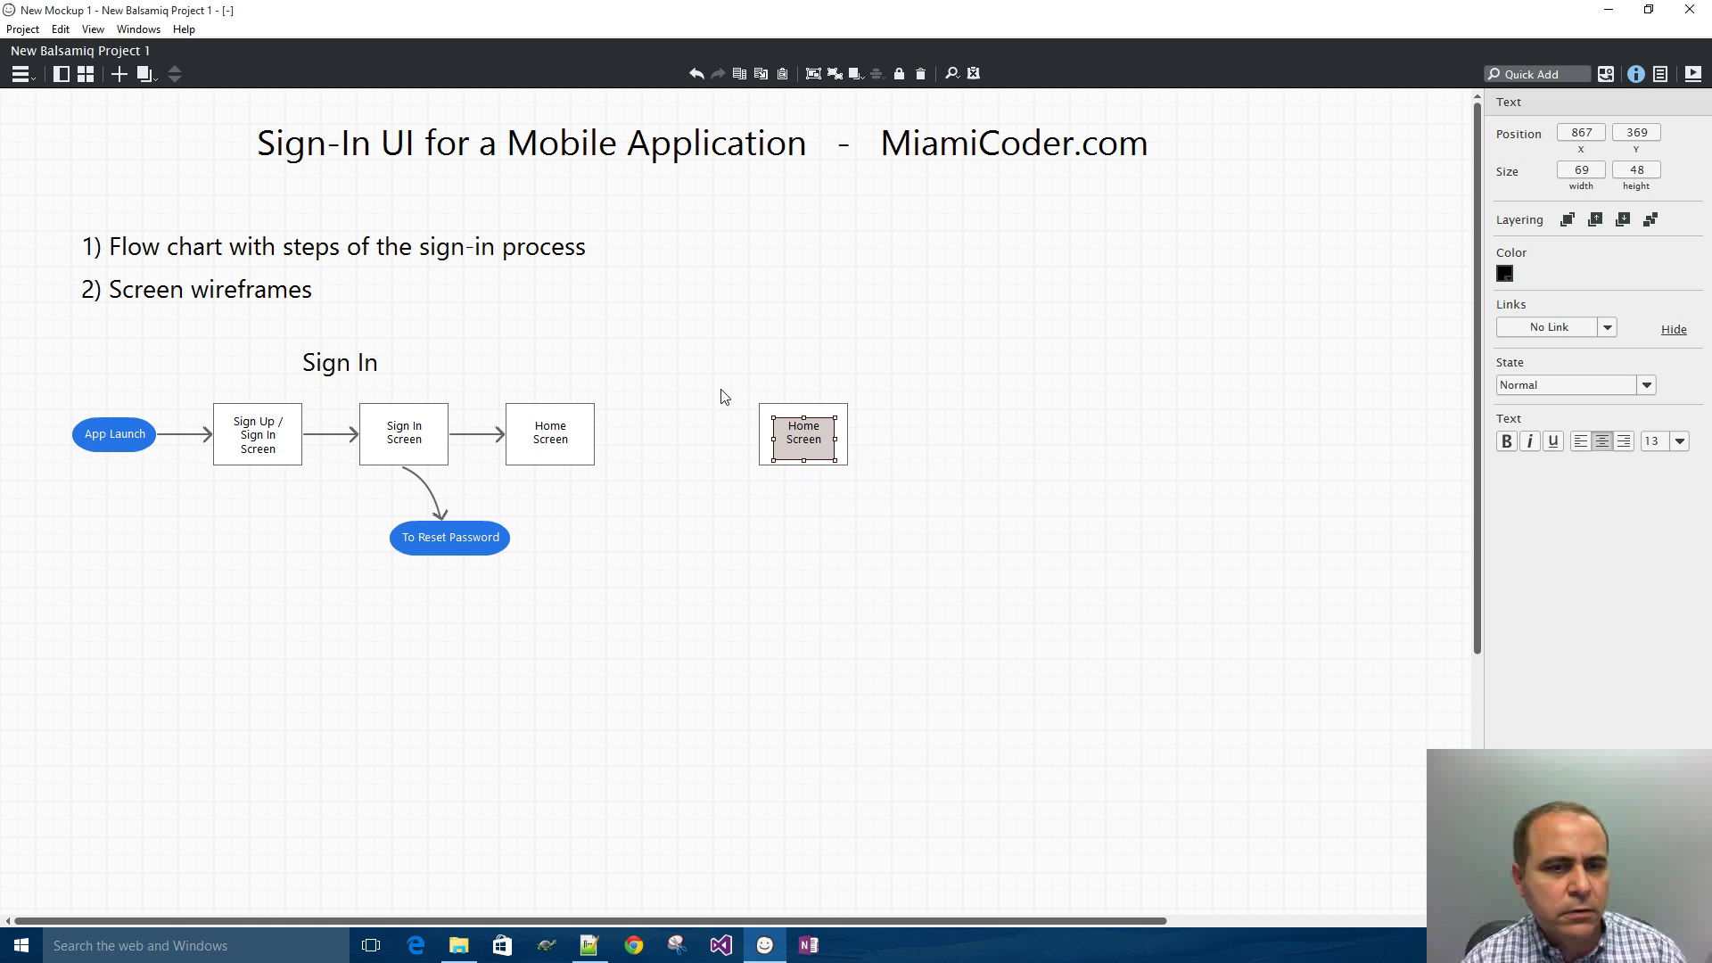
{"action": "left_click", "coordinate": [331, 366]}
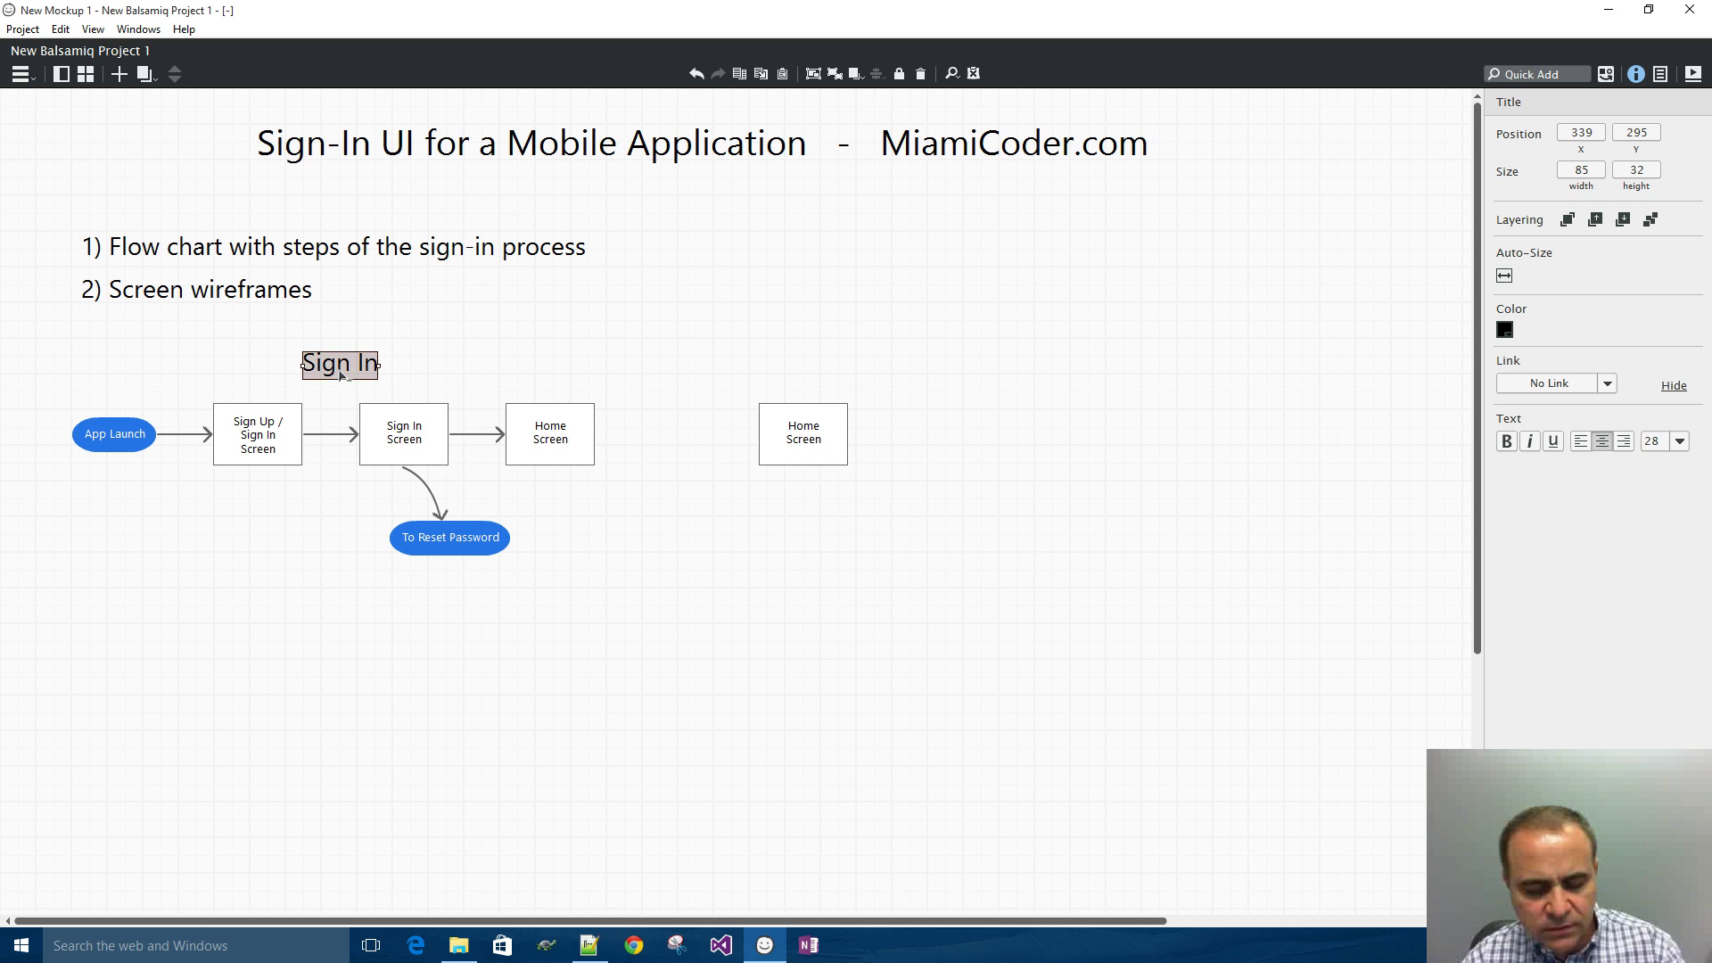
- Copy the Sign In title to the right and retitle it 'Reset Password'
{"action": "left_click_drag", "start_coordinate": [342, 375], "coordinate": [1000, 366]}
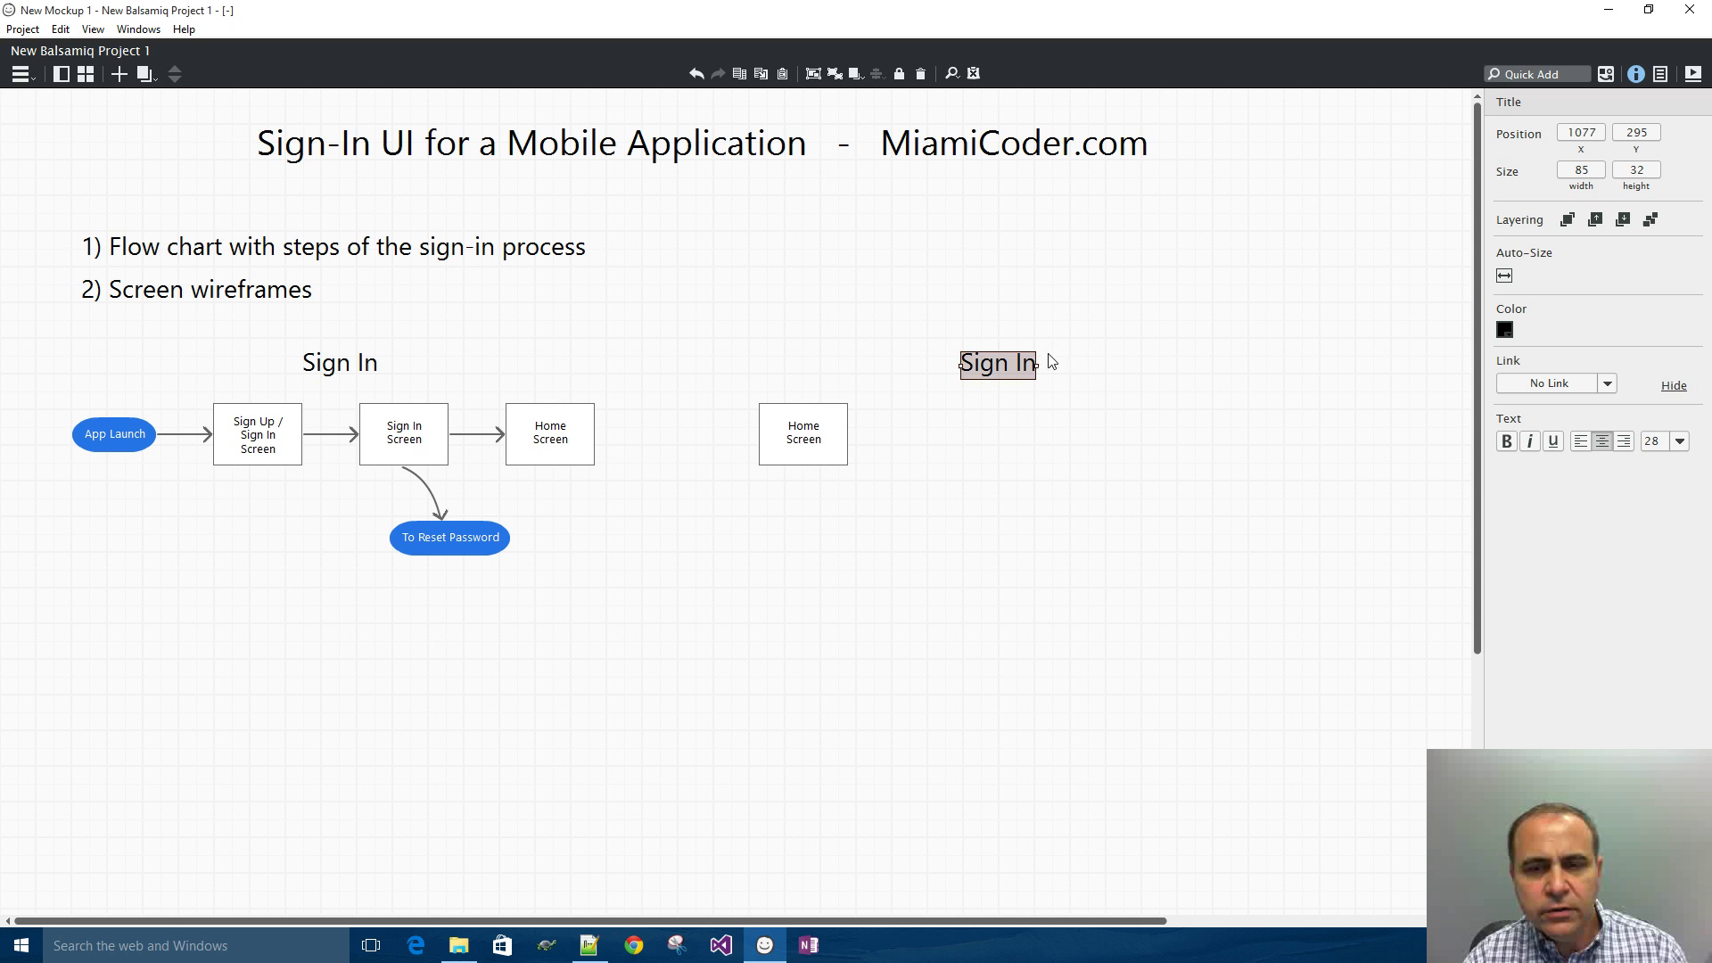
{"action": "double_click", "coordinate": [999, 367]}
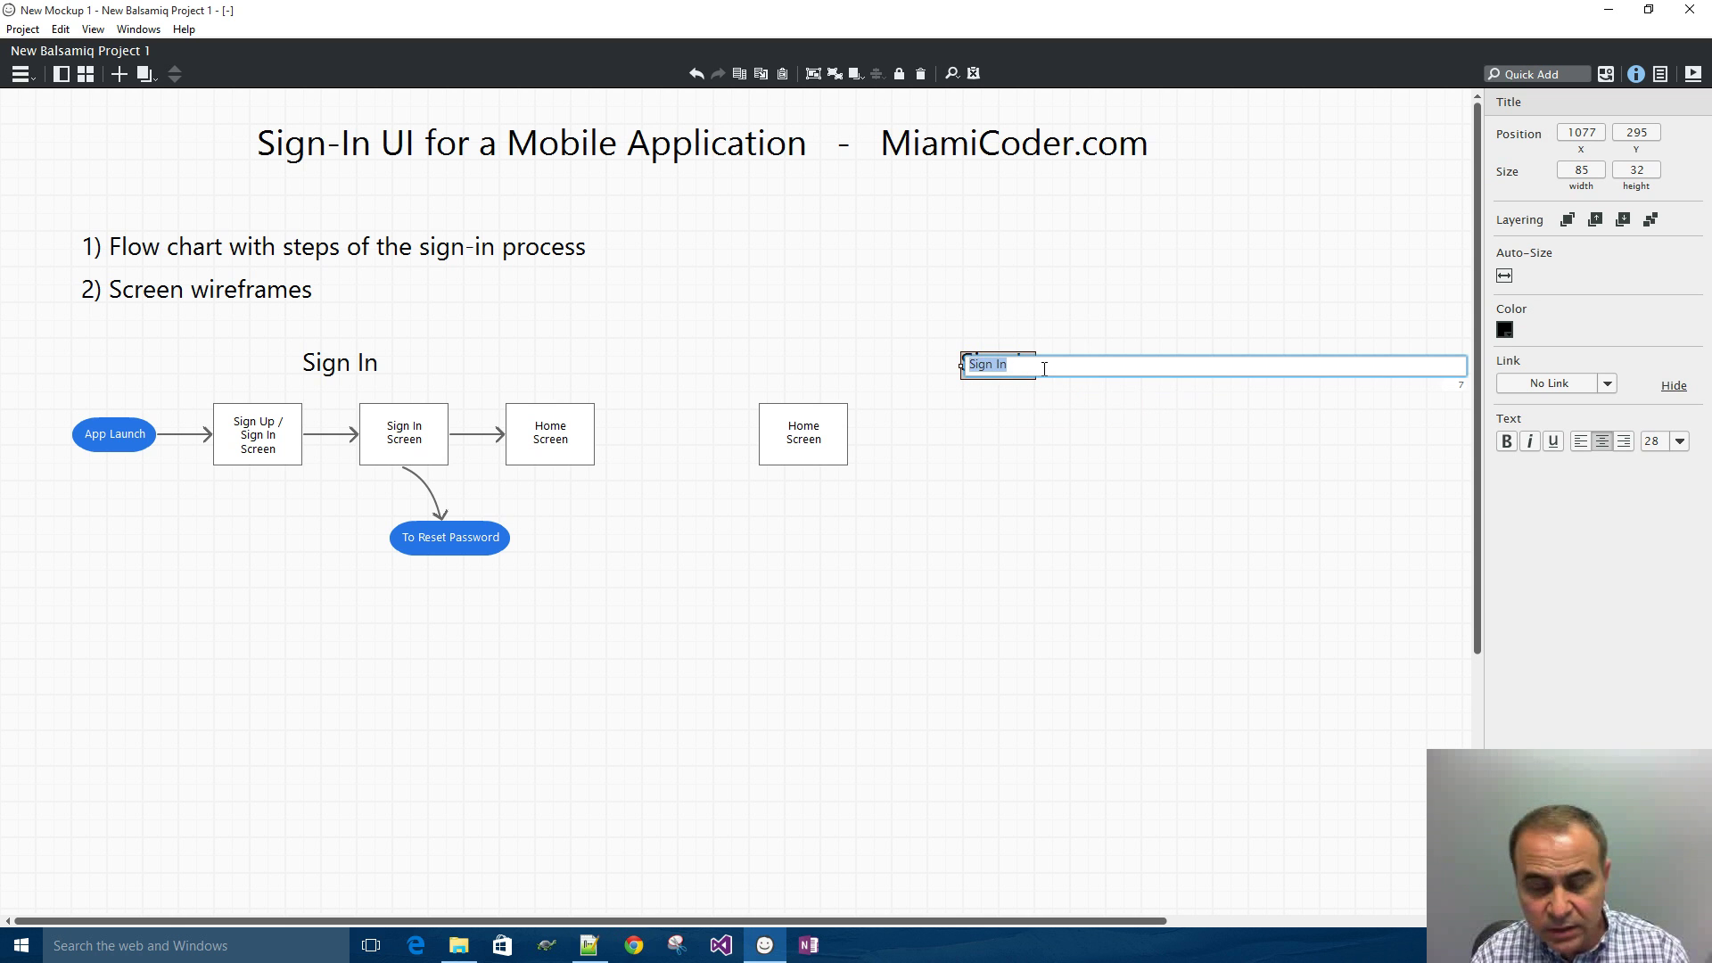
{"action": "type", "text": "Re"}
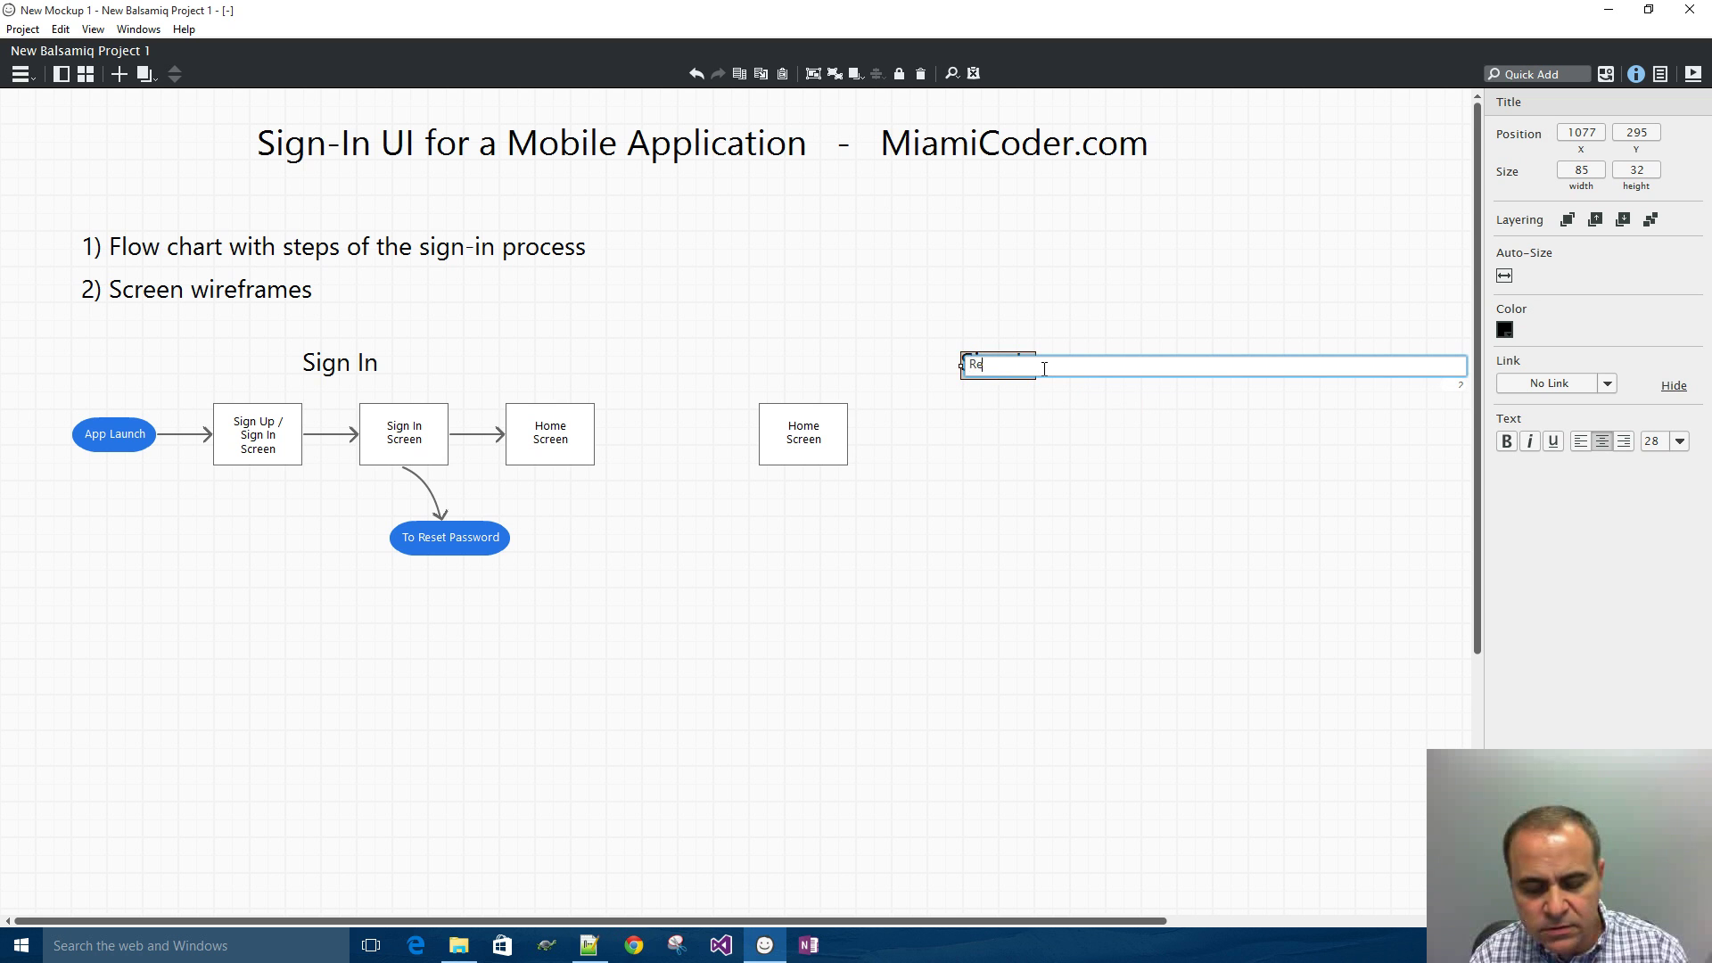
{"action": "type", "text": "set"}
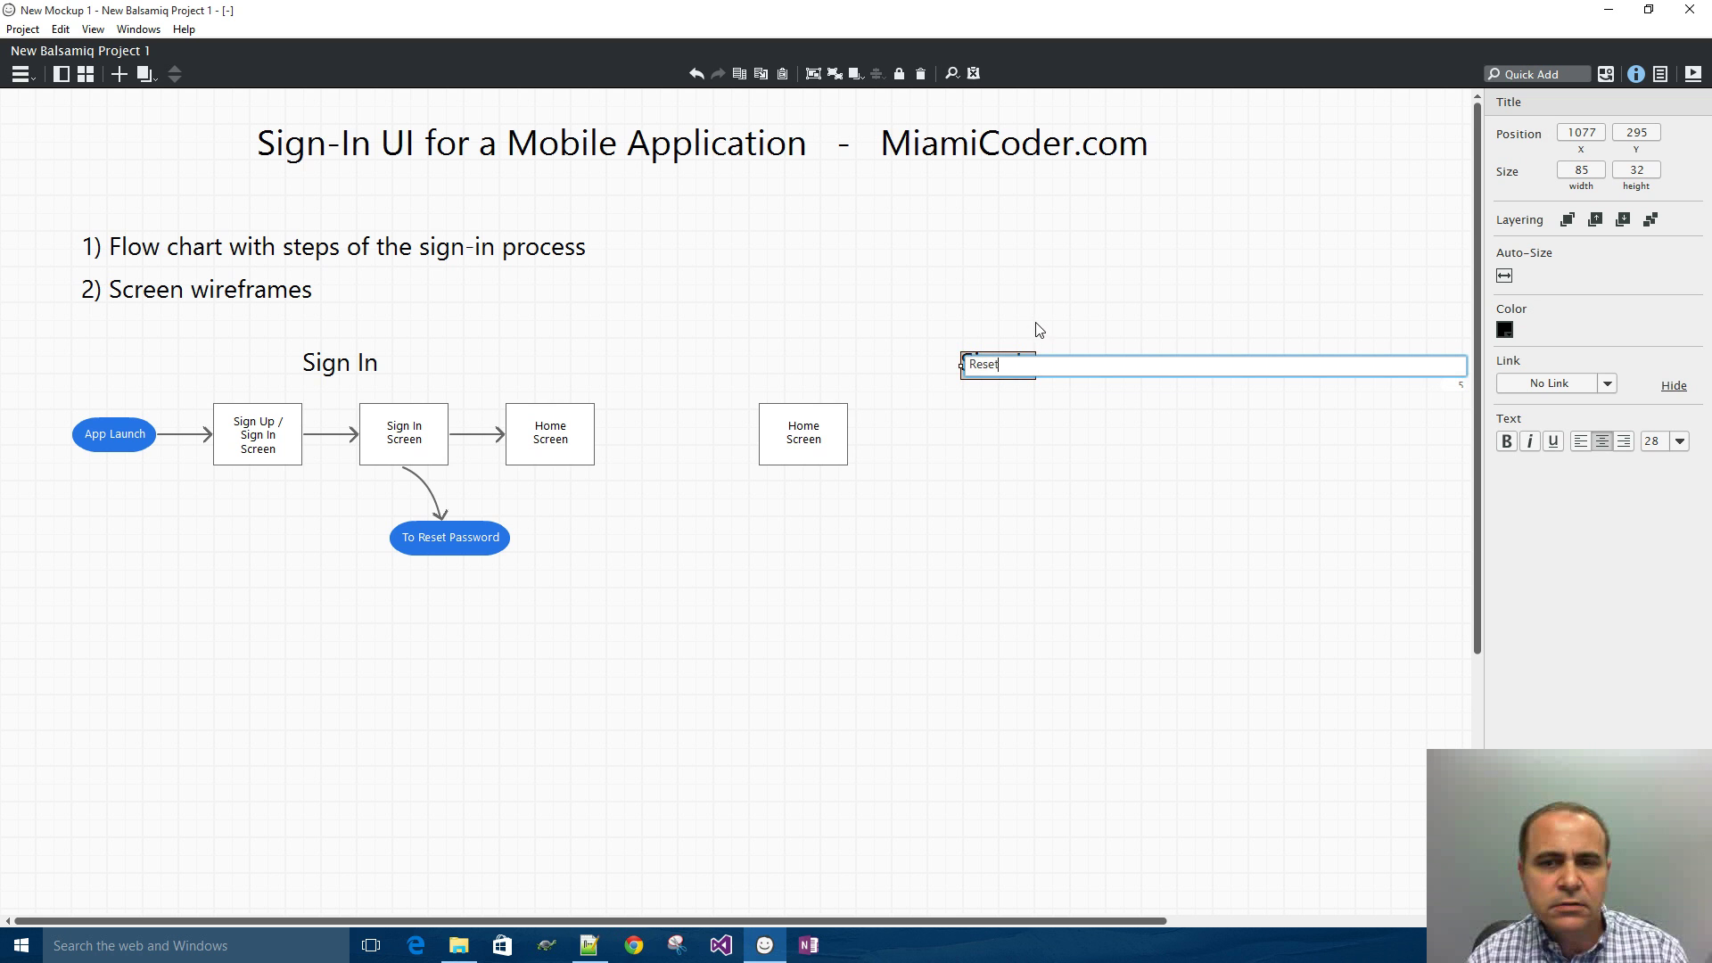
{"action": "key", "text": "Return"}
{"action": "double_click", "coordinate": [1005, 374]}
{"action": "left_click", "coordinate": [1015, 366]}
{"action": "type", "text": "Password"}
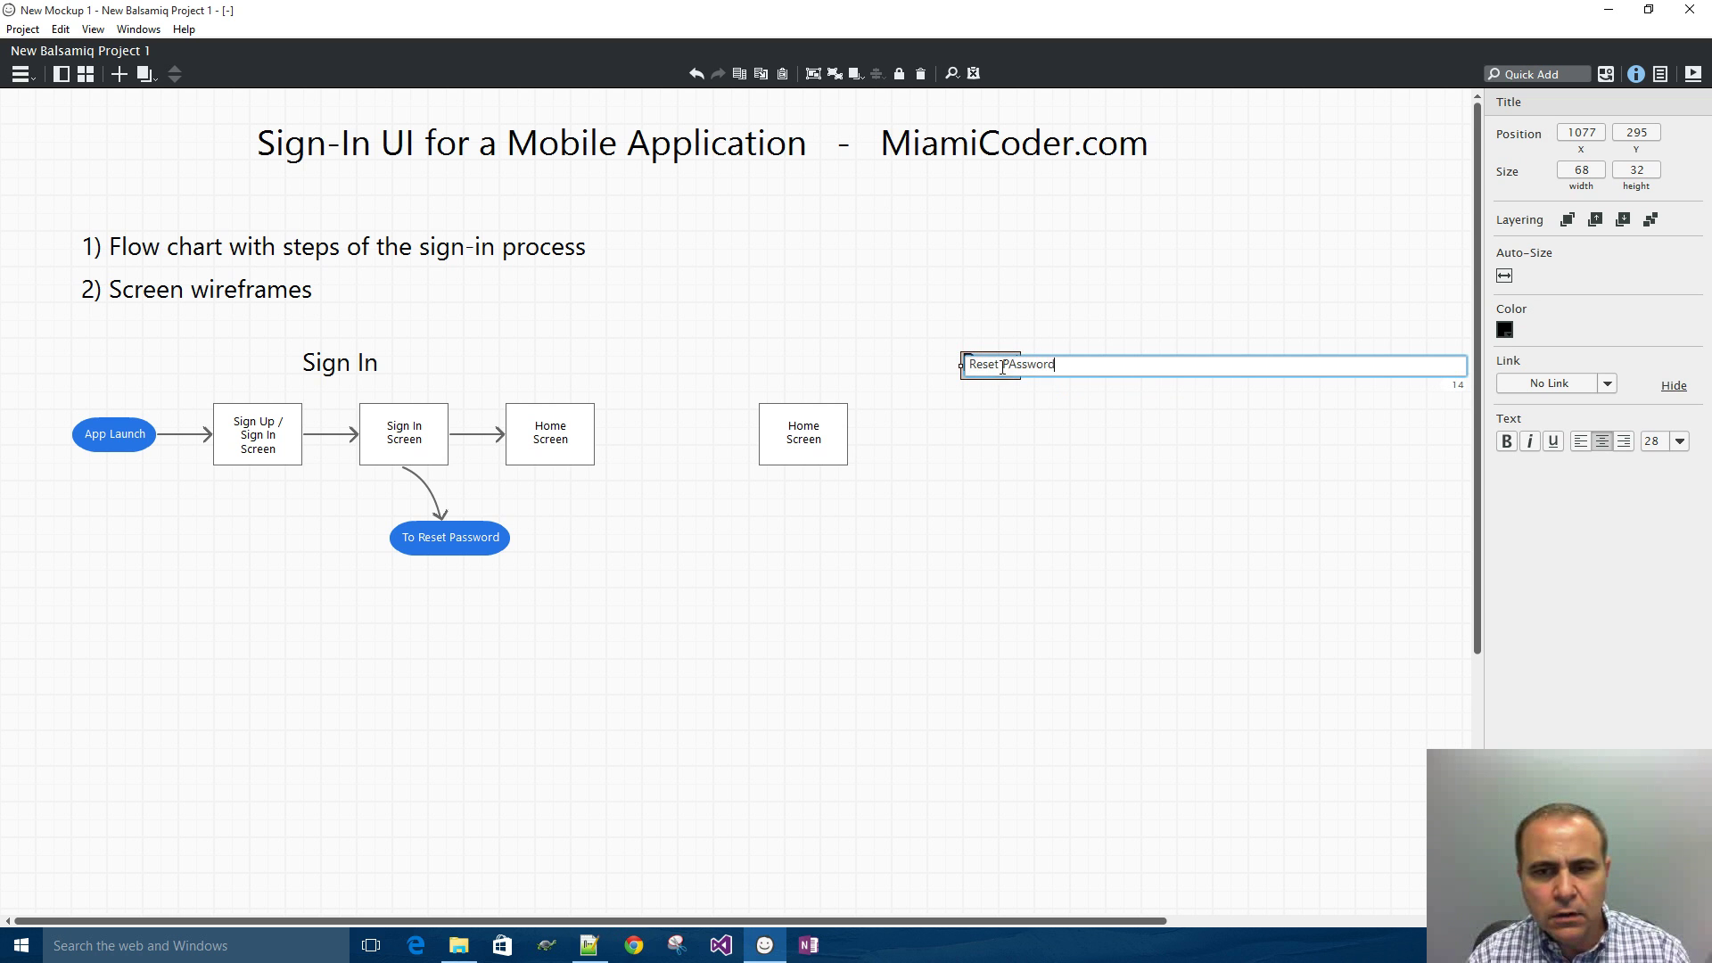
{"action": "left_click_drag", "start_coordinate": [1009, 364], "coordinate": [1015, 363]}
{"action": "type", "text": "a"}
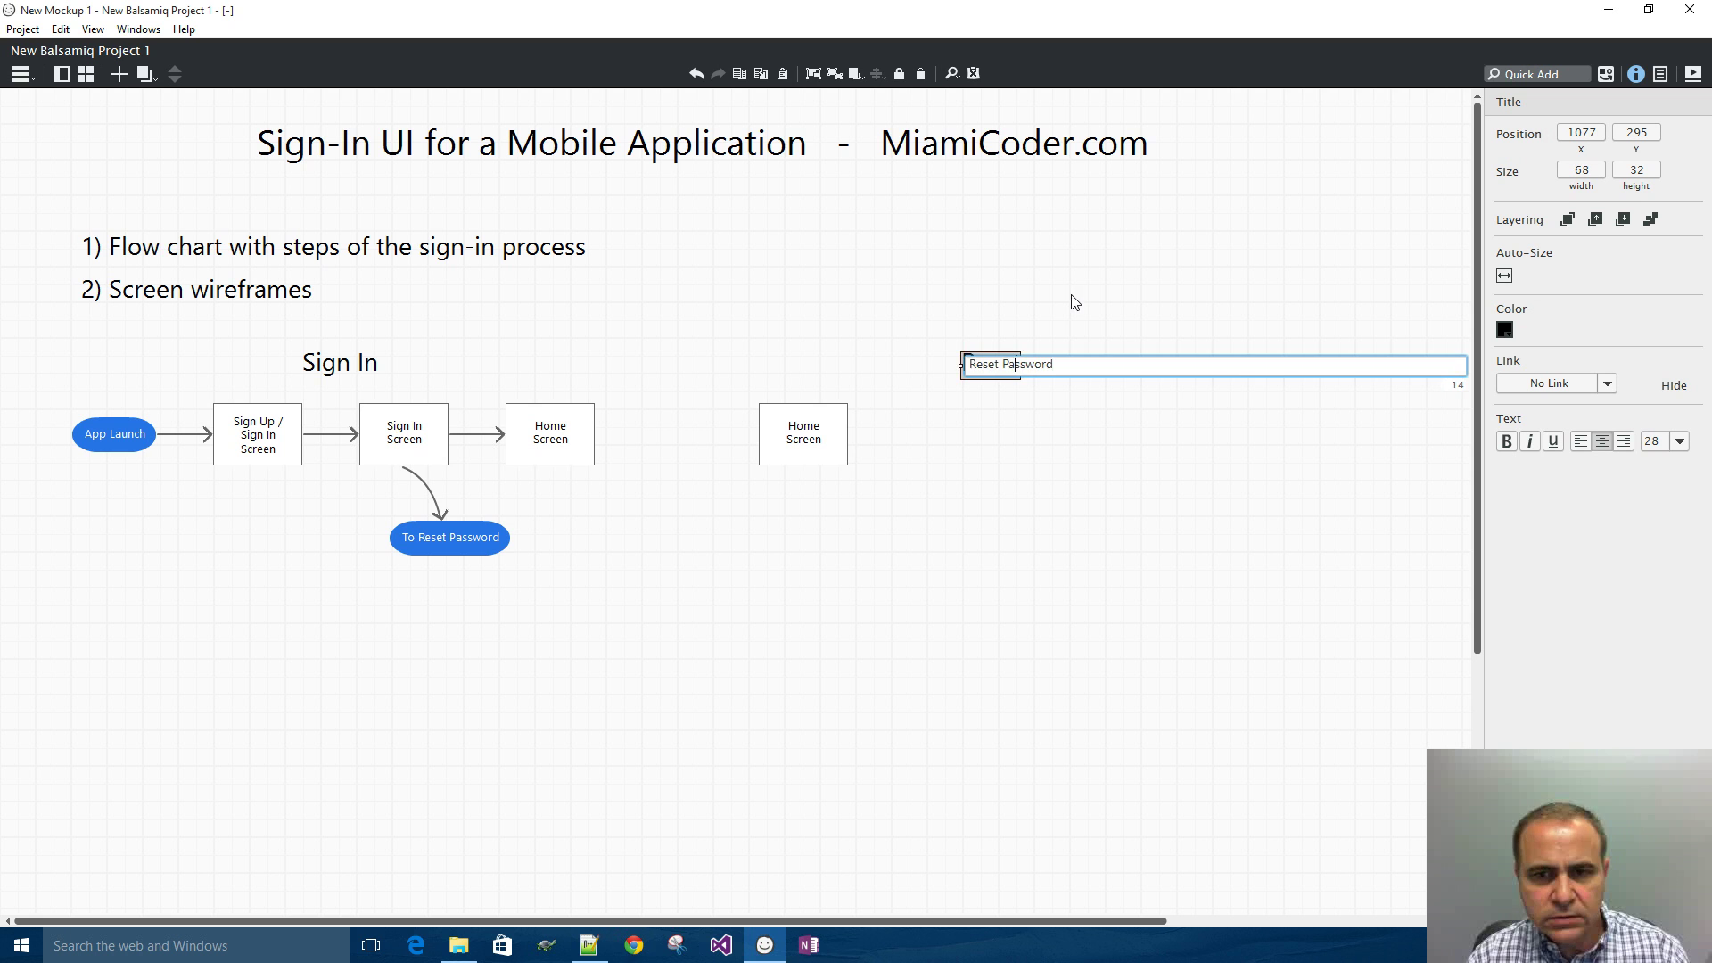
{"action": "key", "text": "Return"}
{"action": "left_click_drag", "start_coordinate": [1051, 365], "coordinate": [1005, 366]}
{"action": "left_click", "coordinate": [1035, 319]}
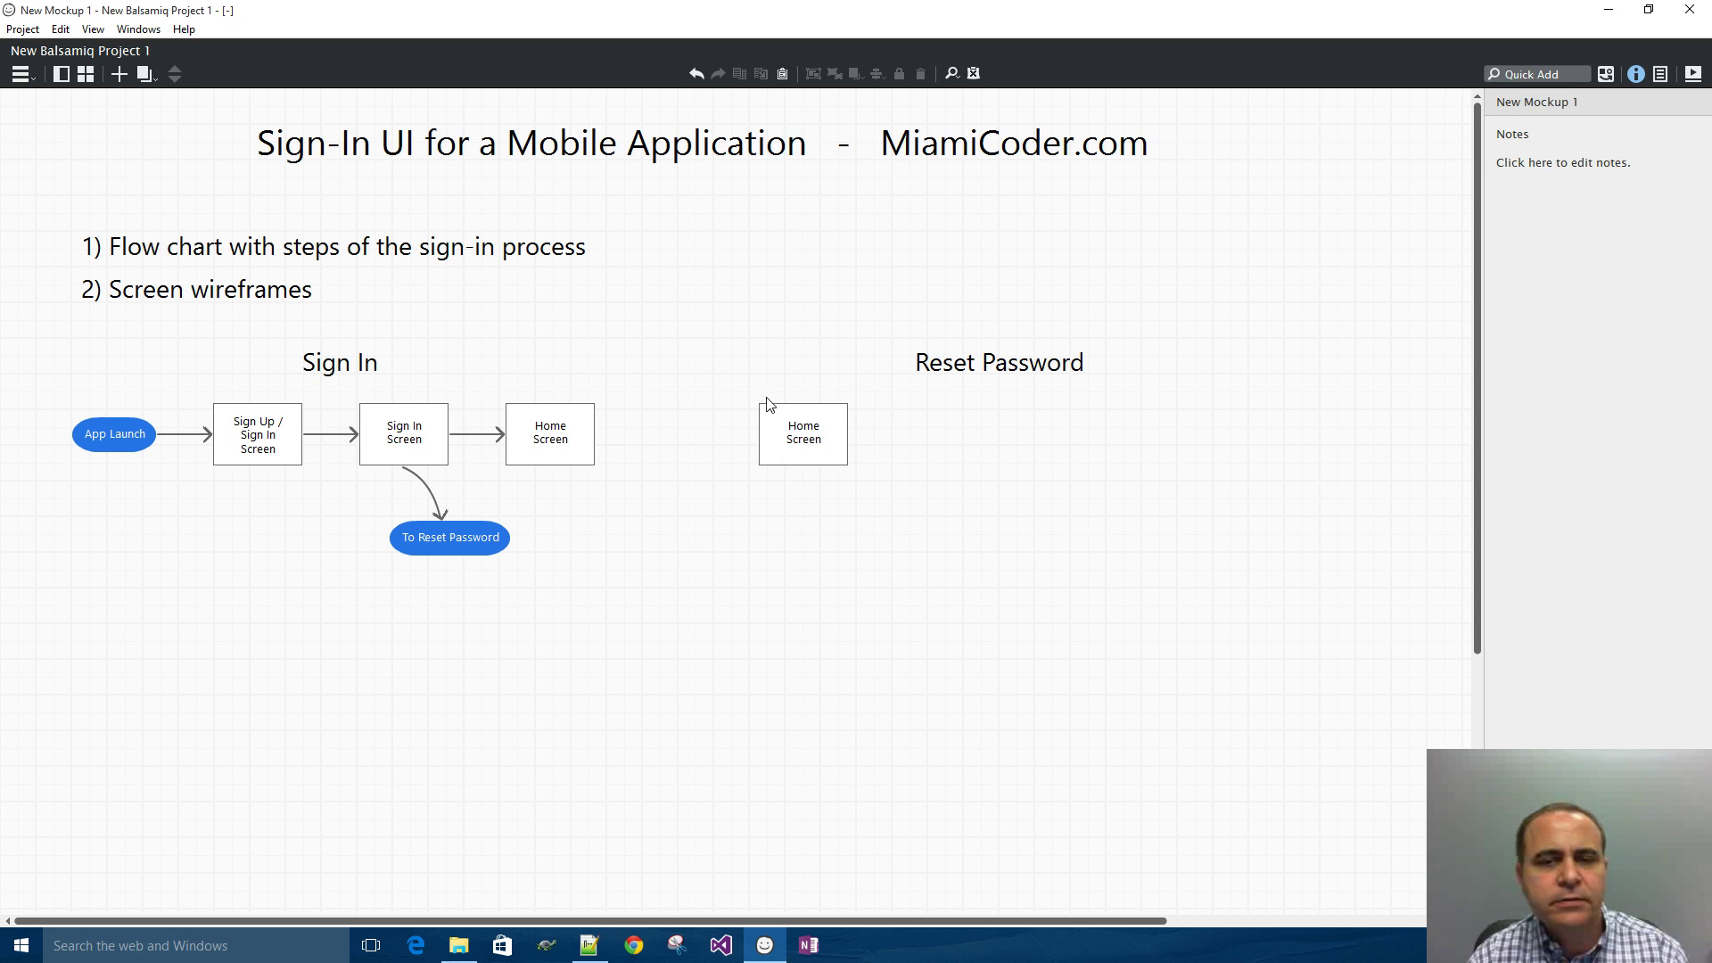
- Change the second Home Screen box's label to 'Reset Password Screen'
{"action": "double_click", "coordinate": [802, 437]}
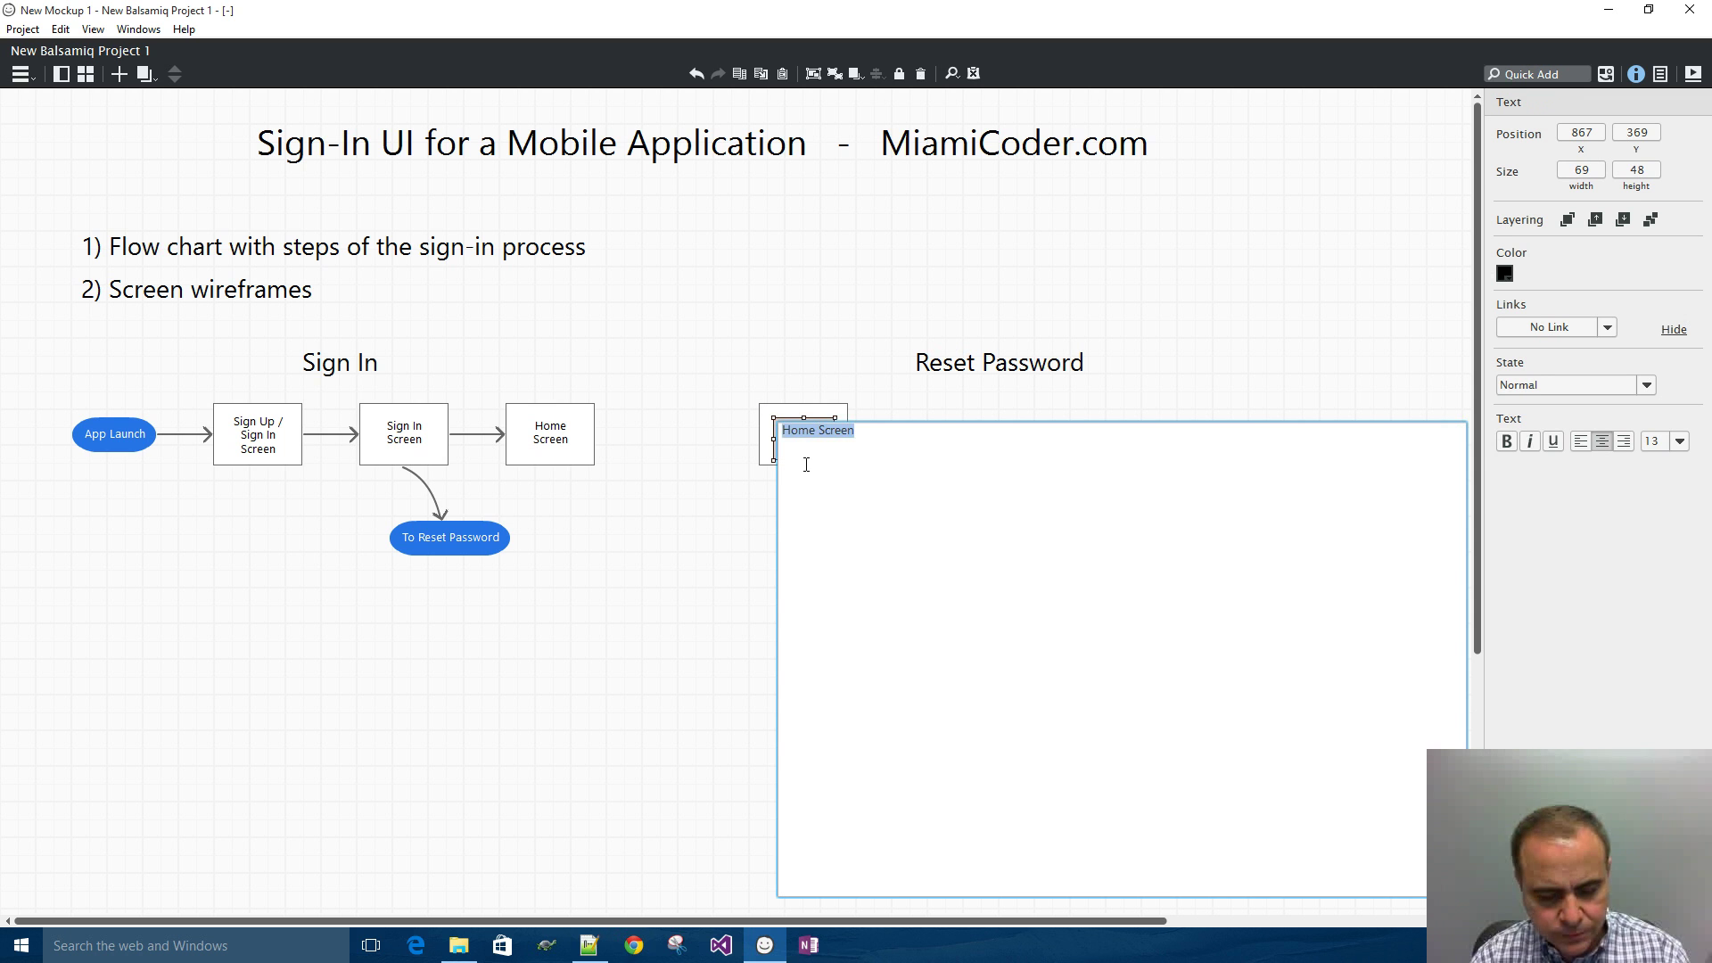
{"action": "type", "text": "Res"}
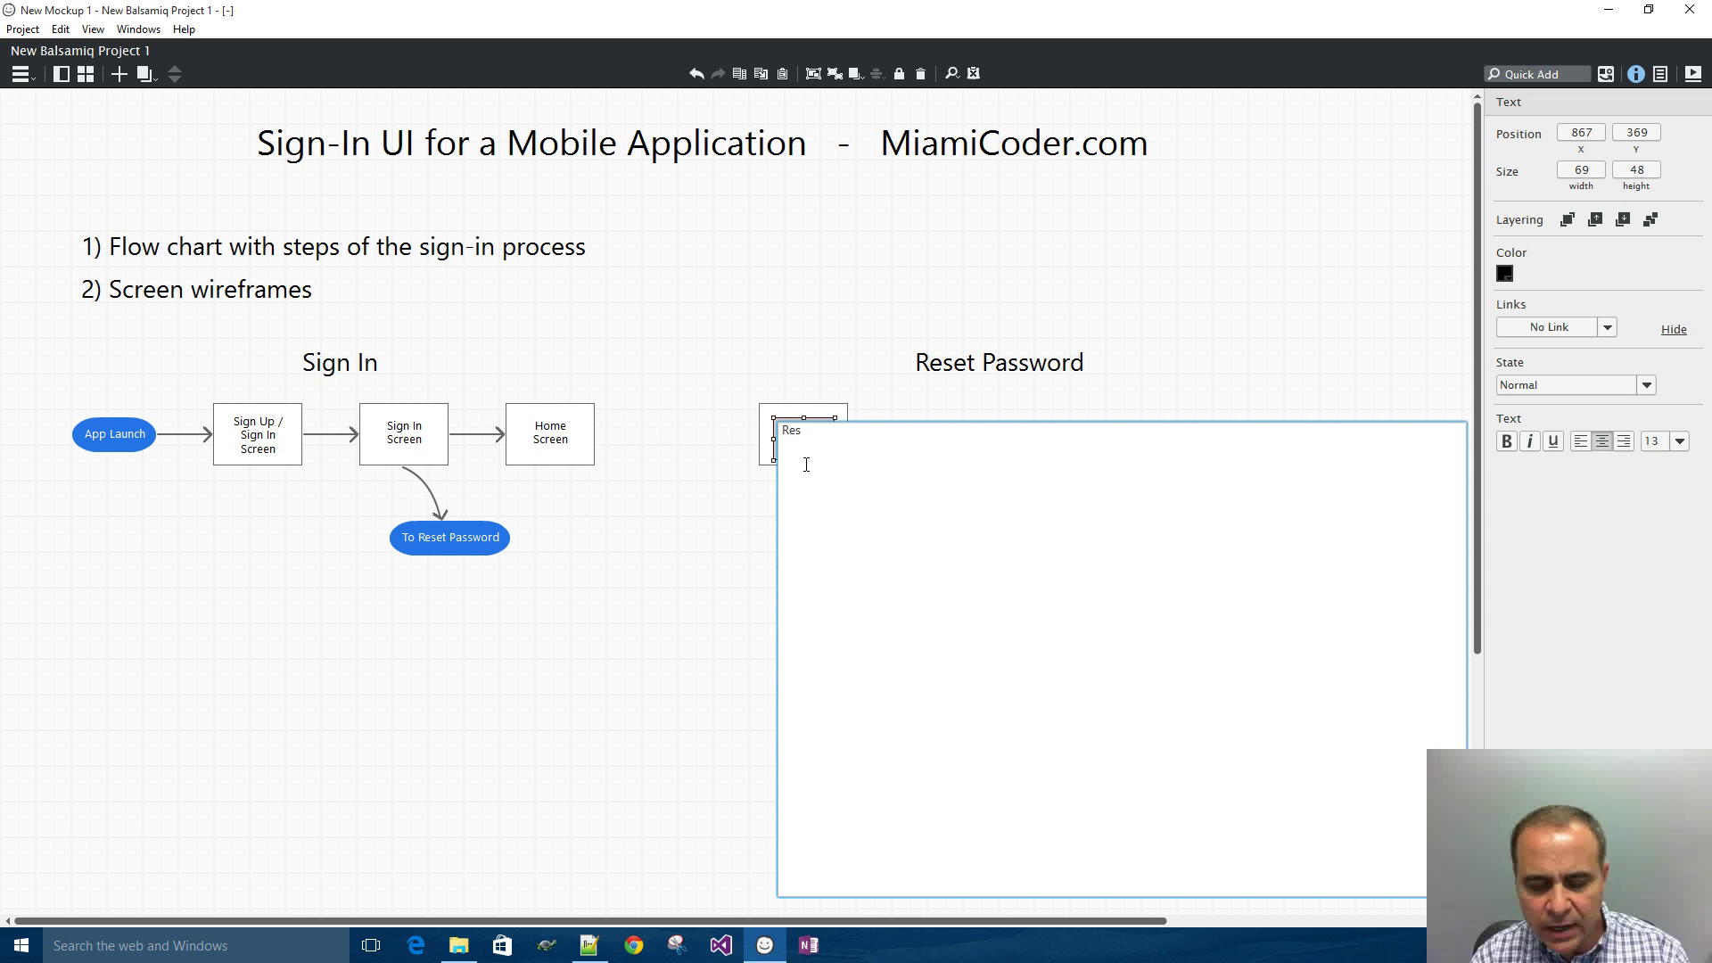
{"action": "type", "text": "et"}
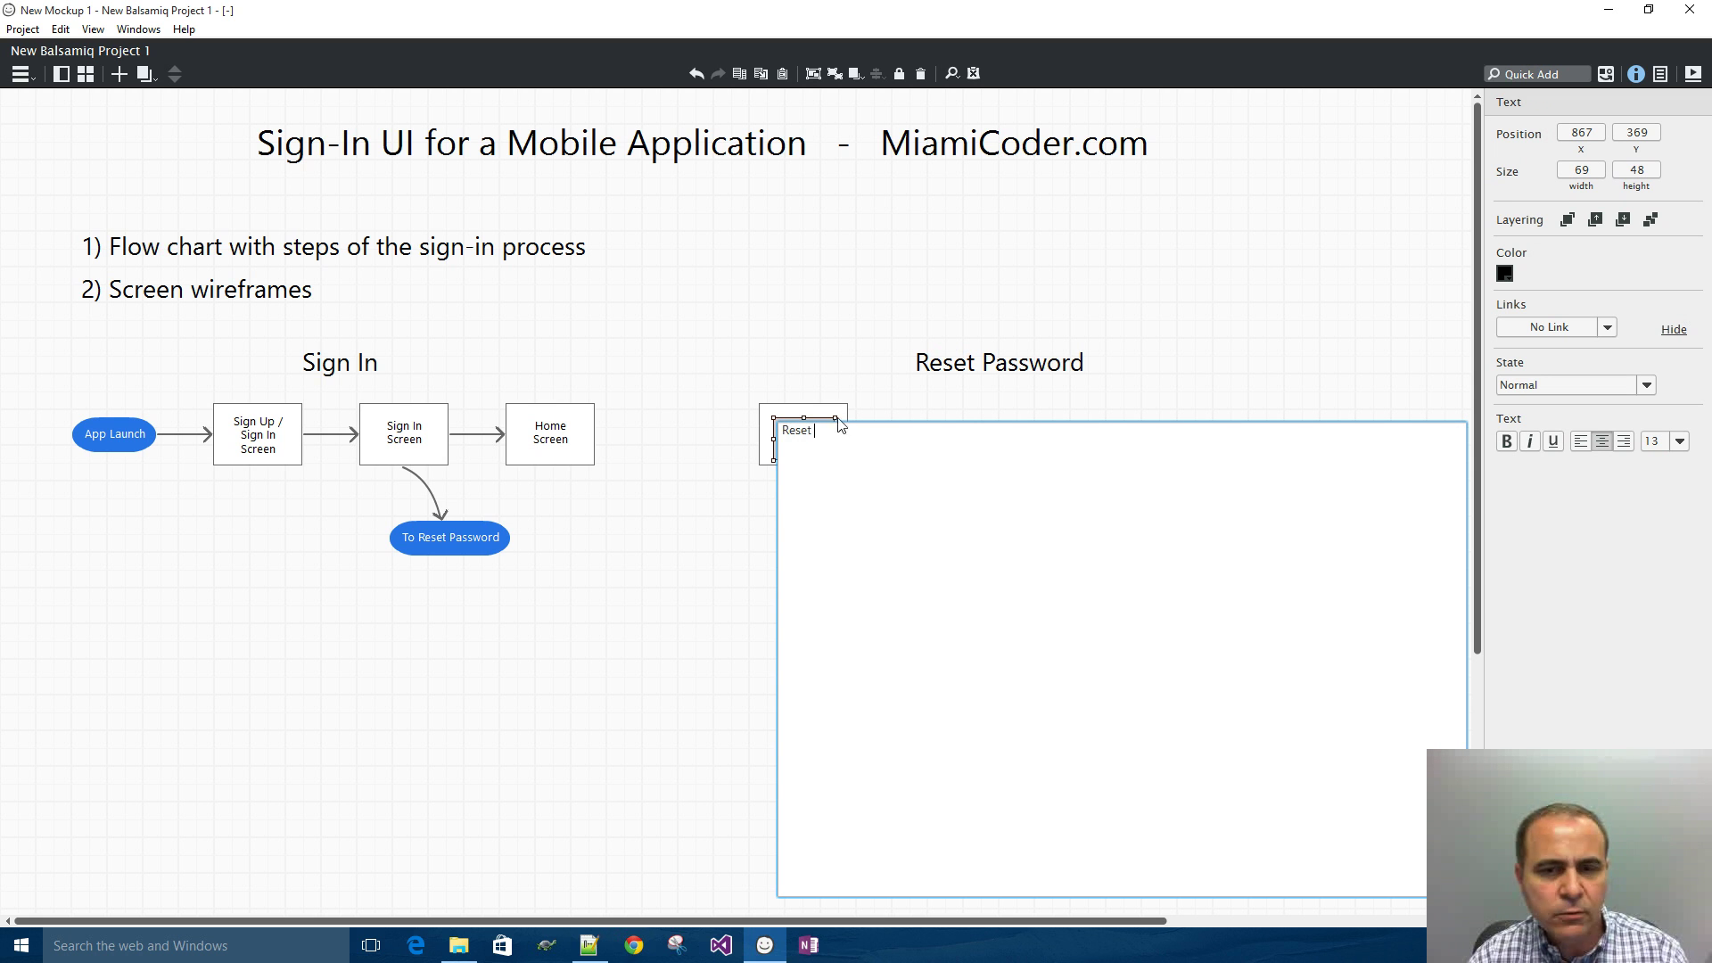
{"action": "key", "text": "ctrl+Return"}
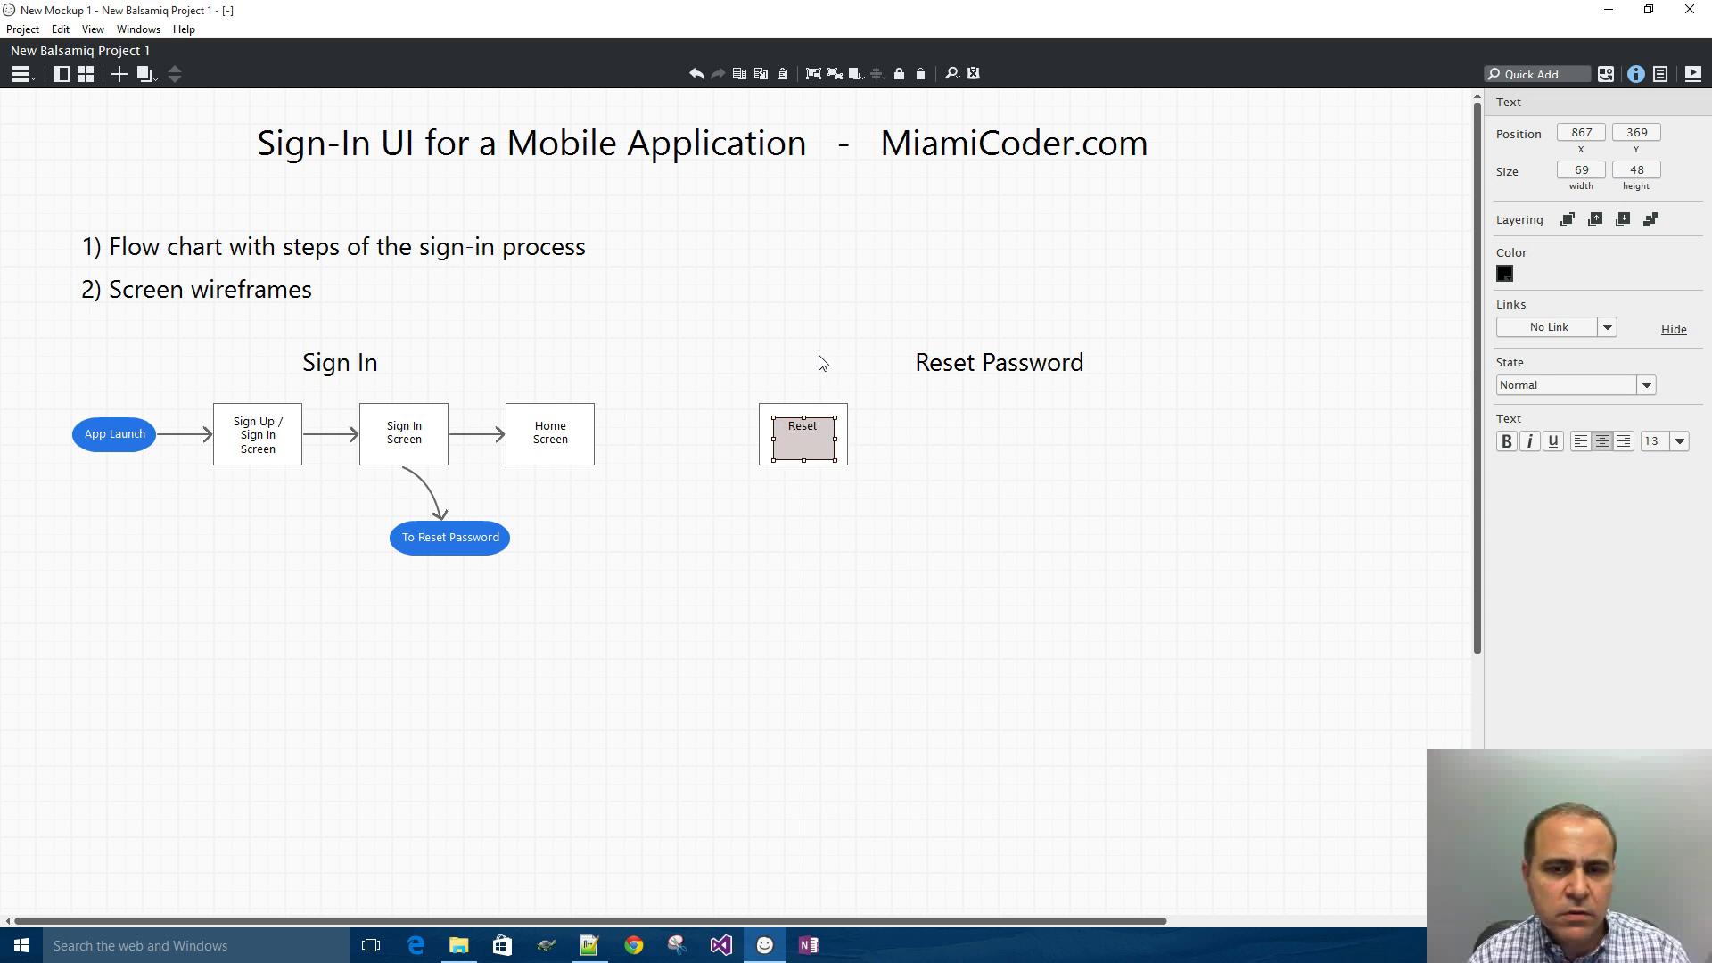
{"action": "double_click", "coordinate": [820, 431]}
{"action": "left_click", "coordinate": [825, 431]}
{"action": "type", "text": "Password"}
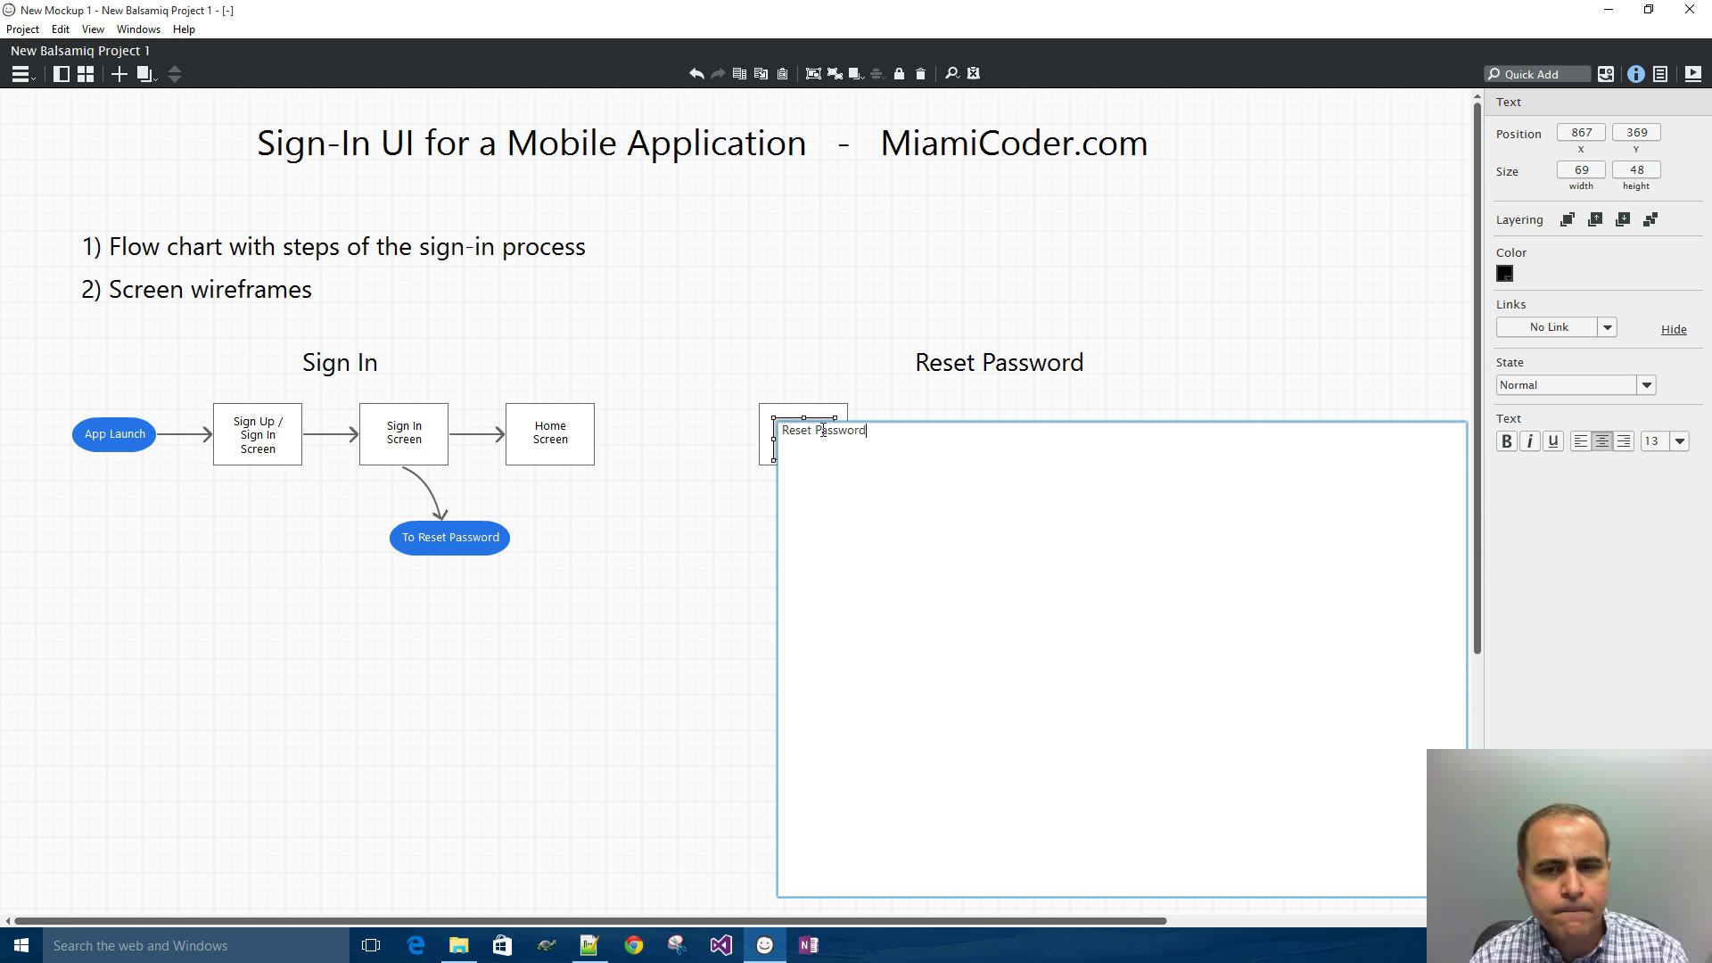
{"action": "type", "text": " Screen"}
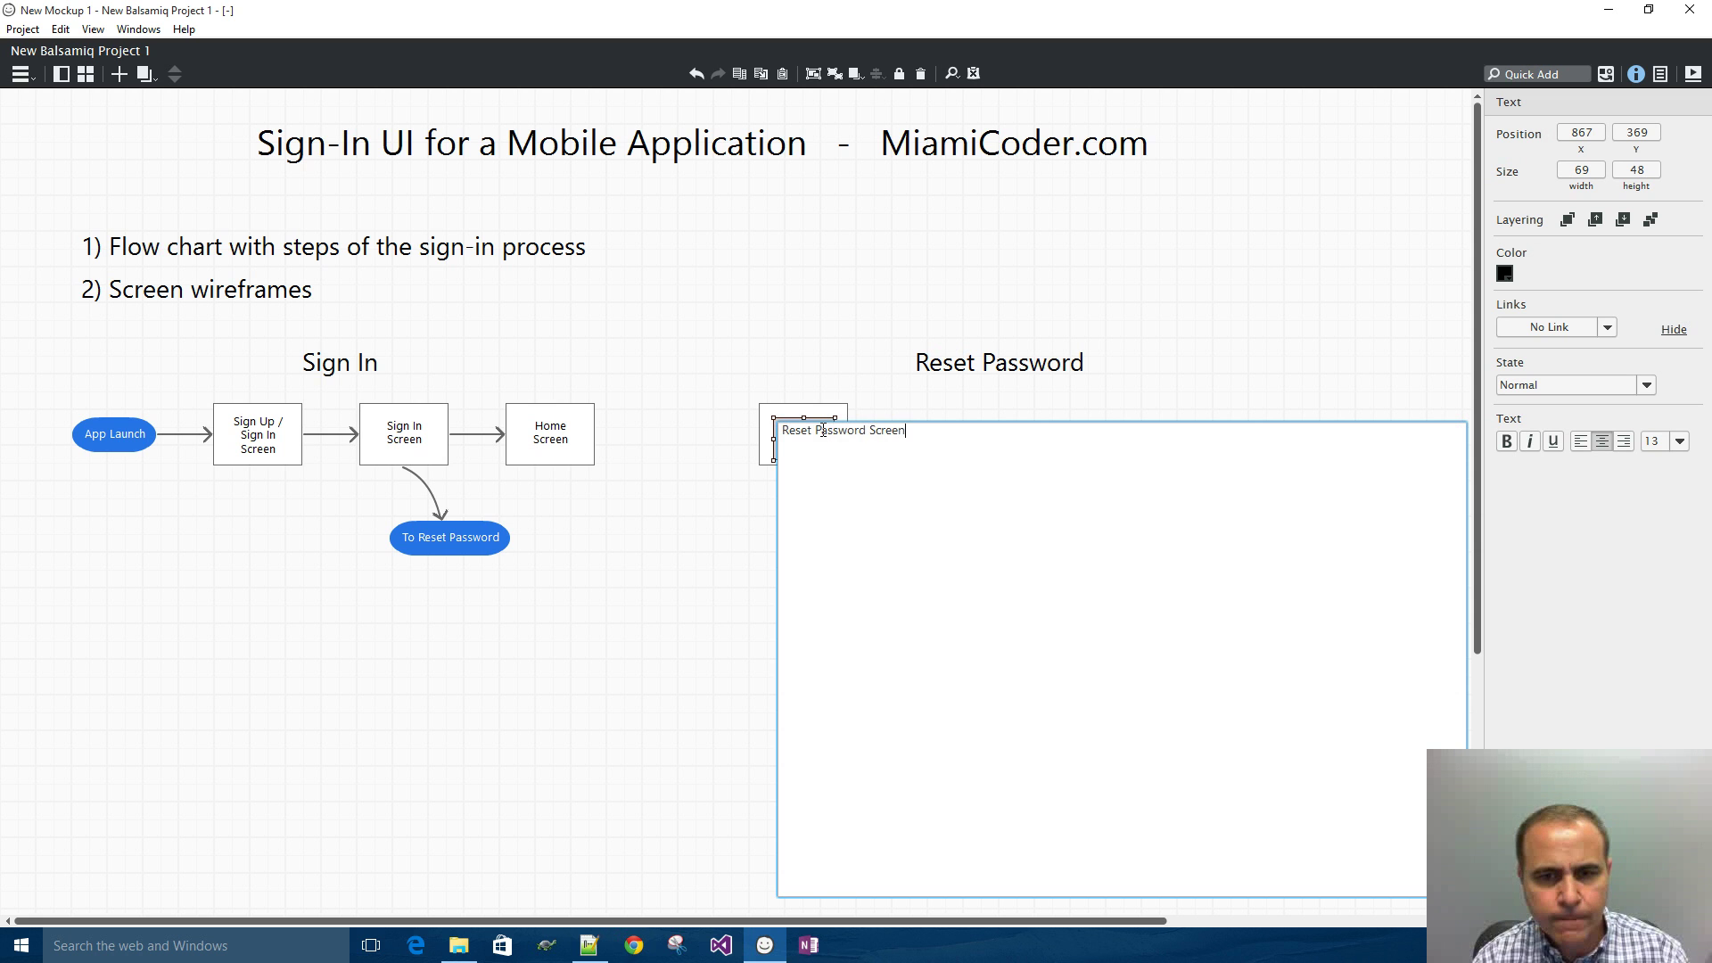
{"action": "left_click", "coordinate": [864, 385]}
{"action": "double_click", "coordinate": [801, 436]}
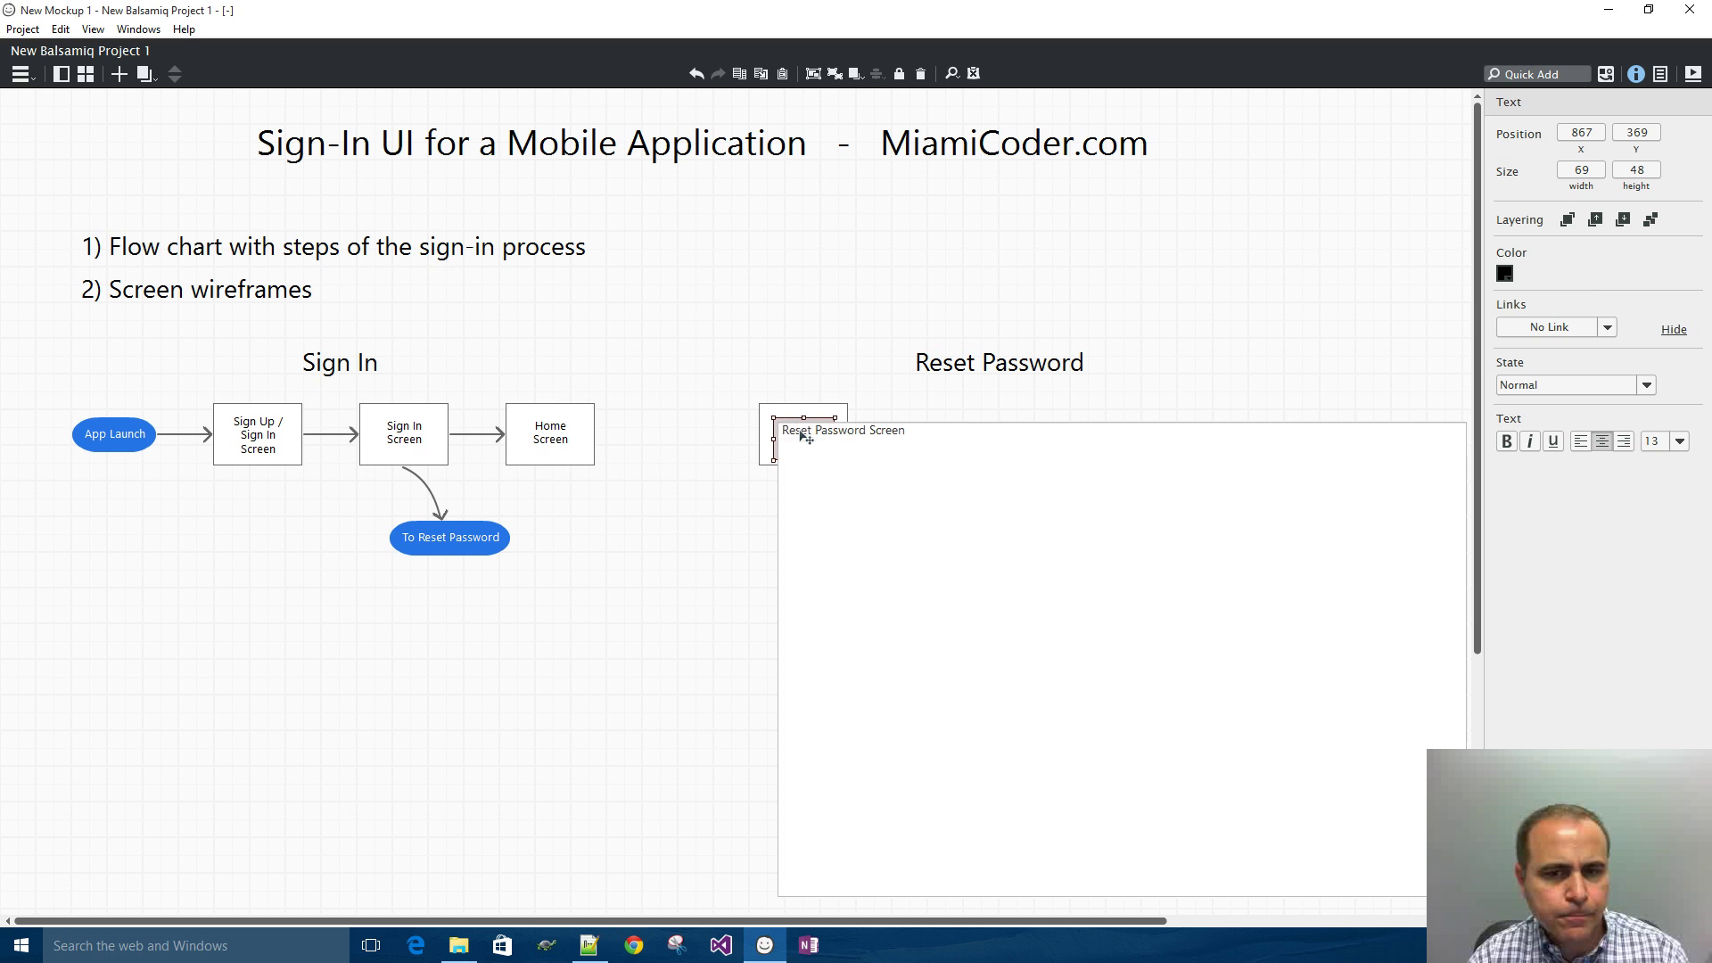
{"action": "left_click", "coordinate": [816, 432]}
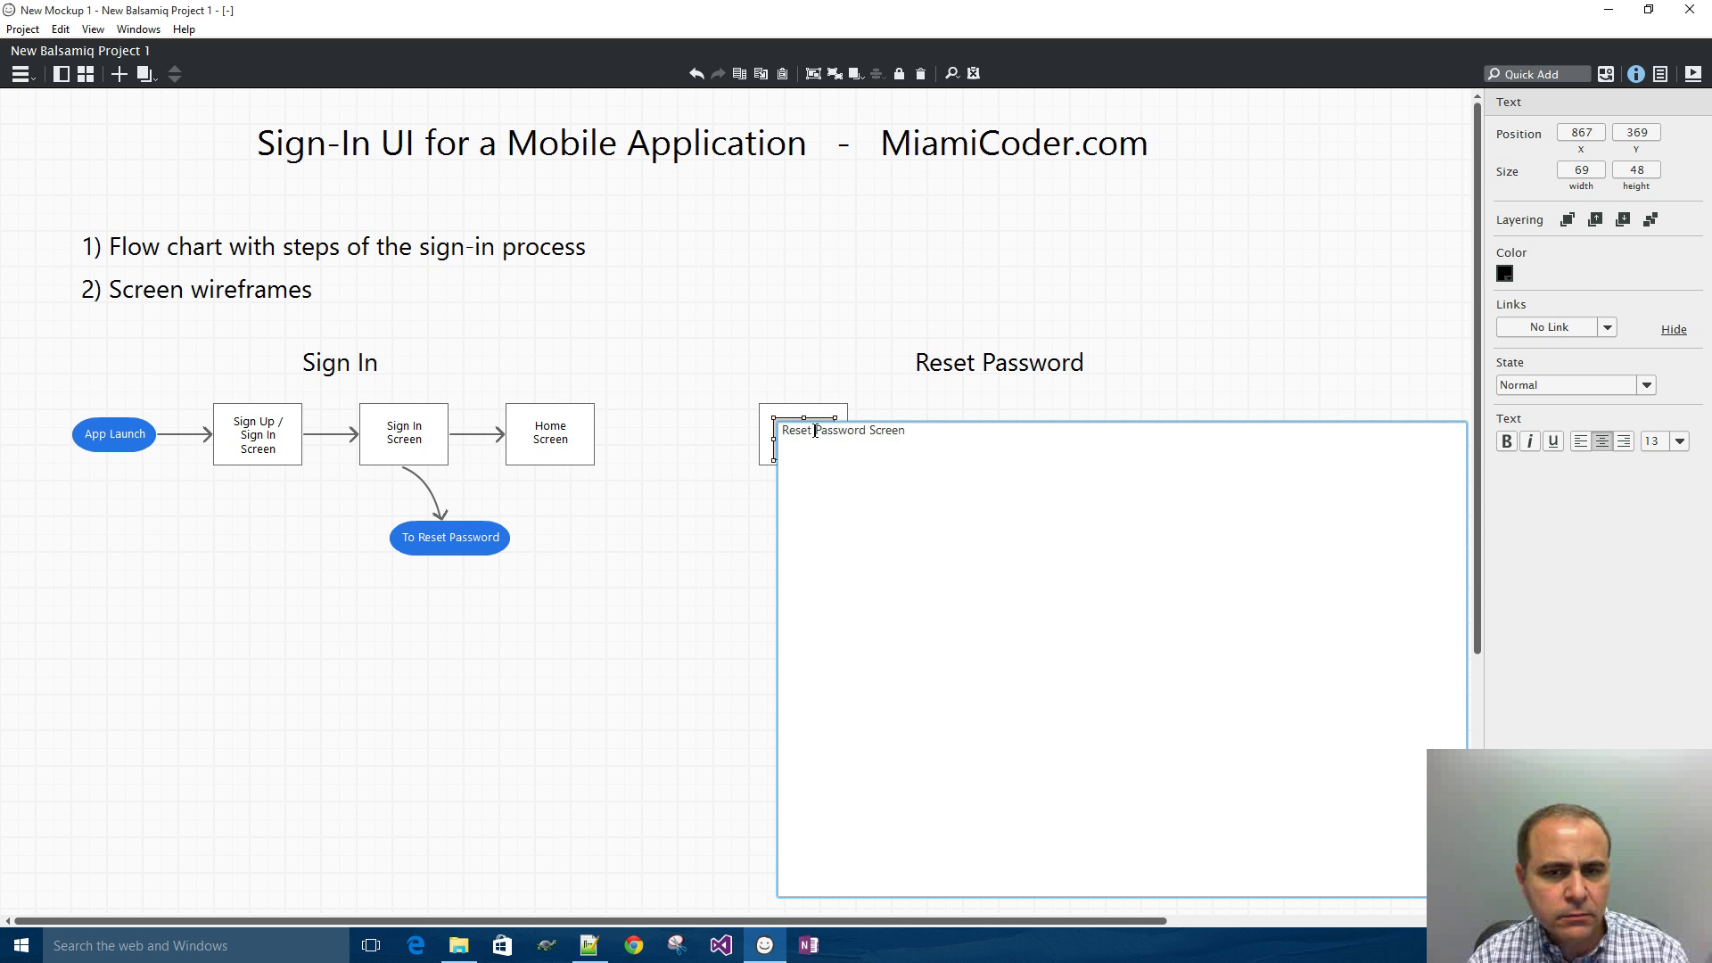
{"action": "double_click", "coordinate": [807, 432]}
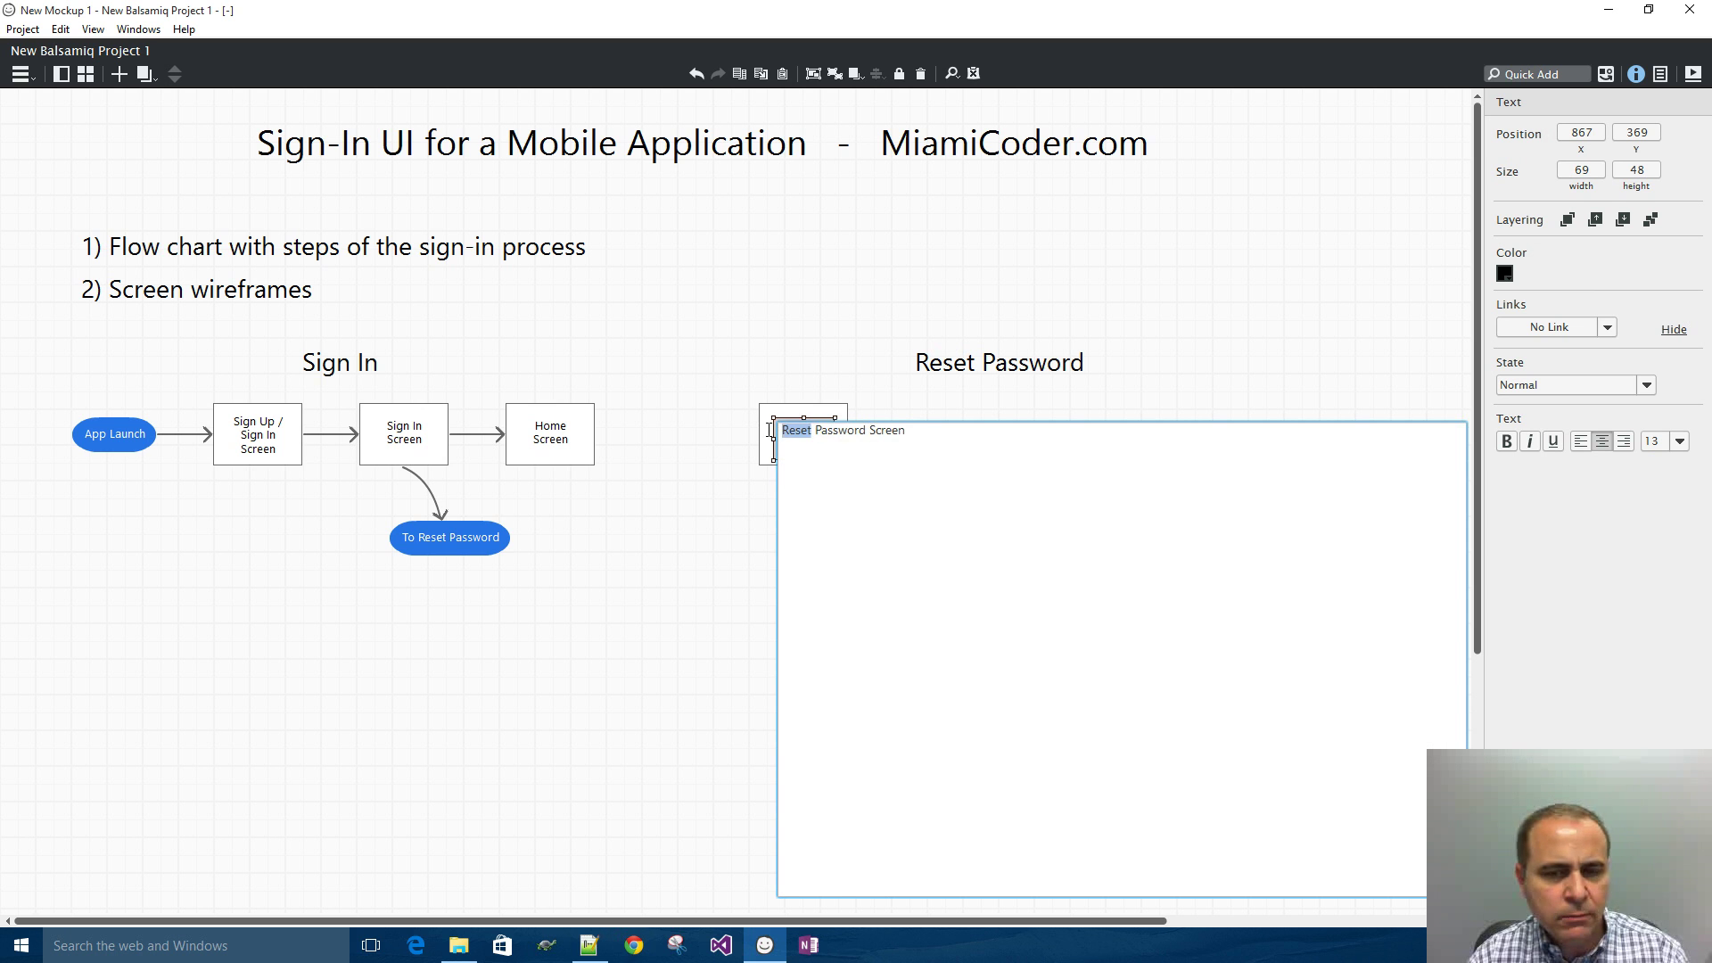
{"action": "left_click", "coordinate": [817, 354]}
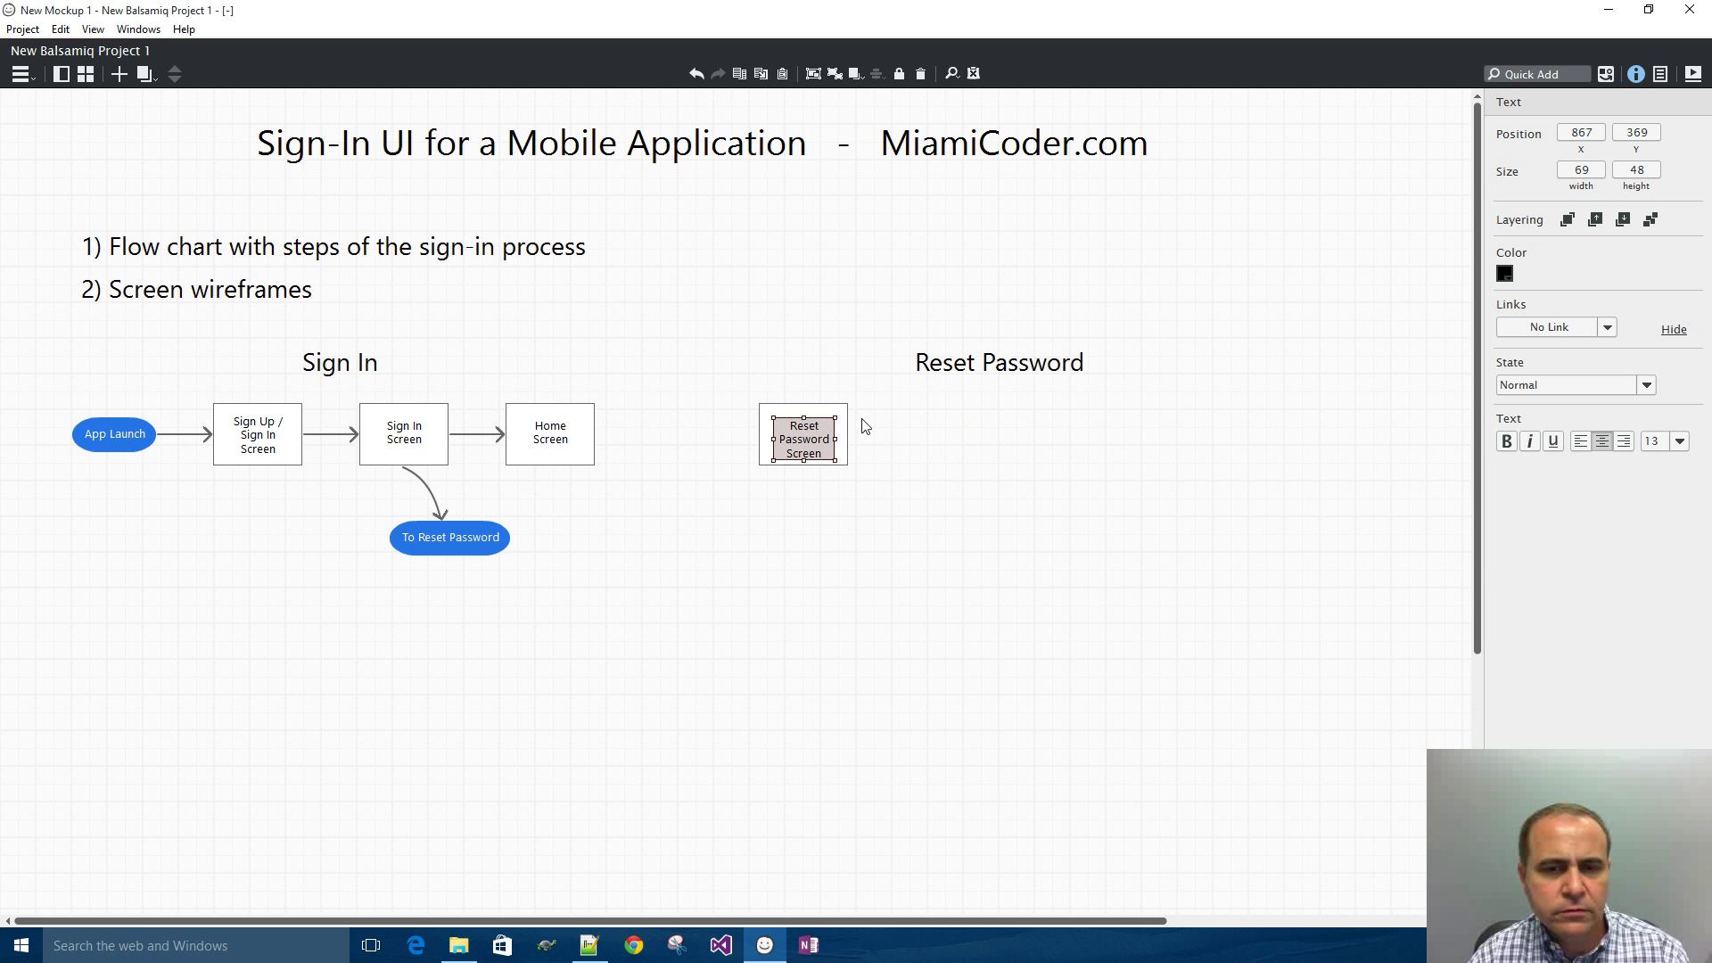
{"action": "left_click", "coordinate": [881, 437]}
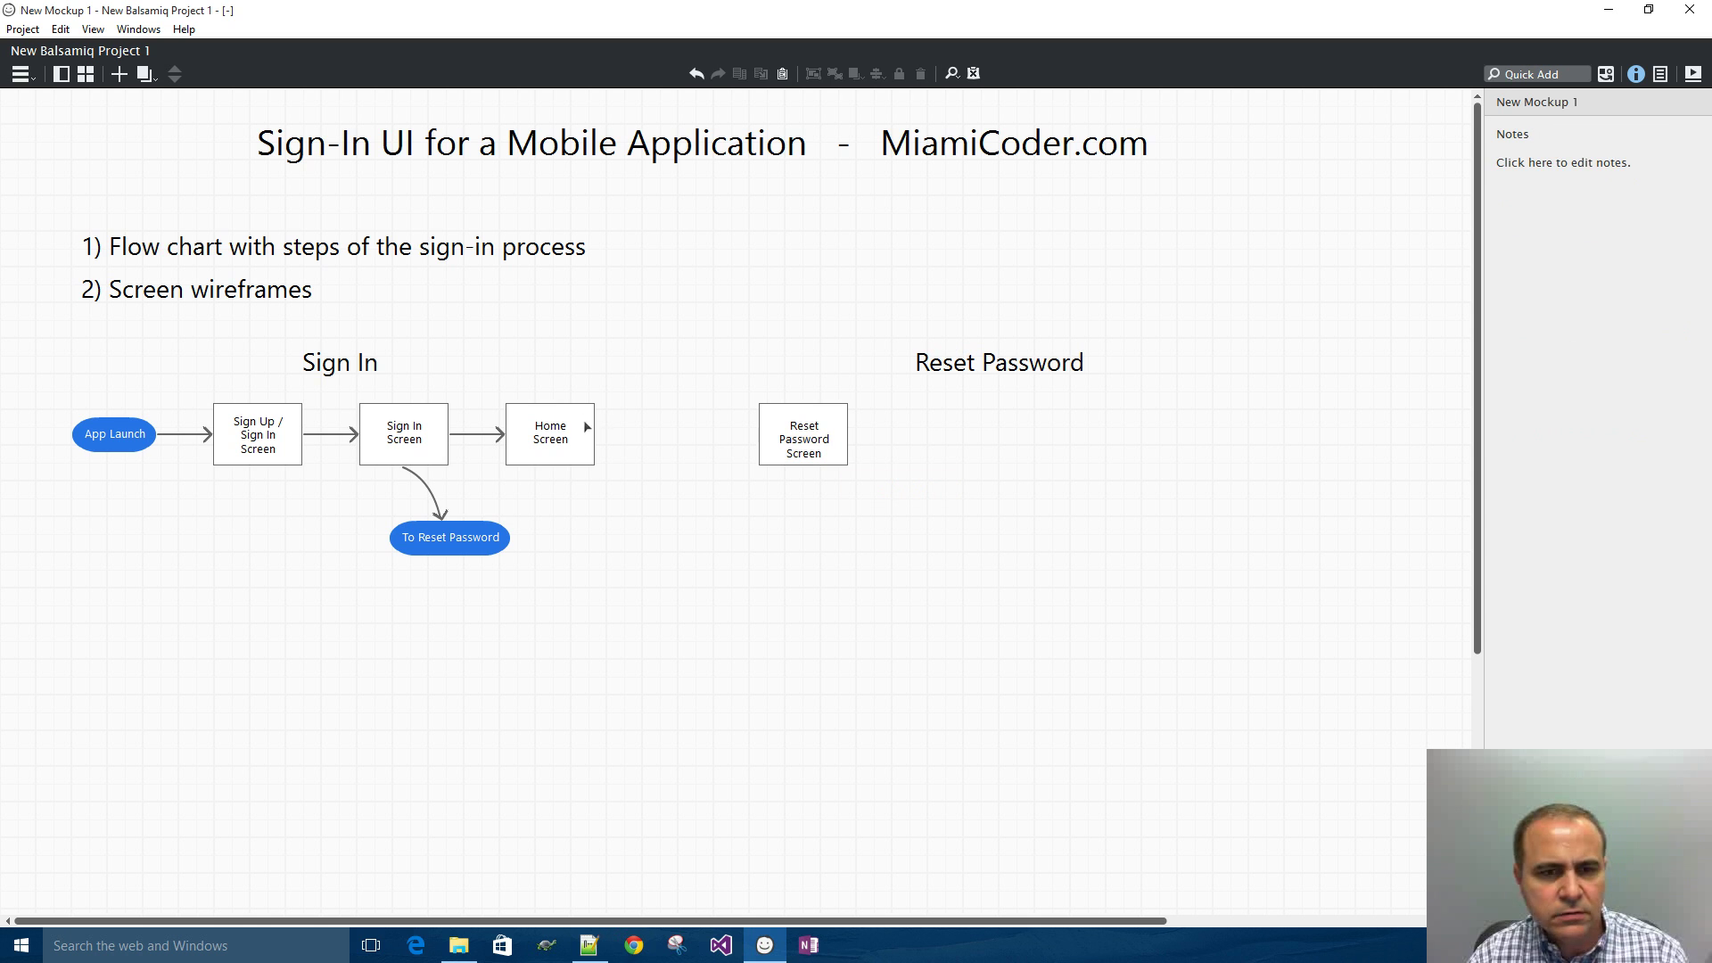
- Copy the Sign In Screen-to-Home Screen arrow beside the Reset Password Screen box
{"action": "left_click", "coordinate": [474, 436]}
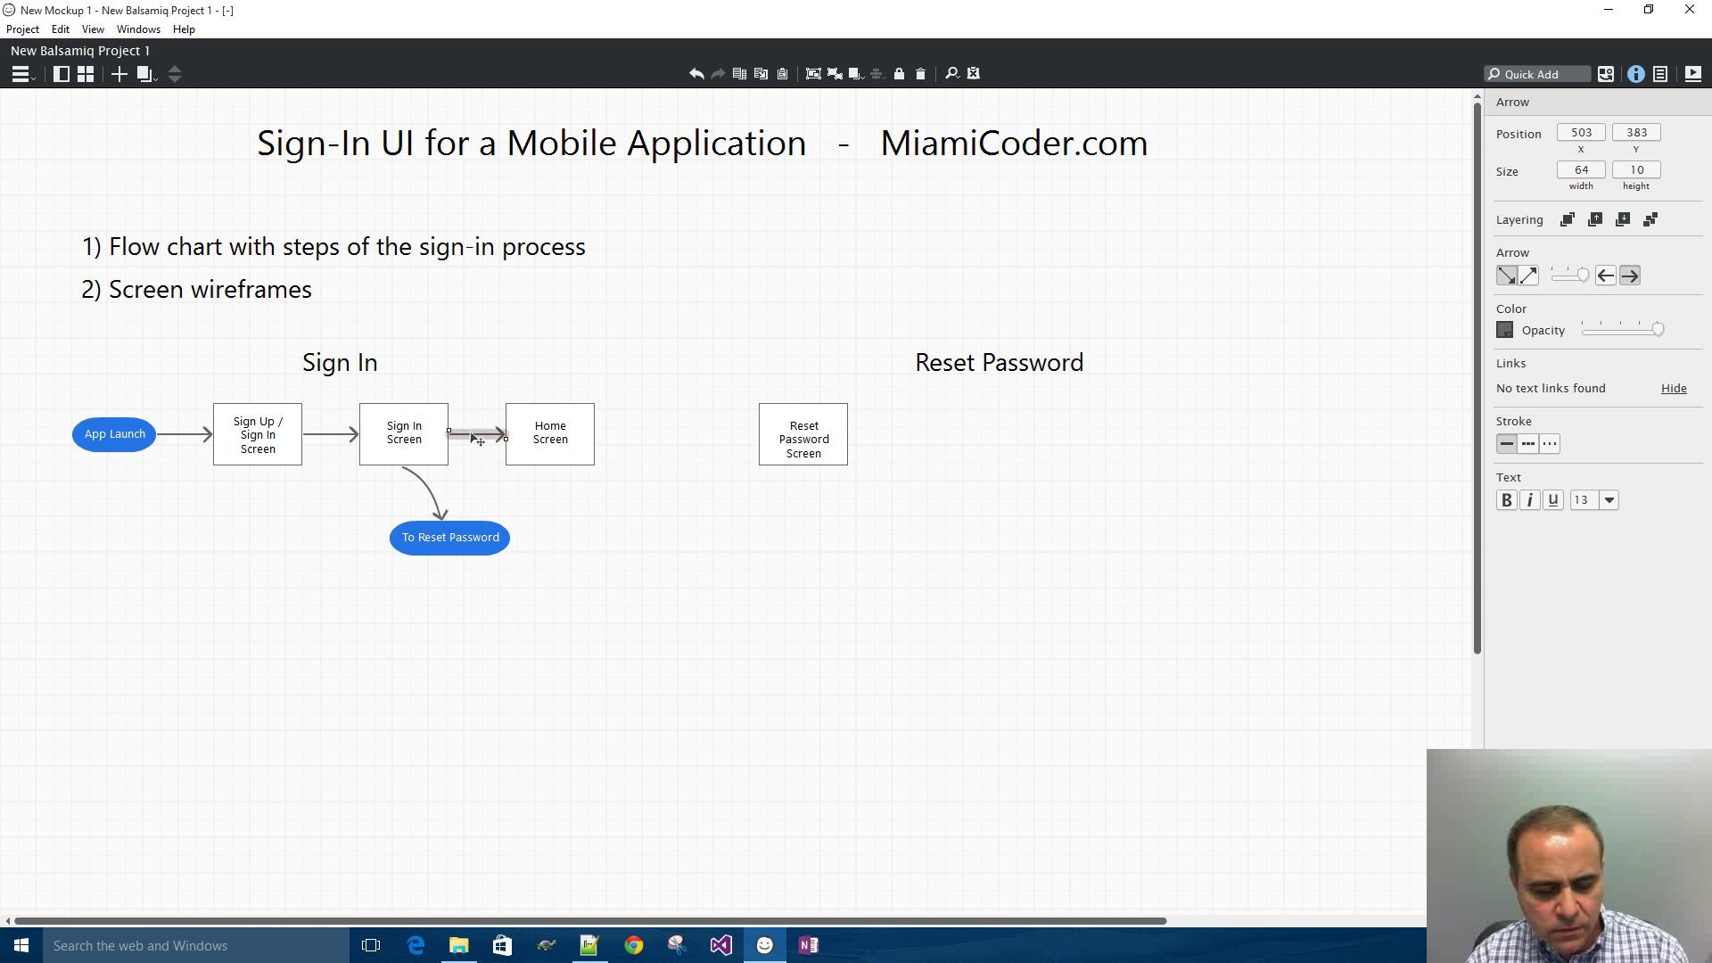
{"action": "left_click_drag", "start_coordinate": [475, 436], "coordinate": [885, 437]}
{"action": "left_click", "coordinate": [955, 427]}
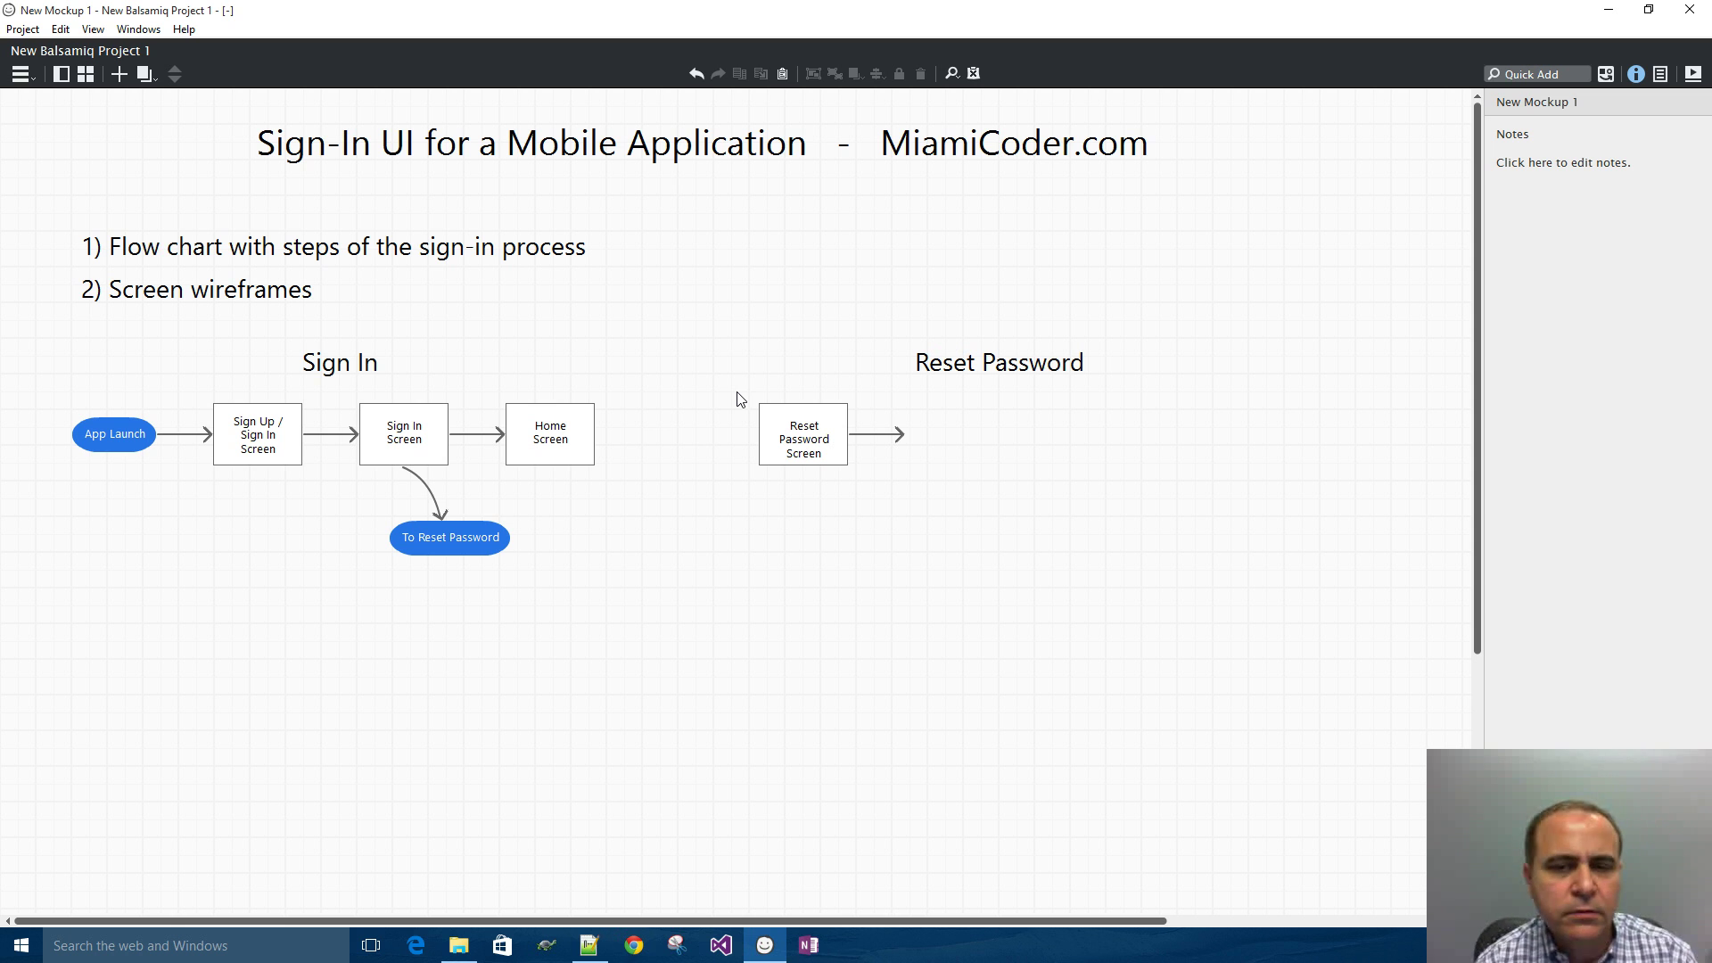
- Duplicate the Reset Password Screen box after the new arrow and adjust its label
{"action": "left_click_drag", "start_coordinate": [734, 381], "coordinate": [868, 497]}
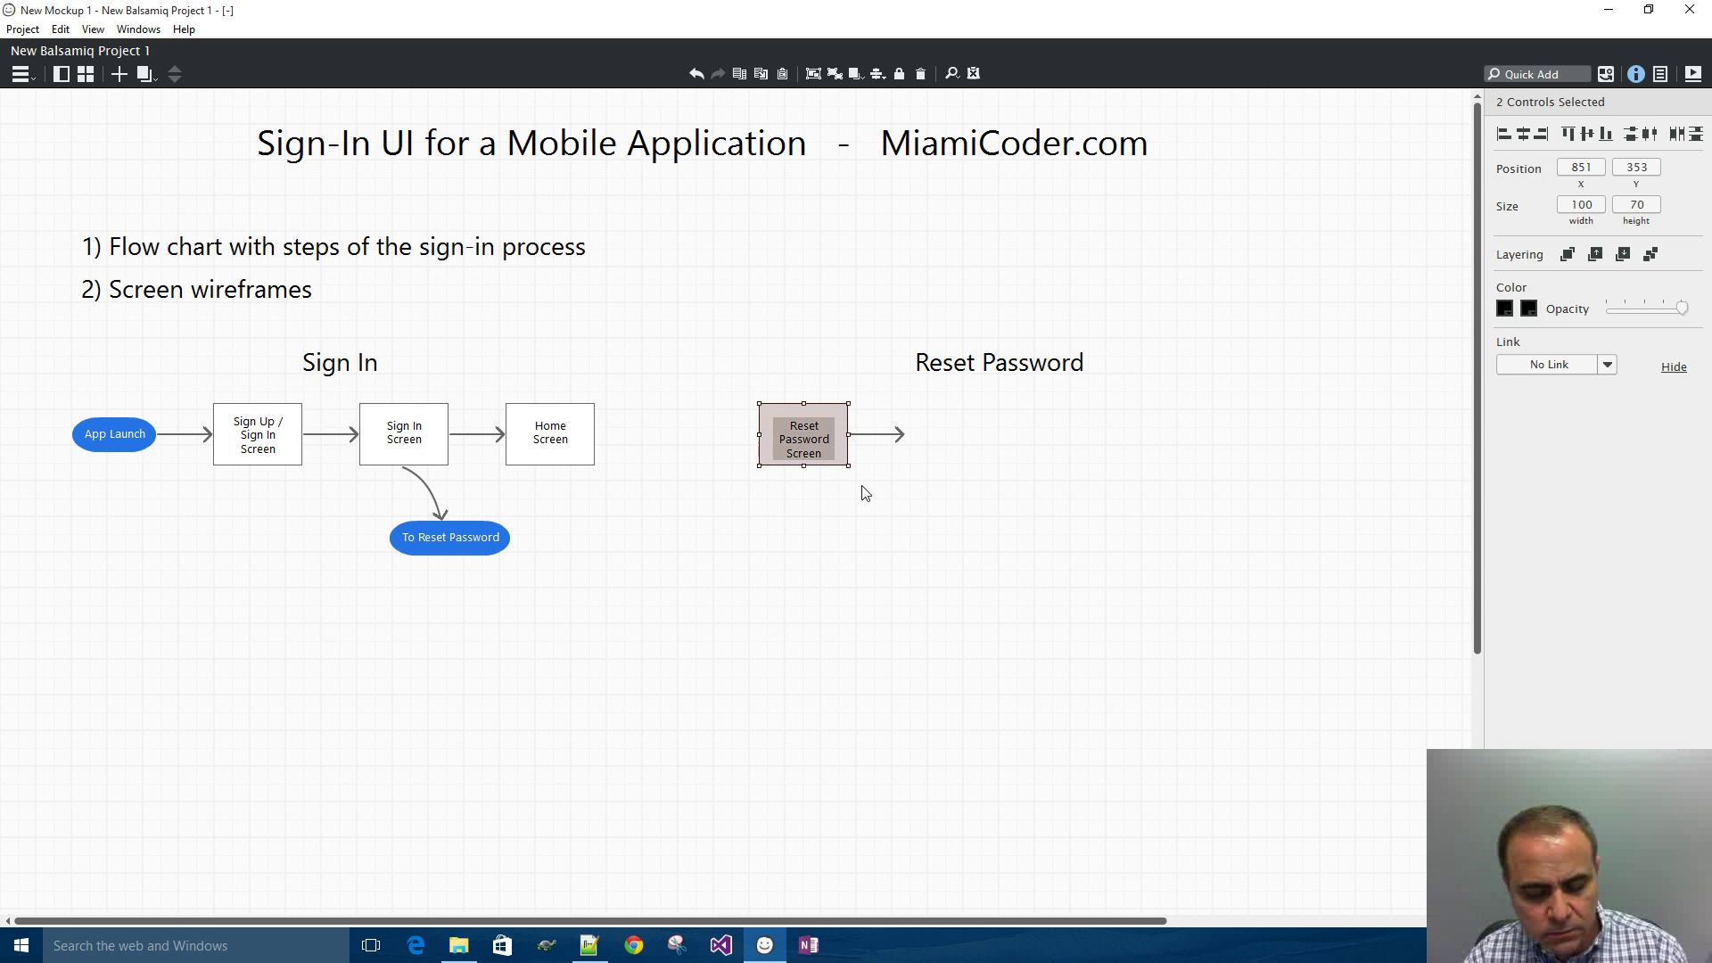
{"action": "left_click_drag", "start_coordinate": [817, 451], "coordinate": [964, 451]}
{"action": "left_click", "coordinate": [1021, 451]}
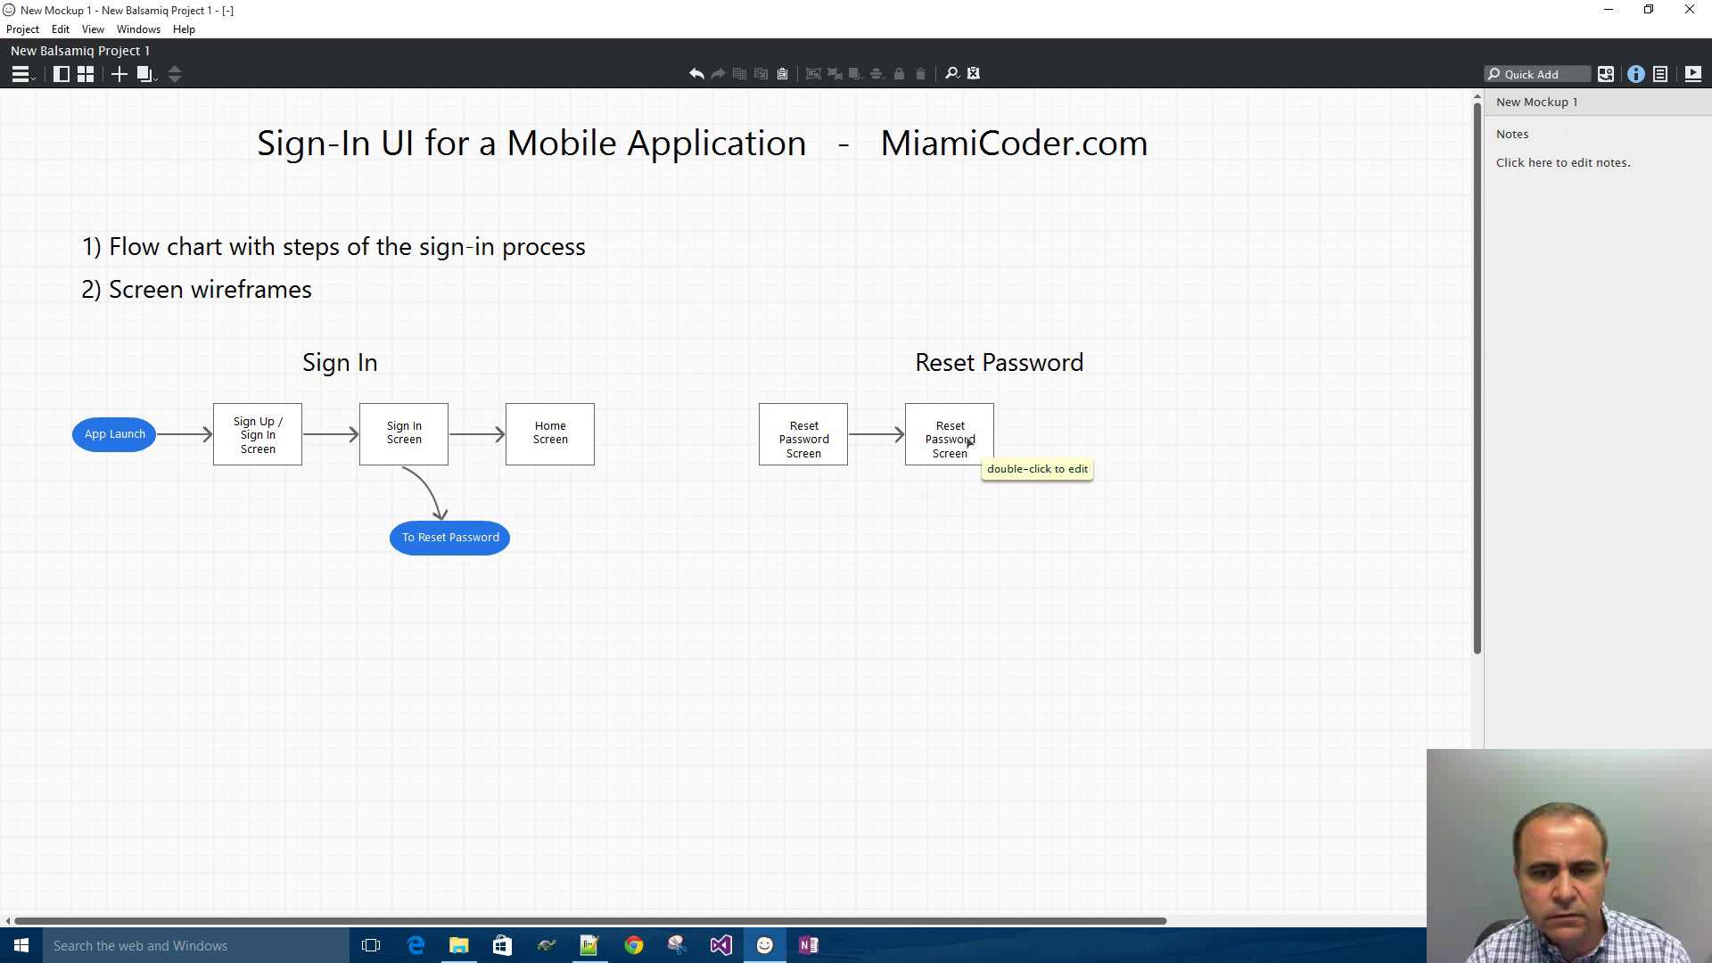
{"action": "left_click", "coordinate": [955, 444]}
{"action": "left_click_drag", "start_coordinate": [954, 439], "coordinate": [955, 438]}
{"action": "left_click", "coordinate": [1039, 416]}
{"action": "left_click", "coordinate": [954, 443]}
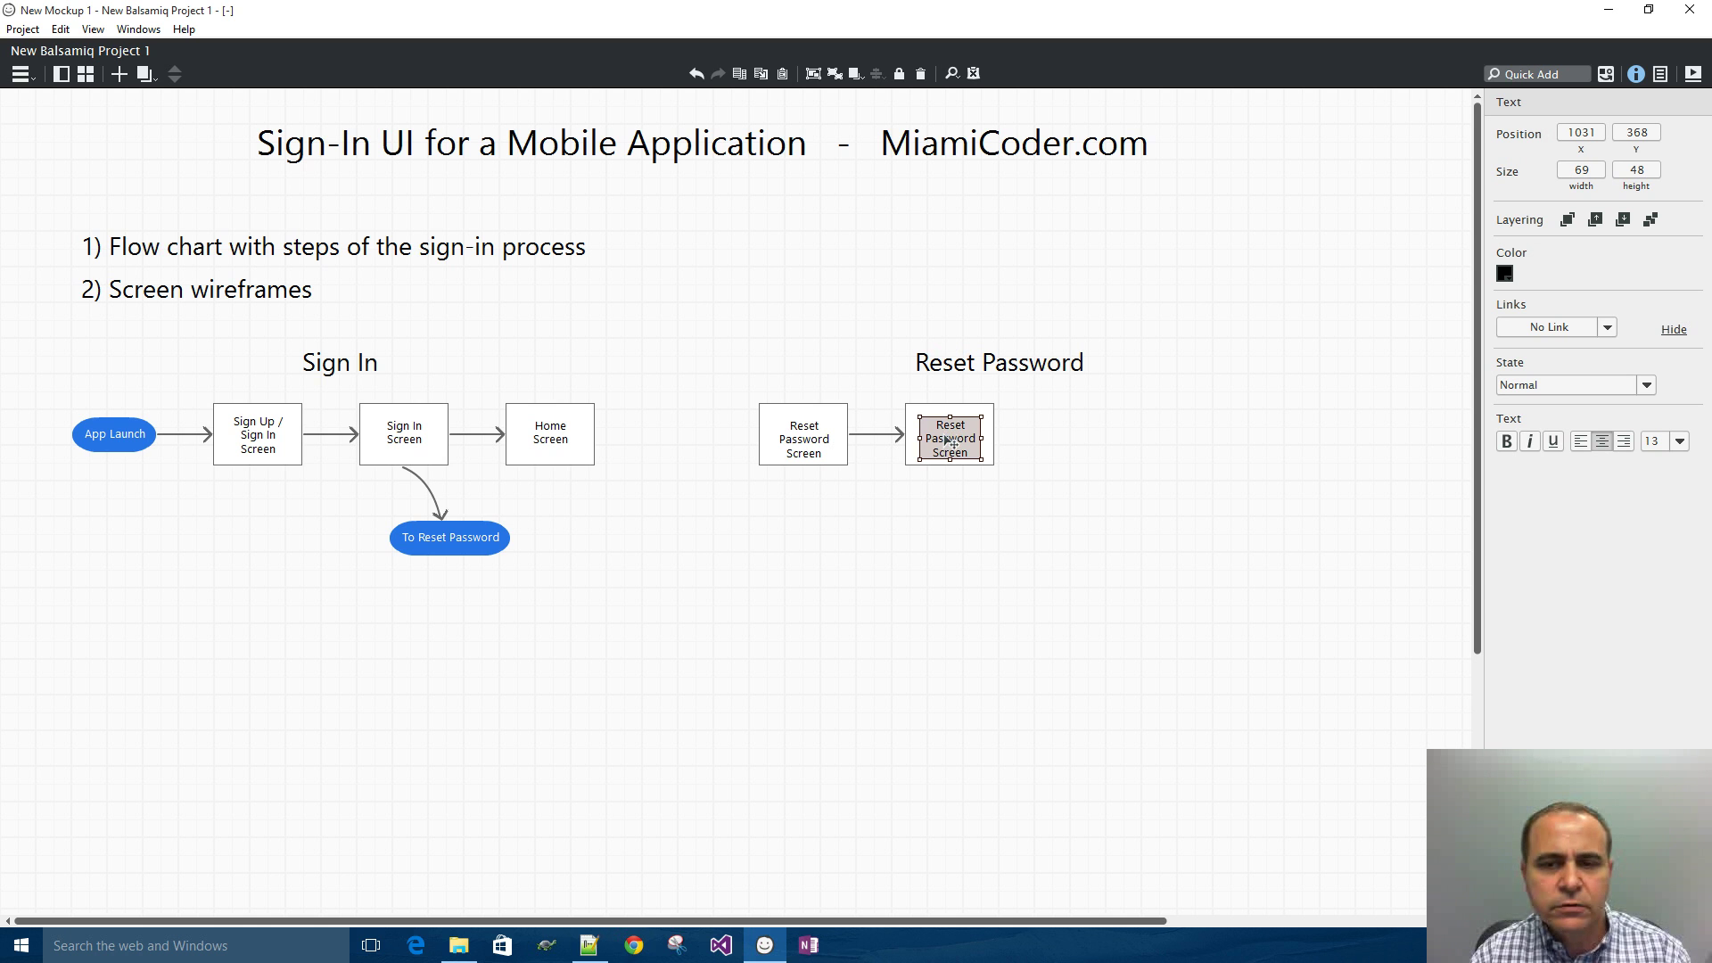
- Insert 'Code Sent' so the box reads 'Reset Password Code Sent Screen', then stretch it slightly taller
{"action": "double_click", "coordinate": [953, 441]}
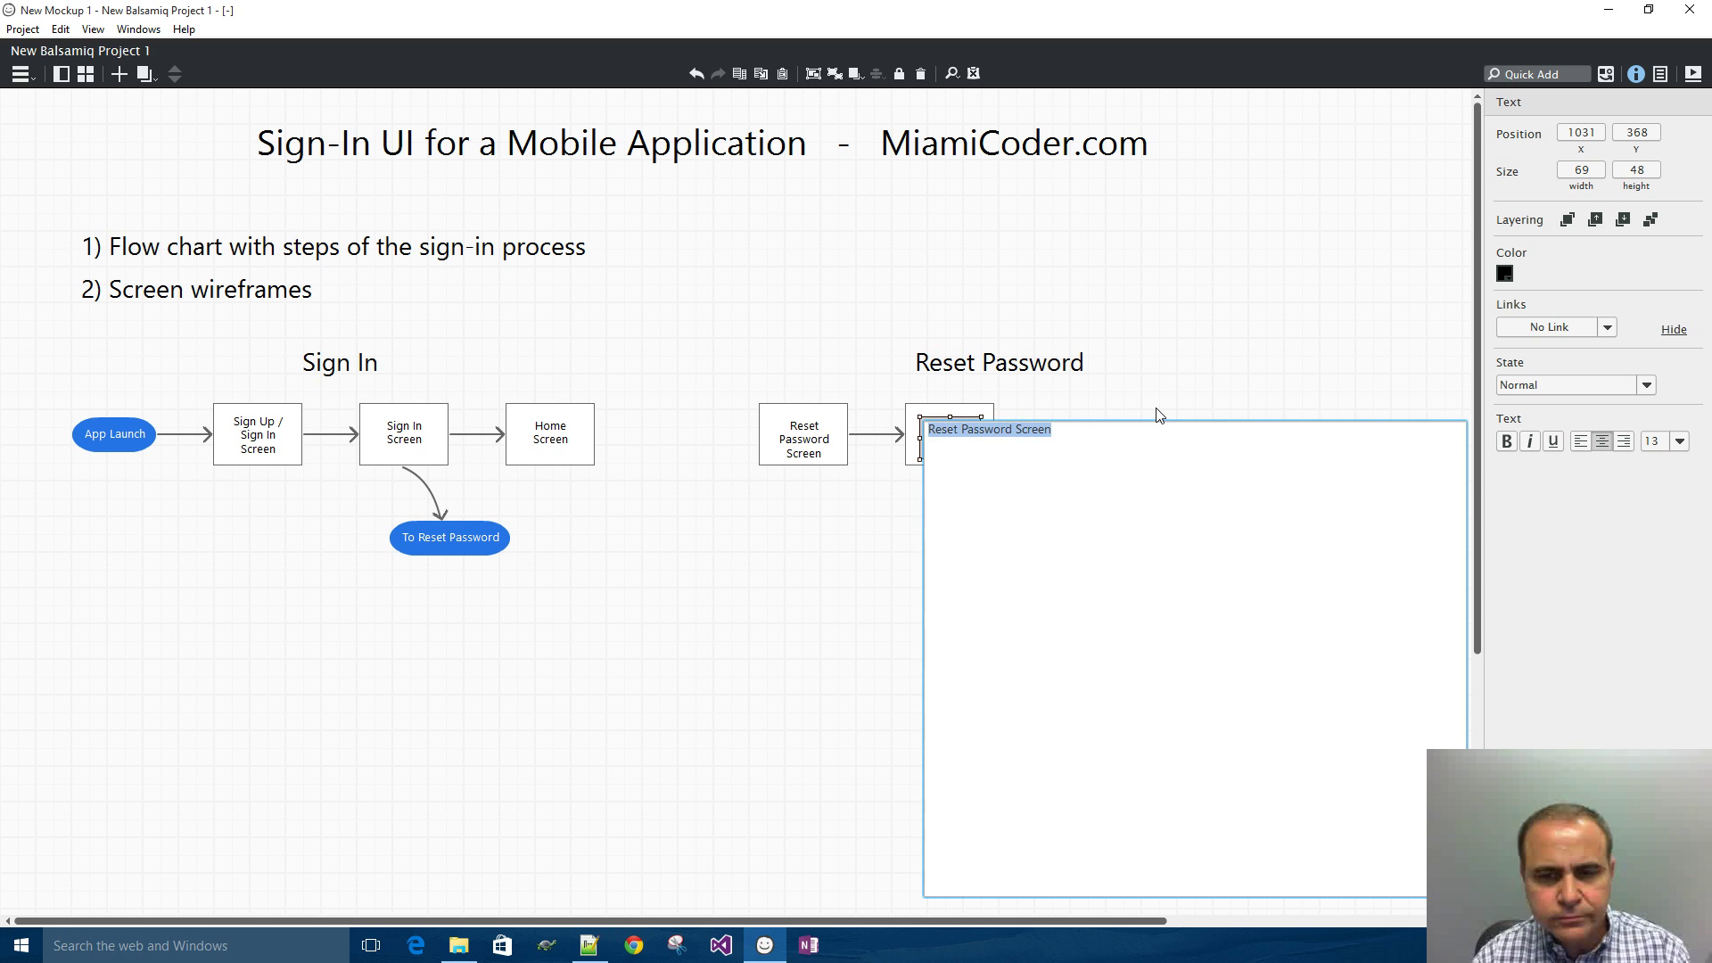
{"action": "left_click", "coordinate": [1115, 410]}
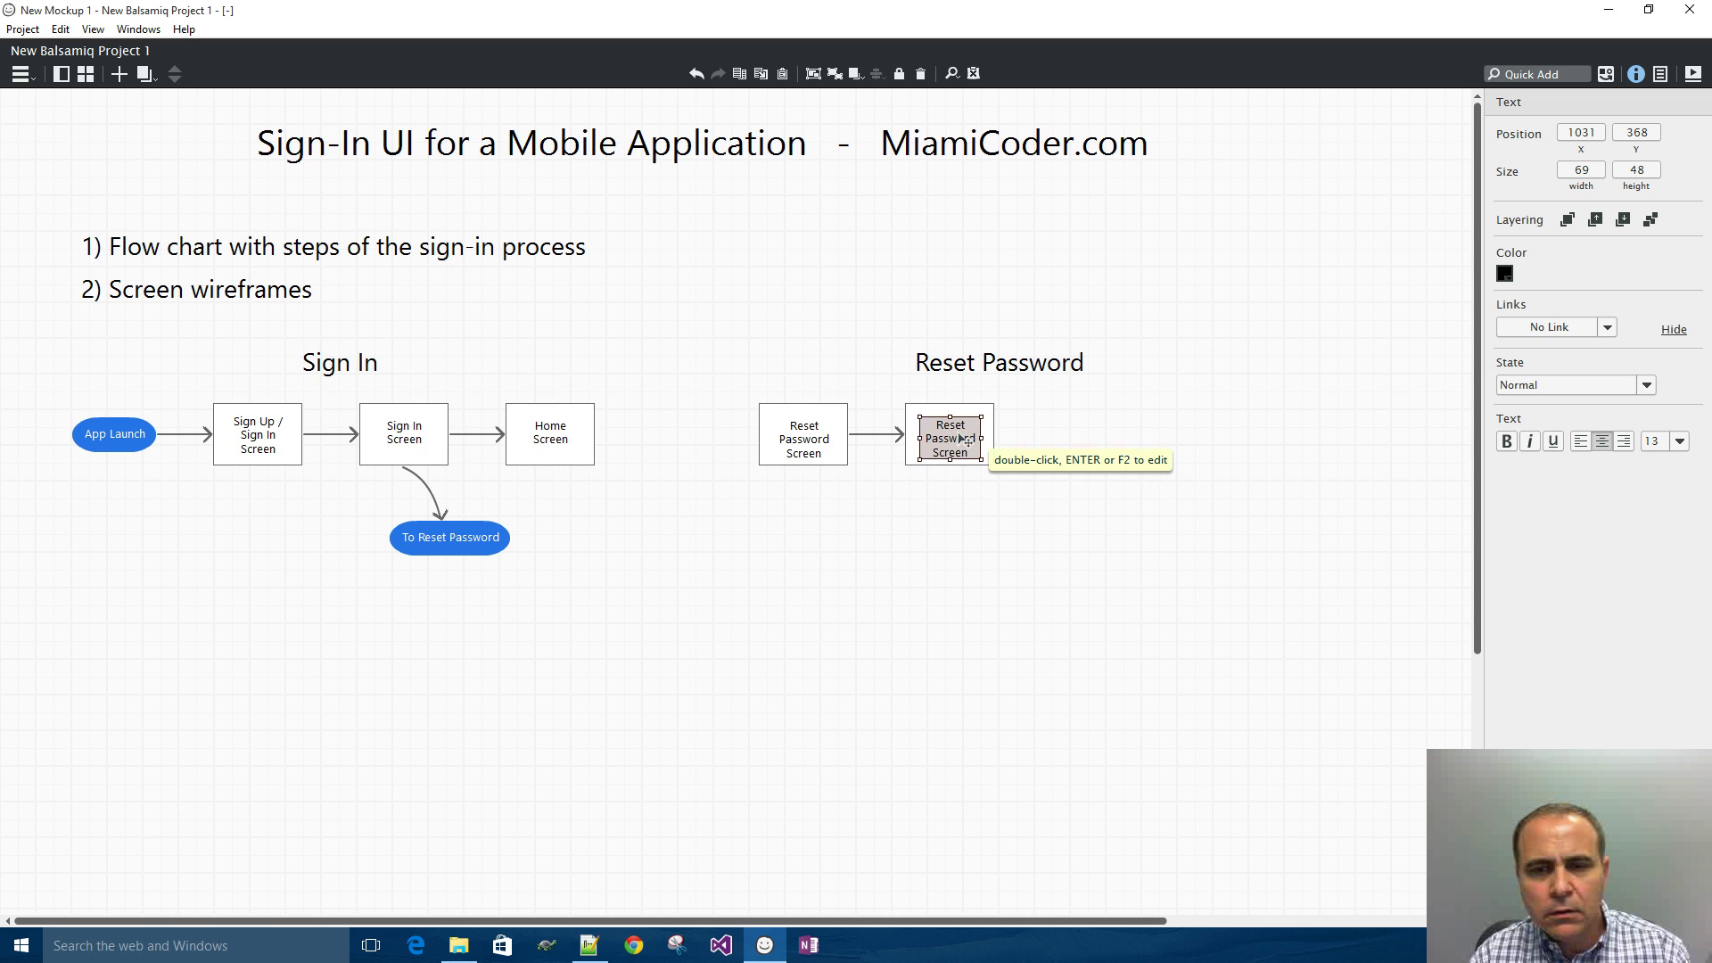
{"action": "double_click", "coordinate": [967, 439]}
{"action": "left_click", "coordinate": [1021, 428]}
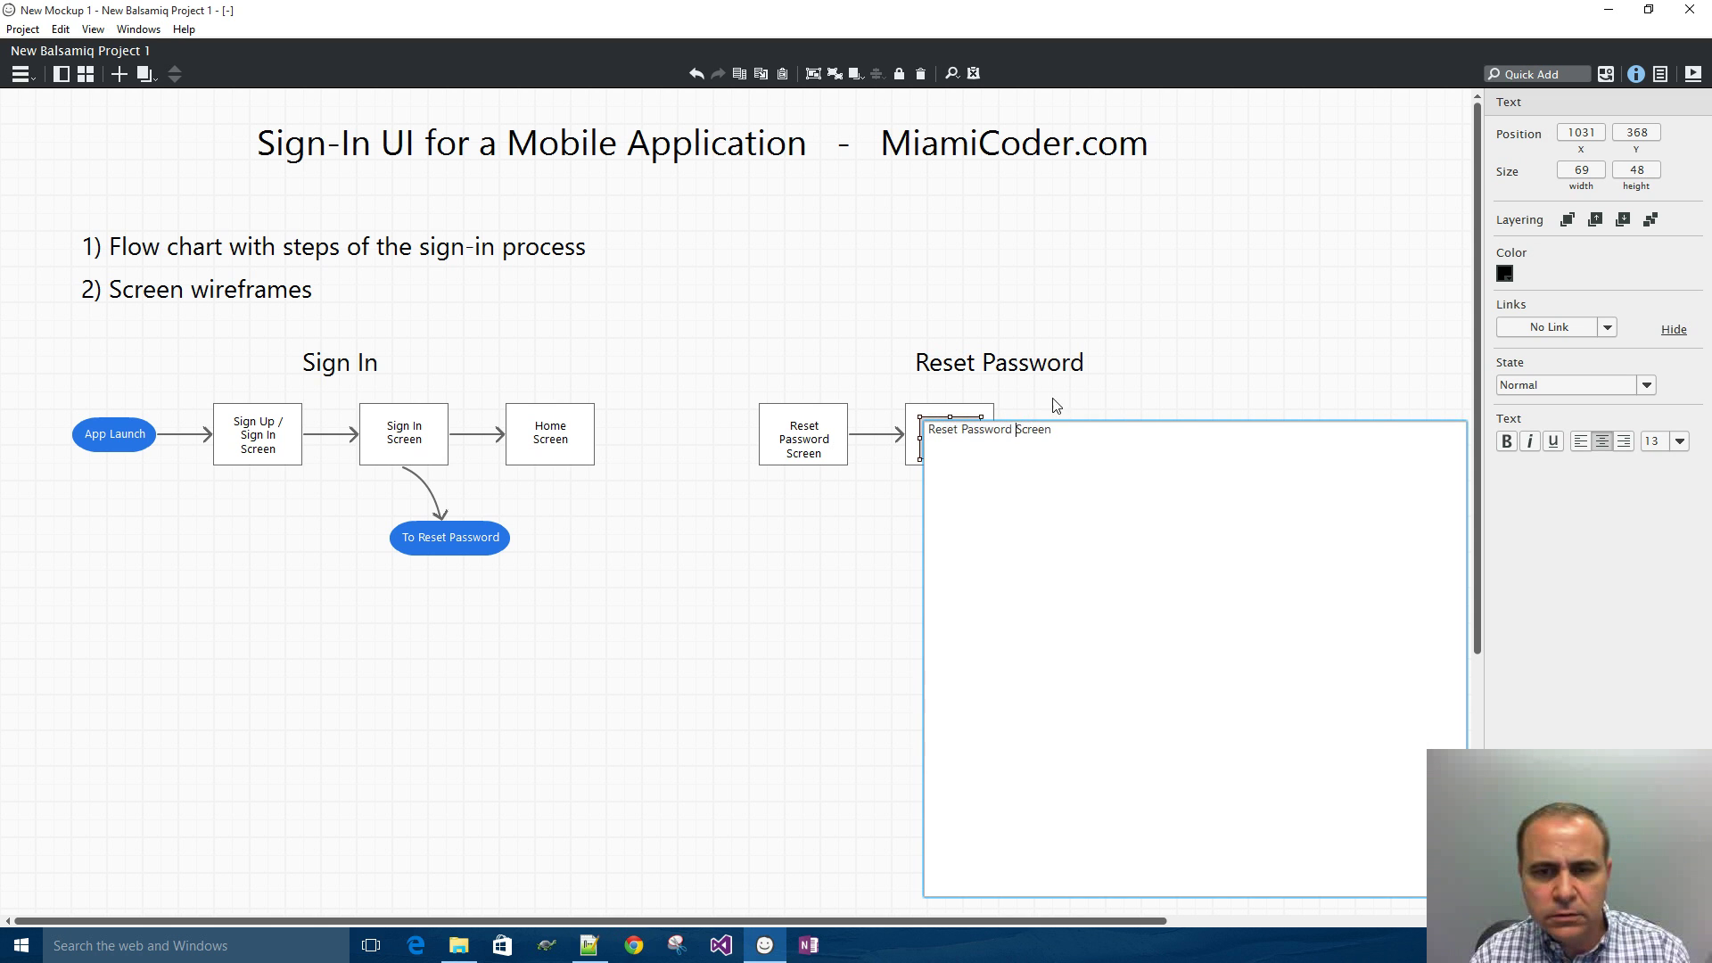
{"action": "type", "text": "Code "}
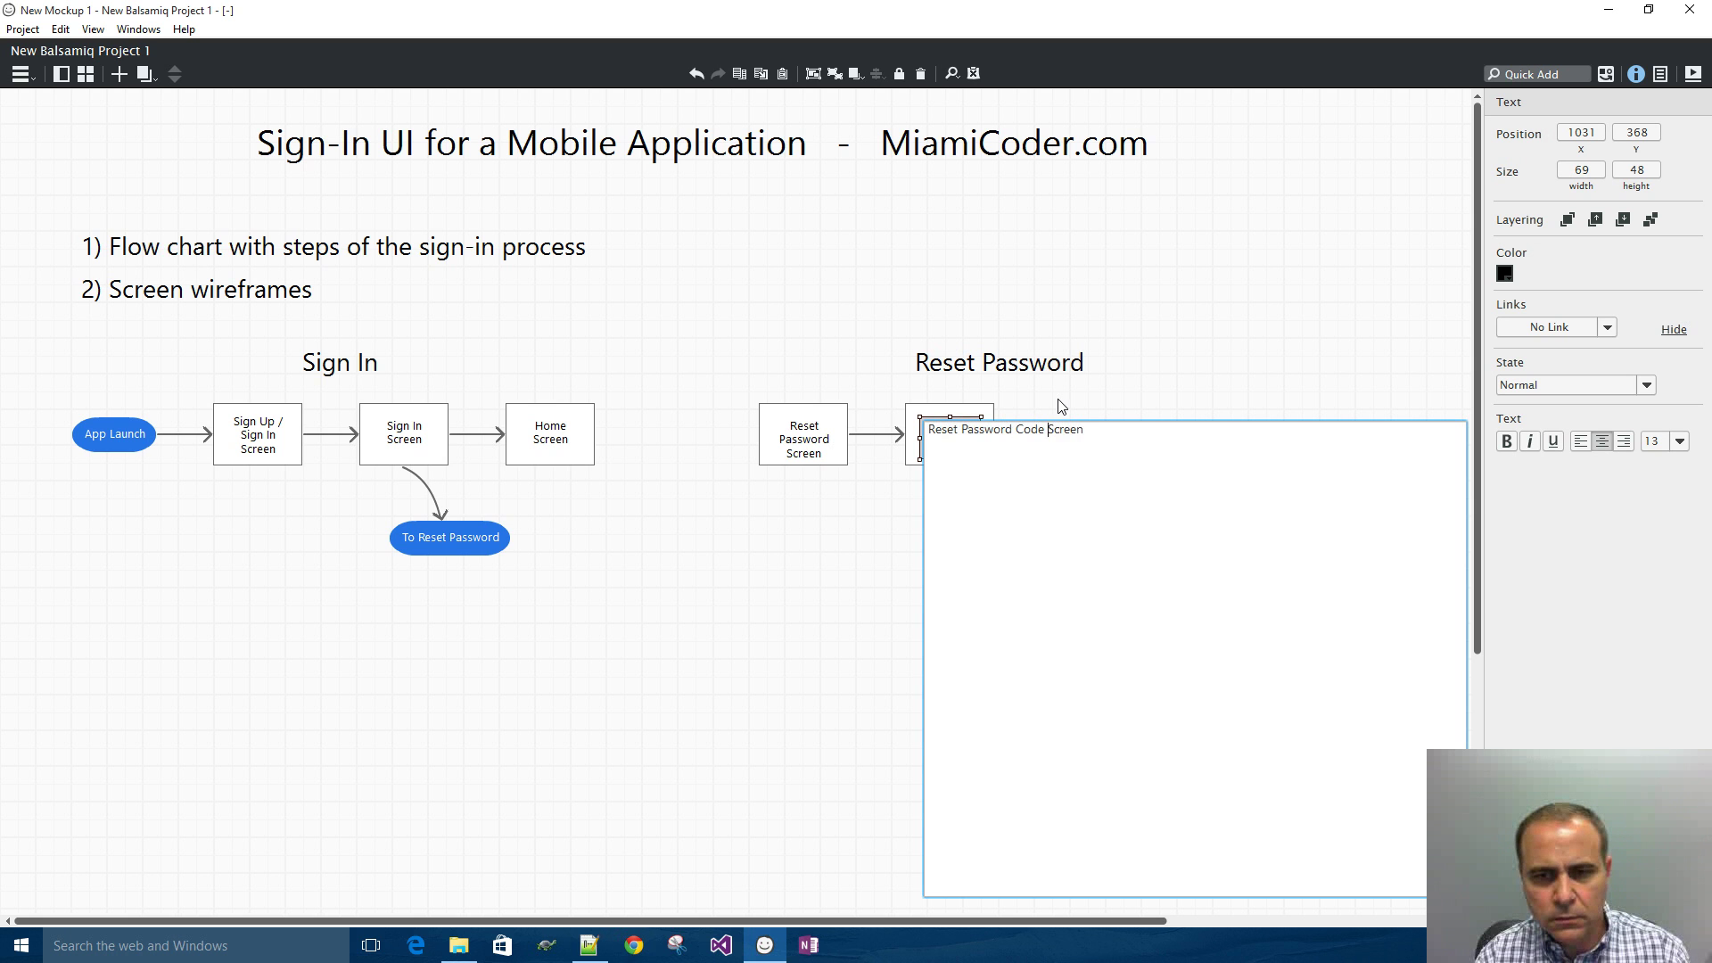
{"action": "type", "text": "Sent"}
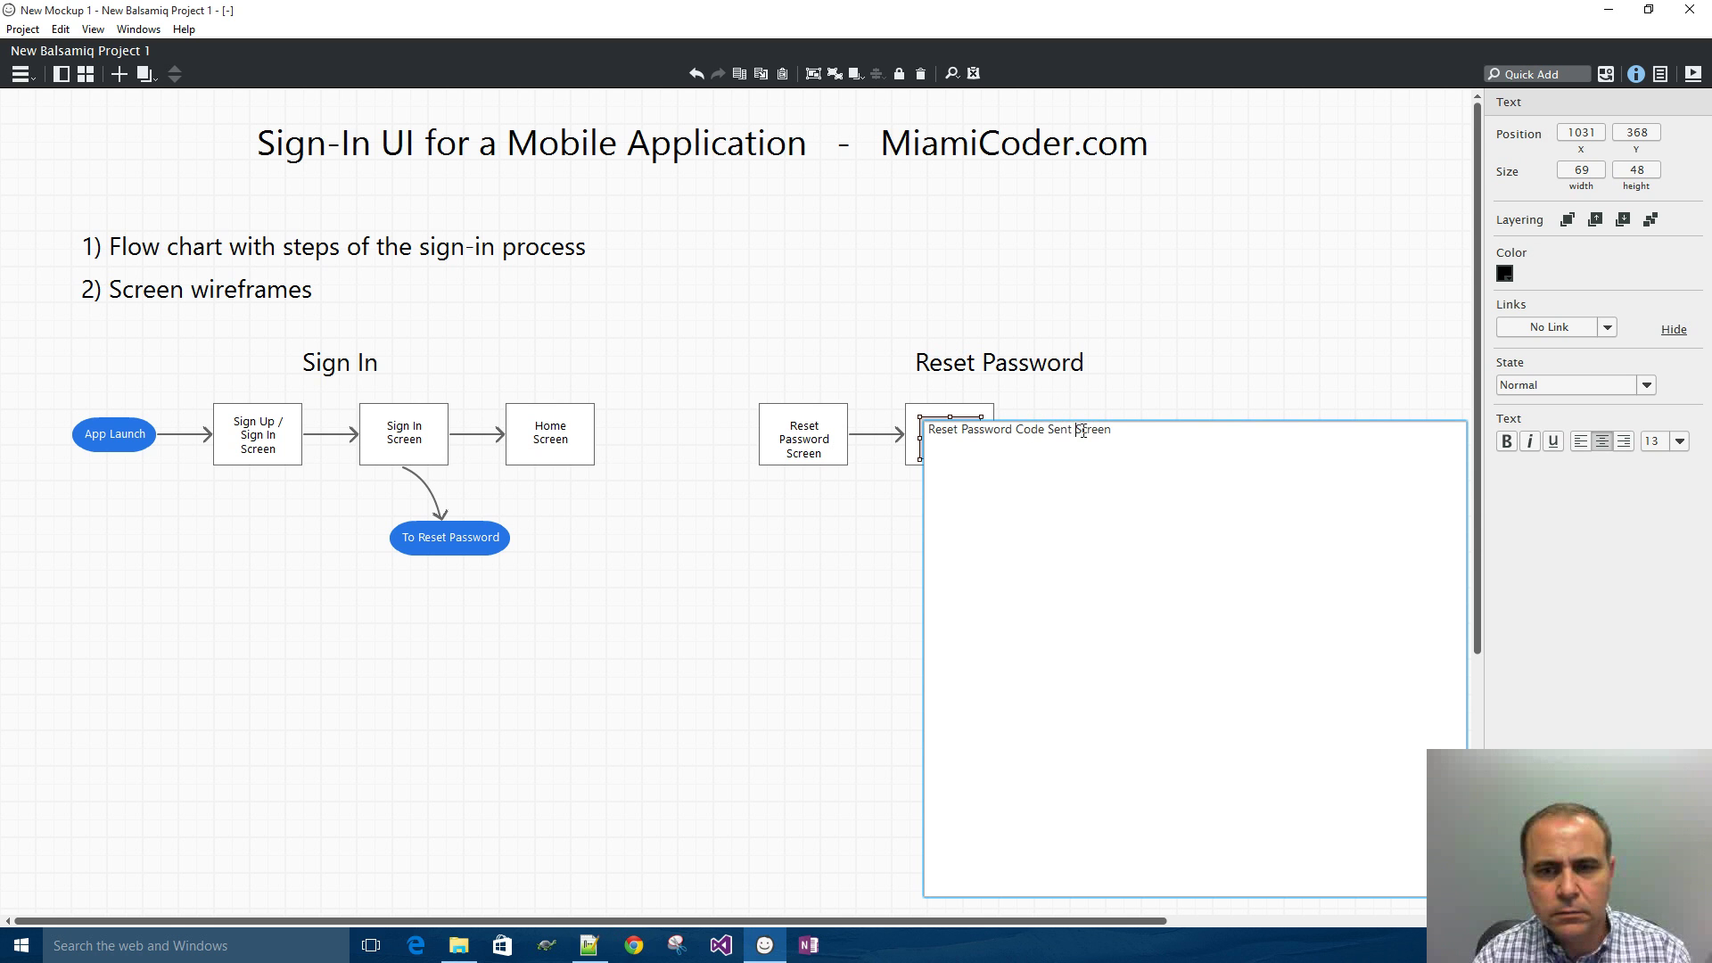
{"action": "left_click", "coordinate": [1093, 398]}
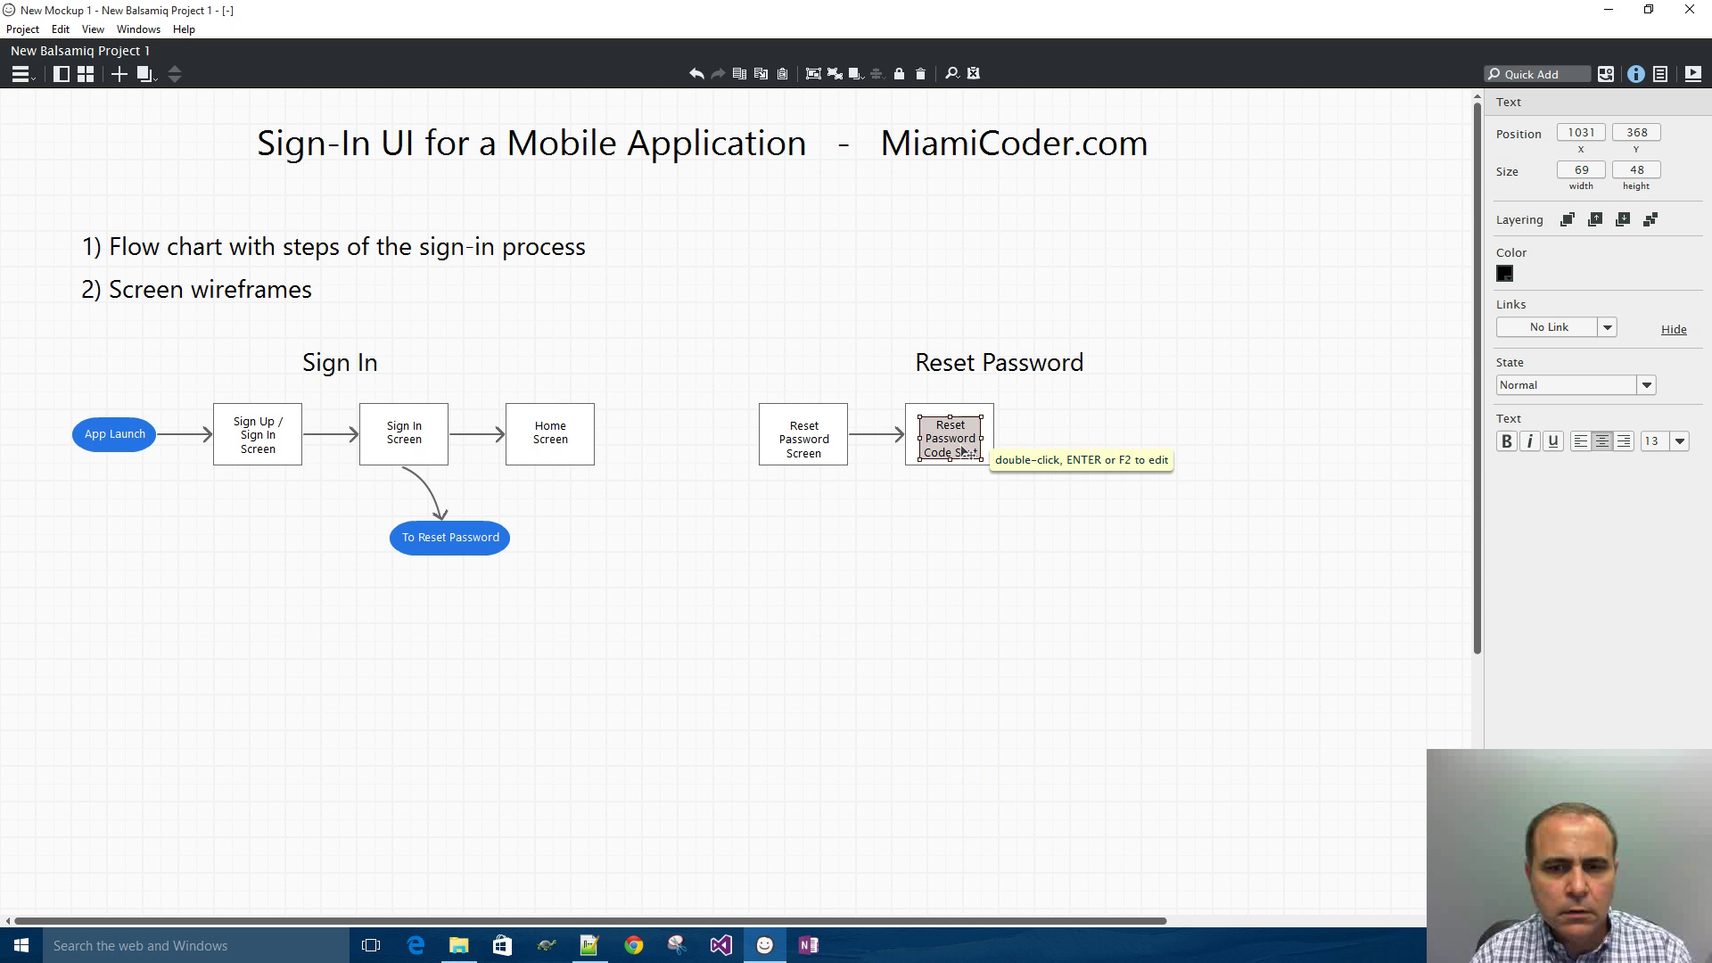
{"action": "mouse_move", "coordinate": [951, 460]}
{"action": "left_mouse_down"}
{"action": "mouse_move", "coordinate": [955, 475]}
{"action": "mouse_move", "coordinate": [958, 437]}
{"action": "left_mouse_up"}
{"action": "left_click", "coordinate": [1061, 425]}
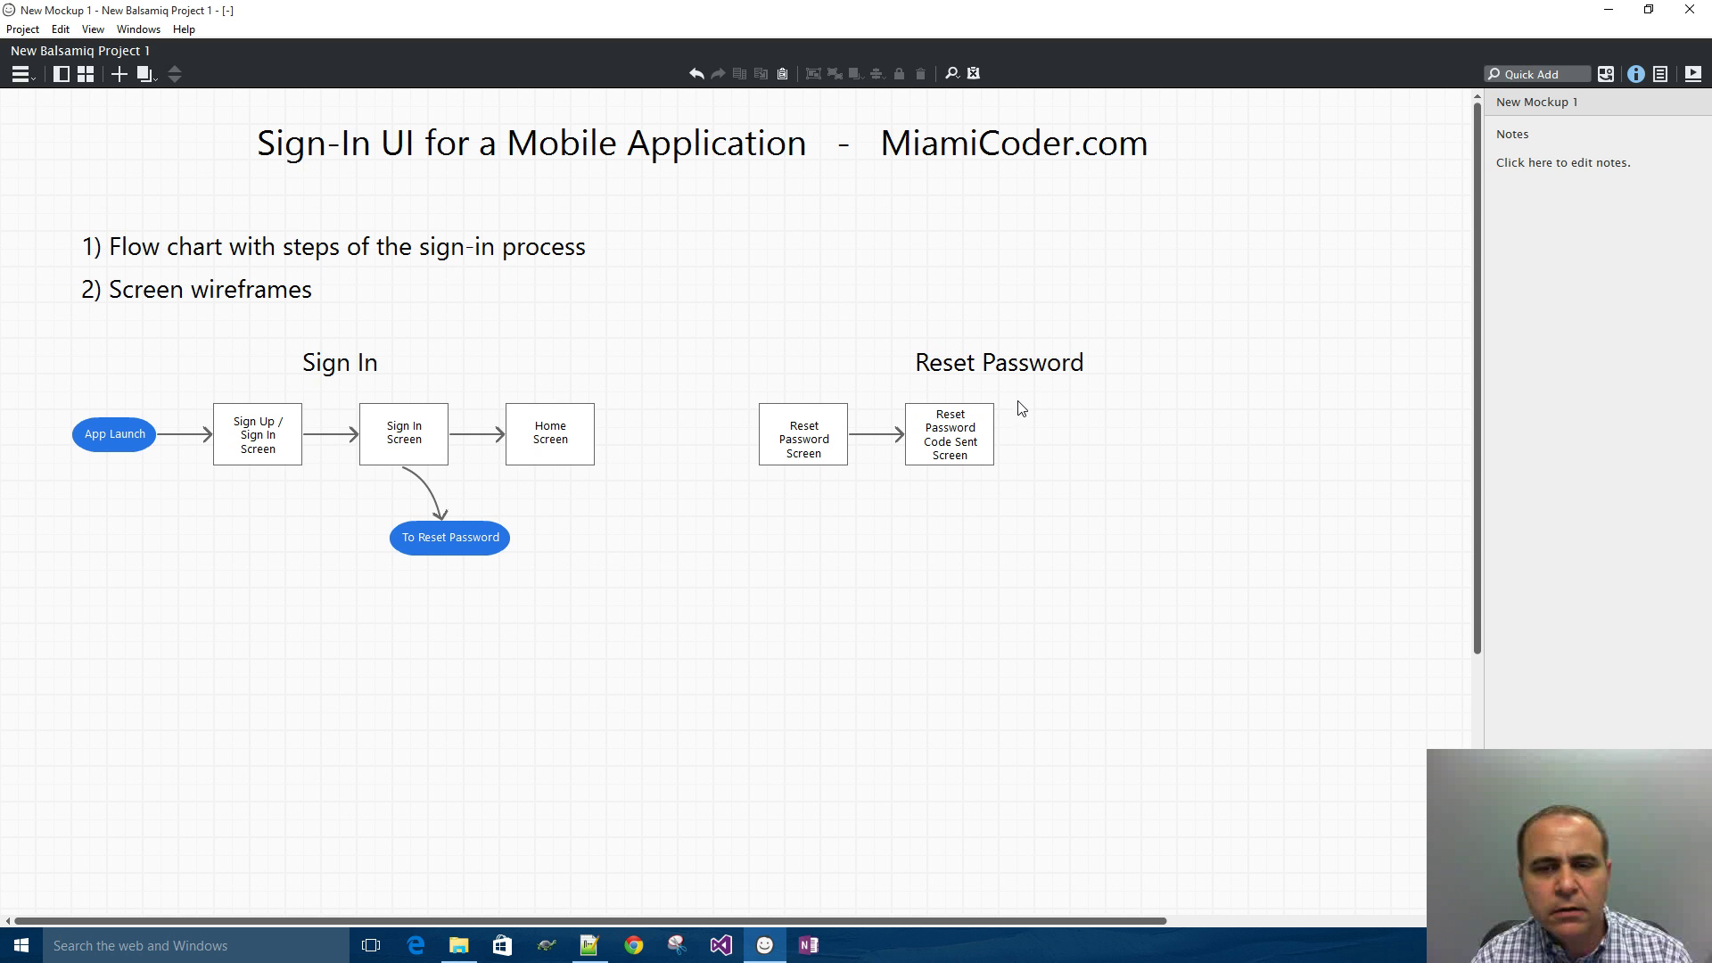
- Duplicate the Code Sent box to the right, copy the arrow between them, and align the copy
{"action": "left_click_drag", "start_coordinate": [1018, 389], "coordinate": [893, 507]}
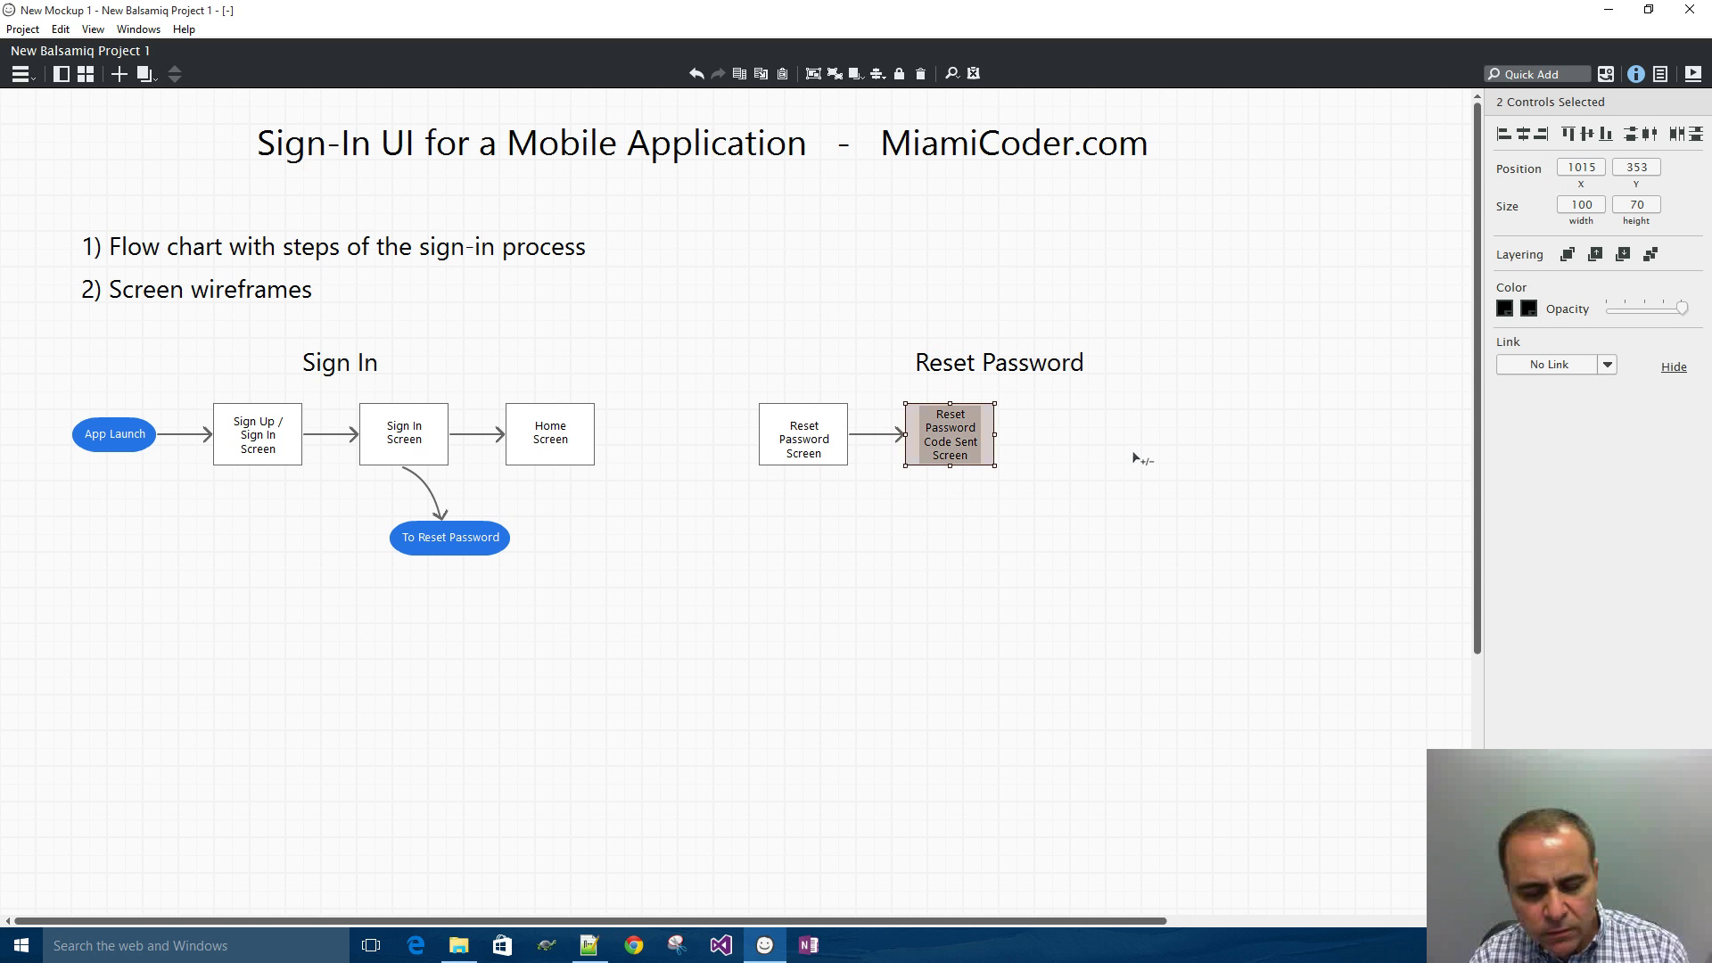
{"action": "left_click_drag", "start_coordinate": [957, 451], "coordinate": [1128, 442]}
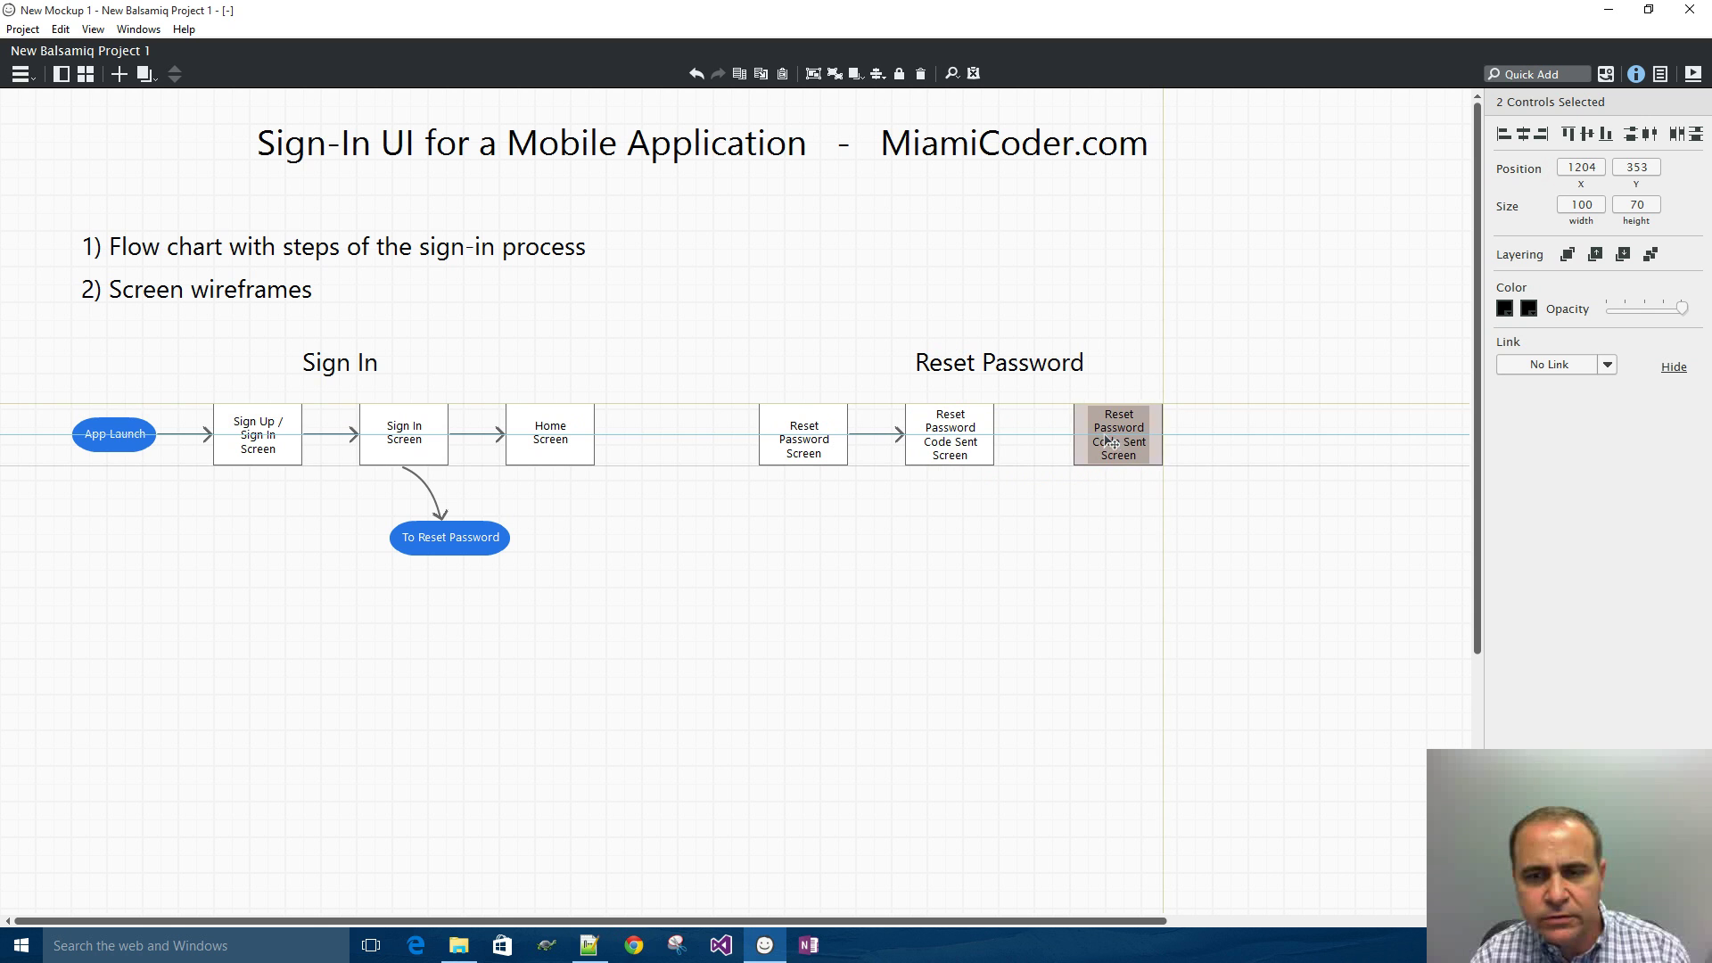
{"action": "left_click", "coordinate": [875, 435]}
{"action": "left_click_drag", "start_coordinate": [875, 438], "coordinate": [1024, 437]}
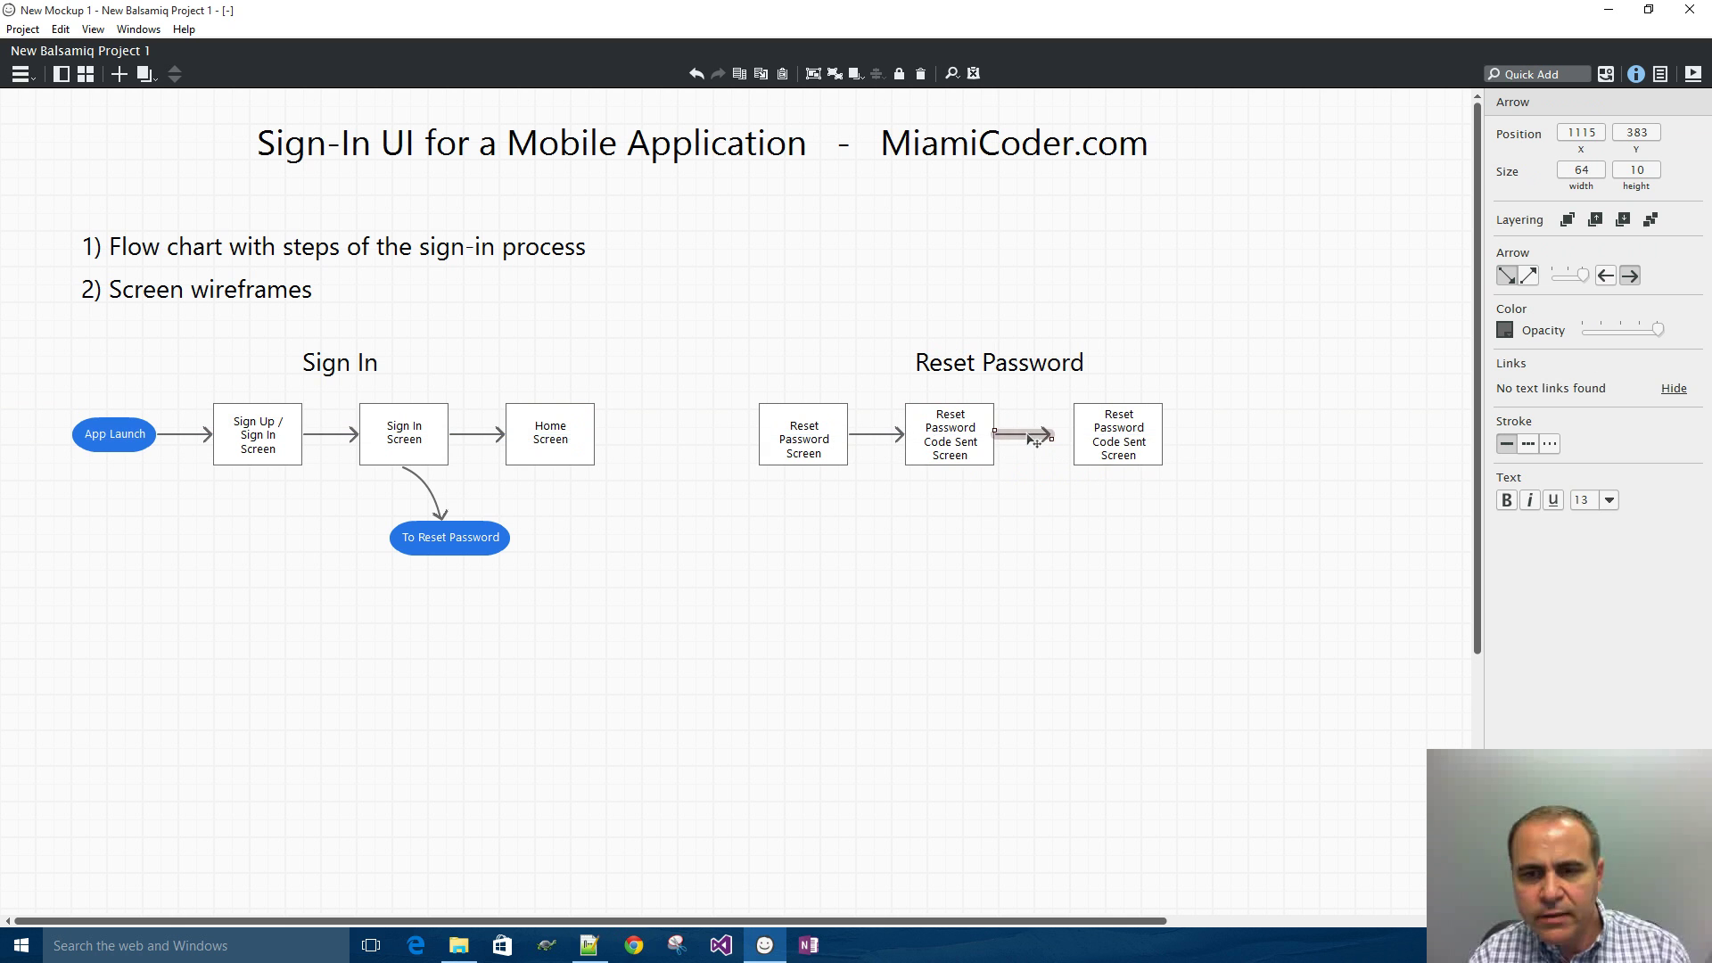
{"action": "left_click", "coordinate": [1197, 396]}
{"action": "left_click_drag", "start_coordinate": [1197, 396], "coordinate": [1057, 520]}
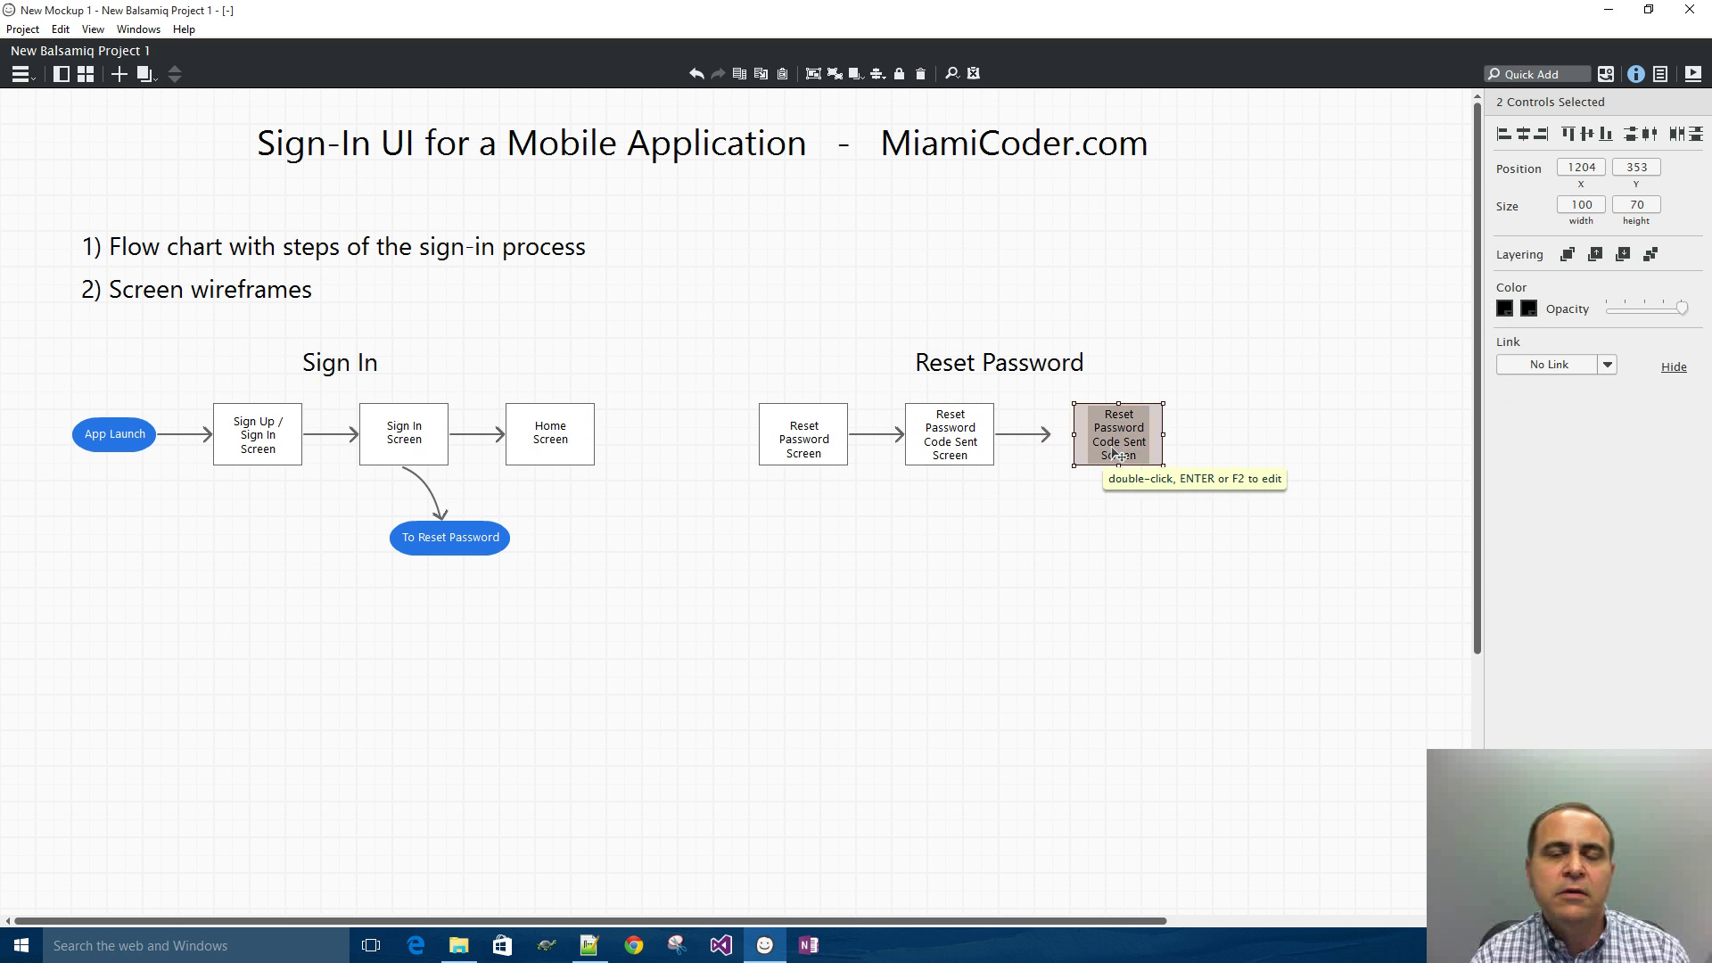
{"action": "left_click_drag", "start_coordinate": [1114, 451], "coordinate": [1092, 450]}
{"action": "left_click", "coordinate": [1135, 379]}
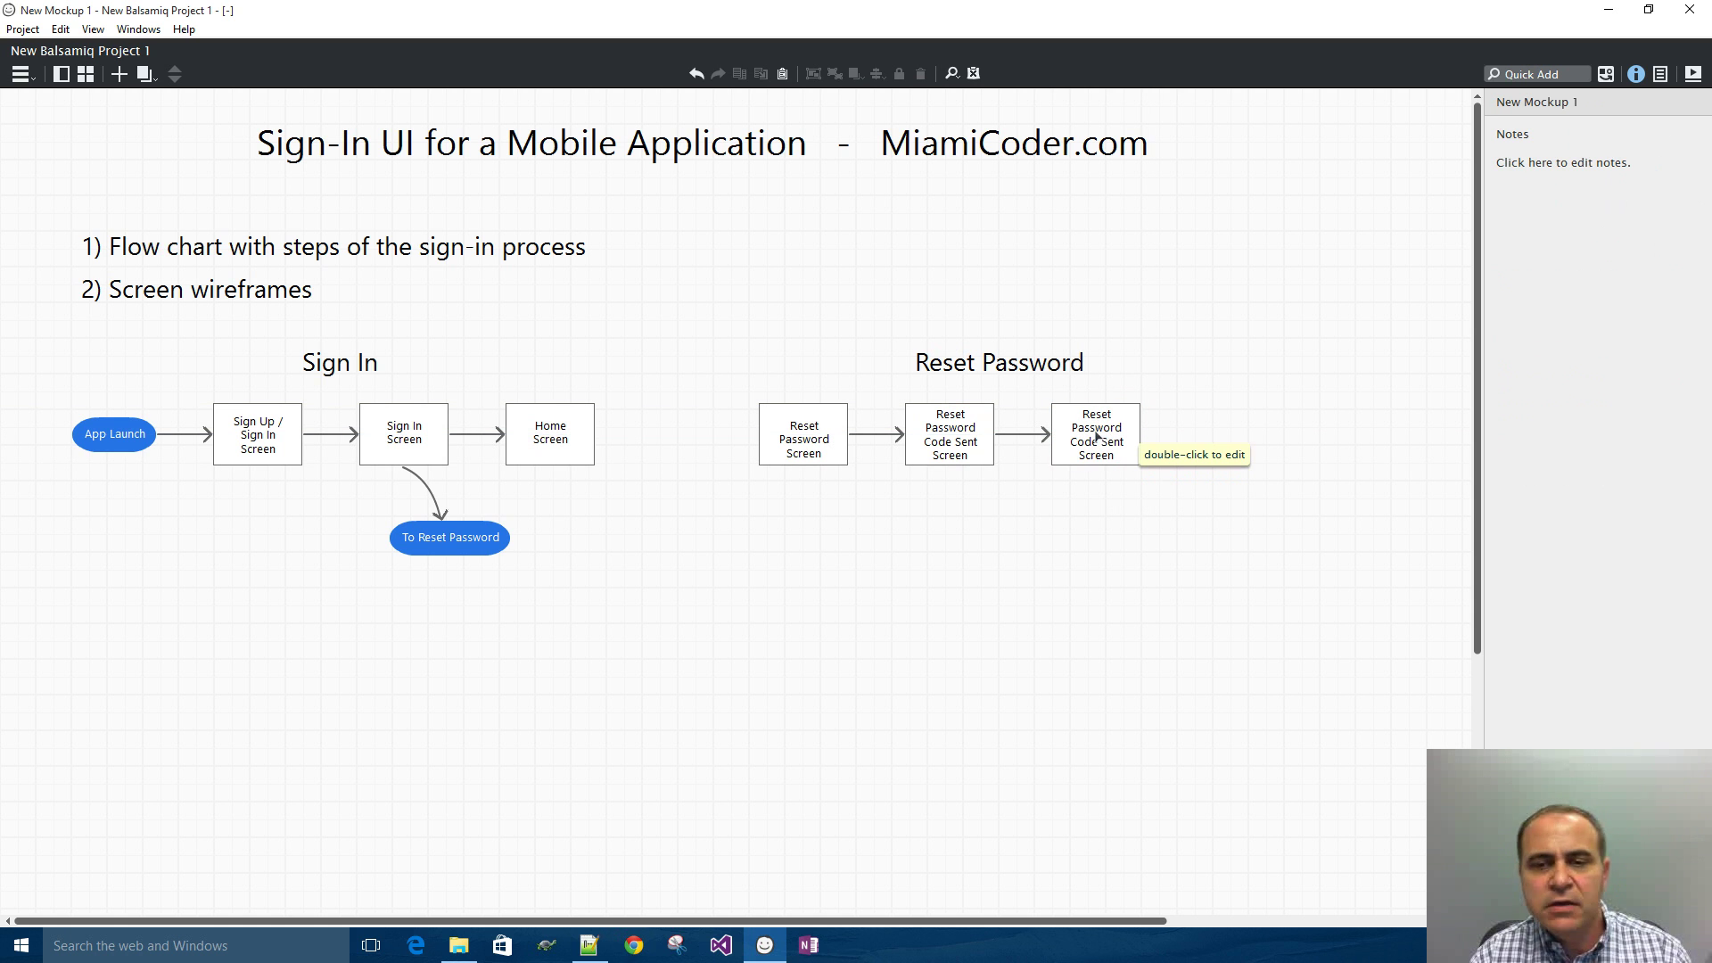
- Relabel the third box 'Enter Password Reset Code Screen', fixing the 'PAssword' typo
{"action": "double_click", "coordinate": [1097, 435]}
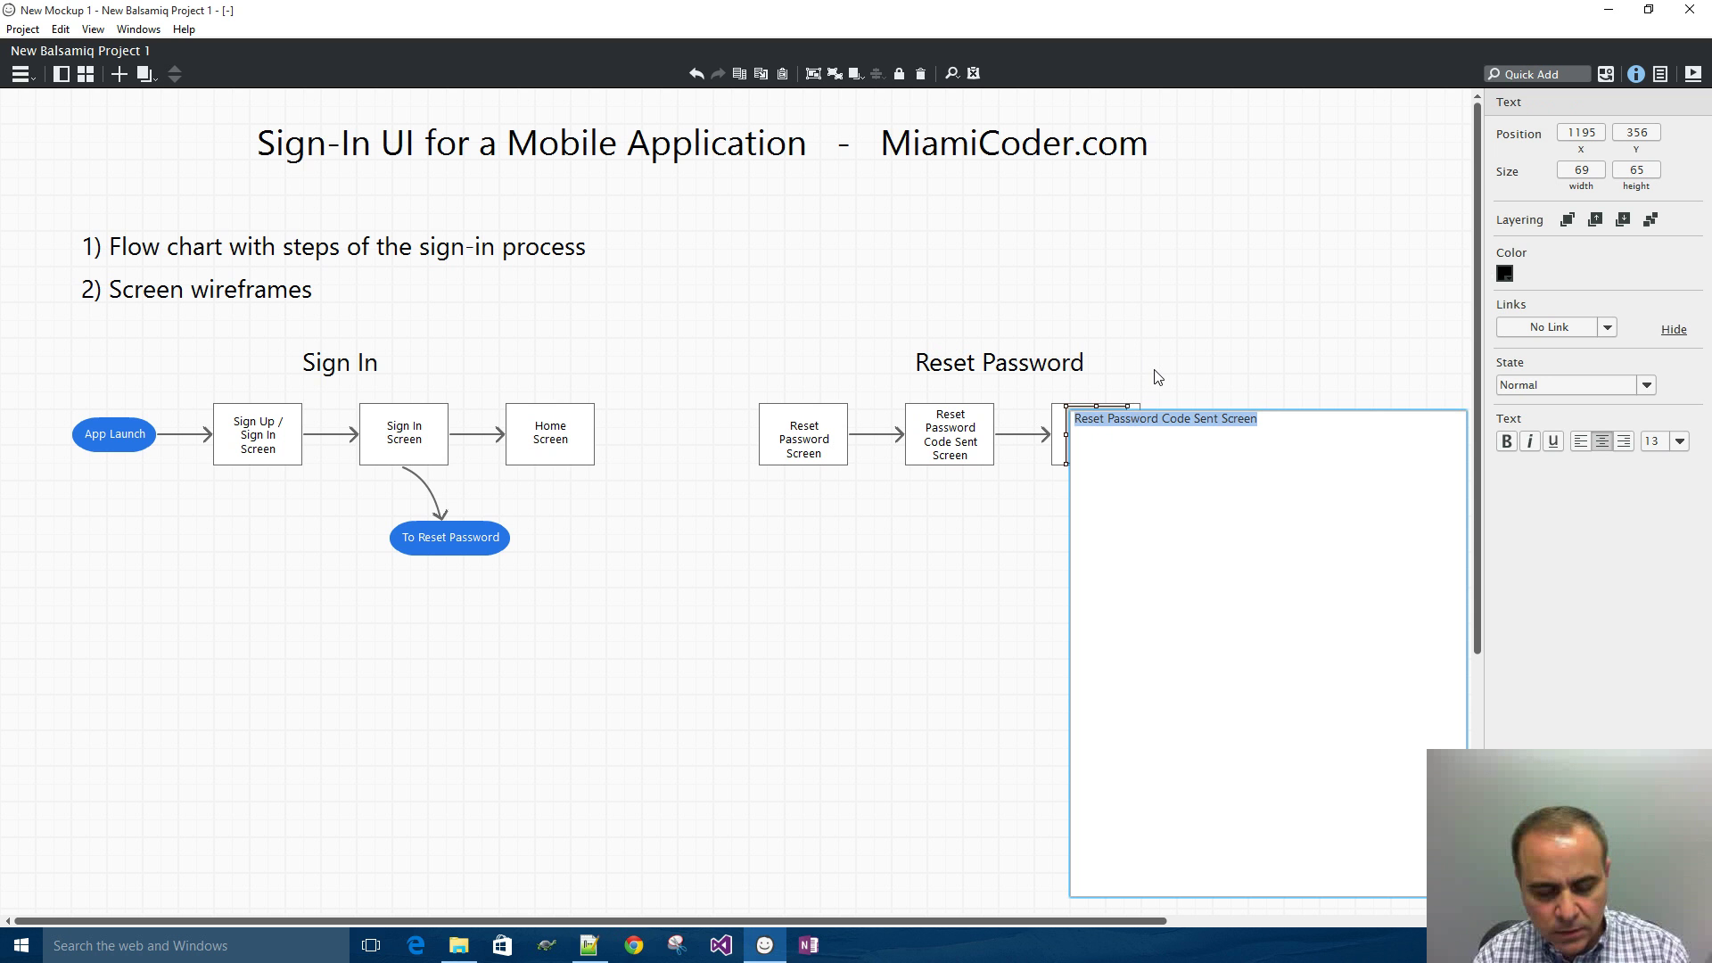
{"action": "type", "text": "En"}
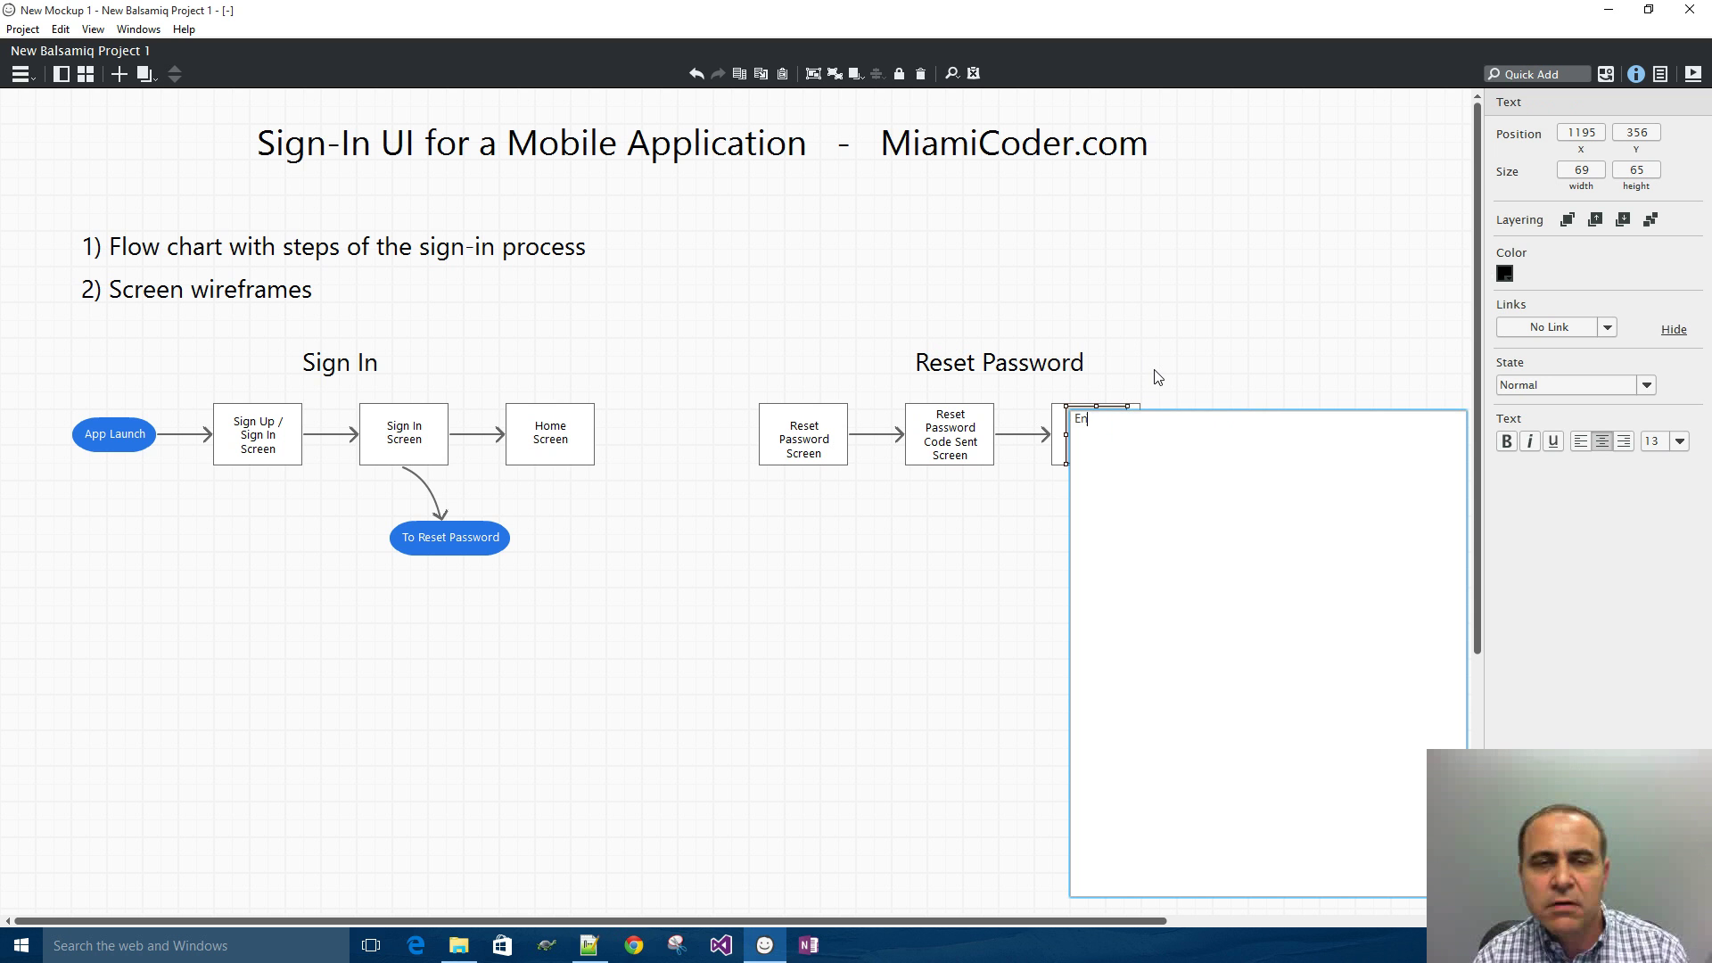
{"action": "type", "text": "ter"}
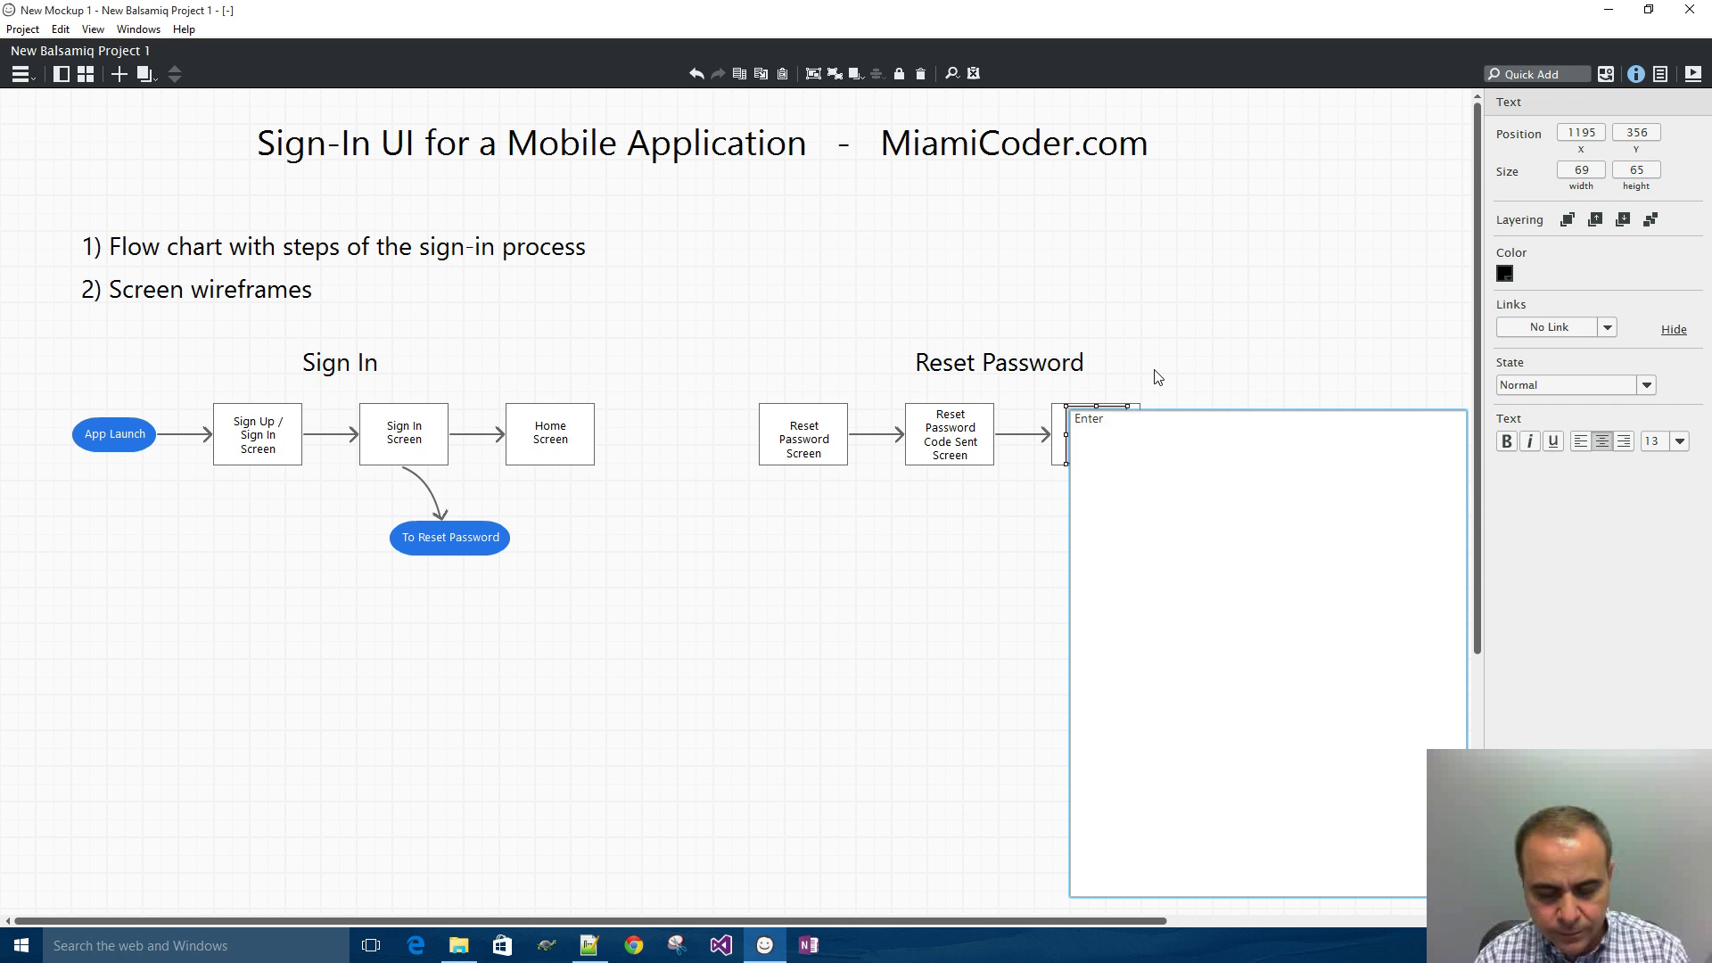
{"action": "type", "text": " PAssword"}
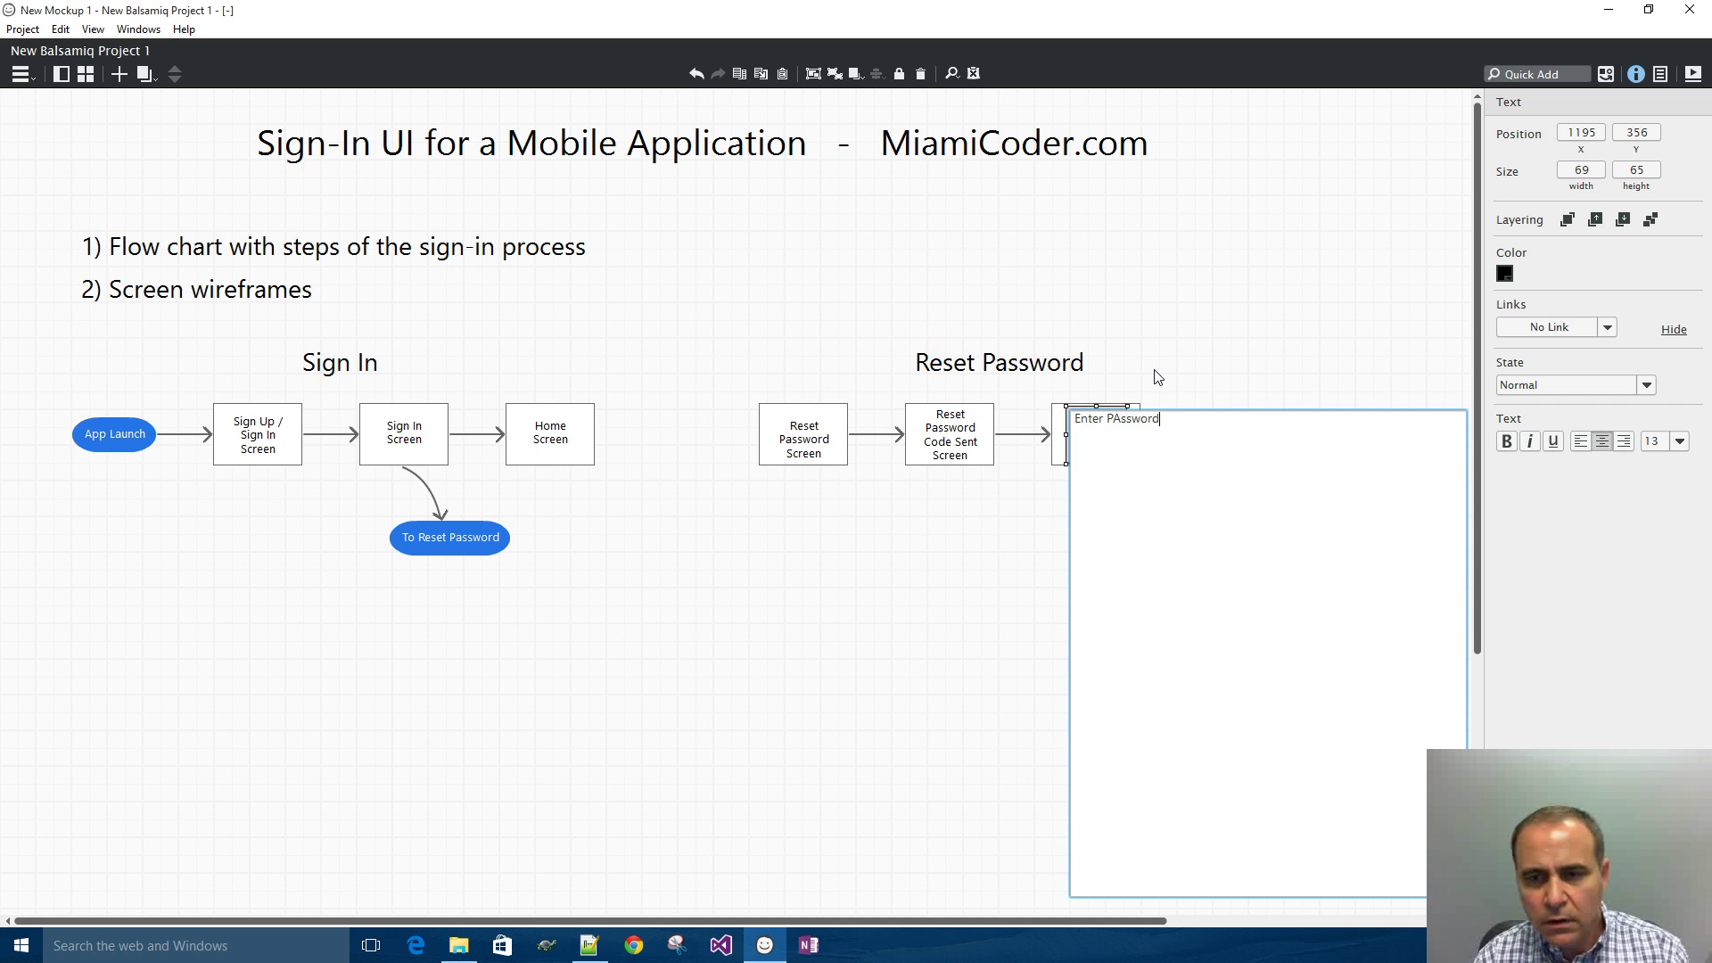
{"action": "left_click_drag", "start_coordinate": [1113, 419], "coordinate": [1122, 419]}
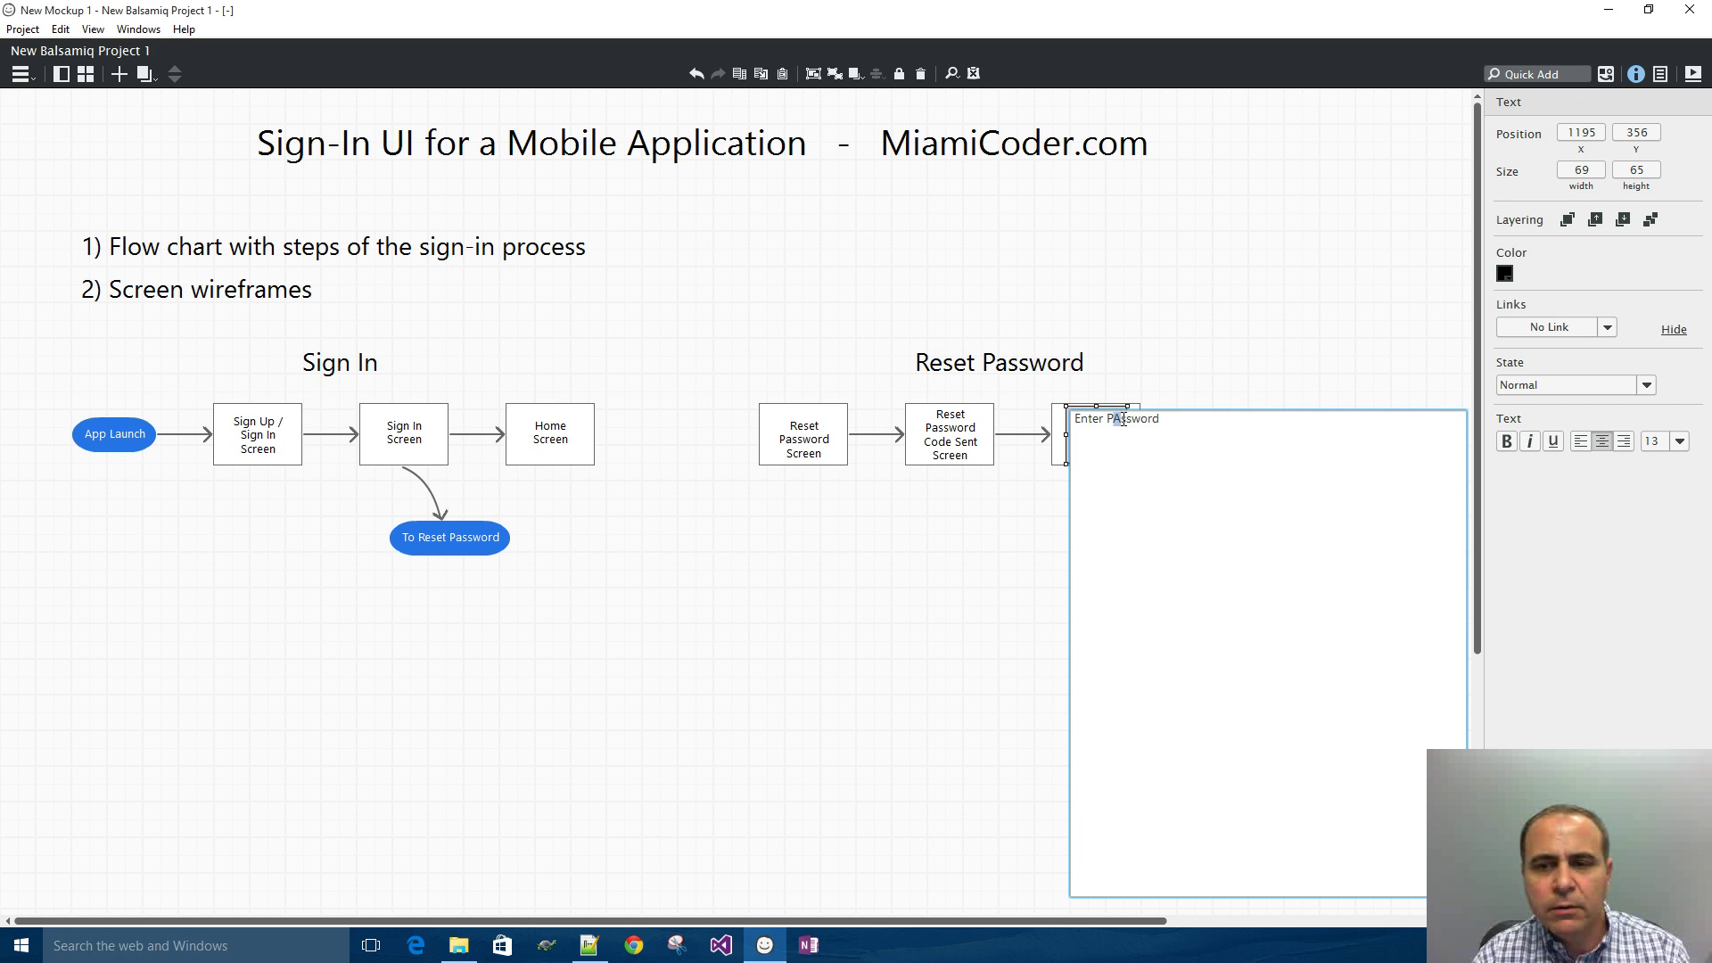
{"action": "type", "text": "assword "}
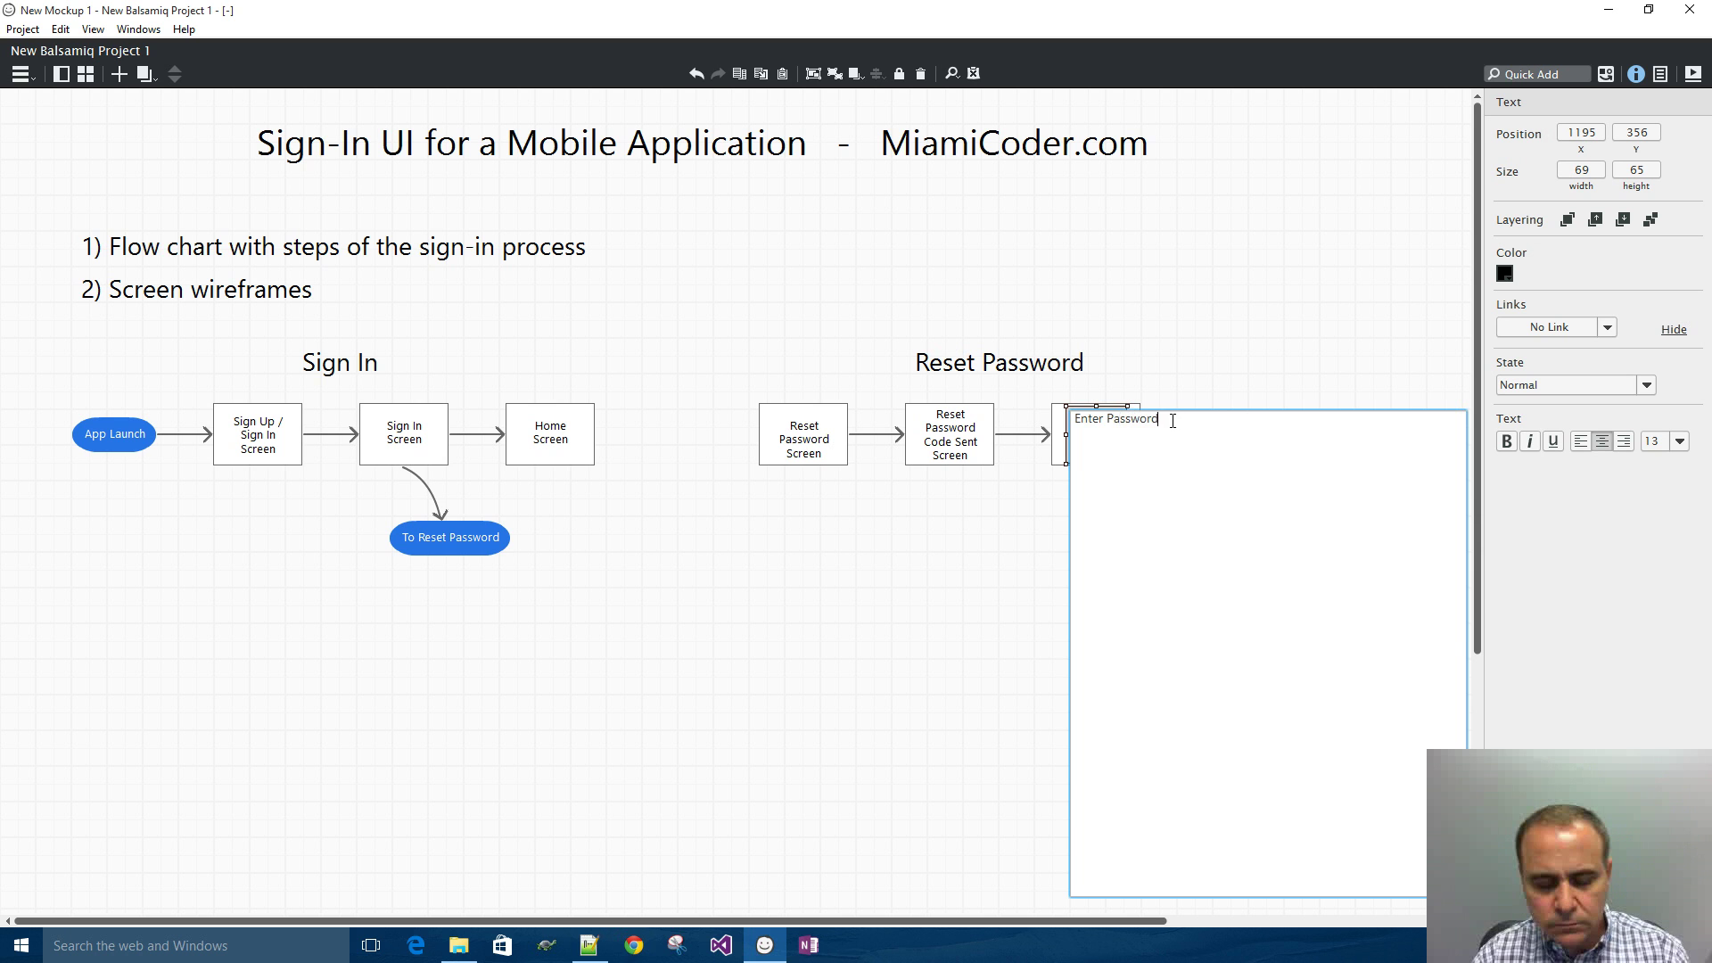
{"action": "type", "text": "Reset "}
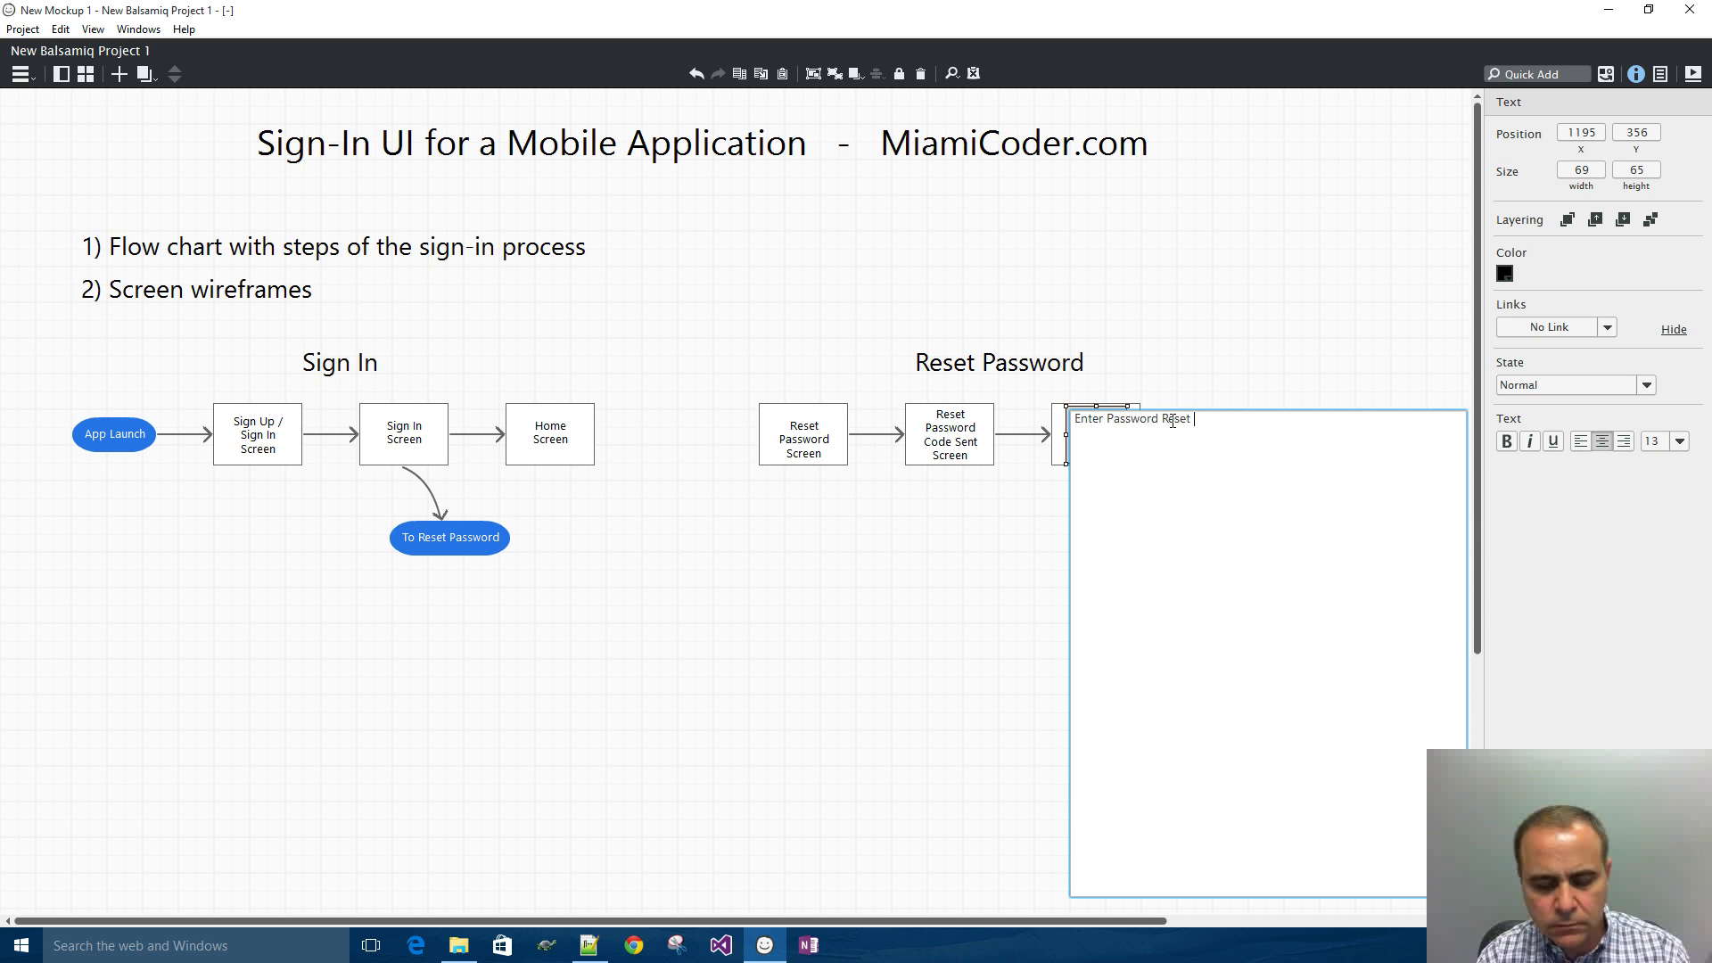
{"action": "type", "text": "Code Screen"}
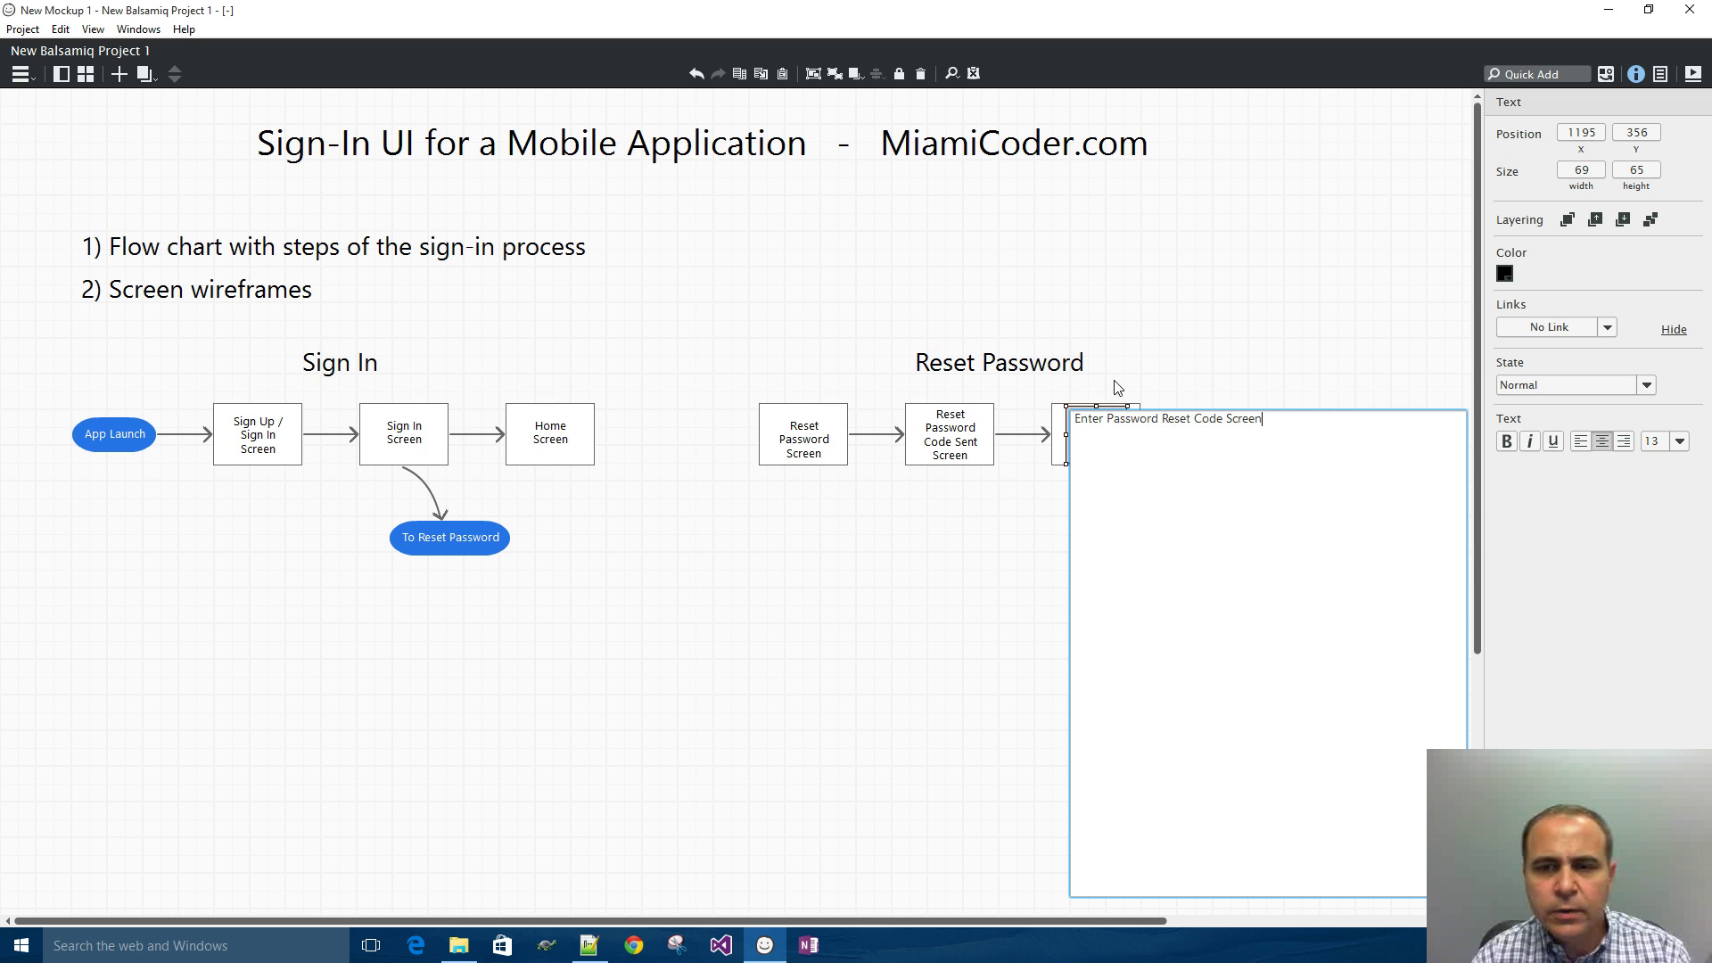
{"action": "key", "text": "Return"}
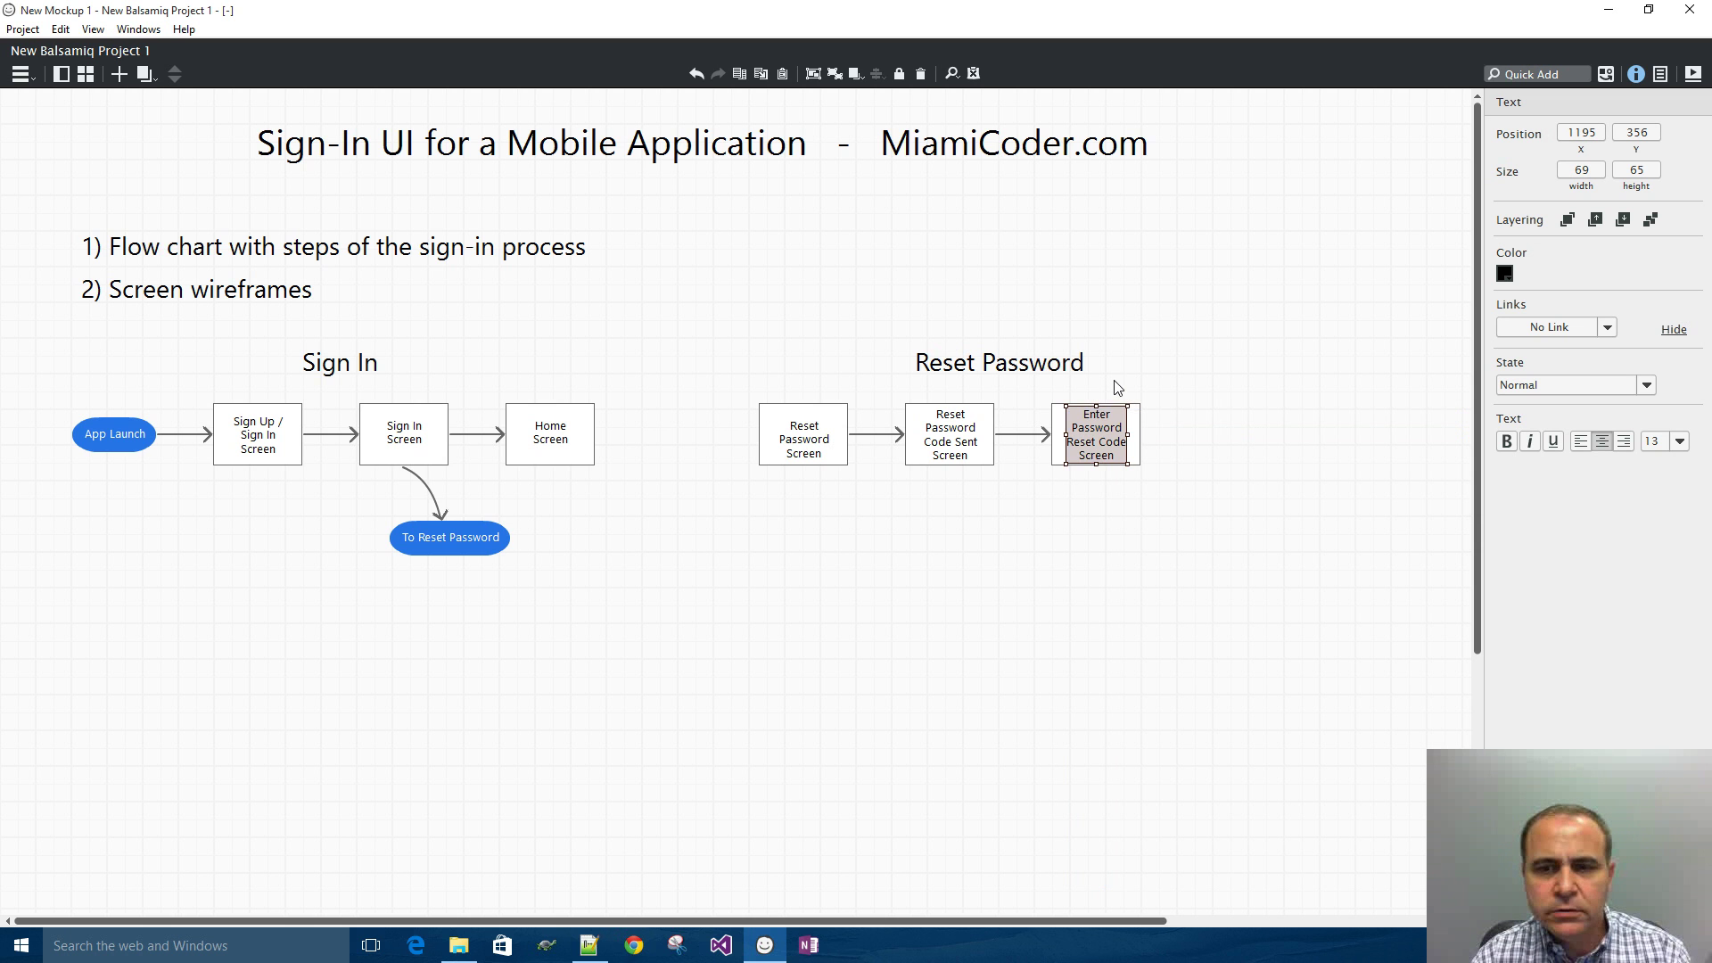
{"action": "left_click", "coordinate": [1181, 443]}
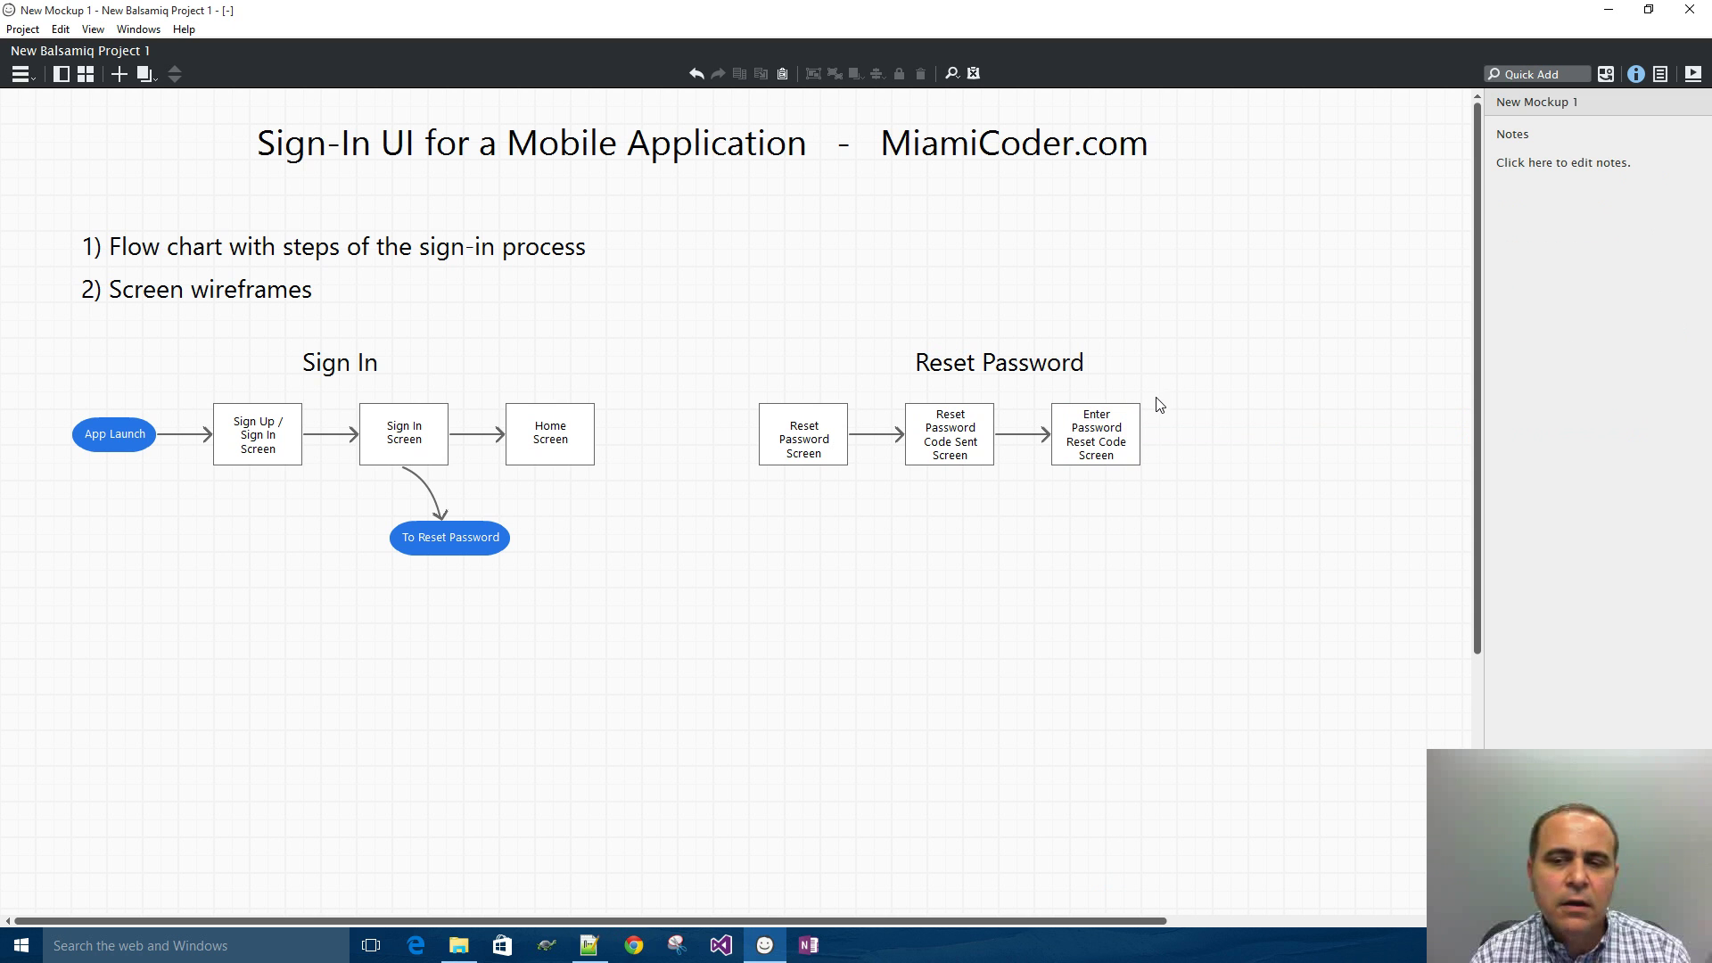
- Duplicate the last arrow and box further to the right
{"action": "left_click_drag", "start_coordinate": [1175, 382], "coordinate": [998, 522]}
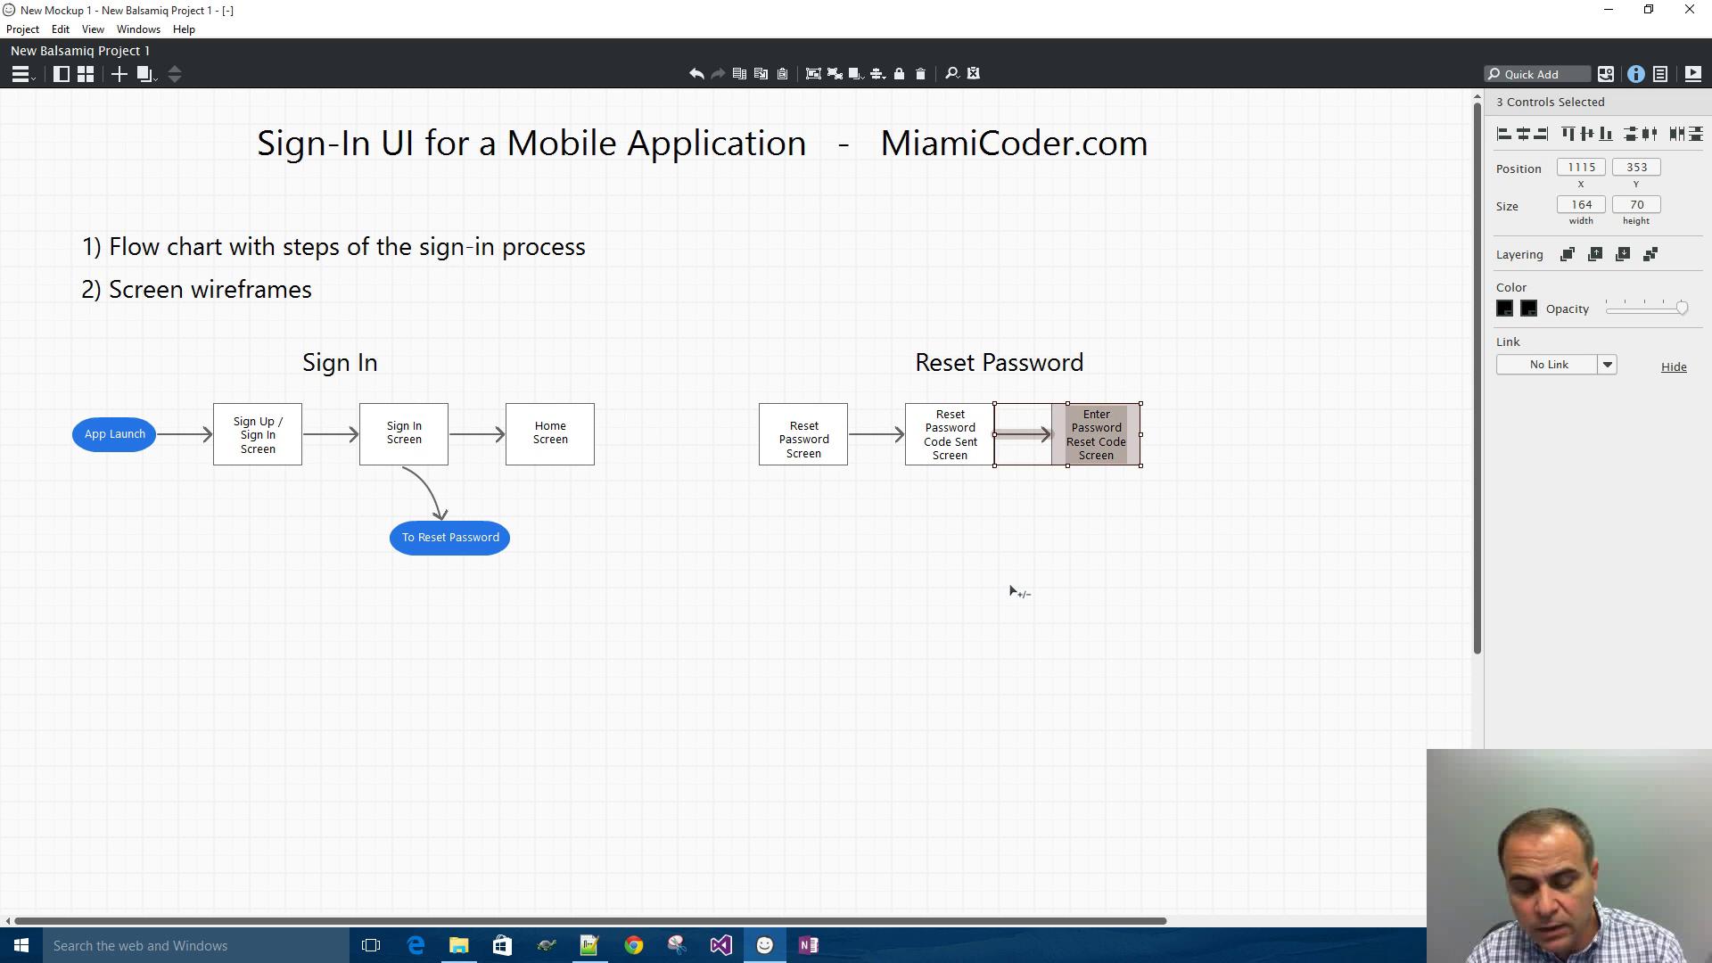
{"action": "left_click_drag", "start_coordinate": [1111, 450], "coordinate": [1272, 451]}
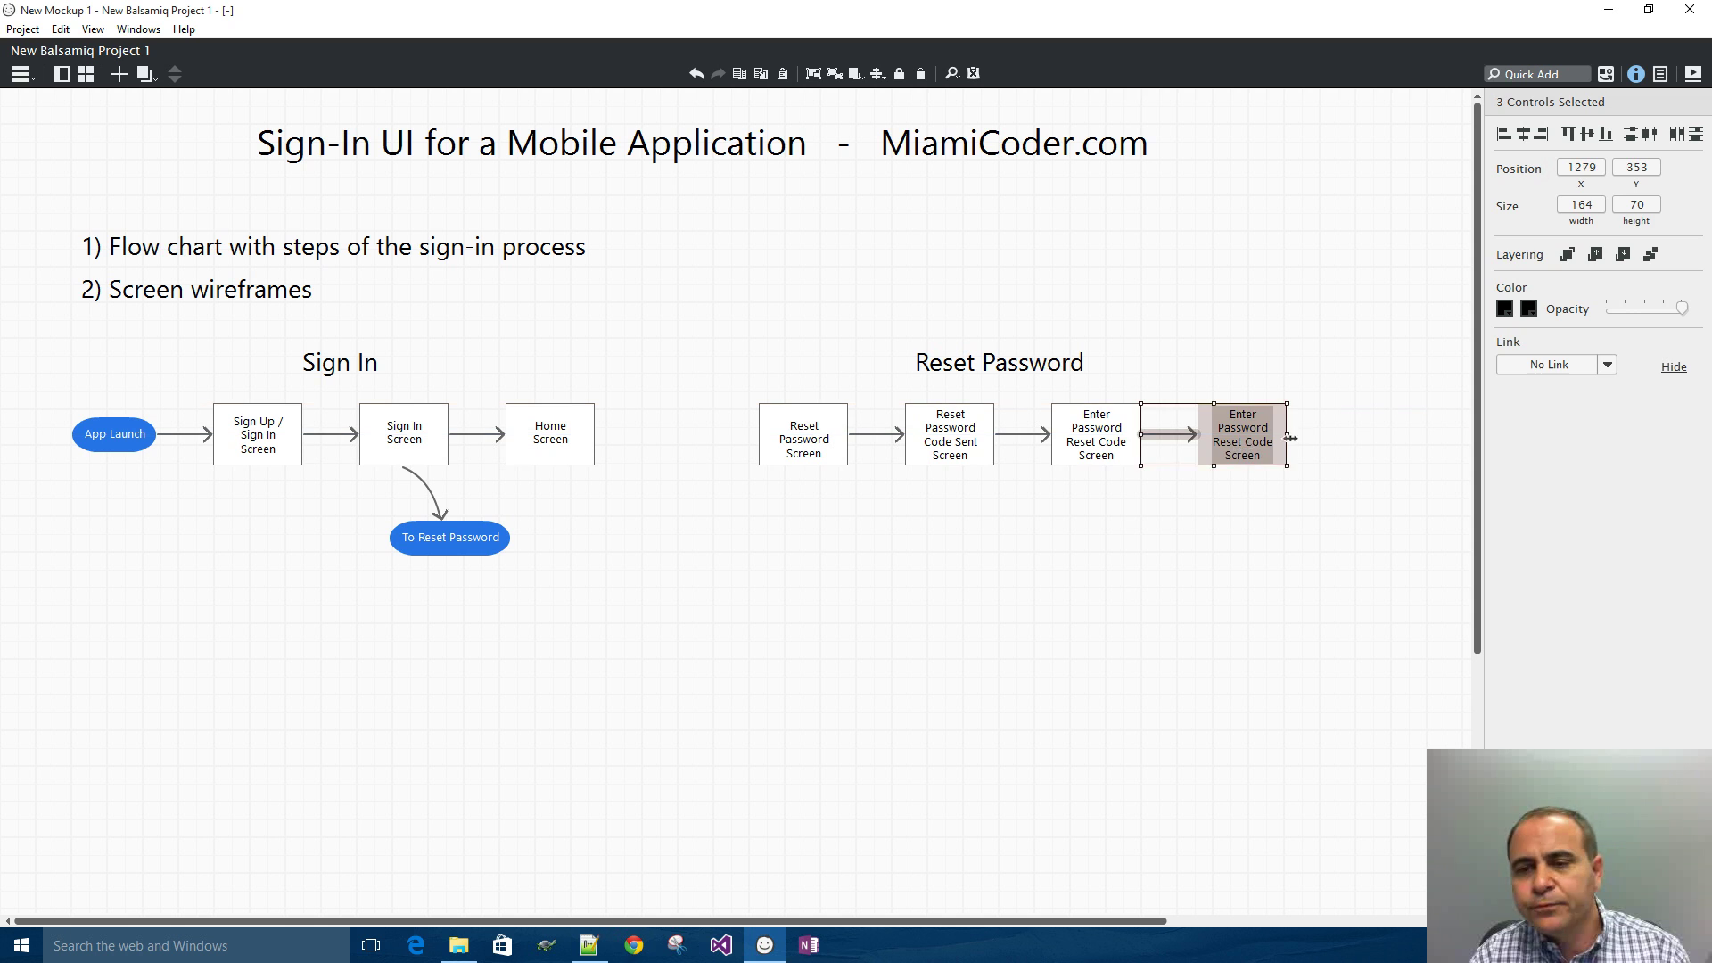
{"action": "left_click", "coordinate": [1349, 430]}
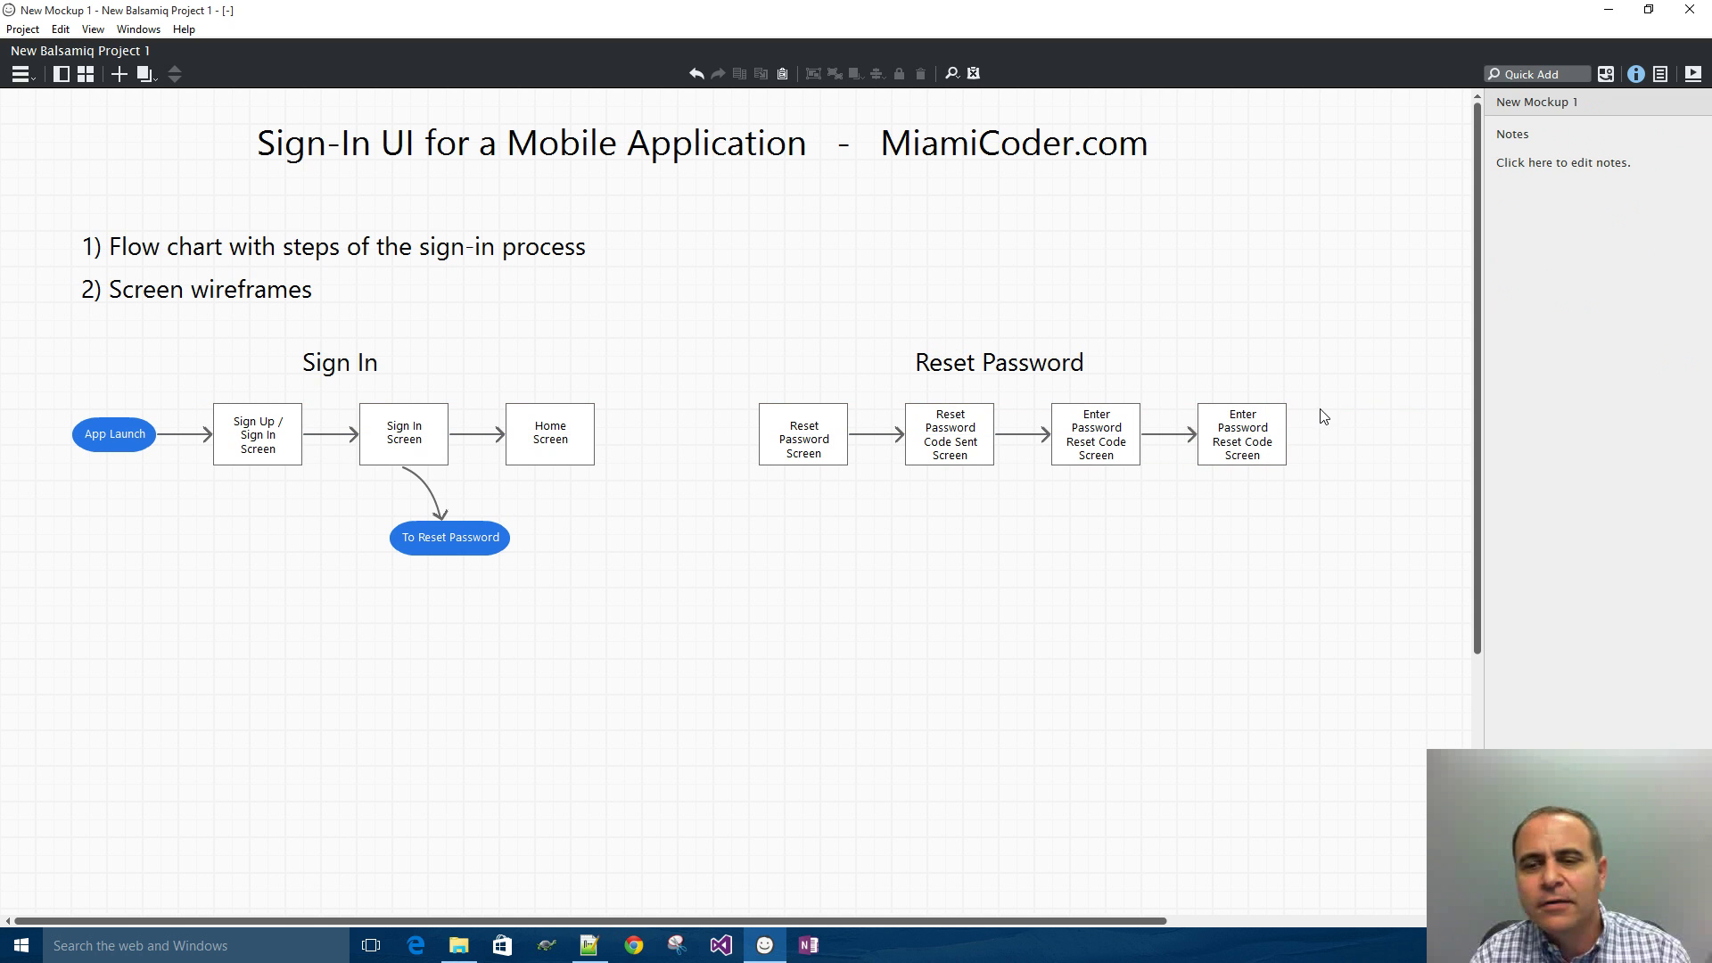
- Relabel the newest box 'Reset Password Completed Screen'
{"action": "double_click", "coordinate": [1234, 427]}
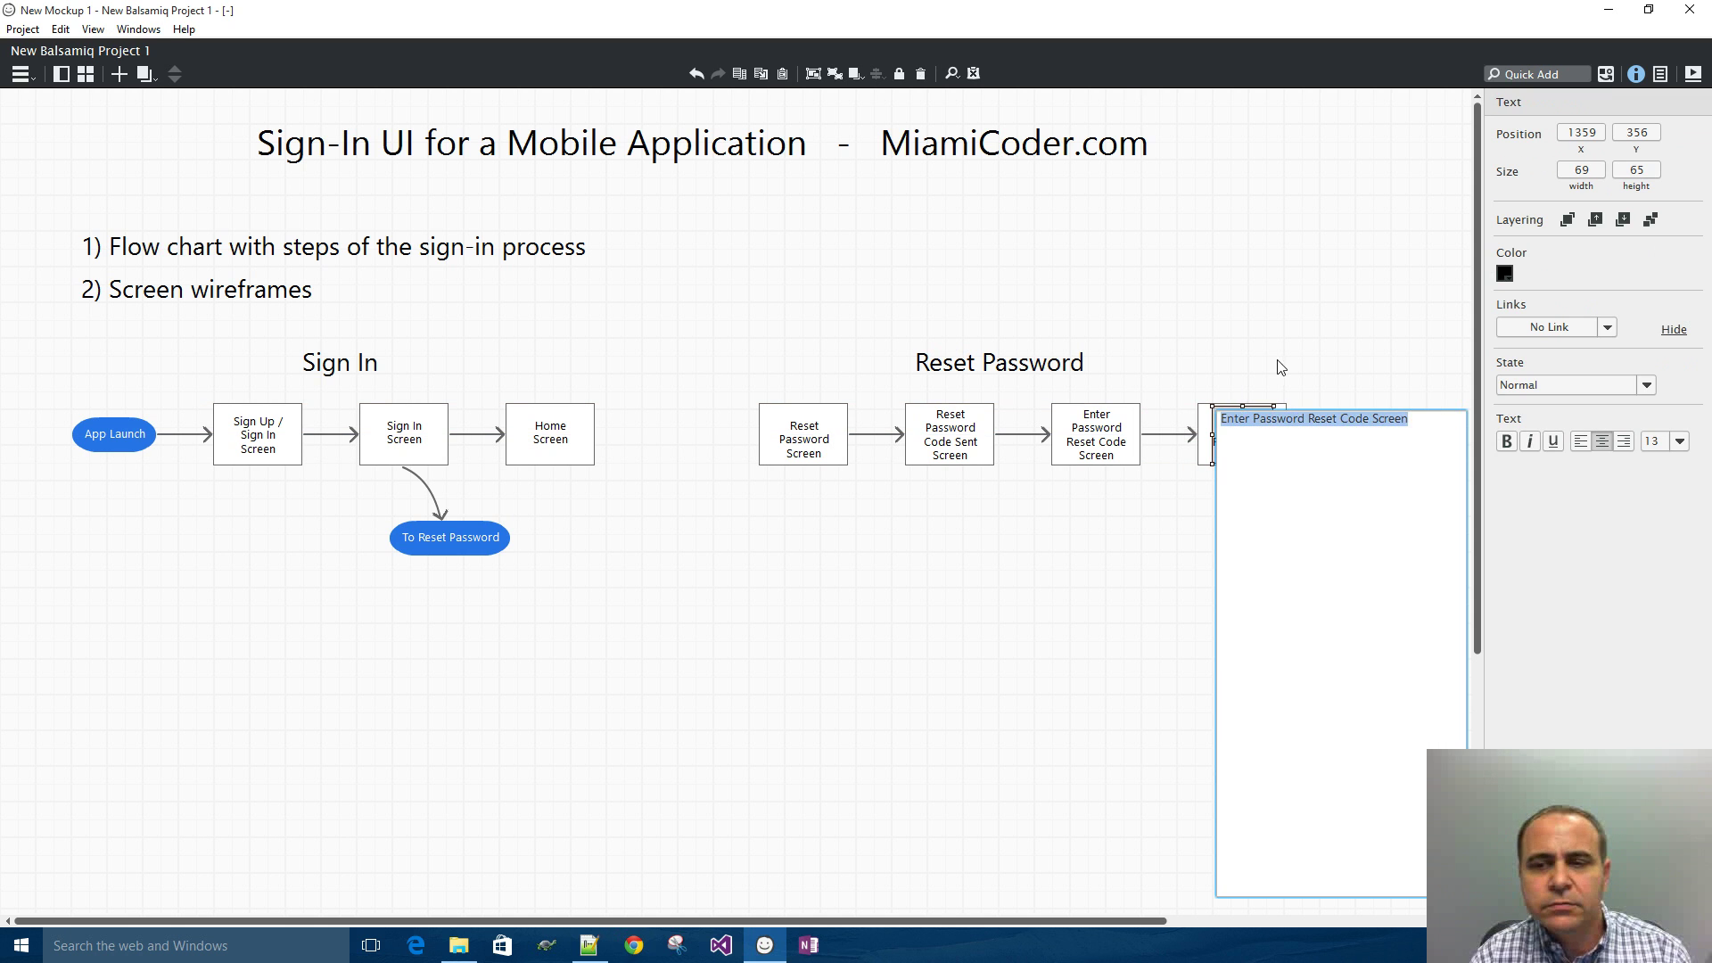
{"action": "left_click", "coordinate": [1288, 419]}
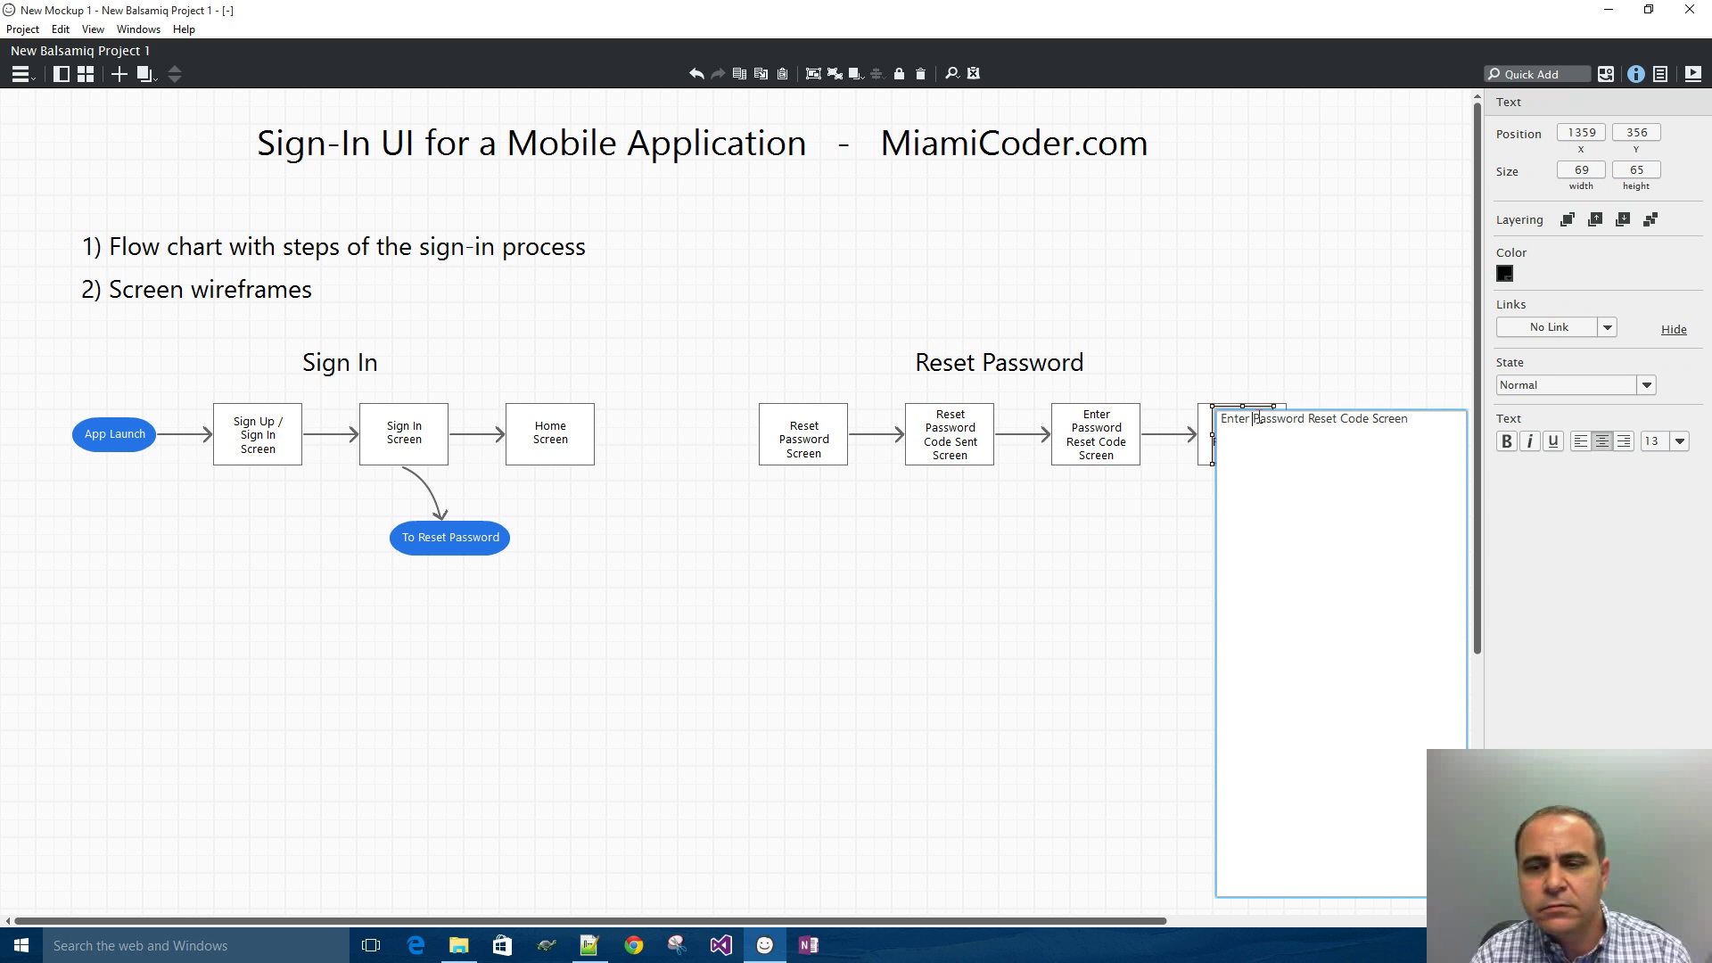
{"action": "left_click", "coordinate": [1303, 419]}
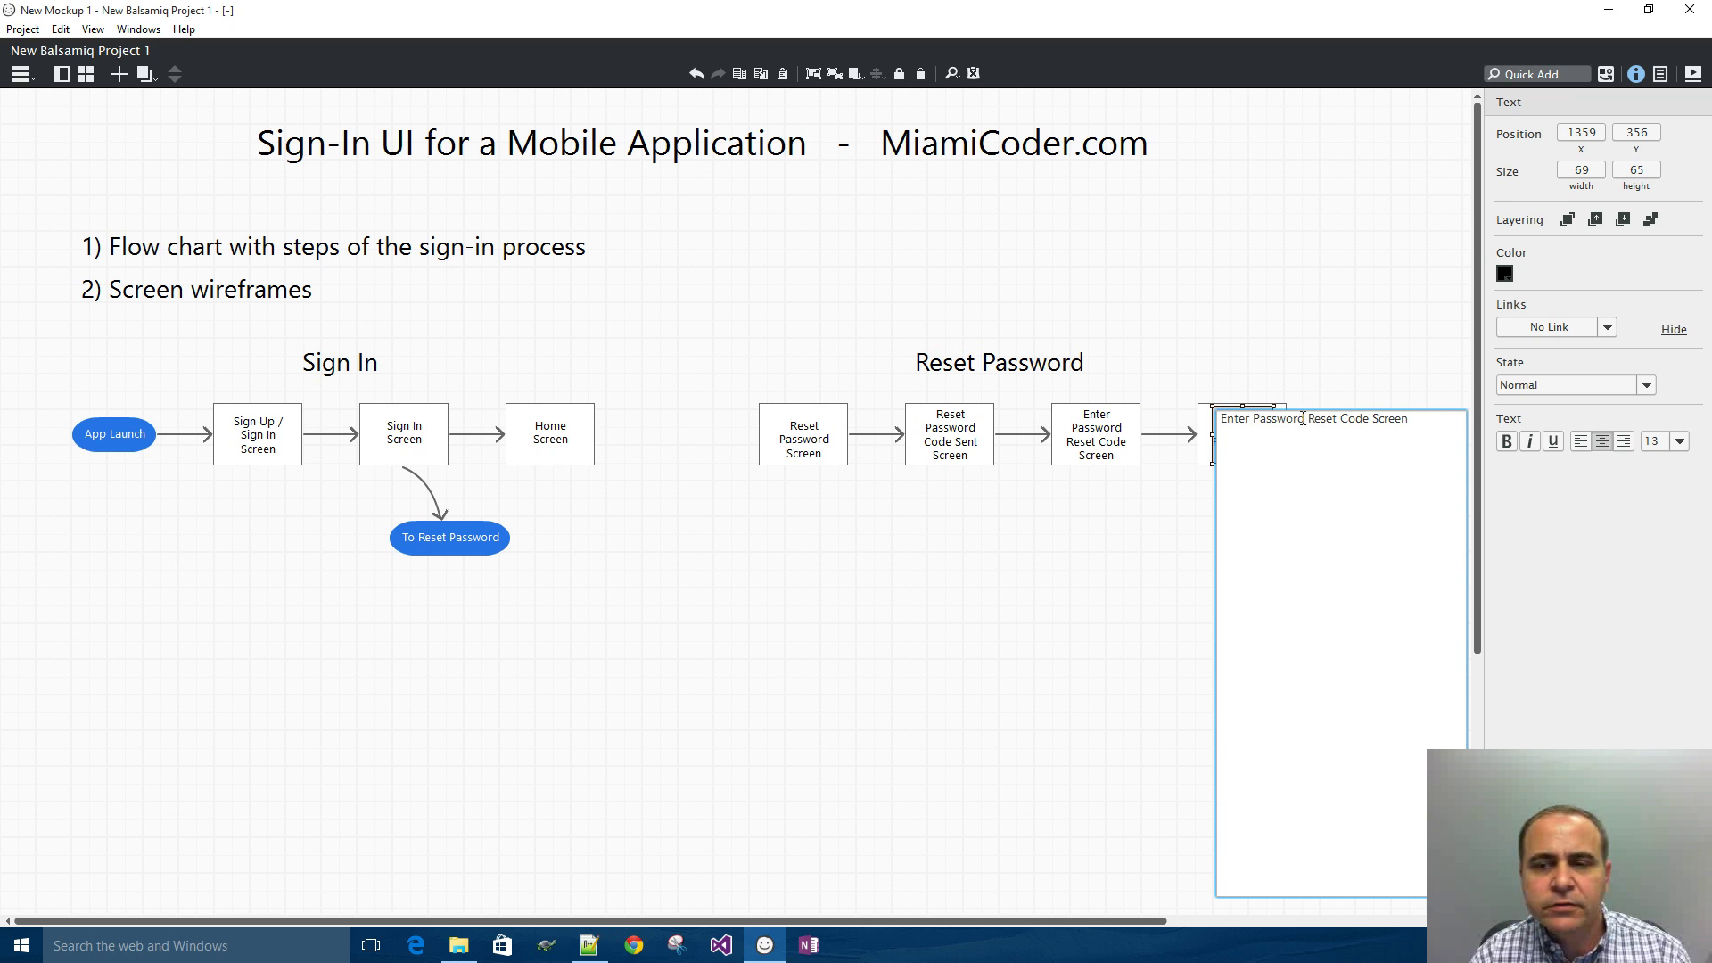
{"action": "left_click_drag", "start_coordinate": [1304, 419], "coordinate": [1253, 419]}
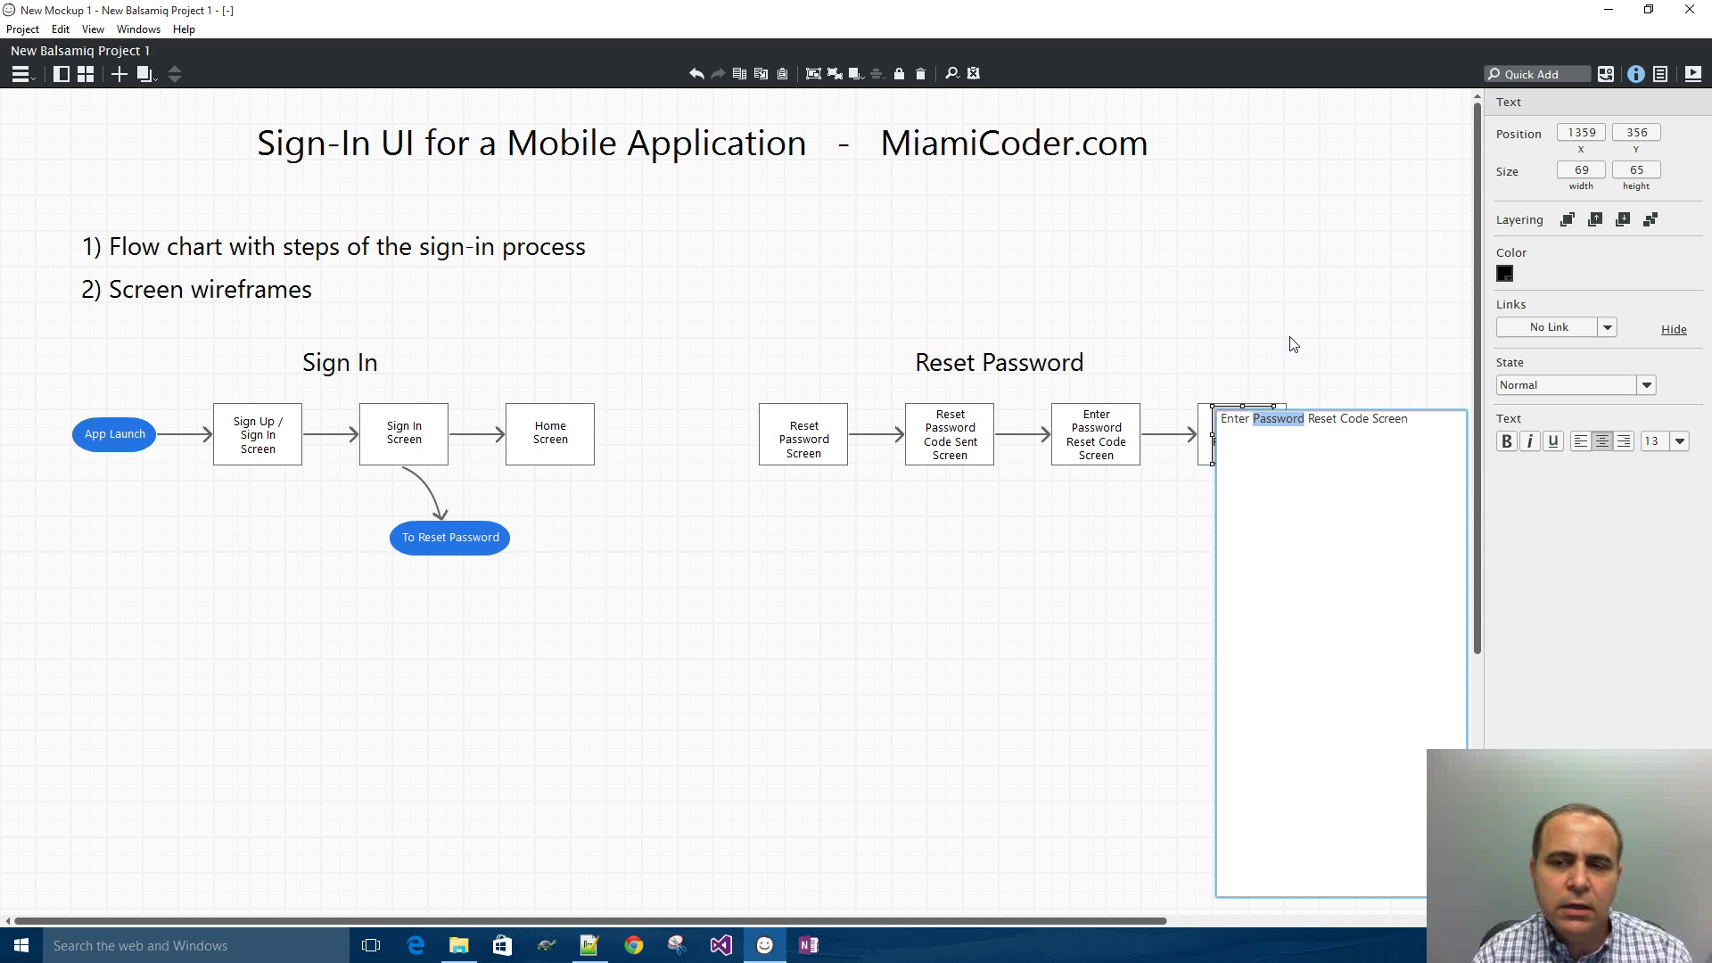
{"action": "key", "text": "Escape"}
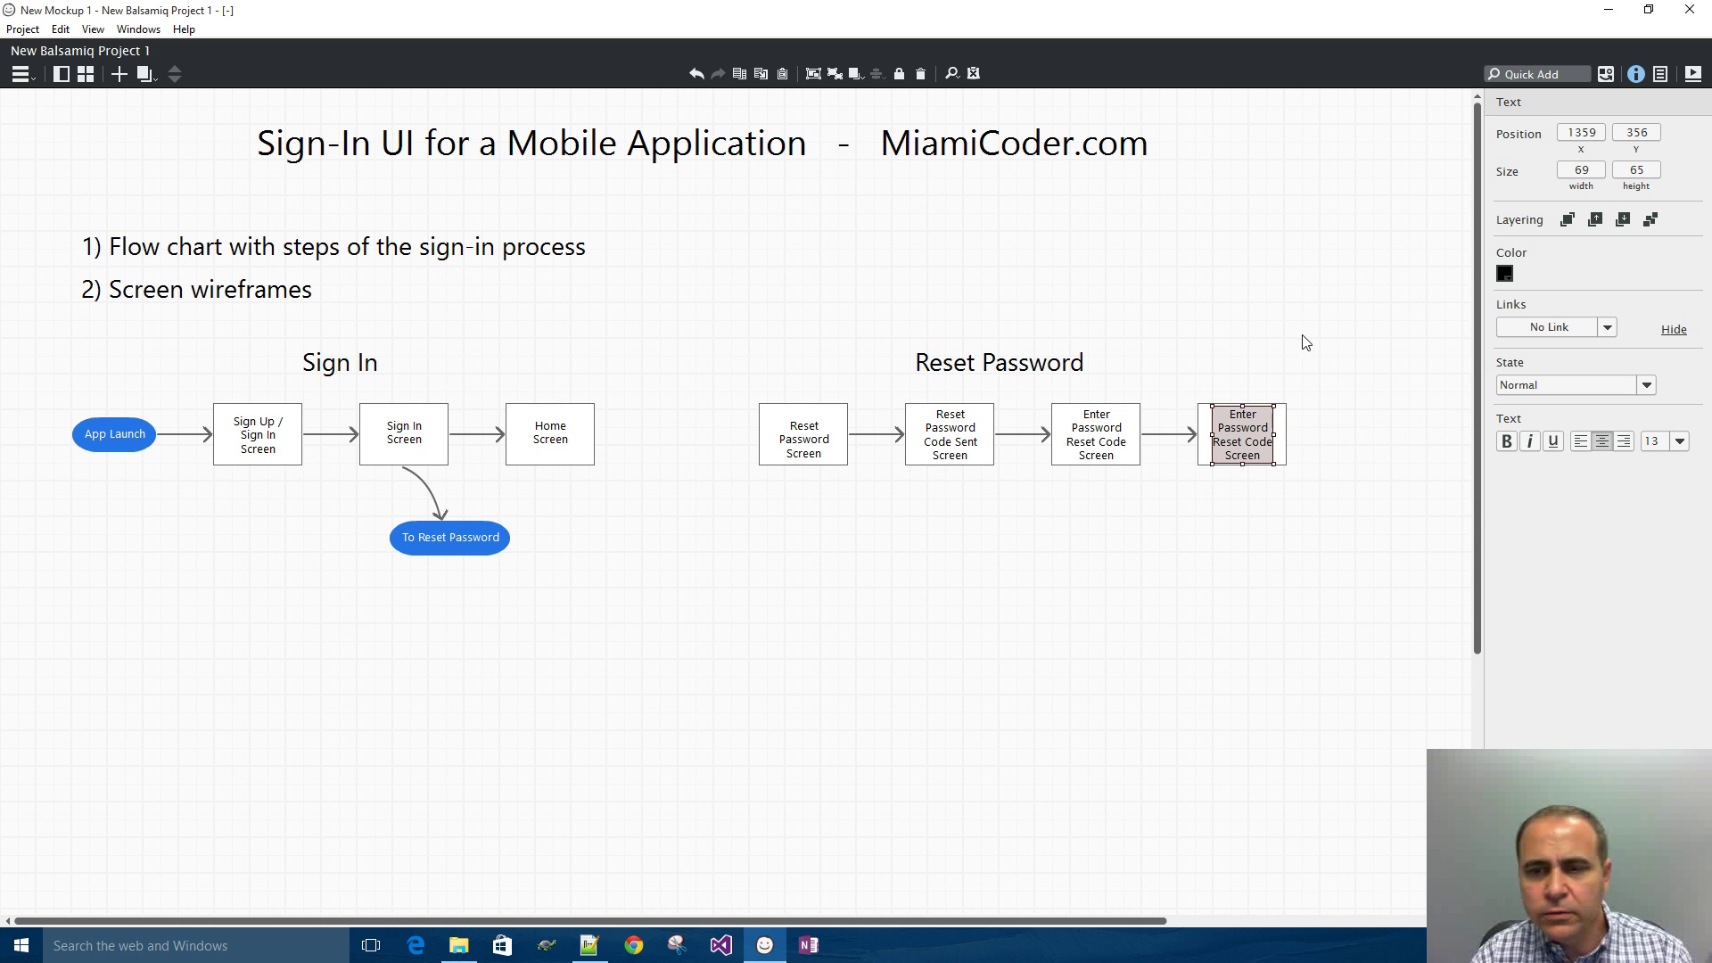
{"action": "double_click", "coordinate": [1251, 432]}
{"action": "type", "text": "Re"}
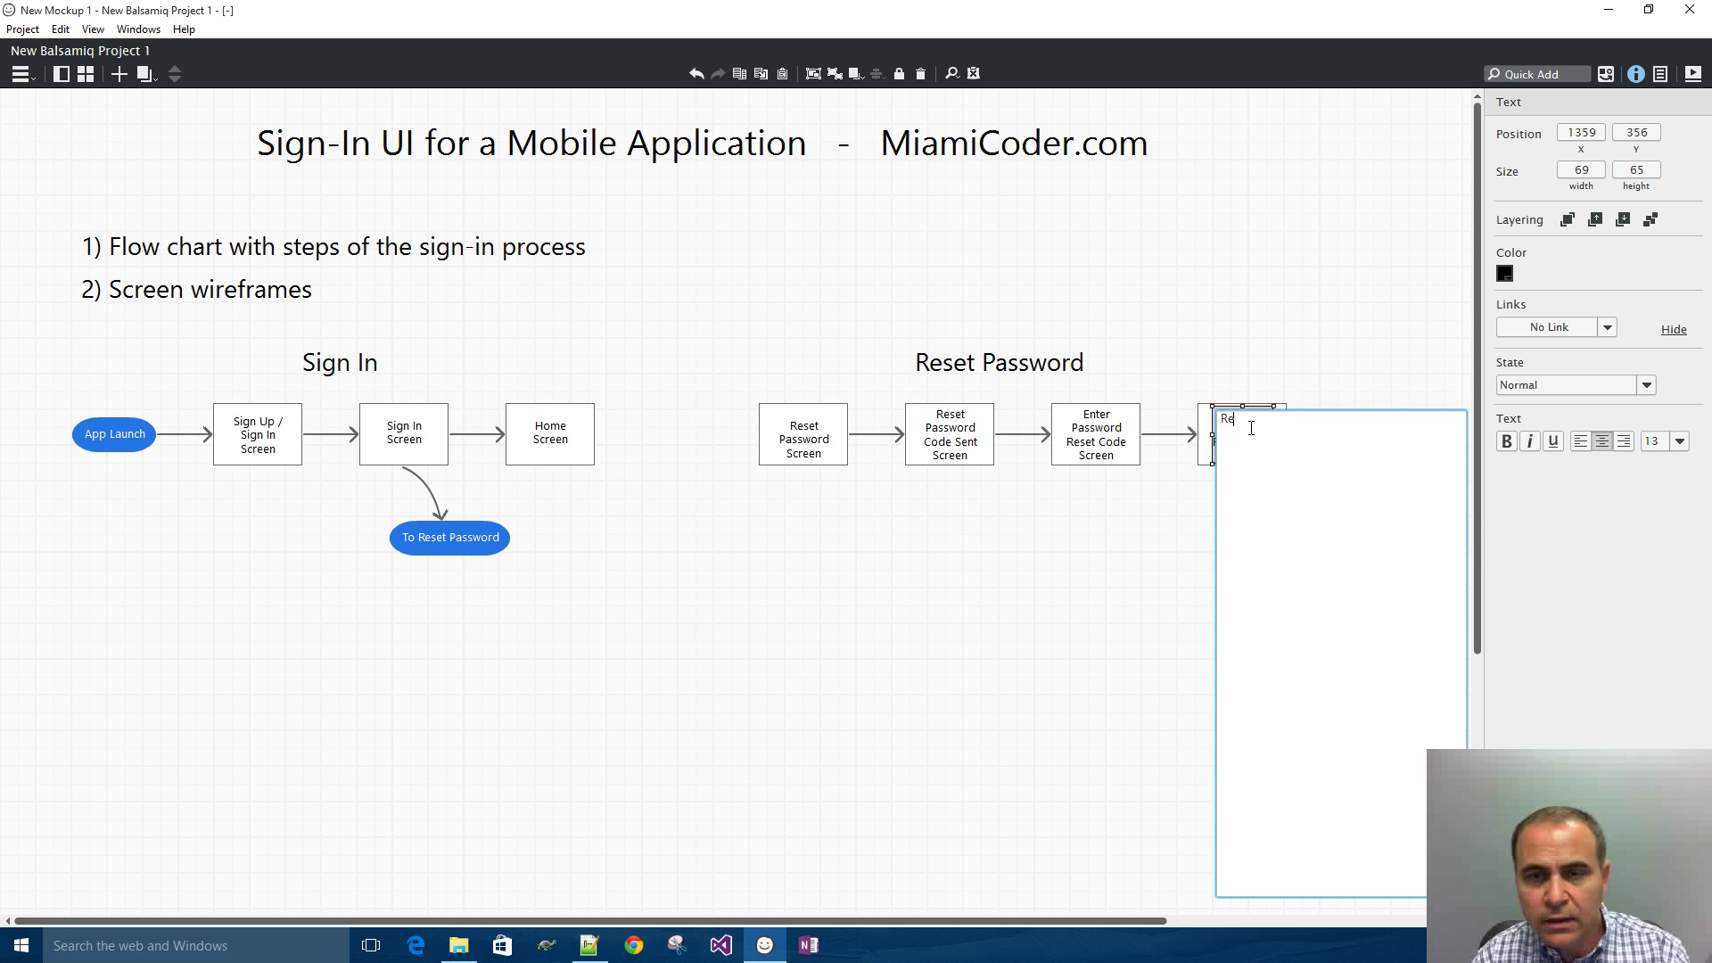
{"action": "type", "text": "set"}
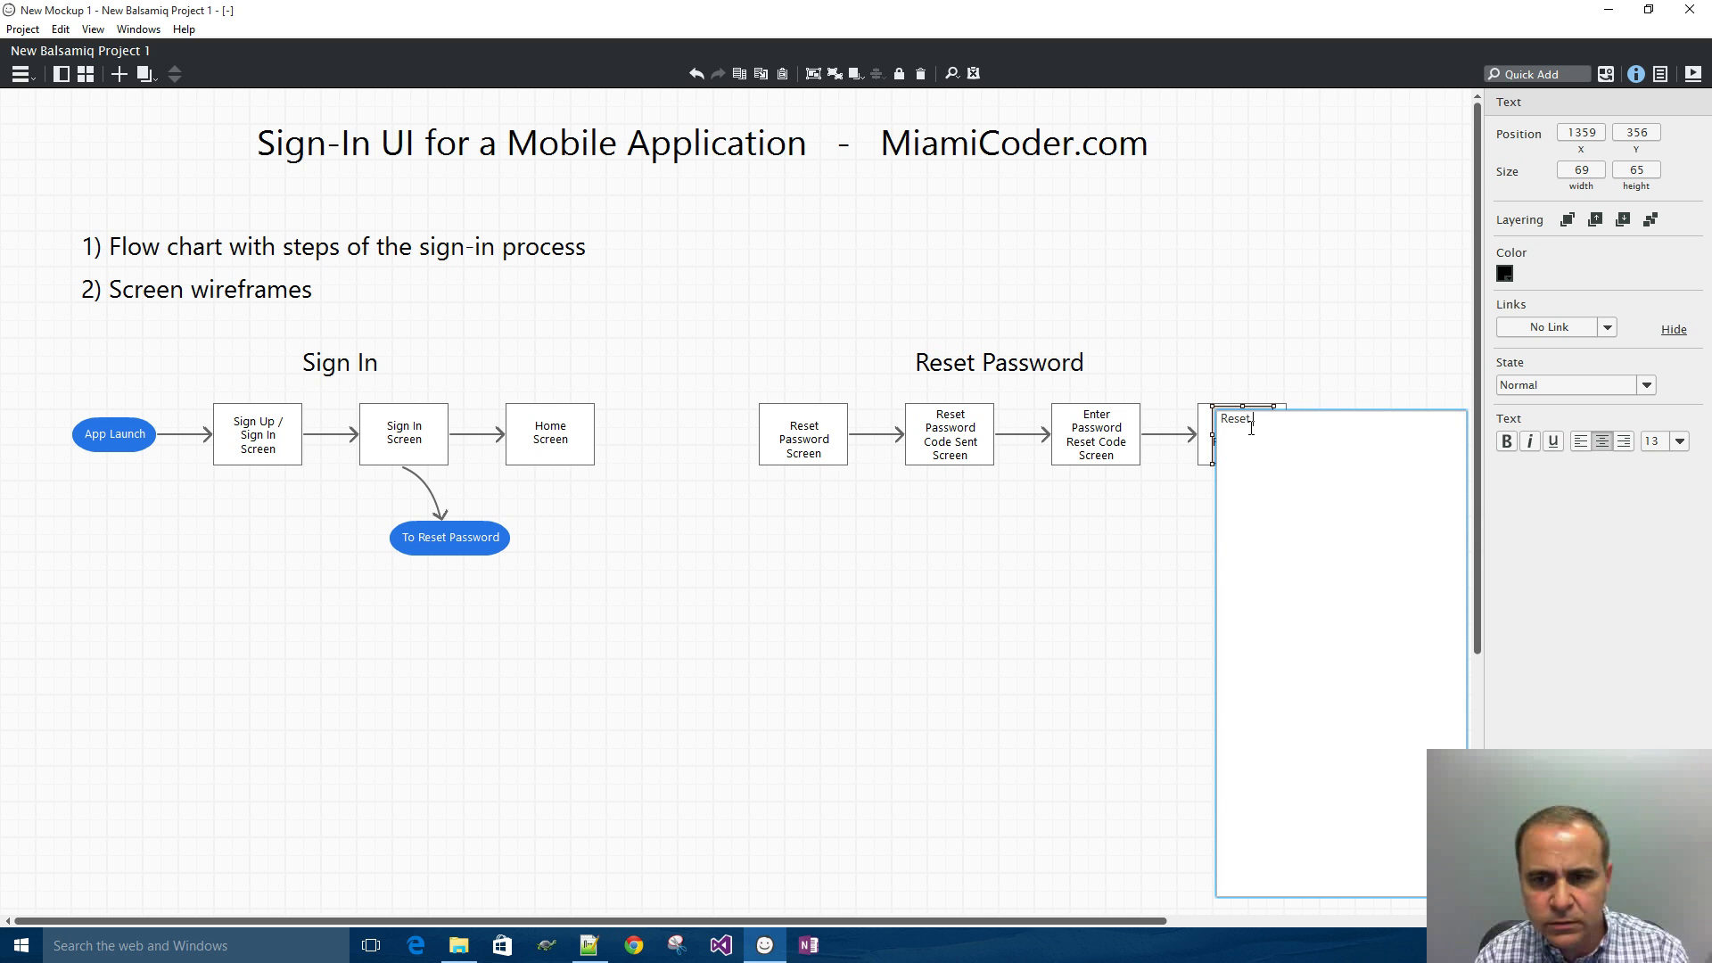
{"action": "type", "text": " Pass"}
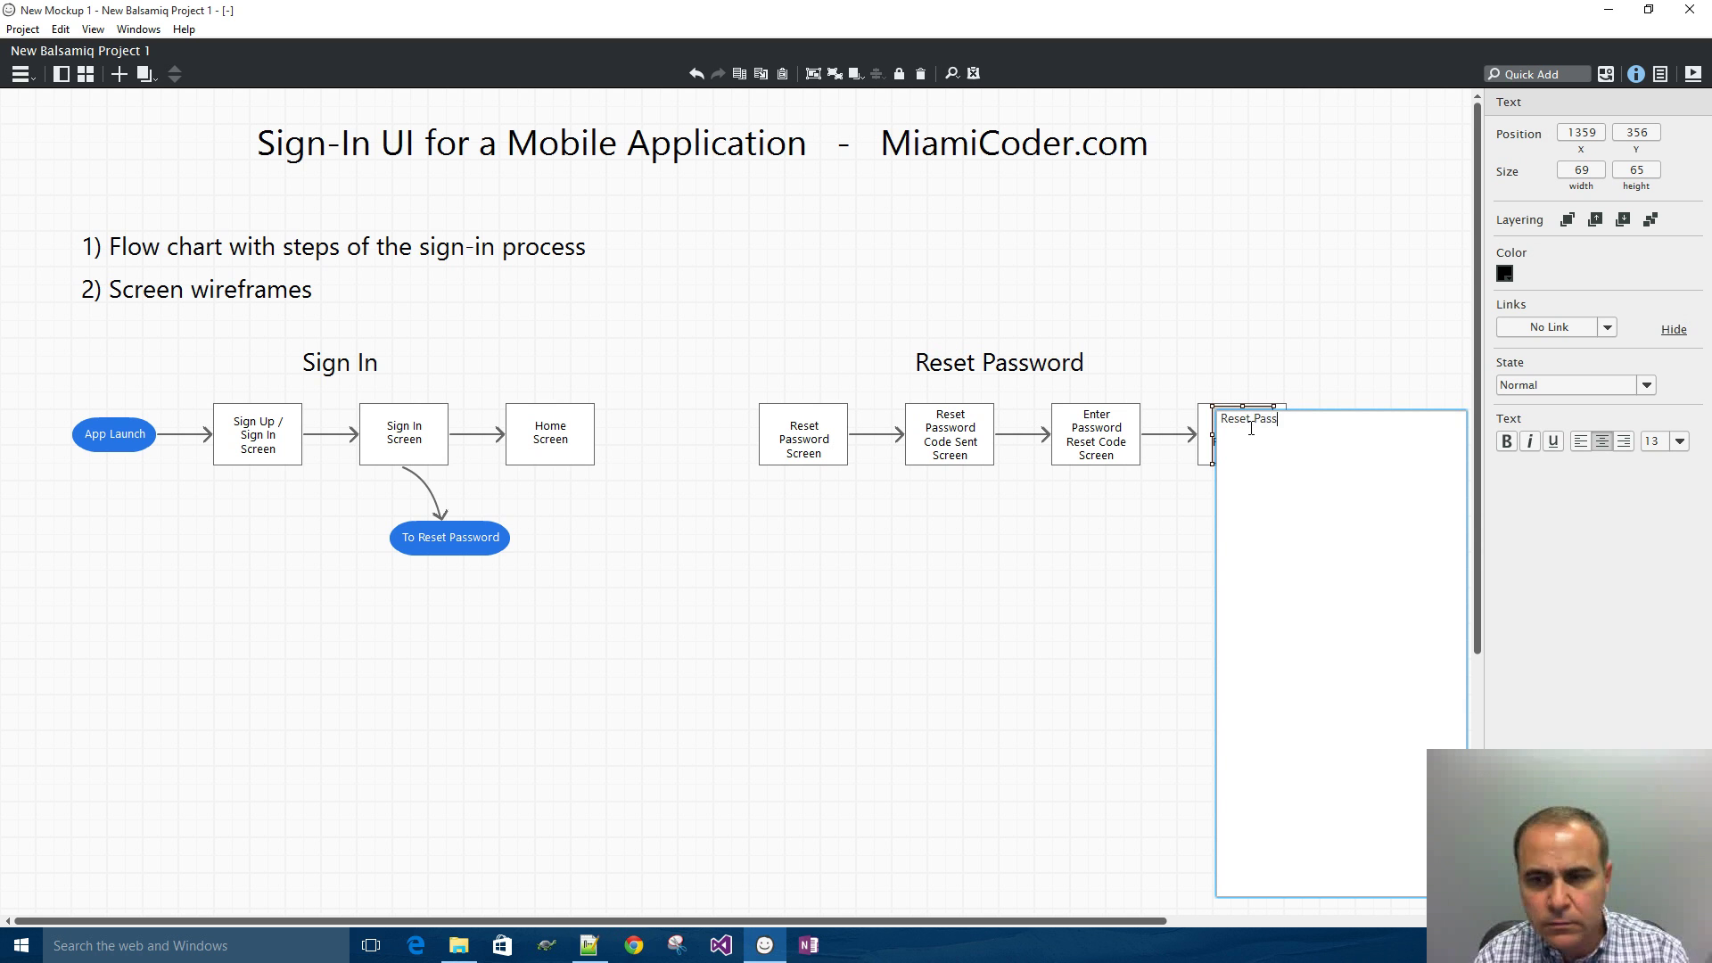
{"action": "type", "text": "word C"}
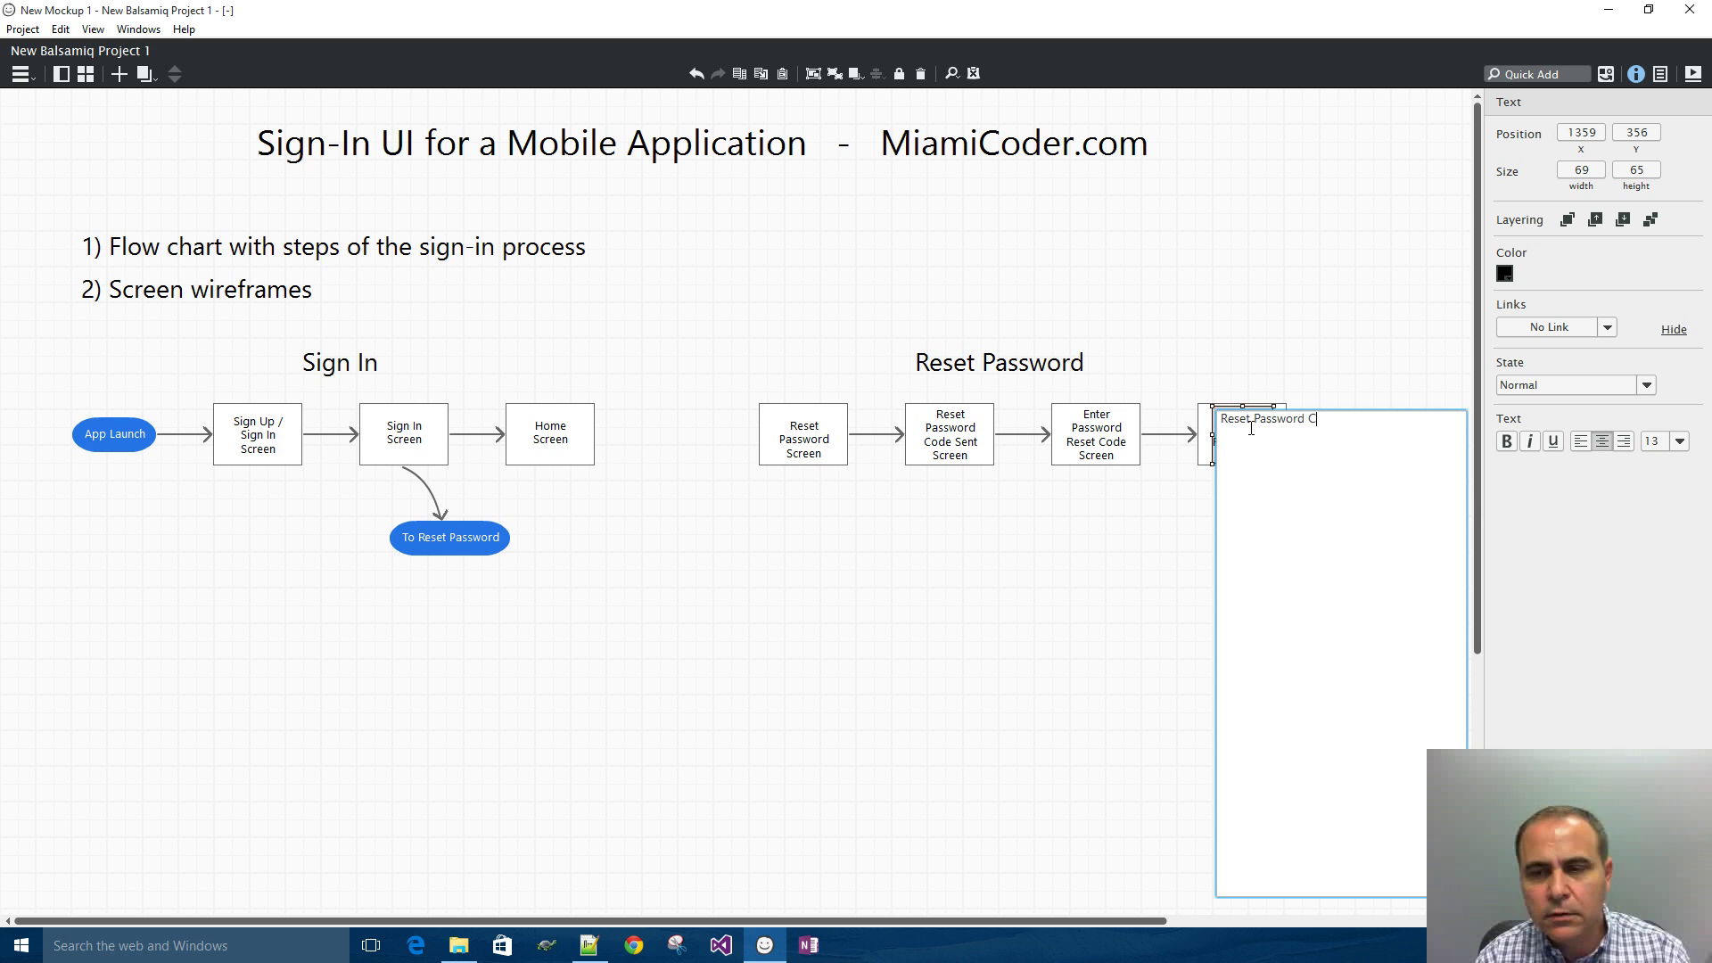
{"action": "type", "text": "omplete"}
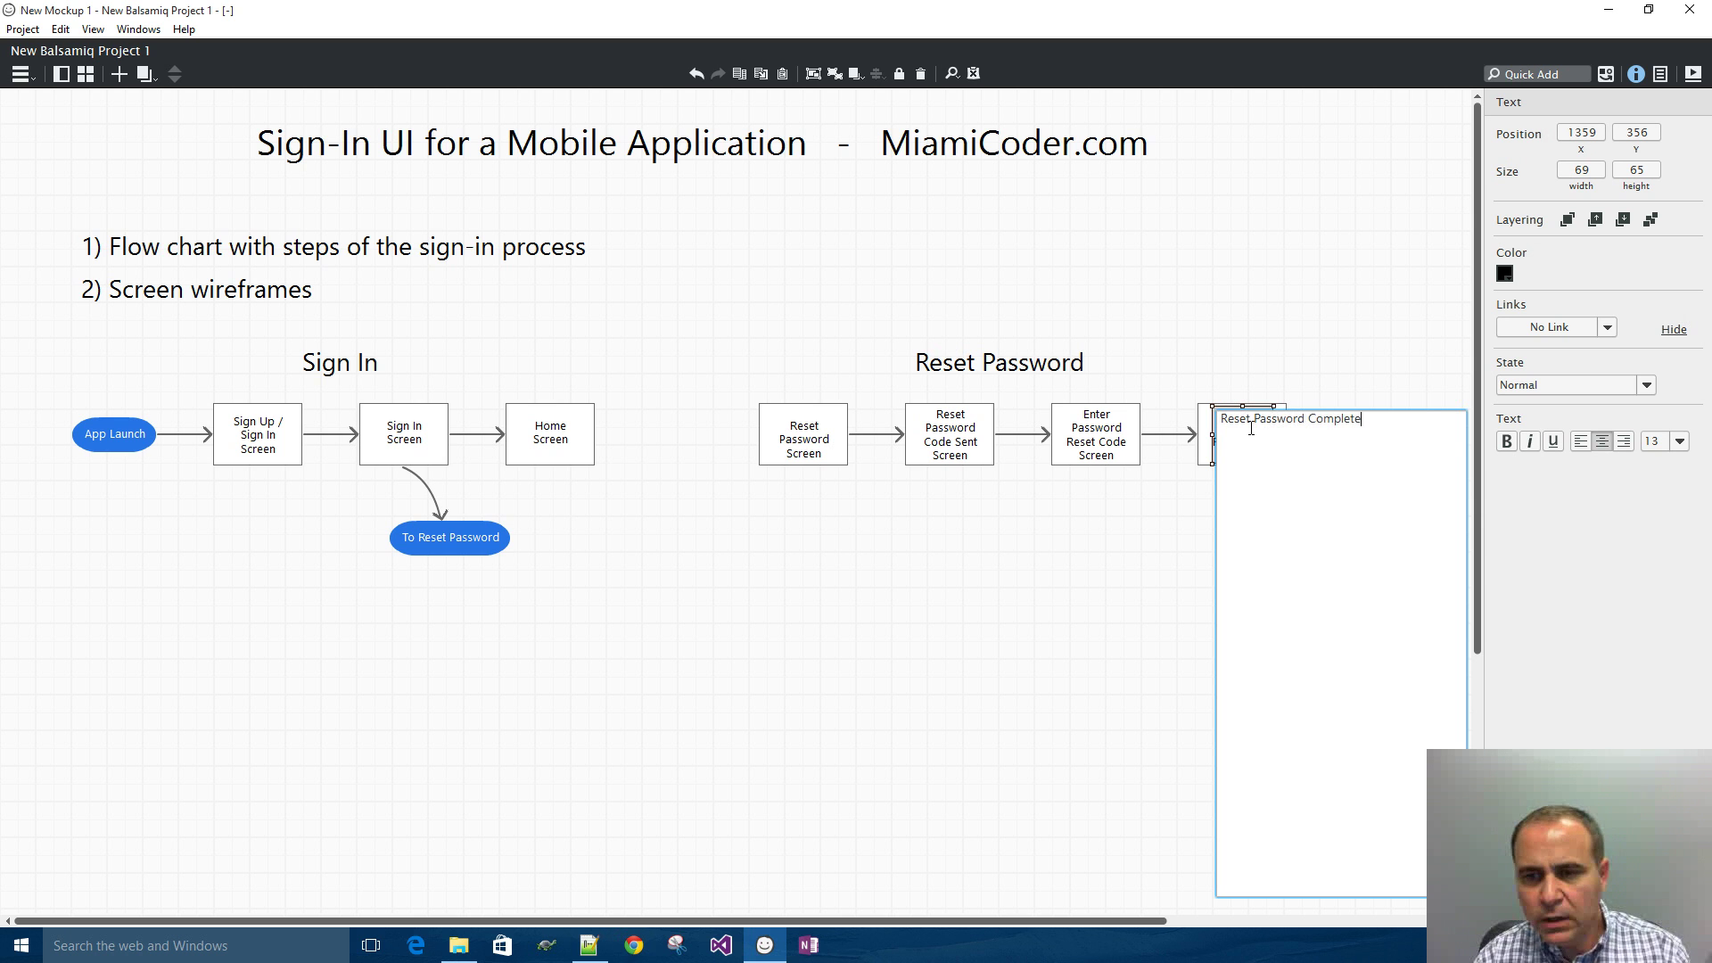
{"action": "type", "text": "d"}
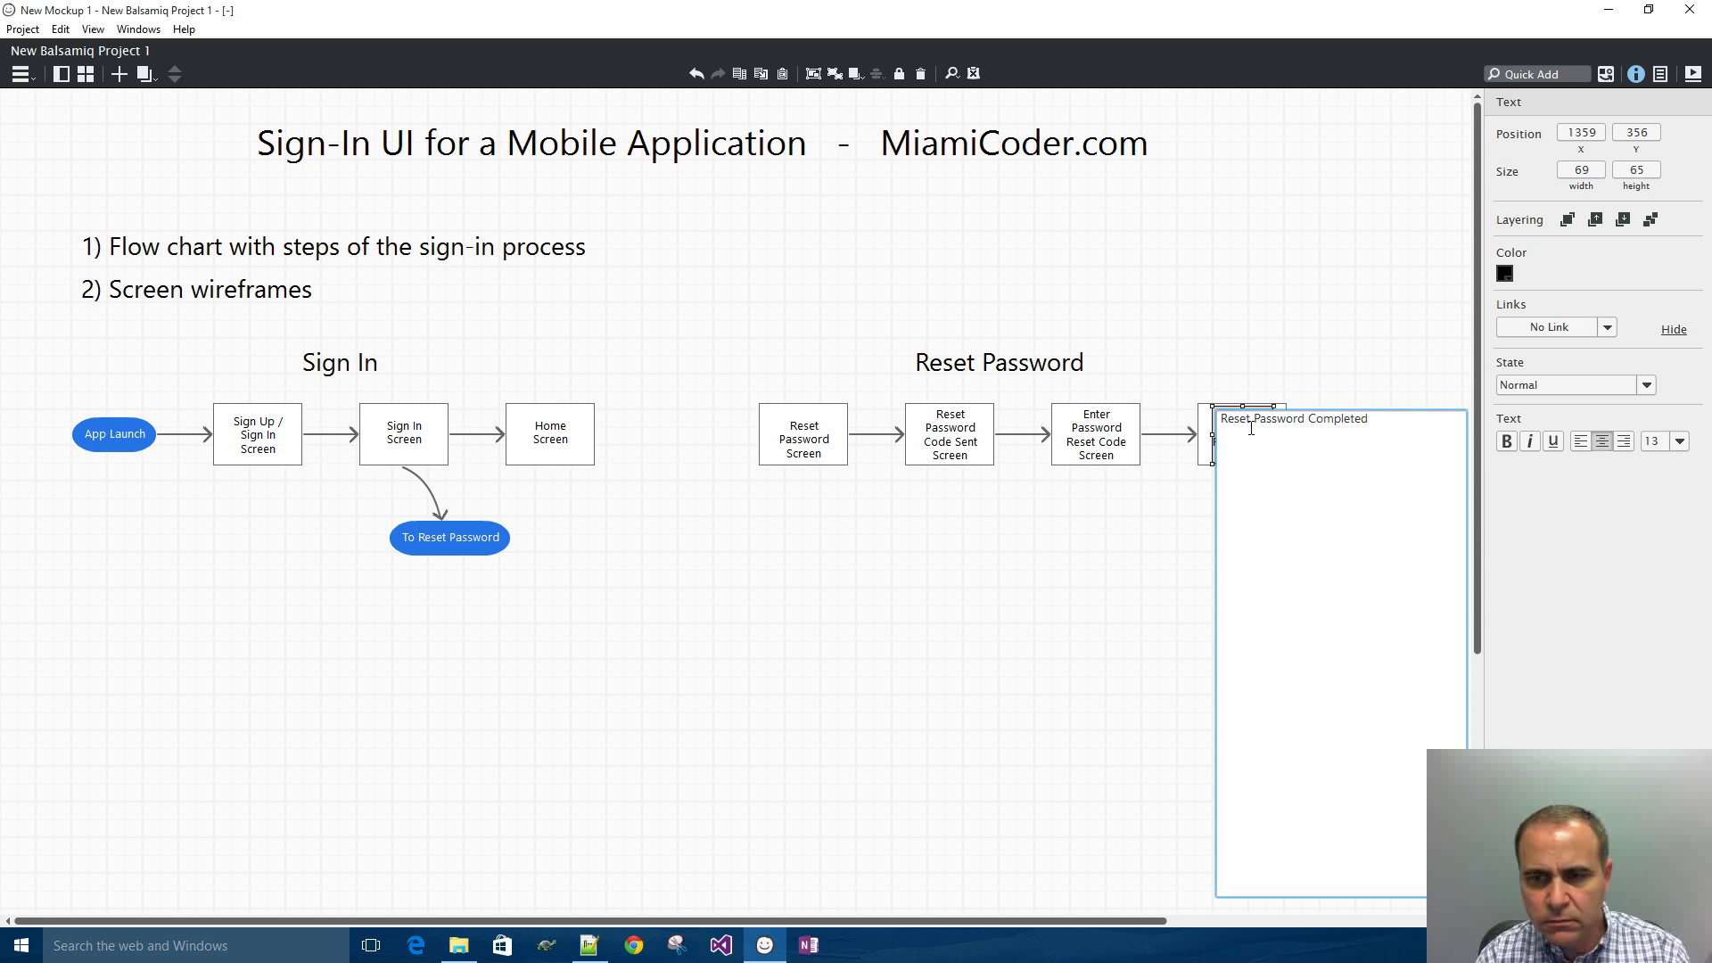
{"action": "type", "text": " Screen"}
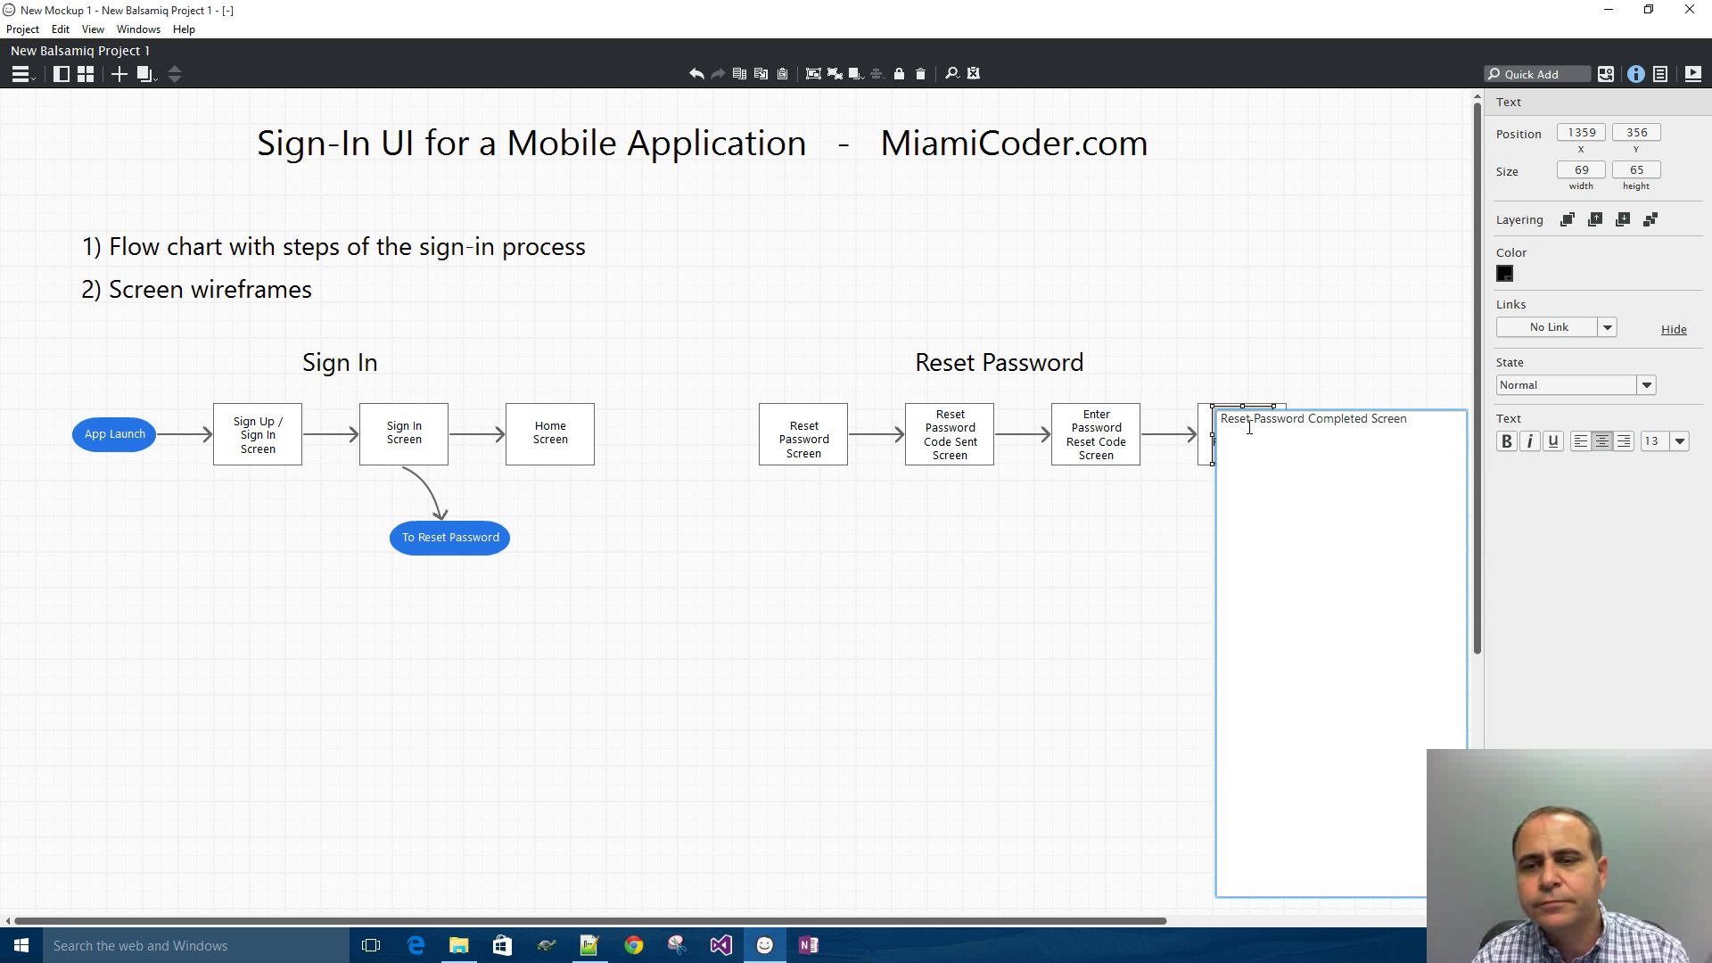
{"action": "left_click", "coordinate": [1295, 373]}
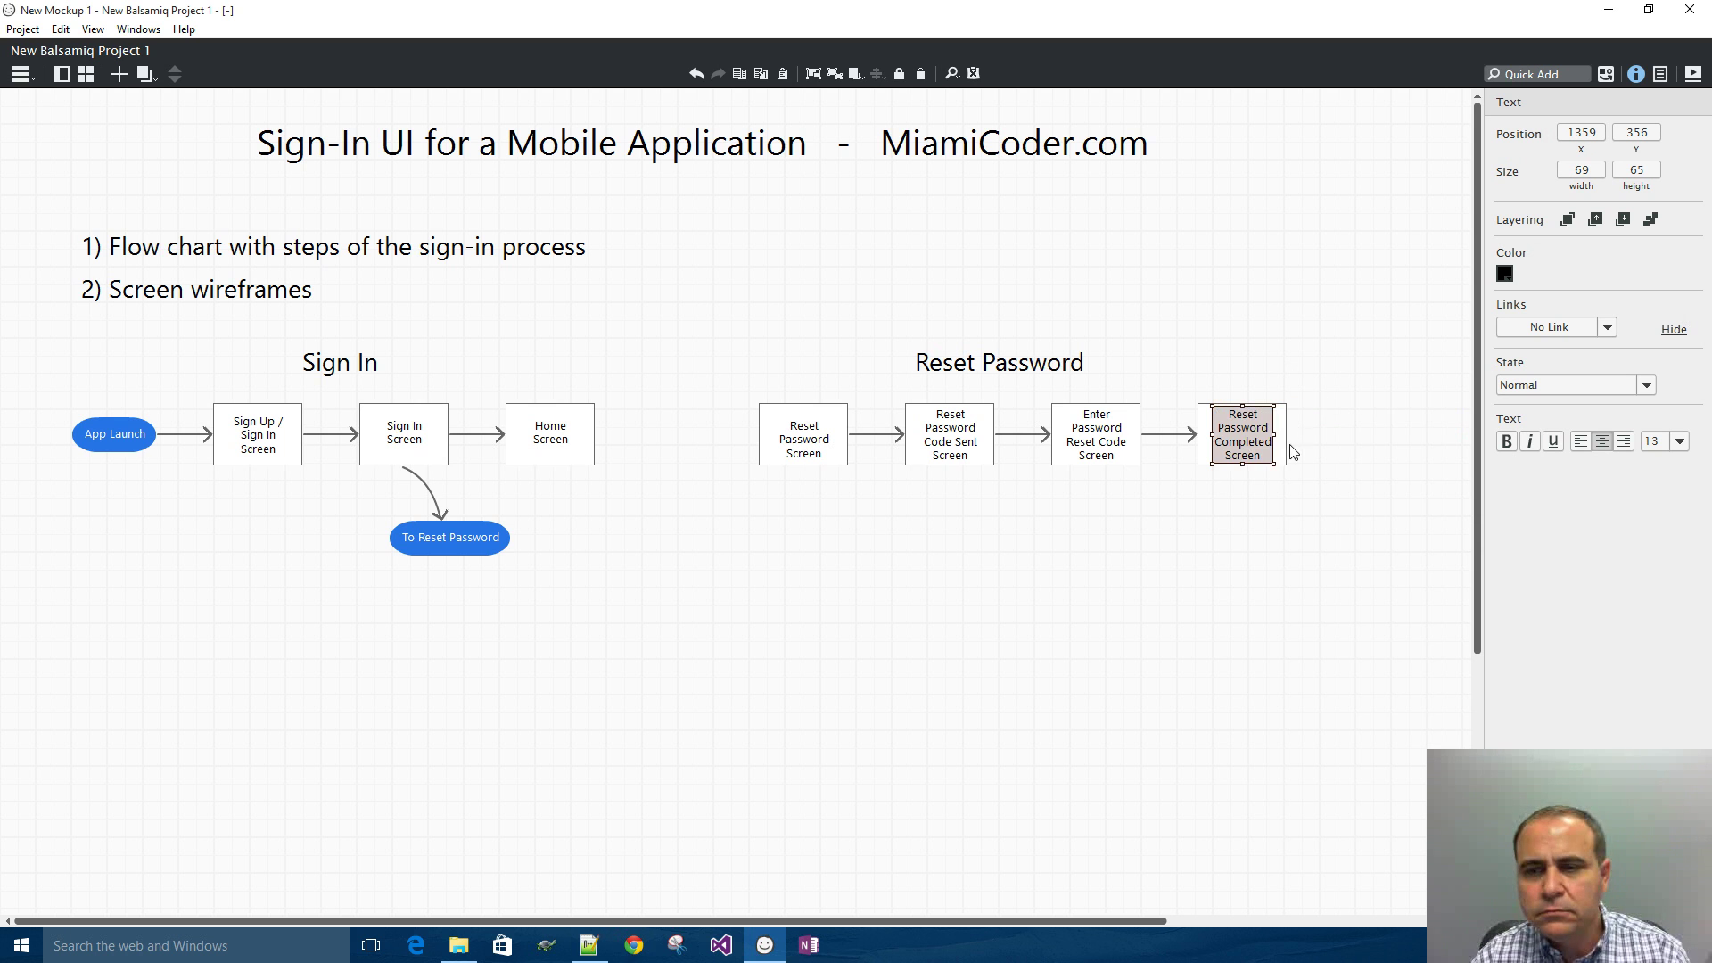
{"action": "left_click", "coordinate": [1335, 420]}
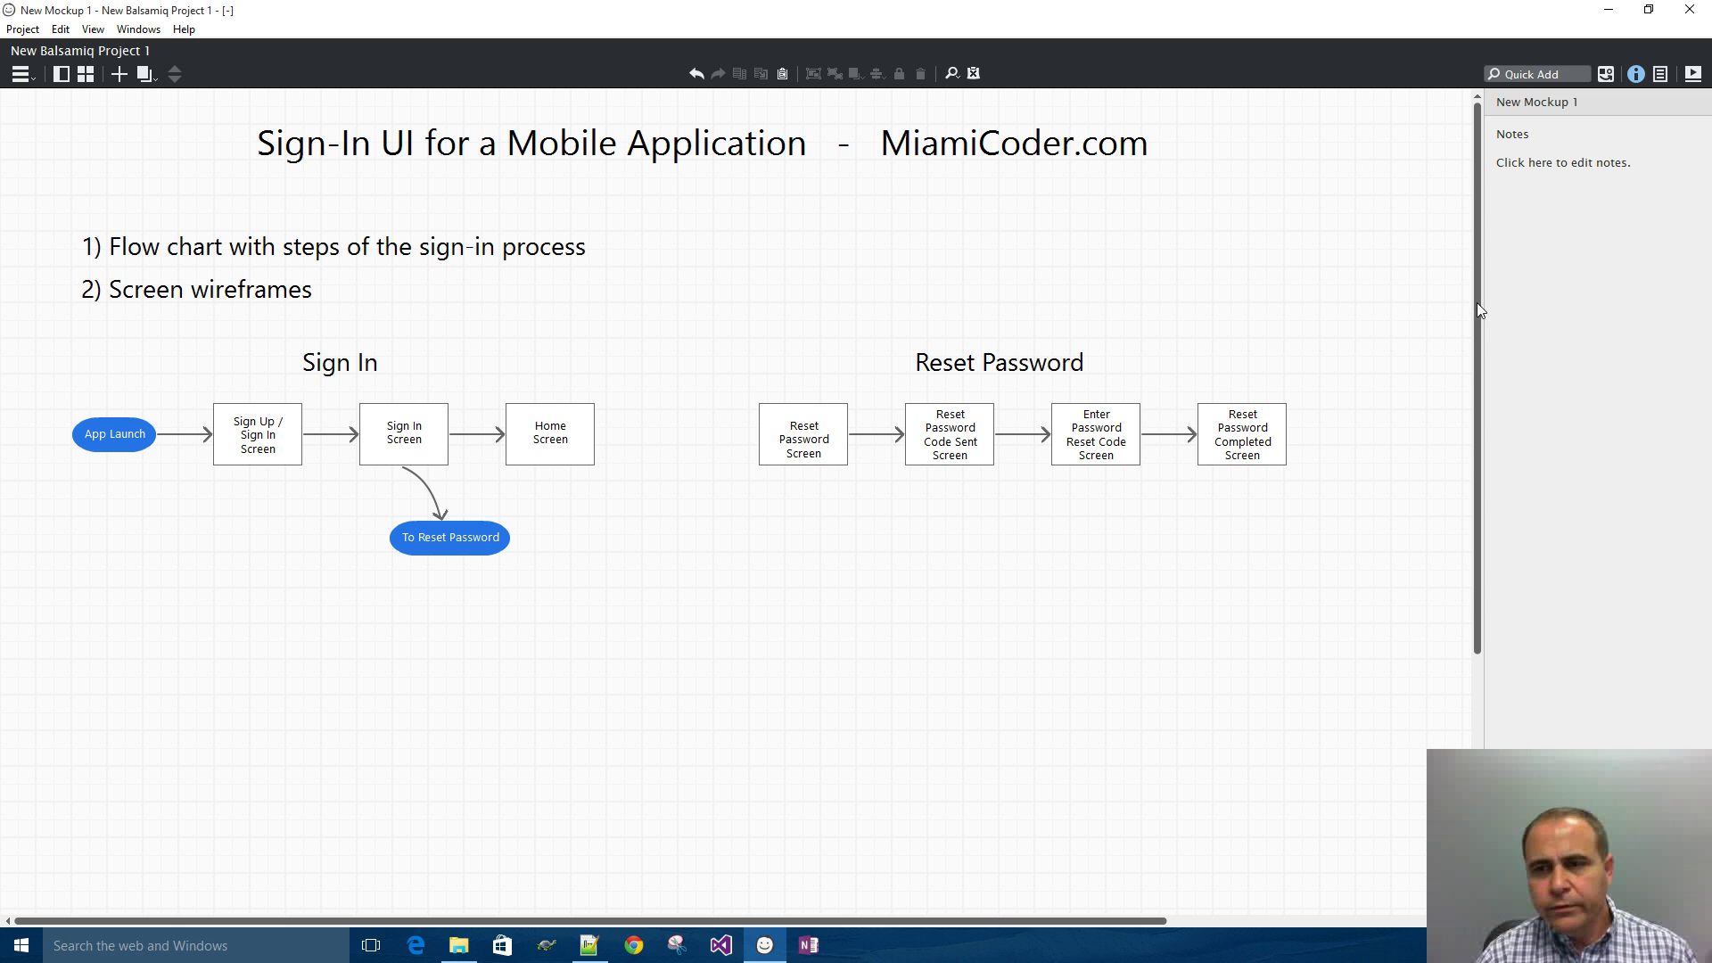
- Save the mockup as NewProject.bmpr on the Desktop
{"action": "left_click_drag", "start_coordinate": [1479, 310], "coordinate": [1481, 414]}
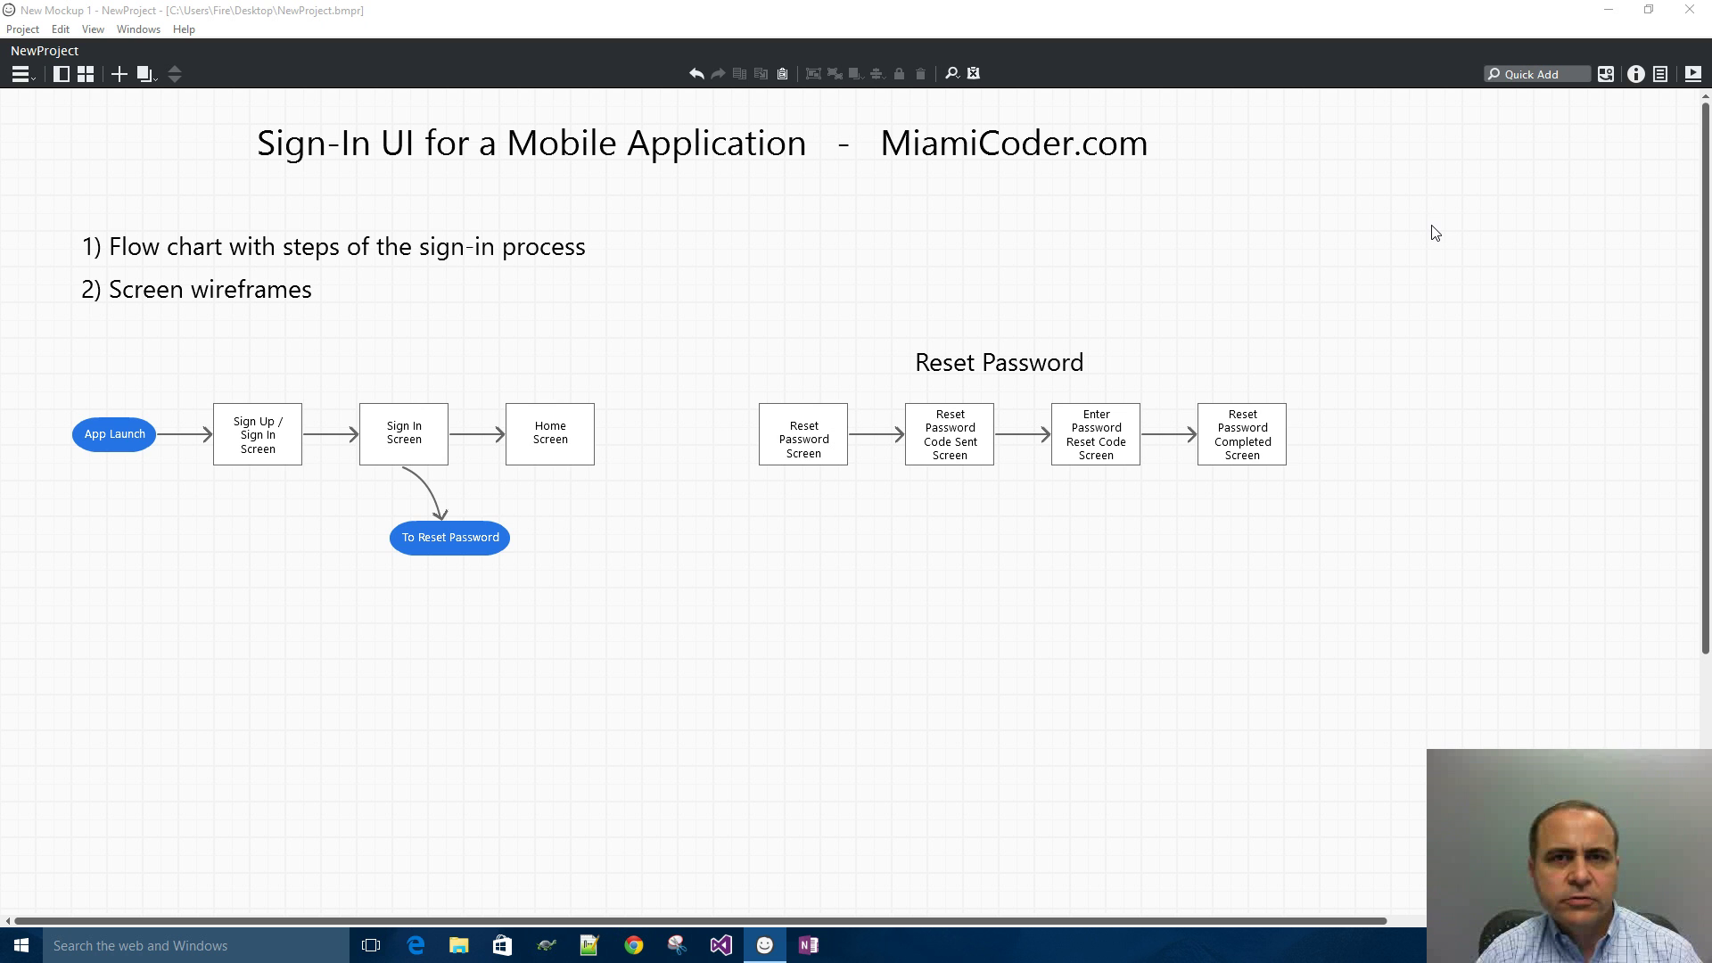
- Quick Add an iPhone wireframe via 'pho' and place it below the Sign In flow chart
{"action": "left_click", "coordinate": [1541, 75]}
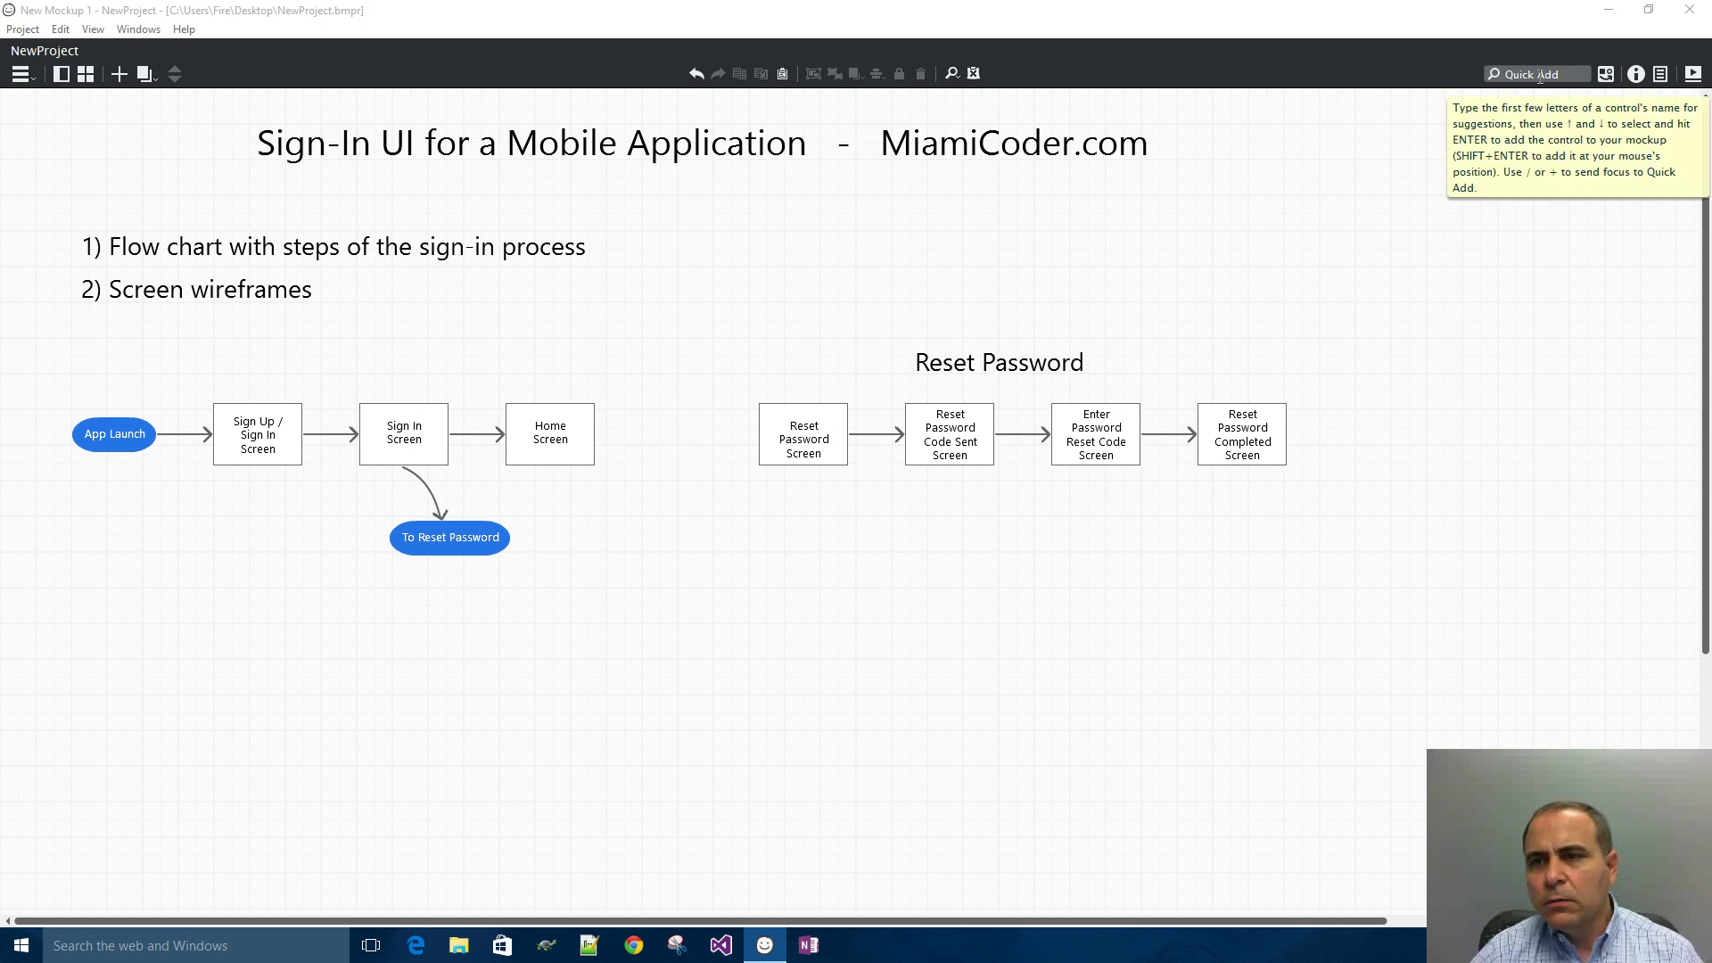
{"action": "type", "text": "pho"}
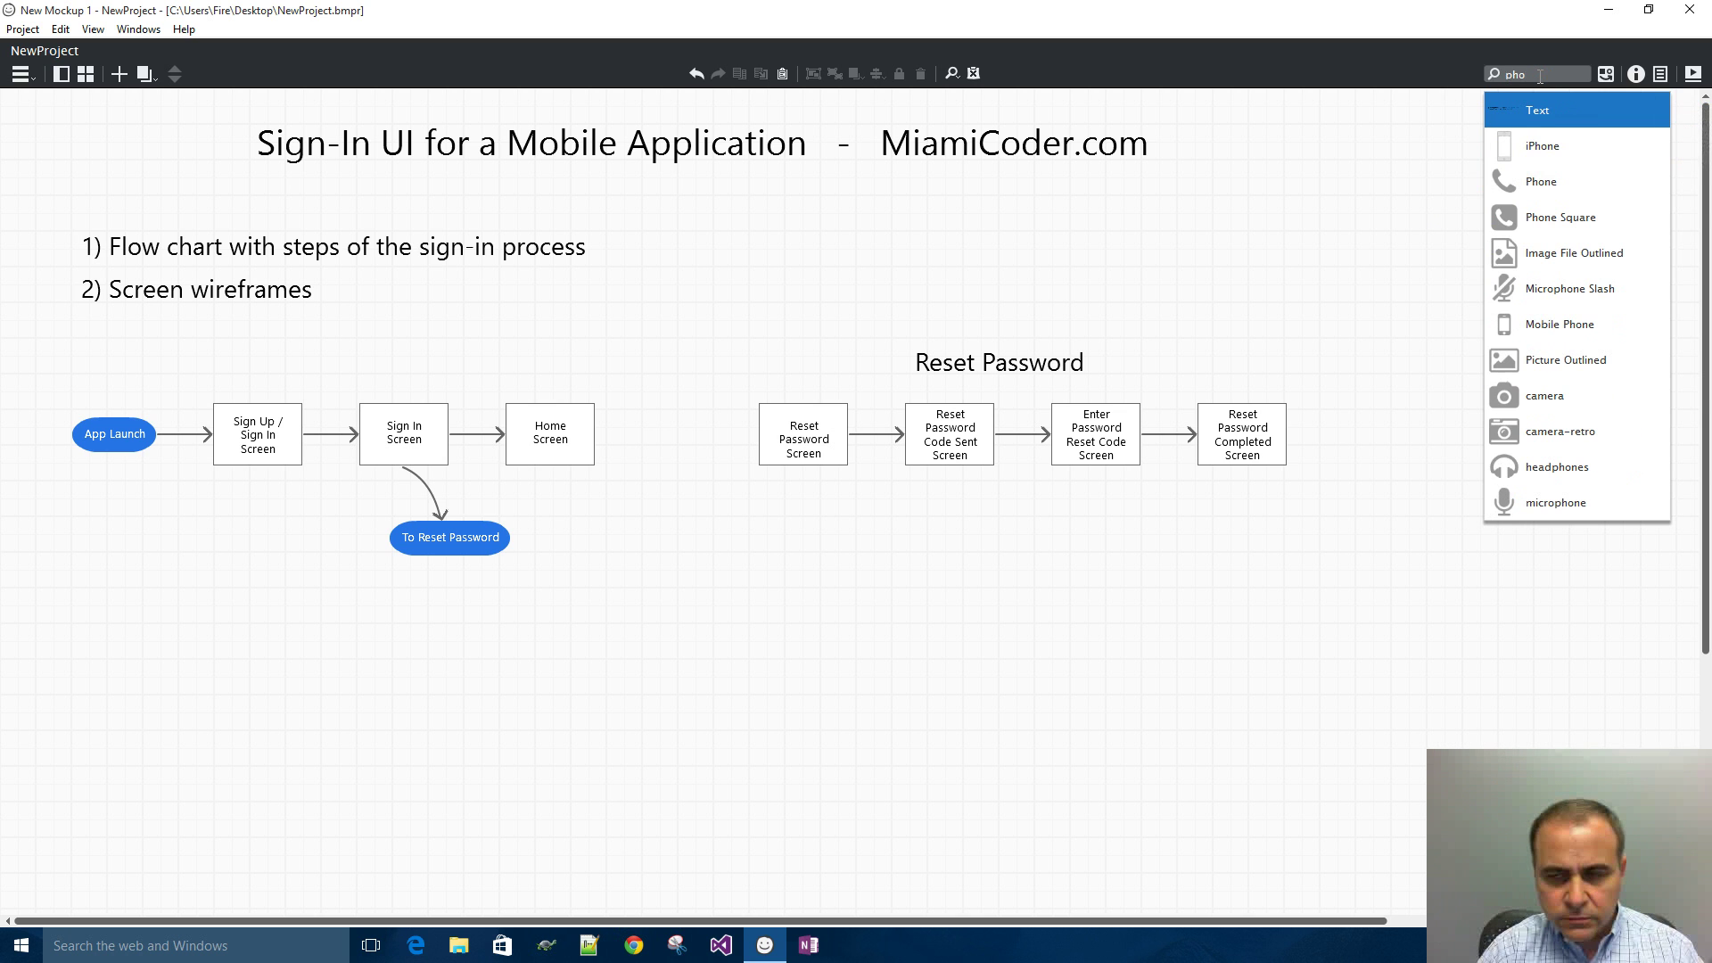
{"action": "left_click", "coordinate": [1545, 144]}
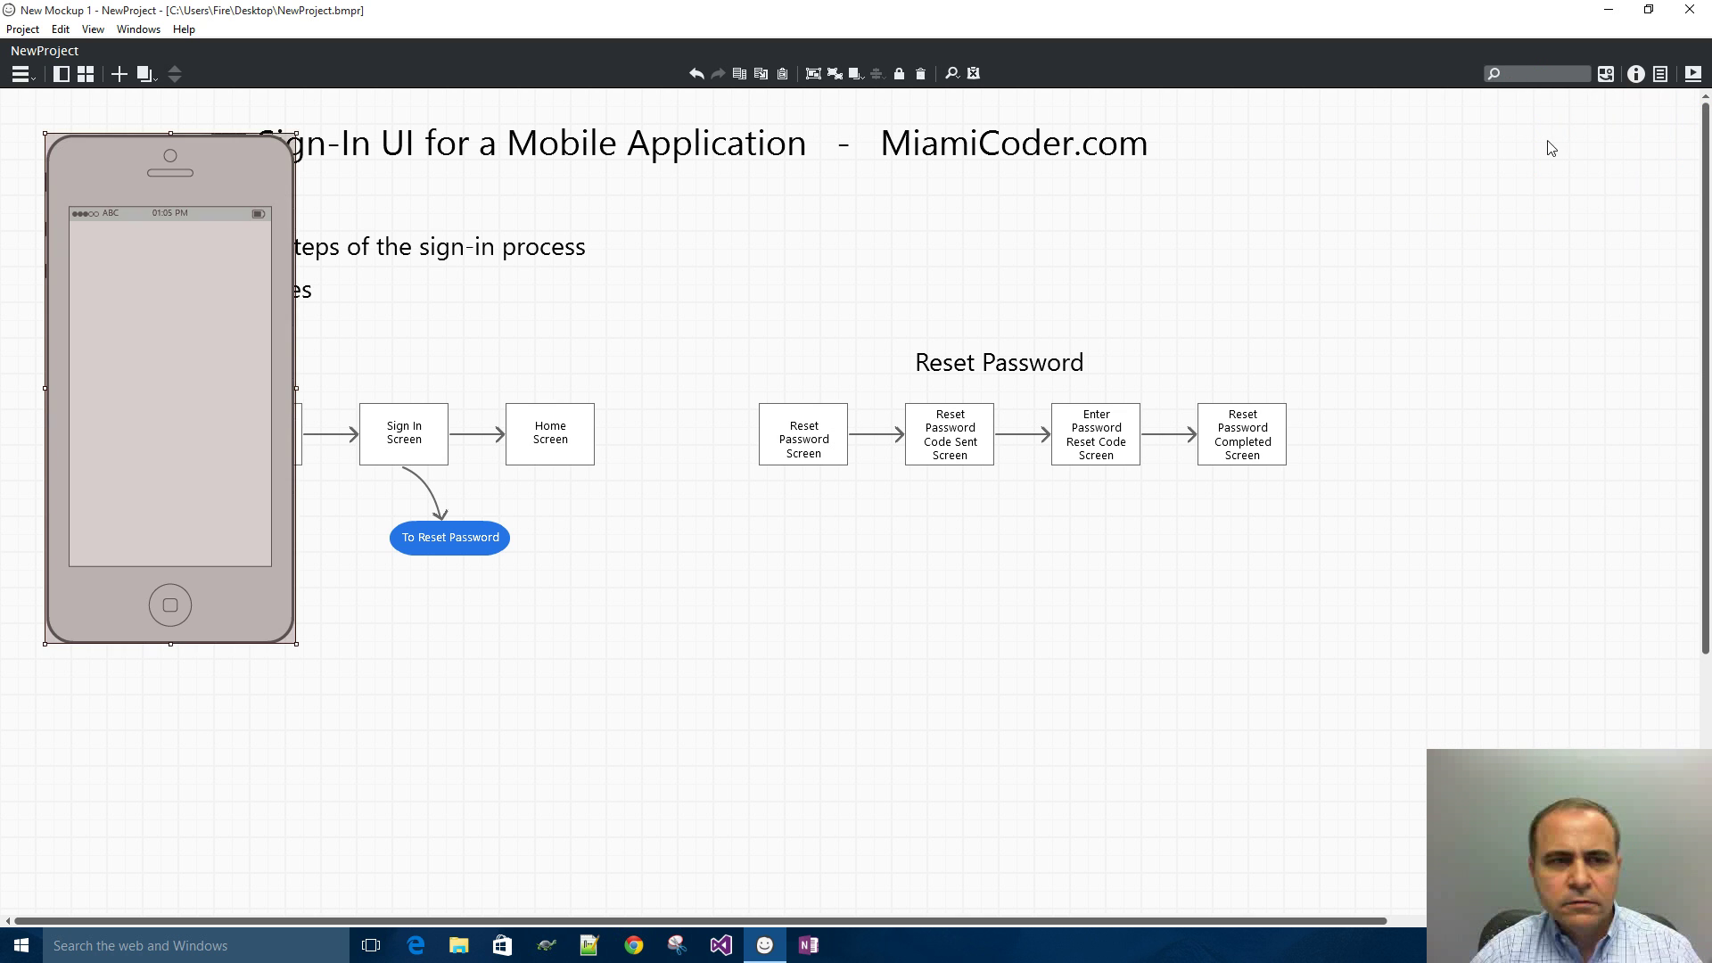
{"action": "left_click_drag", "start_coordinate": [135, 272], "coordinate": [113, 707]}
{"action": "left_click", "coordinate": [397, 682]}
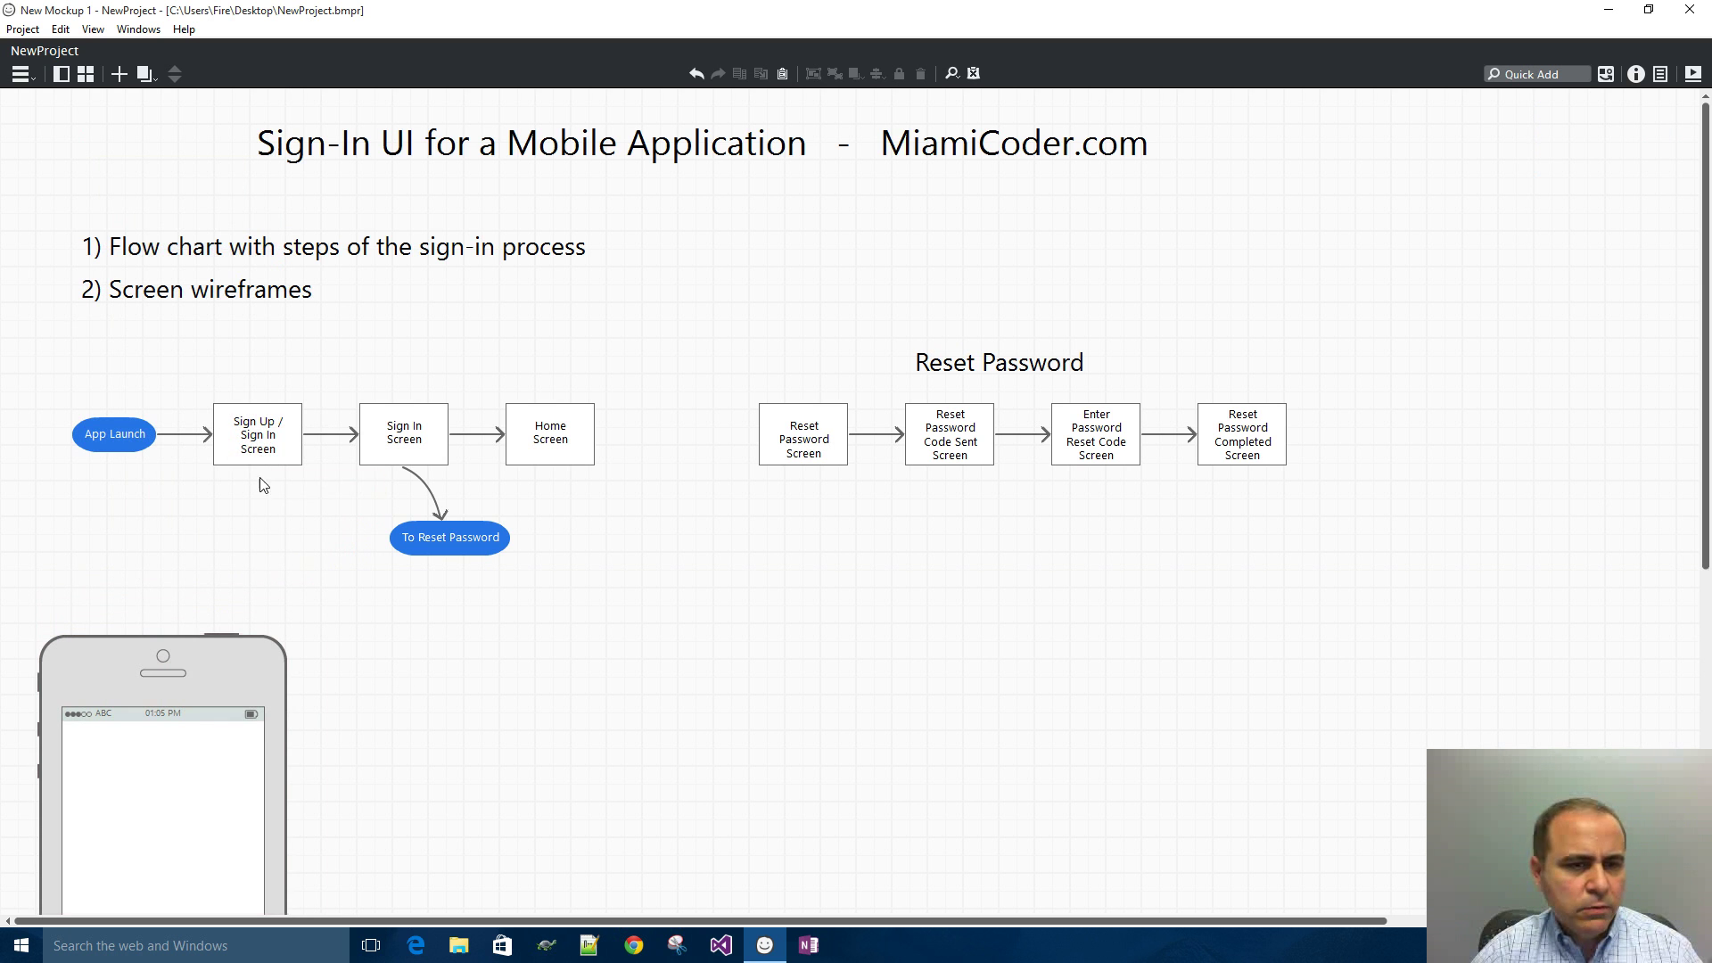
- Copy the '2) Screen wireframes' heading, retitle it 'Sign Up / Sign Up', and set it above the phone
{"action": "left_click", "coordinate": [200, 300]}
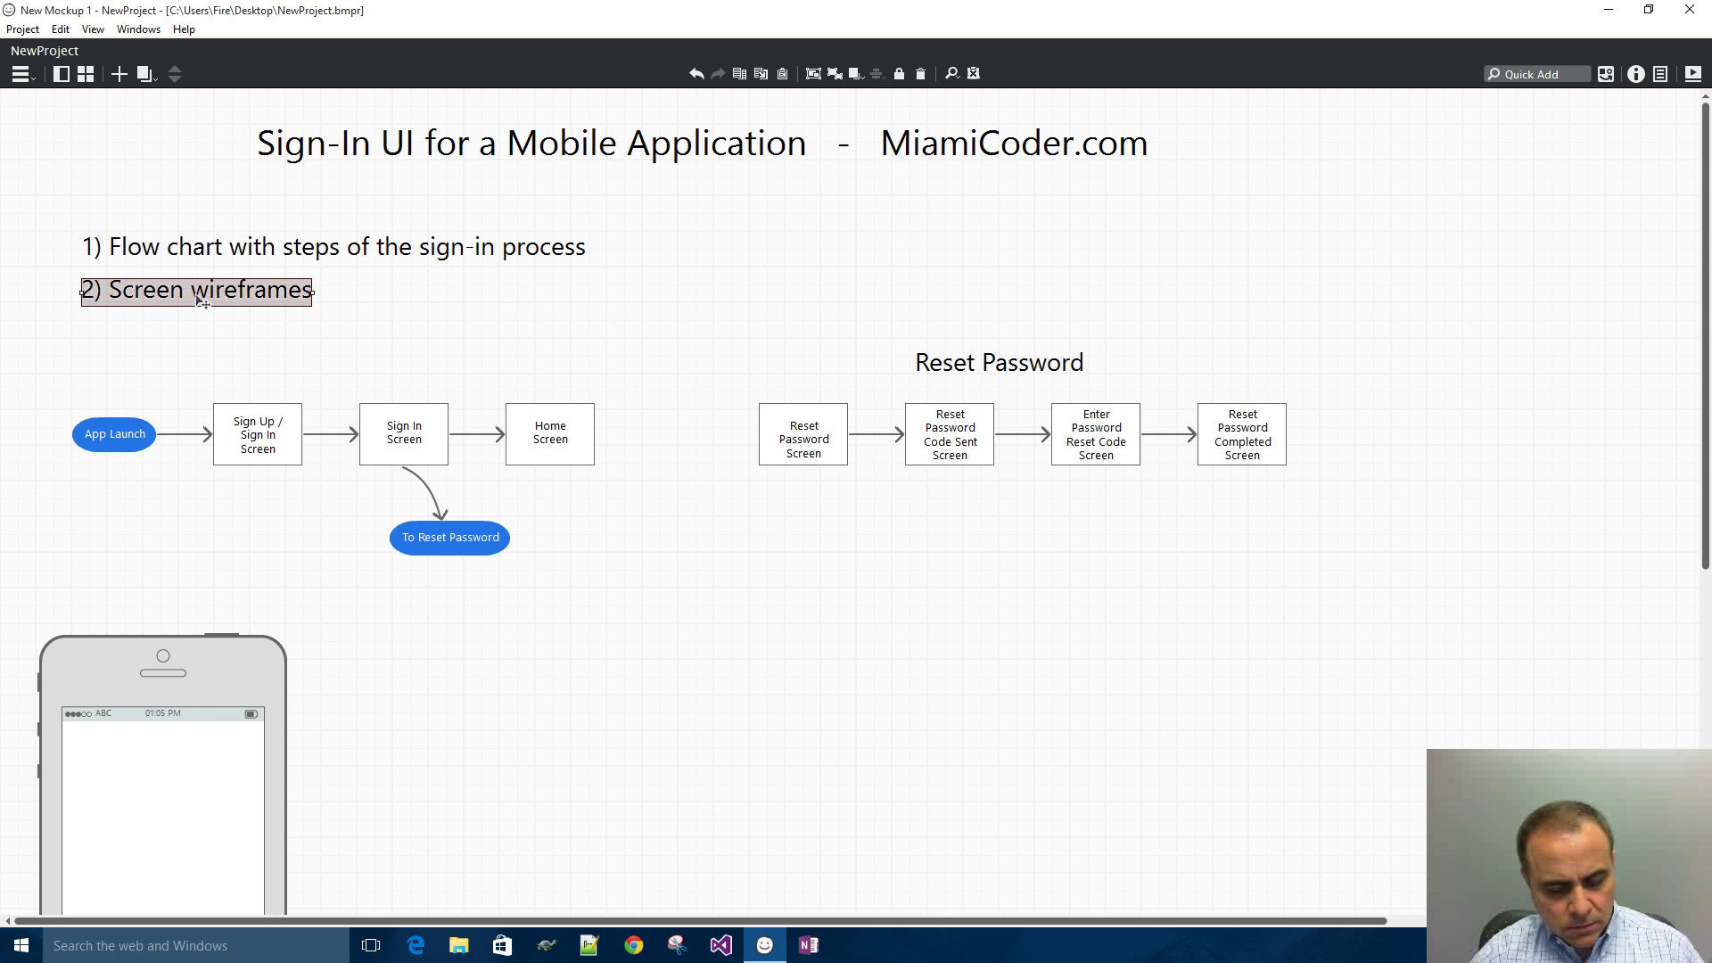
{"action": "left_click_drag", "start_coordinate": [200, 300], "coordinate": [192, 591]}
{"action": "double_click", "coordinate": [193, 589]}
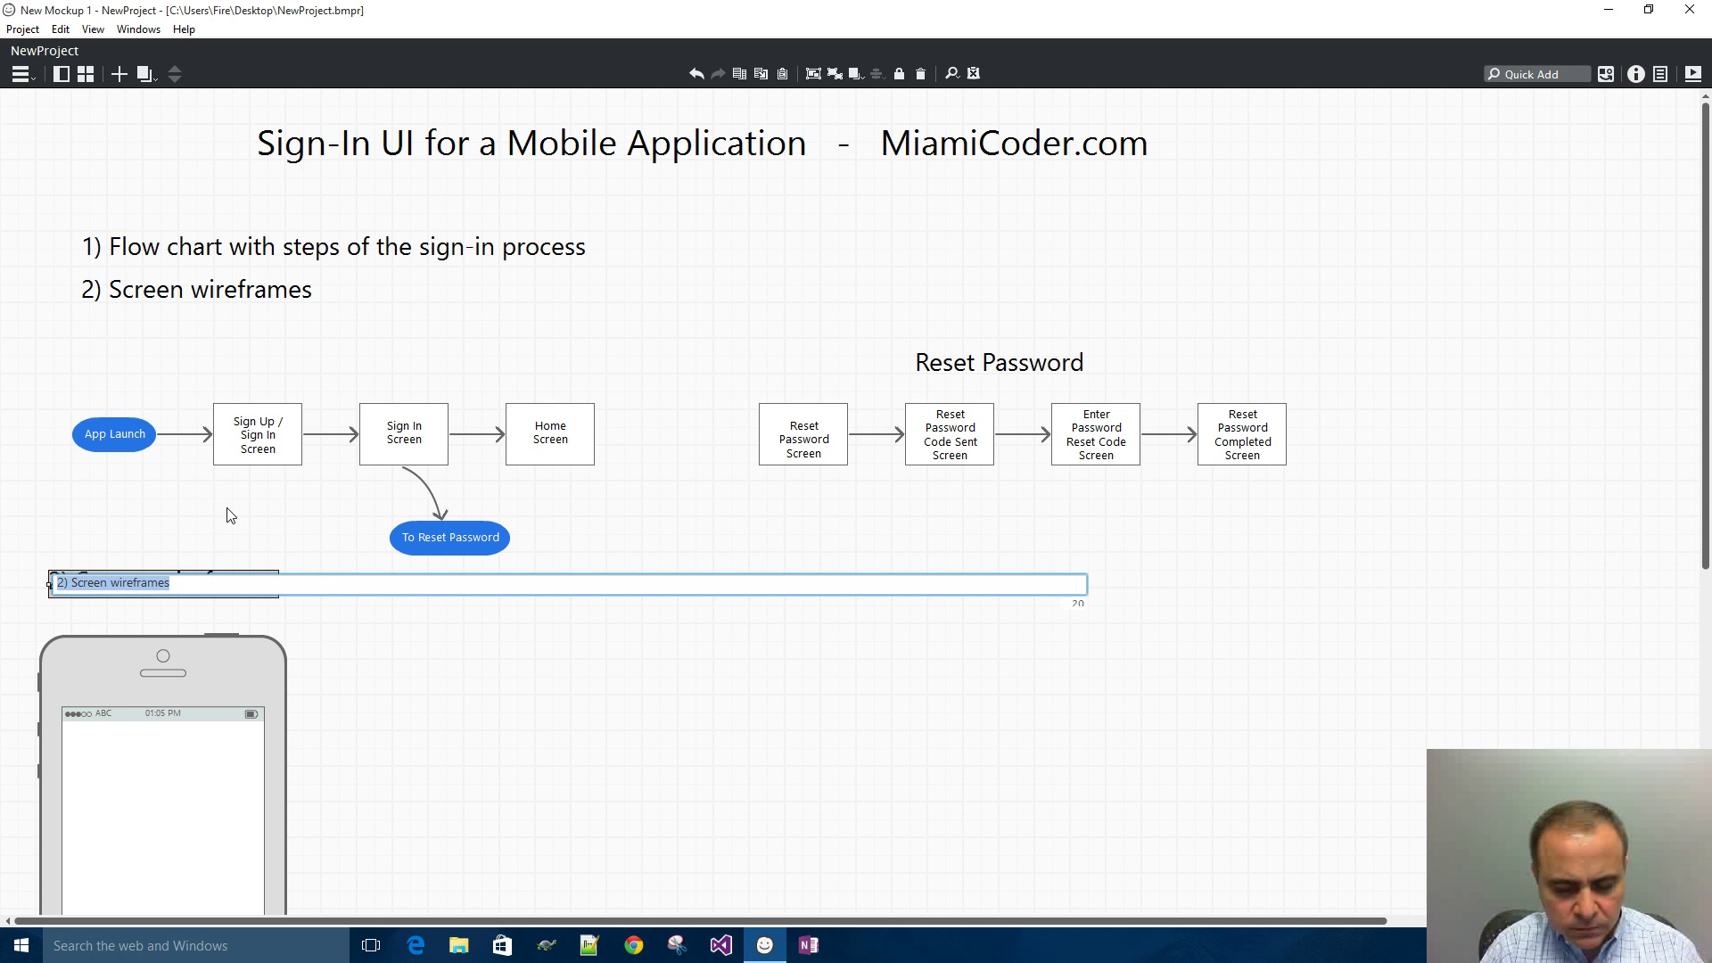
{"action": "type", "text": "Sign Up / Sign Up"}
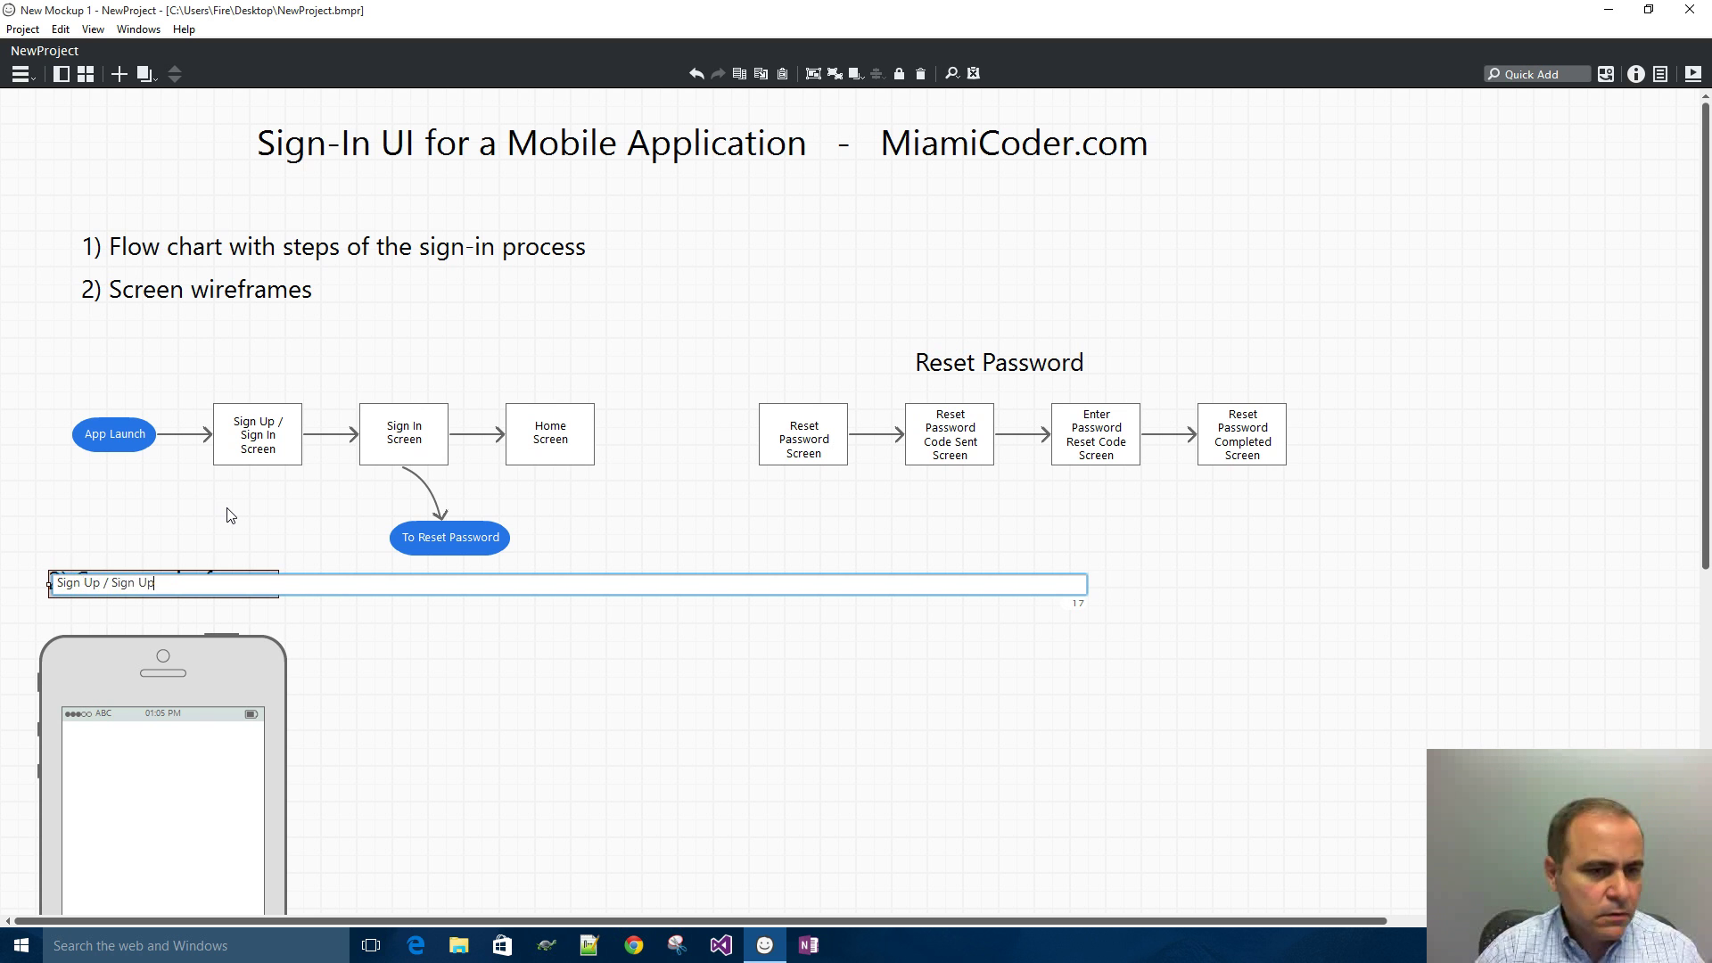
{"action": "key", "text": "Return"}
{"action": "mouse_move", "coordinate": [157, 581]}
{"action": "left_mouse_down"}
{"action": "mouse_move", "coordinate": [182, 586]}
{"action": "mouse_move", "coordinate": [168, 591]}
{"action": "left_mouse_up"}
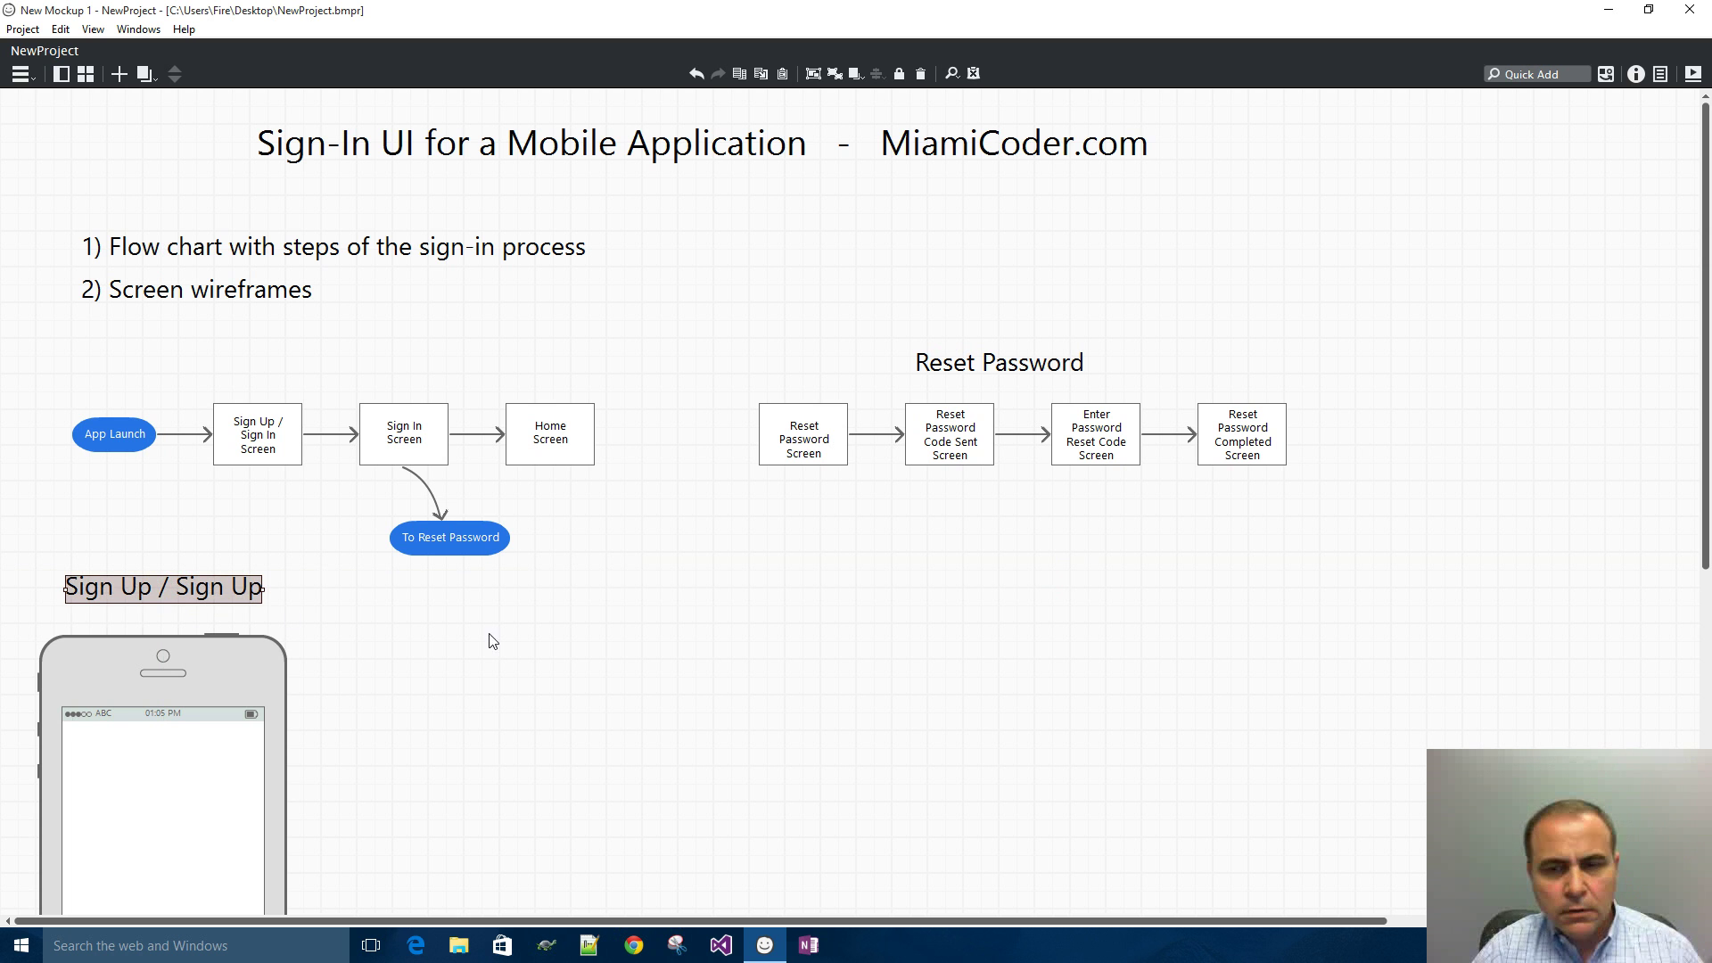
{"action": "left_click_drag", "start_coordinate": [1706, 271], "coordinate": [1706, 393]}
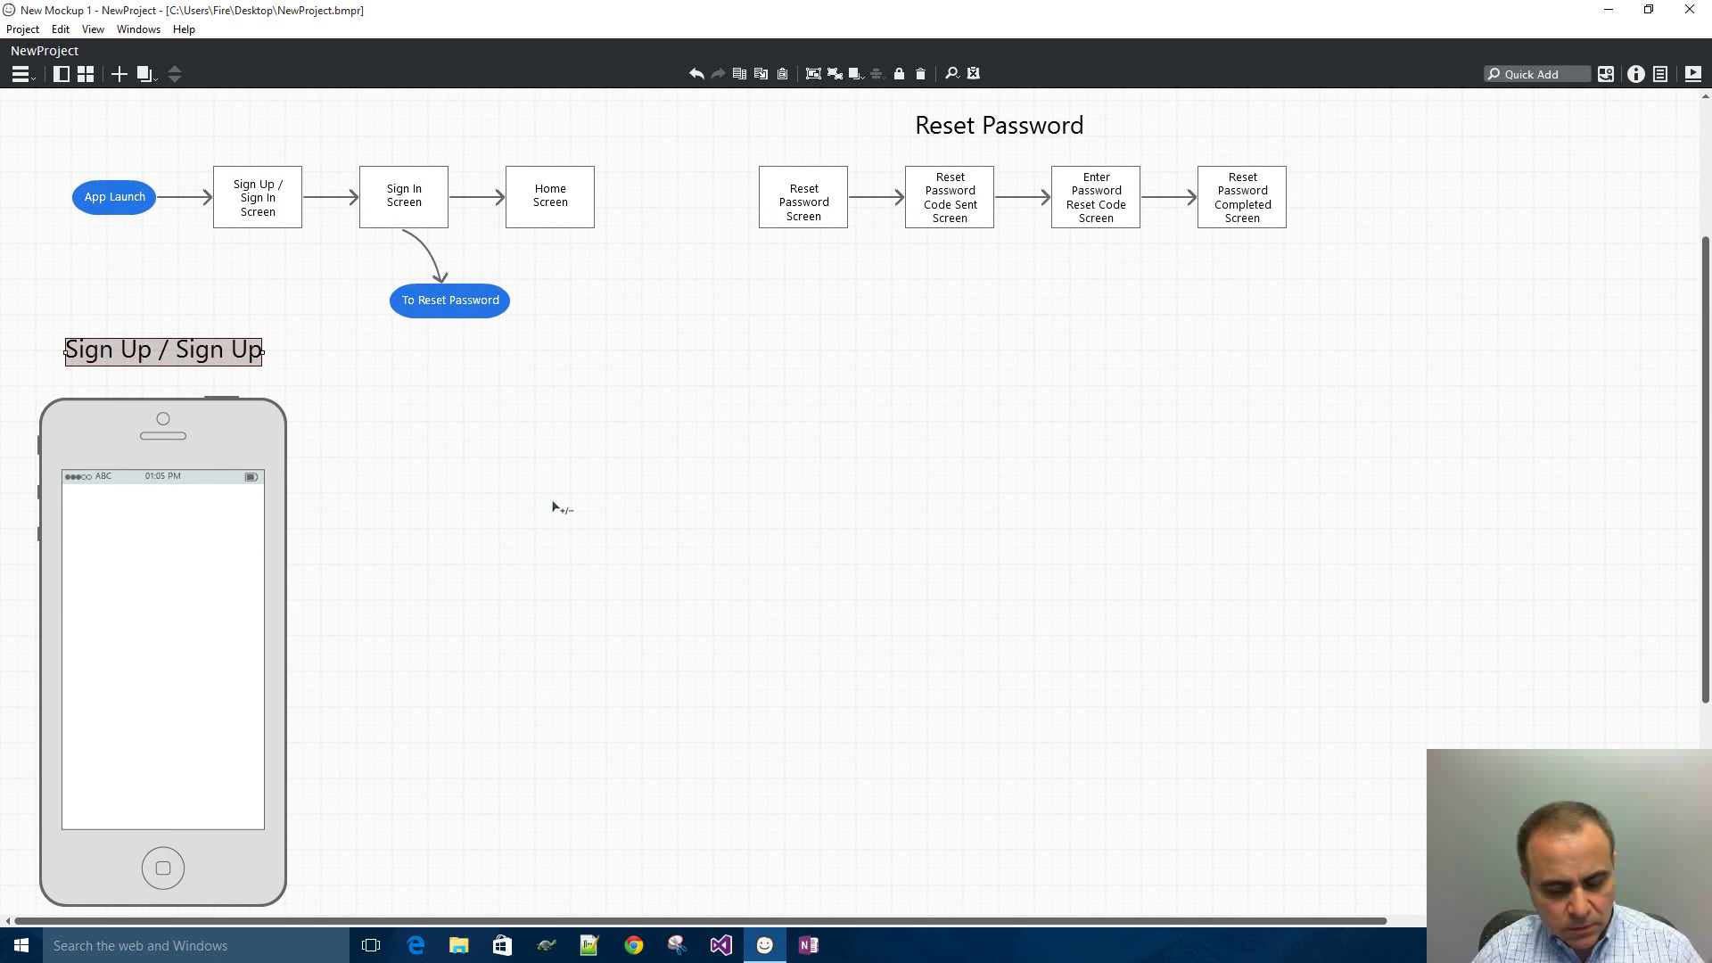
- Copy the heading into the phone screen as a centred 'Logo' title
{"action": "left_click_drag", "start_coordinate": [214, 357], "coordinate": [211, 533]}
{"action": "double_click", "coordinate": [208, 530]}
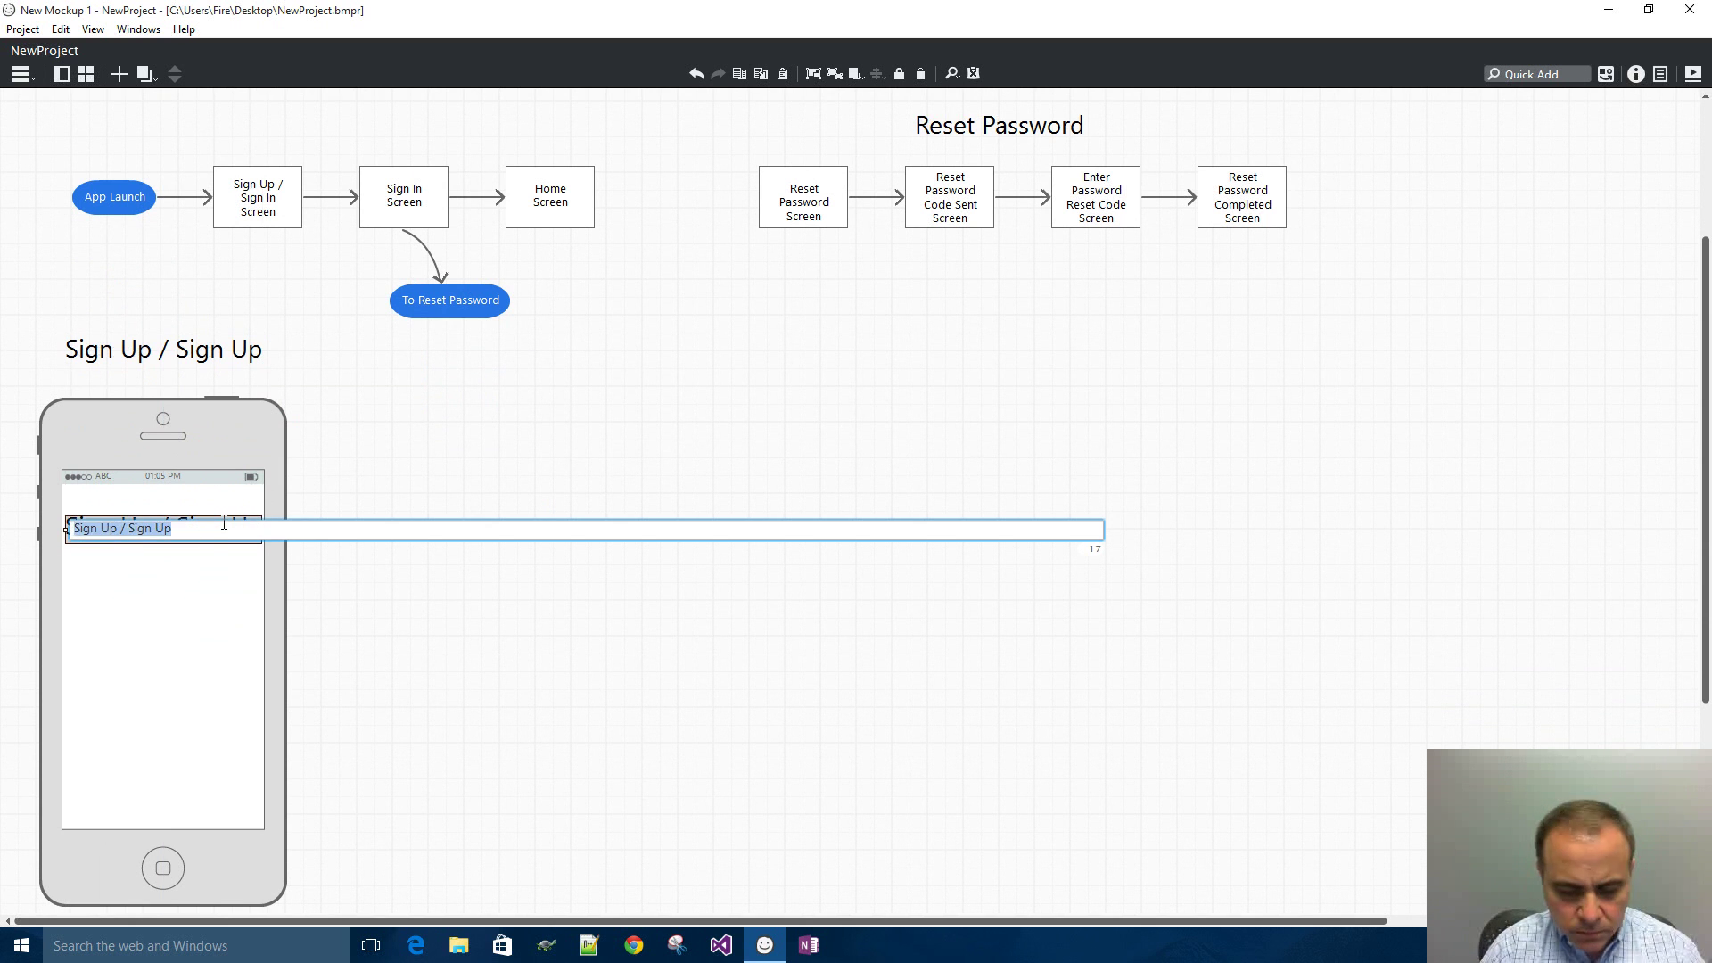
{"action": "type", "text": "Logo"}
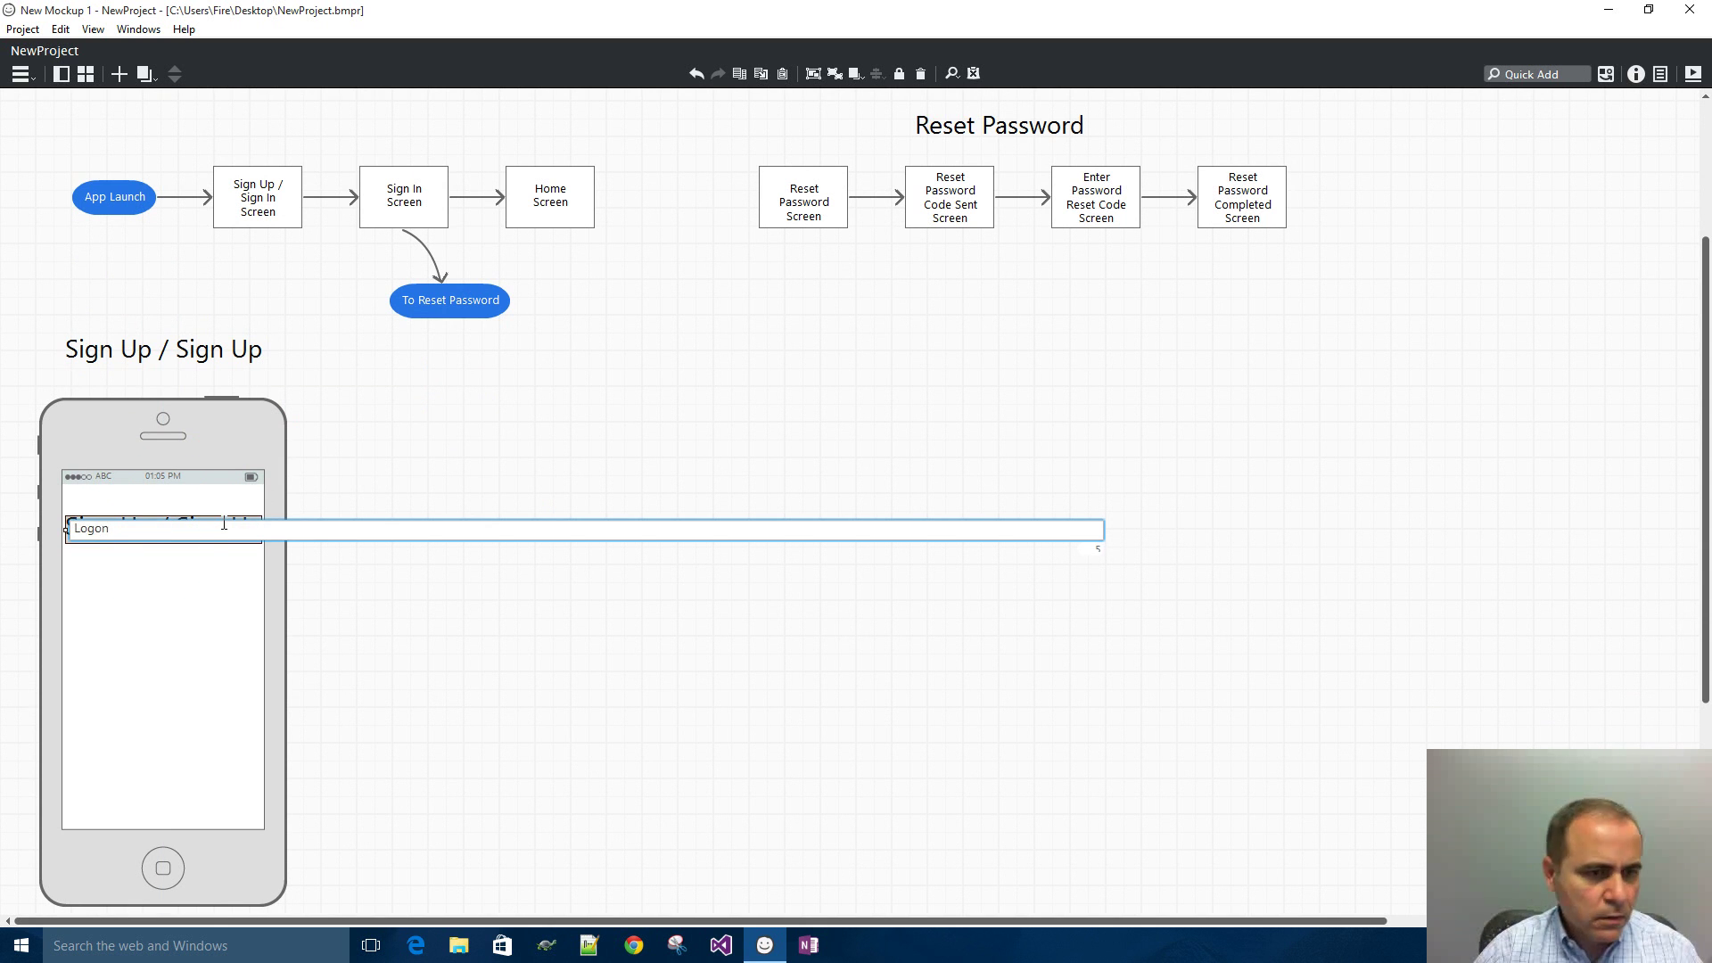
{"action": "key", "text": "Return"}
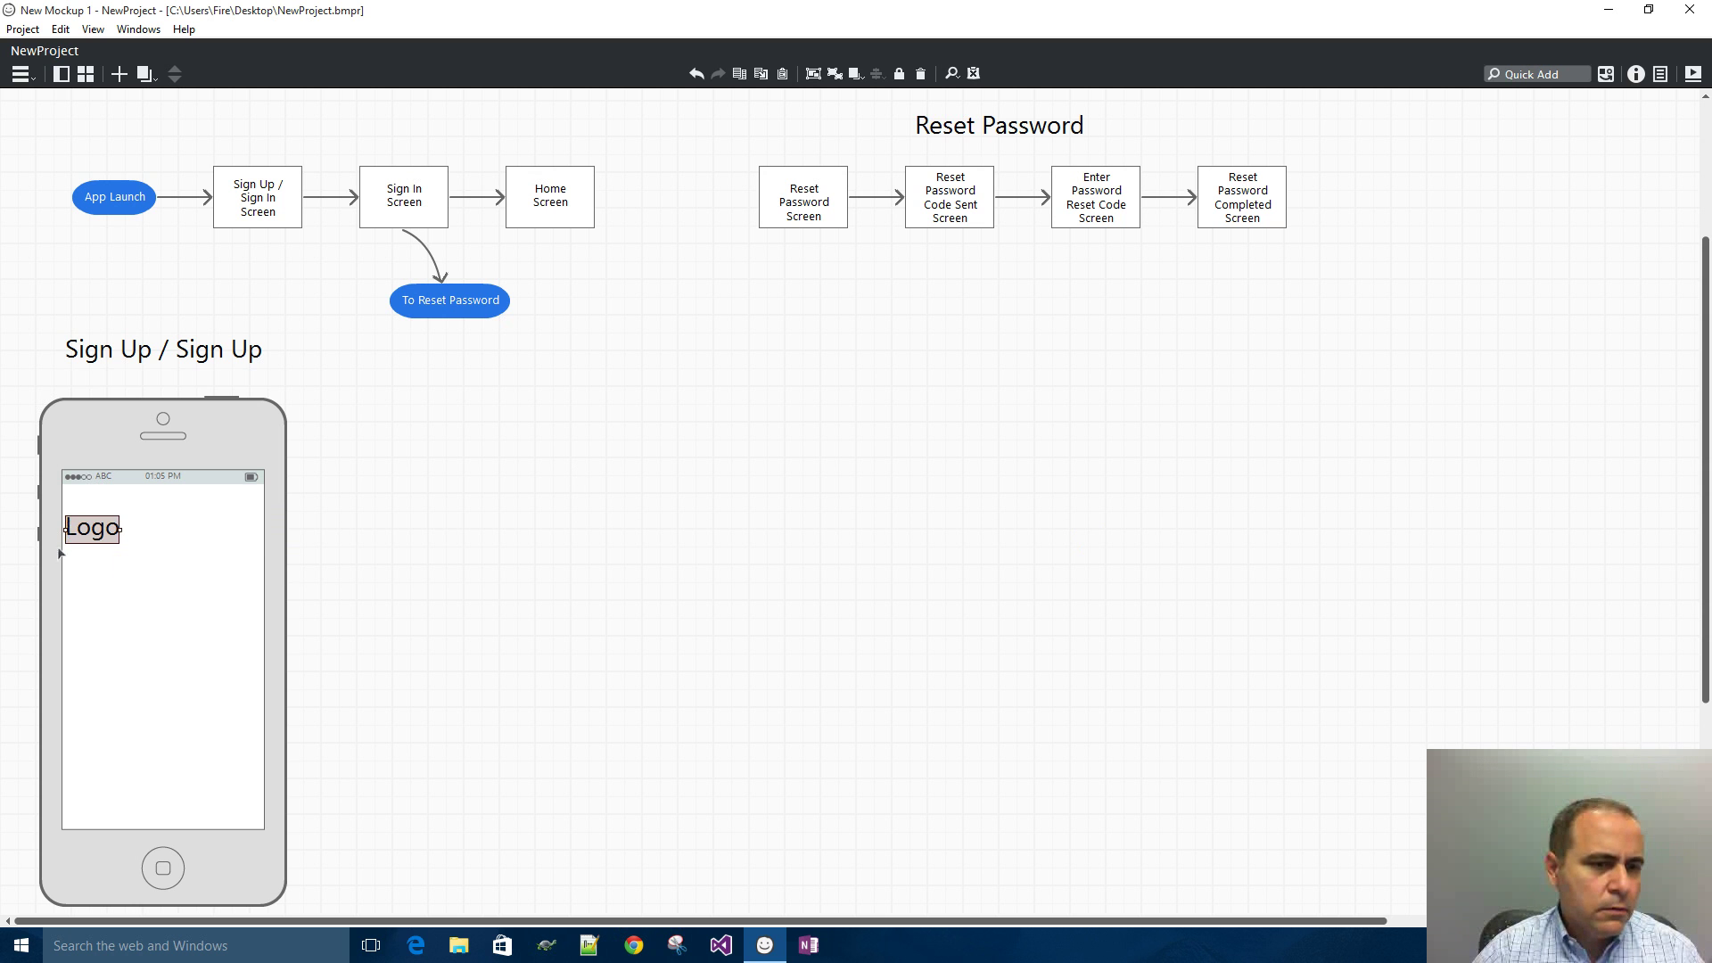
{"action": "left_click_drag", "start_coordinate": [85, 540], "coordinate": [160, 546]}
- Add a Label reading 'Existing users' below the Logo
{"action": "left_click", "coordinate": [1534, 74]}
{"action": "type", "text": "lb"}
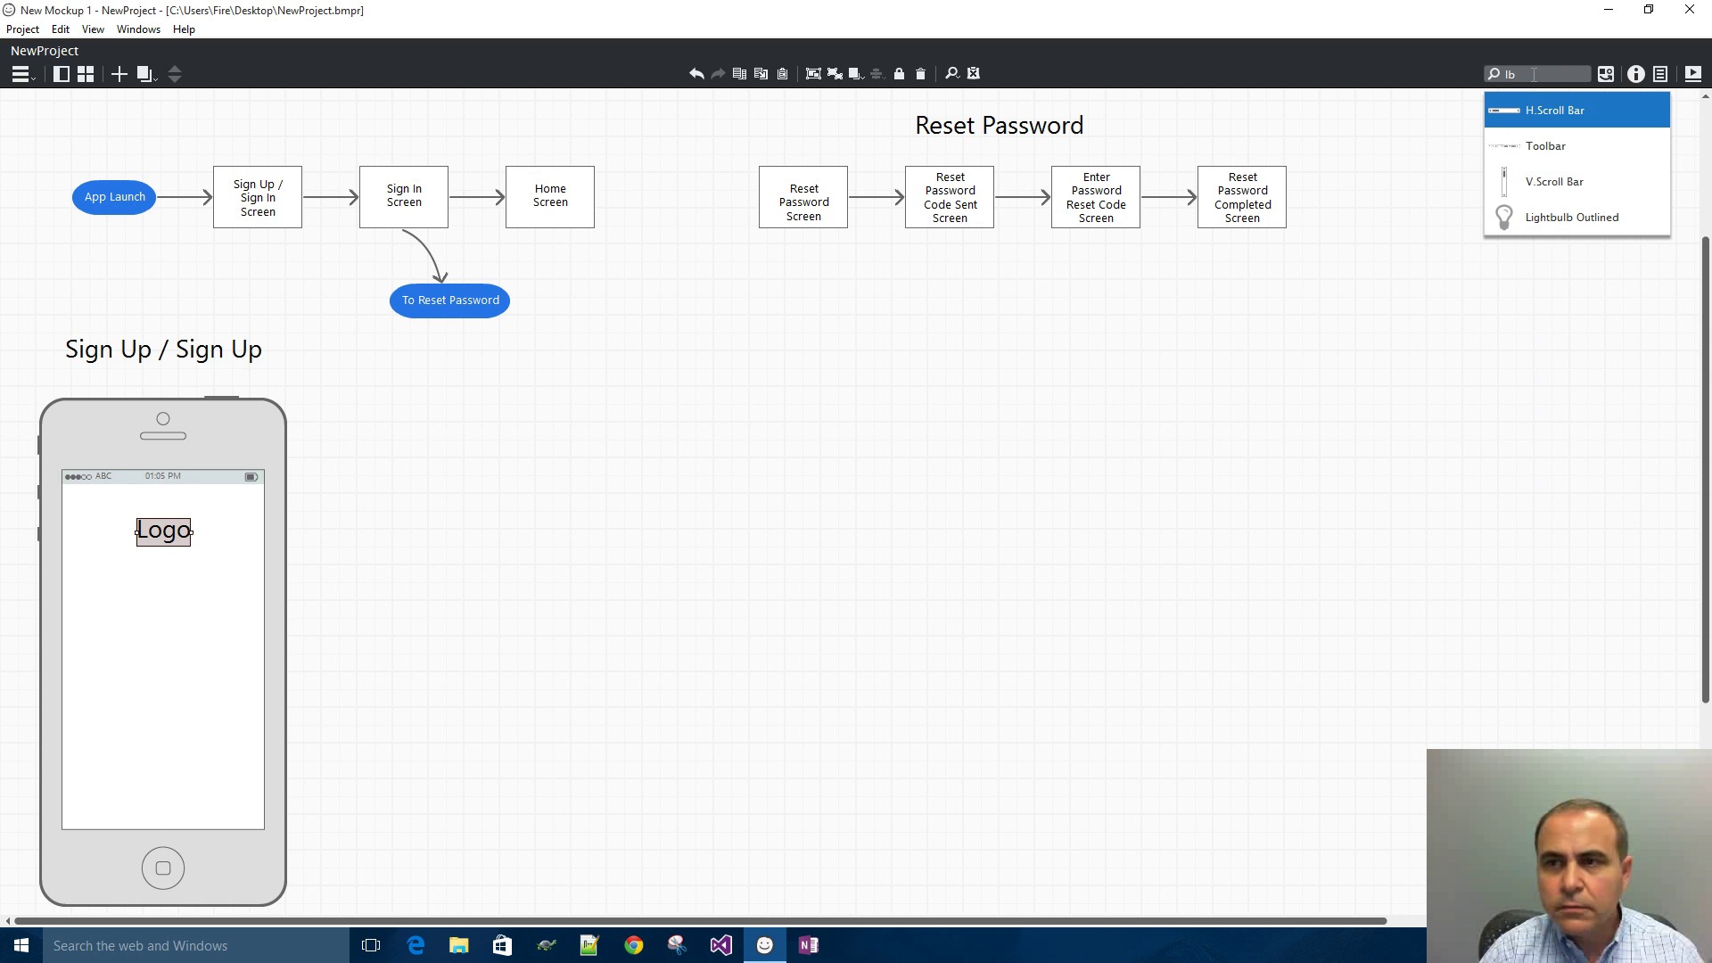
{"action": "key", "text": "BackSpace"}
{"action": "type", "text": "ab"}
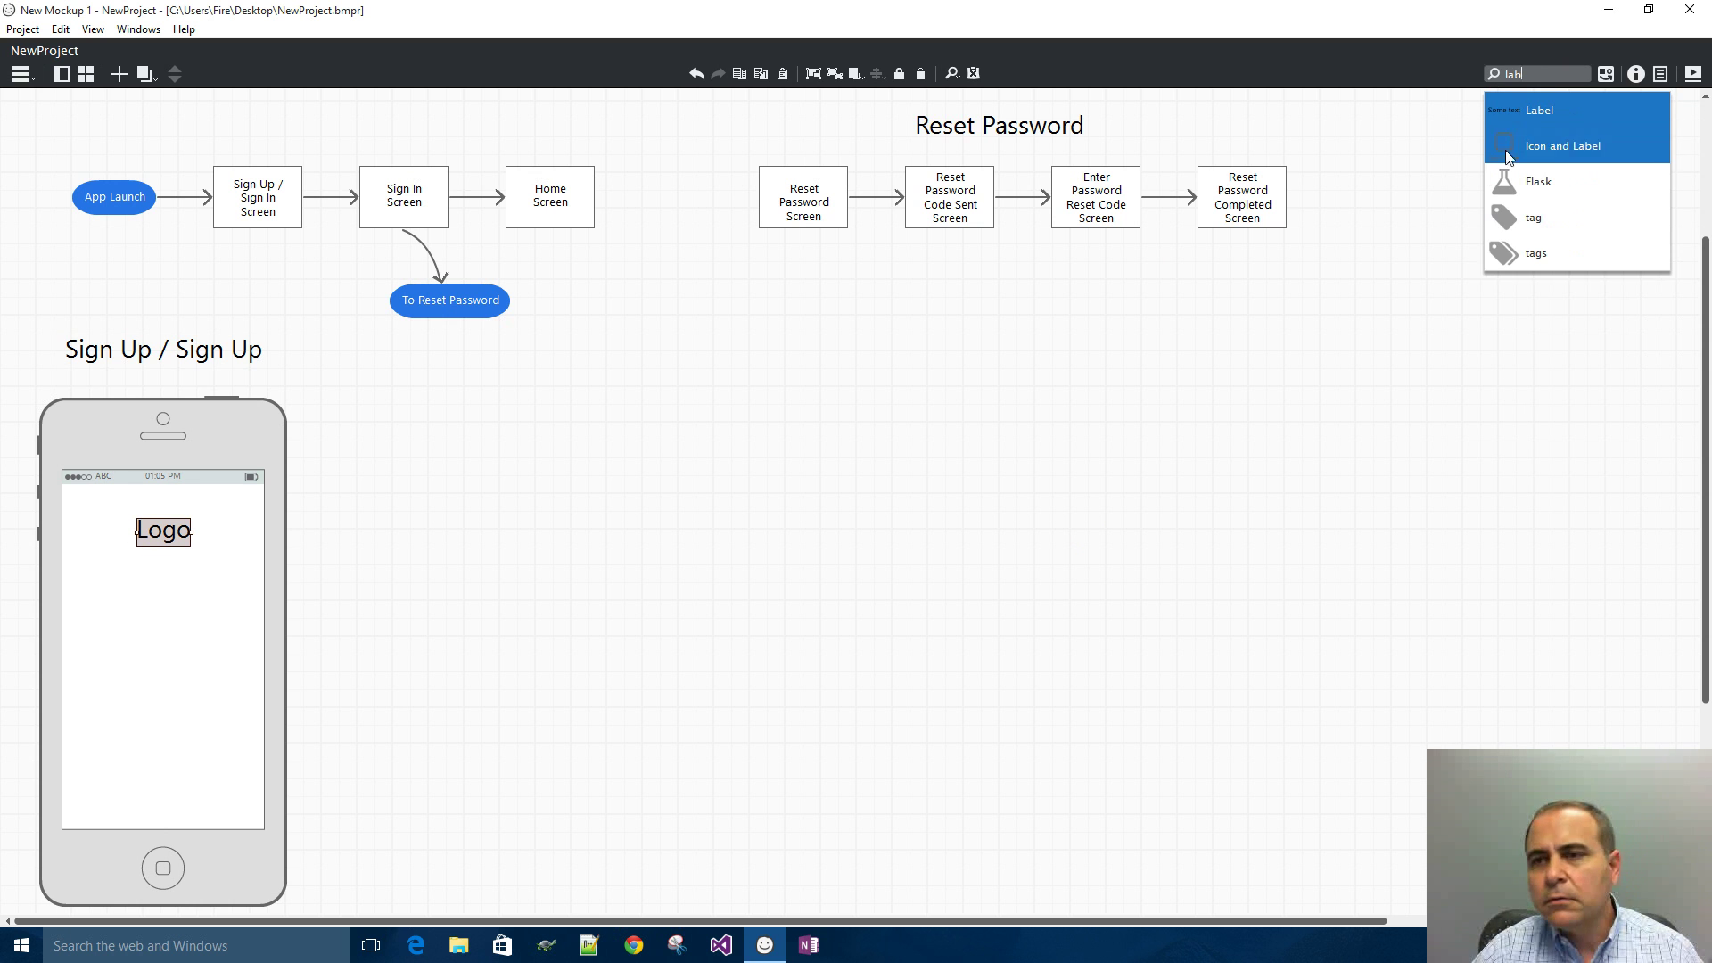
{"action": "left_click", "coordinate": [1526, 94]}
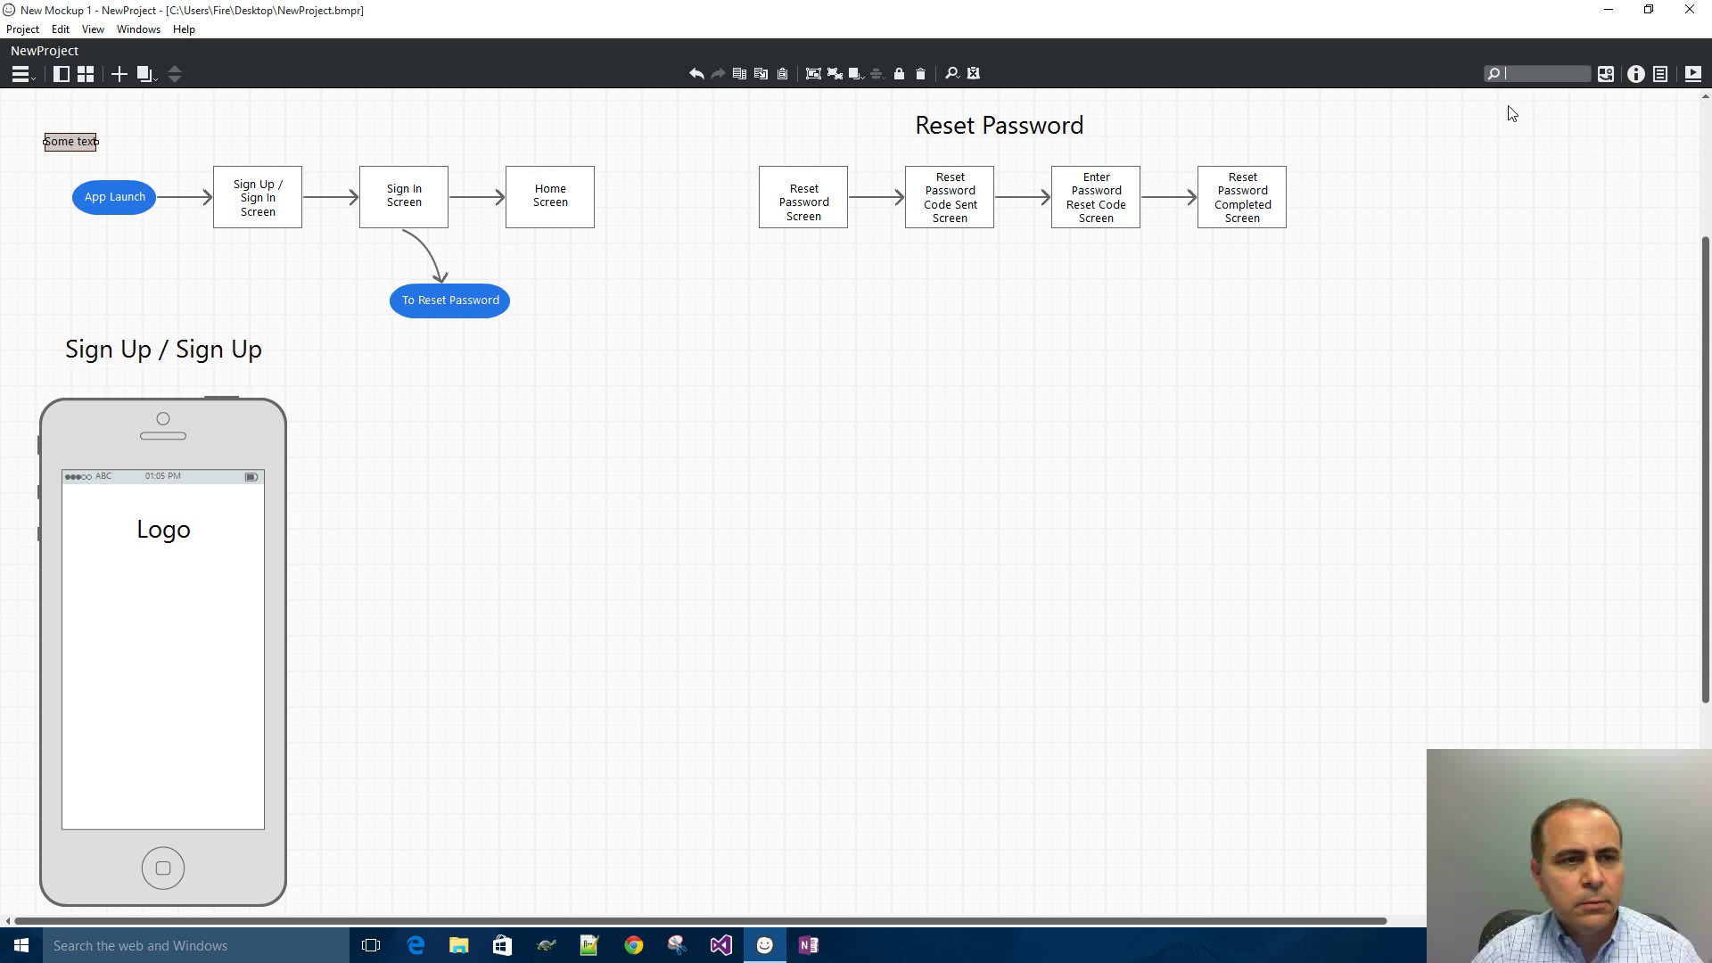
{"action": "left_click_drag", "start_coordinate": [100, 149], "coordinate": [120, 580]}
{"action": "double_click", "coordinate": [122, 578]}
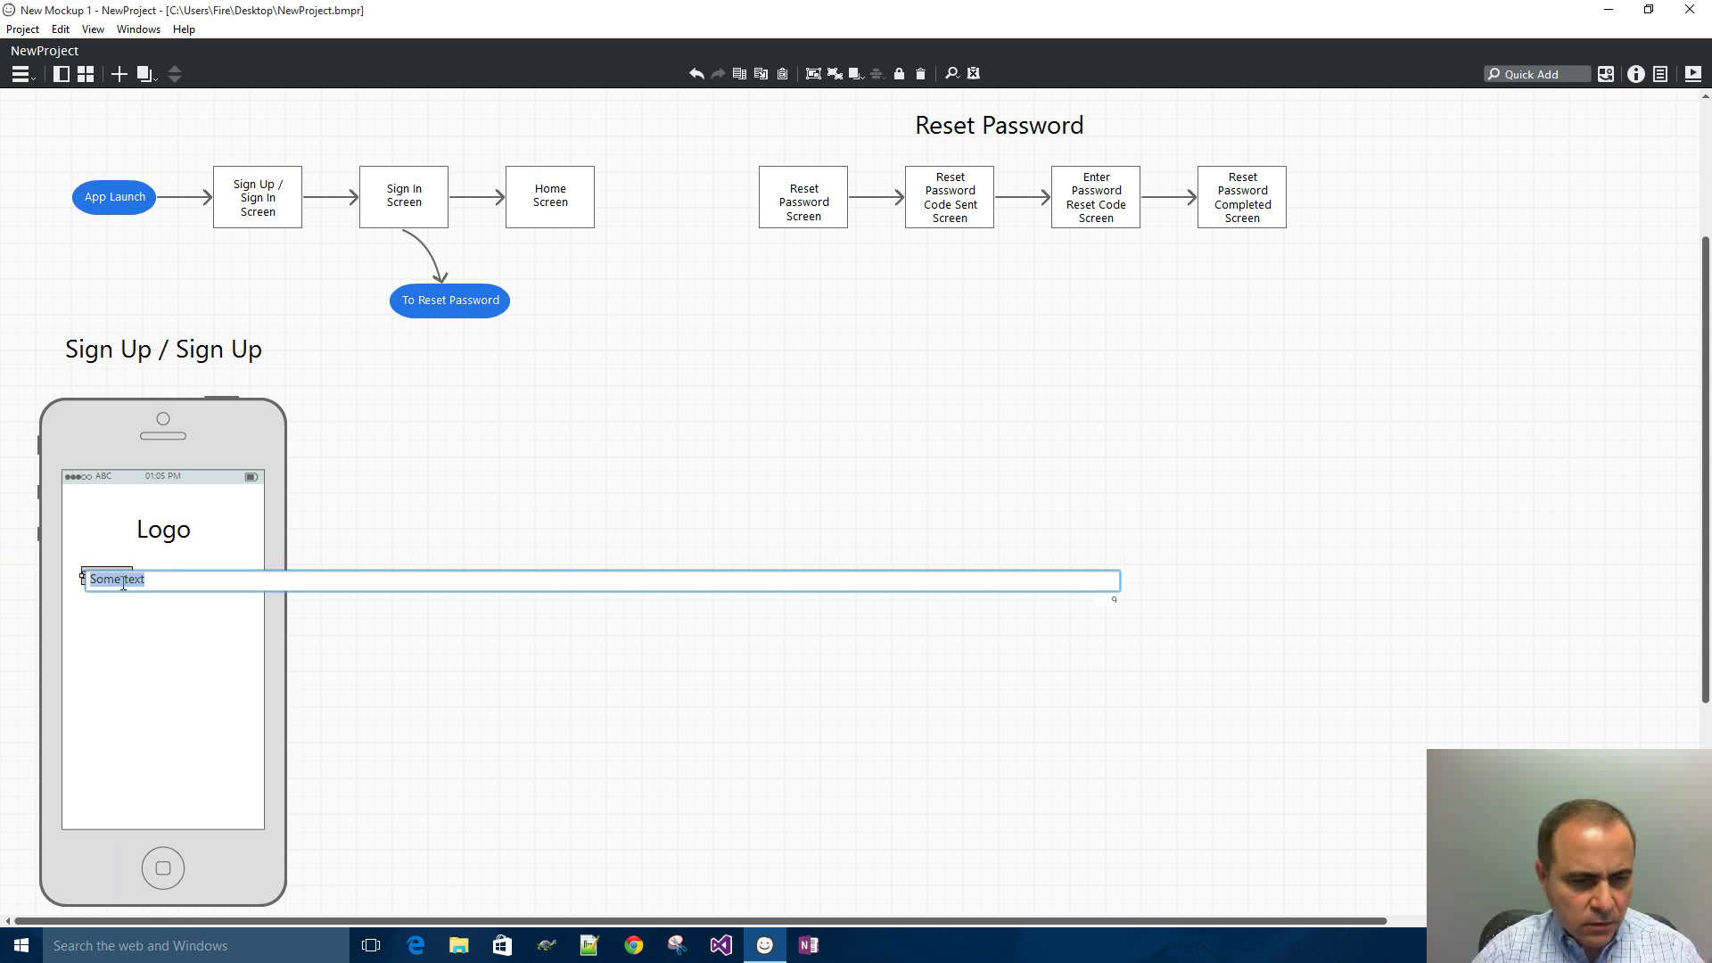
{"action": "type", "text": "Existing users"}
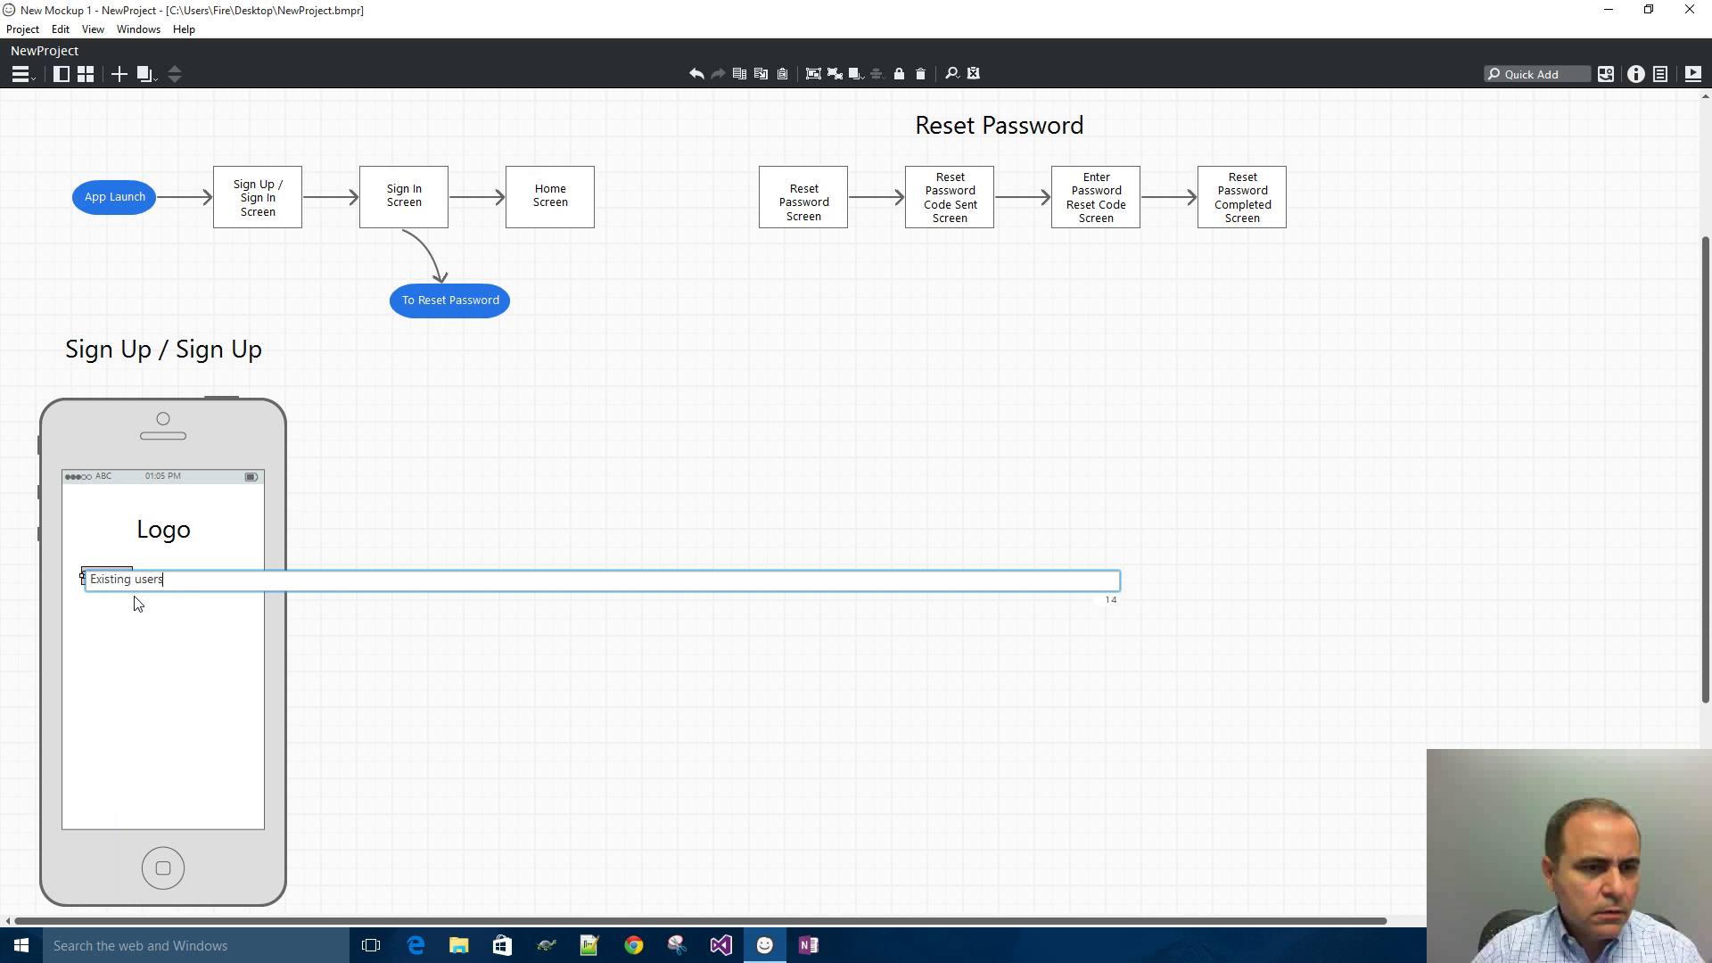
{"action": "key", "text": "Return"}
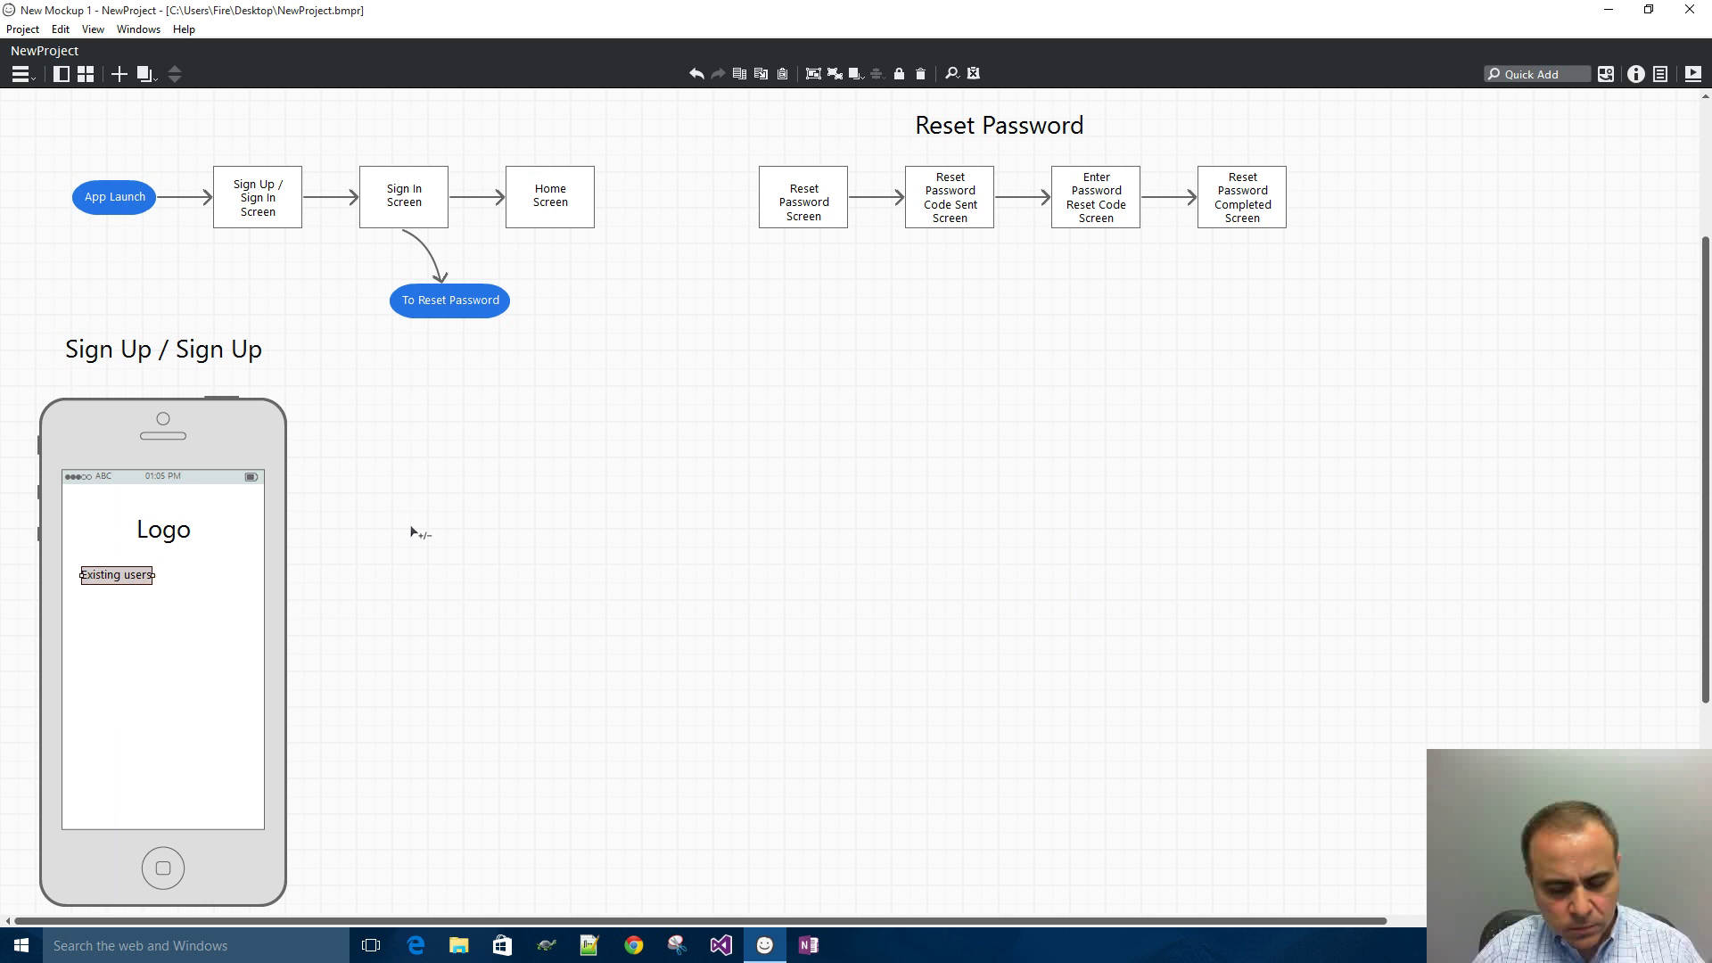
- Duplicate the label lower down as 'Don't have an account?'
{"action": "key", "text": "ctrl+d"}
{"action": "left_click_drag", "start_coordinate": [114, 591], "coordinate": [107, 629]}
{"action": "double_click", "coordinate": [107, 630]}
{"action": "type", "text": "Don't h"}
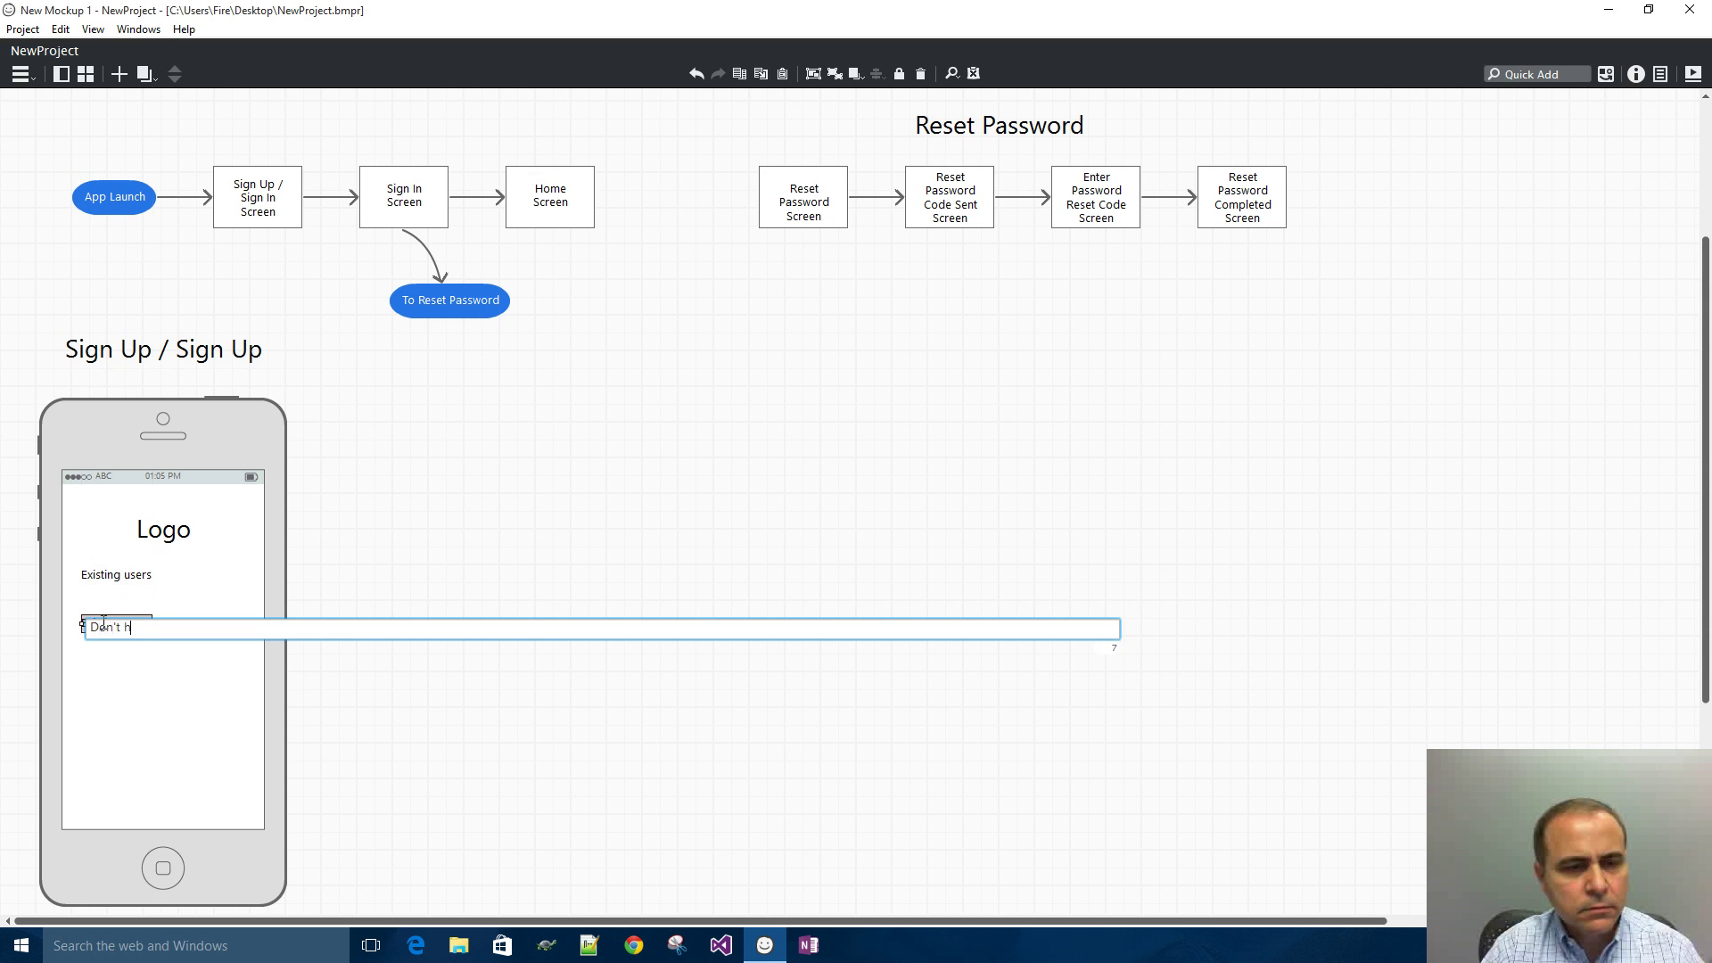
{"action": "type", "text": "ave an account"}
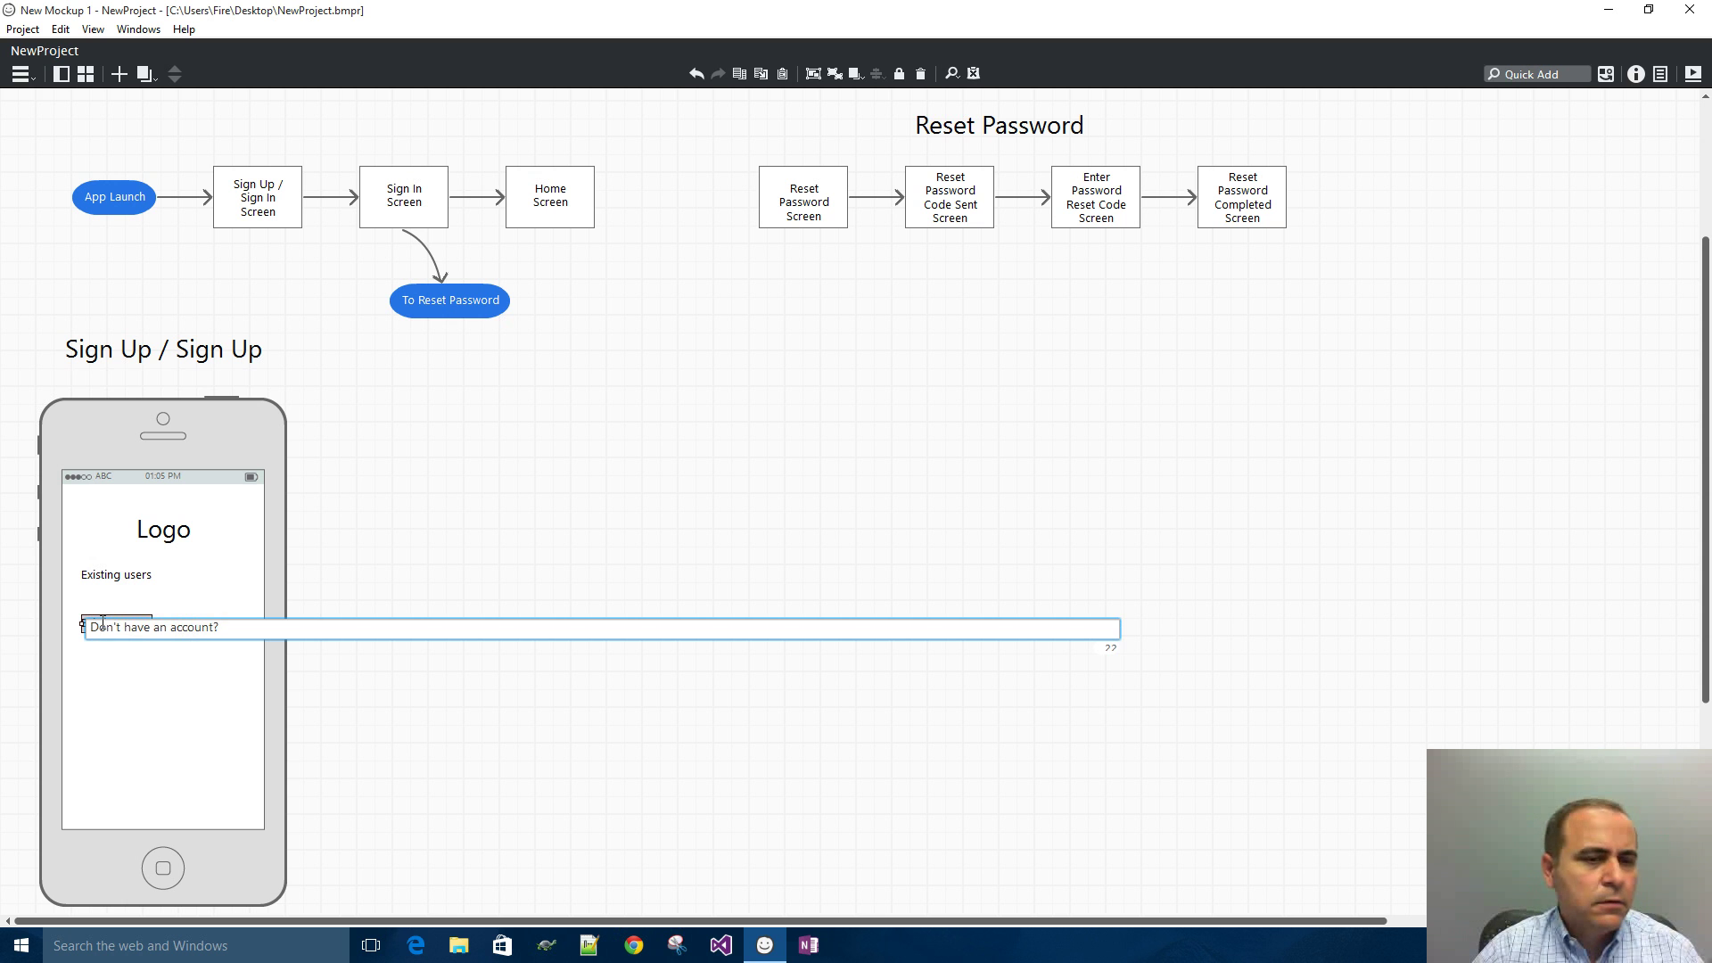
{"action": "type", "text": "?"}
{"action": "key", "text": "Return"}
- Add a 'Sign In' button below 'Existing users'
{"action": "left_click", "coordinate": [1515, 74]}
{"action": "type", "text": "butt"}
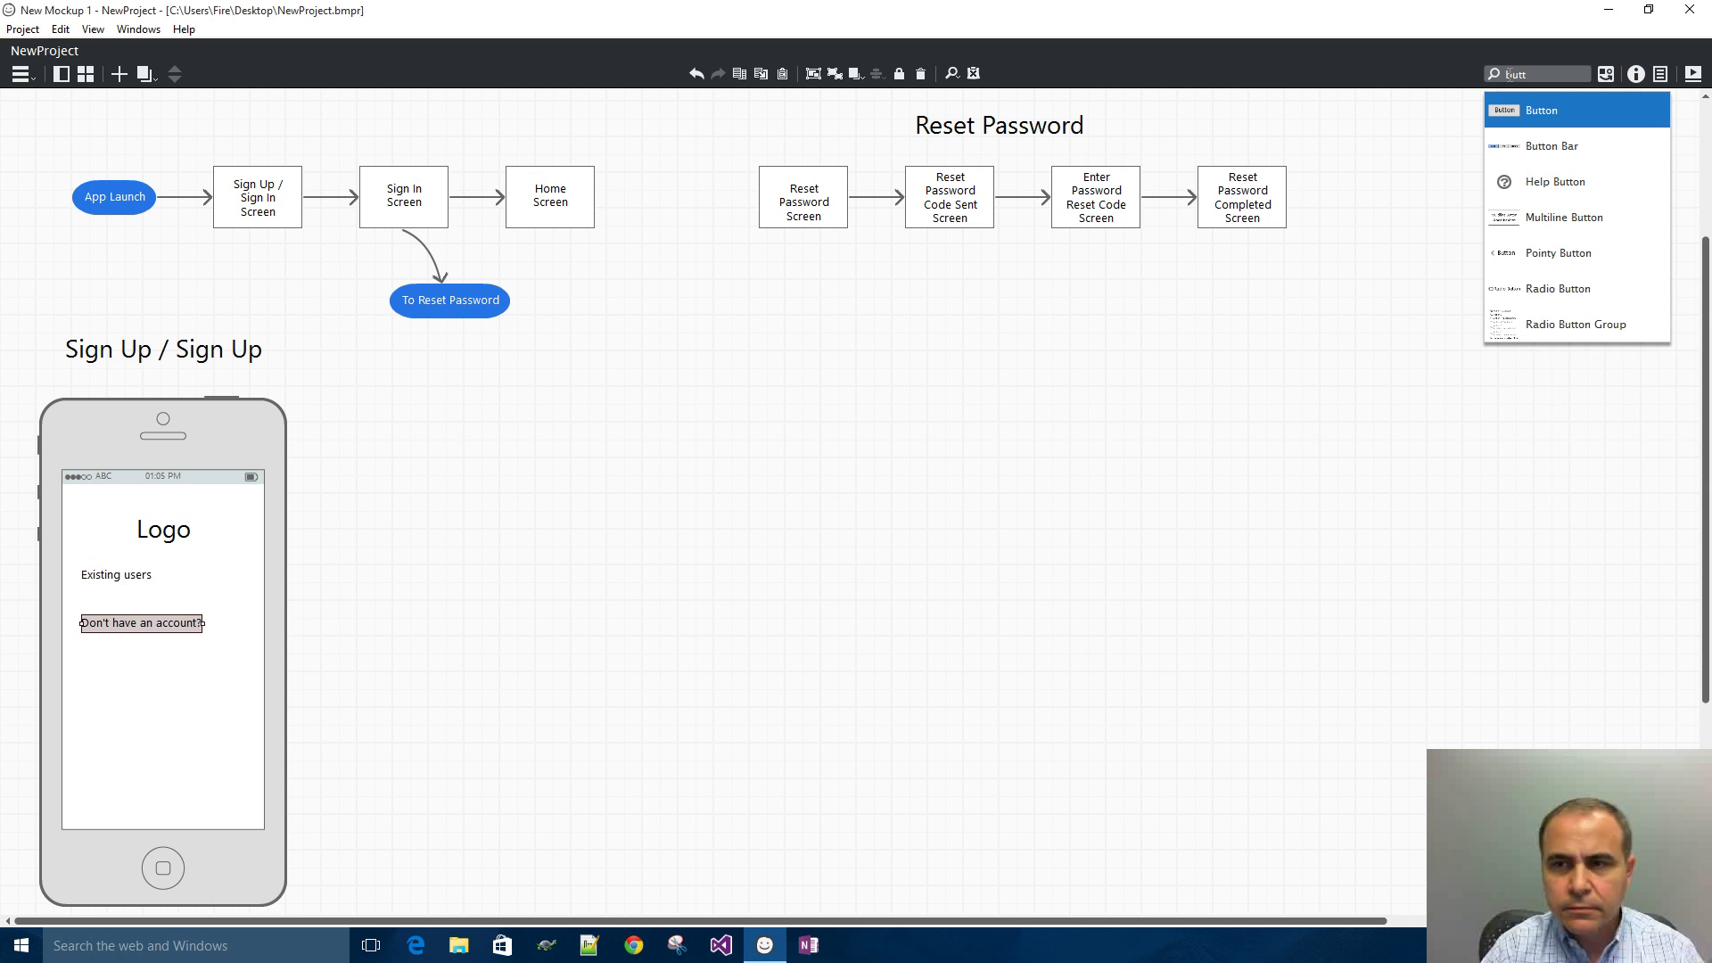
{"action": "left_click", "coordinate": [1523, 107]}
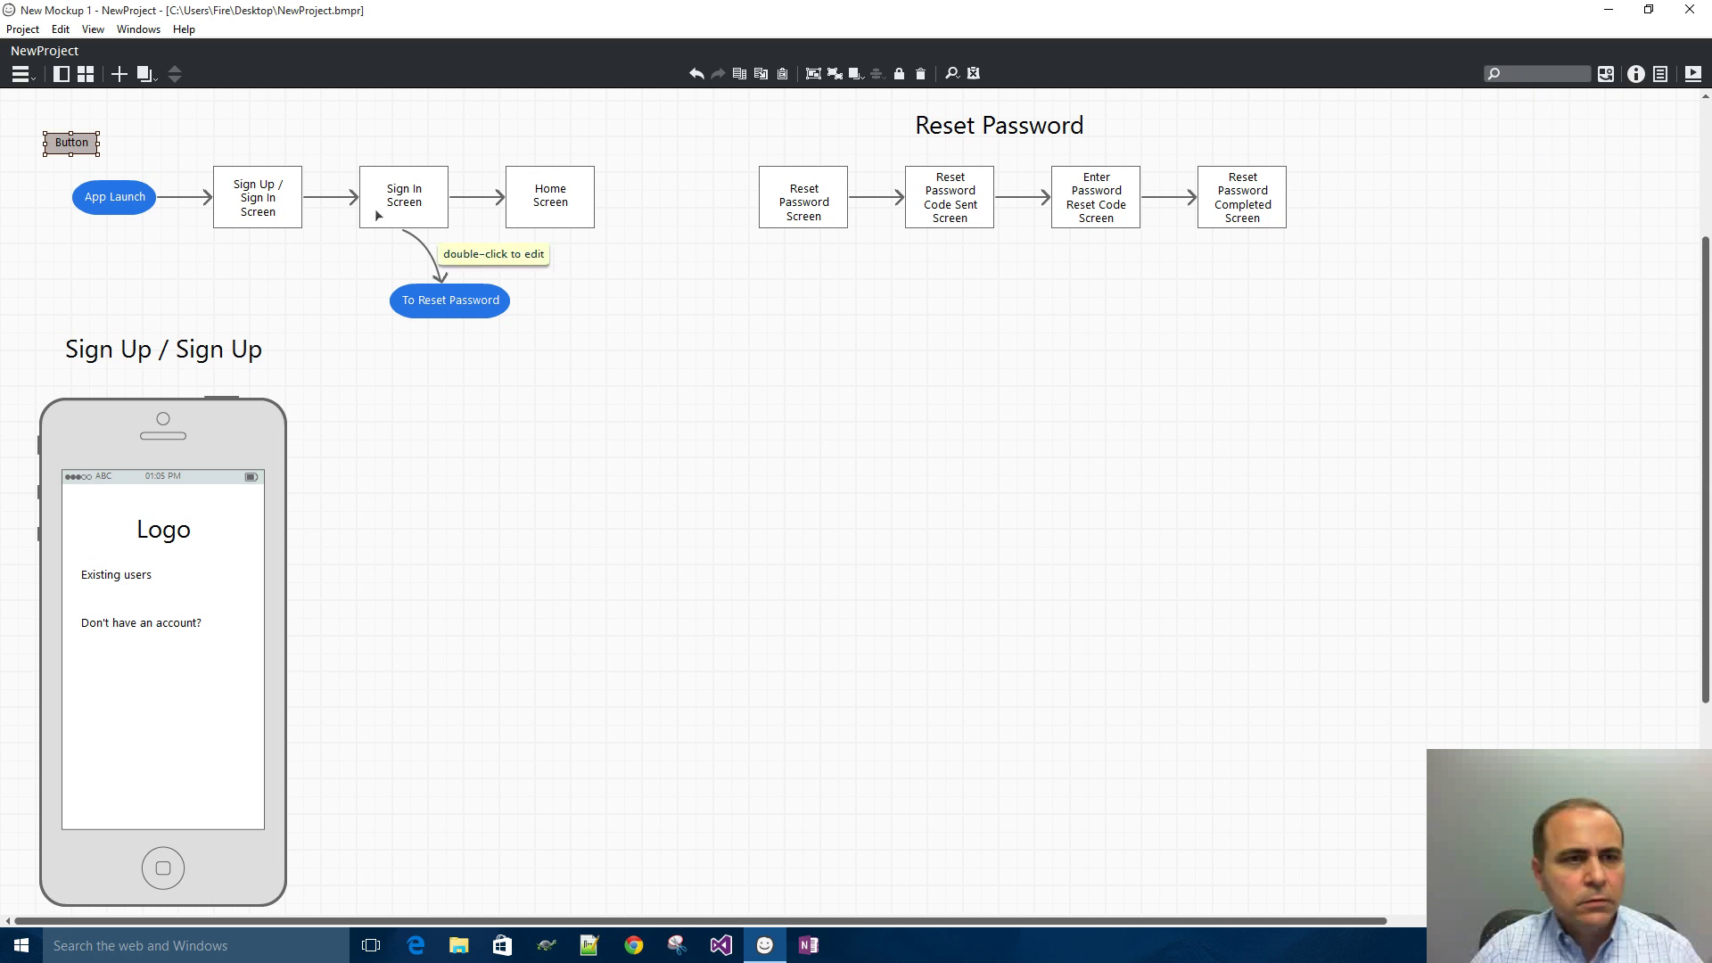
{"action": "left_click_drag", "start_coordinate": [73, 150], "coordinate": [244, 593]}
{"action": "double_click", "coordinate": [172, 604]}
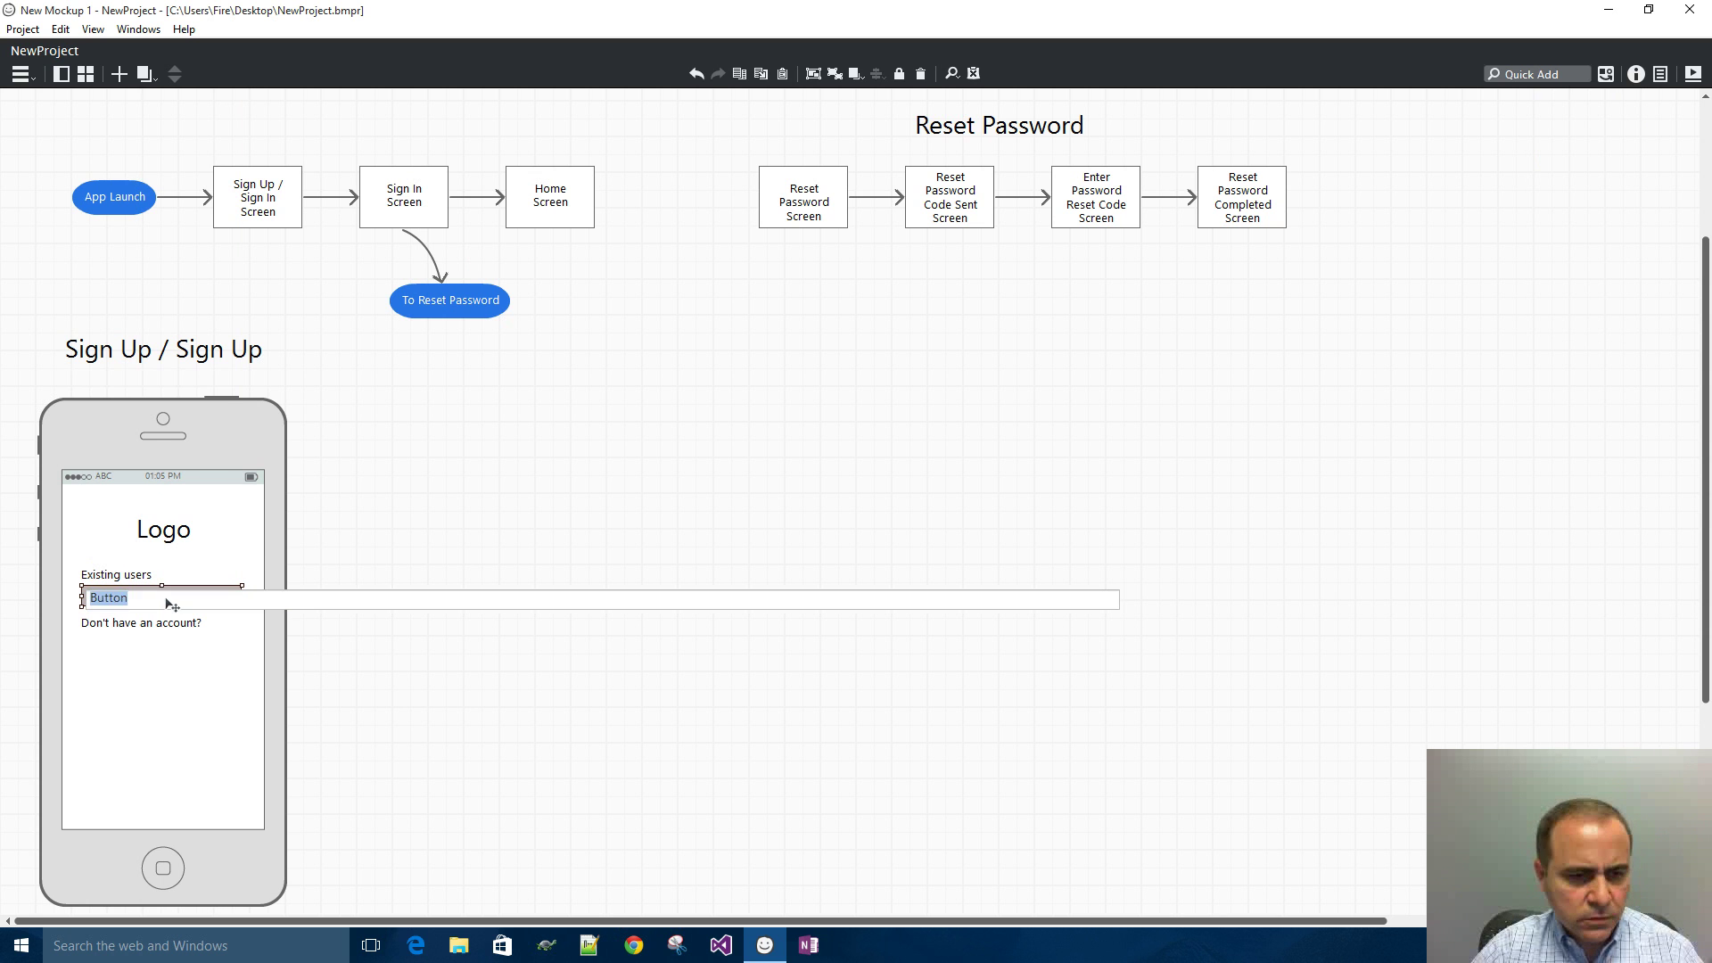
{"action": "type", "text": "Sign In"}
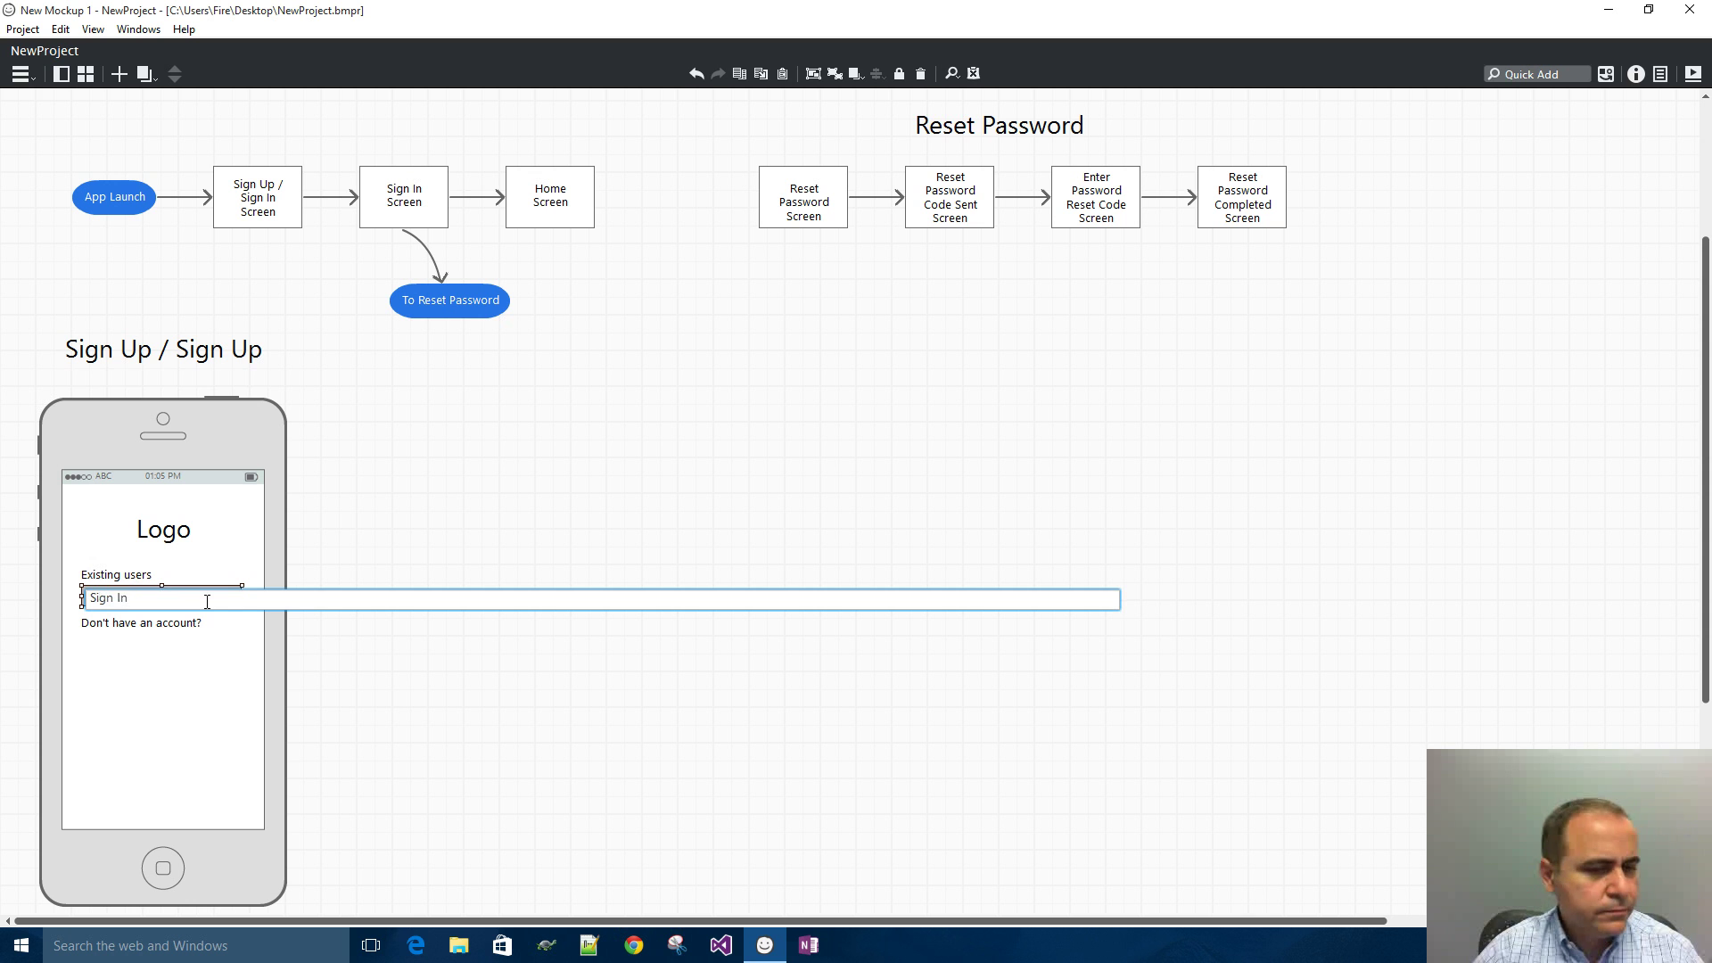
{"action": "key", "text": "Return"}
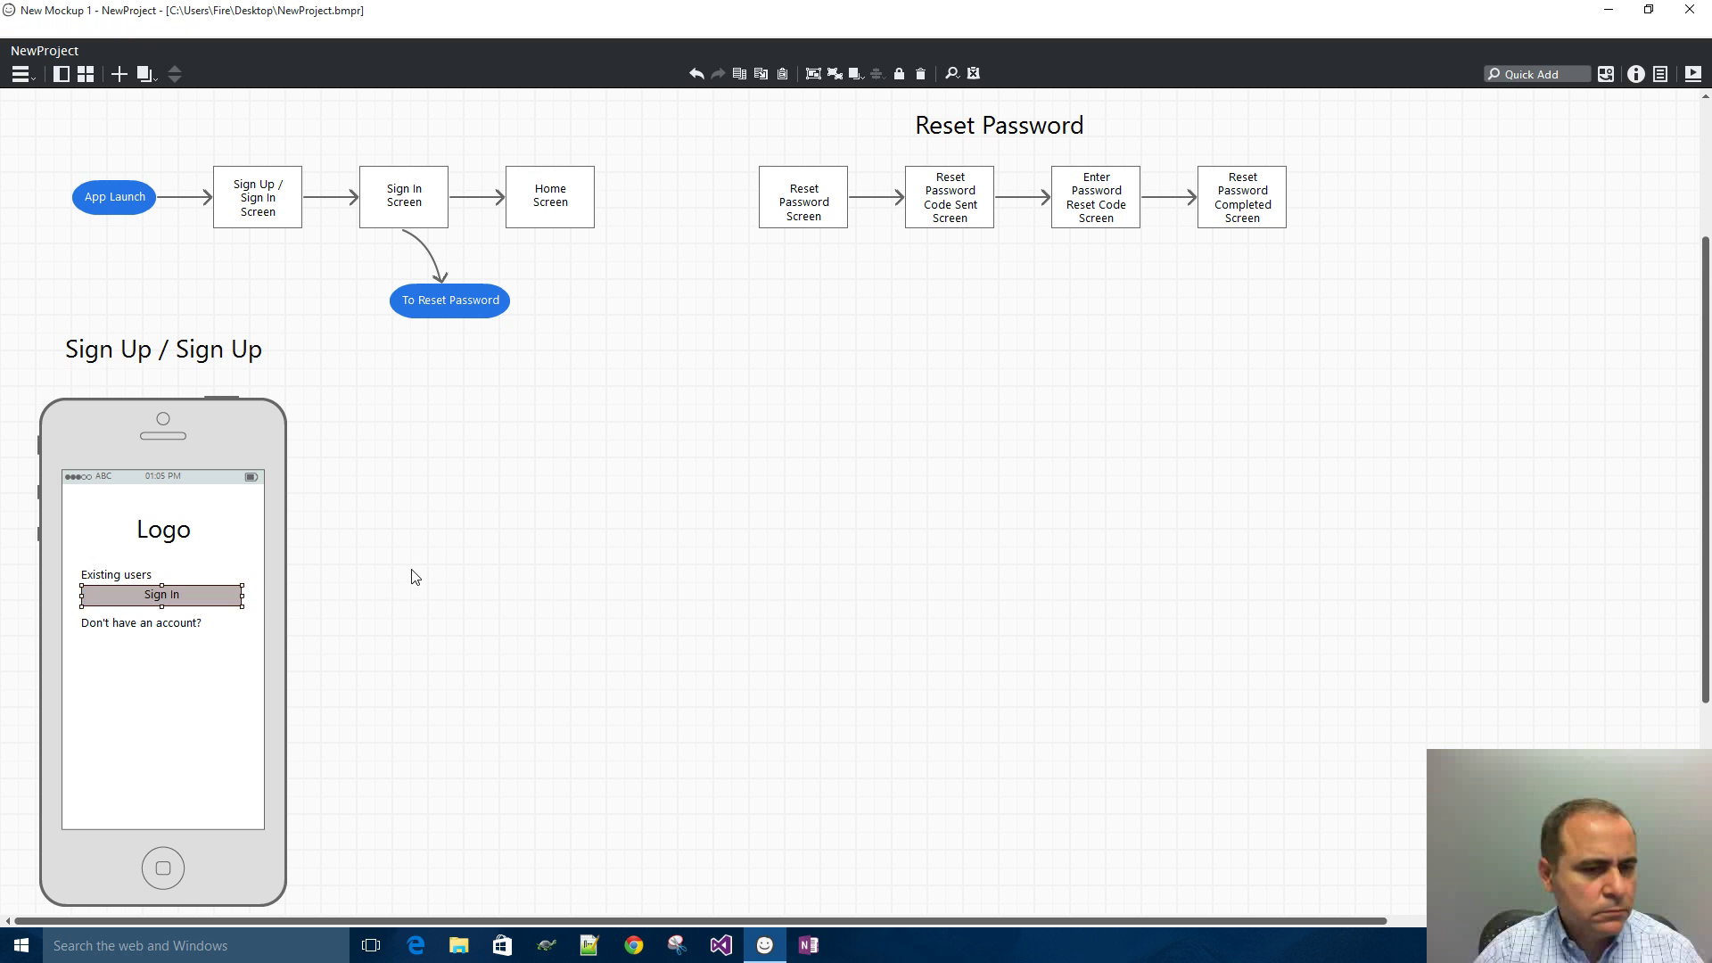
- Copy the button as 'Sign Up' under 'Don't have an account?' and nudge that label down
{"action": "left_click", "coordinate": [139, 628]}
{"action": "left_click_drag", "start_coordinate": [138, 633], "coordinate": [139, 637]}
{"action": "left_click", "coordinate": [464, 596]}
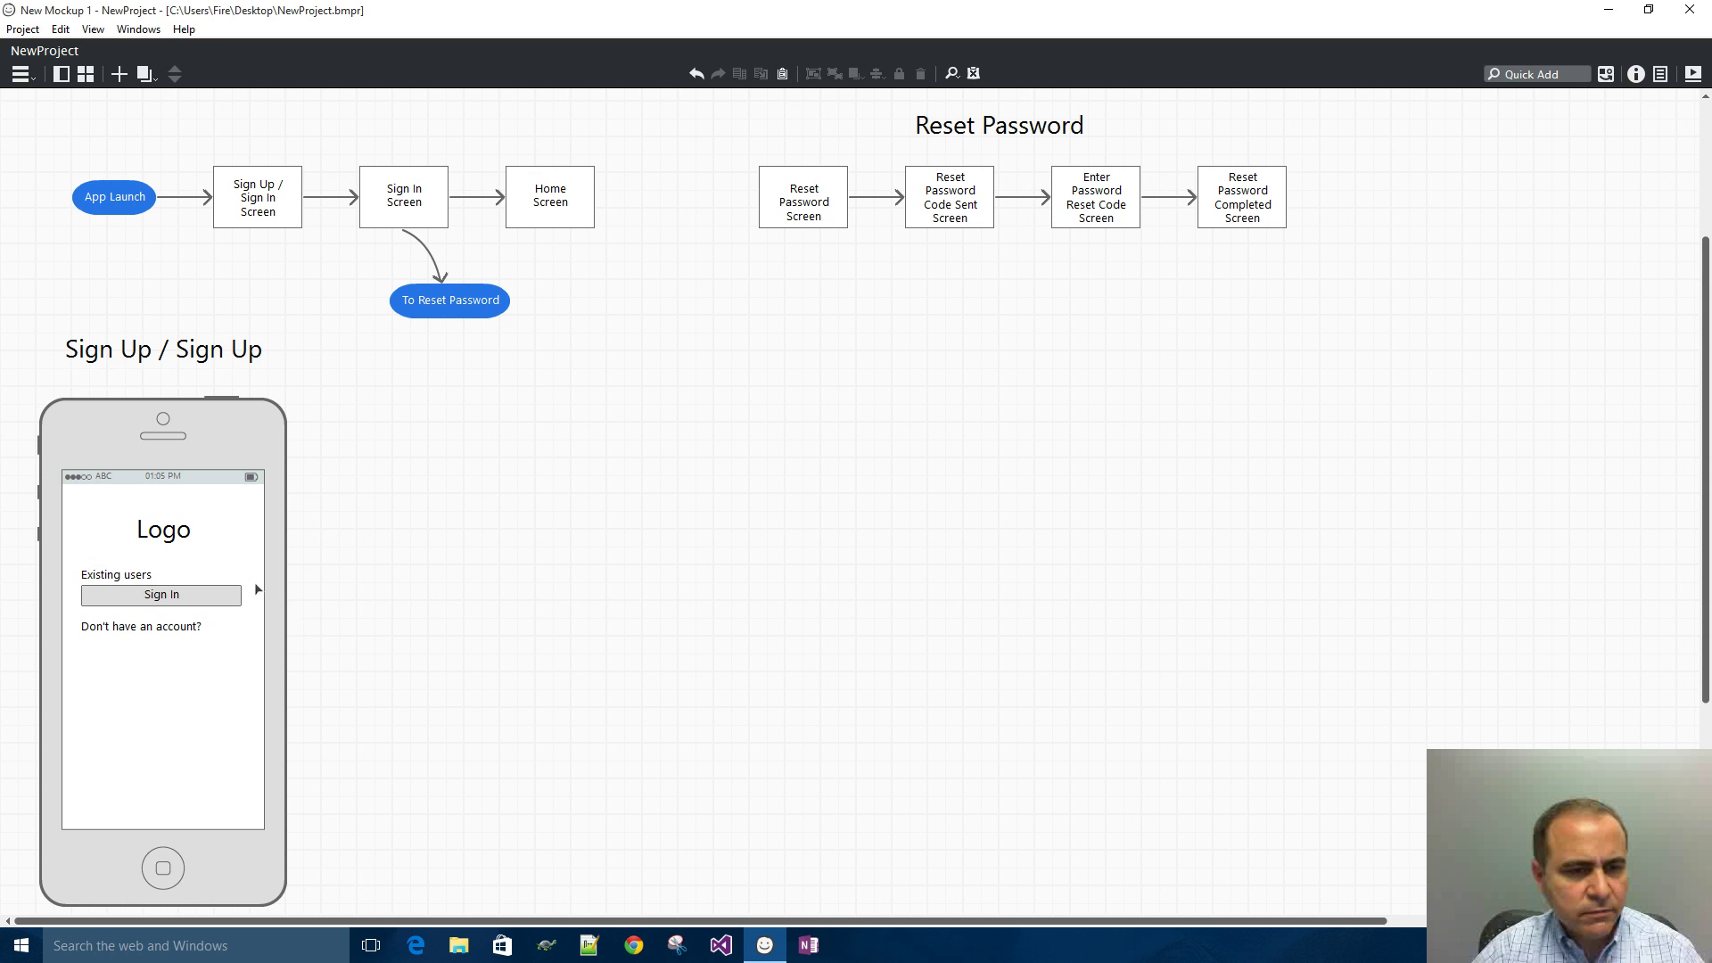
{"action": "left_click", "coordinate": [221, 603]}
{"action": "left_click_drag", "start_coordinate": [221, 603], "coordinate": [203, 658]}
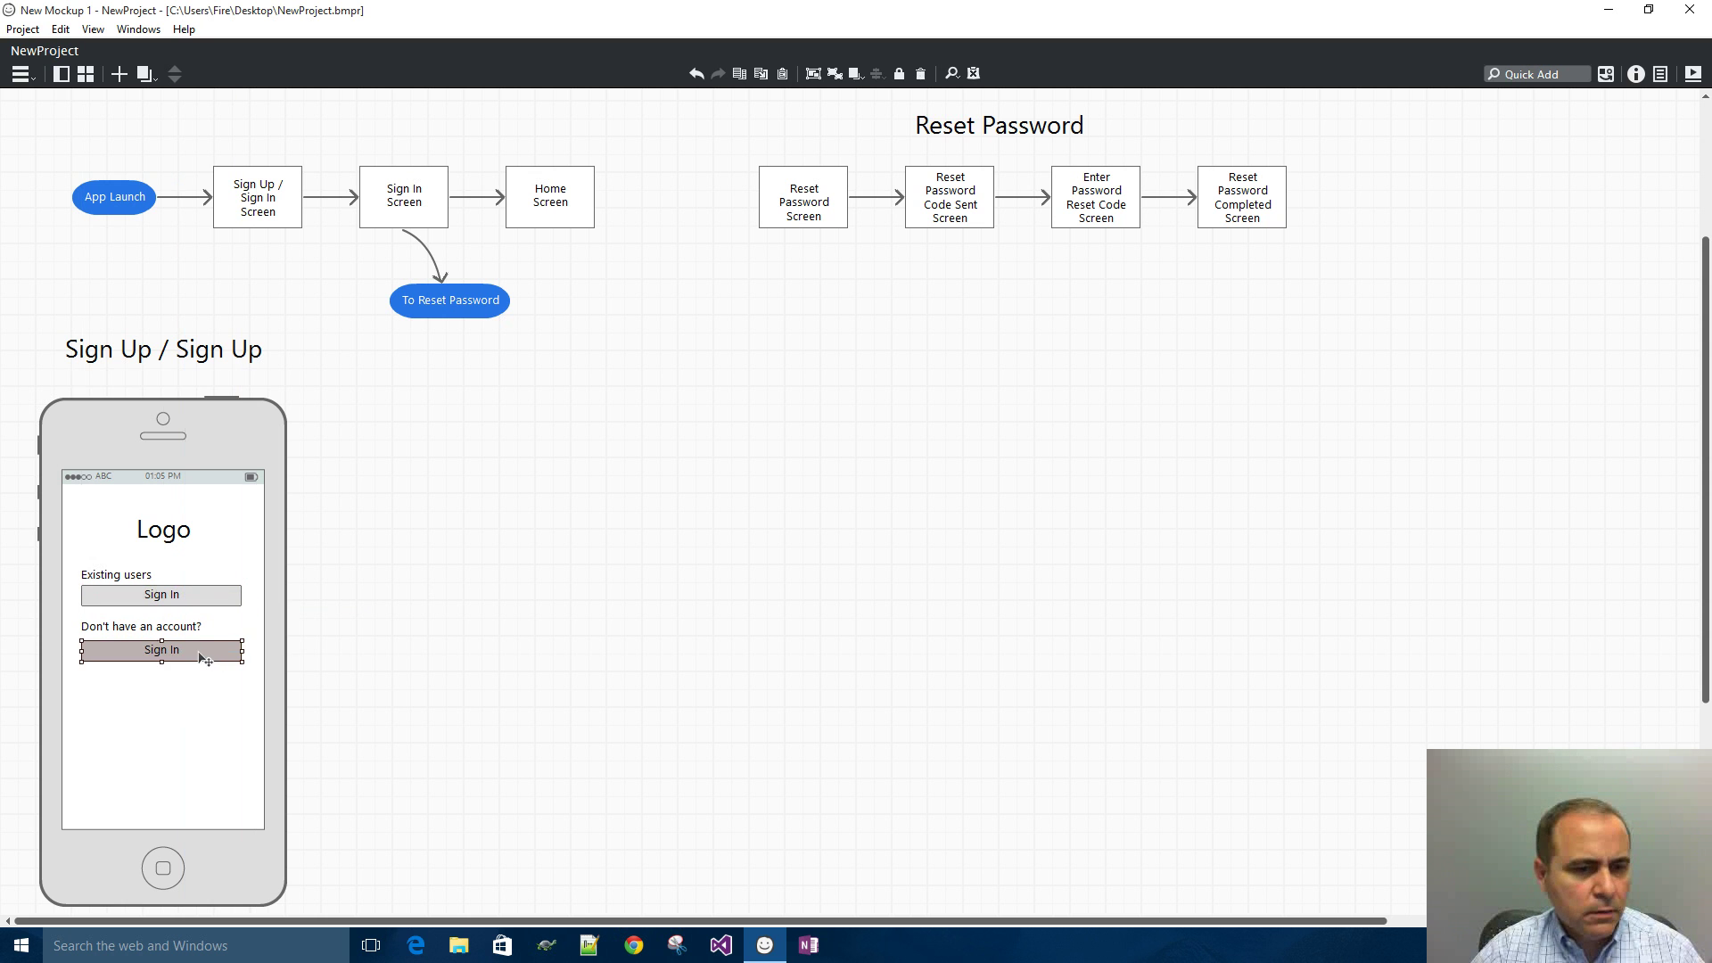
{"action": "double_click", "coordinate": [203, 659]}
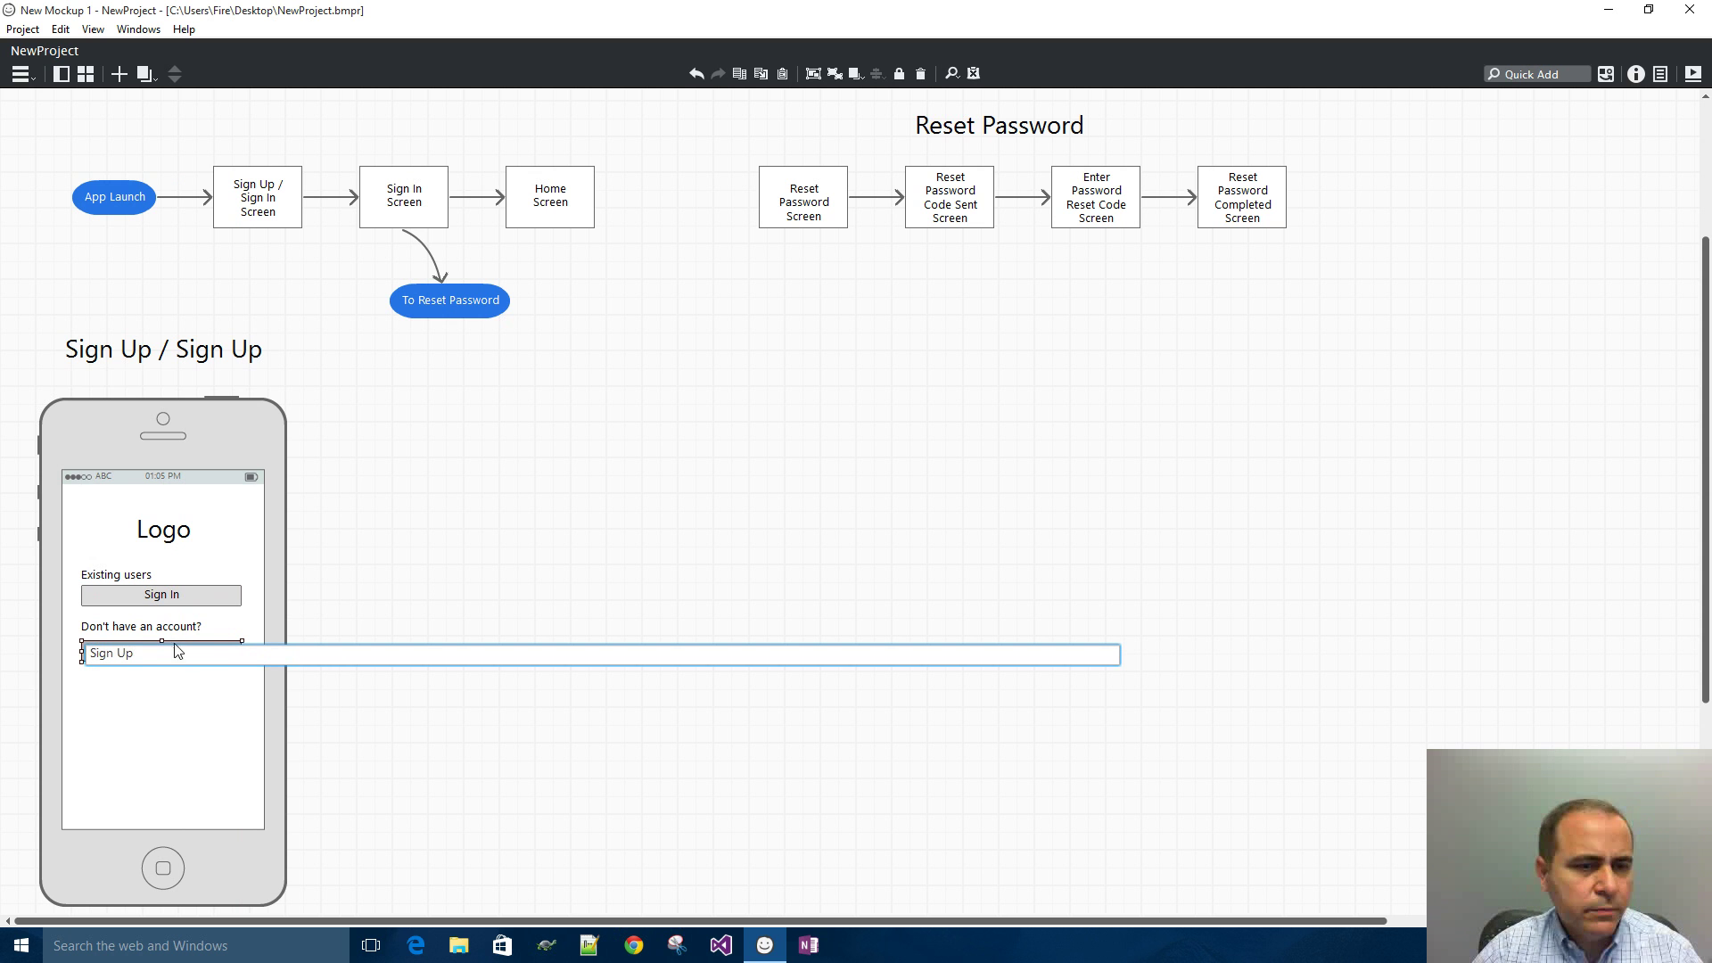
{"action": "key", "text": "Return"}
{"action": "left_click", "coordinate": [335, 589]}
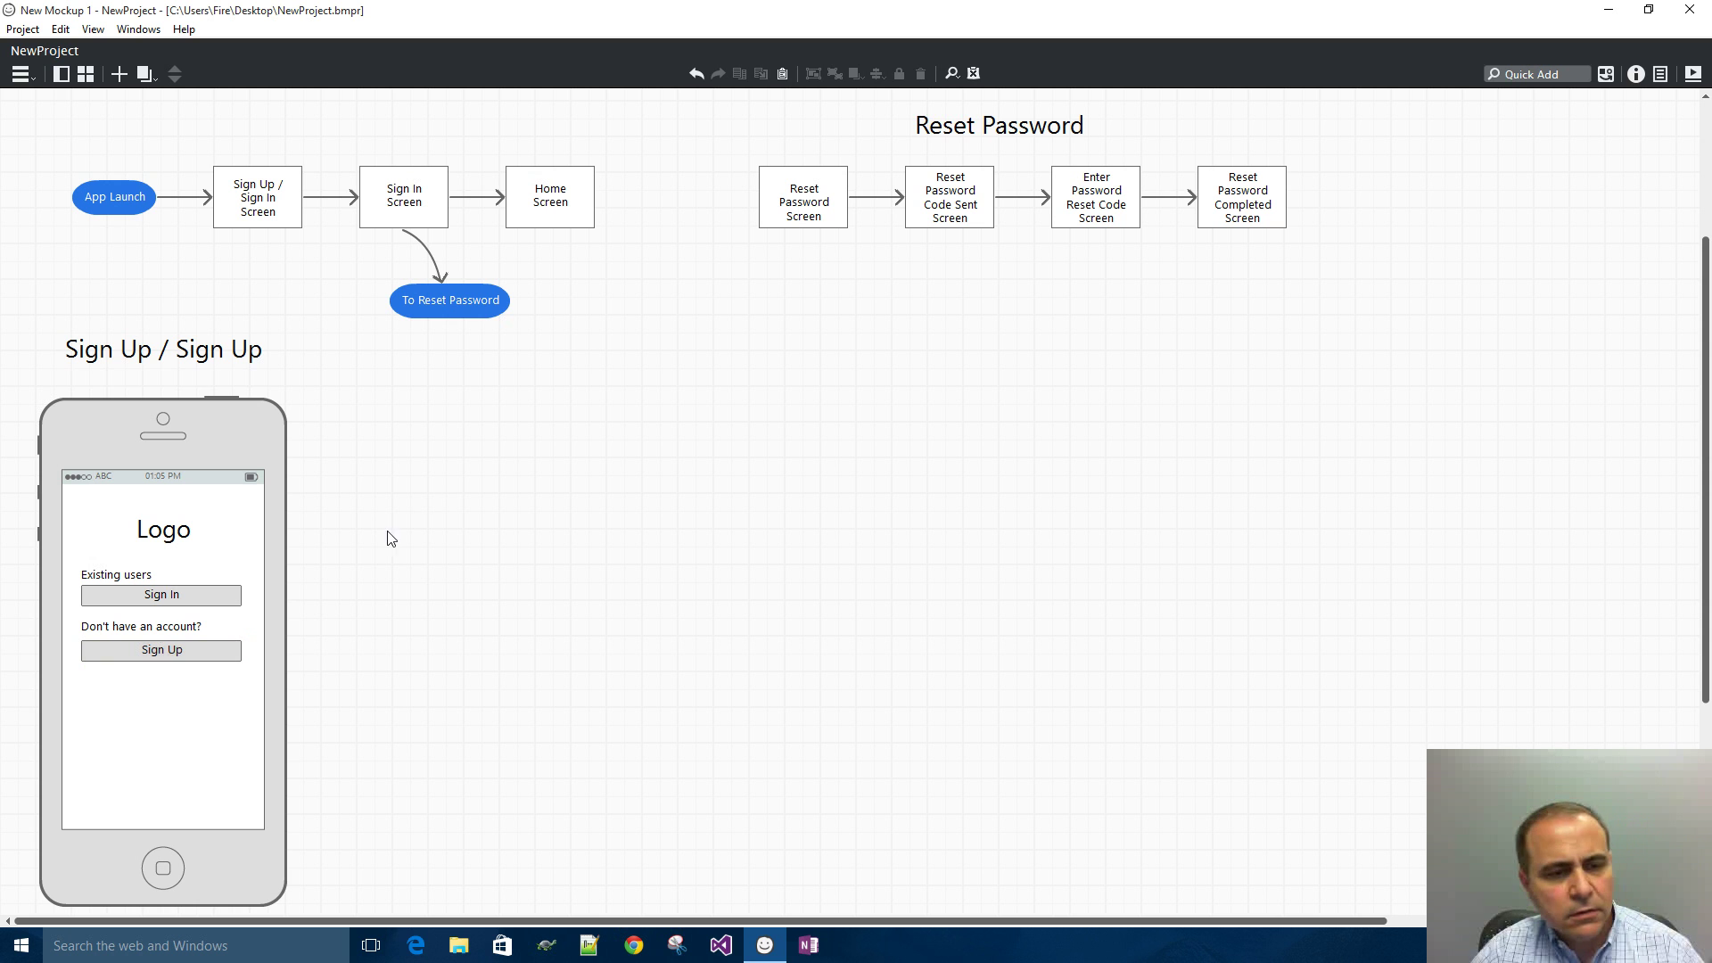
{"action": "left_click", "coordinate": [121, 630]}
{"action": "key", "text": "Down"}
{"action": "key", "text": "Down"}
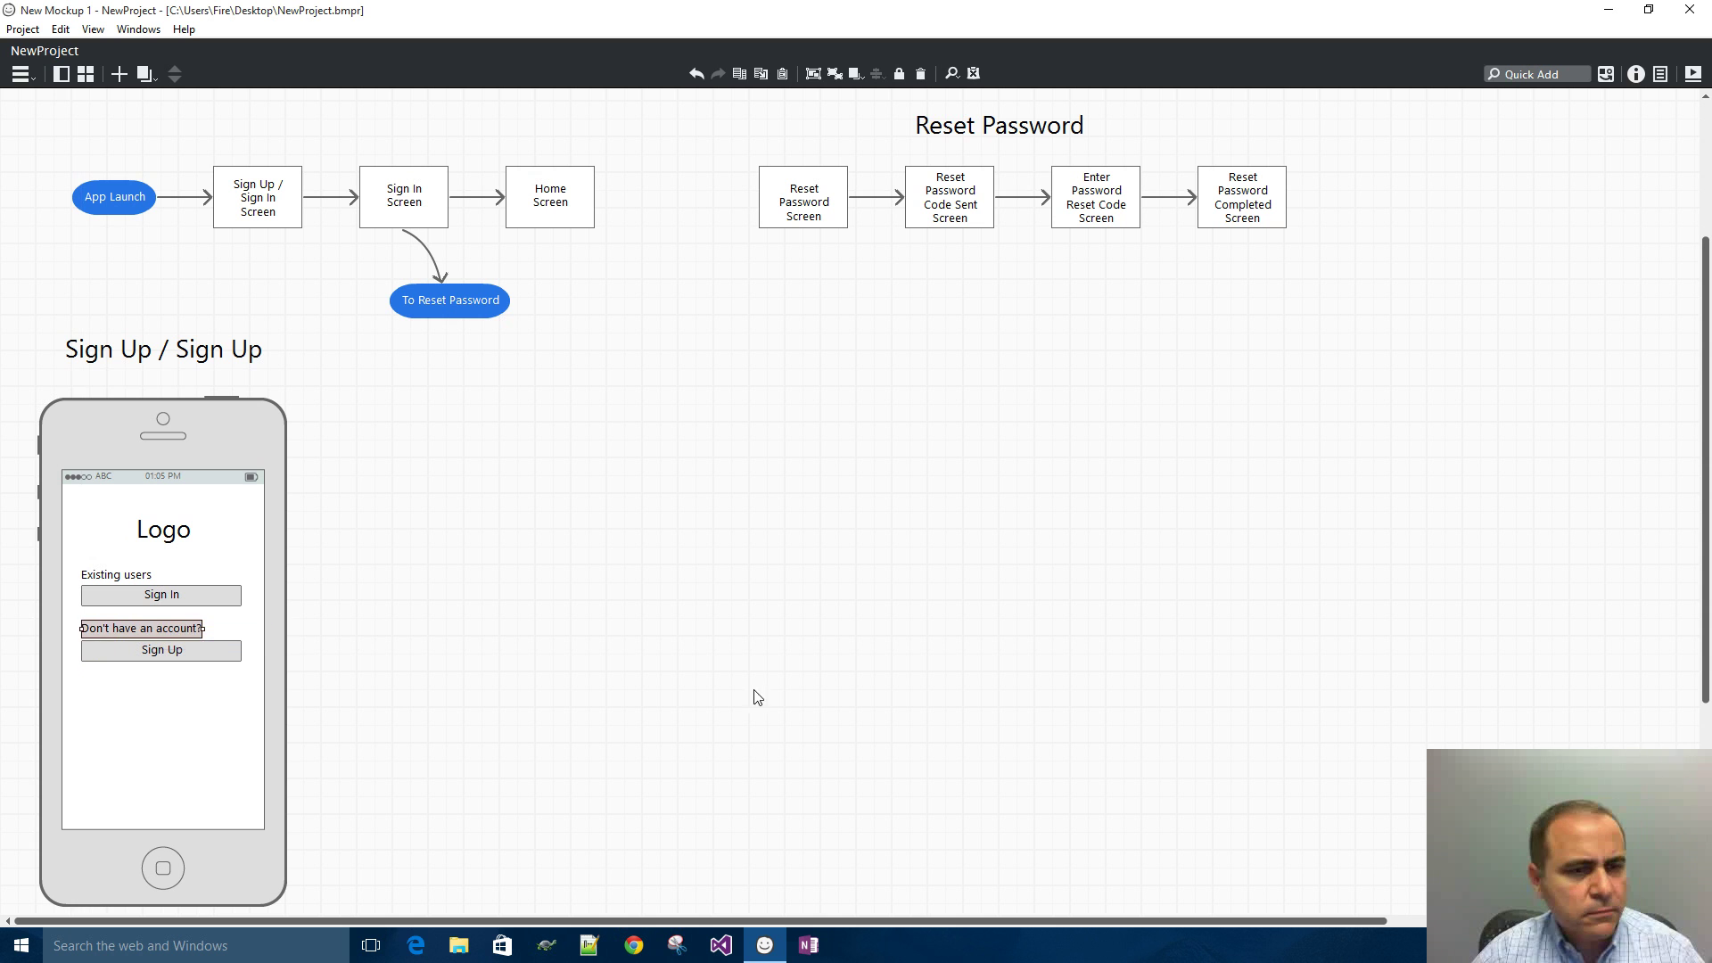
{"action": "left_click", "coordinate": [576, 559]}
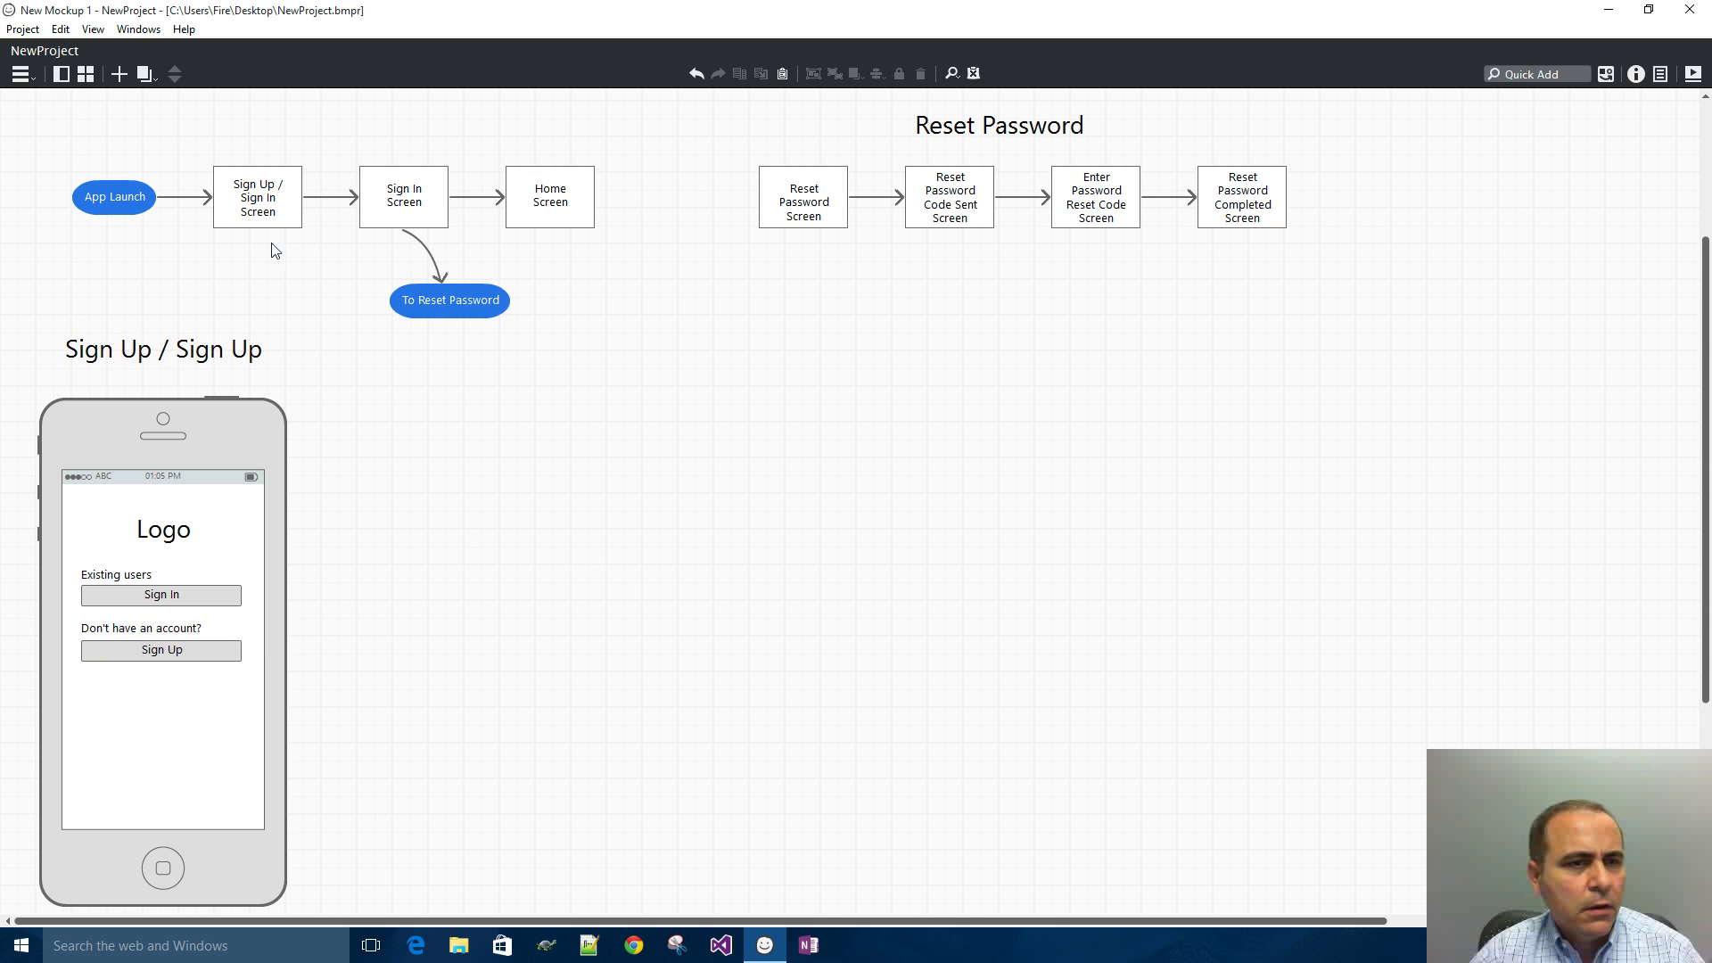
- Copy the flow arrow beside the first phone and duplicate the iPhone mockup to its right
{"action": "left_click", "coordinate": [184, 207]}
{"action": "left_click_drag", "start_coordinate": [192, 207], "coordinate": [339, 637], "text": "alt"}
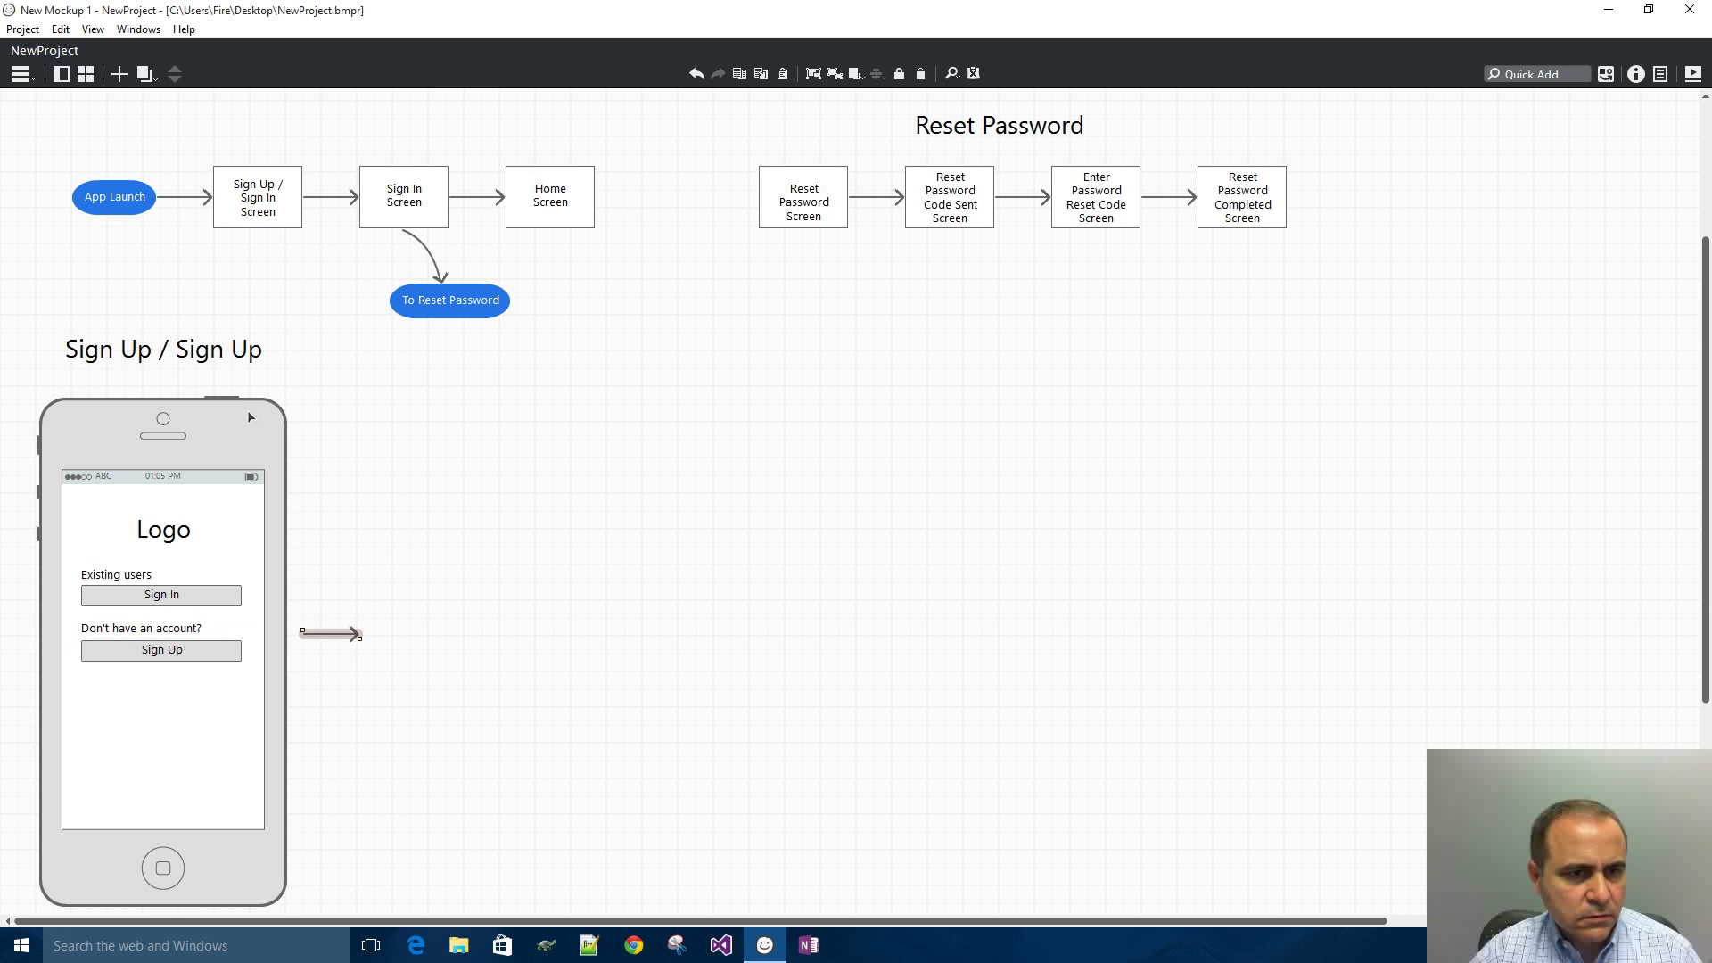
{"action": "left_click", "coordinate": [101, 438]}
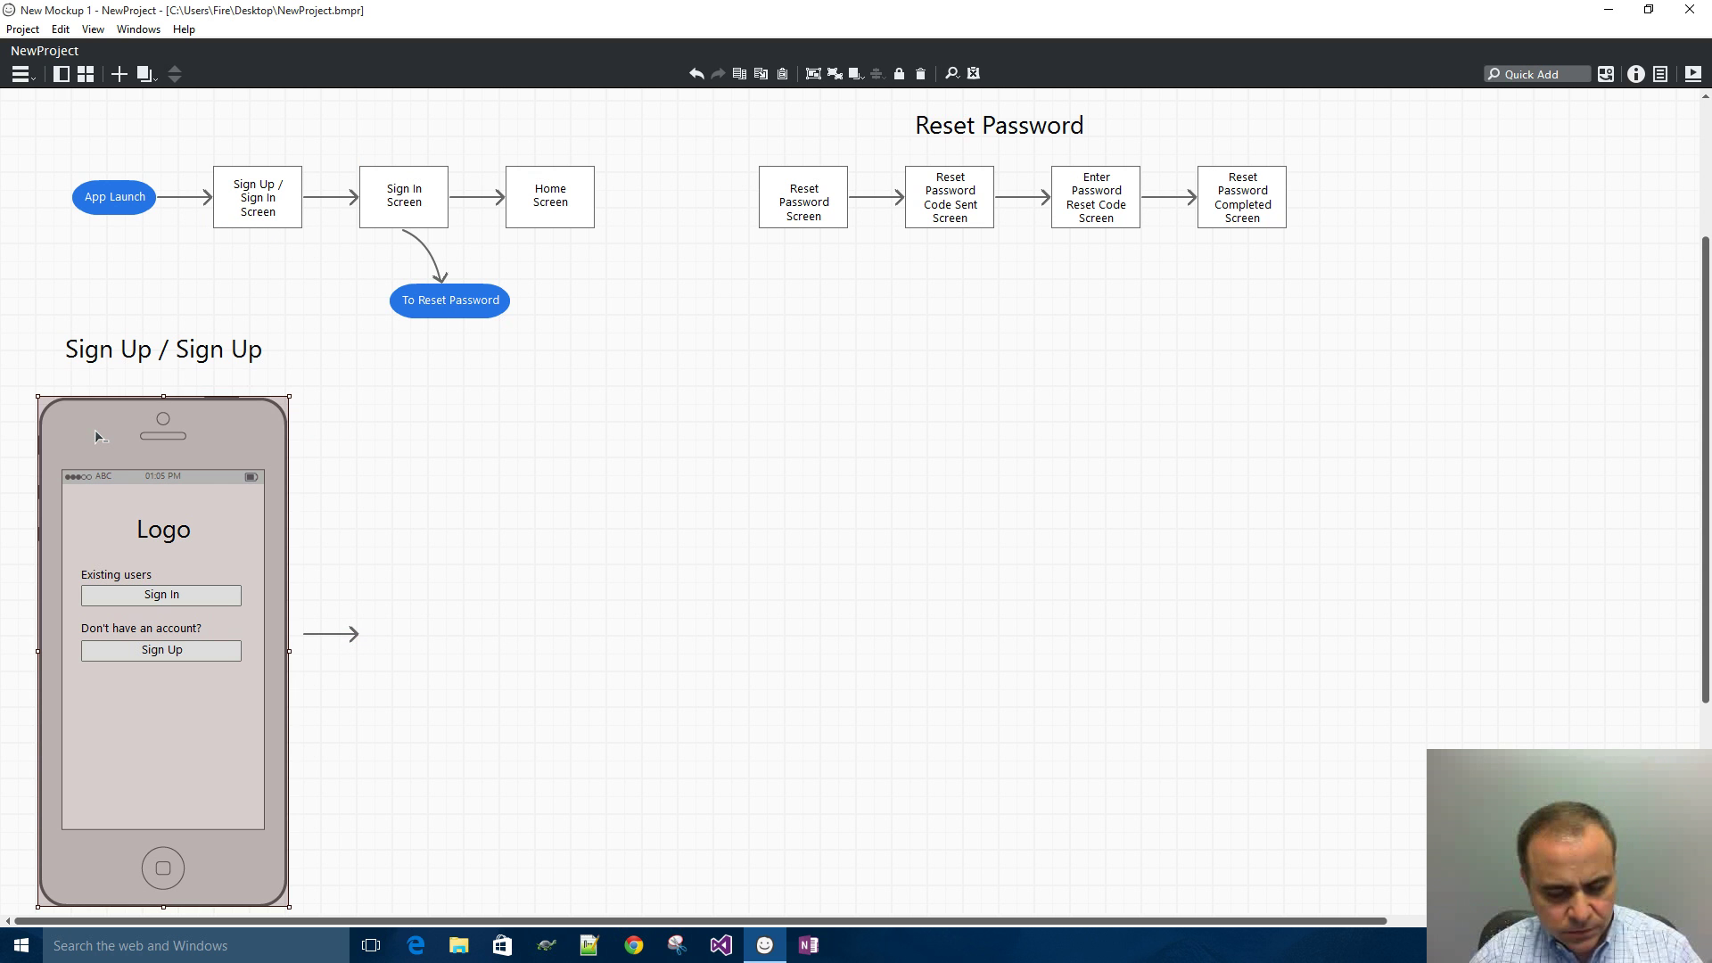
{"action": "left_click_drag", "start_coordinate": [94, 430], "coordinate": [431, 435], "text": "alt"}
{"action": "left_click", "coordinate": [746, 378]}
- Copy the title above the second phone, change it to 'Sign In', and centre it
{"action": "left_click", "coordinate": [214, 357]}
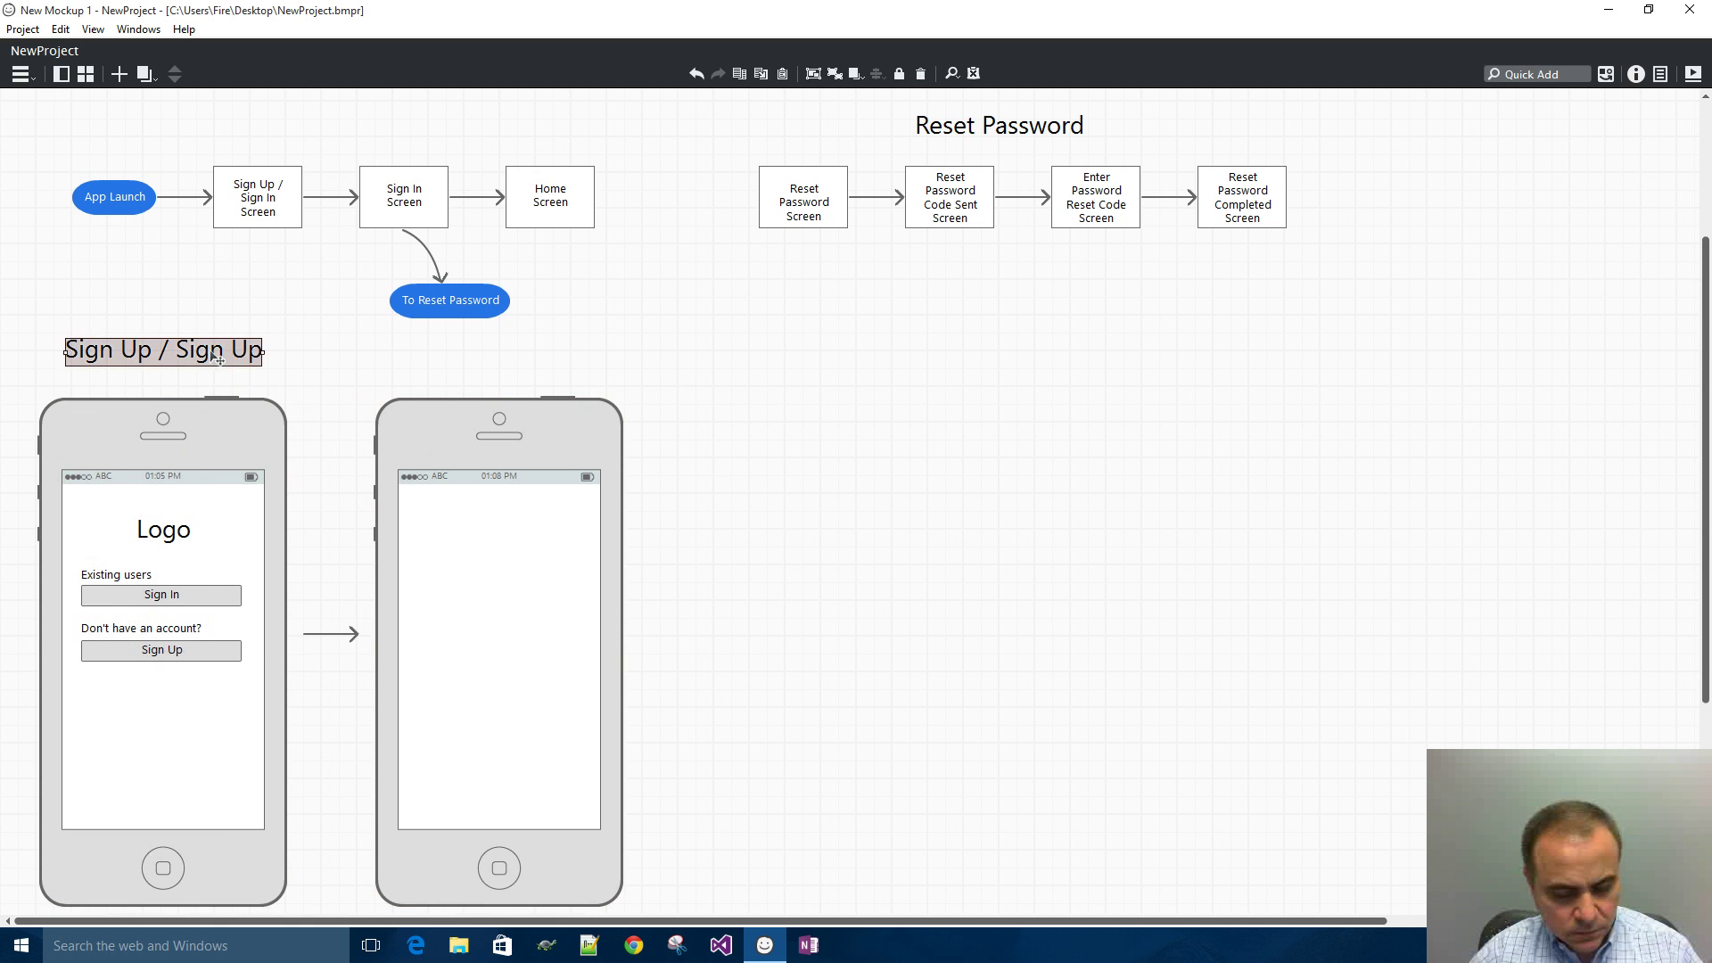
{"action": "left_click_drag", "start_coordinate": [218, 359], "coordinate": [400, 351], "text": "alt"}
{"action": "double_click", "coordinate": [515, 351]}
{"action": "key", "text": "BackSpace"}
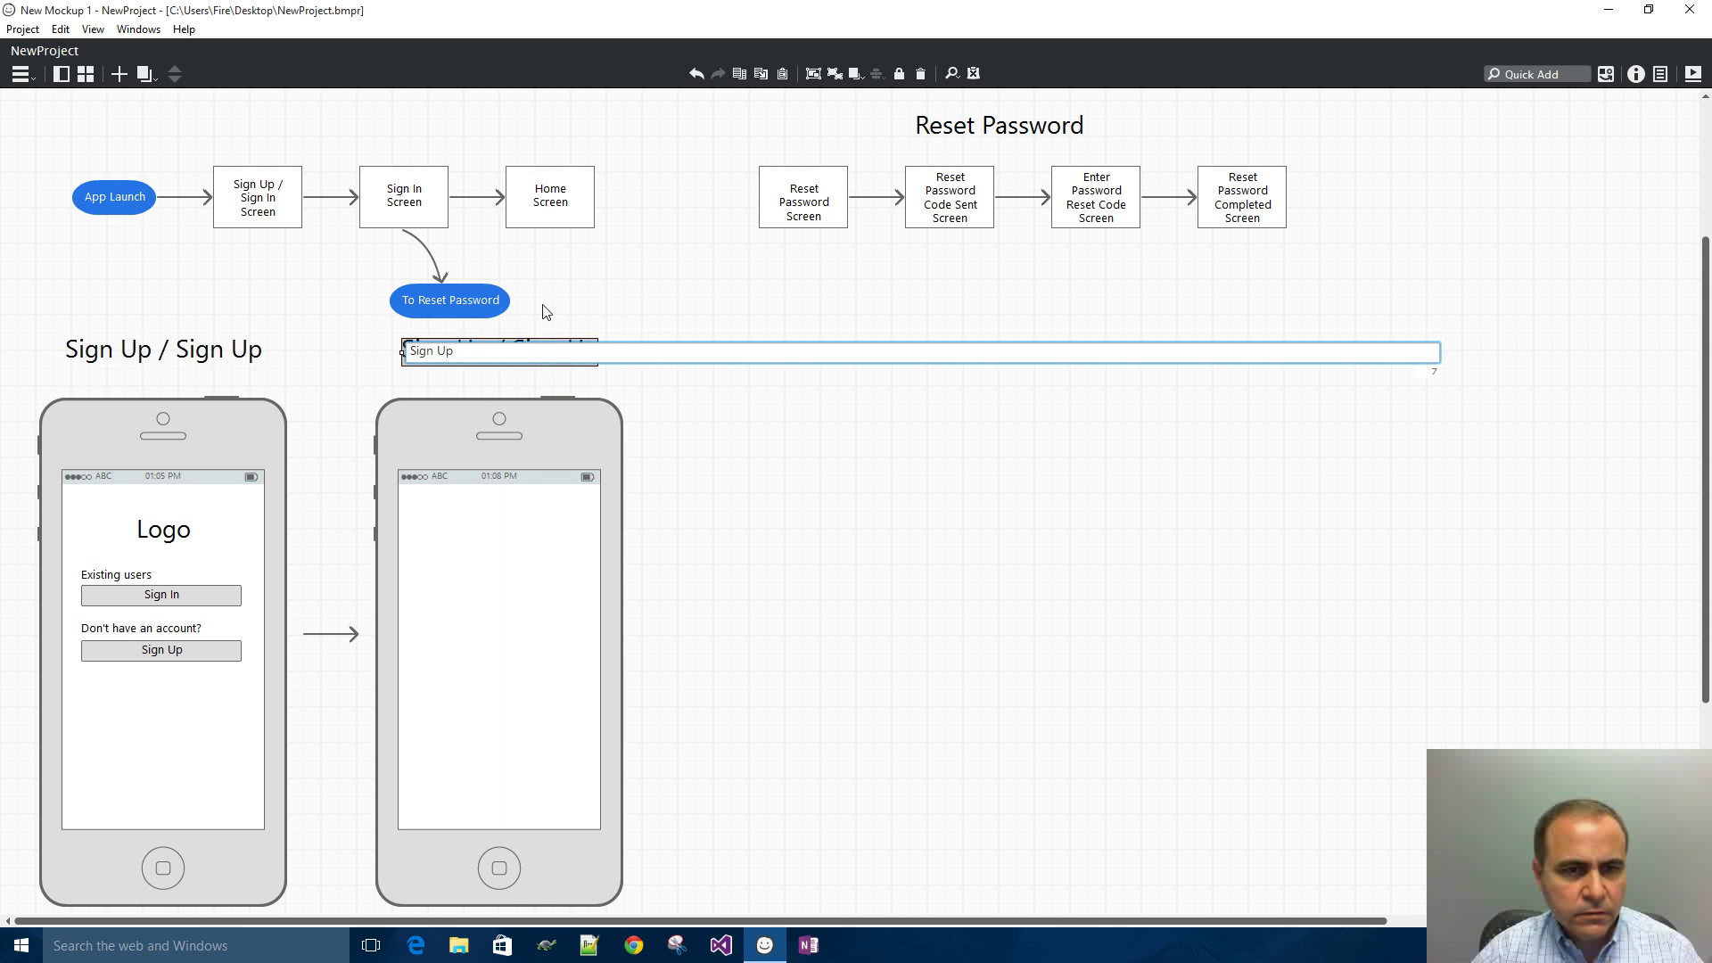
{"action": "key", "text": "Return"}
{"action": "double_click", "coordinate": [449, 351]}
{"action": "left_click_drag", "start_coordinate": [437, 351], "coordinate": [475, 348]}
{"action": "type", "text": "In"}
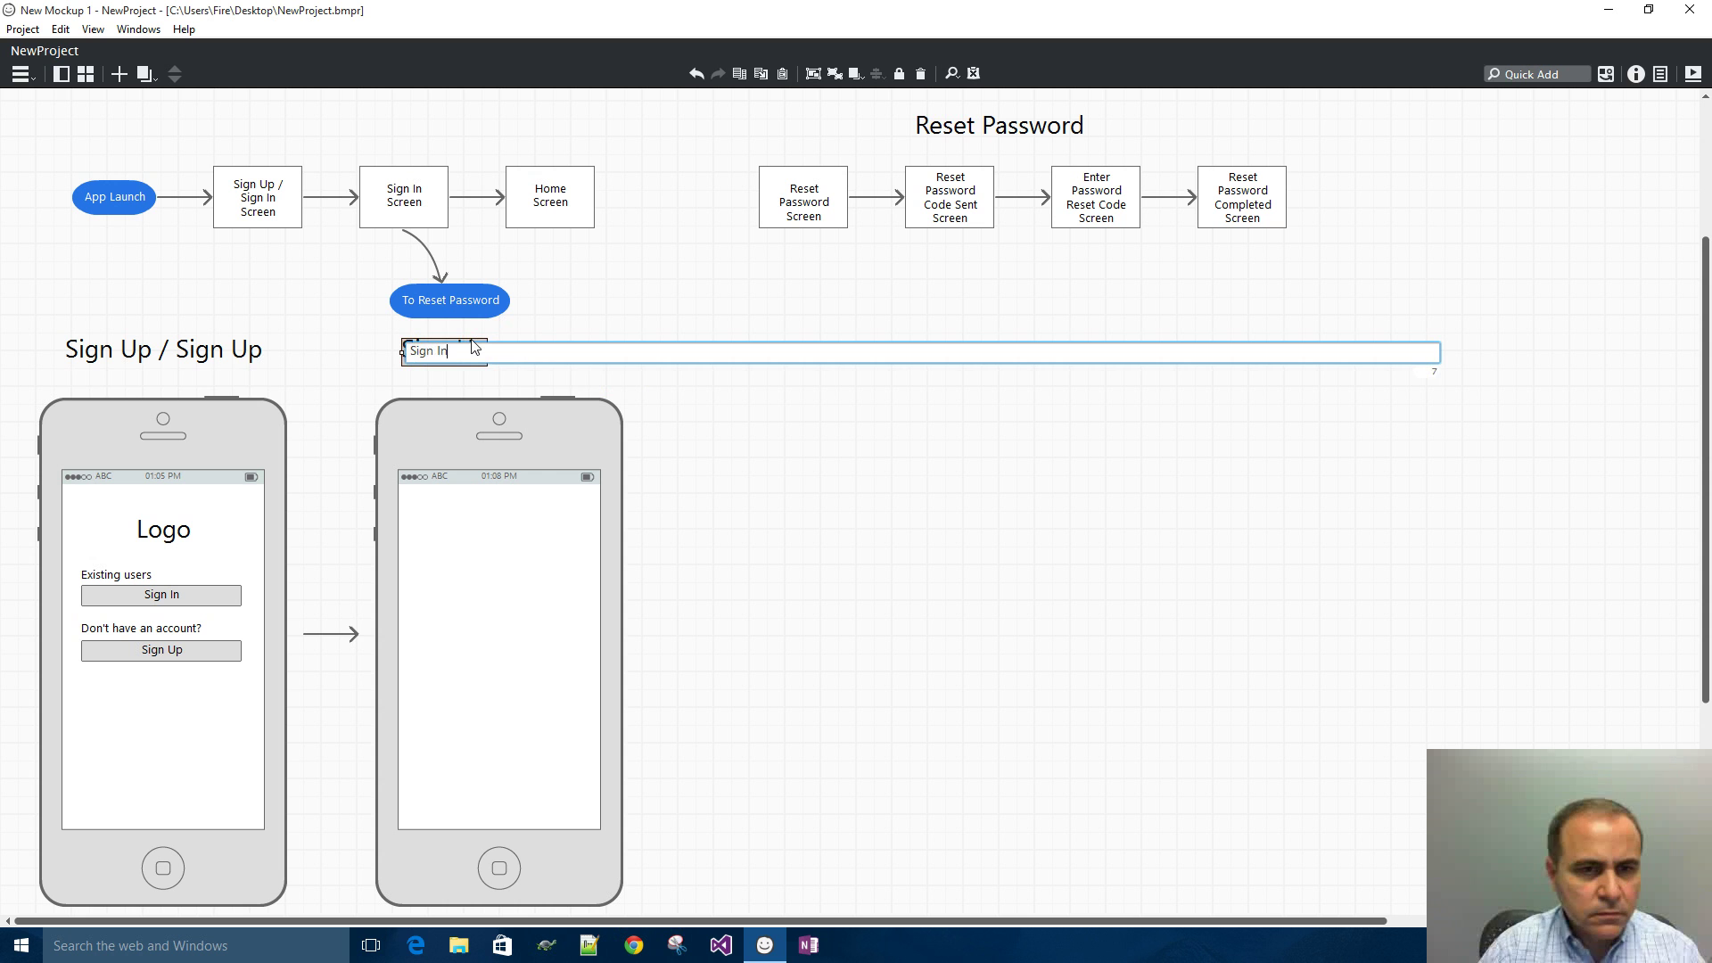
{"action": "key", "text": "Return"}
{"action": "left_click_drag", "start_coordinate": [455, 356], "coordinate": [512, 356]}
{"action": "left_click", "coordinate": [752, 375]}
{"action": "left_click", "coordinate": [157, 533]}
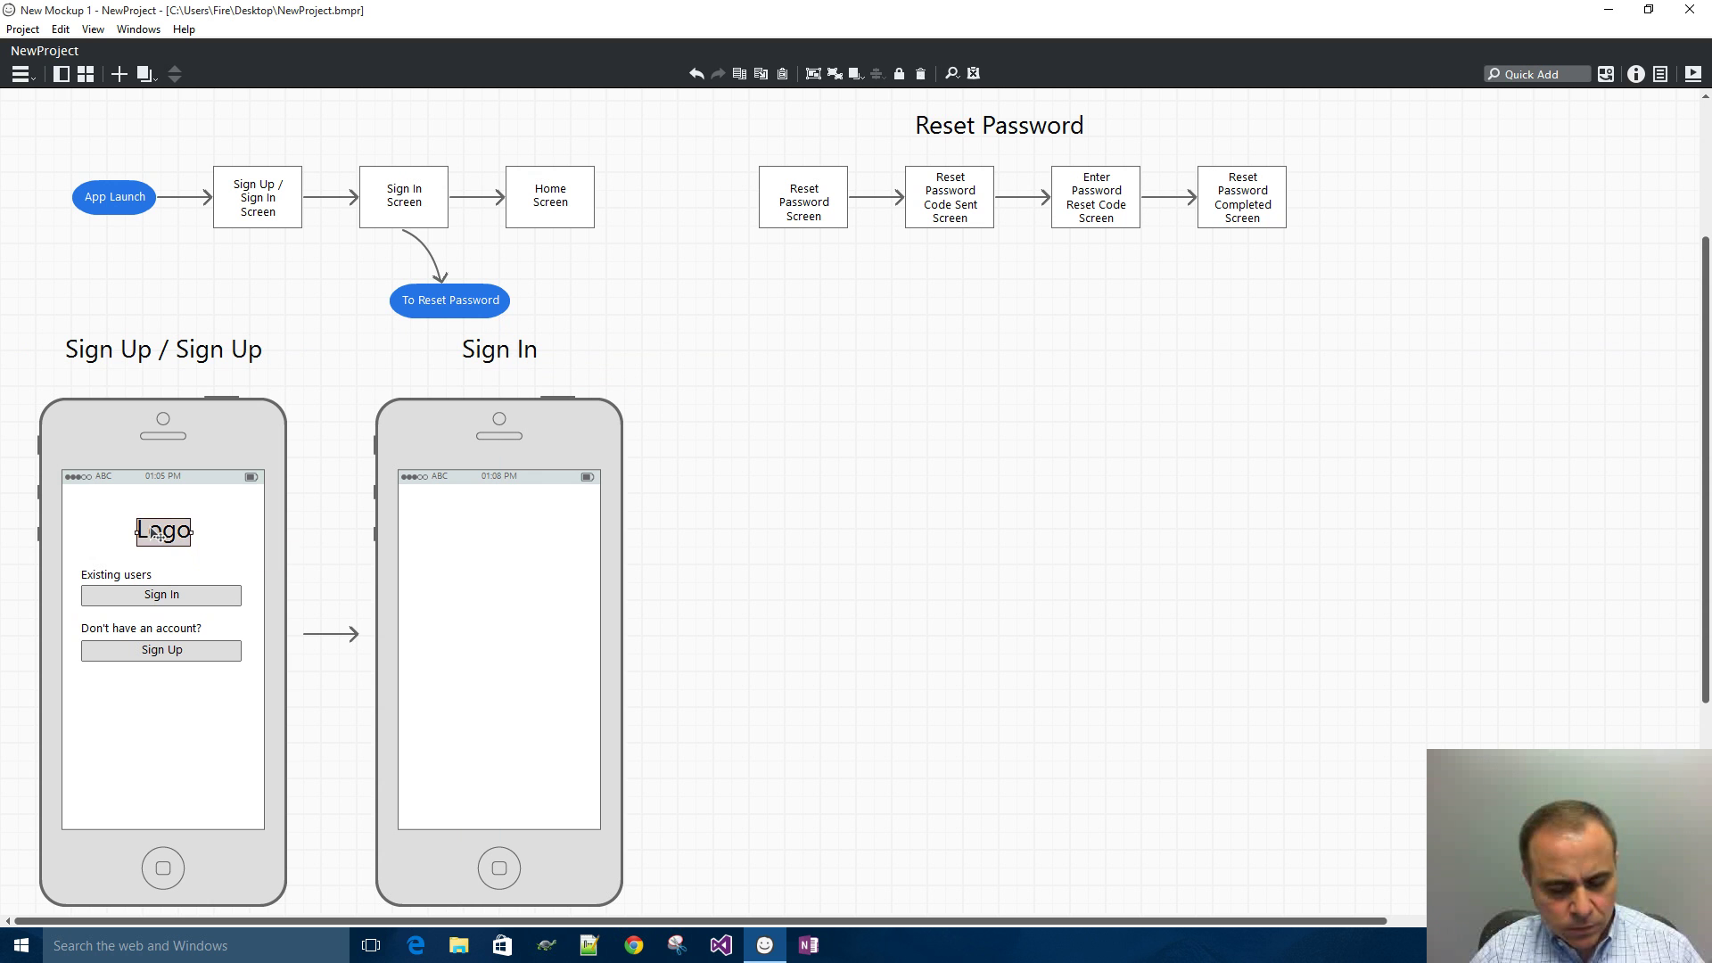
- Copy the Logo and a label into the Sign In phone, relabelling it 'Email address'
{"action": "left_click_drag", "start_coordinate": [156, 533], "coordinate": [506, 535]}
{"action": "left_click", "coordinate": [139, 578]}
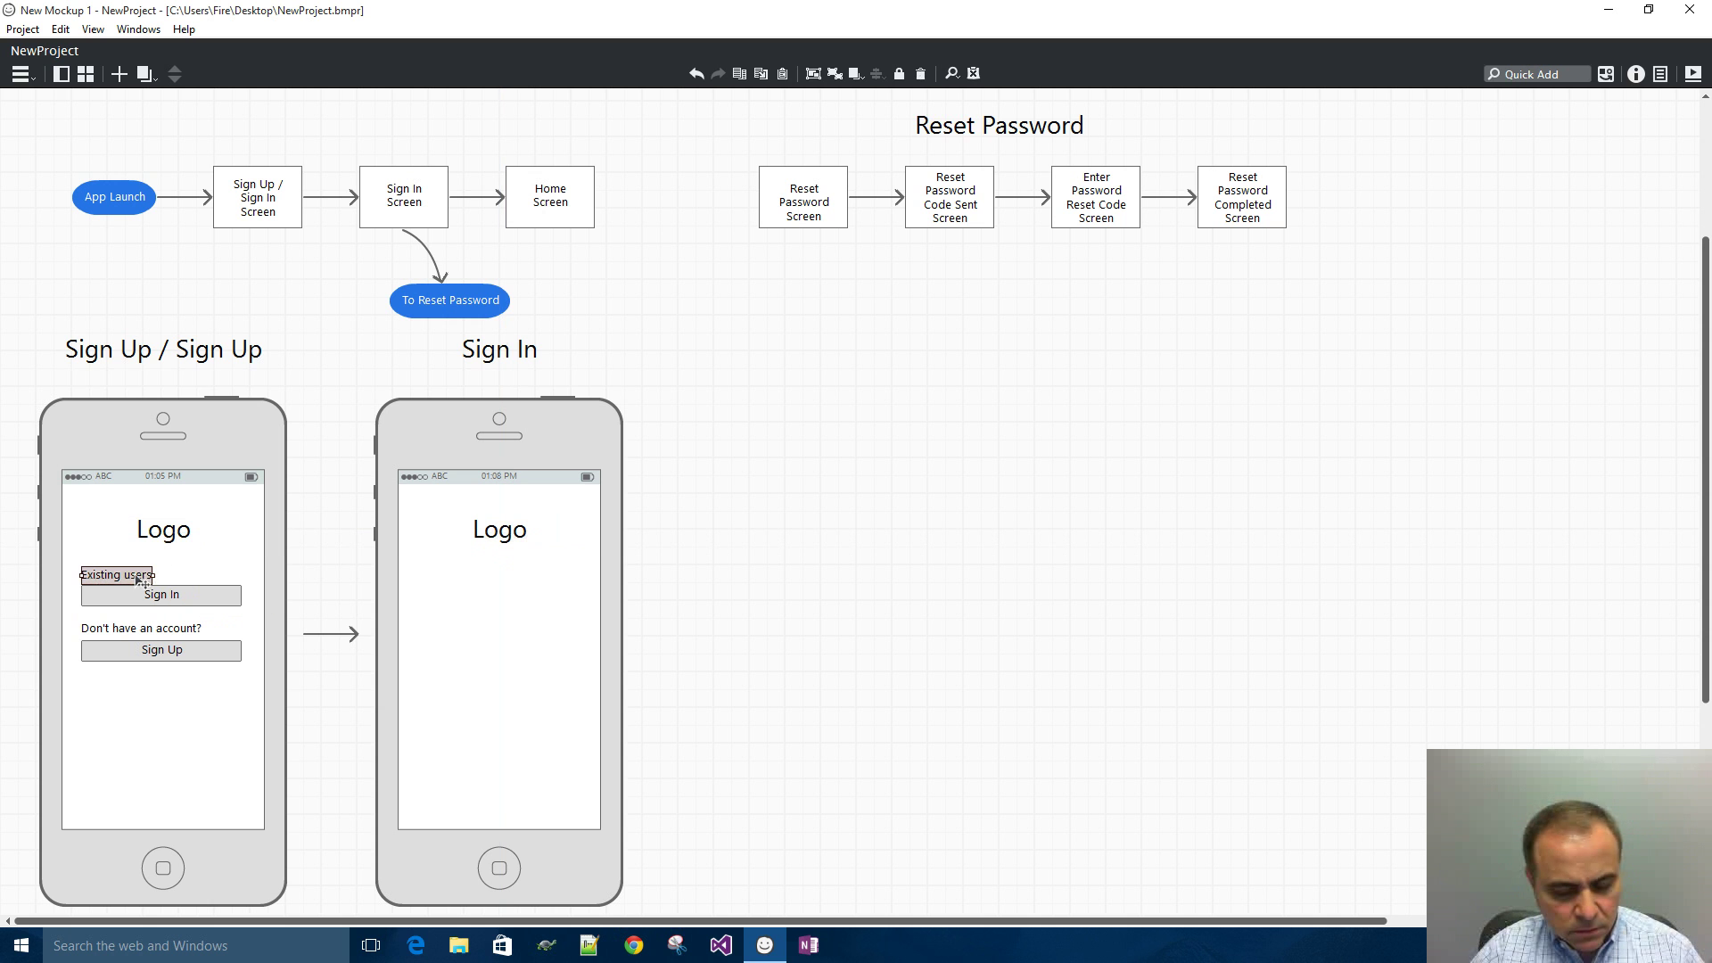
{"action": "left_click_drag", "start_coordinate": [139, 579], "coordinate": [452, 572]}
{"action": "double_click", "coordinate": [452, 571]}
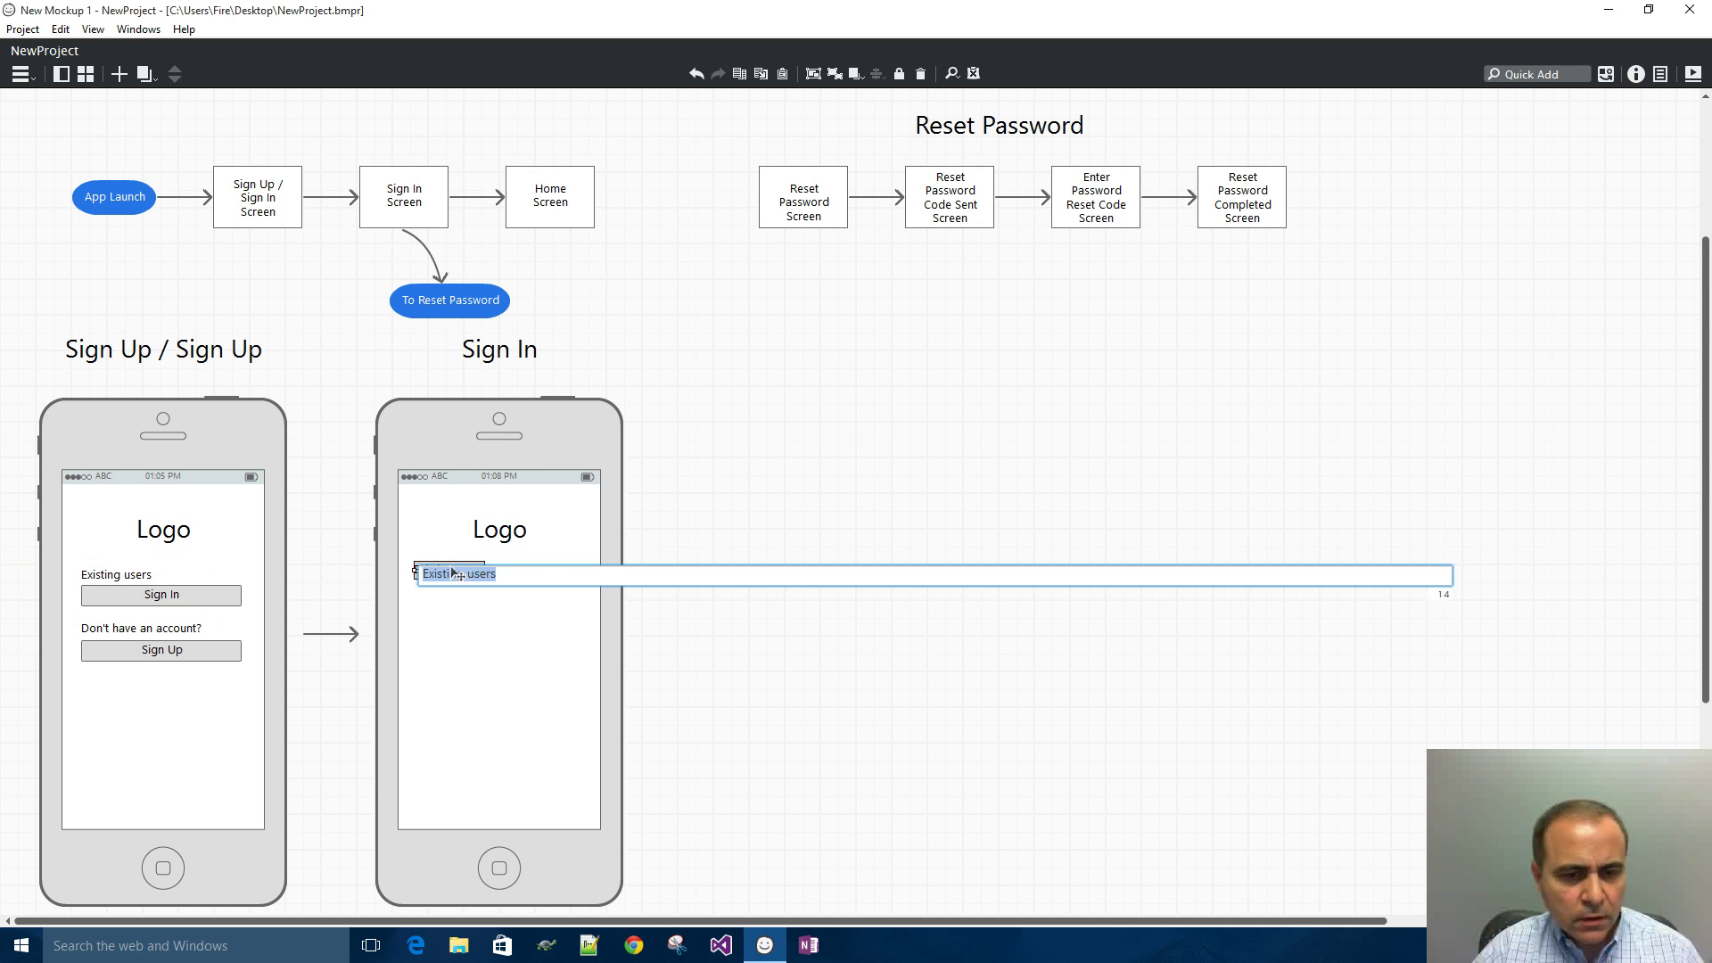
{"action": "type", "text": "Email addr"}
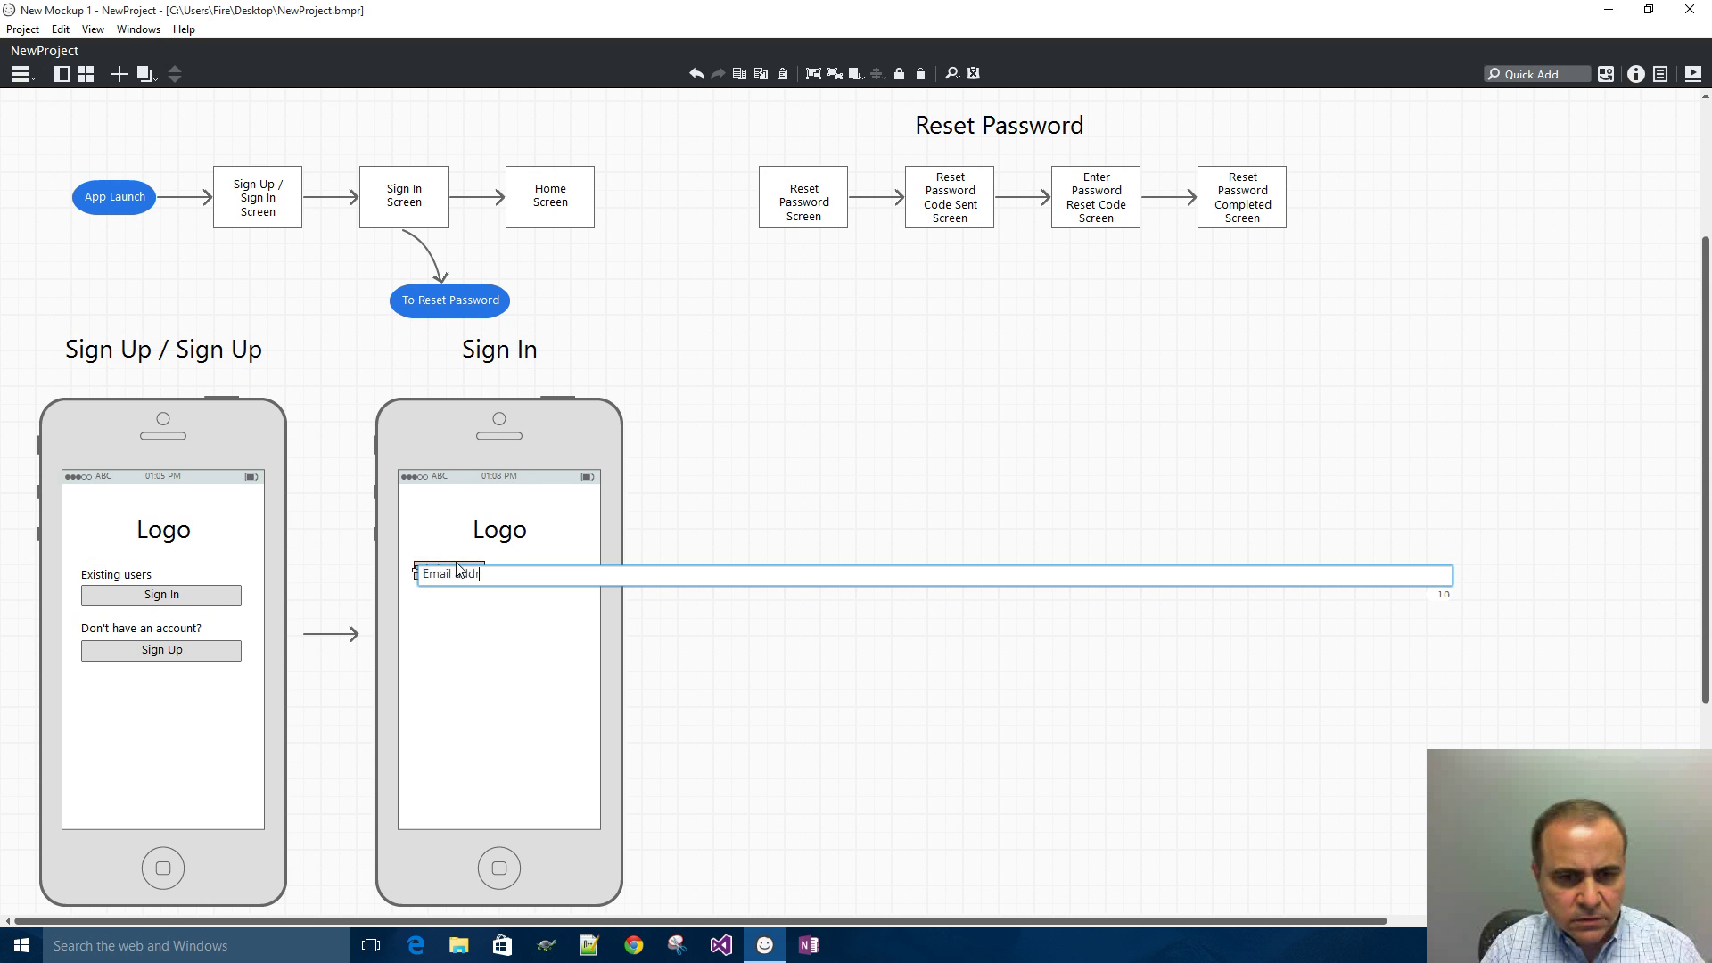
{"action": "type", "text": "ess"}
{"action": "key", "text": "Return"}
- Add a Text Input field below the 'Email address' label
{"action": "left_click", "coordinate": [1545, 75]}
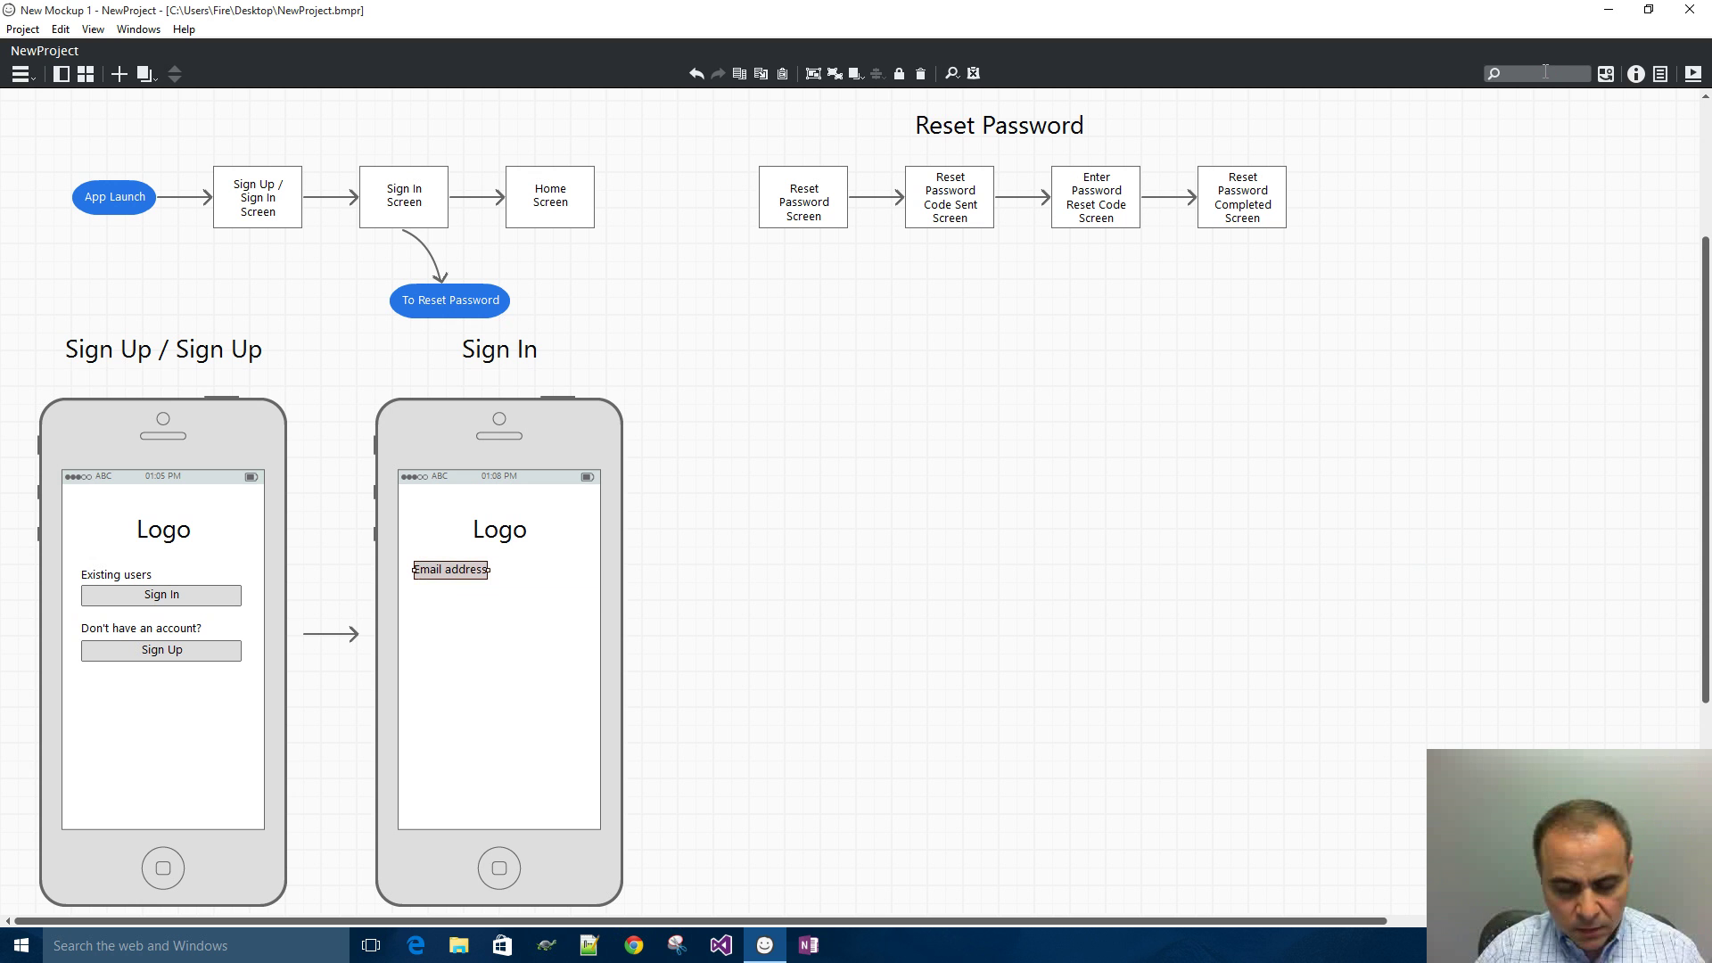
{"action": "type", "text": "text"}
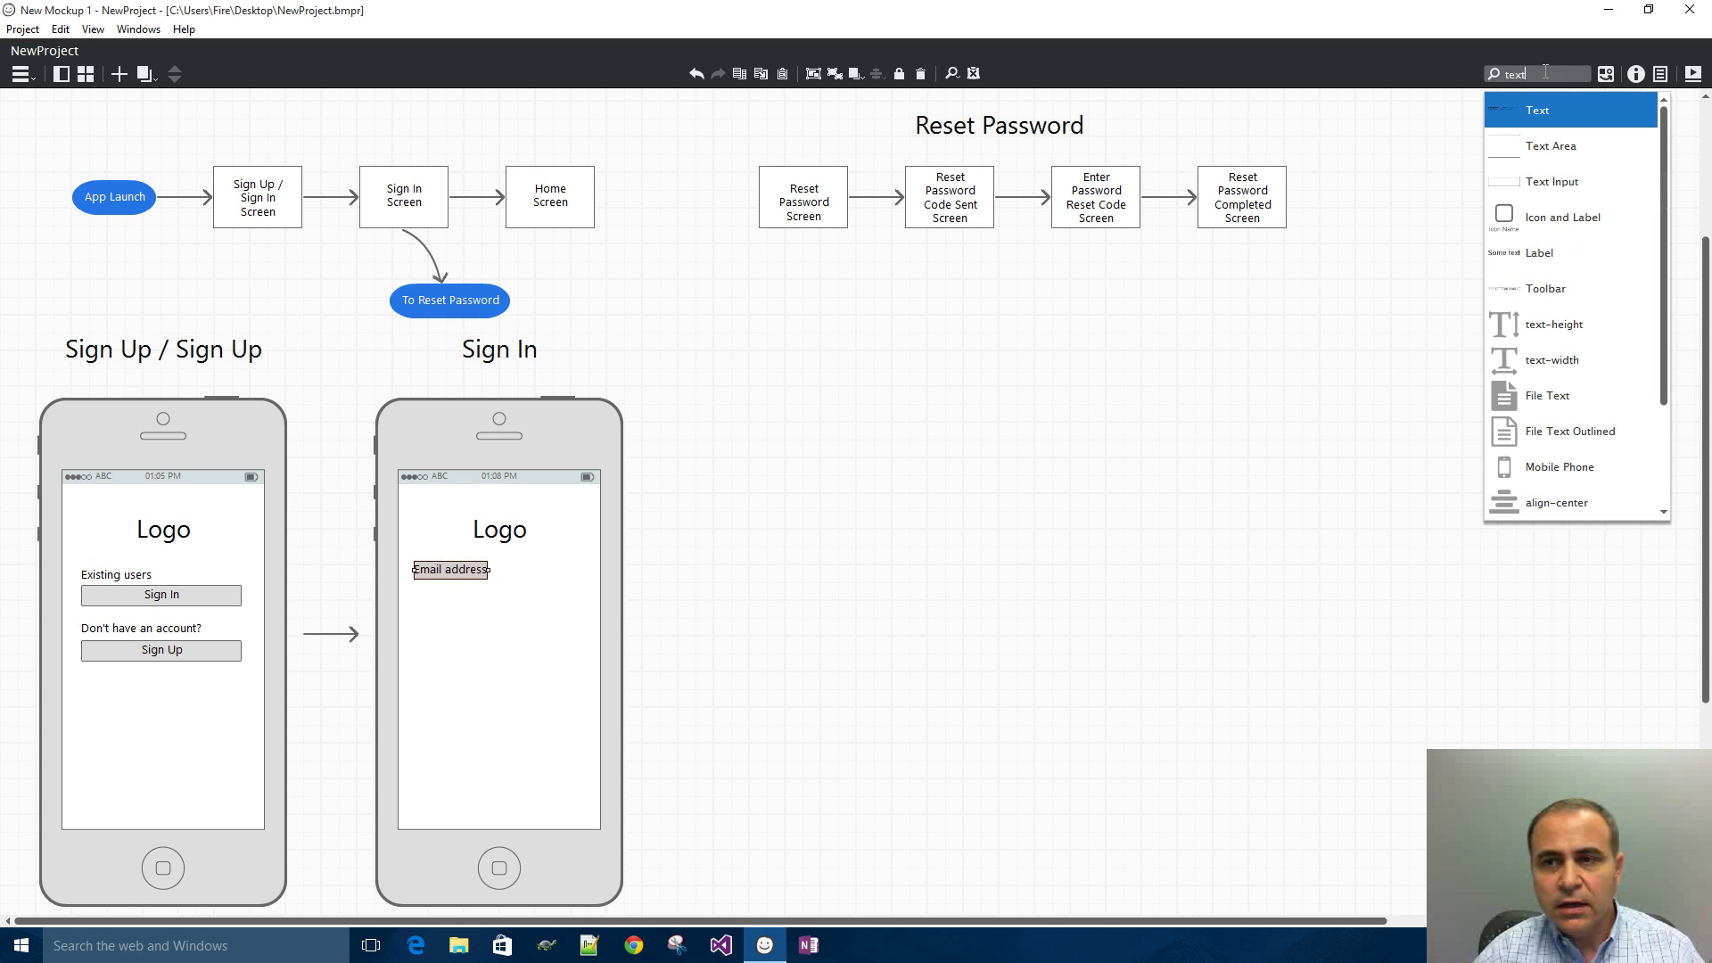
{"action": "left_click", "coordinate": [1556, 183]}
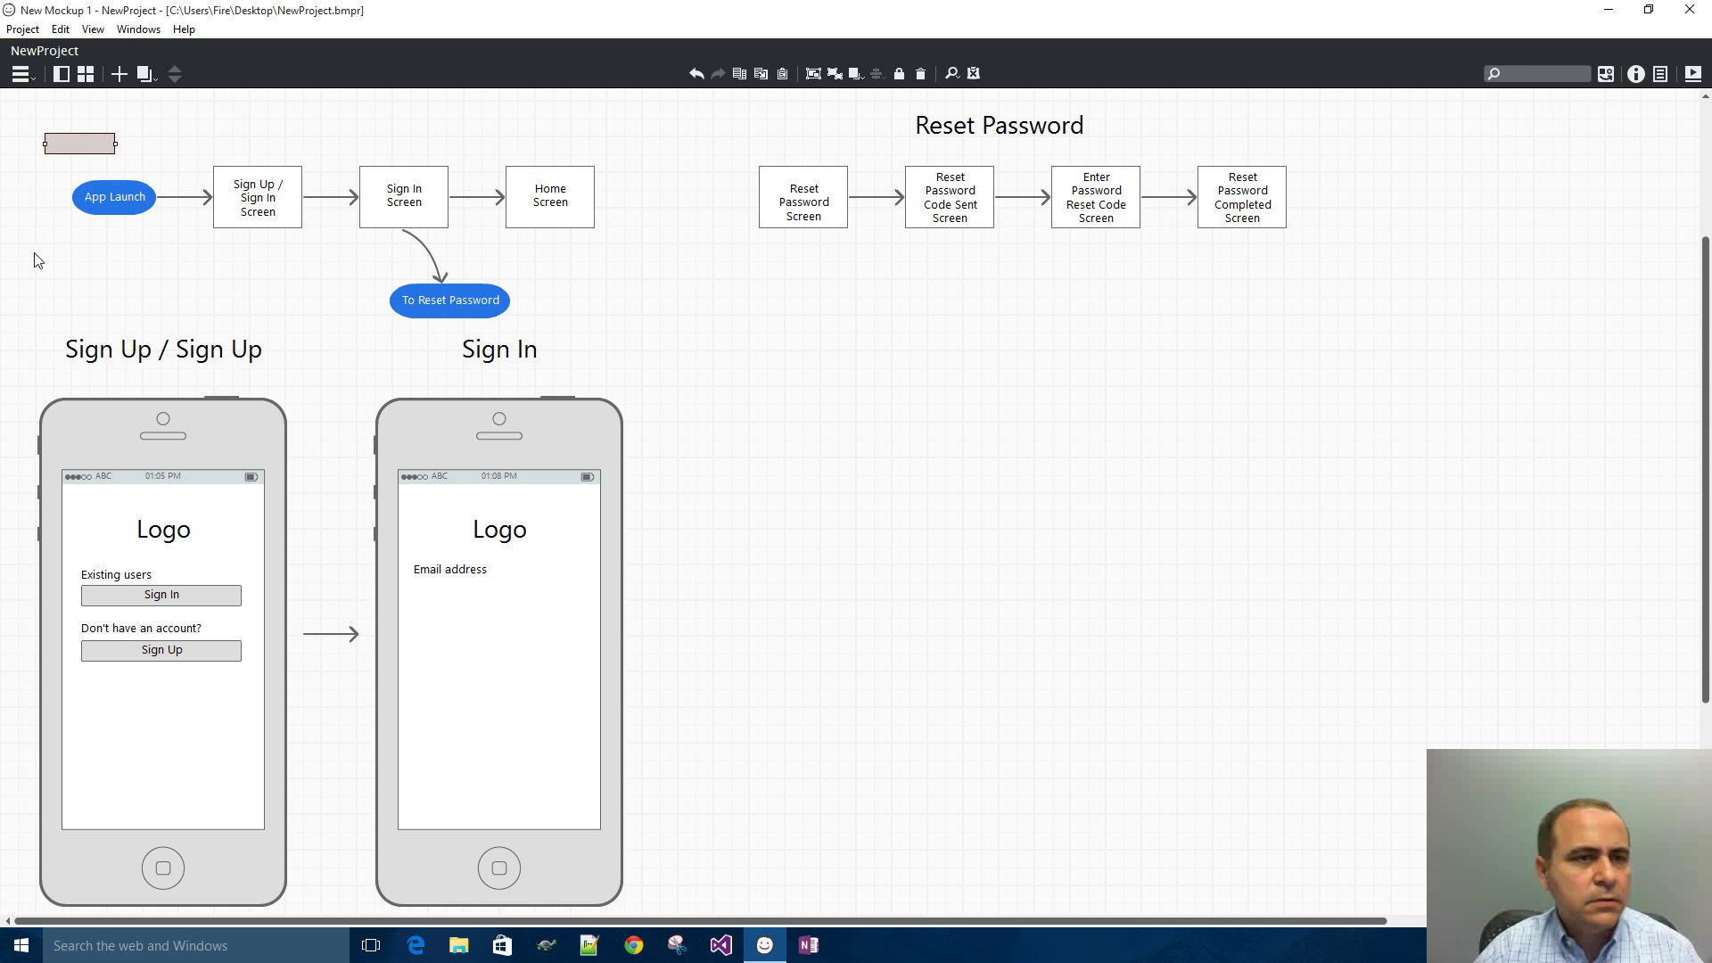
{"action": "left_click_drag", "start_coordinate": [78, 153], "coordinate": [579, 596]}
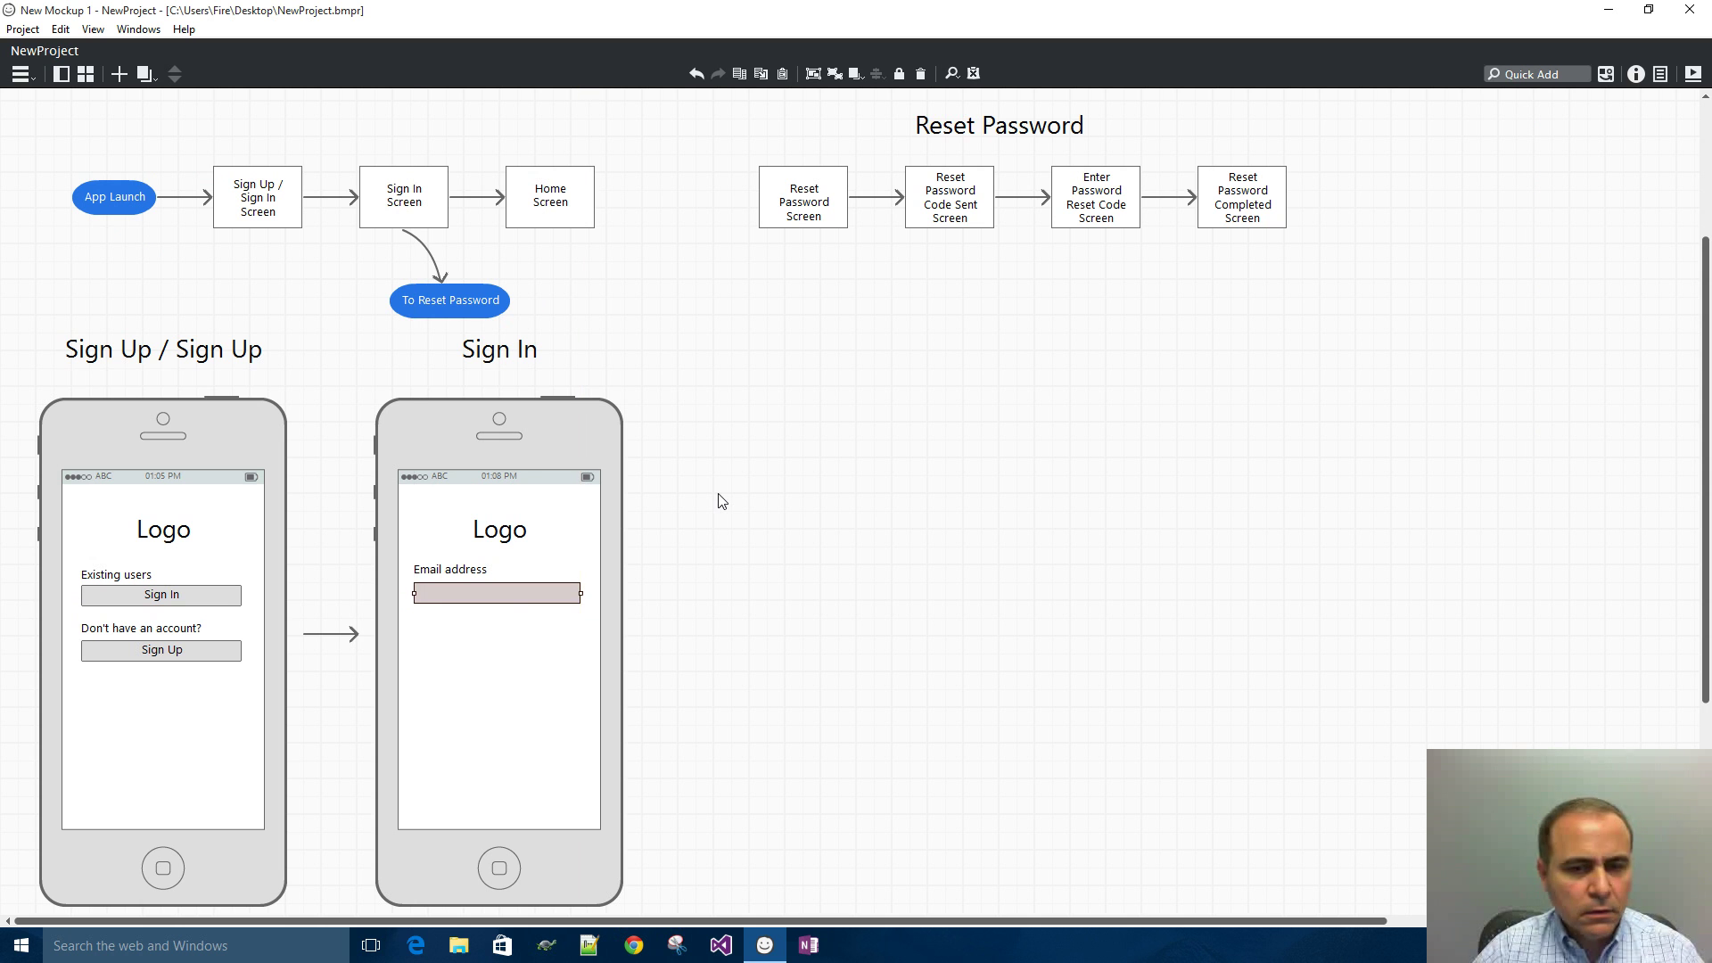
{"action": "left_click", "coordinate": [689, 551]}
- Duplicate the email label and field below it, relabelled 'Password'
{"action": "left_click_drag", "start_coordinate": [689, 552], "coordinate": [399, 624]}
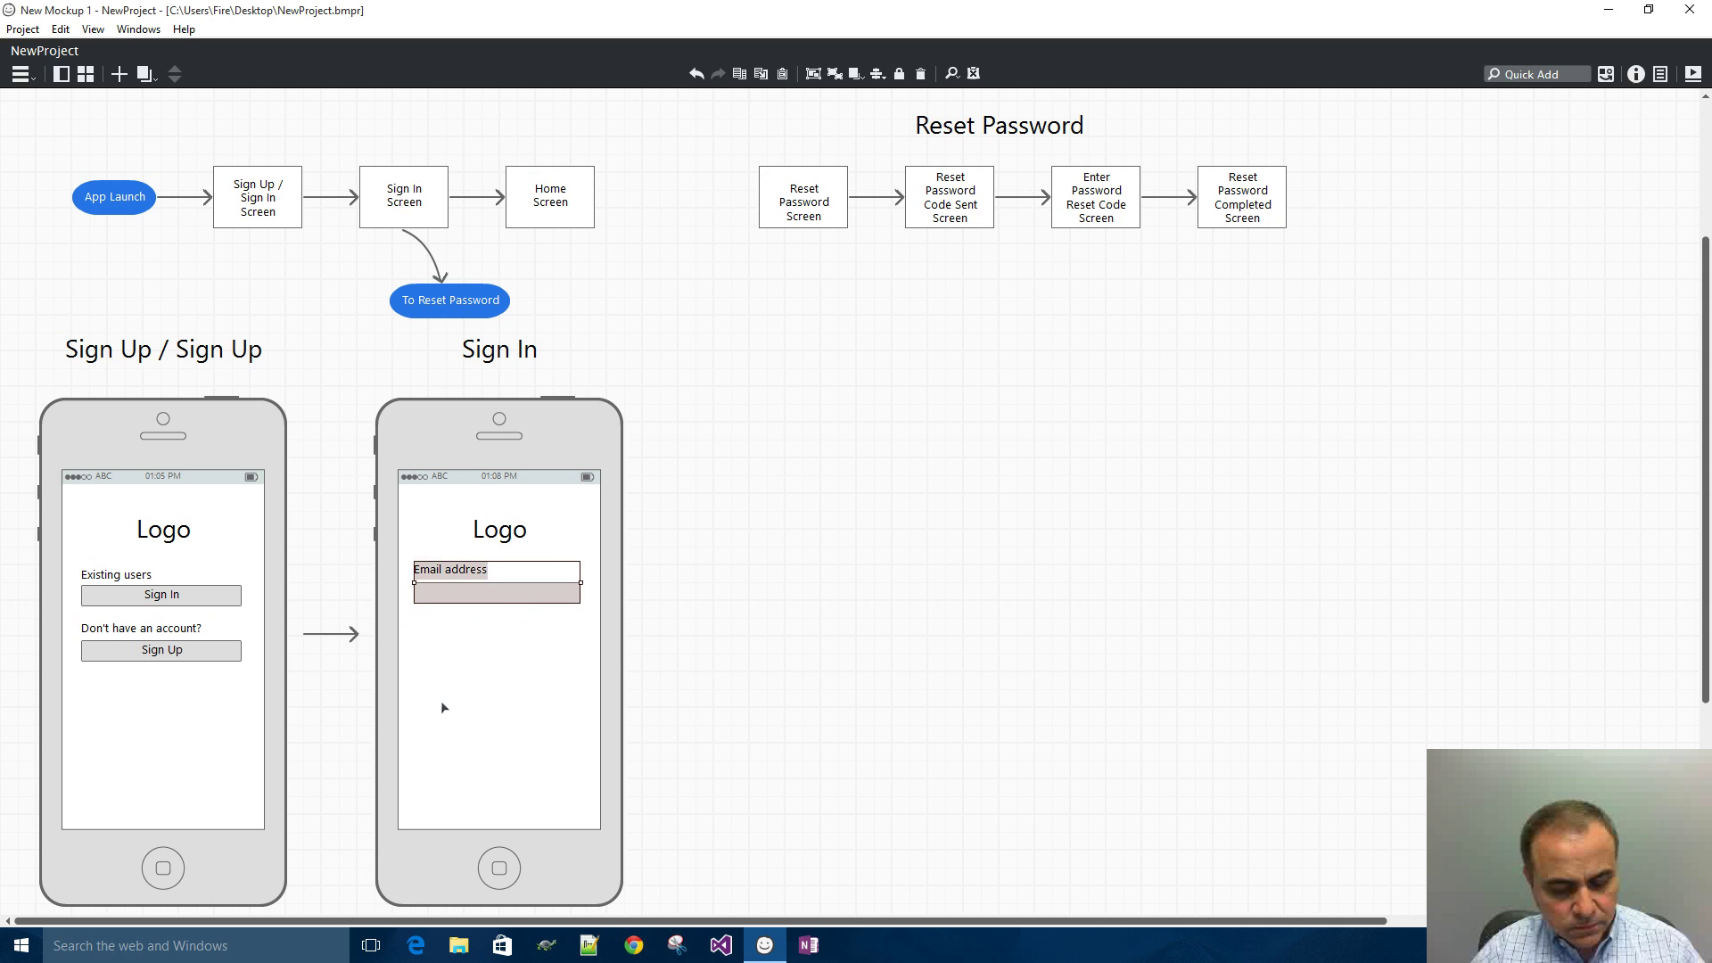
{"action": "key", "text": "ctrl+d"}
{"action": "left_click_drag", "start_coordinate": [498, 607], "coordinate": [489, 650]}
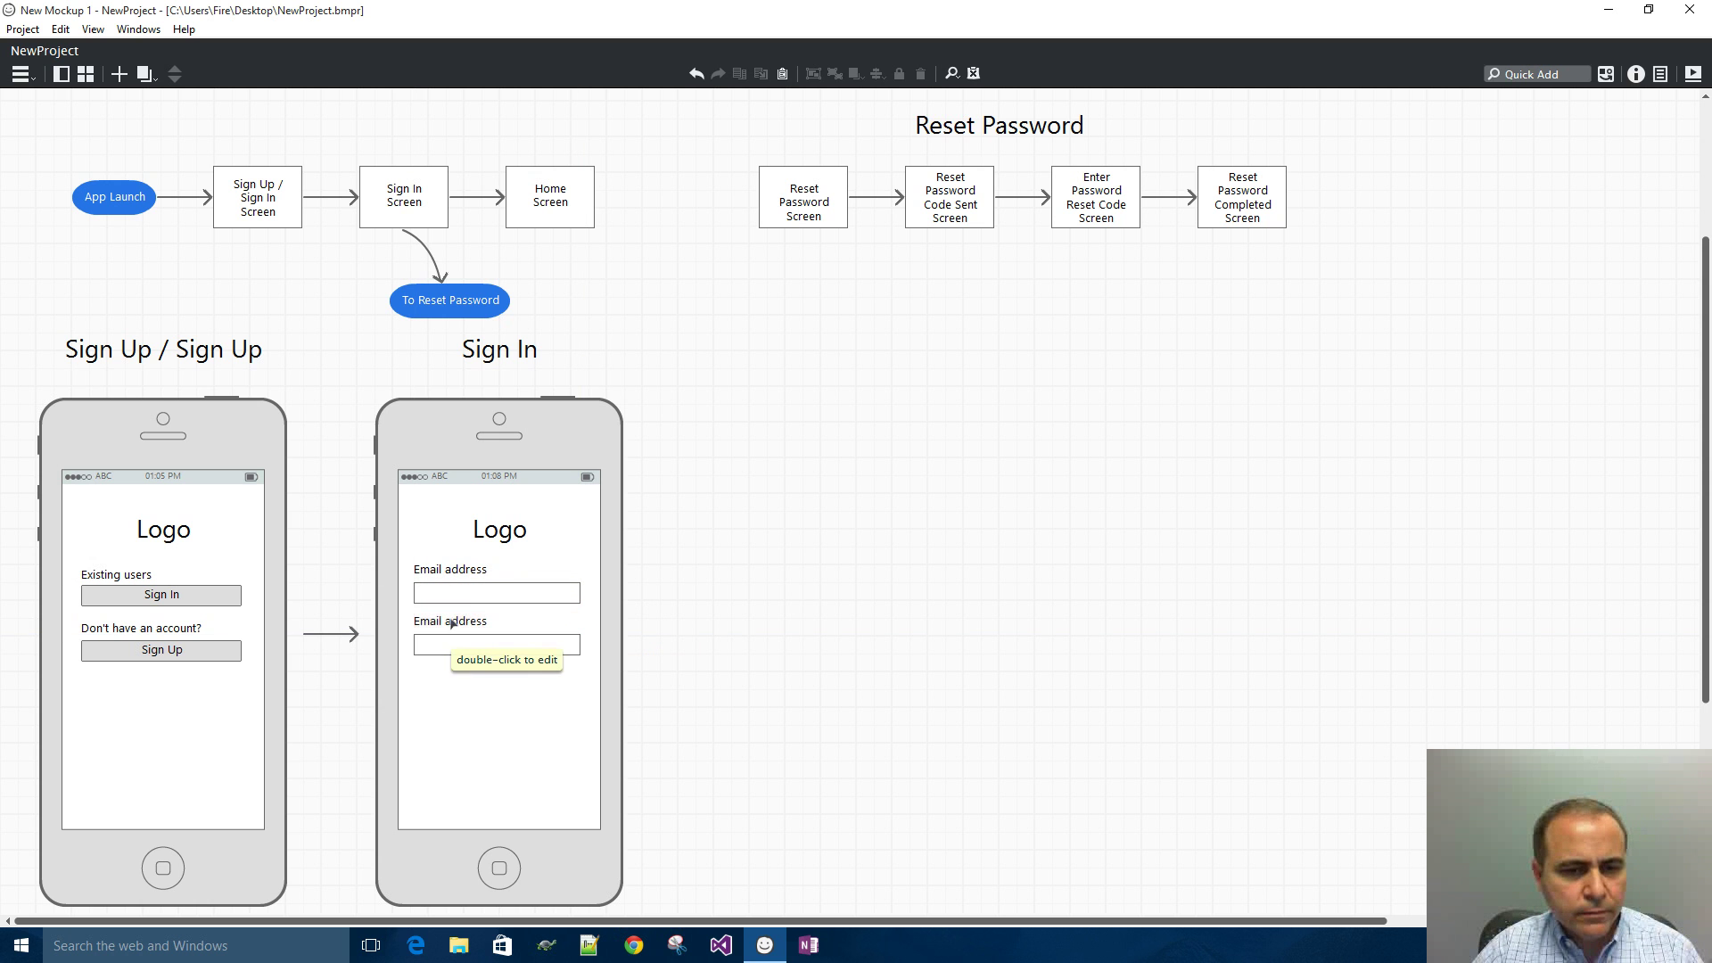
{"action": "double_click", "coordinate": [470, 620]}
{"action": "type", "text": "Password"}
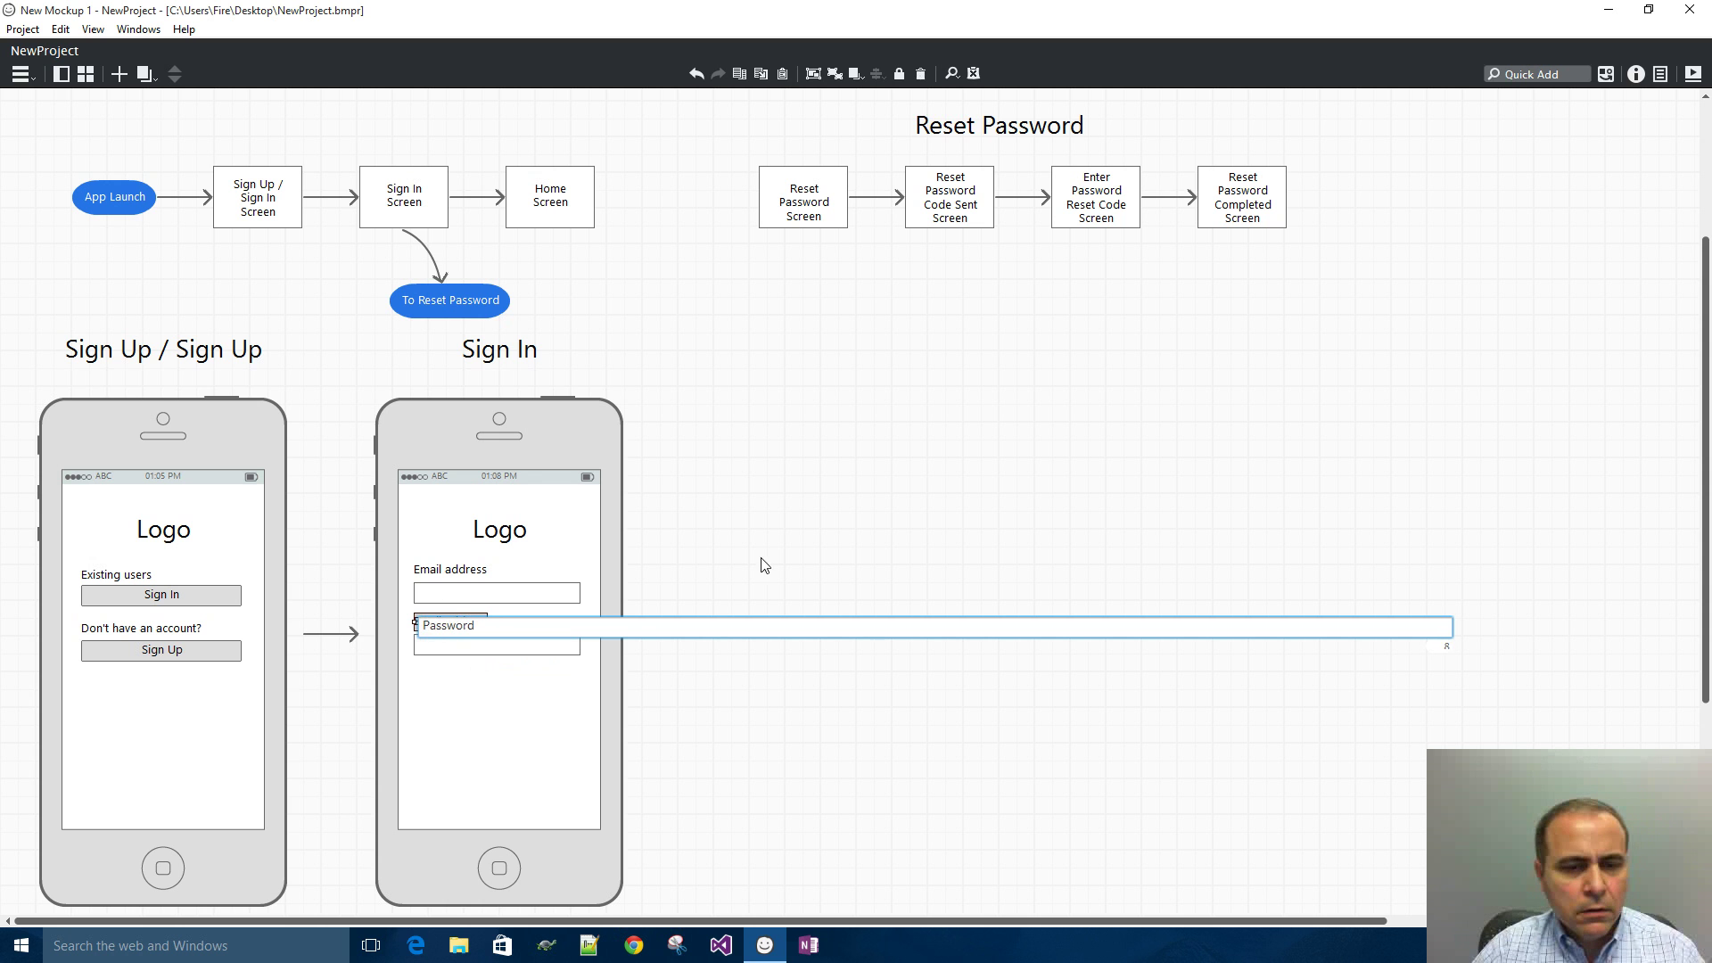
{"action": "key", "text": "Return"}
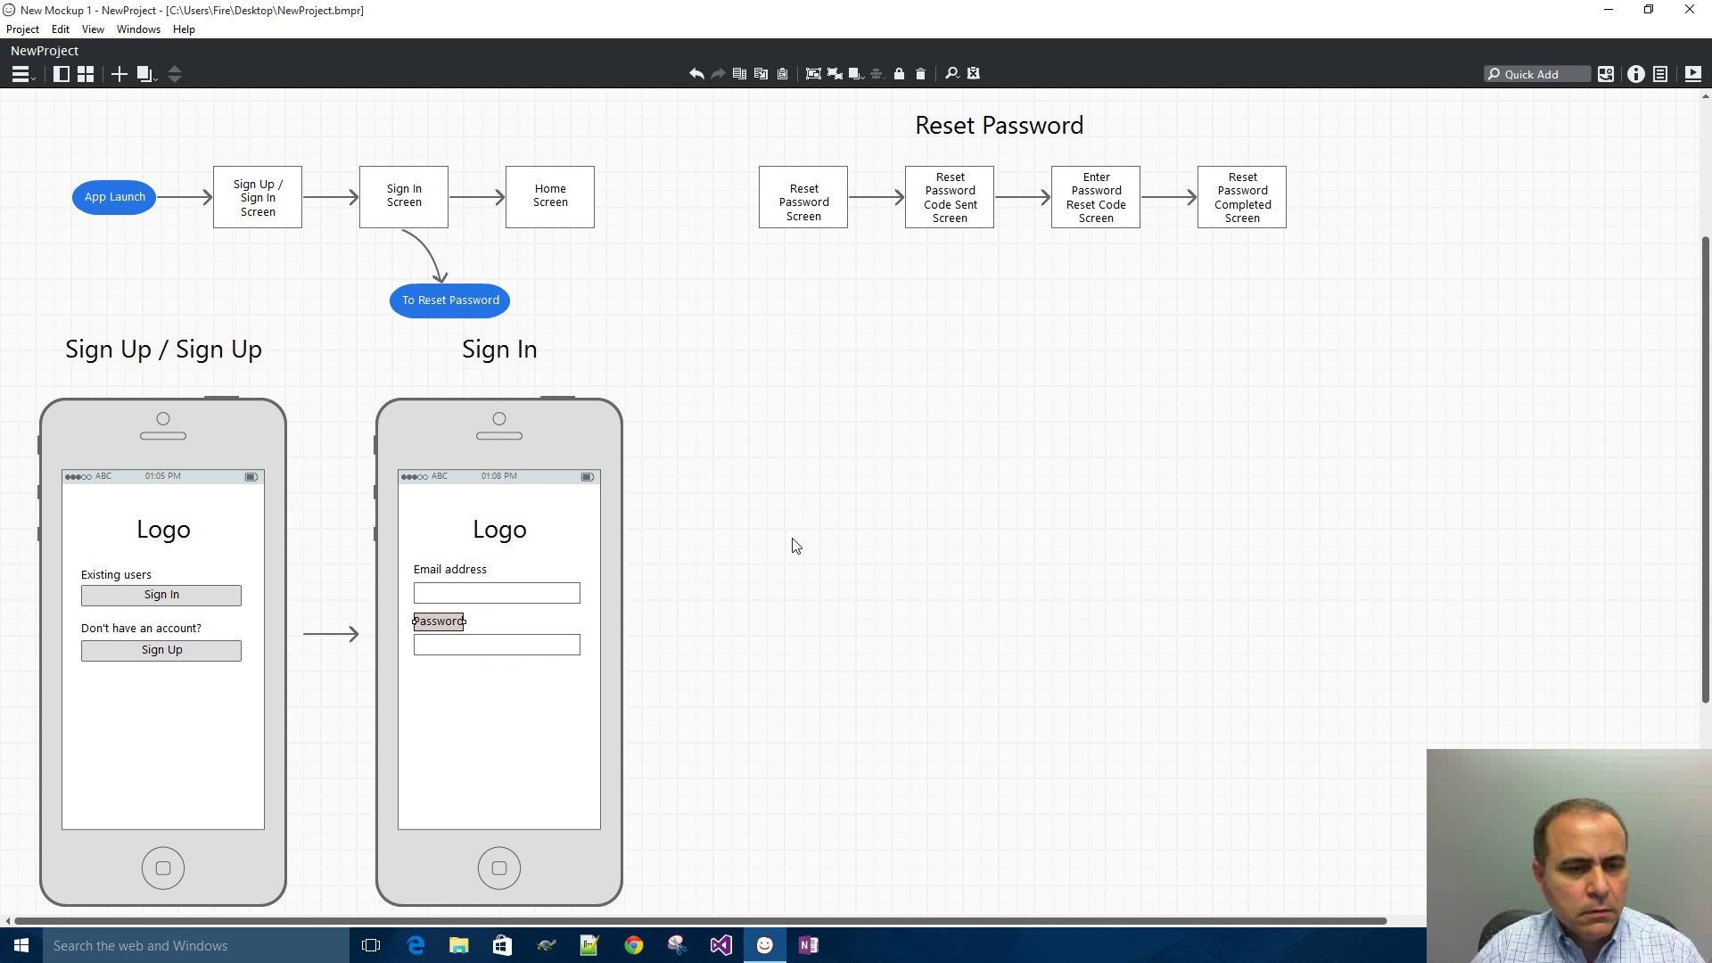
{"action": "left_click", "coordinate": [163, 603]}
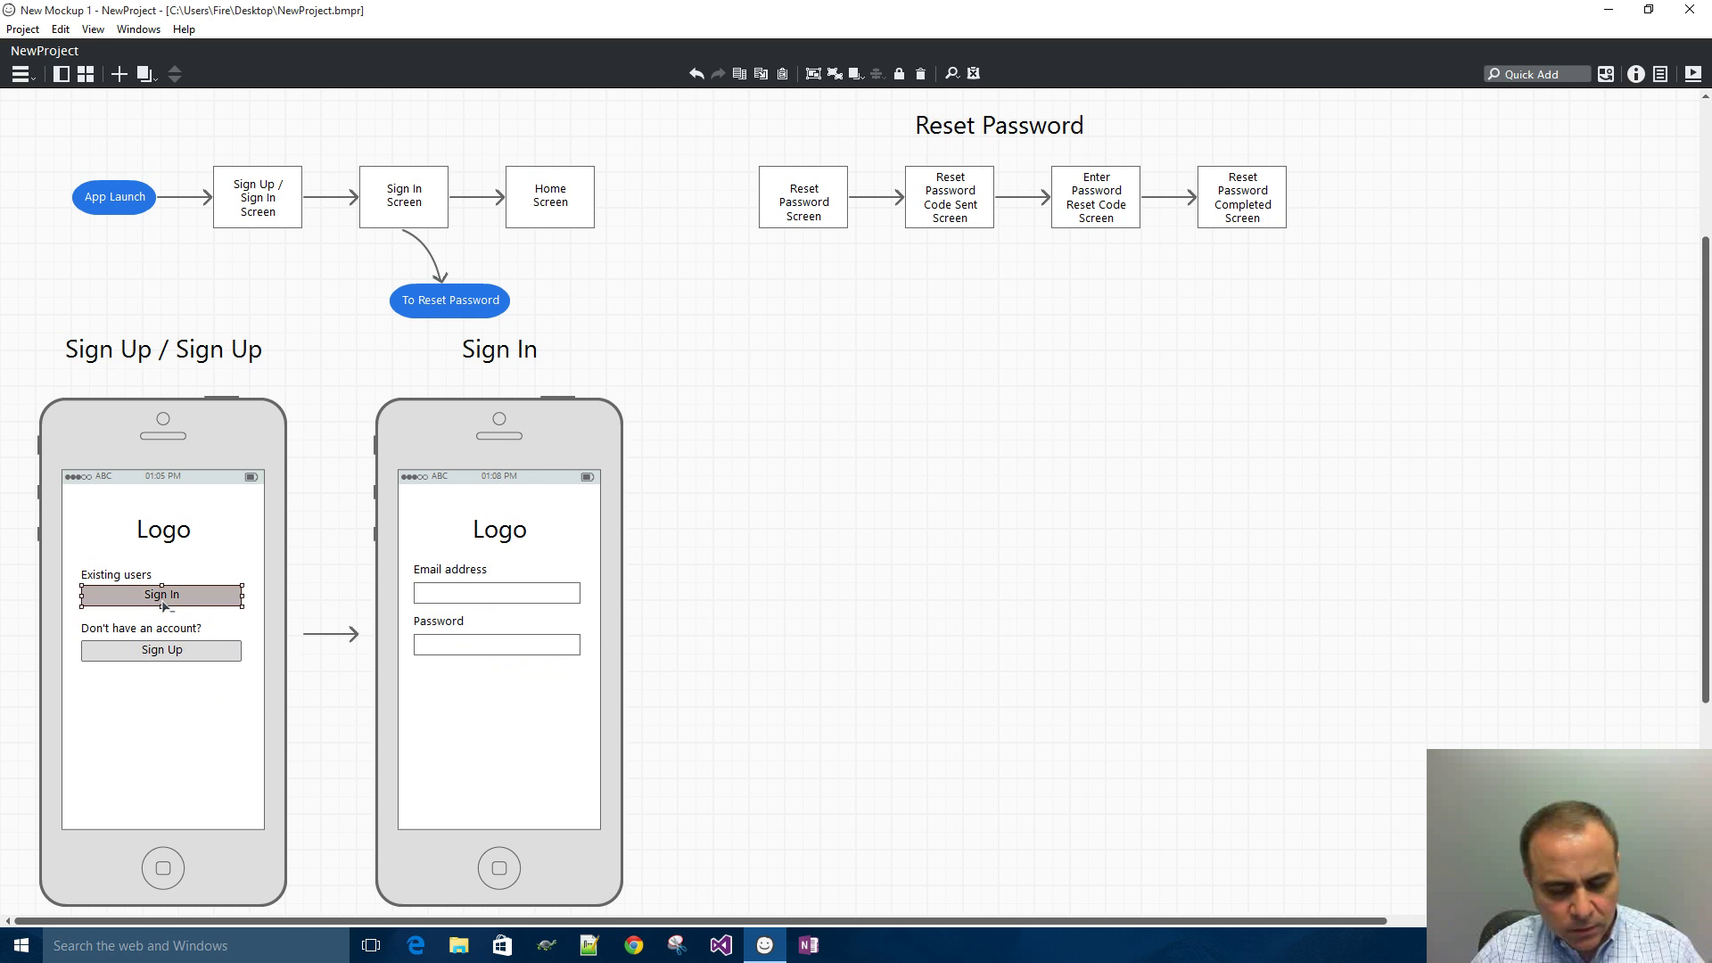
- Copy the Sign In button into the Sign In phone mockup
{"action": "left_click_drag", "start_coordinate": [162, 604], "coordinate": [496, 724]}
{"action": "left_click", "coordinate": [790, 644]}
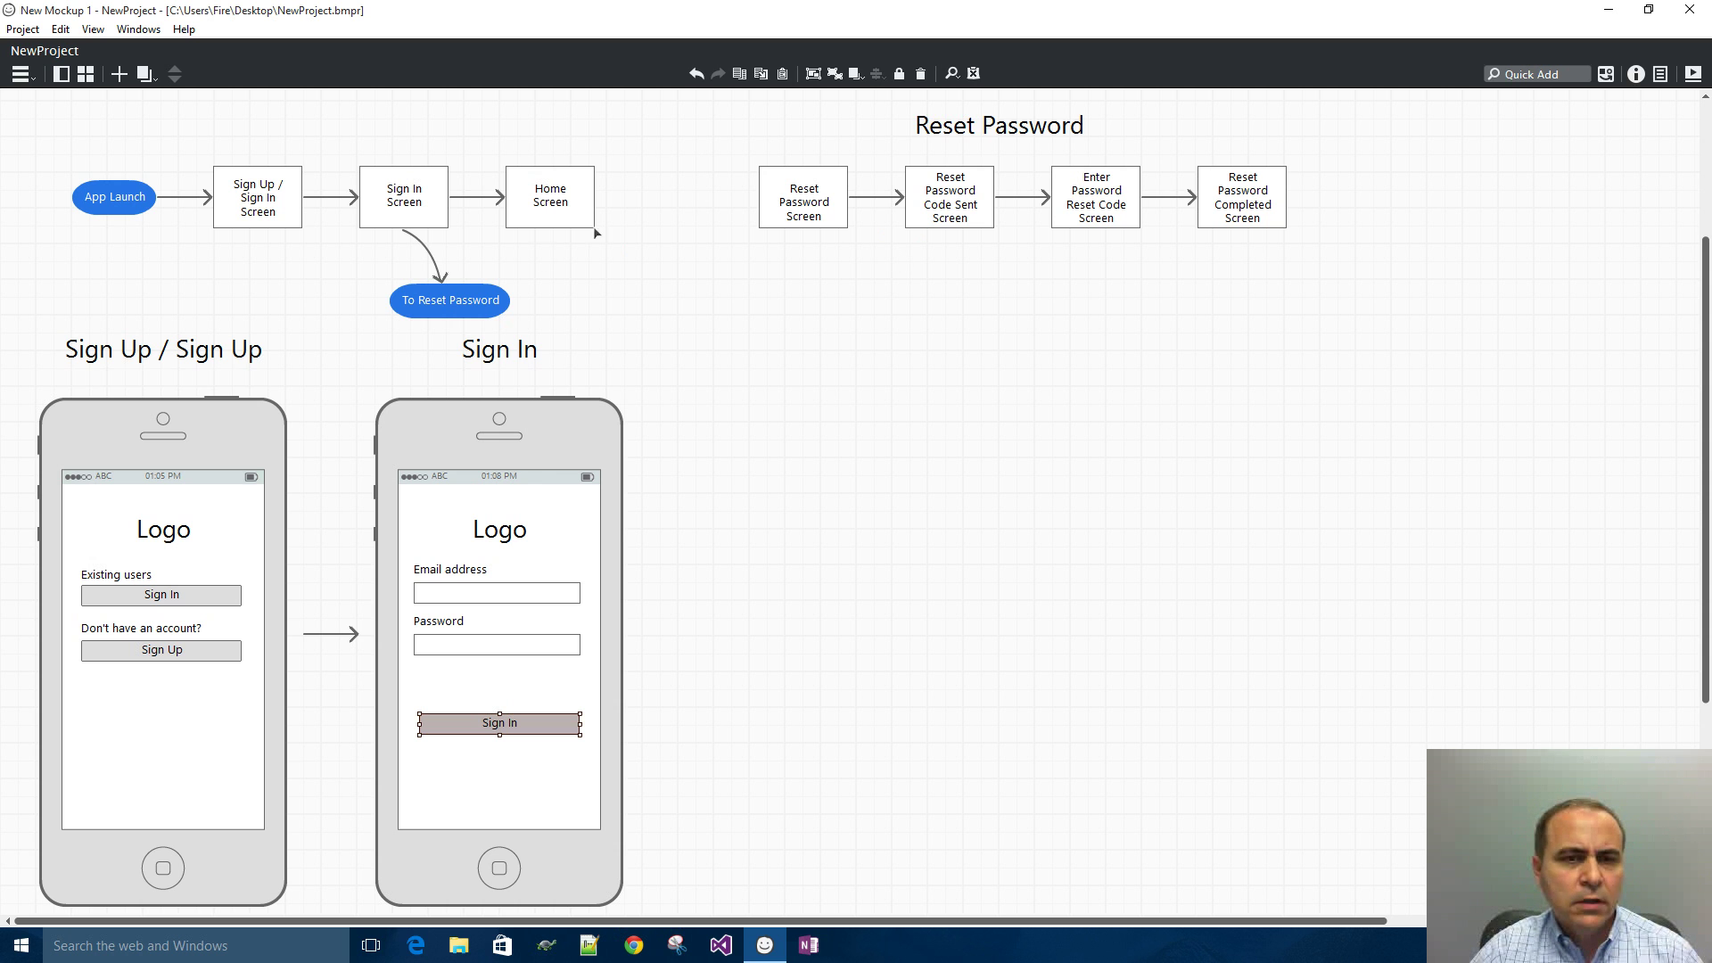
{"action": "left_click", "coordinate": [615, 272]}
{"action": "left_click_drag", "start_coordinate": [363, 270], "coordinate": [559, 339]}
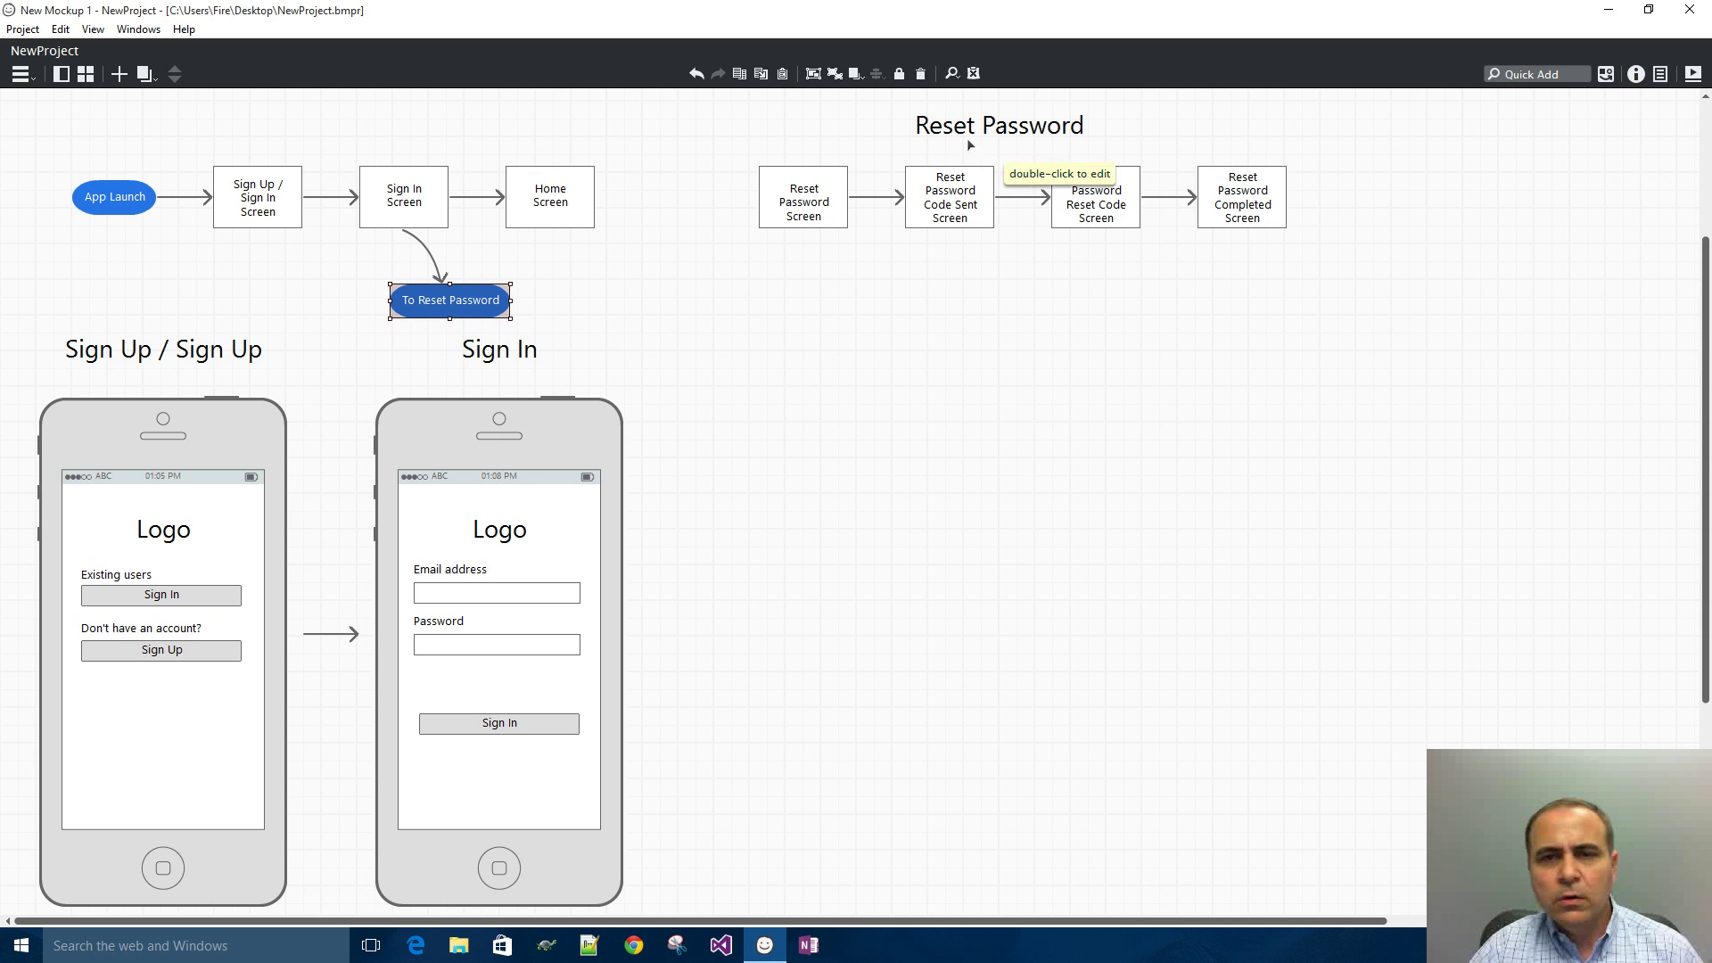
- Add a Link reading 'Forgot password?' just below the Sign In button
{"action": "left_click", "coordinate": [1498, 75]}
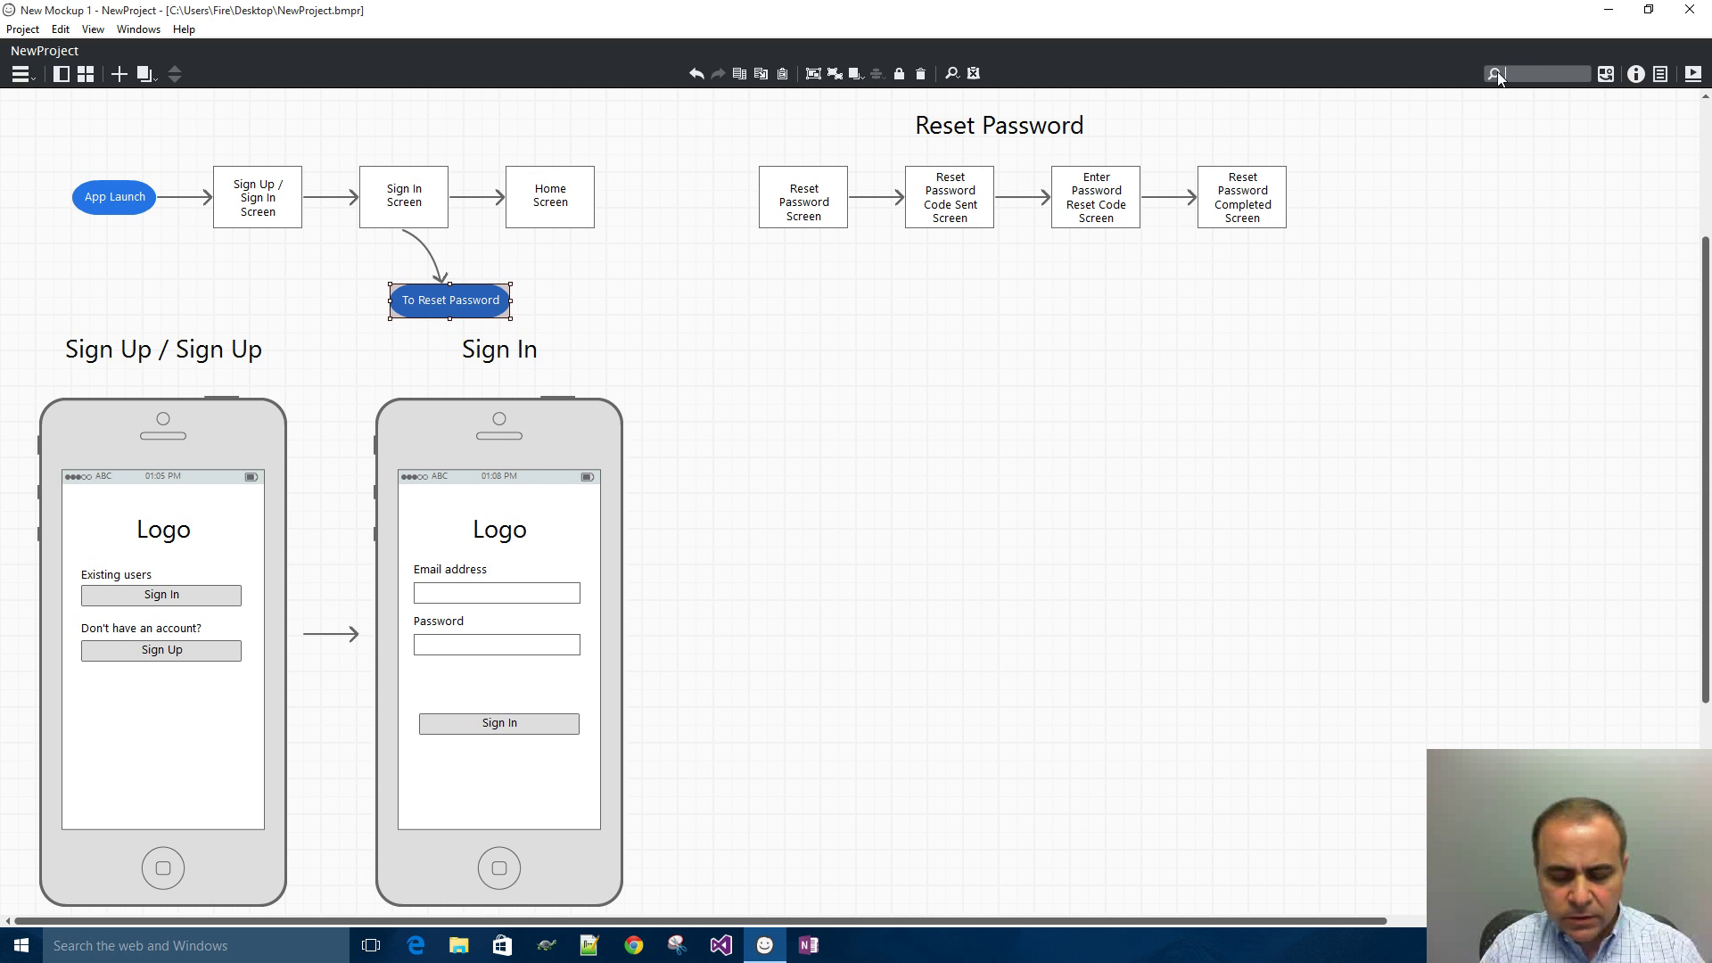
{"action": "type", "text": "link"}
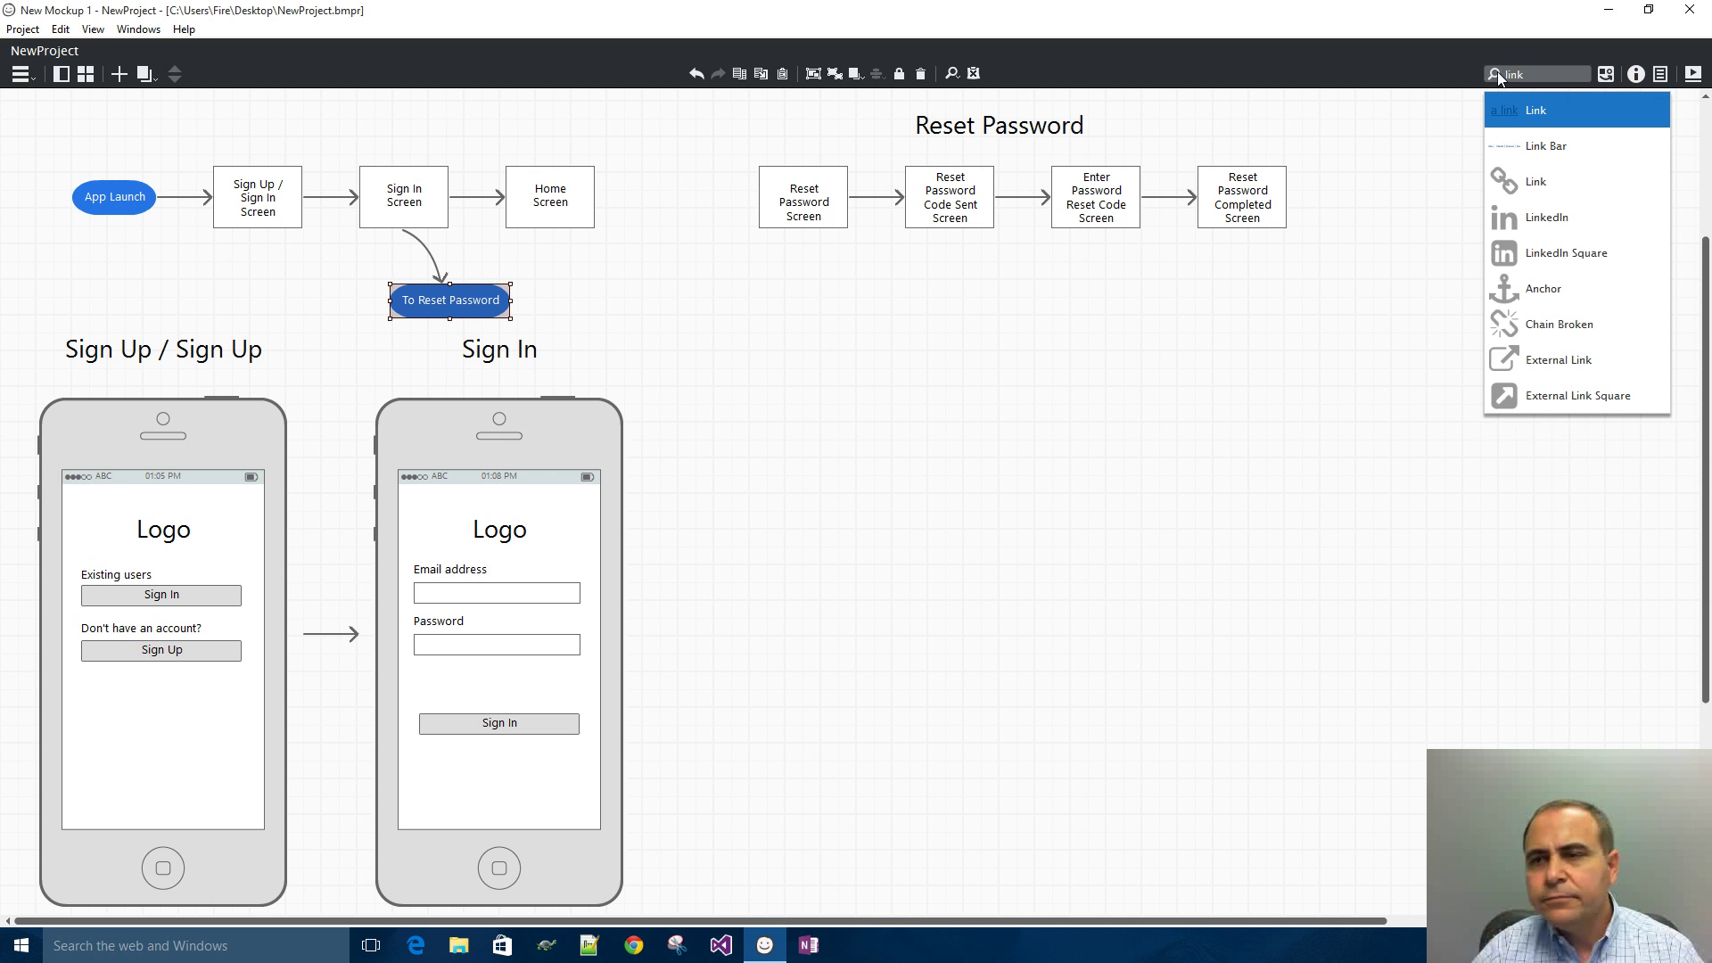
{"action": "left_click", "coordinate": [1534, 111]}
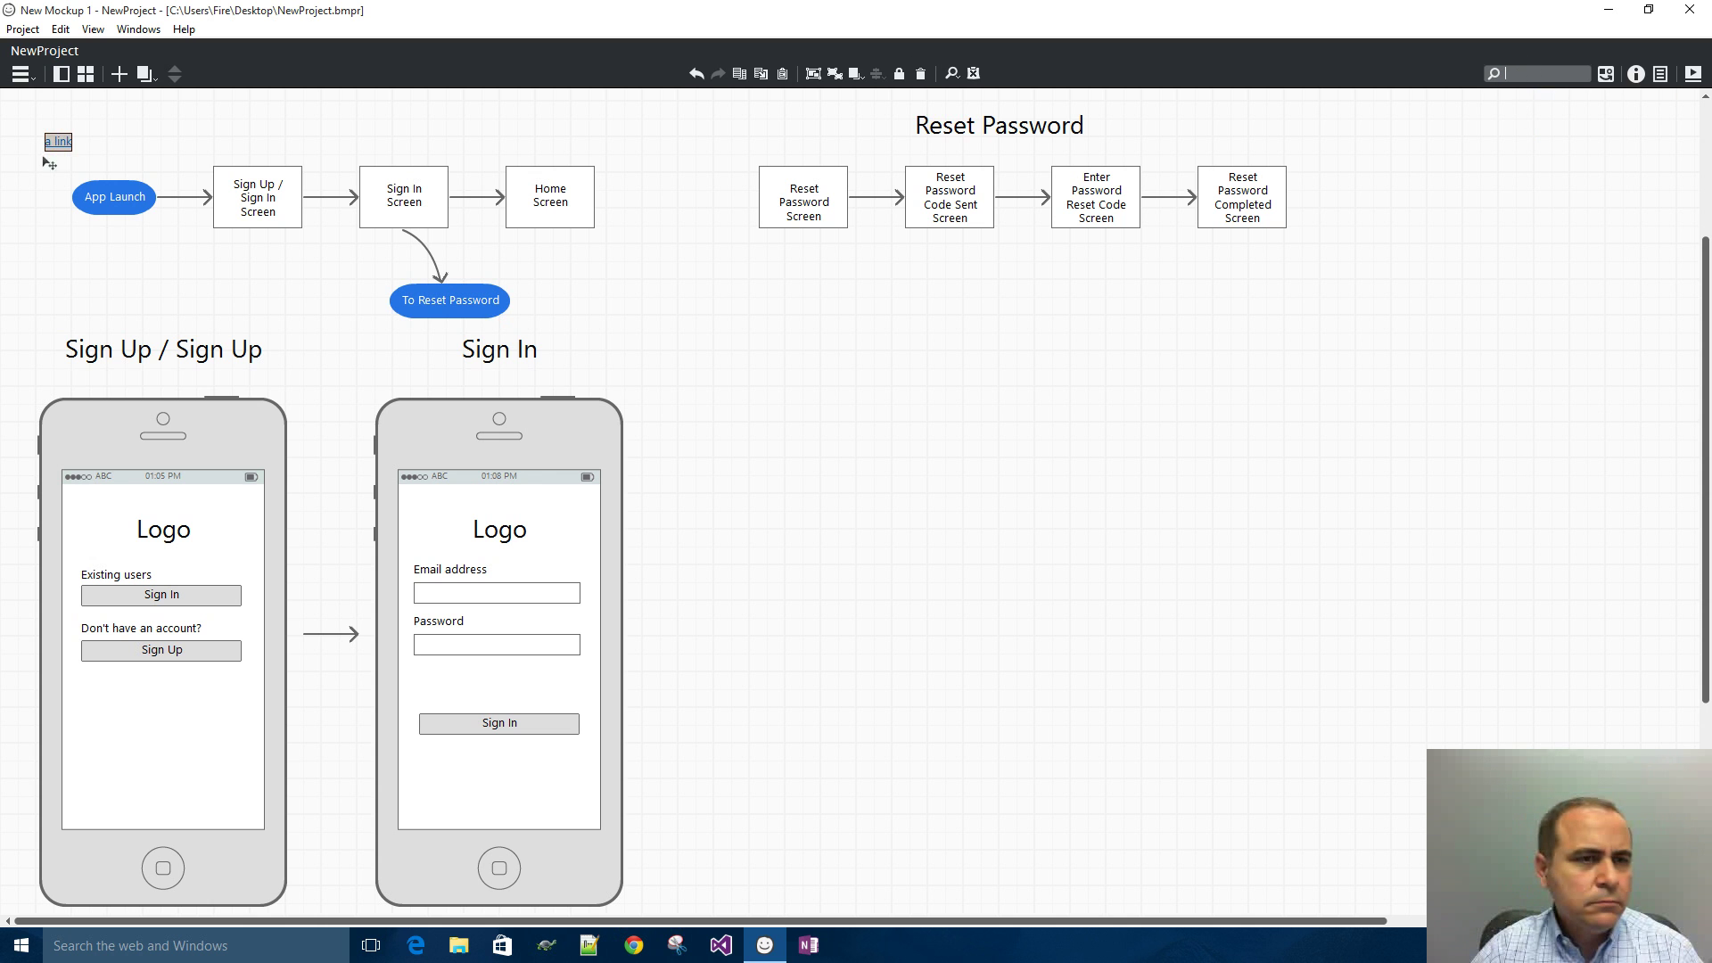
{"action": "left_click_drag", "start_coordinate": [58, 145], "coordinate": [434, 760]}
{"action": "double_click", "coordinate": [434, 760]}
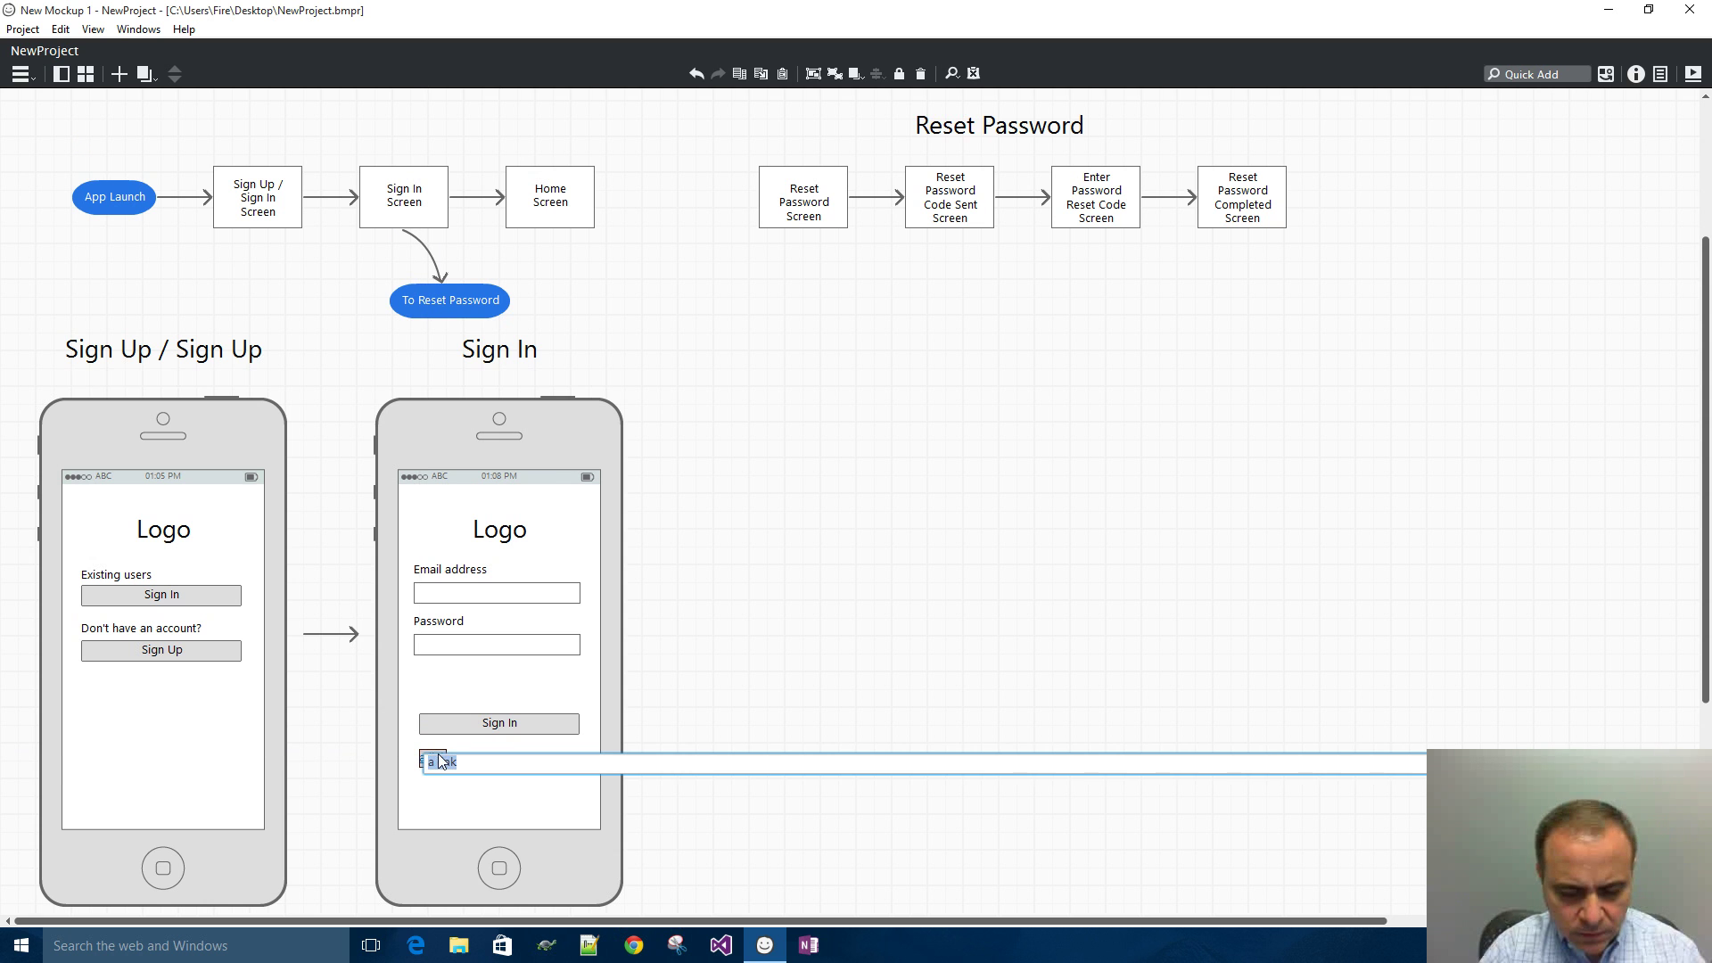
{"action": "type", "text": "Forgot "}
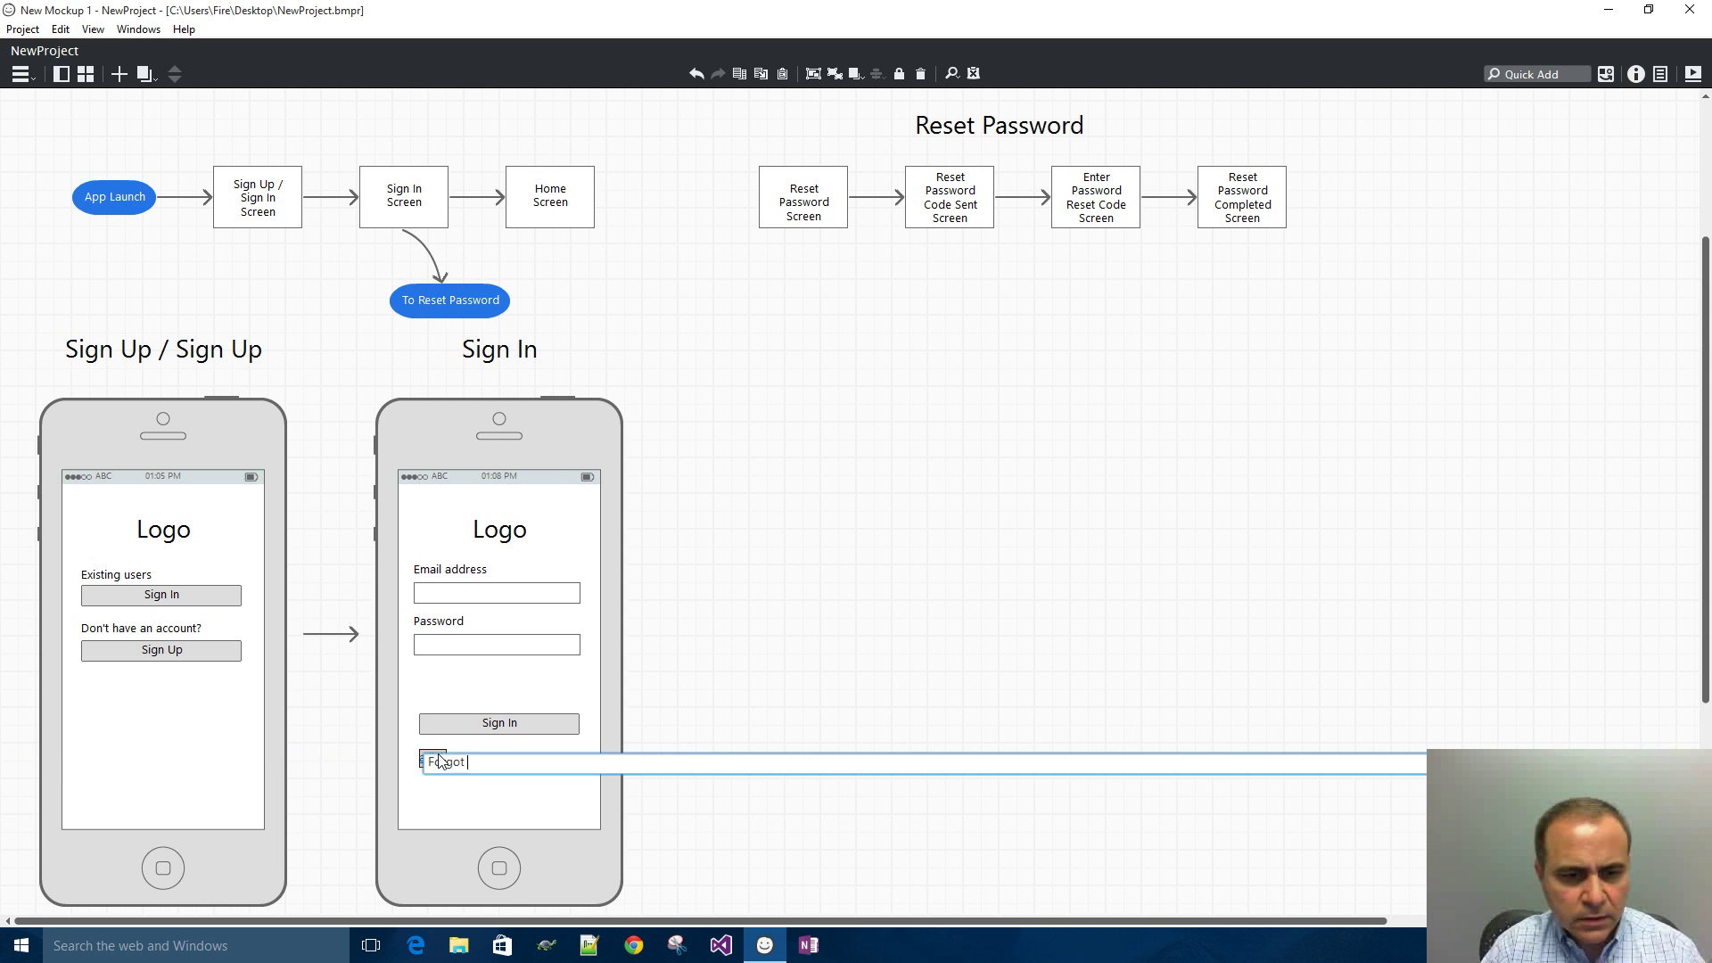
{"action": "type", "text": "password"}
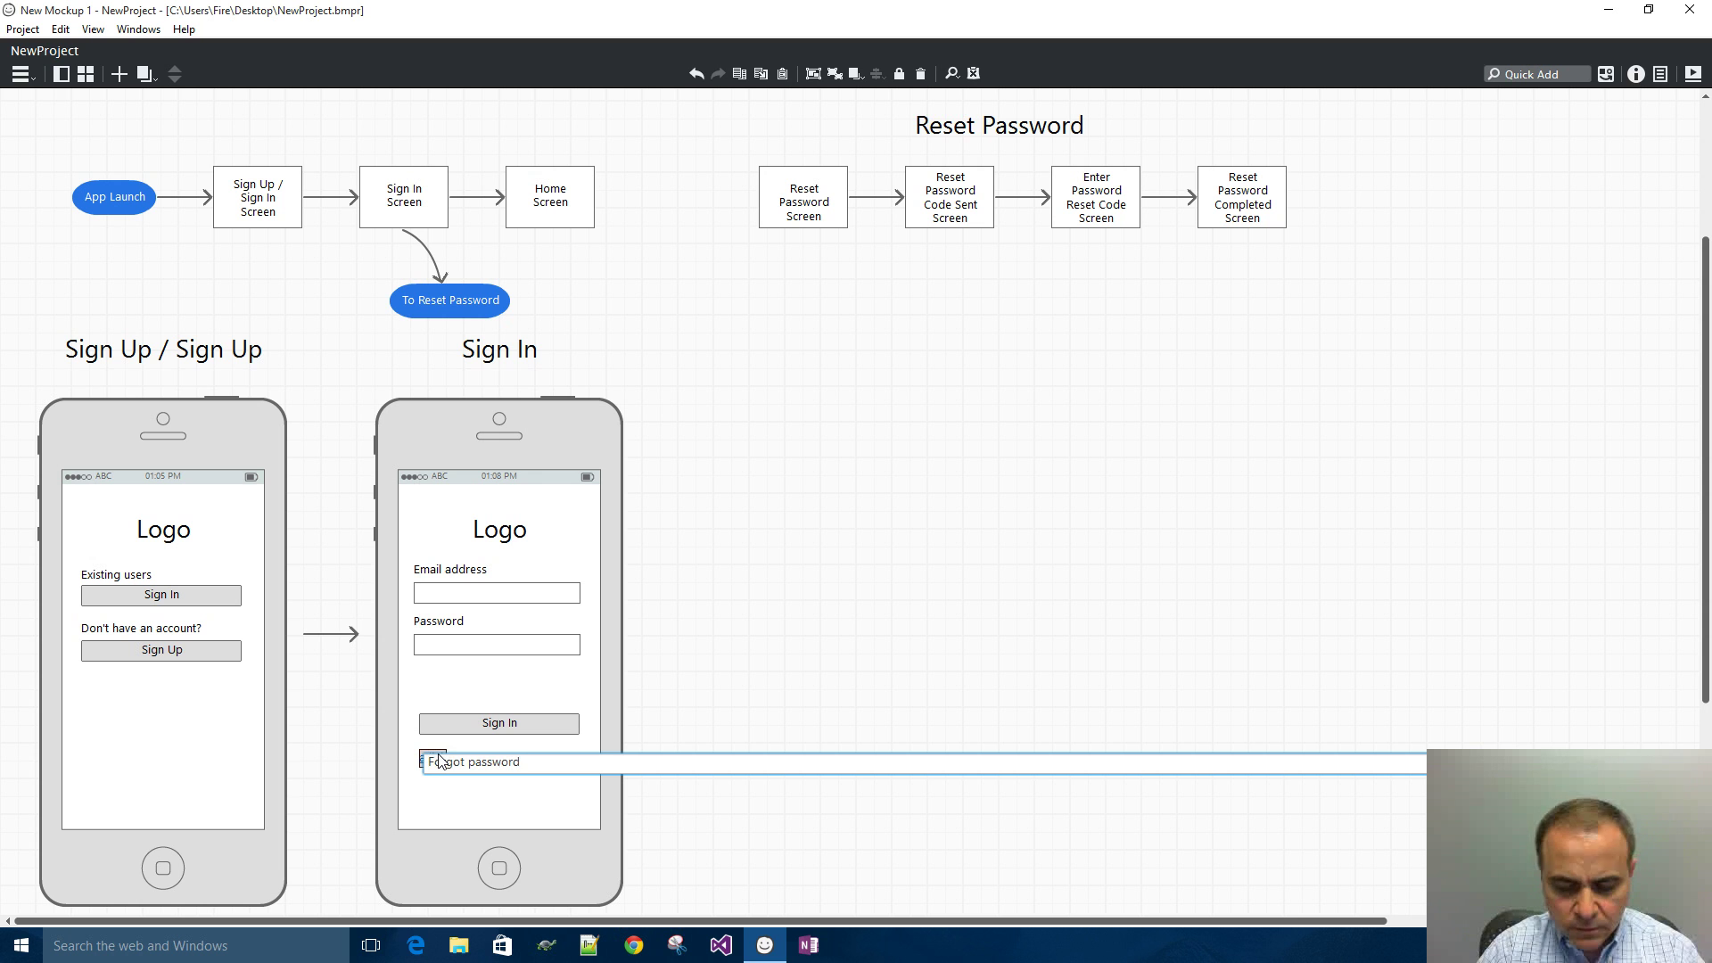
{"action": "type", "text": "?"}
{"action": "key", "text": "Return"}
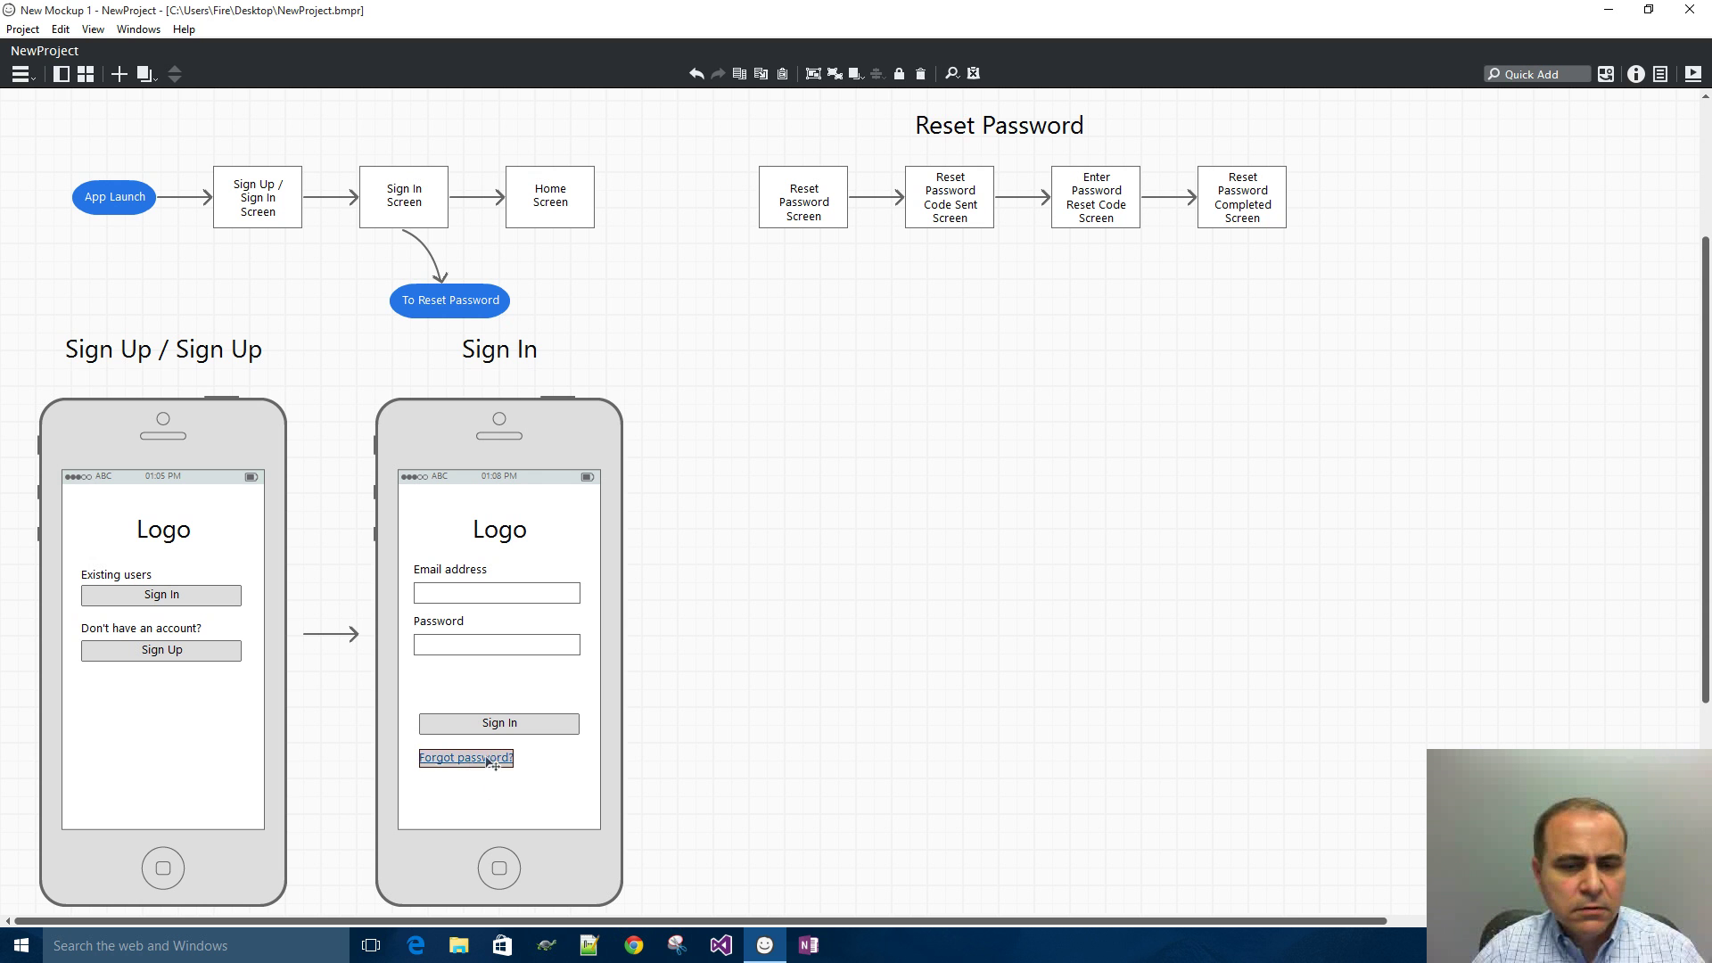
{"action": "left_click", "coordinate": [783, 496]}
{"action": "left_click_drag", "start_coordinate": [732, 94], "coordinate": [1334, 313]}
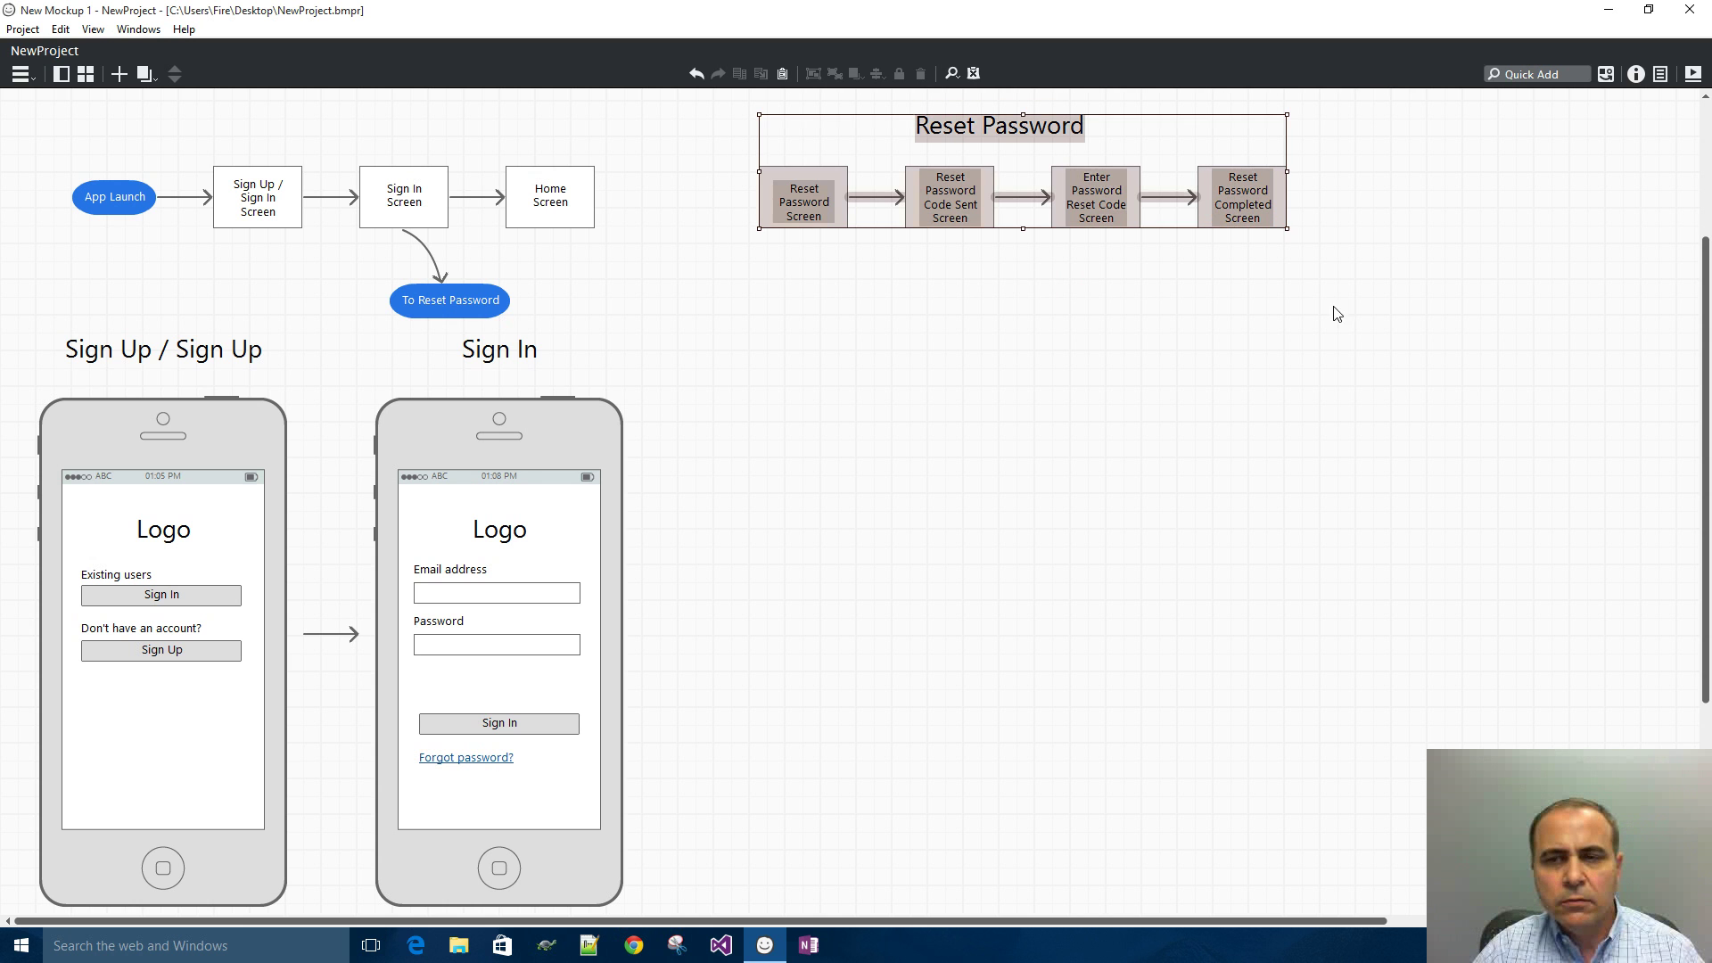
- Place a Checkbox labelled 'Remember me' under the Password field, above the Sign In button
{"action": "left_click", "coordinate": [1030, 372]}
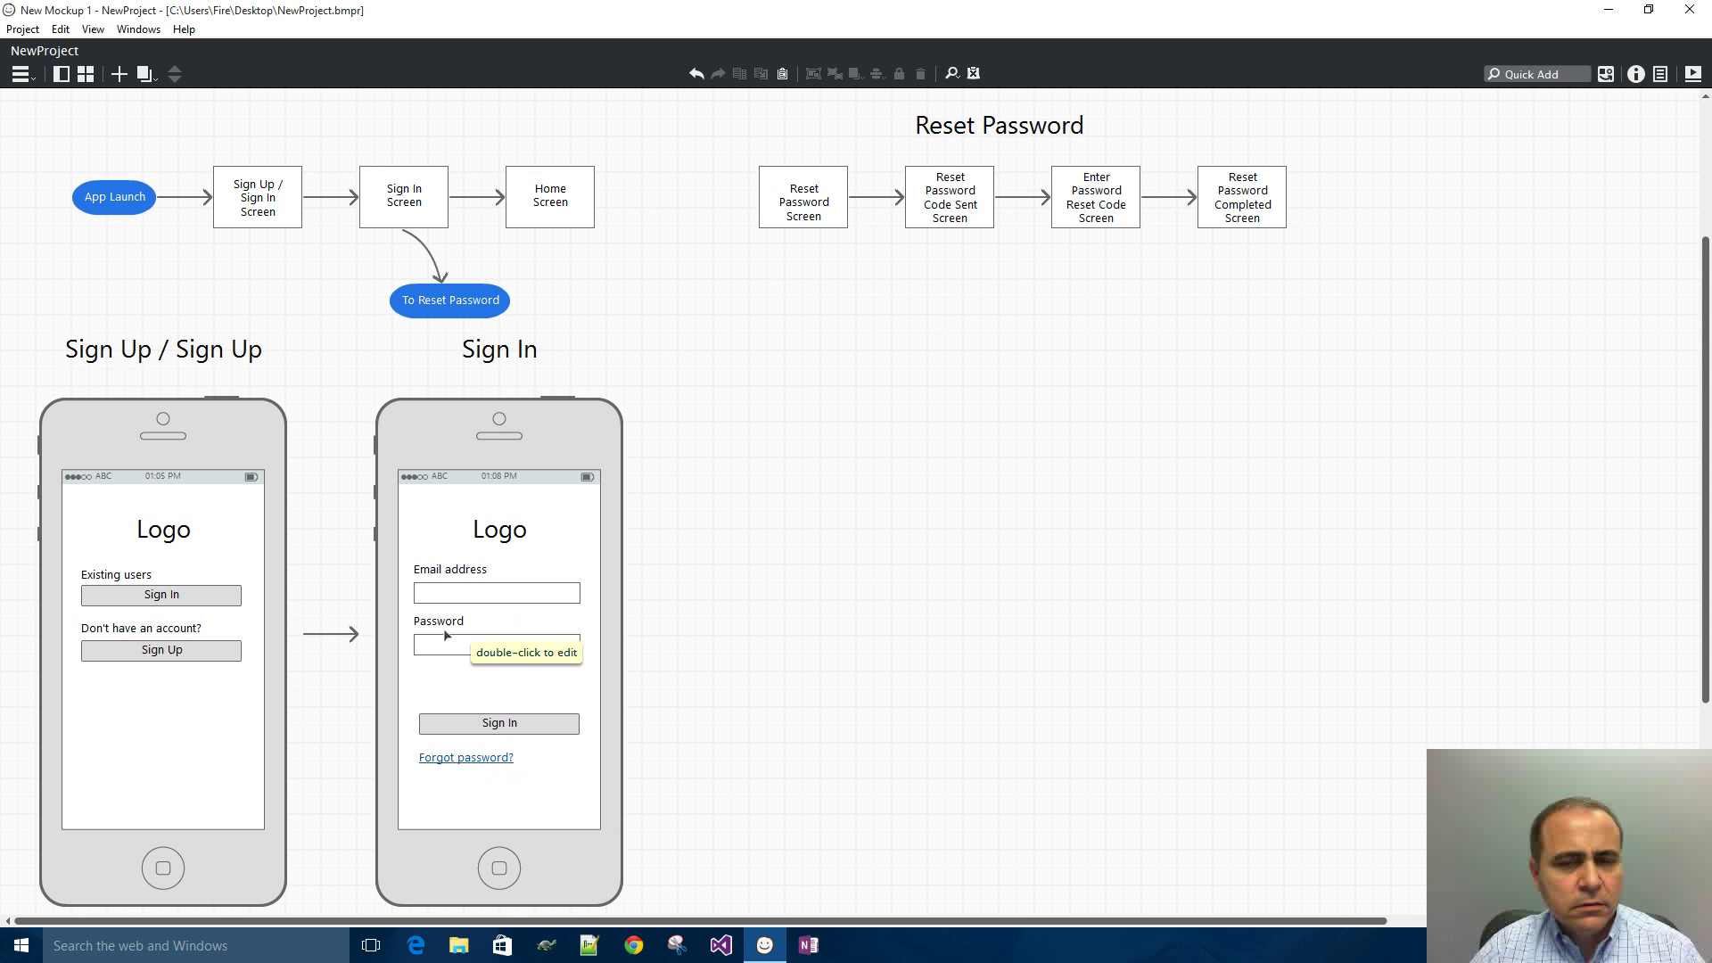
{"action": "left_click", "coordinate": [1526, 75]}
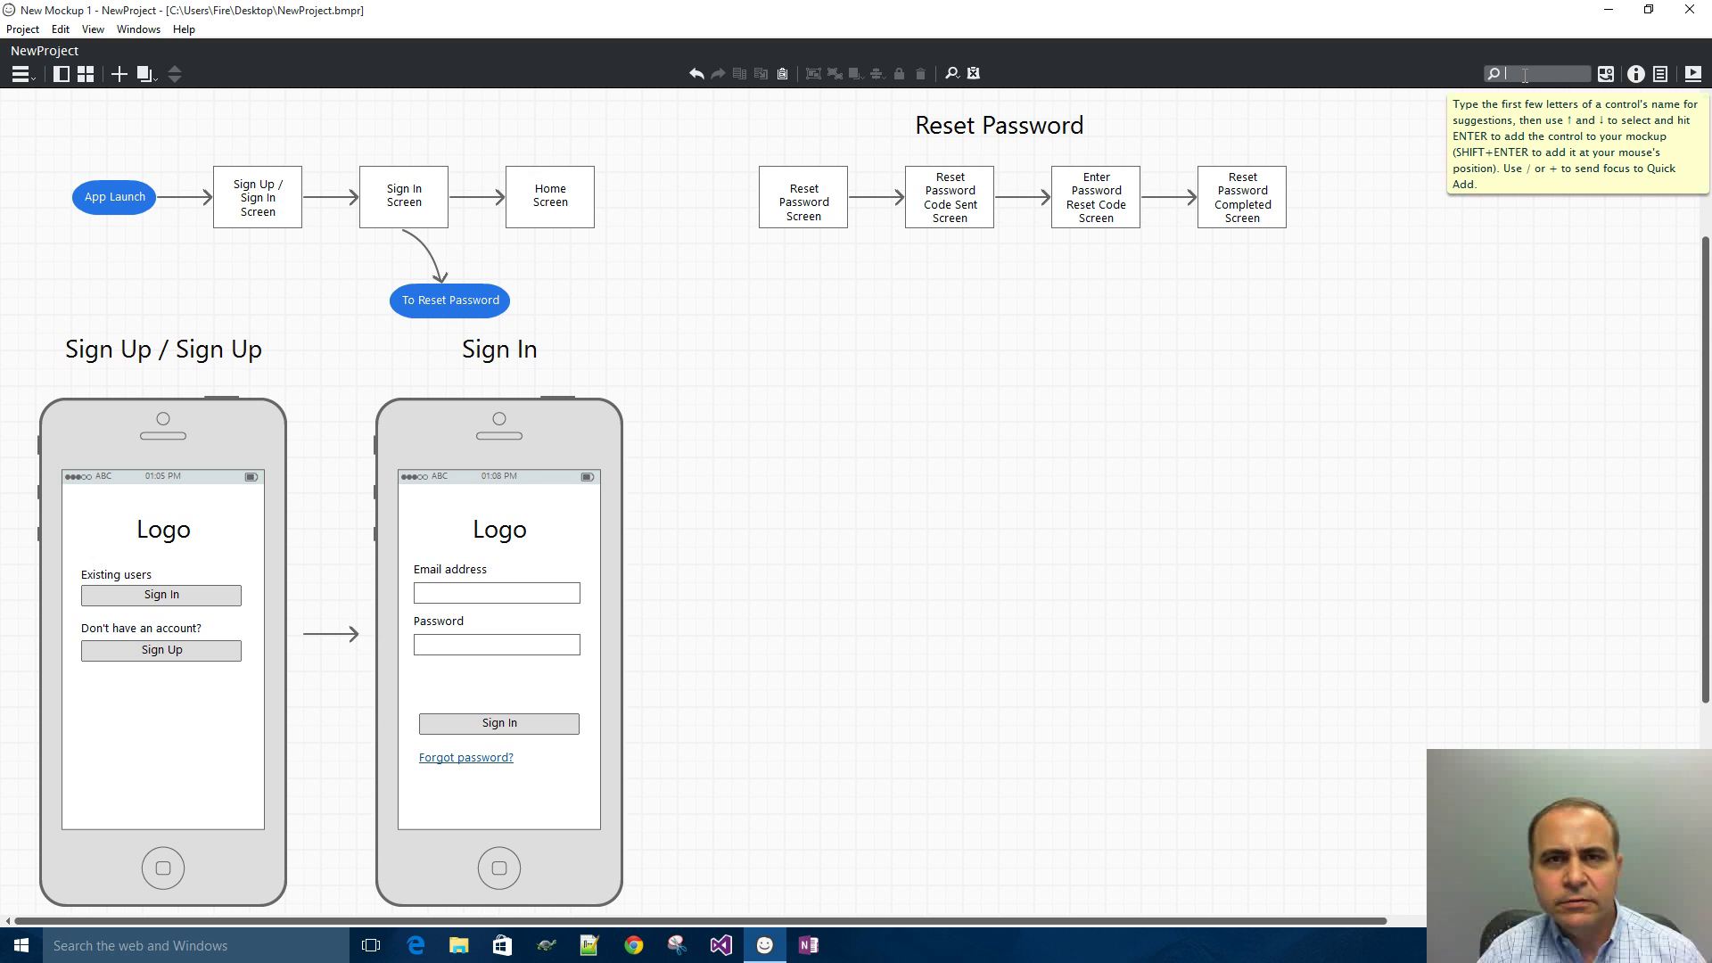
{"action": "left_click", "coordinate": [1525, 75]}
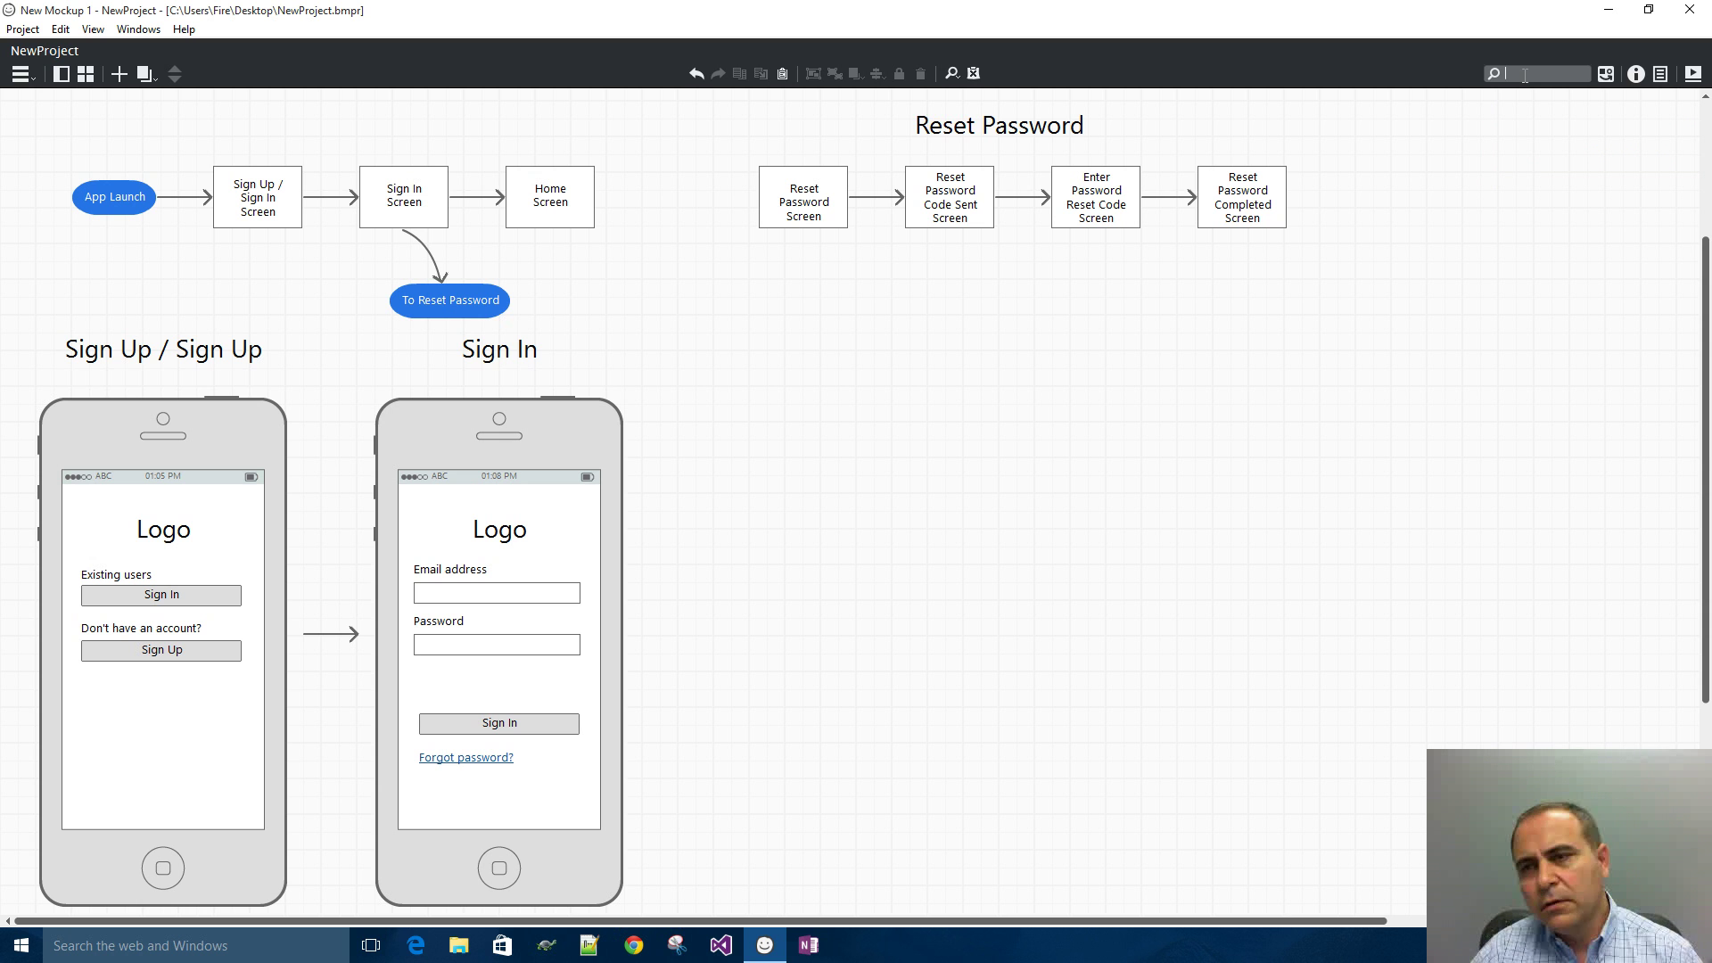
{"action": "type", "text": "ch"}
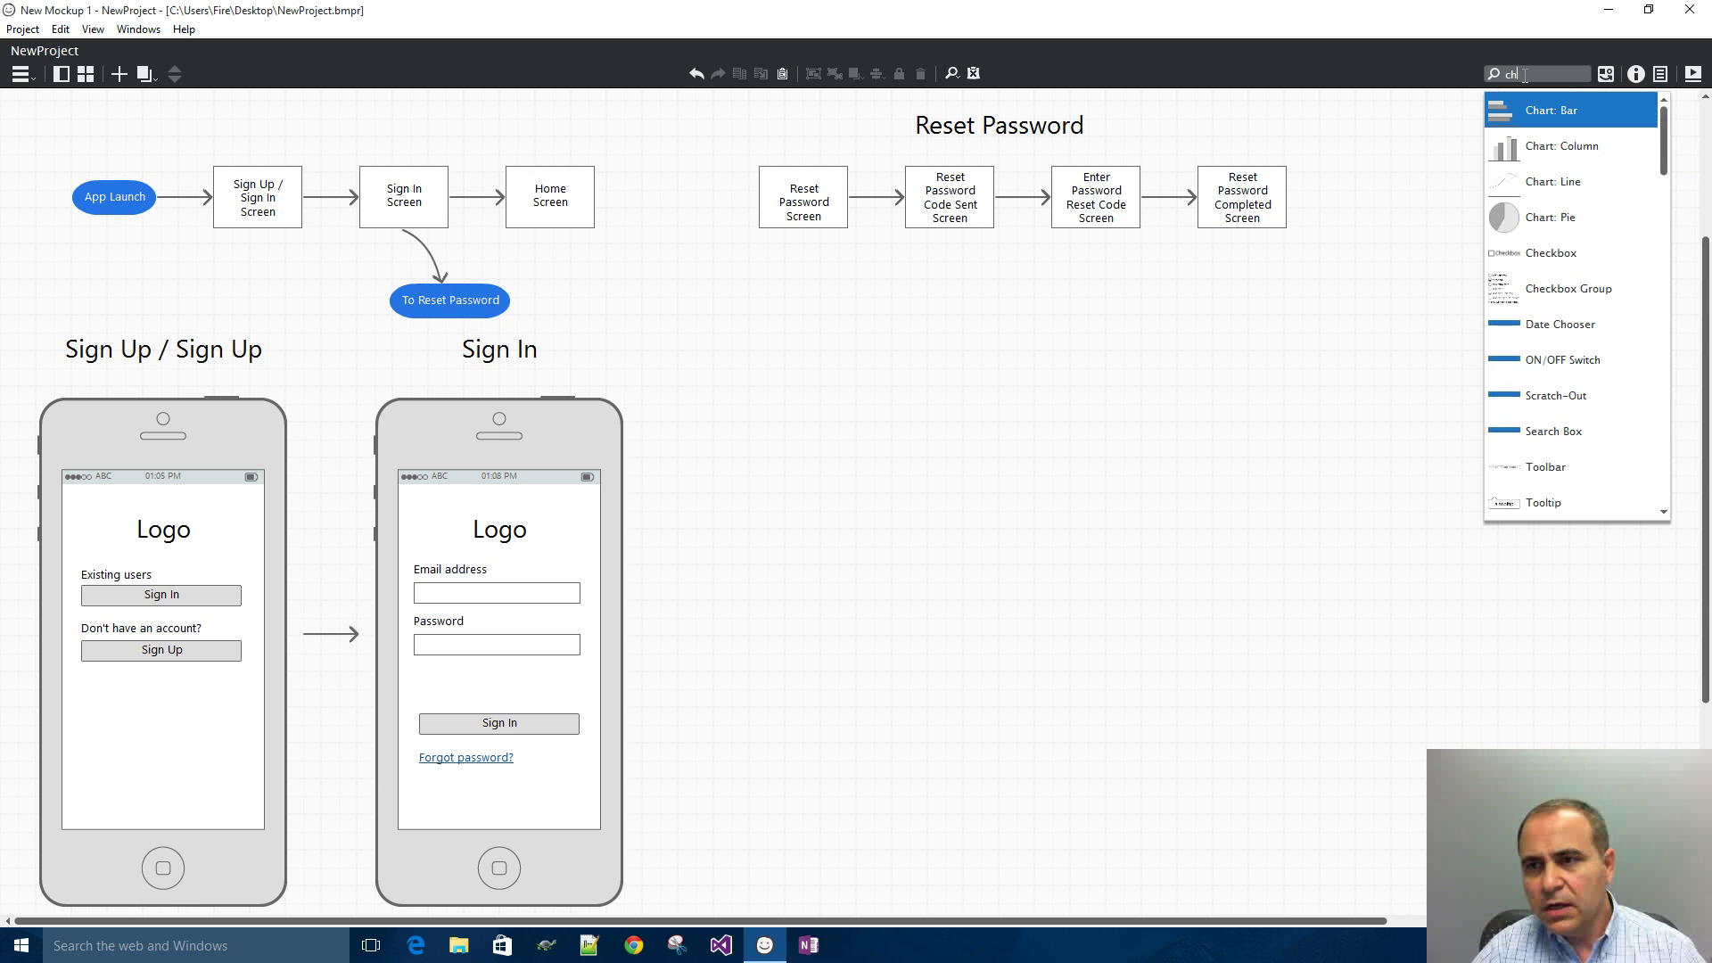
{"action": "type", "text": "e"}
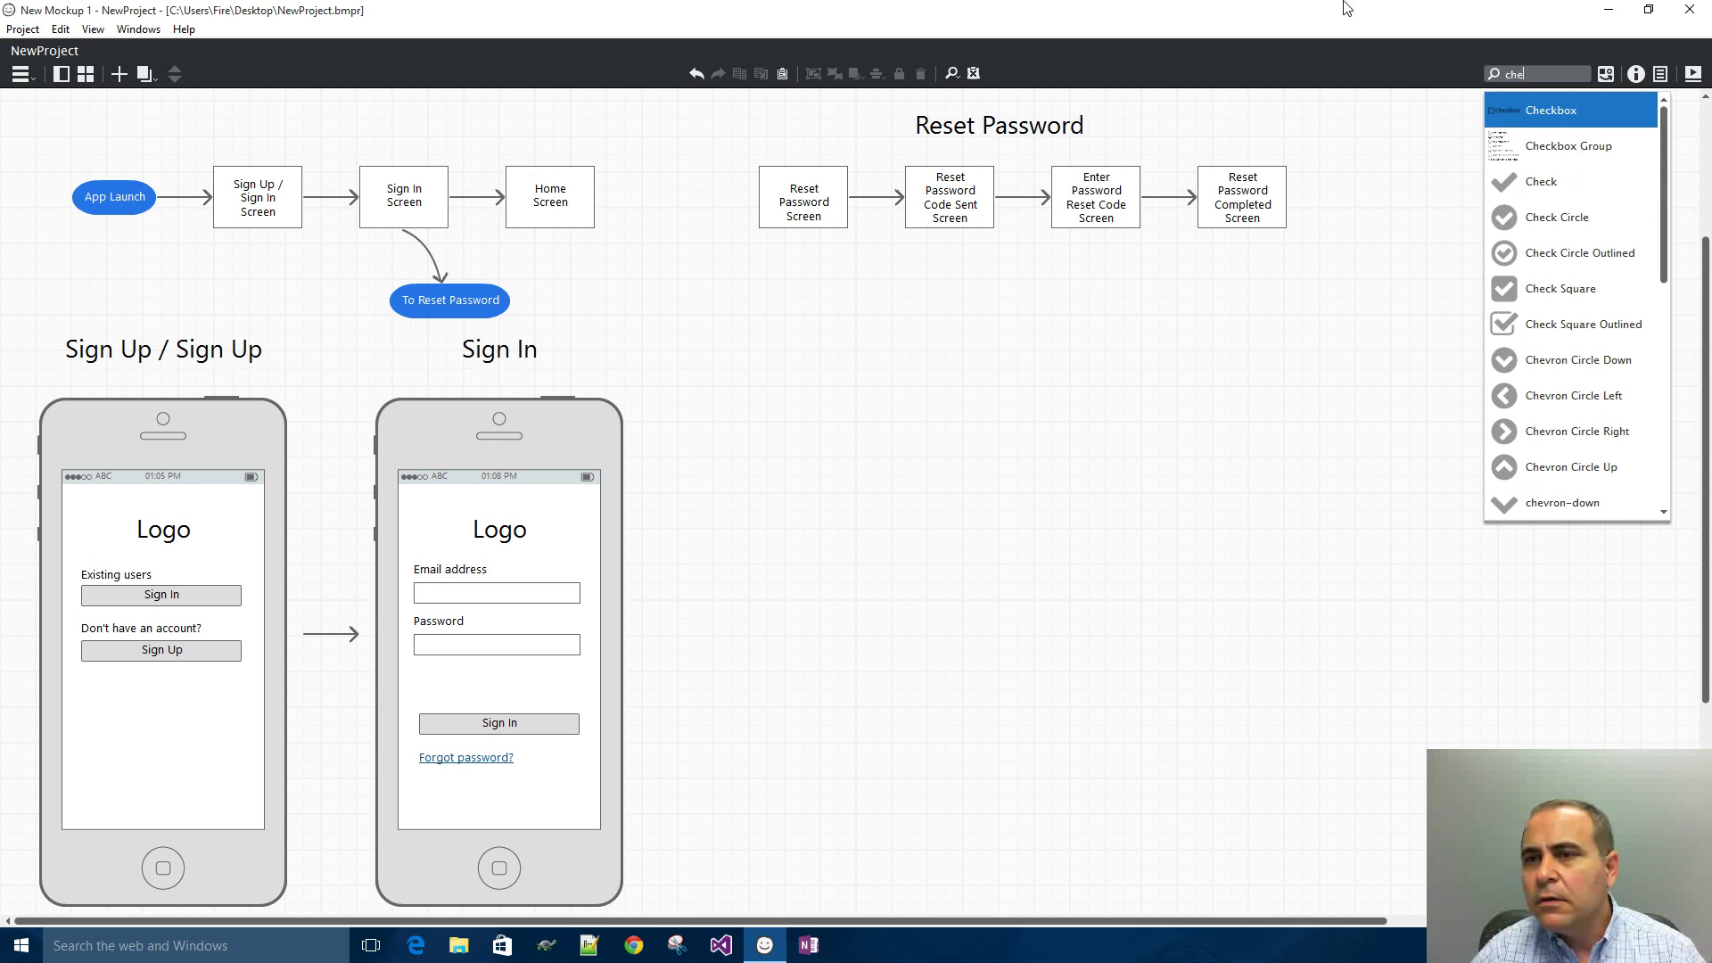
{"action": "left_click", "coordinate": [1547, 111]}
{"action": "left_click_drag", "start_coordinate": [89, 147], "coordinate": [455, 681]}
{"action": "double_click", "coordinate": [456, 681]}
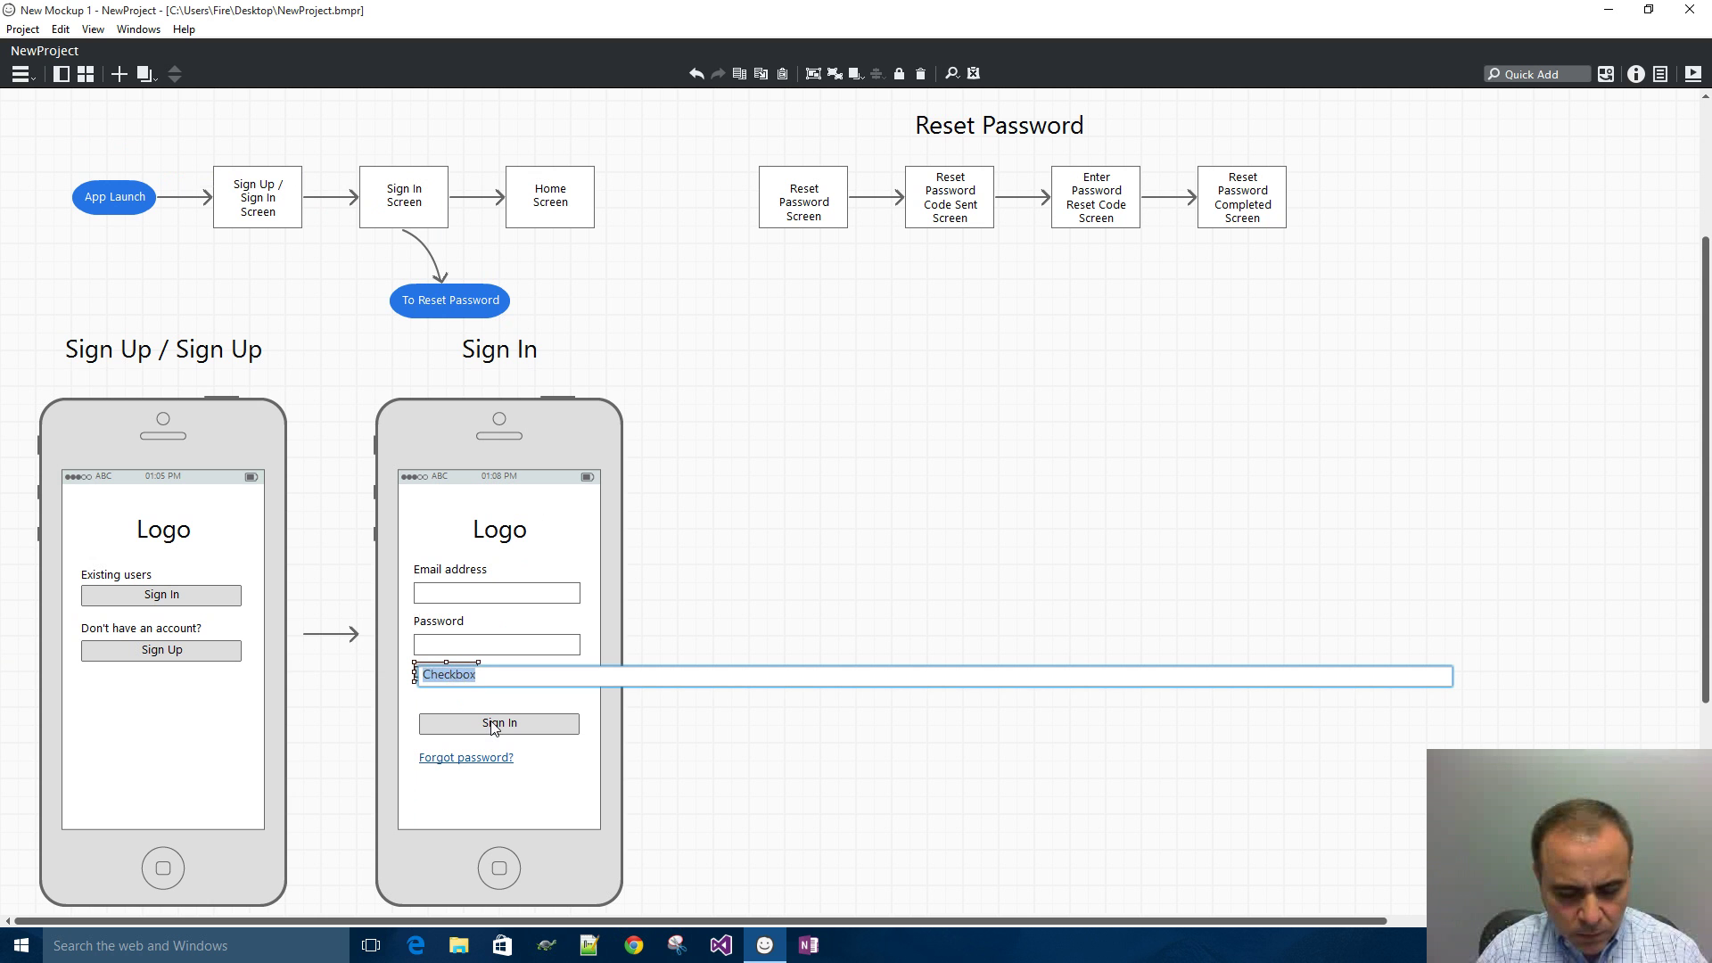
{"action": "type", "text": "Remember me"}
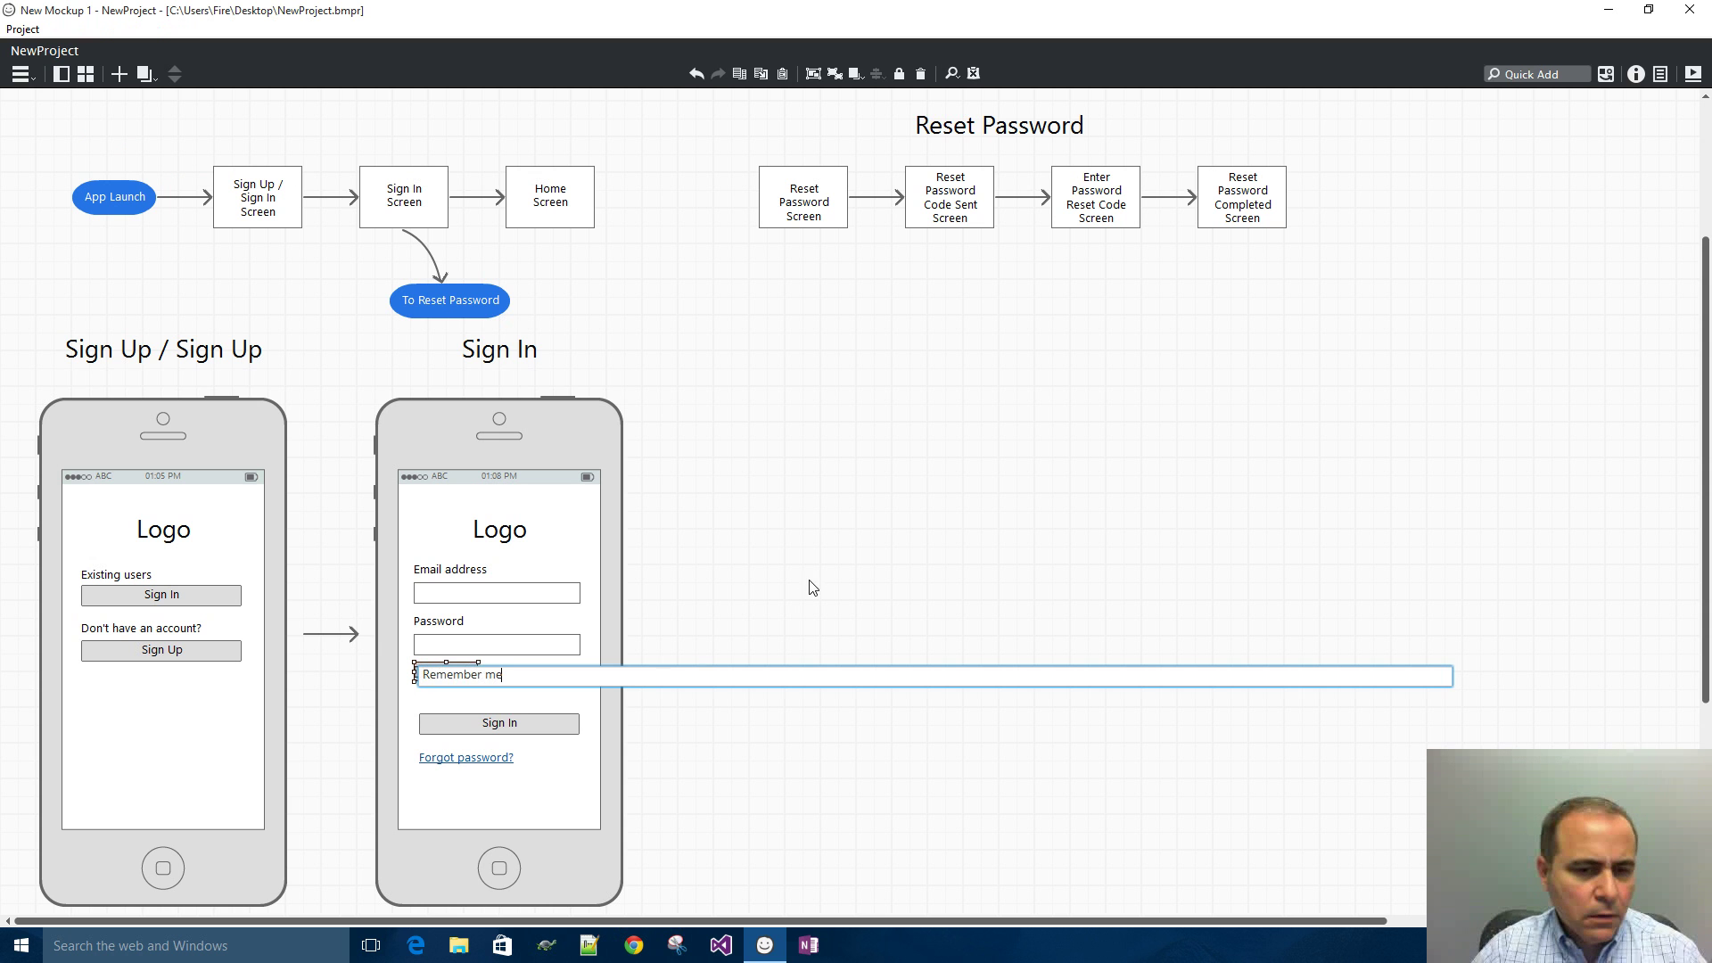
{"action": "key", "text": "Return"}
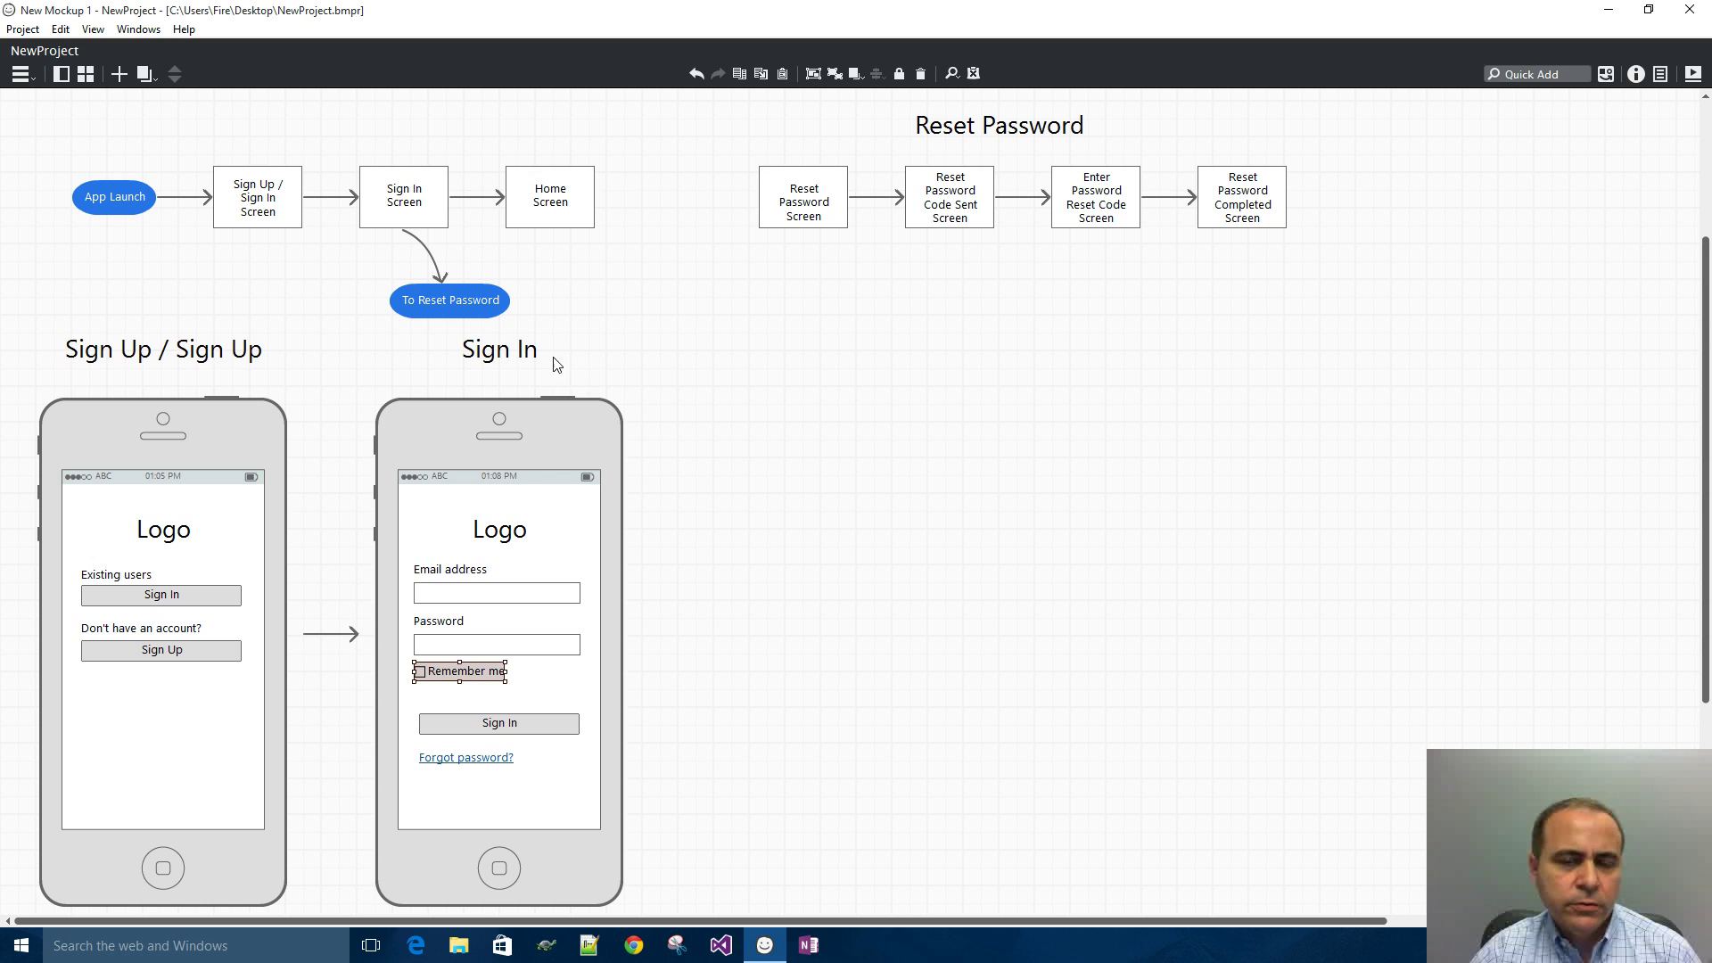
{"action": "left_click", "coordinate": [506, 353]}
{"action": "left_click", "coordinate": [765, 370]}
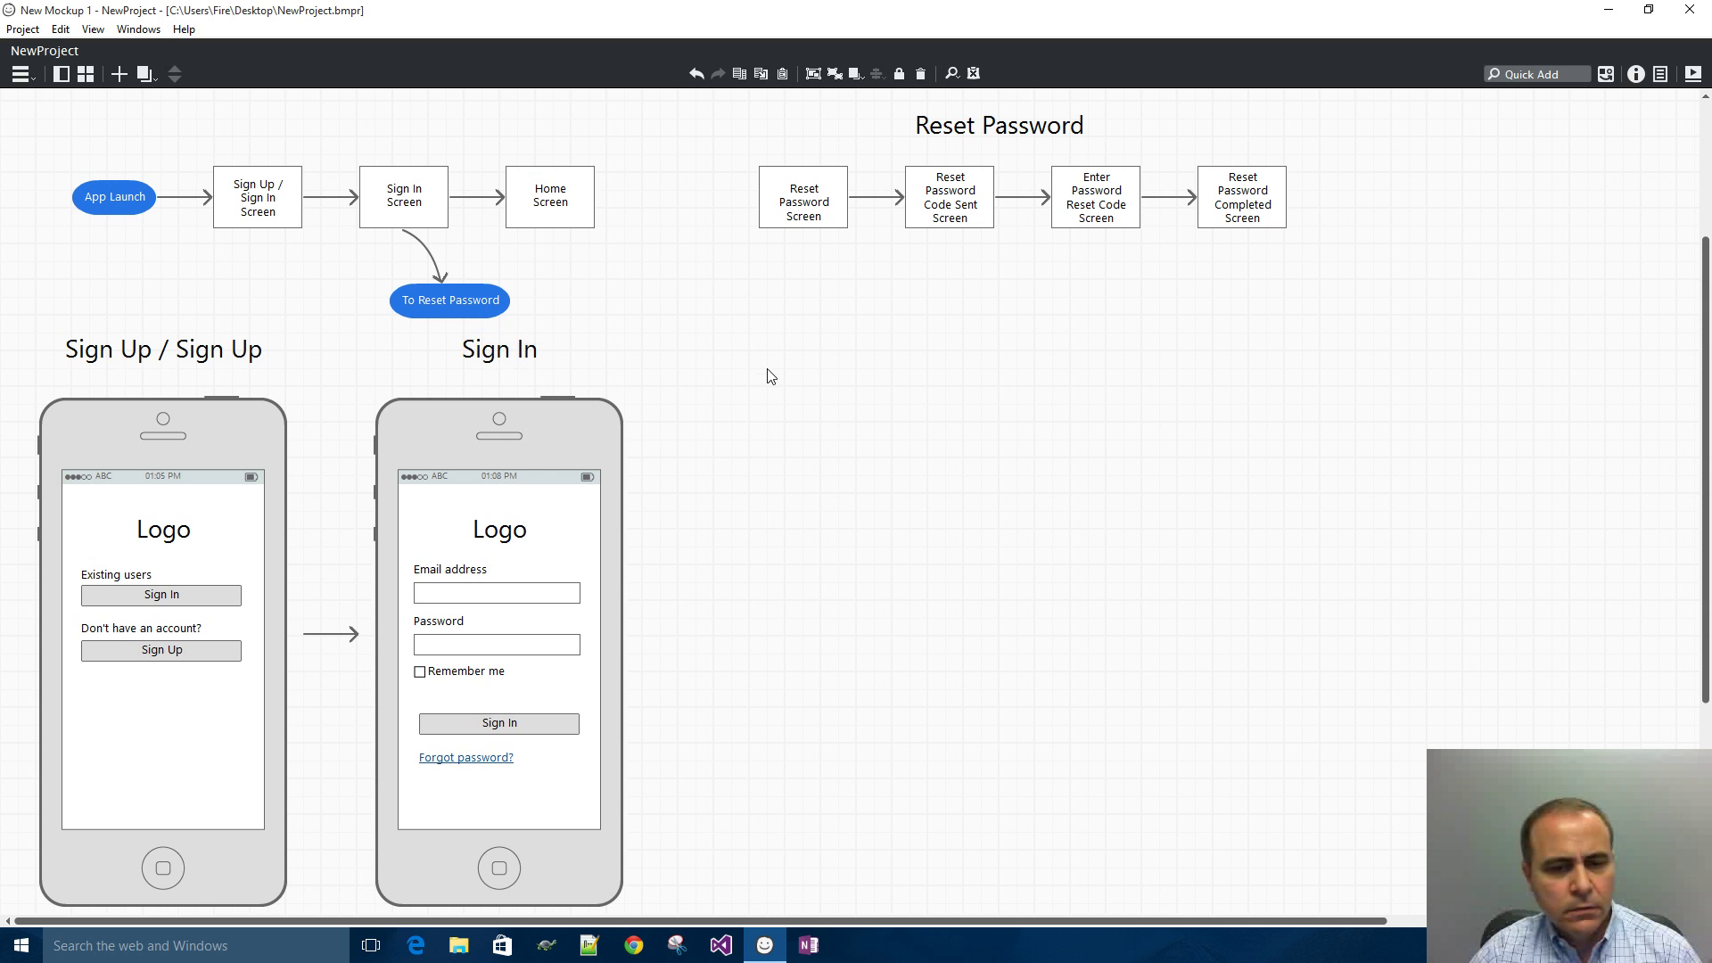
{"action": "left_click", "coordinate": [473, 678]}
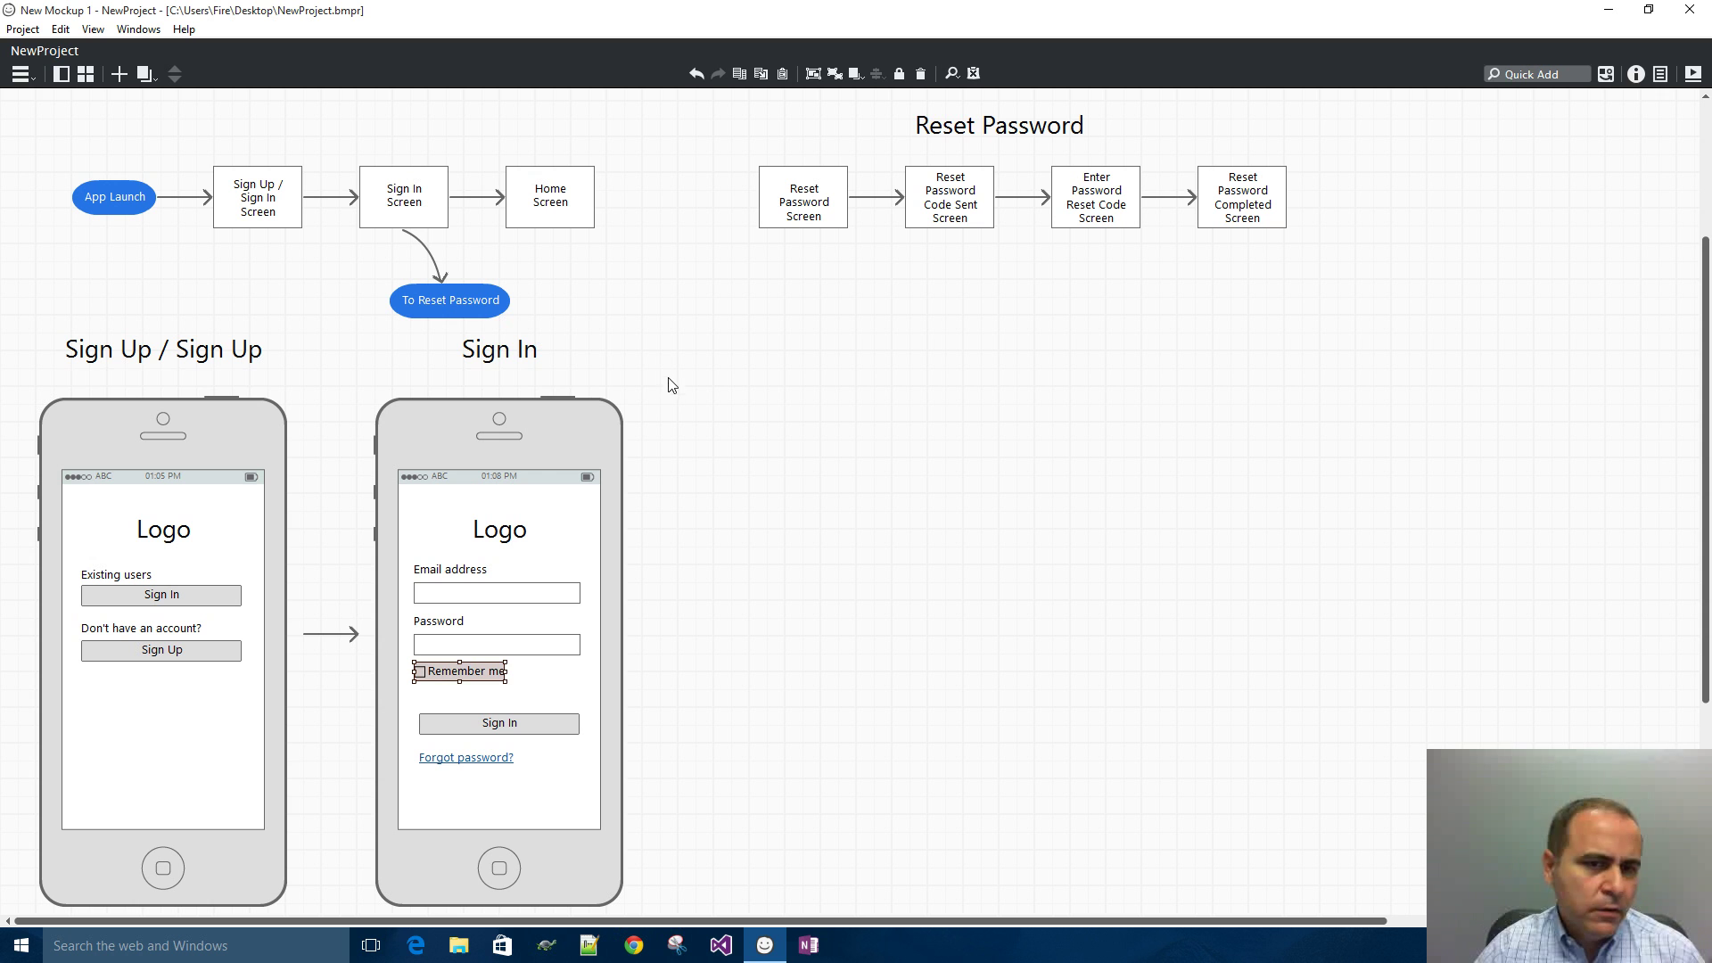
{"action": "left_click", "coordinate": [507, 355]}
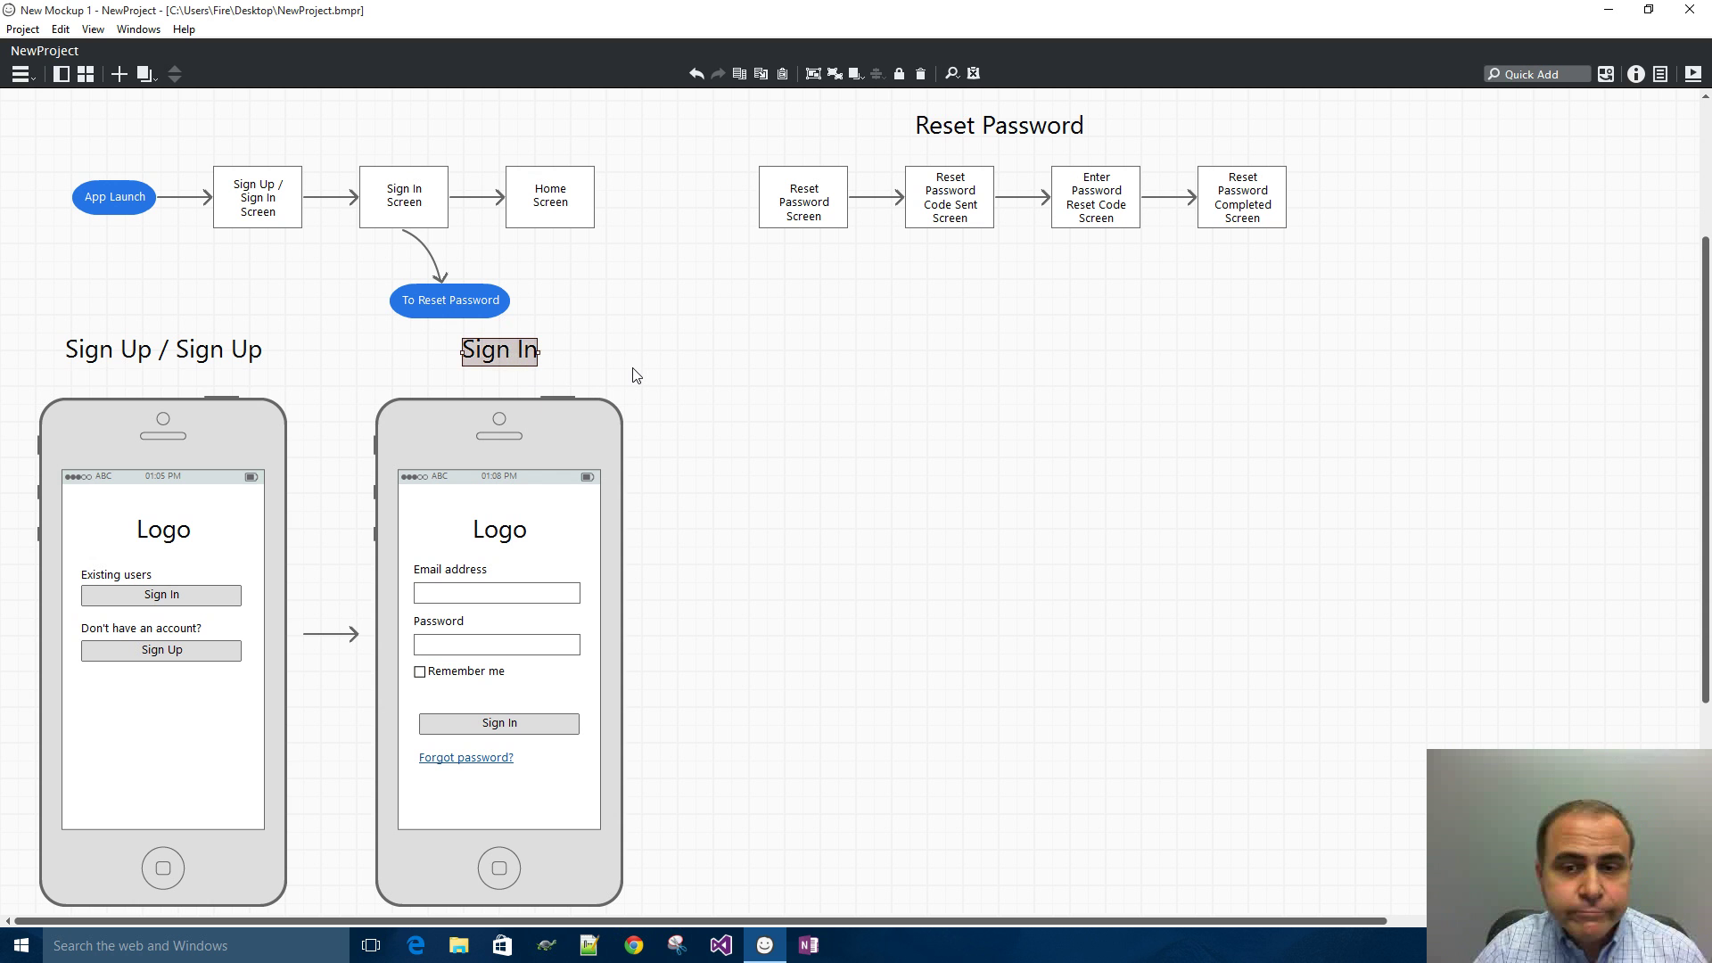
{"action": "left_click_drag", "start_coordinate": [1706, 352], "coordinate": [1709, 379]}
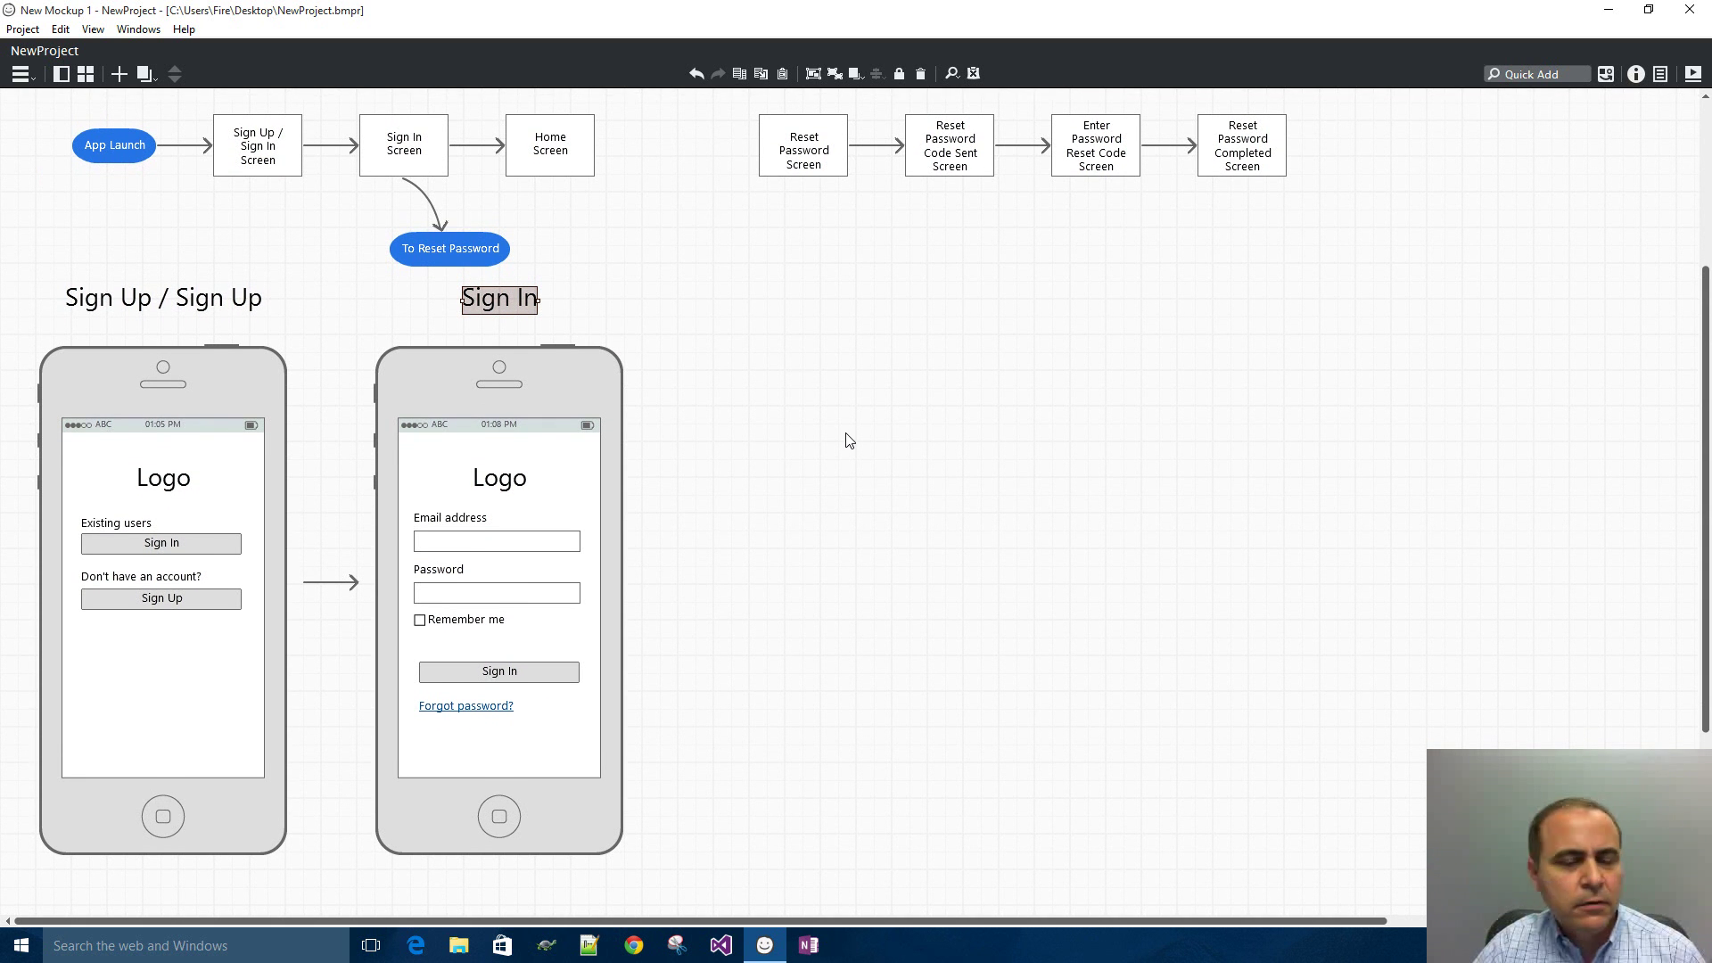
{"action": "left_click", "coordinate": [769, 351]}
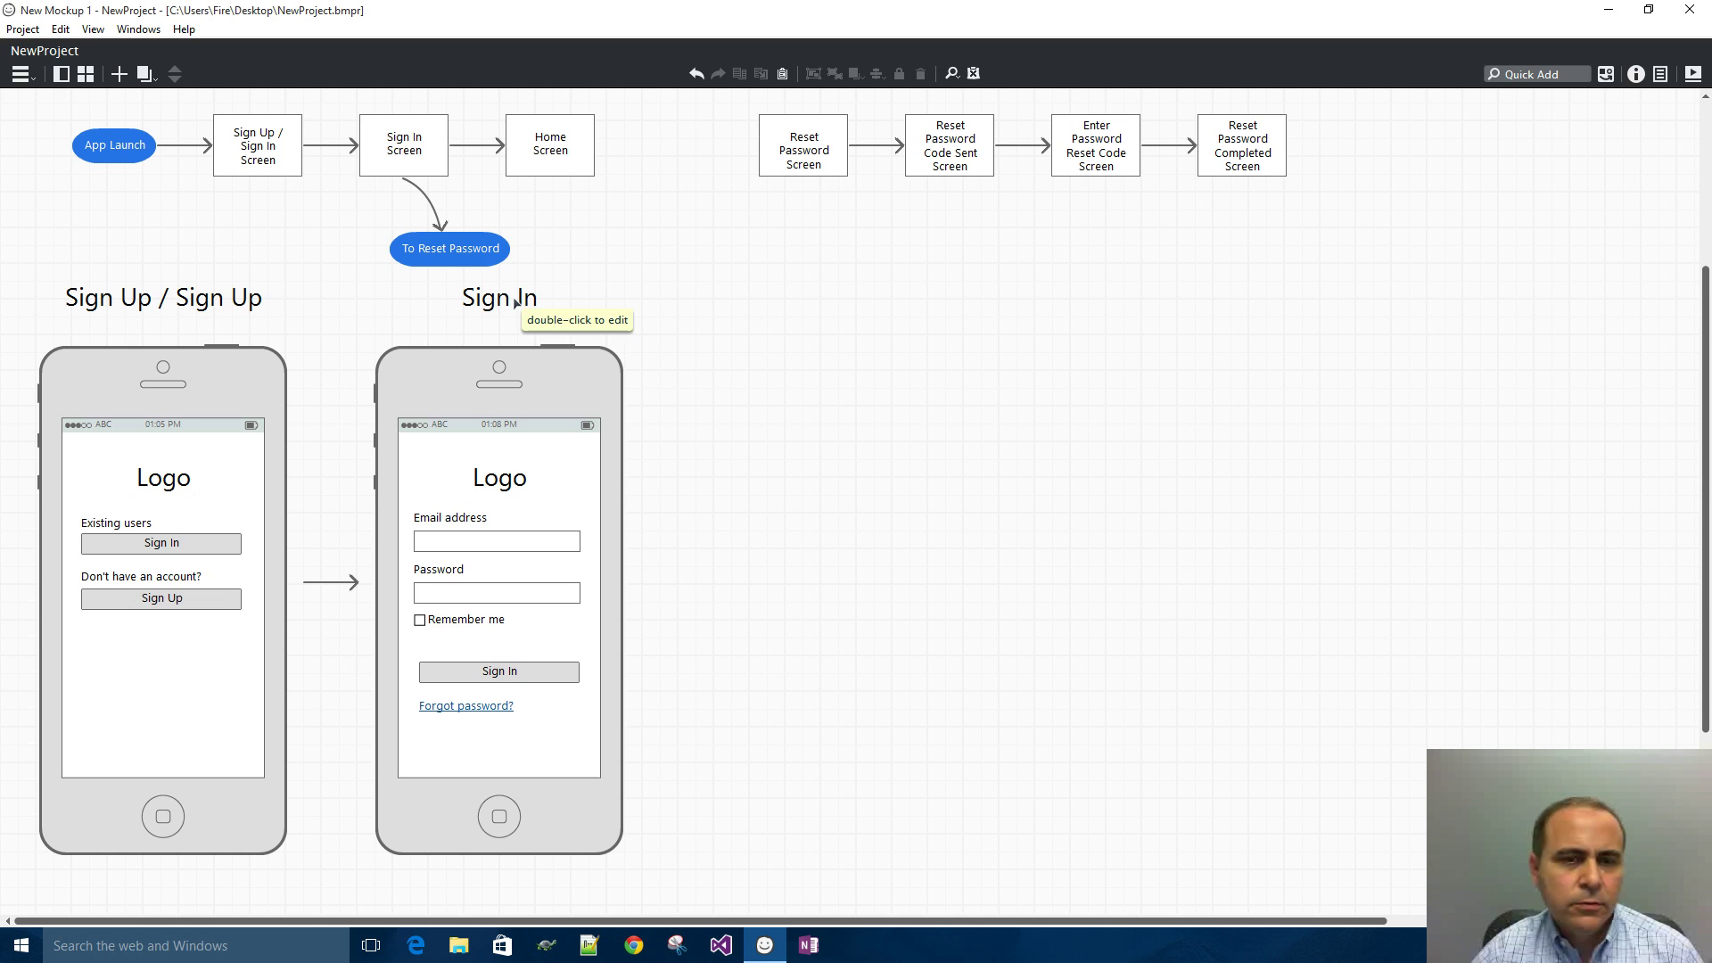
{"action": "left_click", "coordinate": [518, 304]}
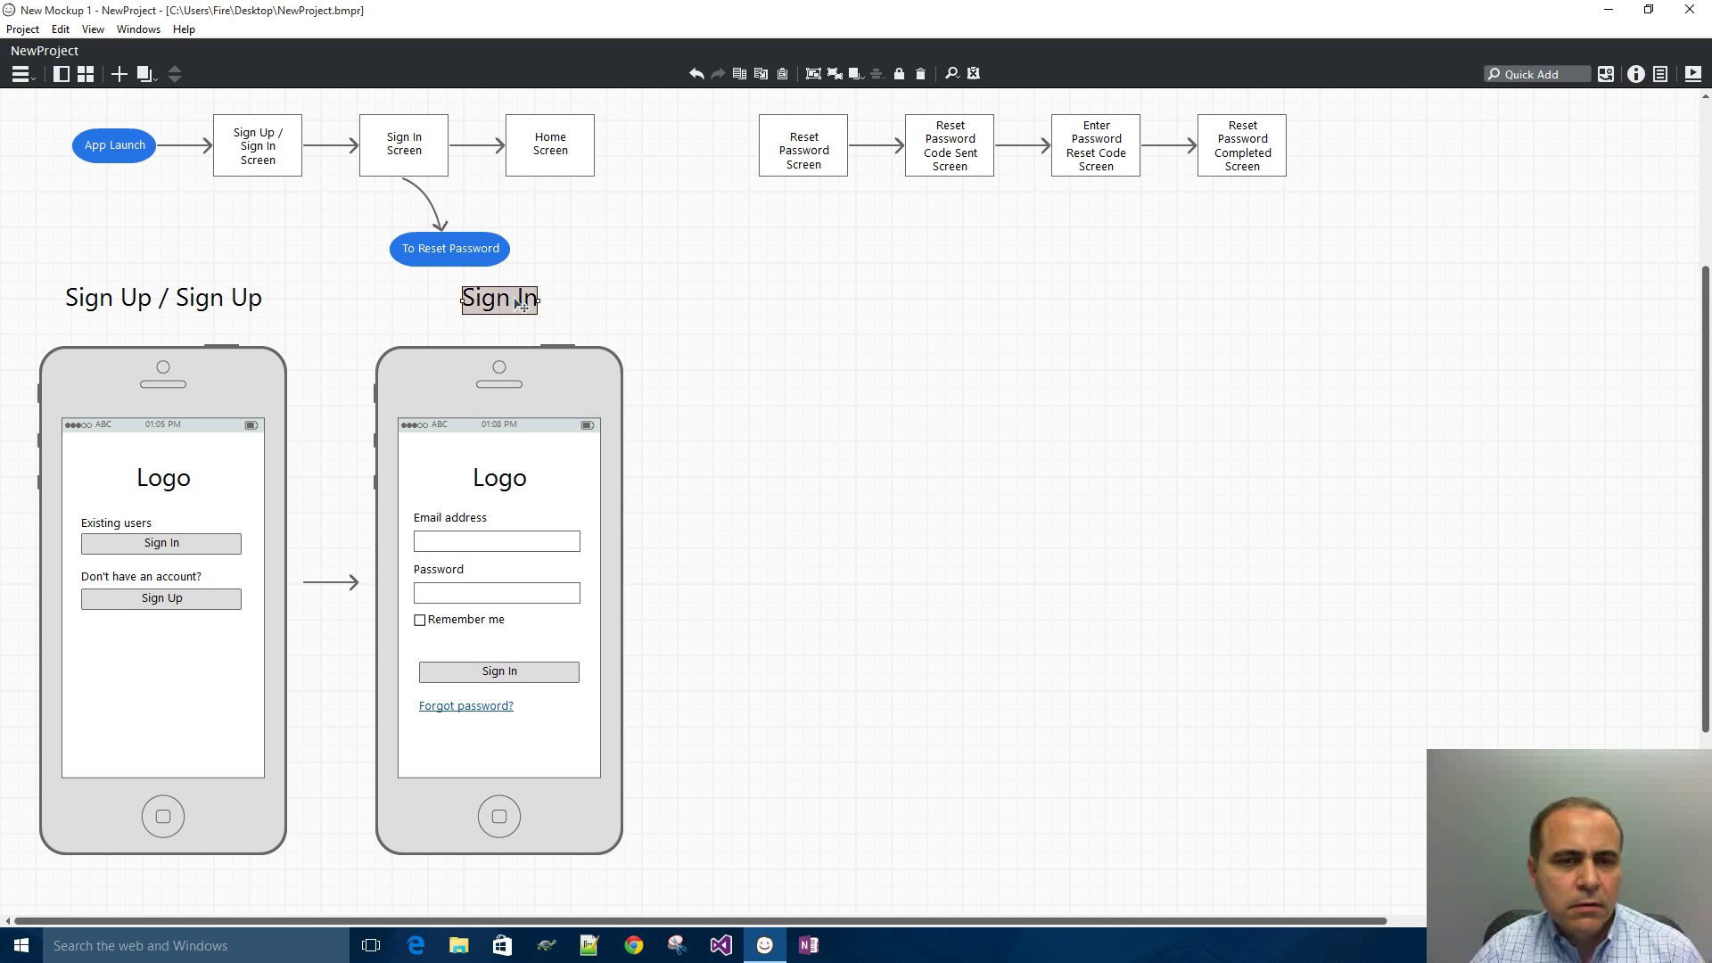
{"action": "left_click", "coordinate": [708, 330]}
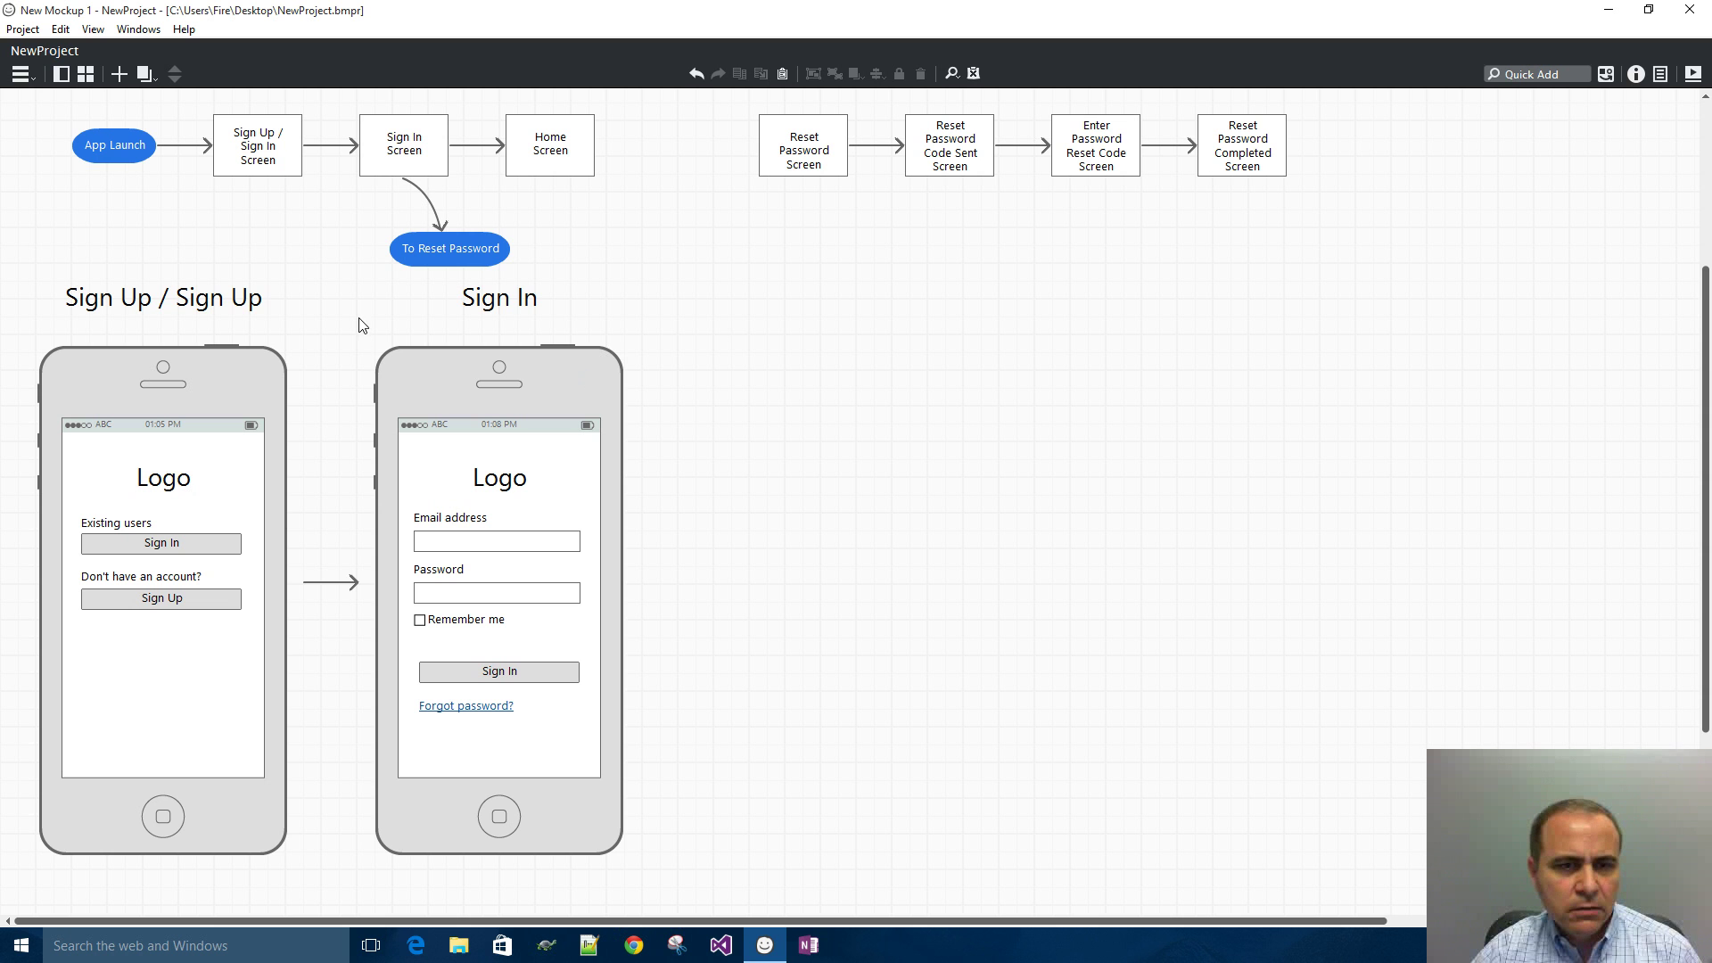
- Duplicate the Sign In heading and phone with Ctrl+D and place the copy beside the original
{"action": "left_click_drag", "start_coordinate": [356, 278], "coordinate": [694, 869]}
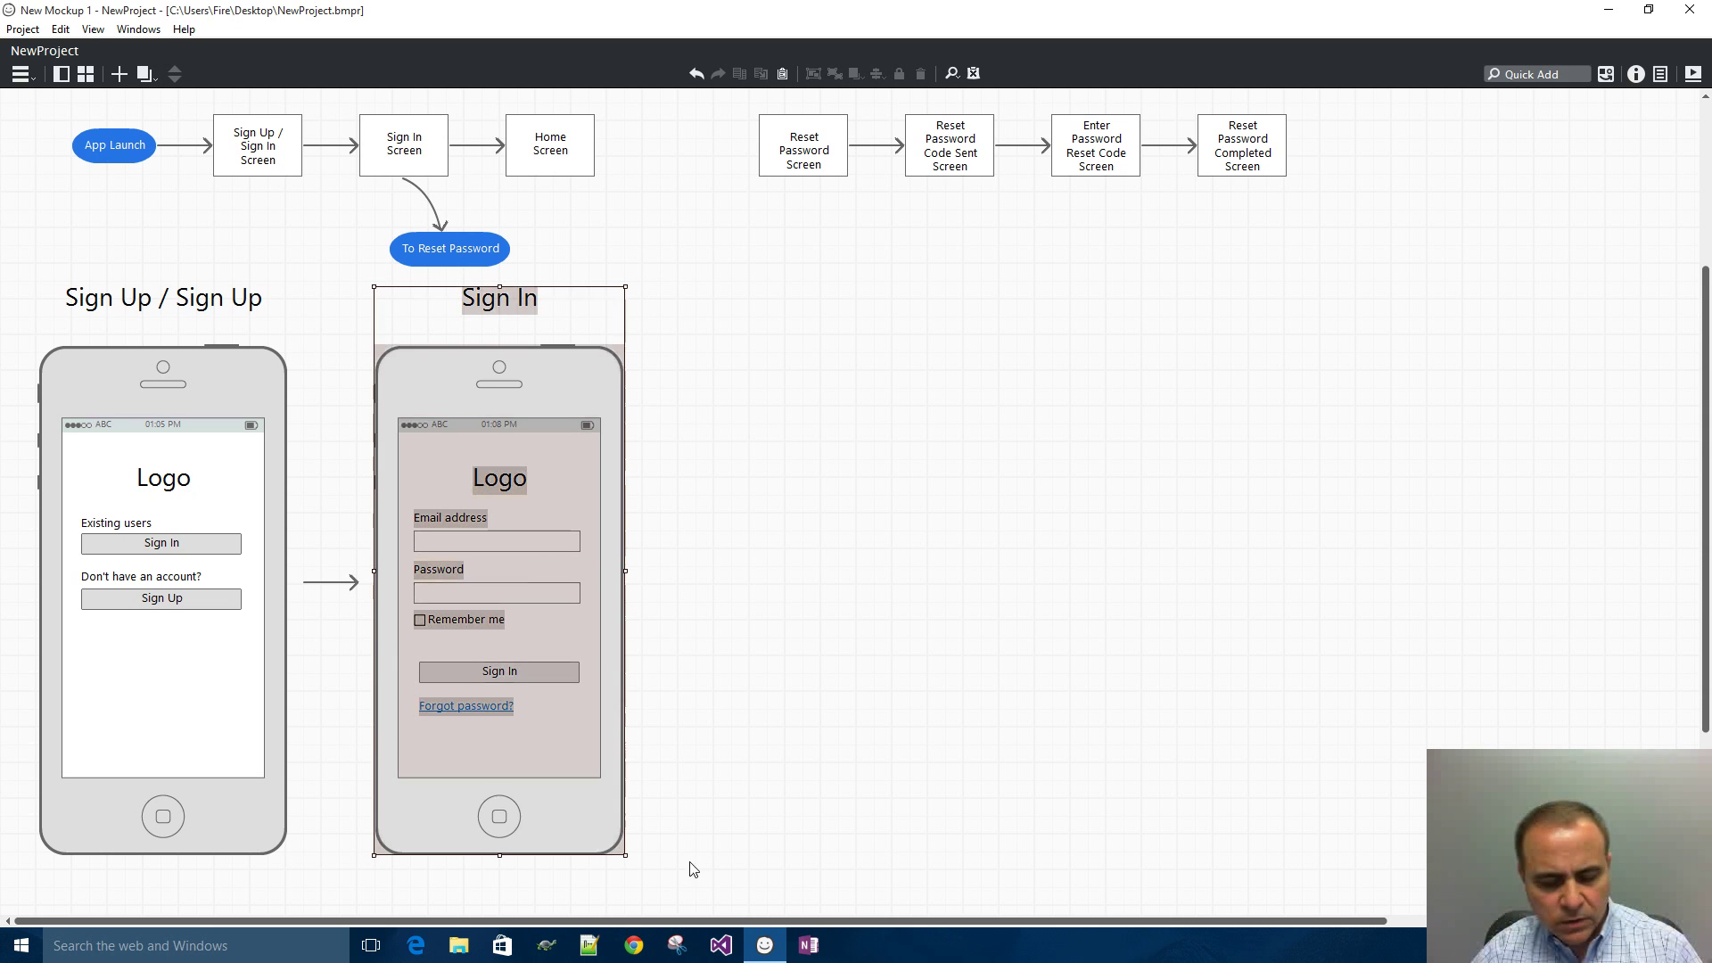
{"action": "key", "text": "ctrl+d"}
{"action": "left_click_drag", "start_coordinate": [488, 403], "coordinate": [817, 390]}
{"action": "left_click", "coordinate": [1099, 346]}
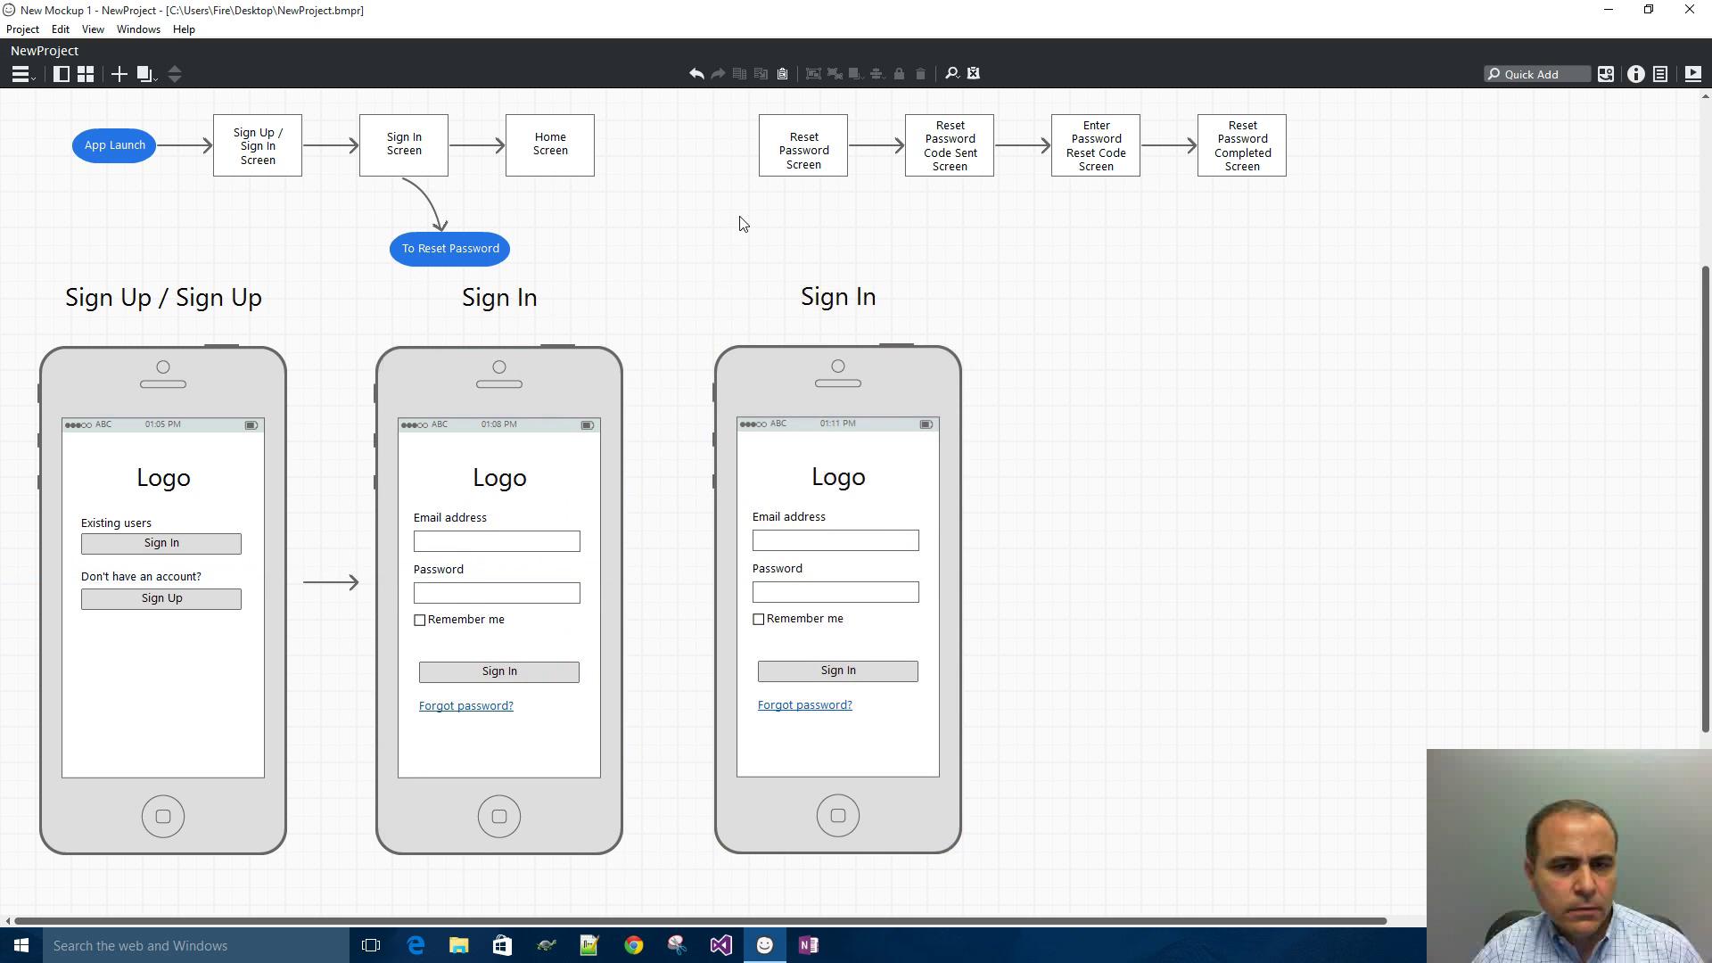
- Change the copied heading to 'Sign In Failed' and centre it over its phone
{"action": "left_click", "coordinate": [856, 298]}
{"action": "left_click", "coordinate": [872, 297]}
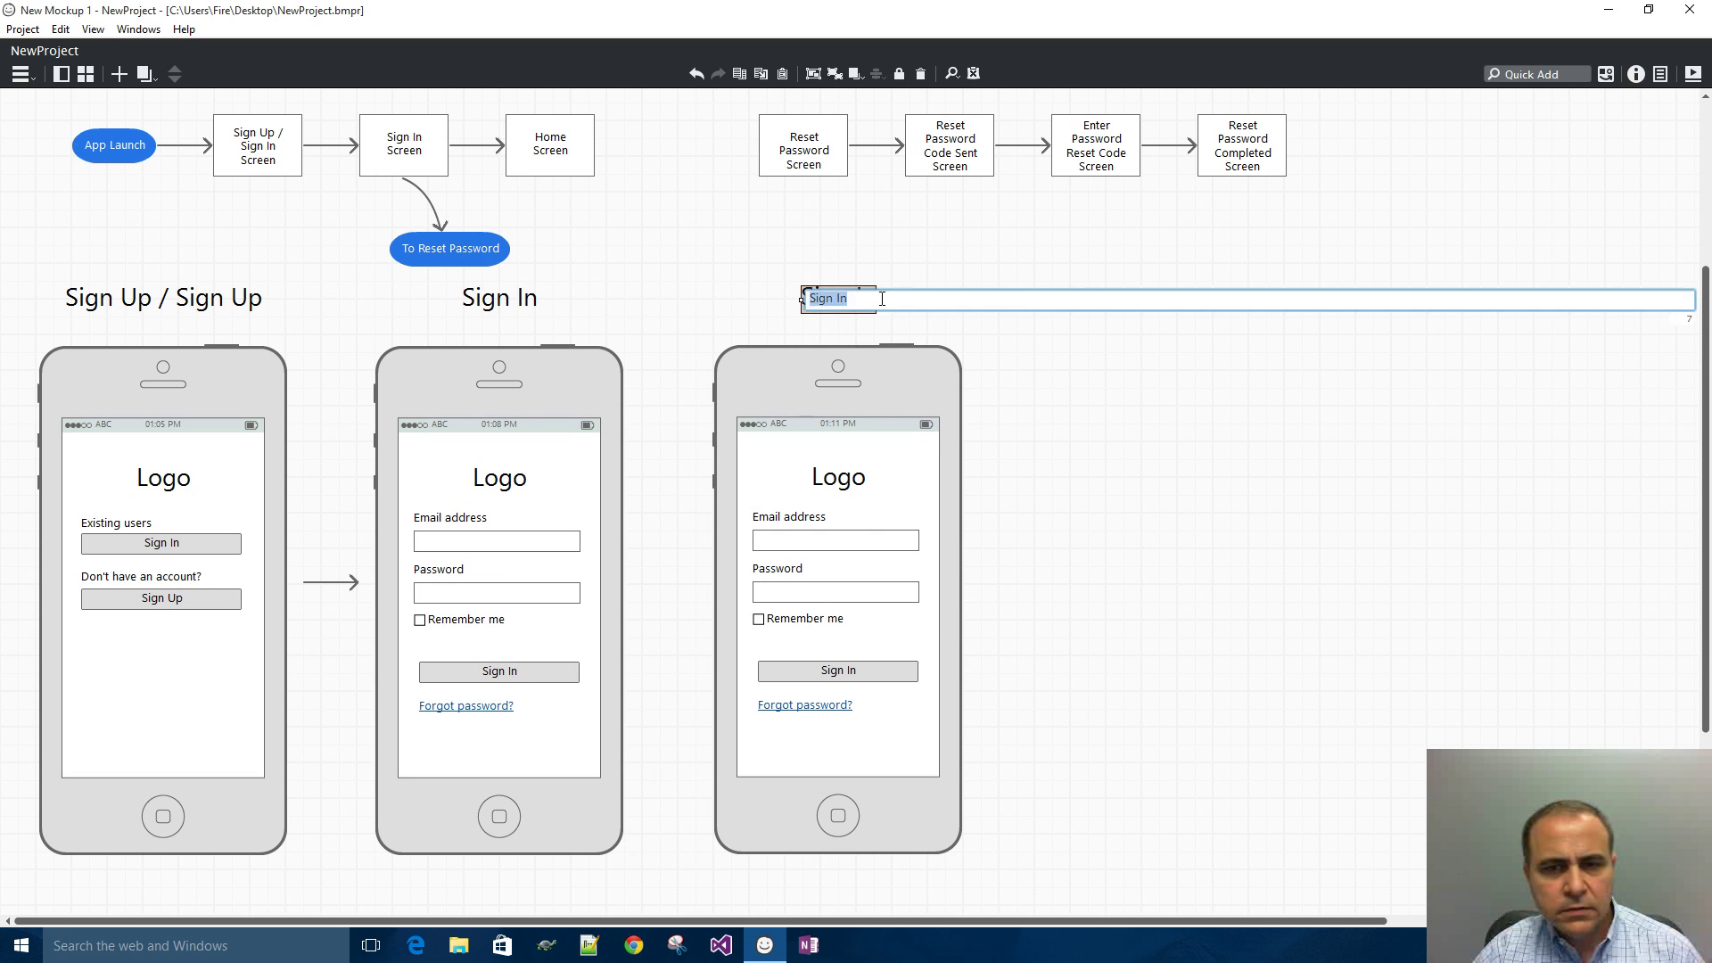
{"action": "left_click", "coordinate": [862, 299]}
{"action": "type", "text": "Fa"}
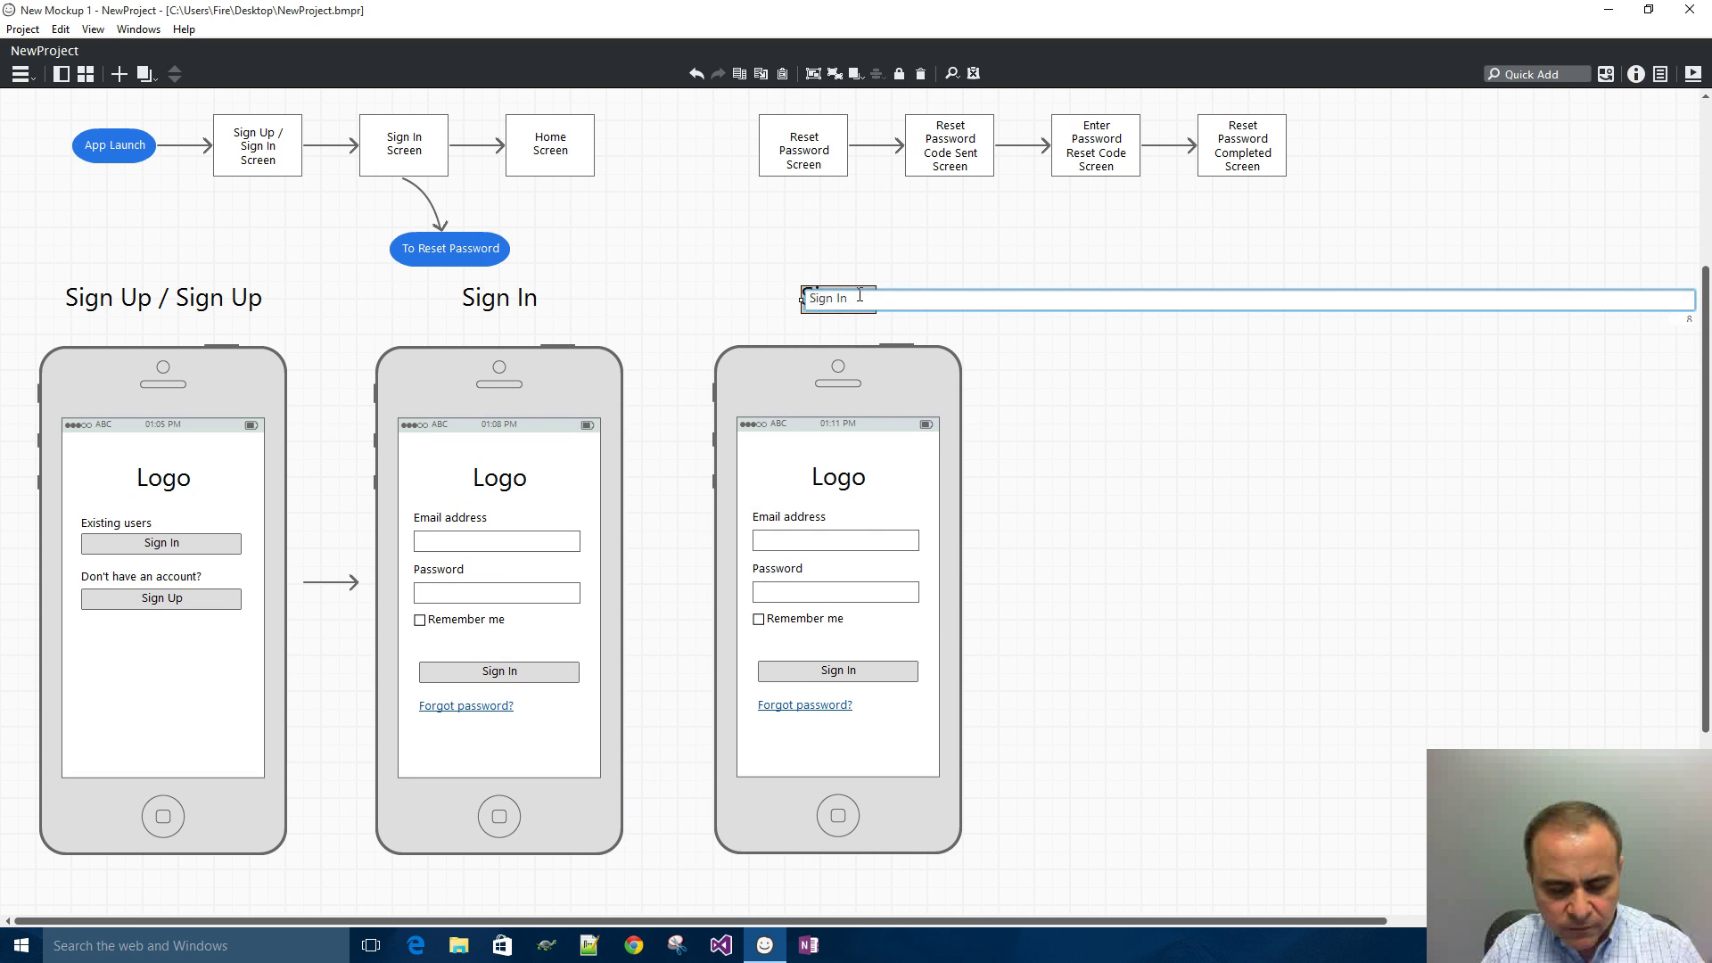
{"action": "type", "text": "iled"}
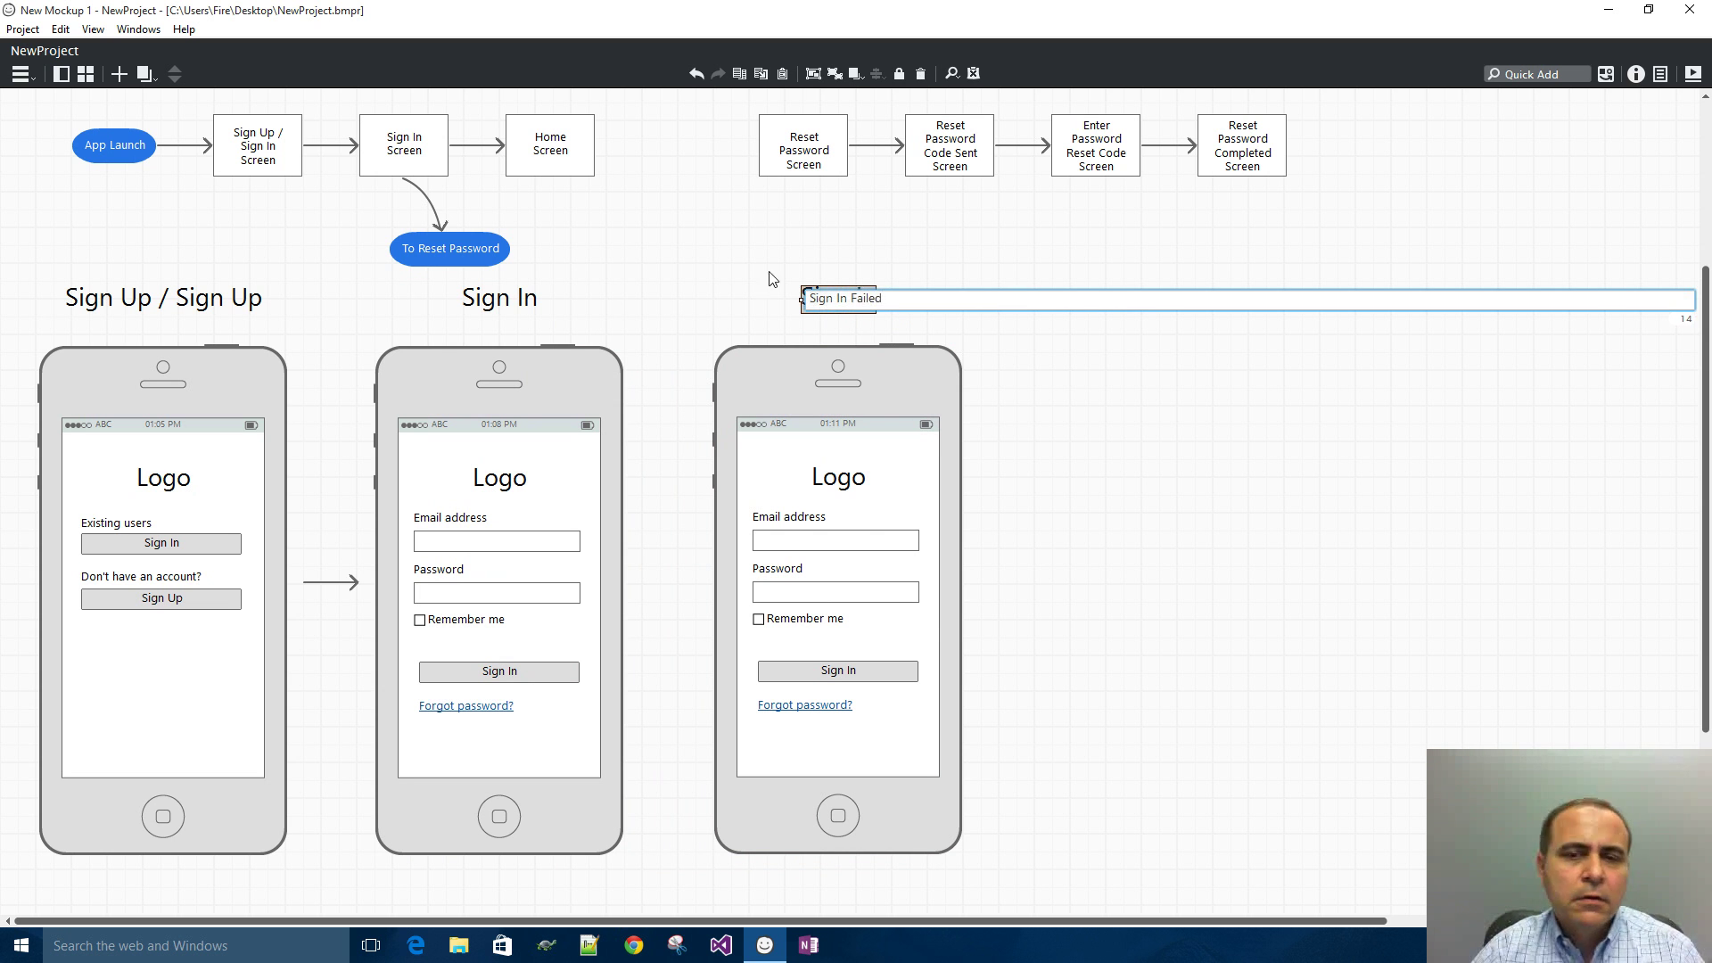
{"action": "left_click", "coordinate": [749, 232]}
{"action": "left_click_drag", "start_coordinate": [865, 311], "coordinate": [824, 312]}
{"action": "left_click", "coordinate": [1554, 77]}
- Add a Rectangle to the Sign In Failed phone, sized and placed below the Logo
{"action": "type", "text": "rec"}
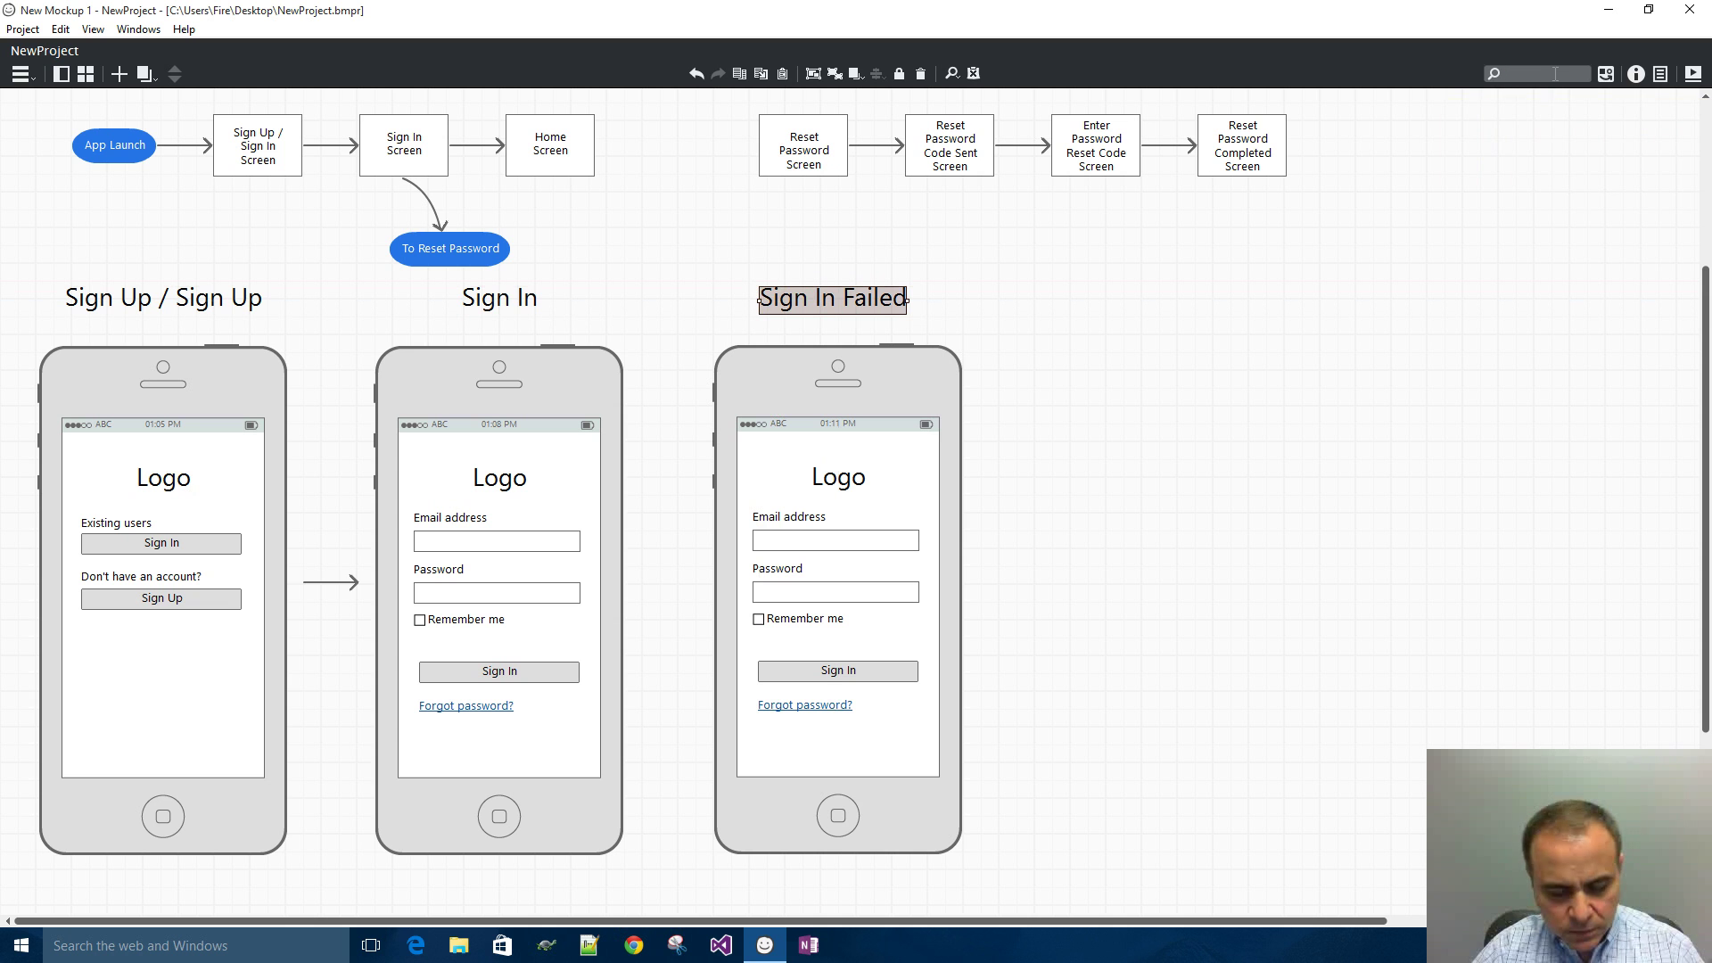
{"action": "left_click", "coordinate": [1568, 112]}
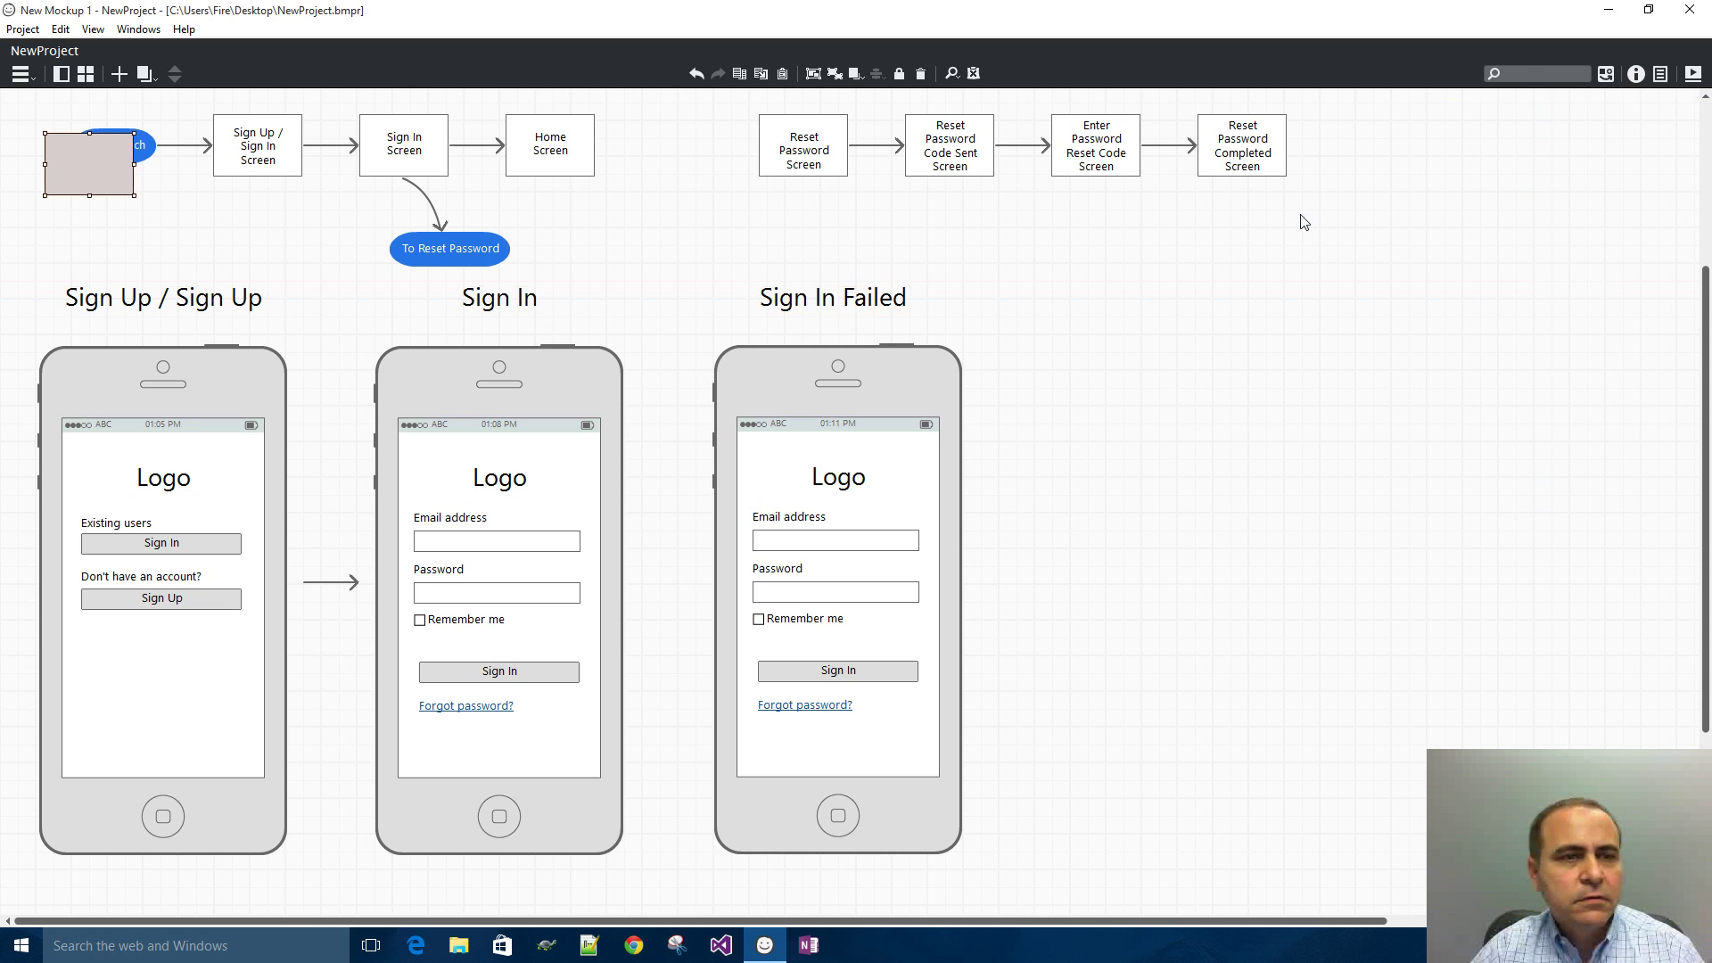
{"action": "left_click_drag", "start_coordinate": [89, 174], "coordinate": [798, 755]}
{"action": "left_click_drag", "start_coordinate": [842, 610], "coordinate": [924, 611]}
{"action": "left_click_drag", "start_coordinate": [825, 756], "coordinate": [837, 629]}
{"action": "left_click_drag", "start_coordinate": [836, 529], "coordinate": [836, 553]}
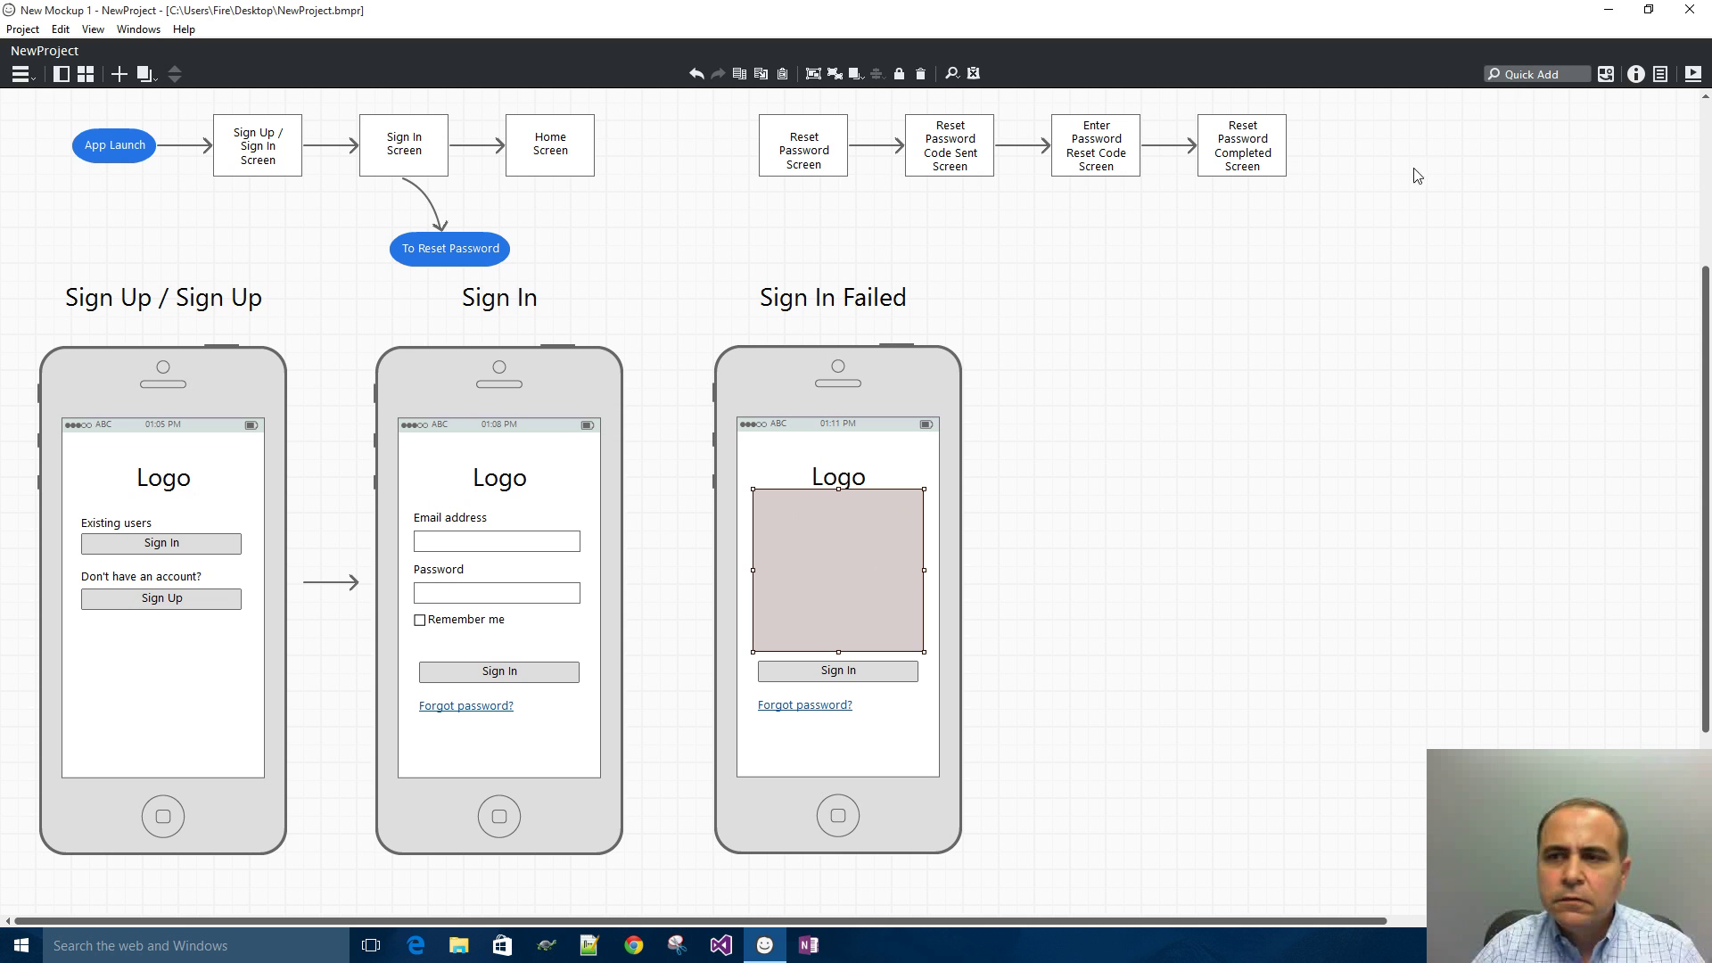
- Copy the Sign In Screen box into the rectangle, retitle it 'Sign In Failed', and widen it
{"action": "left_click", "coordinate": [408, 155]}
{"action": "left_click_drag", "start_coordinate": [411, 159], "coordinate": [843, 533]}
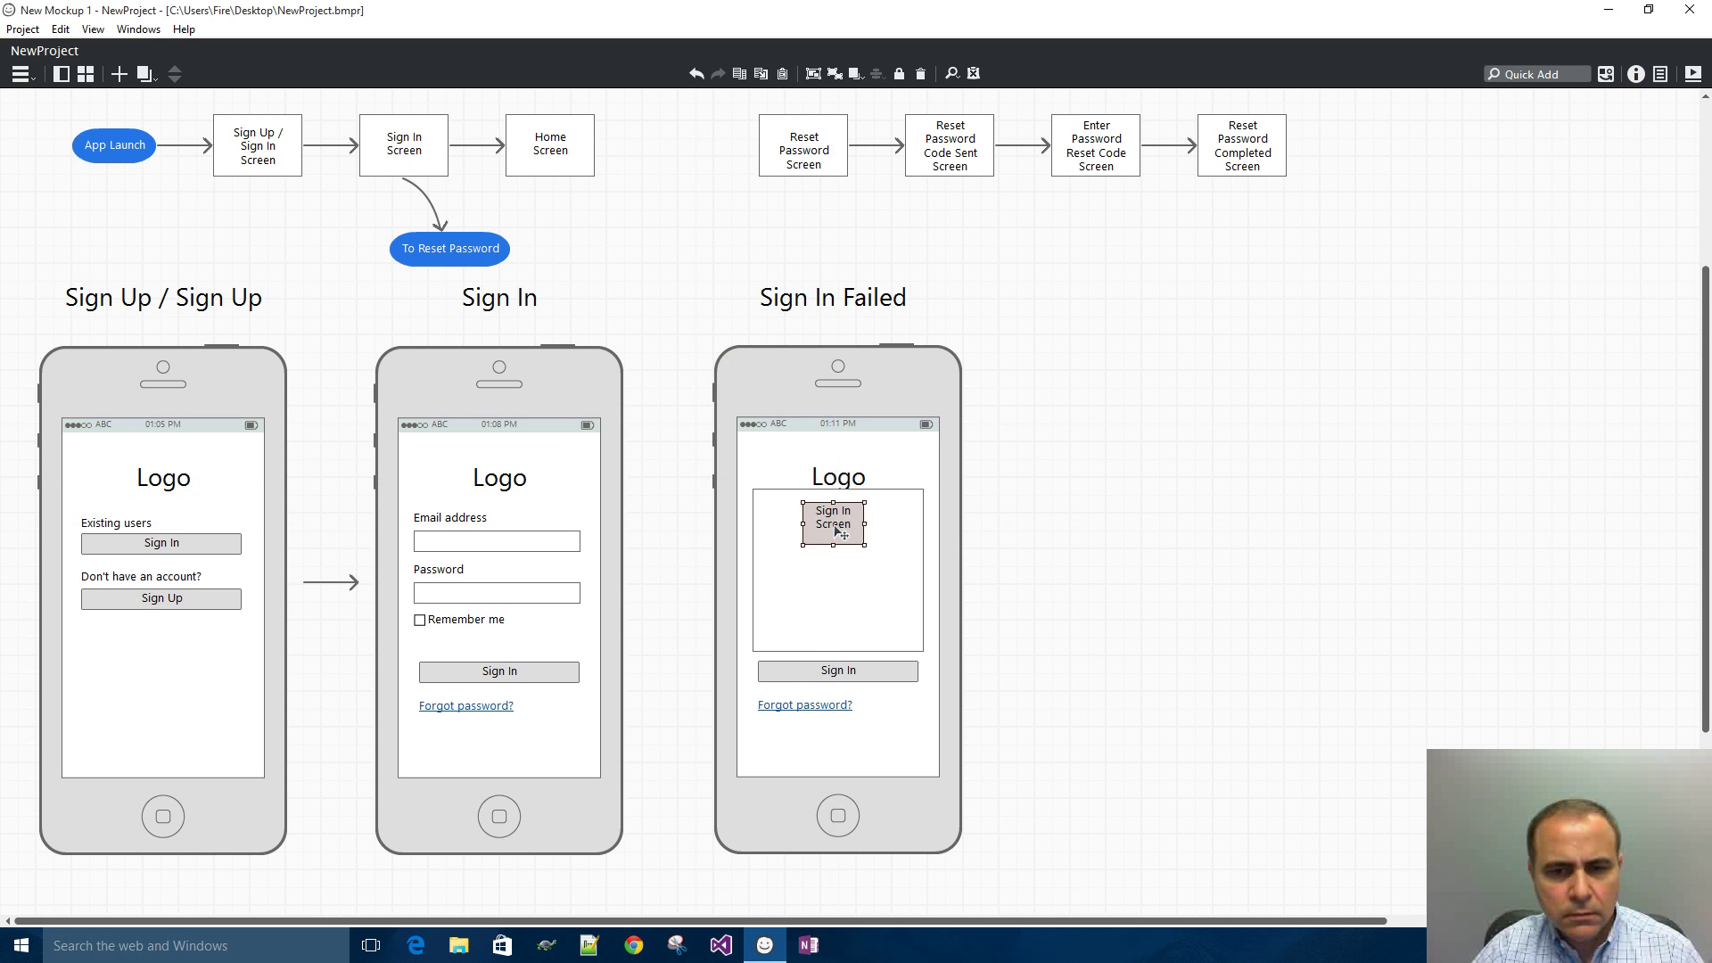
{"action": "double_click", "coordinate": [847, 526]}
{"action": "left_click", "coordinate": [866, 516]}
{"action": "double_click", "coordinate": [869, 515]}
{"action": "type", "text": "Failed"}
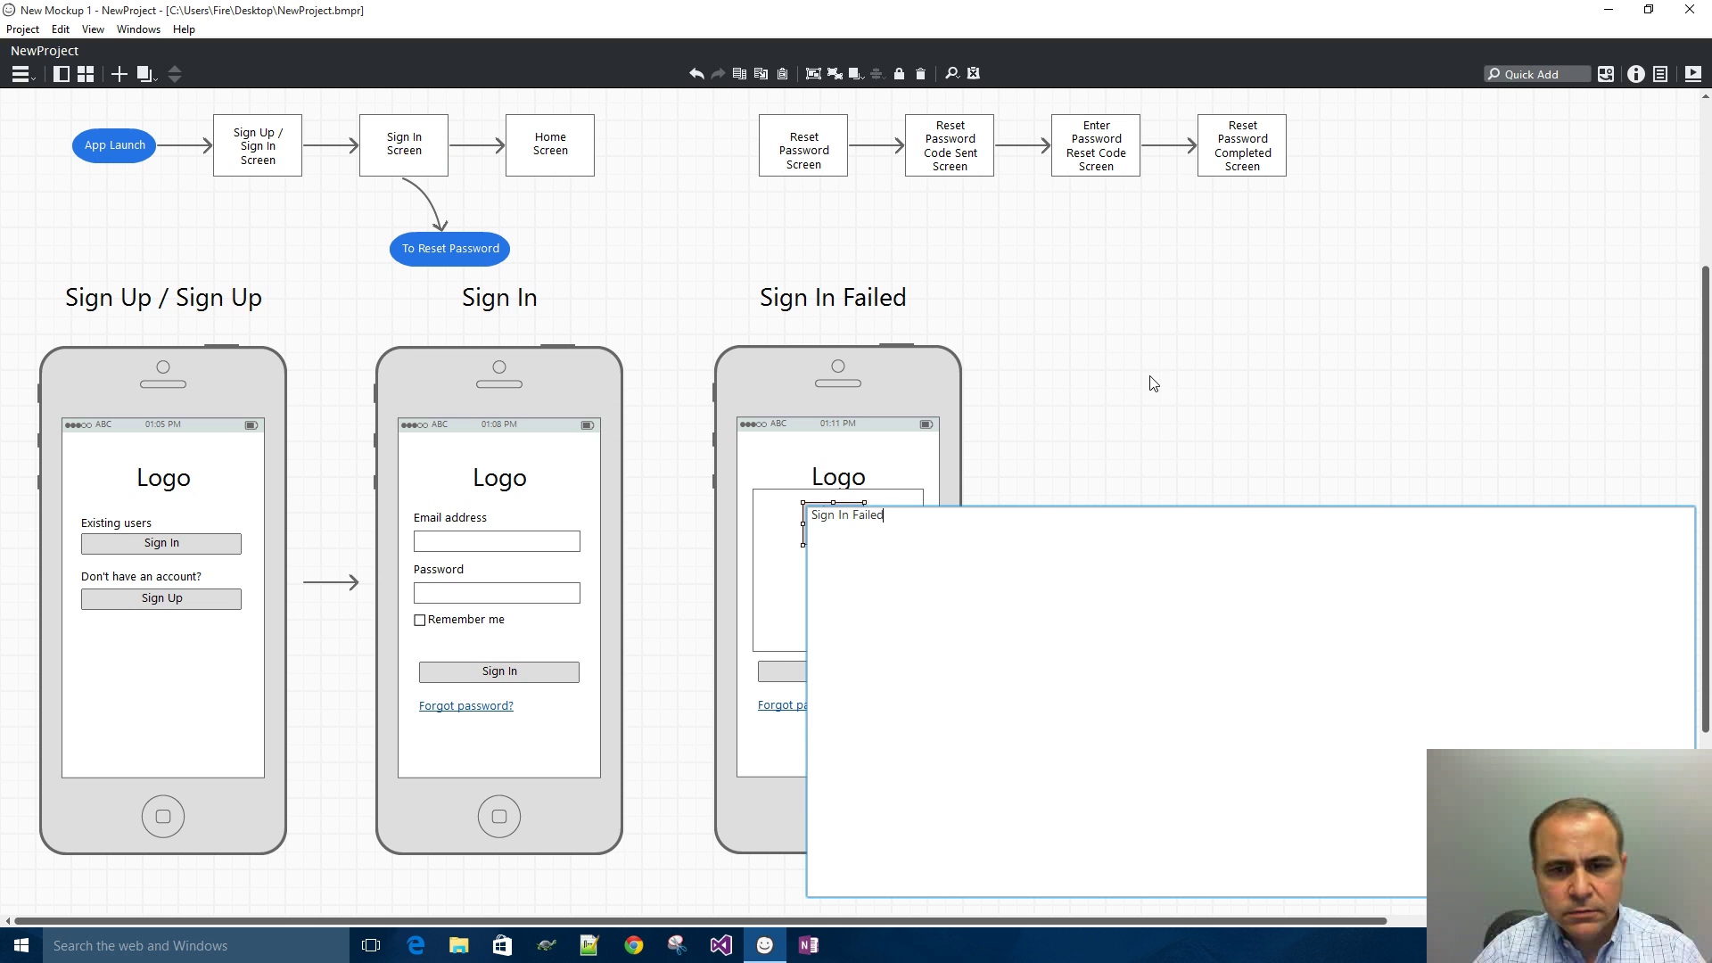
{"action": "key", "text": "Return"}
{"action": "left_click_drag", "start_coordinate": [865, 526], "coordinate": [903, 543]}
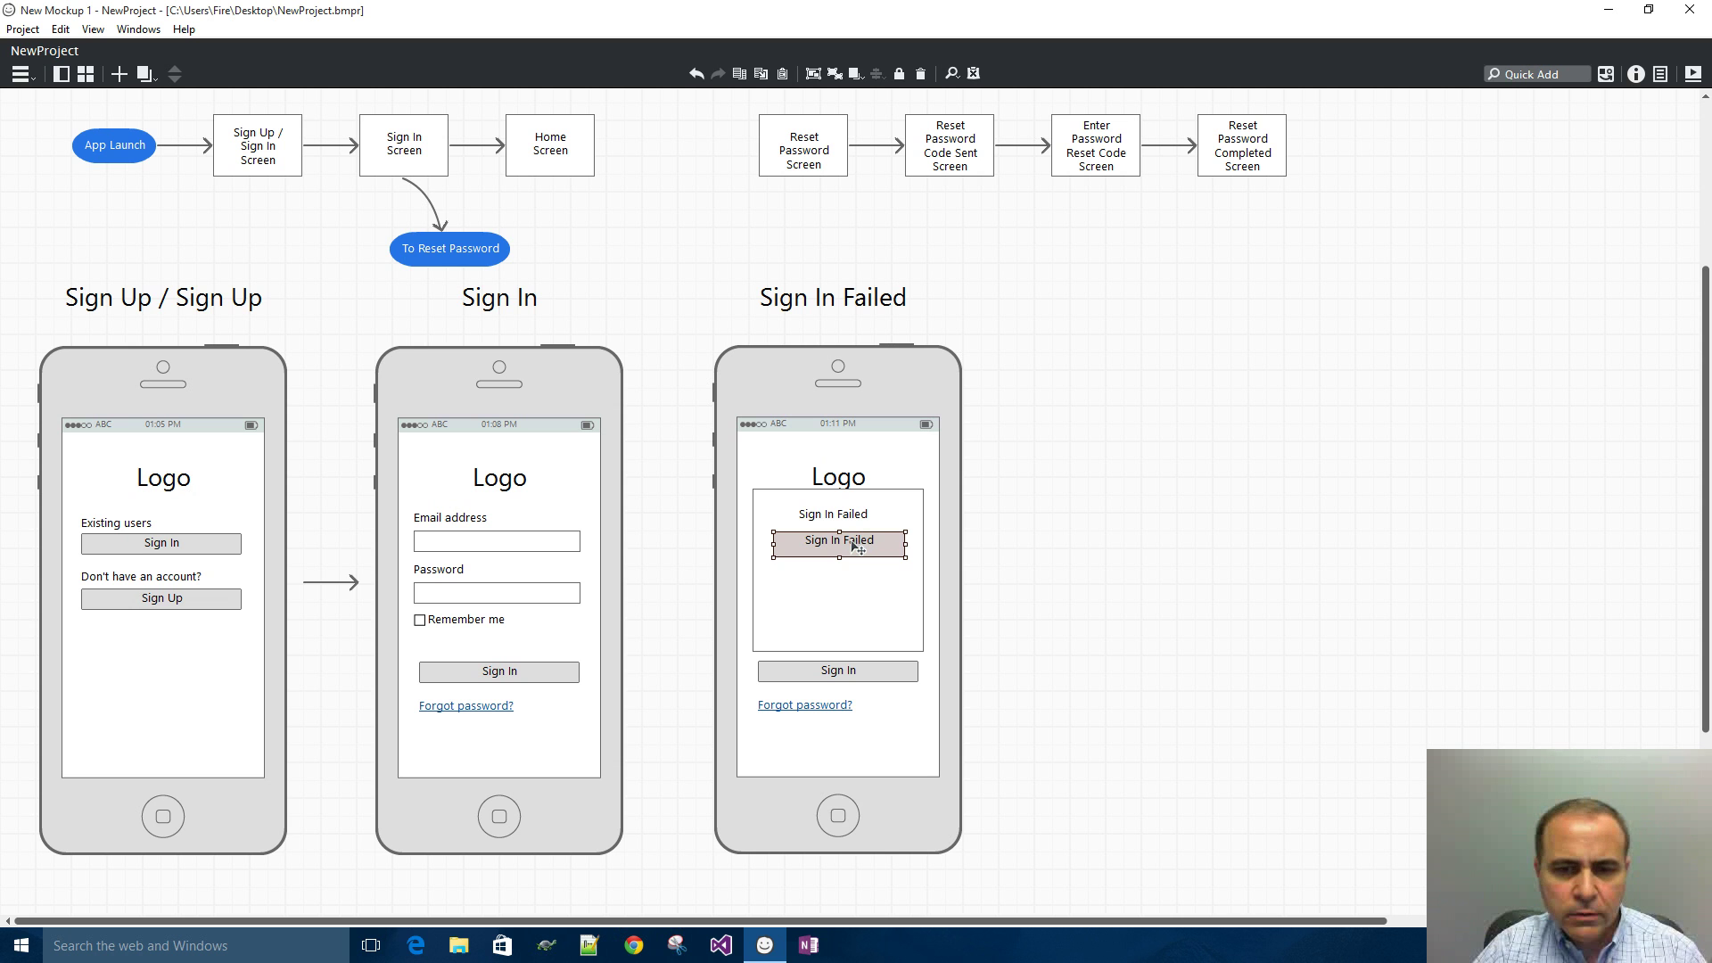
- Change the second label in the message box to 'Friendly message...'
{"action": "double_click", "coordinate": [857, 547]}
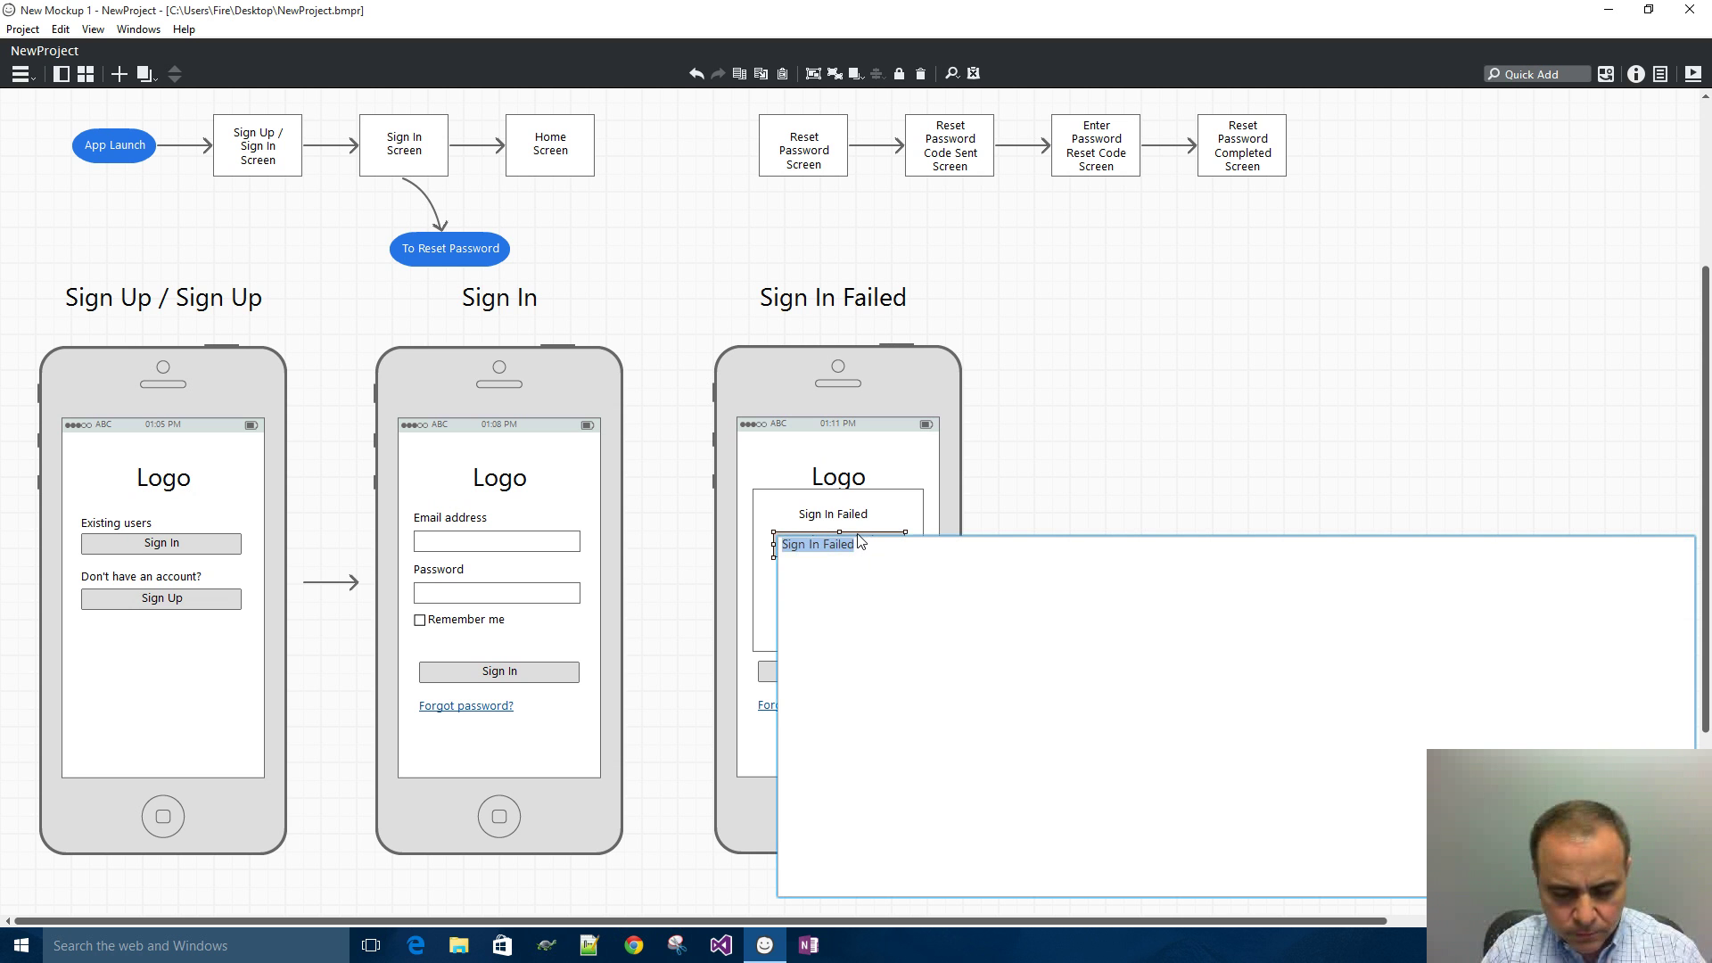
{"action": "type", "text": "Frieldn"}
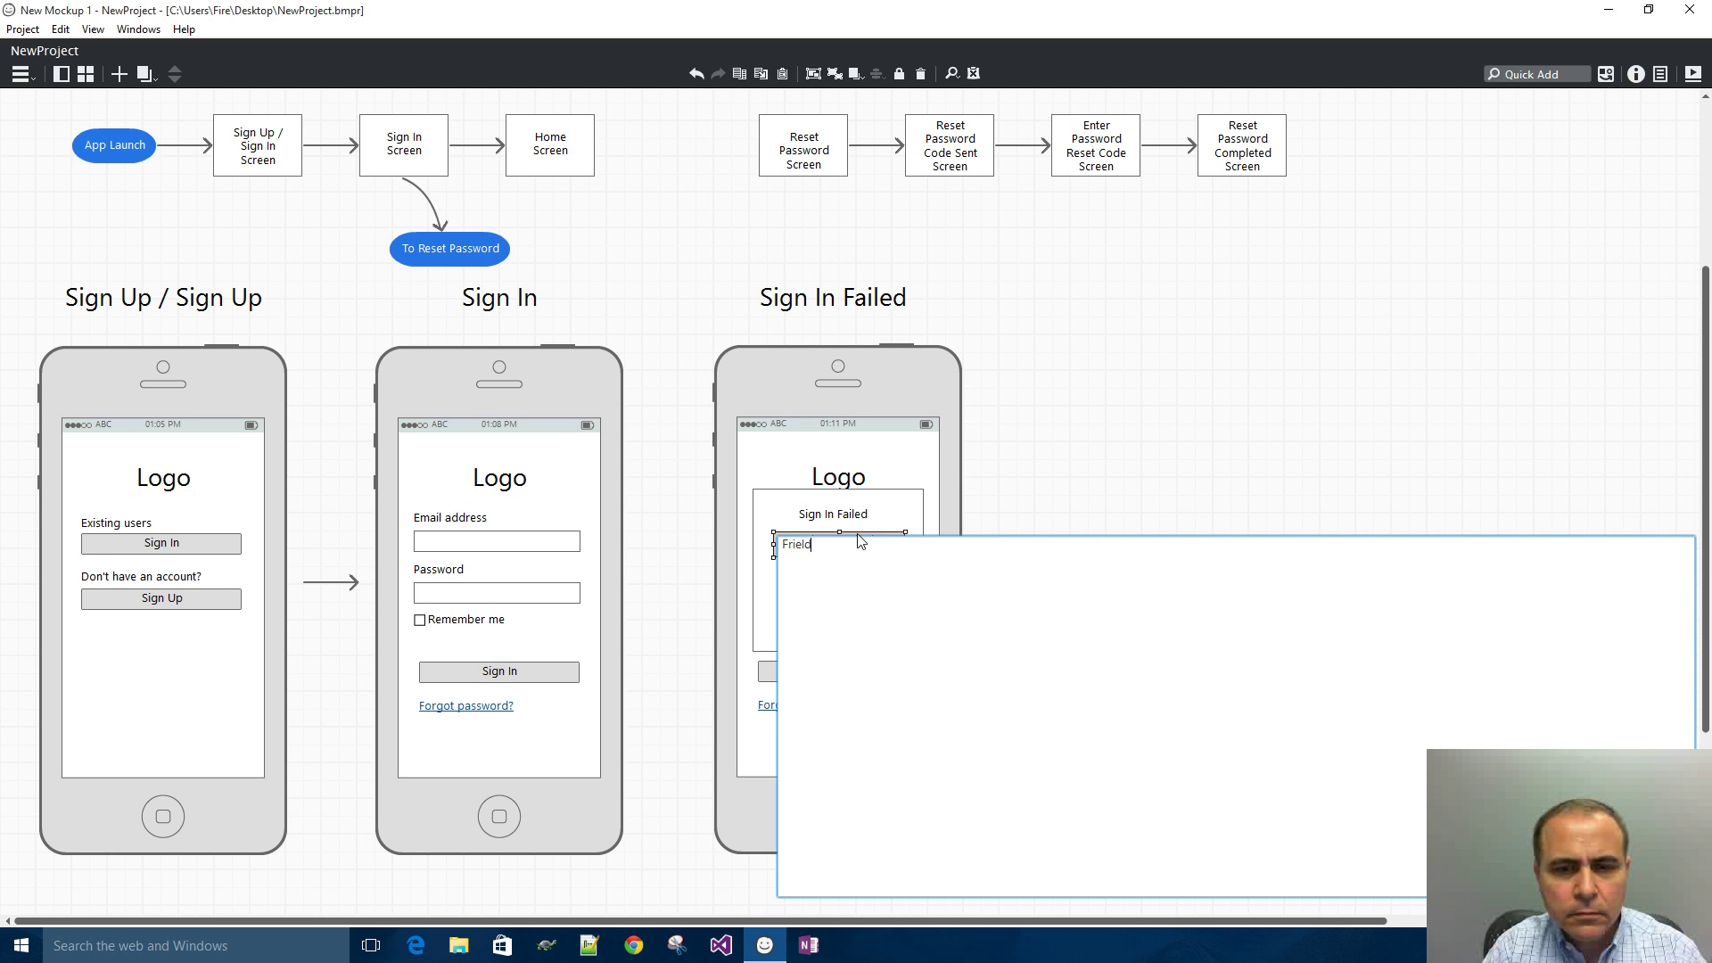
{"action": "key", "text": "BackSpace"}
{"action": "key", "text": "BackSpace"}
{"action": "type", "text": "ndly message..."}
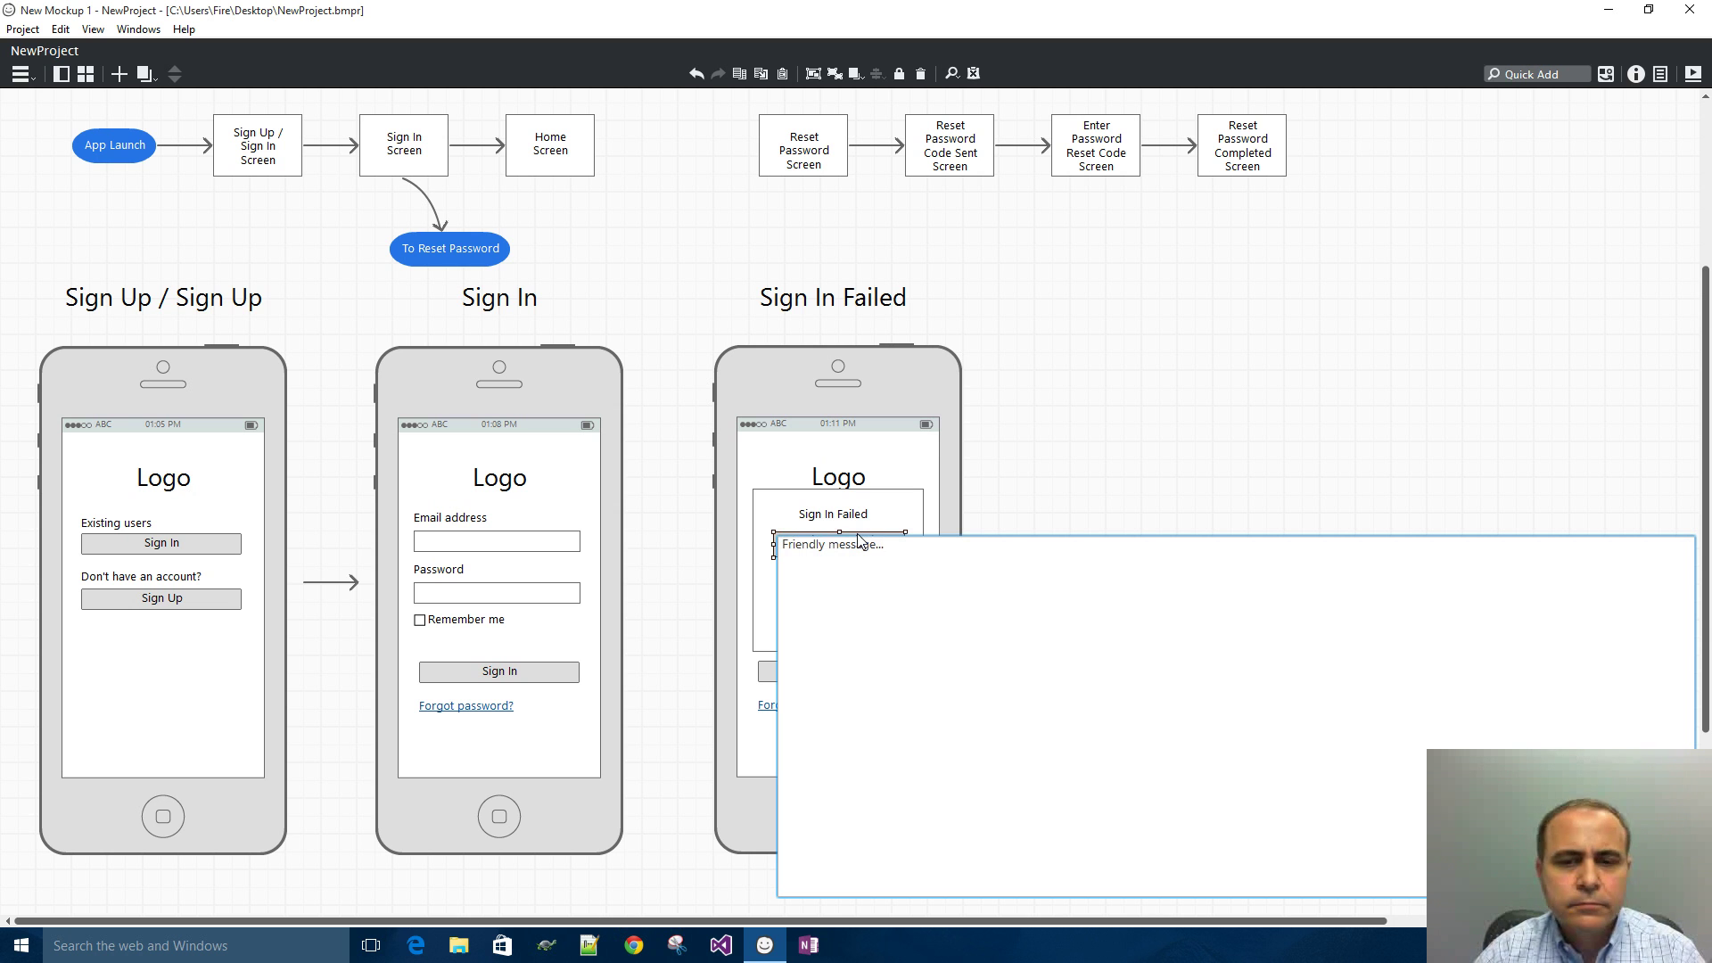
{"action": "left_click", "coordinate": [1071, 472]}
{"action": "left_click", "coordinate": [1068, 470]}
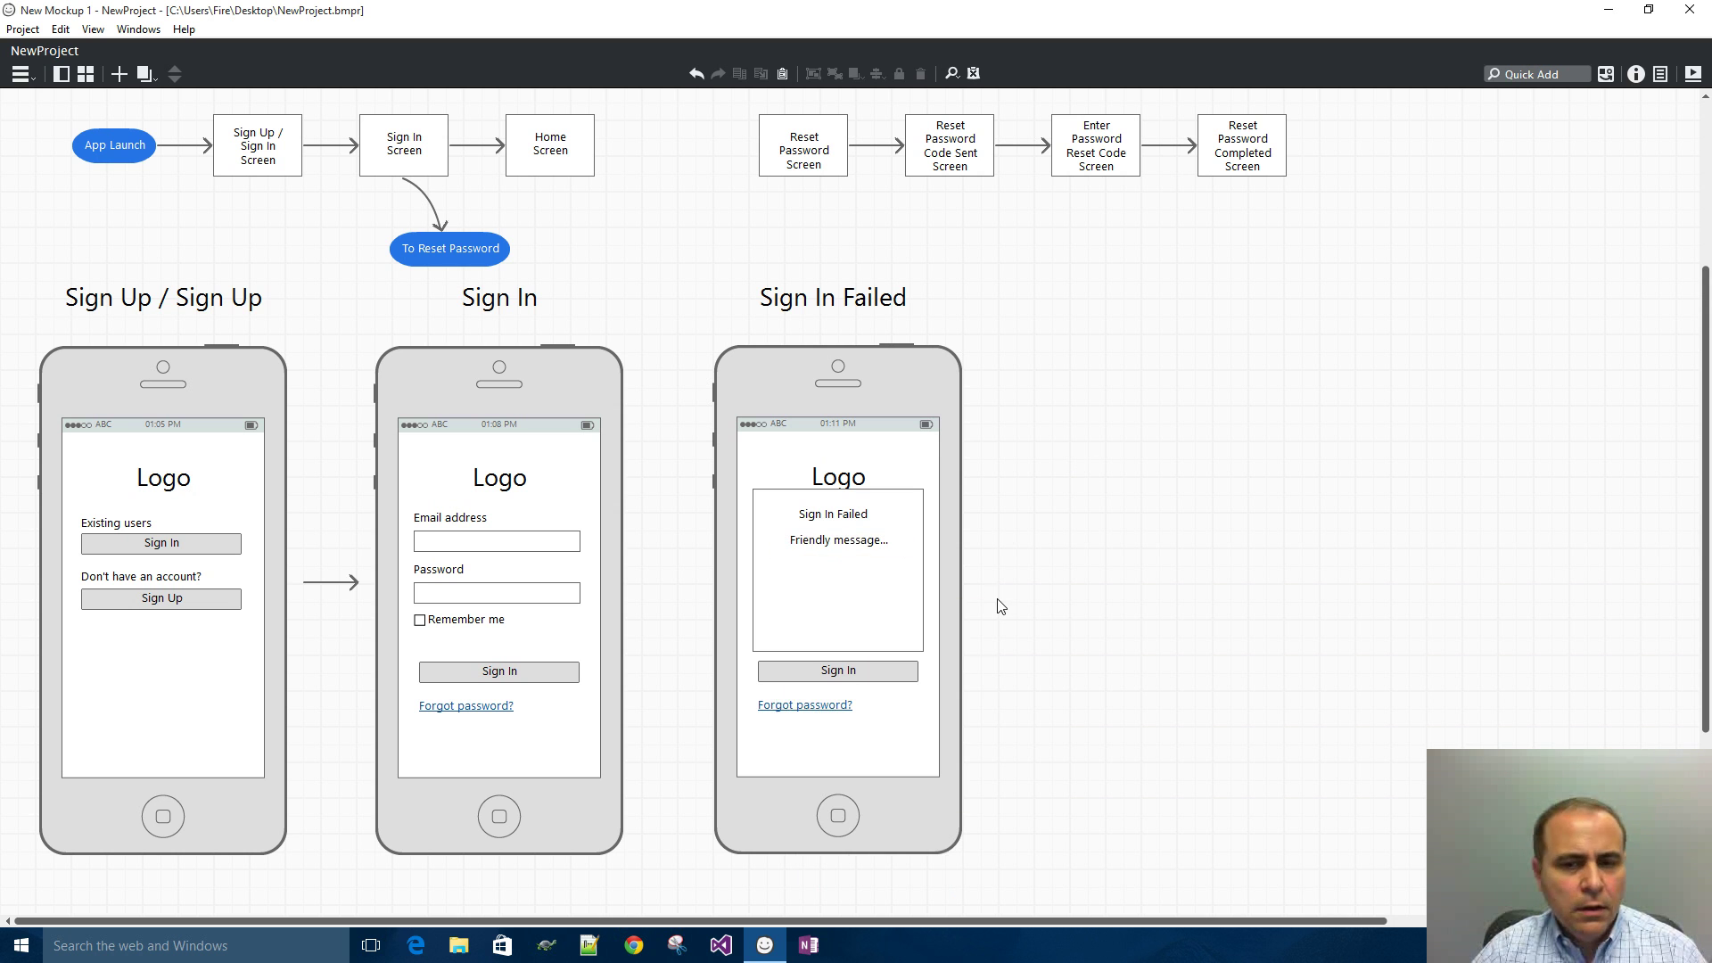
- Set the Sign In Failed message box's fill colour to gray5 in its Properties
{"action": "left_click", "coordinate": [912, 587]}
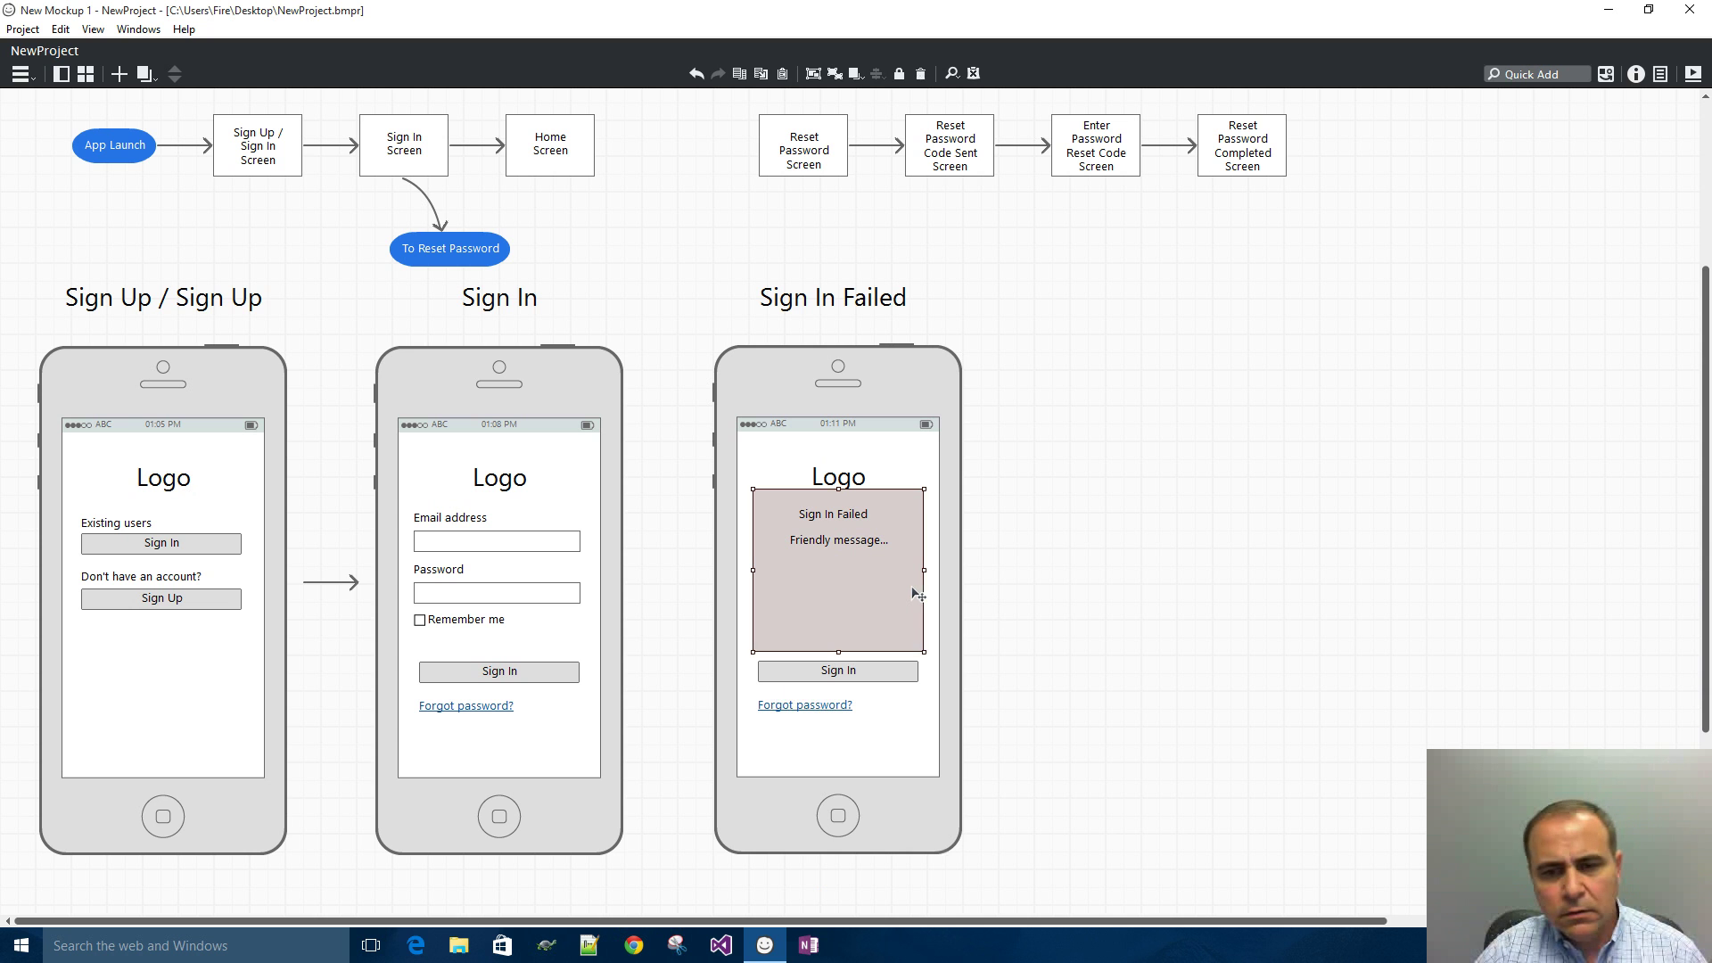
{"action": "right_click", "coordinate": [911, 584]}
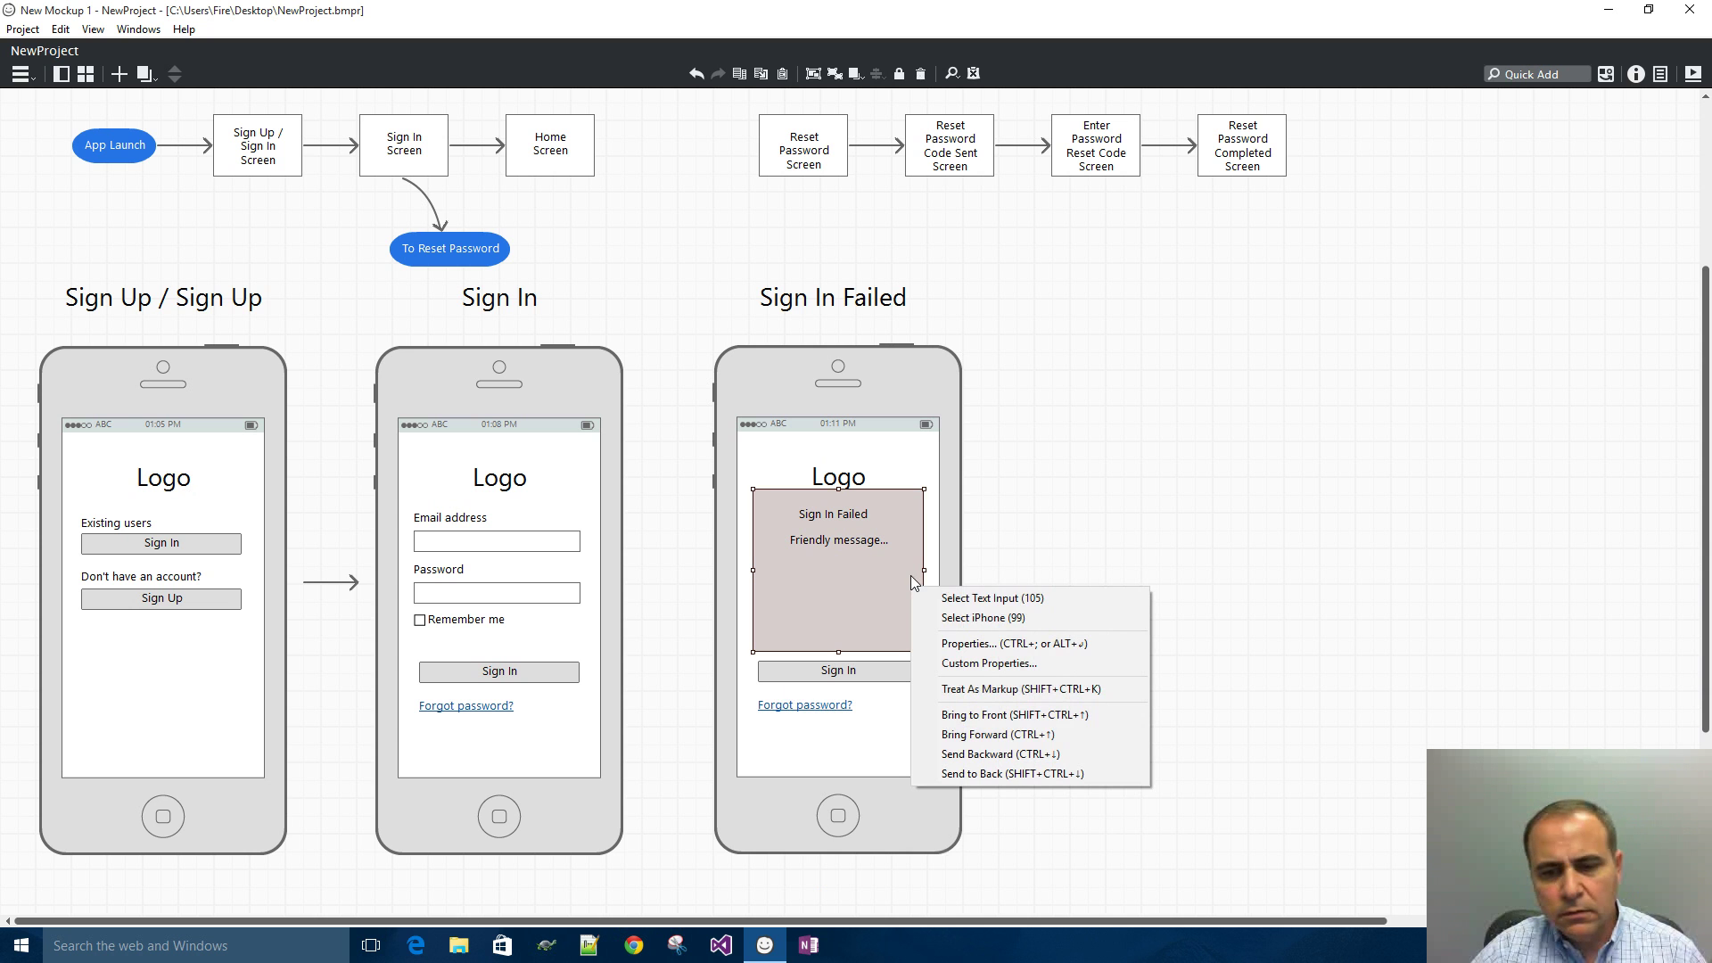
{"action": "left_click", "coordinate": [967, 643]}
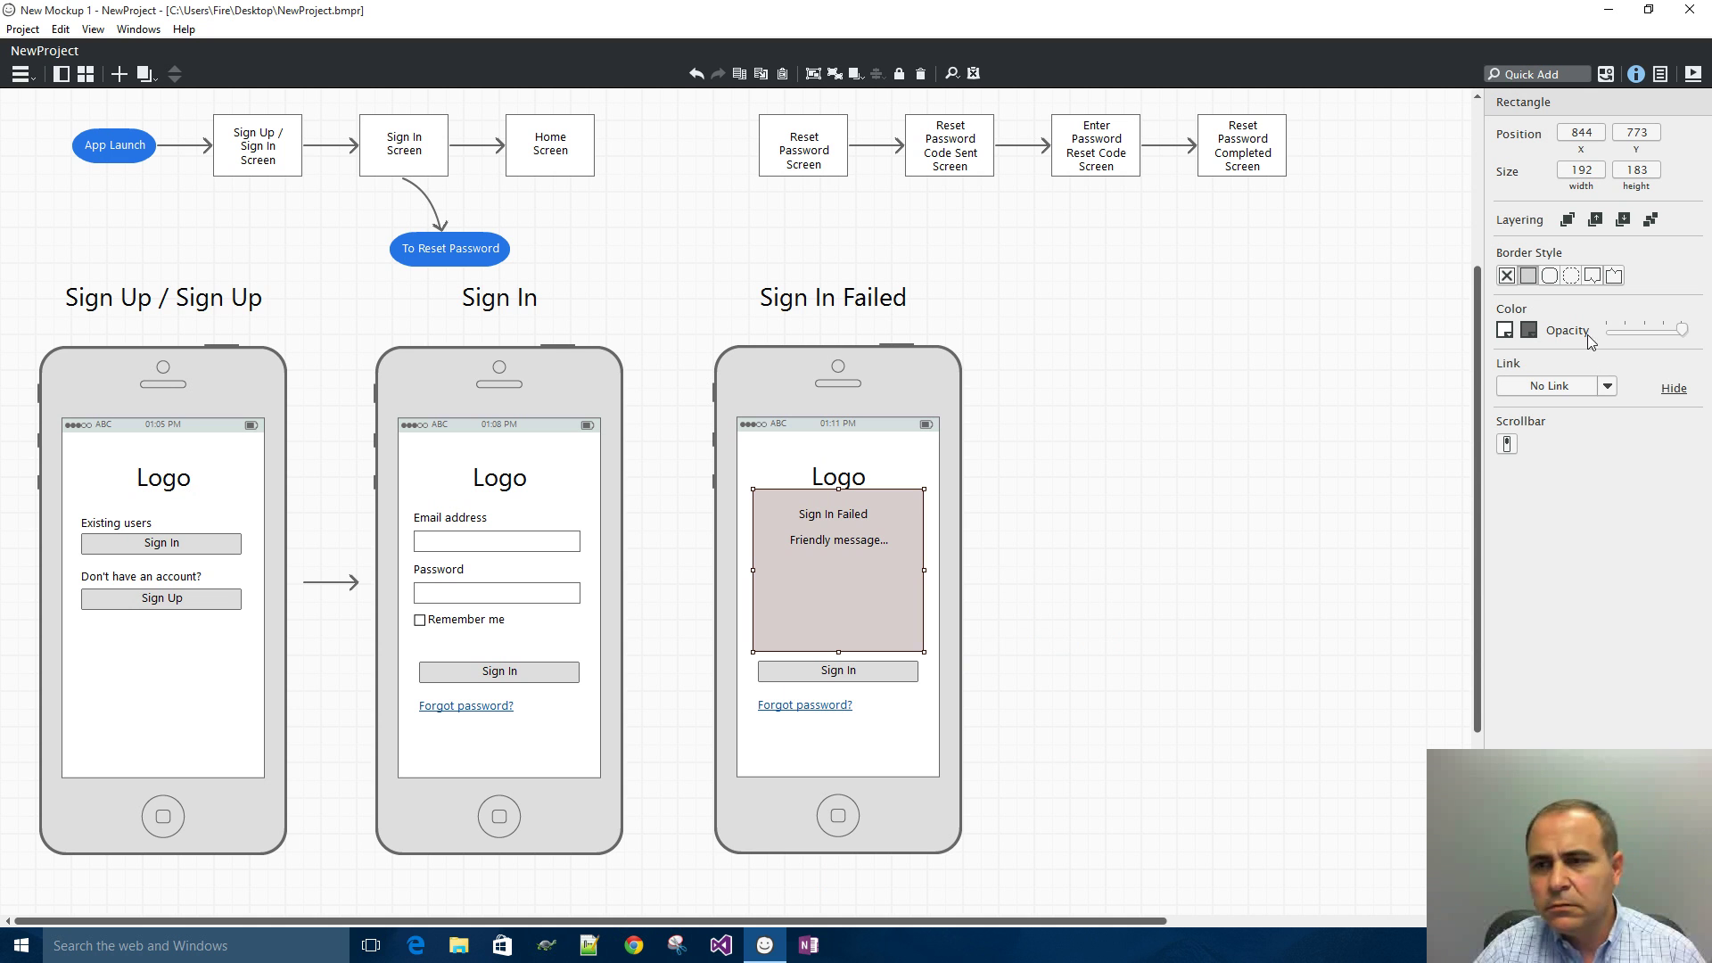
{"action": "left_click", "coordinate": [1505, 330]}
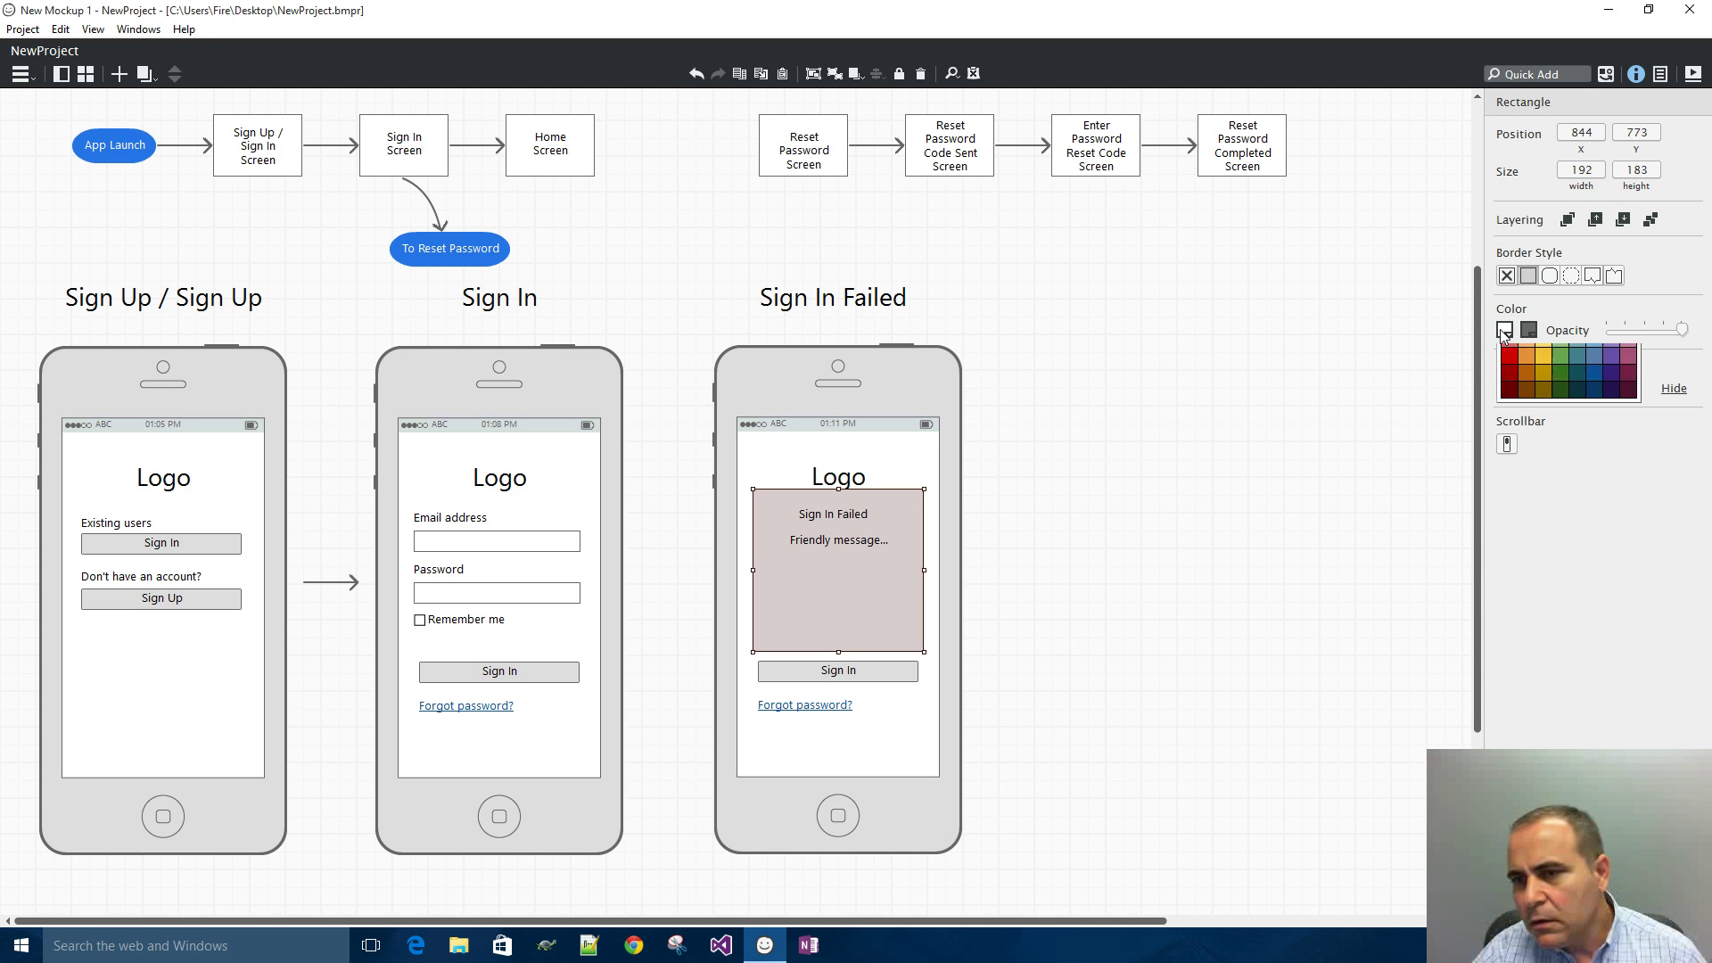
{"action": "left_click", "coordinate": [1602, 383]}
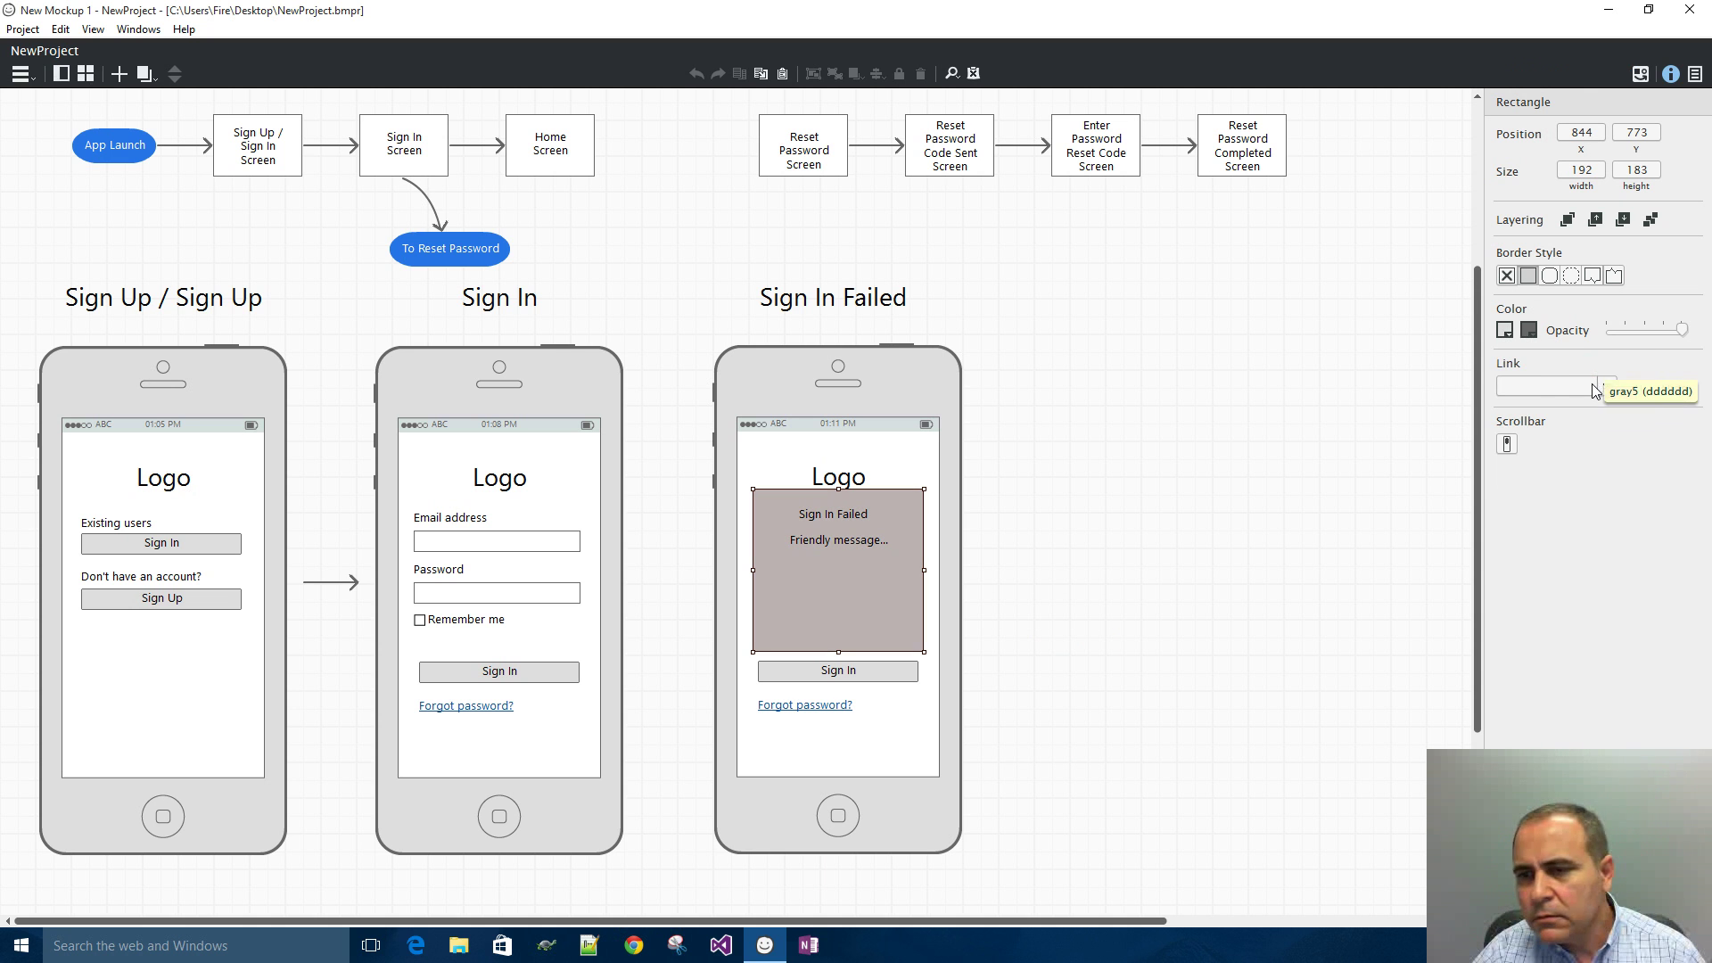
{"action": "left_click", "coordinate": [1133, 512]}
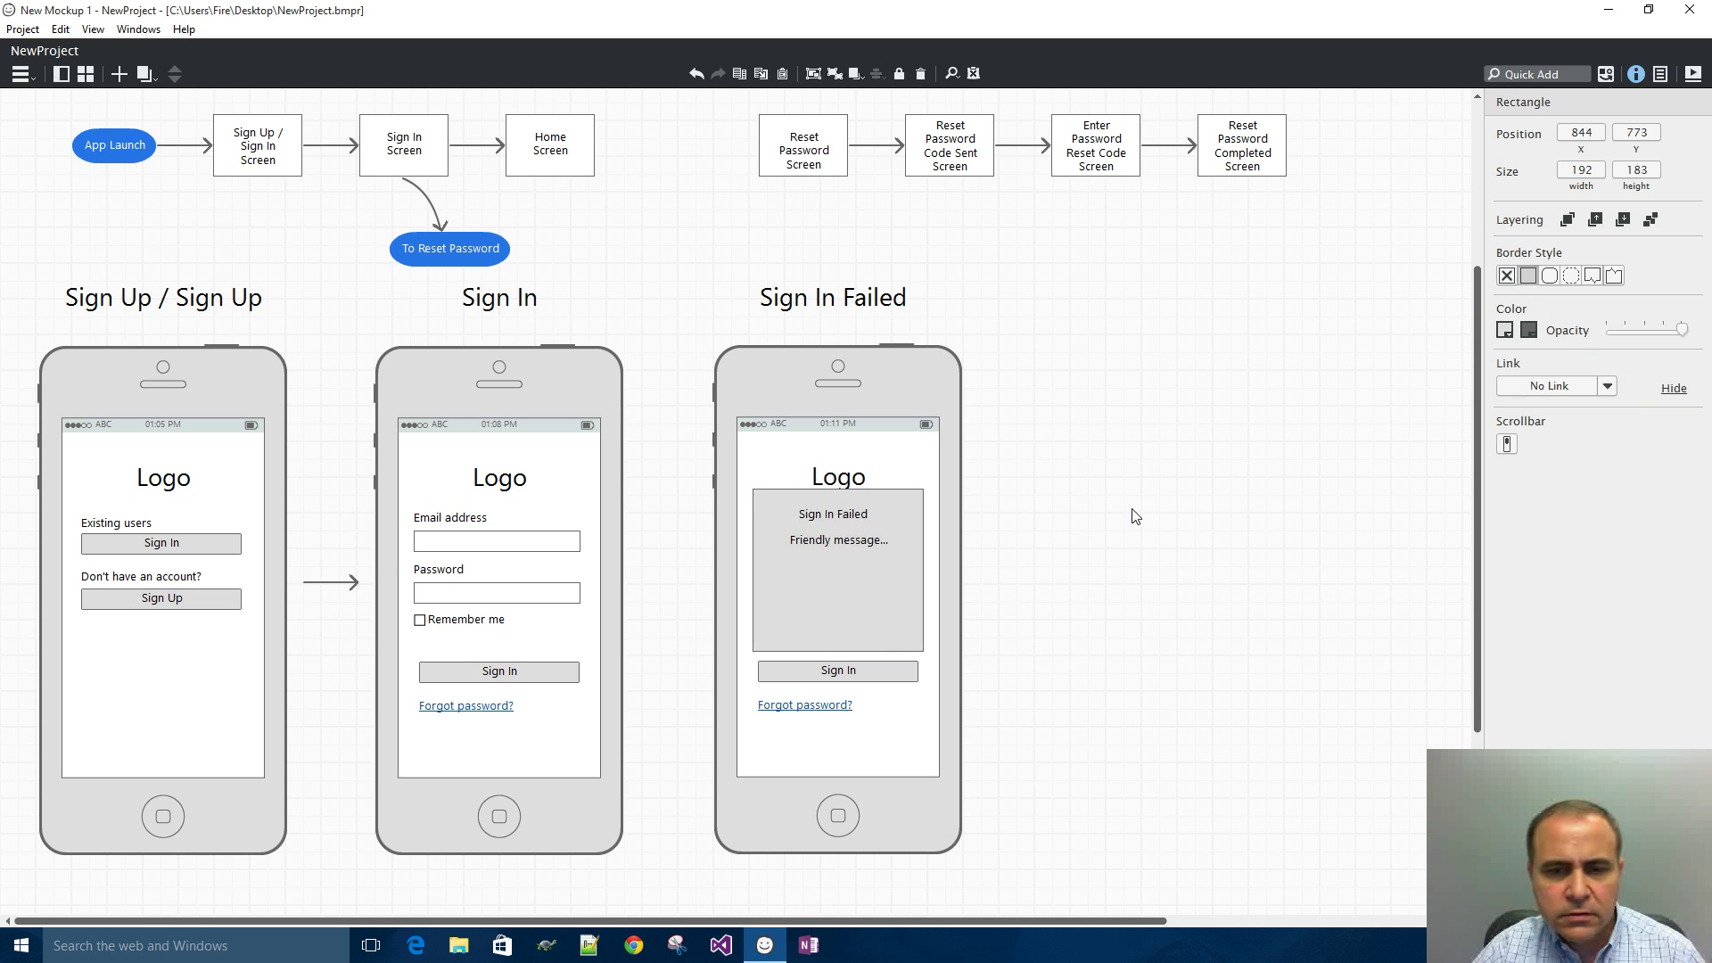
{"action": "left_click", "coordinate": [879, 585]}
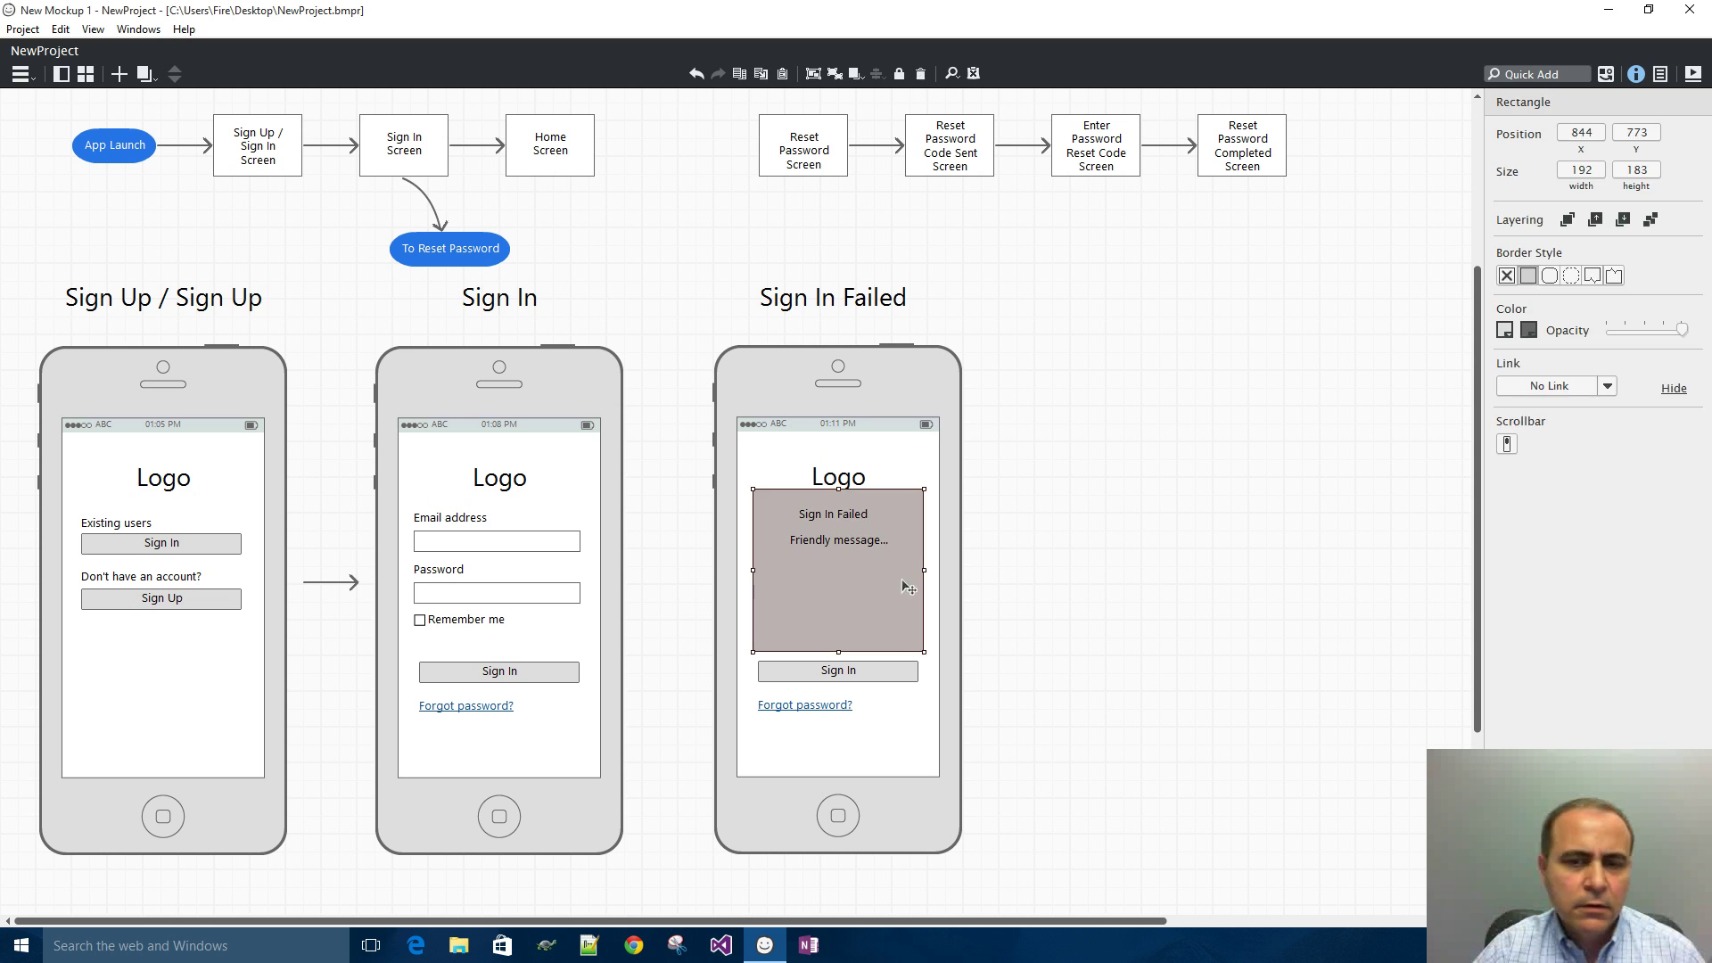
{"action": "left_click", "coordinate": [1049, 481]}
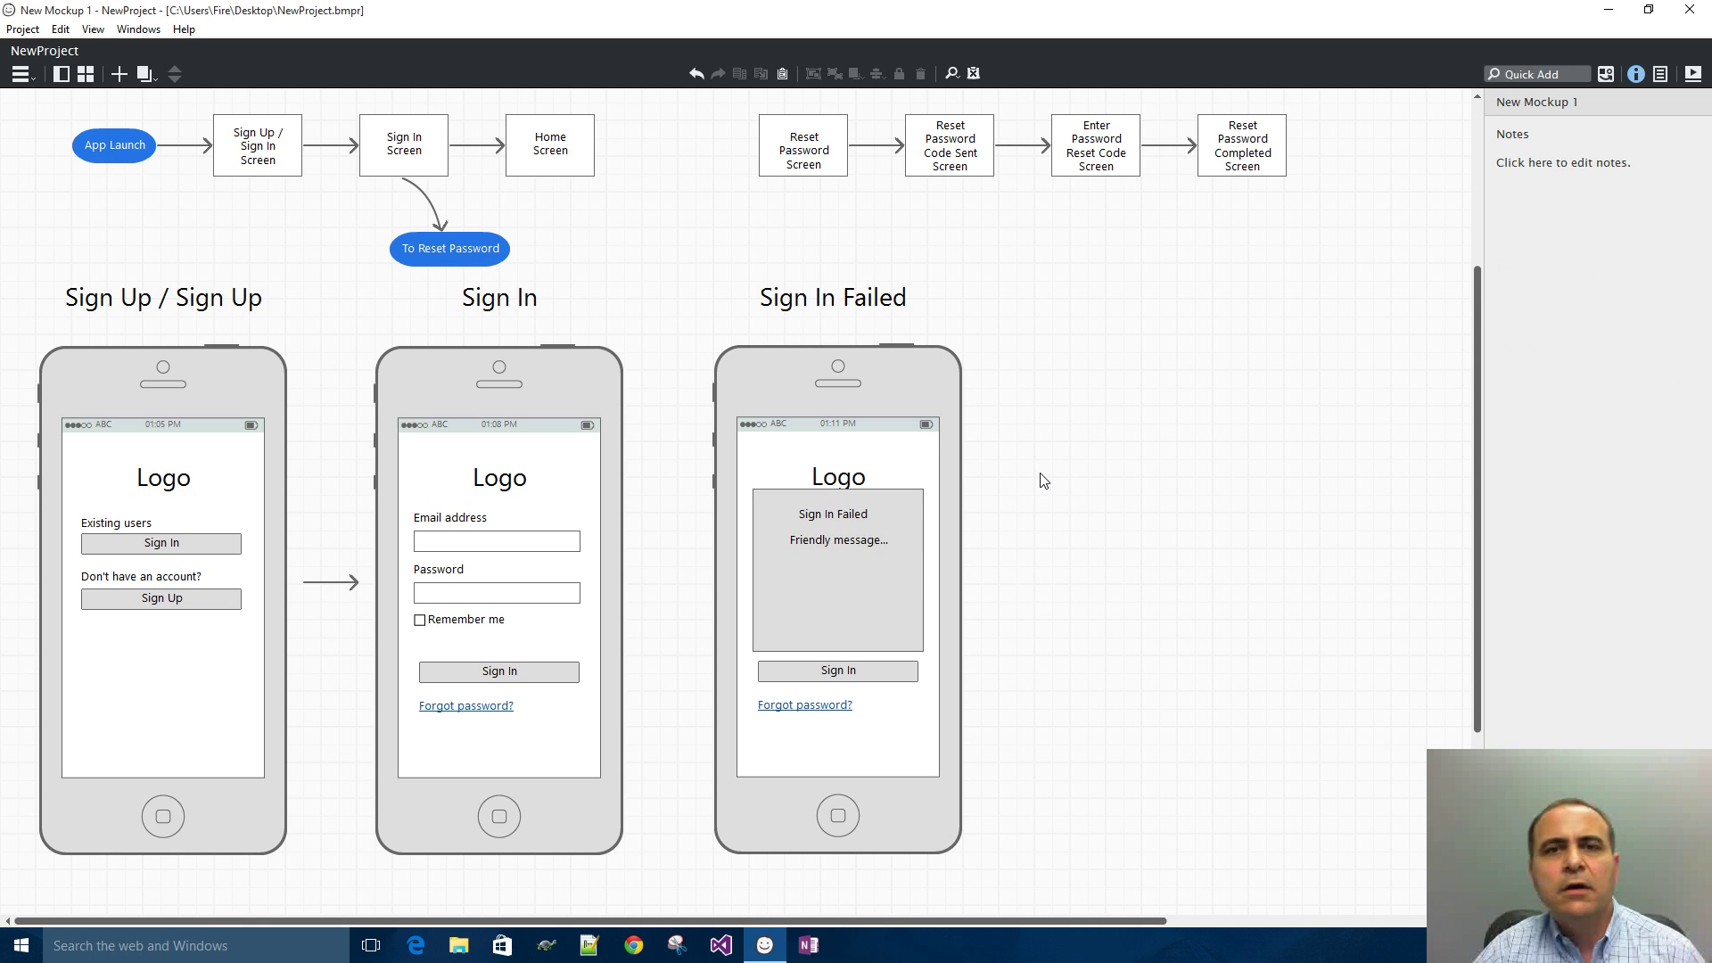
- Copy the existing arrow to point from the Sign In phone to the Sign In Failed phone
{"action": "left_click", "coordinate": [331, 583]}
{"action": "left_click_drag", "start_coordinate": [332, 591], "coordinate": [667, 596]}
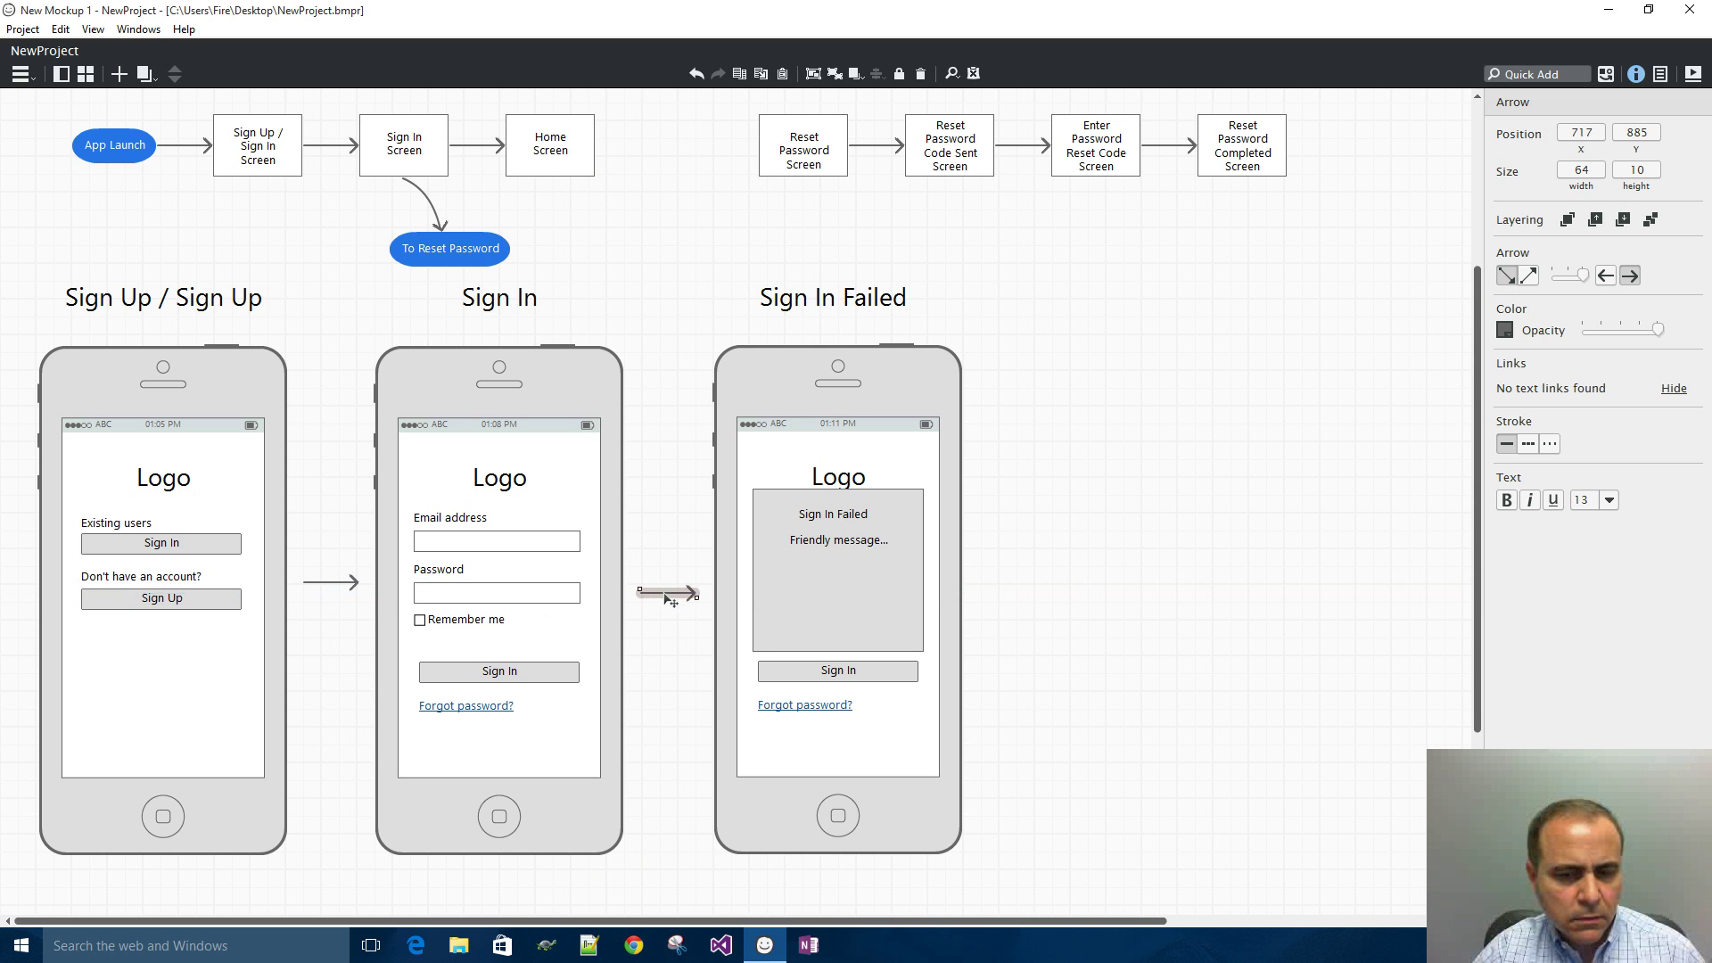
{"action": "left_click", "coordinate": [1097, 442]}
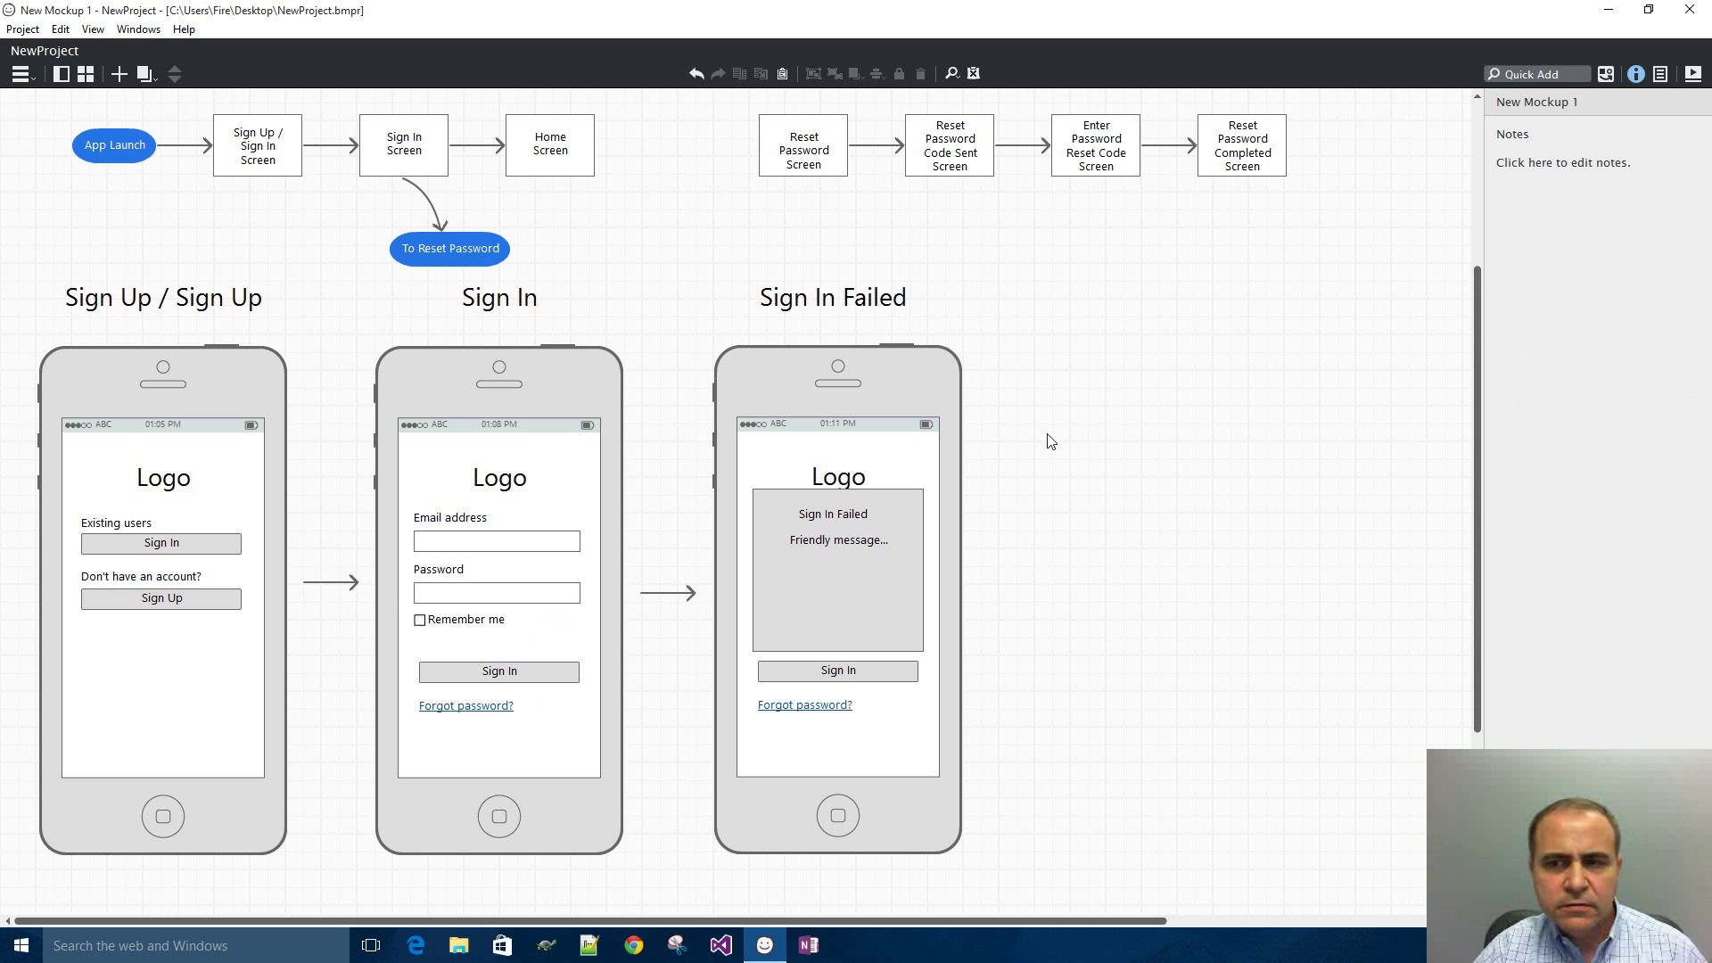
- Hide the Inspector properties panel from the View menu
{"action": "left_click", "coordinate": [95, 34]}
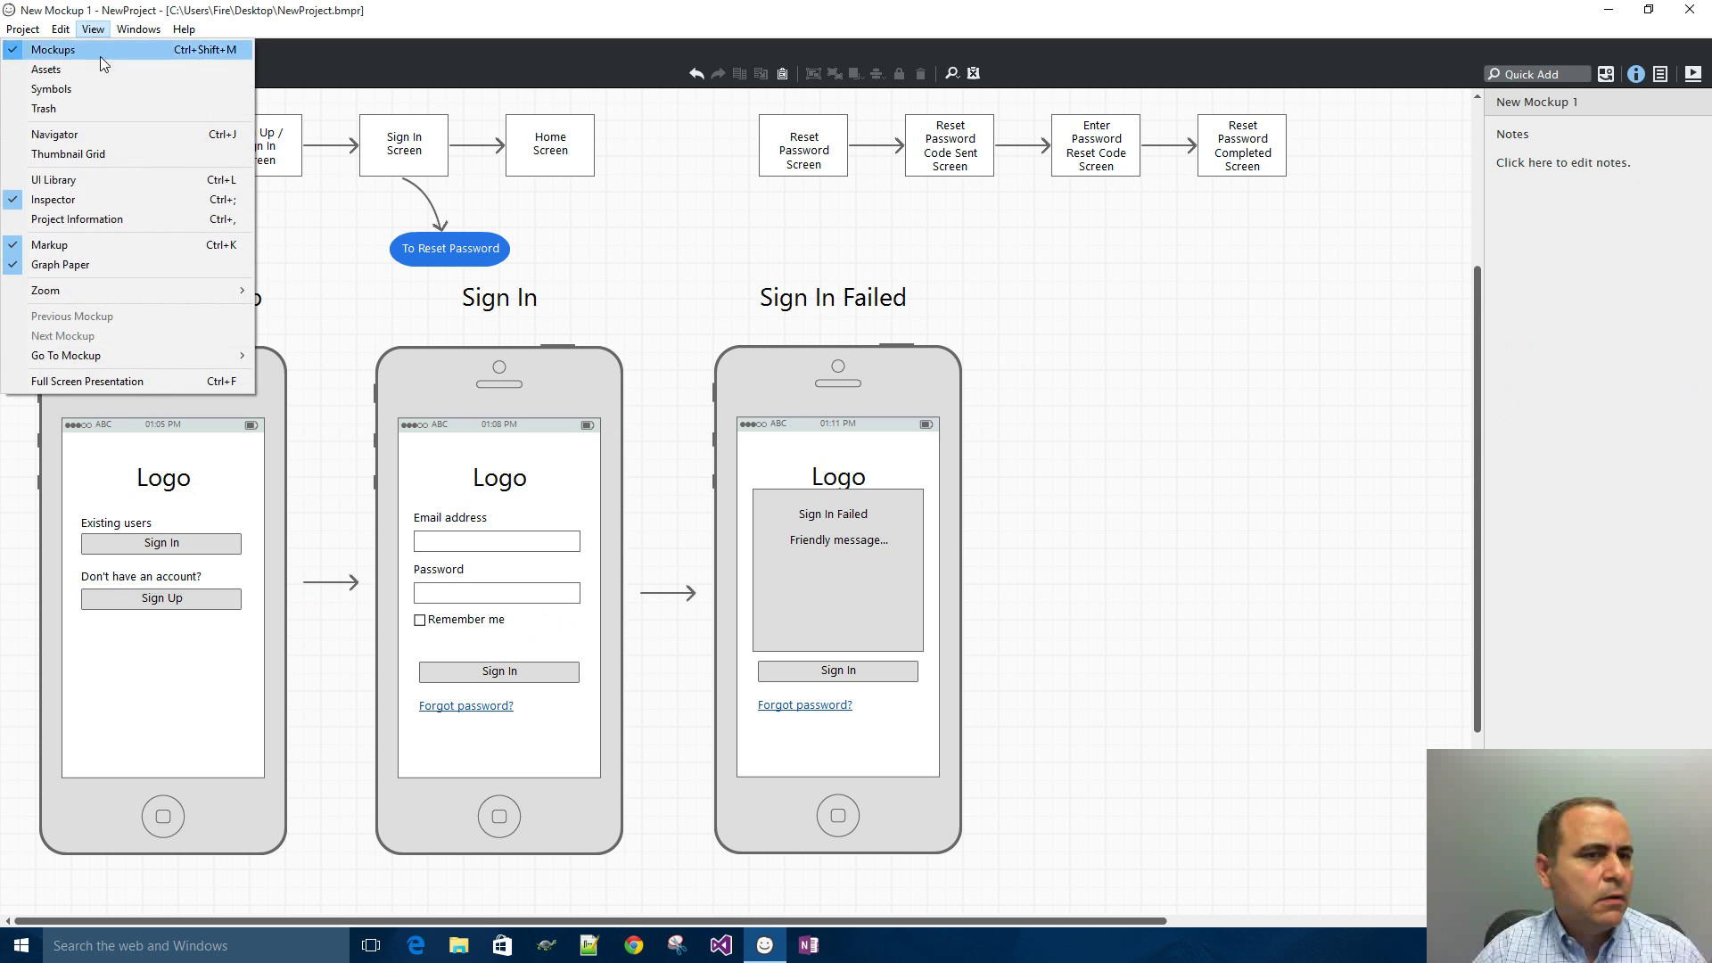
{"action": "left_click", "coordinate": [78, 200]}
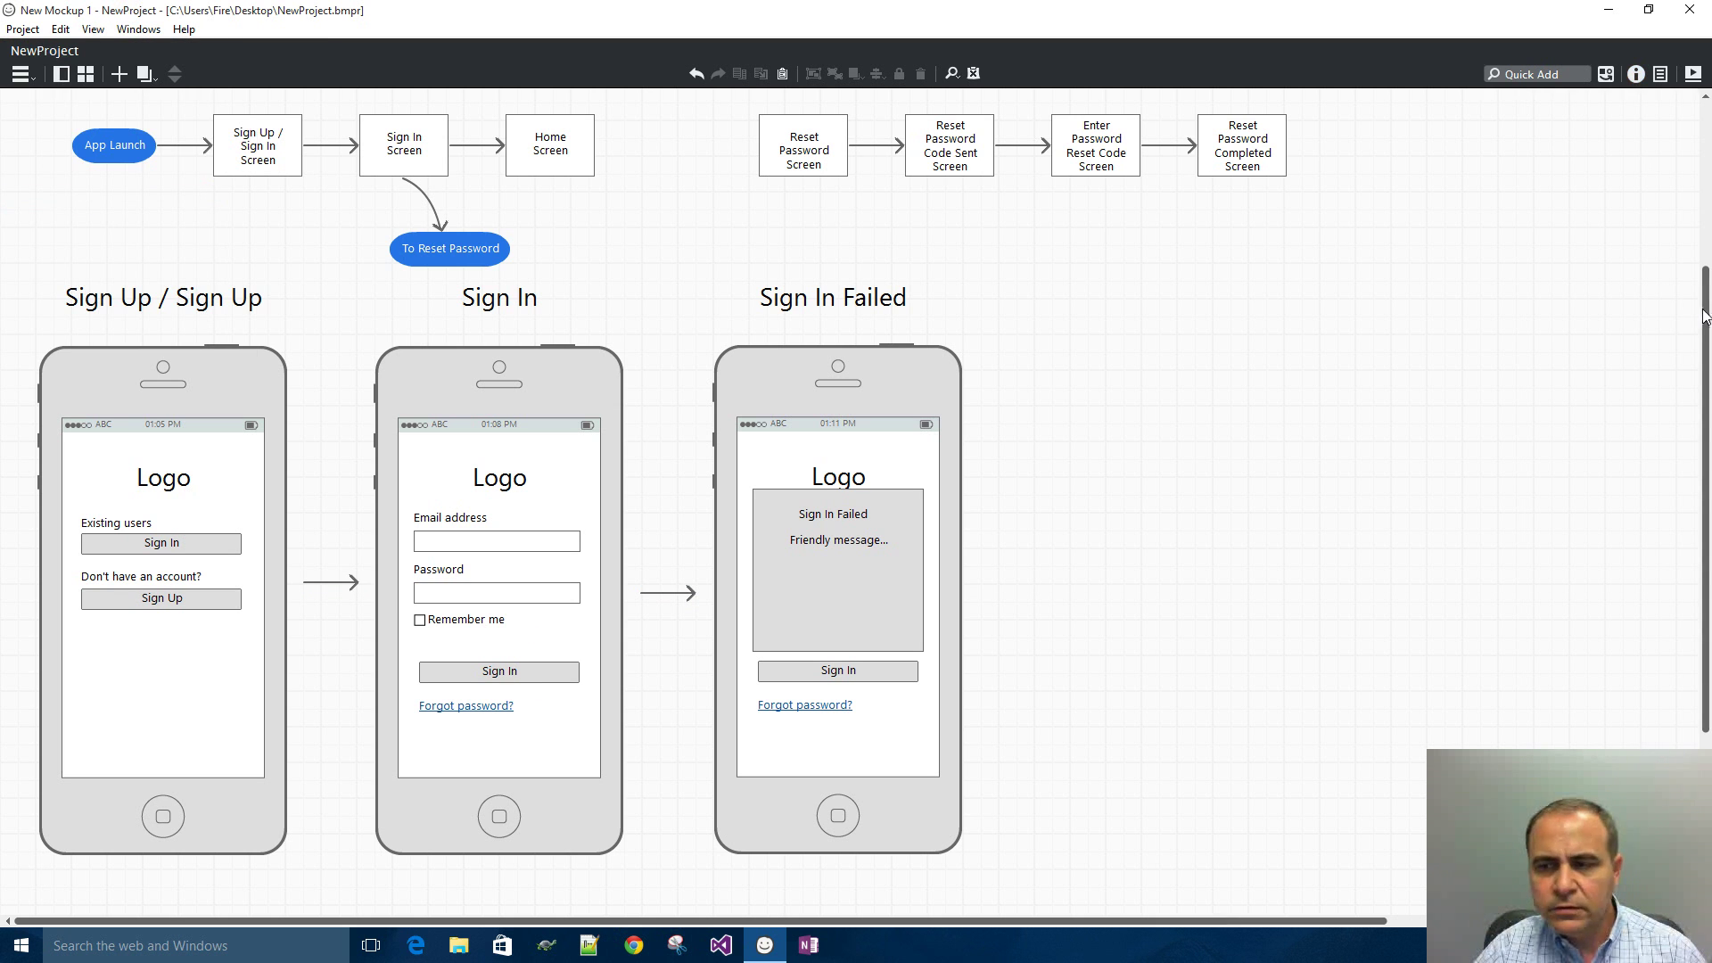
{"action": "left_click_drag", "start_coordinate": [1704, 316], "coordinate": [1273, 447]}
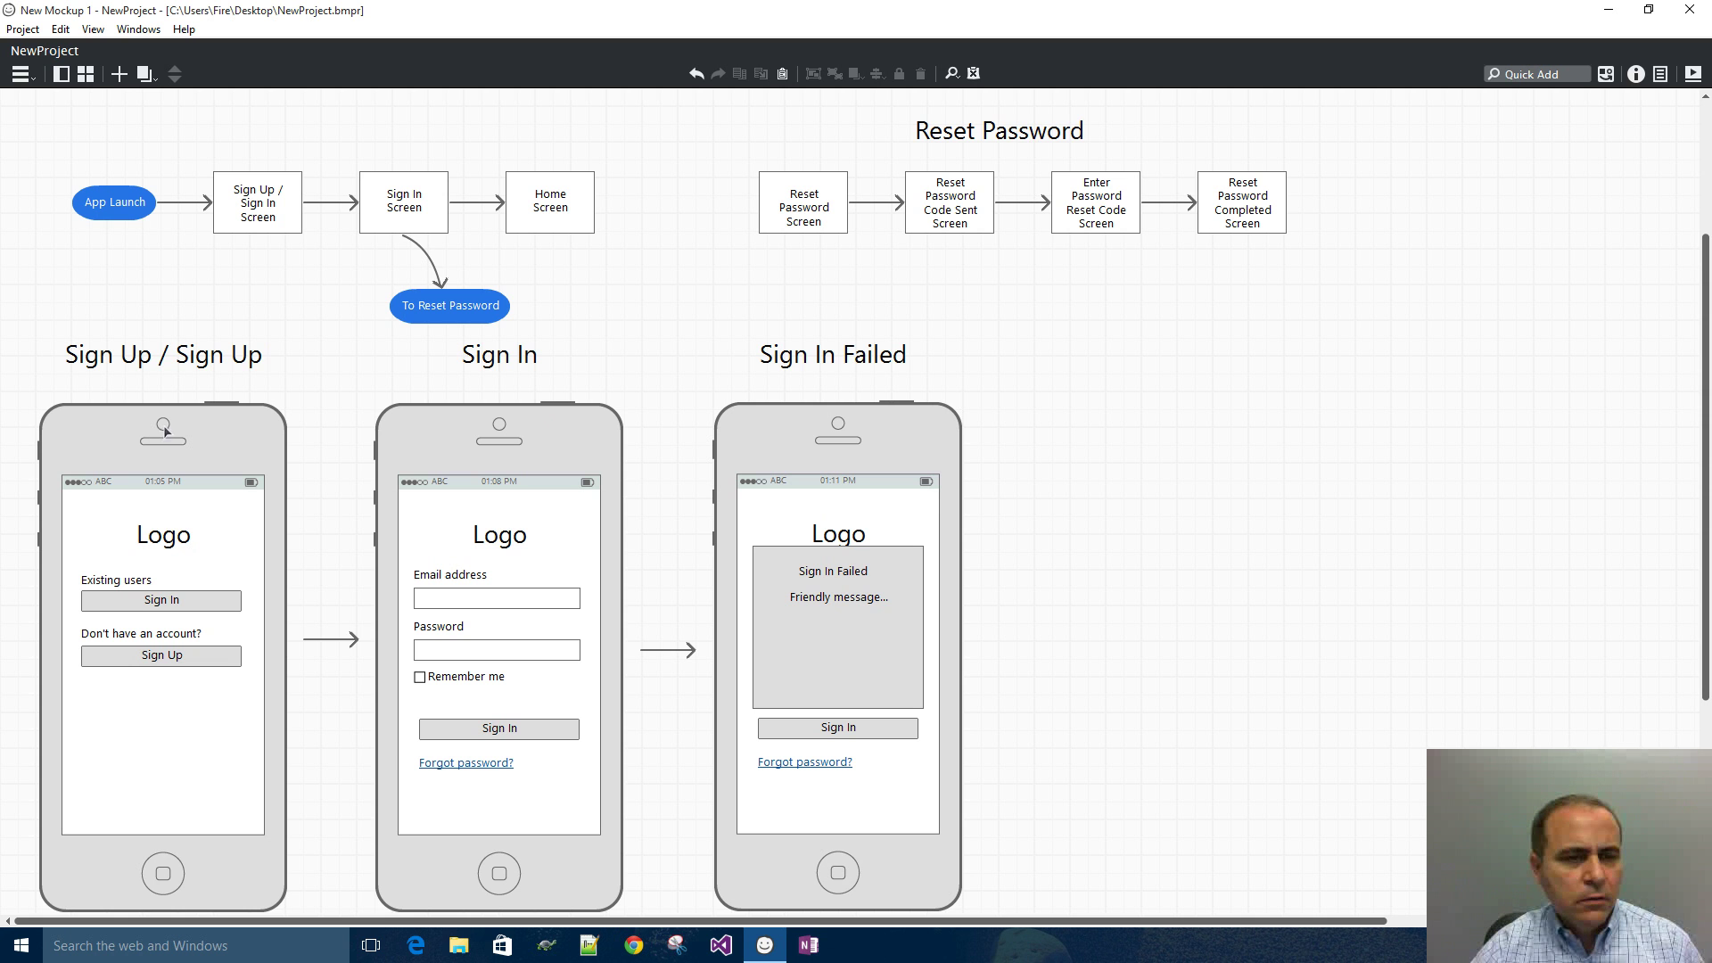
- Copy a blank phone and the Sign In Failed title to the right of Sign In Failed
{"action": "left_click", "coordinate": [230, 436]}
{"action": "left_click_drag", "start_coordinate": [230, 435], "coordinate": [1345, 431]}
{"action": "left_click", "coordinate": [877, 358]}
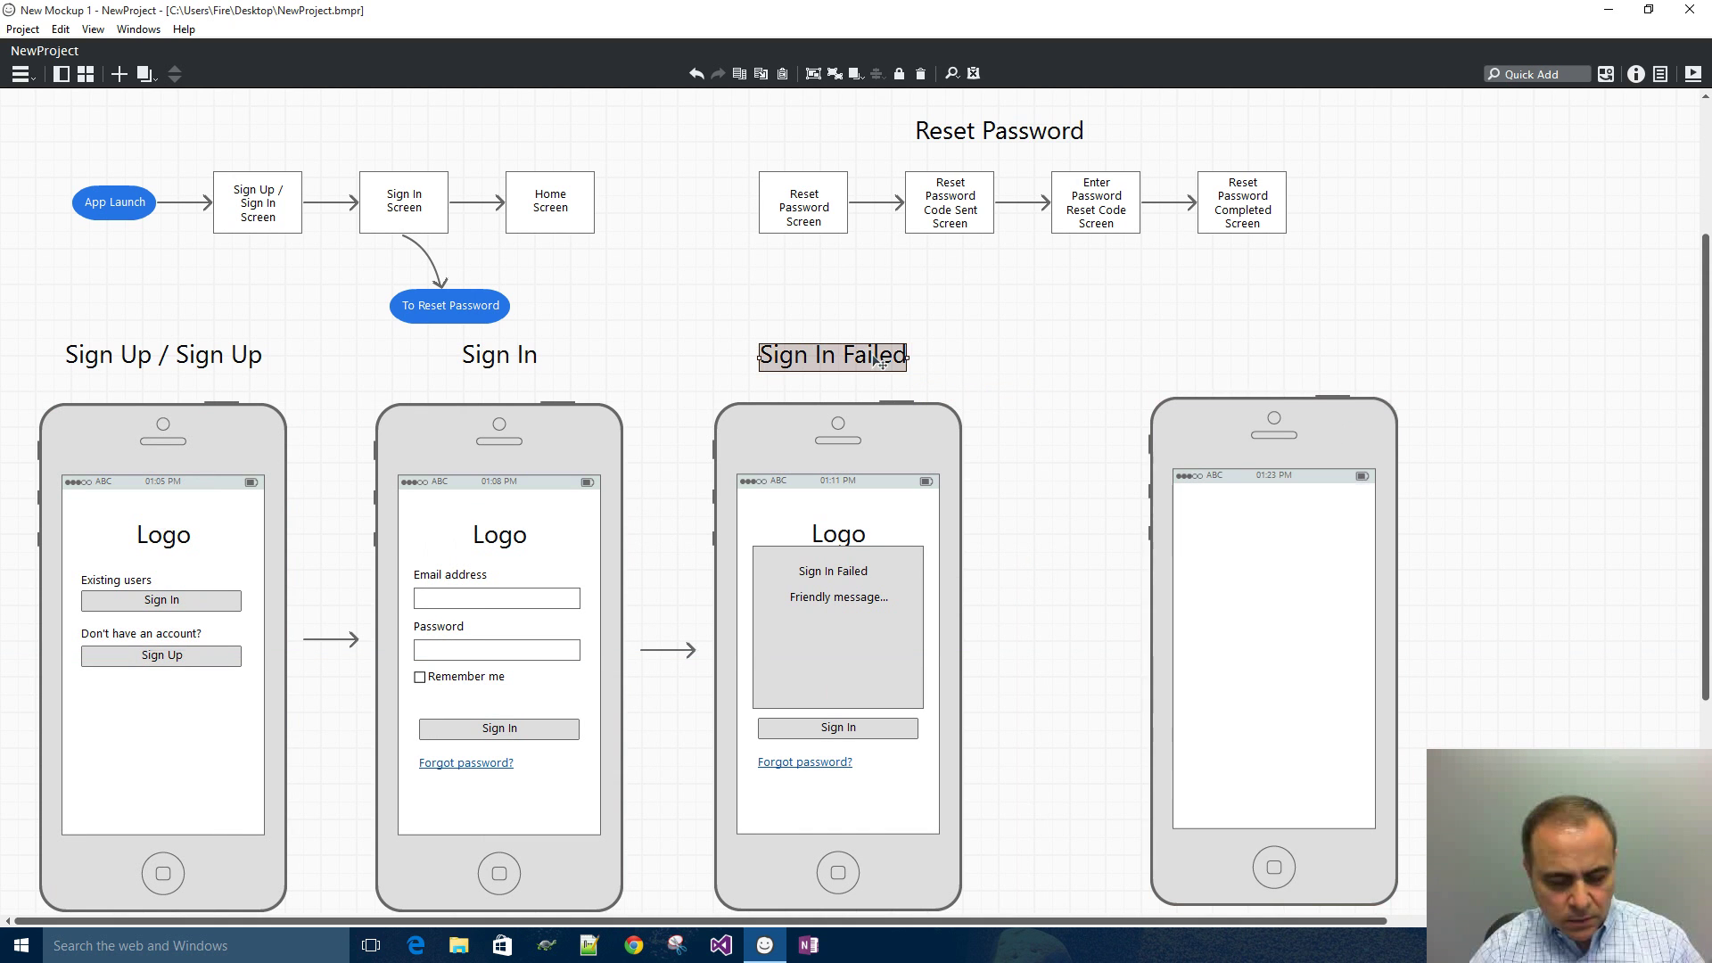
{"action": "left_click_drag", "start_coordinate": [877, 358], "coordinate": [1295, 361]}
- Rename the copied title to 'Reset Password' and nudge it left over the phone
{"action": "double_click", "coordinate": [1290, 360]}
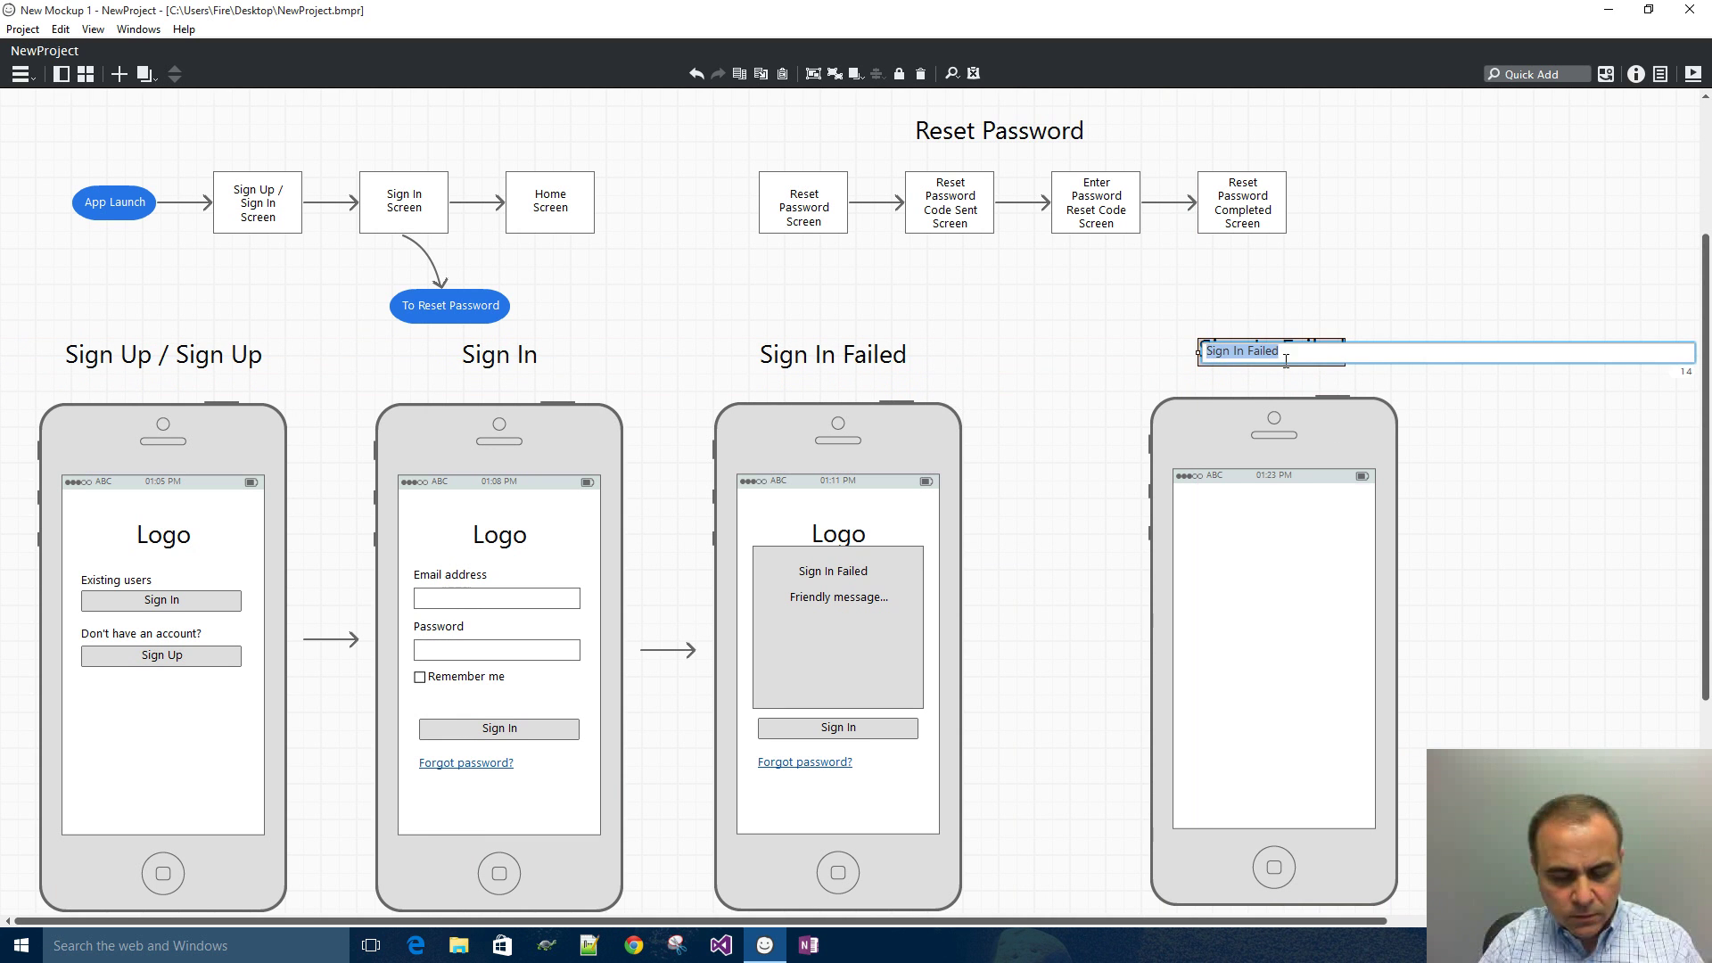
{"action": "type", "text": "Reset PAssword"}
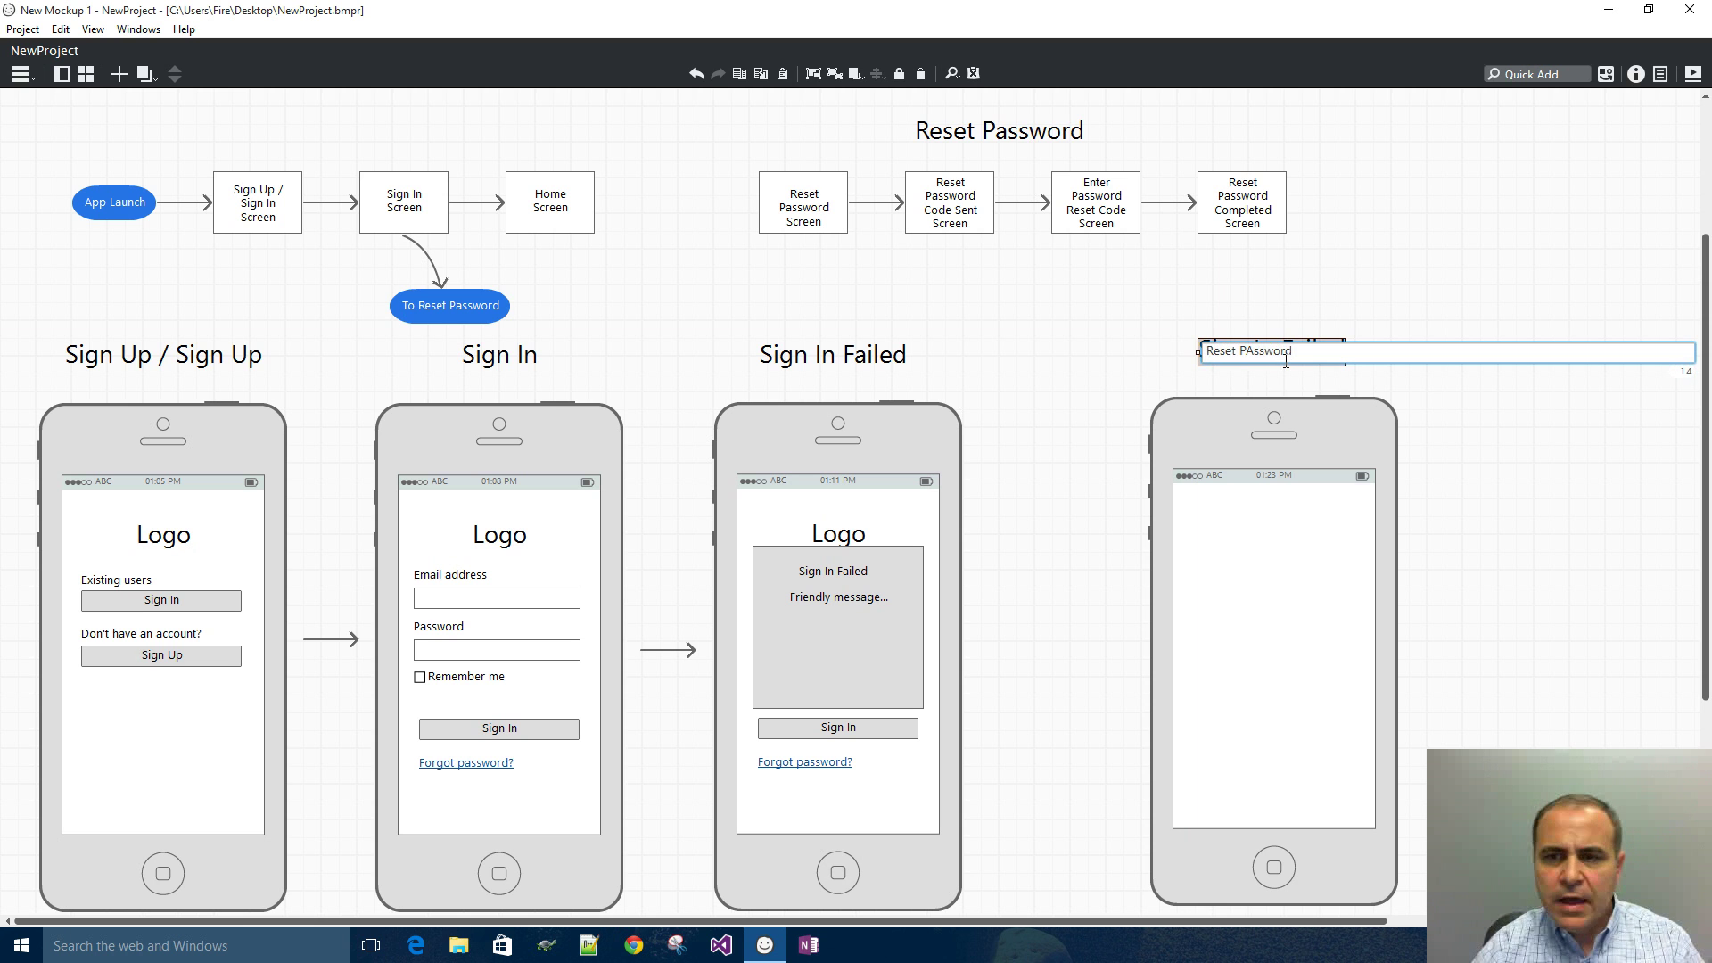
{"action": "left_click", "coordinate": [1244, 348]}
{"action": "key", "text": "Delete"}
{"action": "type", "text": "a"}
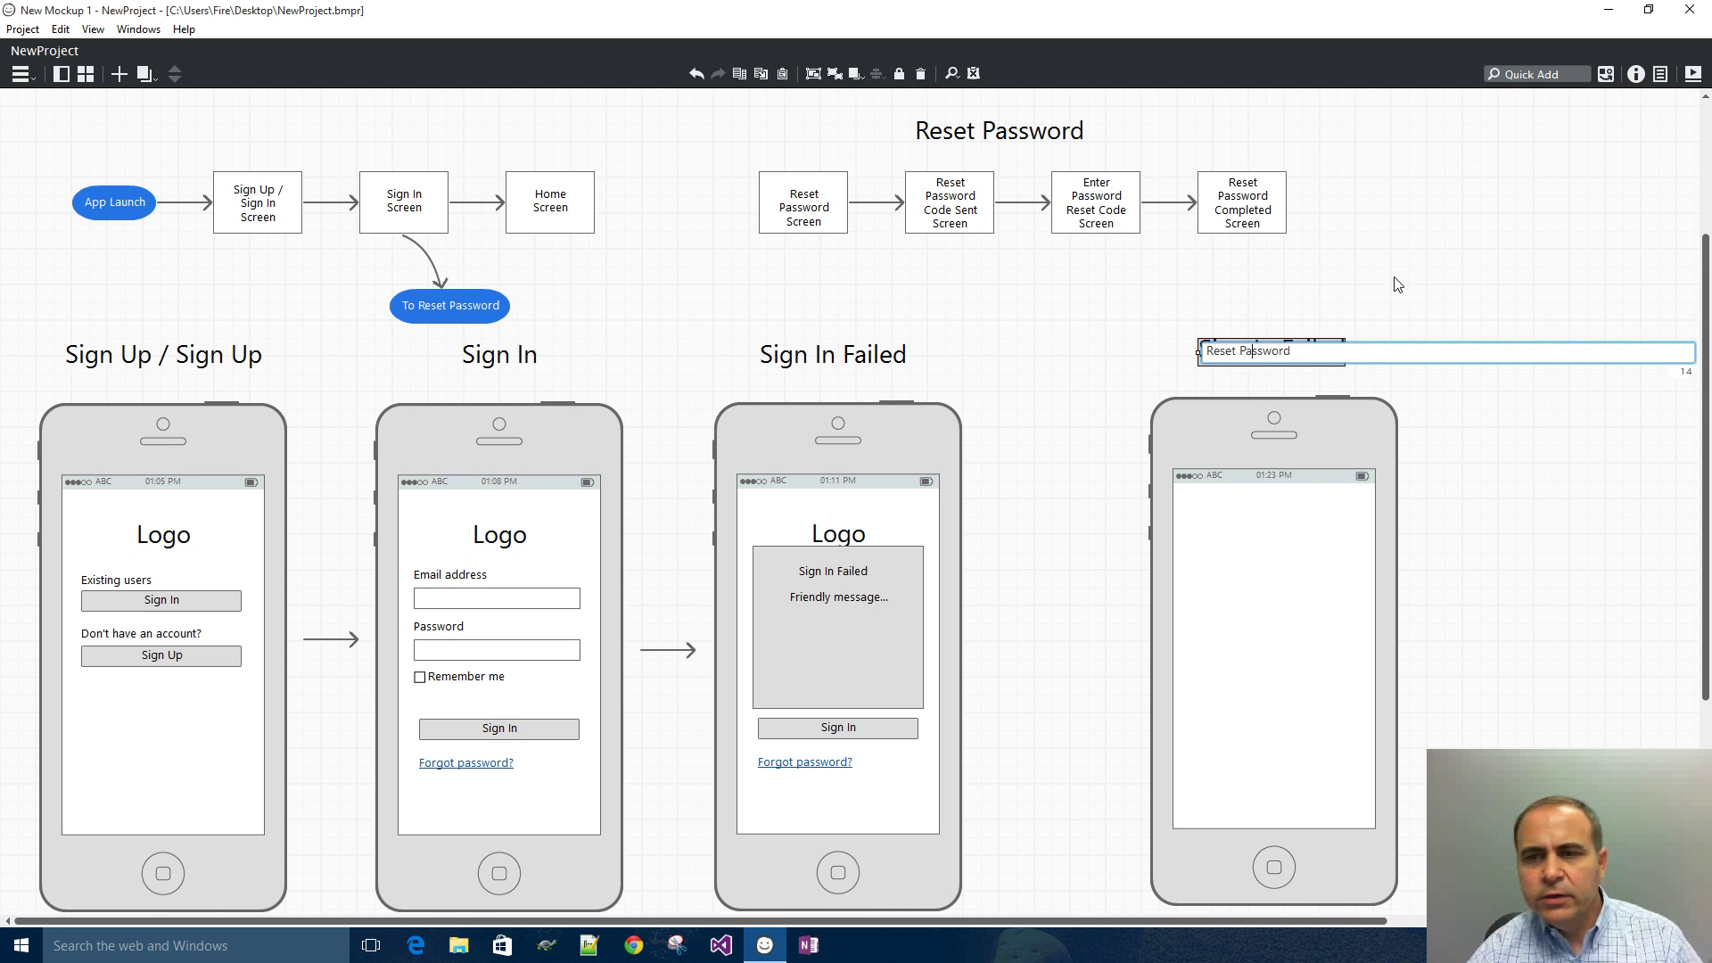
{"action": "key", "text": "Return"}
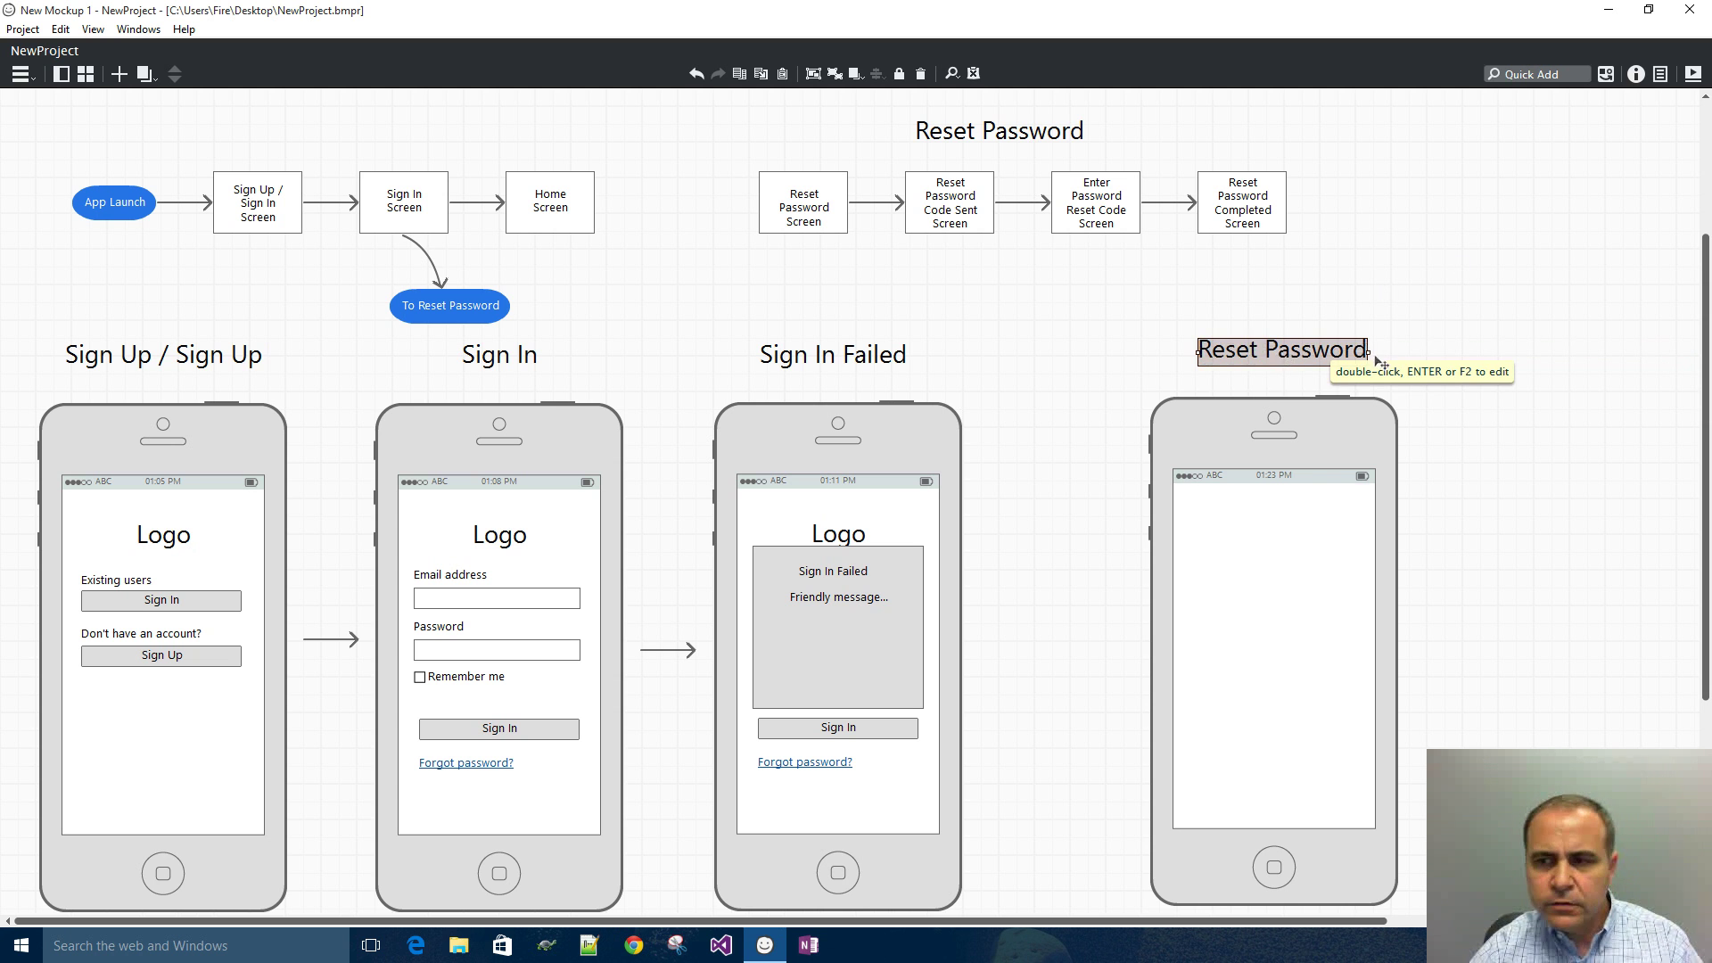
{"action": "left_click_drag", "start_coordinate": [1708, 348], "coordinate": [1708, 390]}
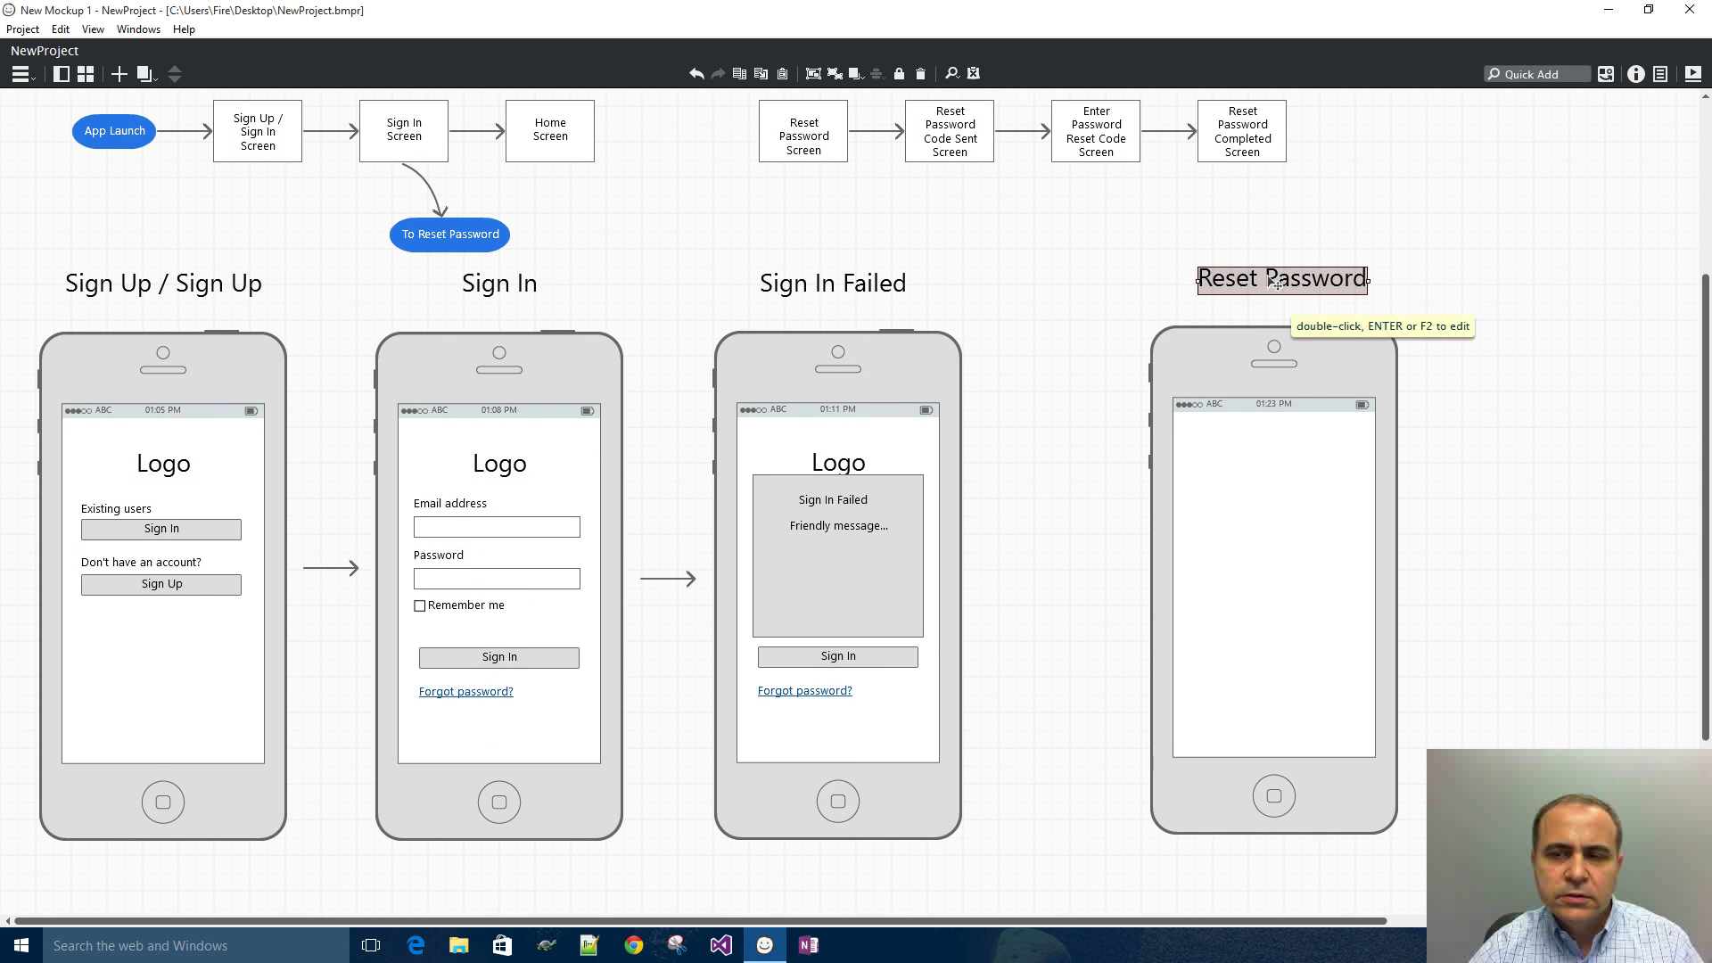
{"action": "left_click_drag", "start_coordinate": [1265, 282], "coordinate": [1257, 281]}
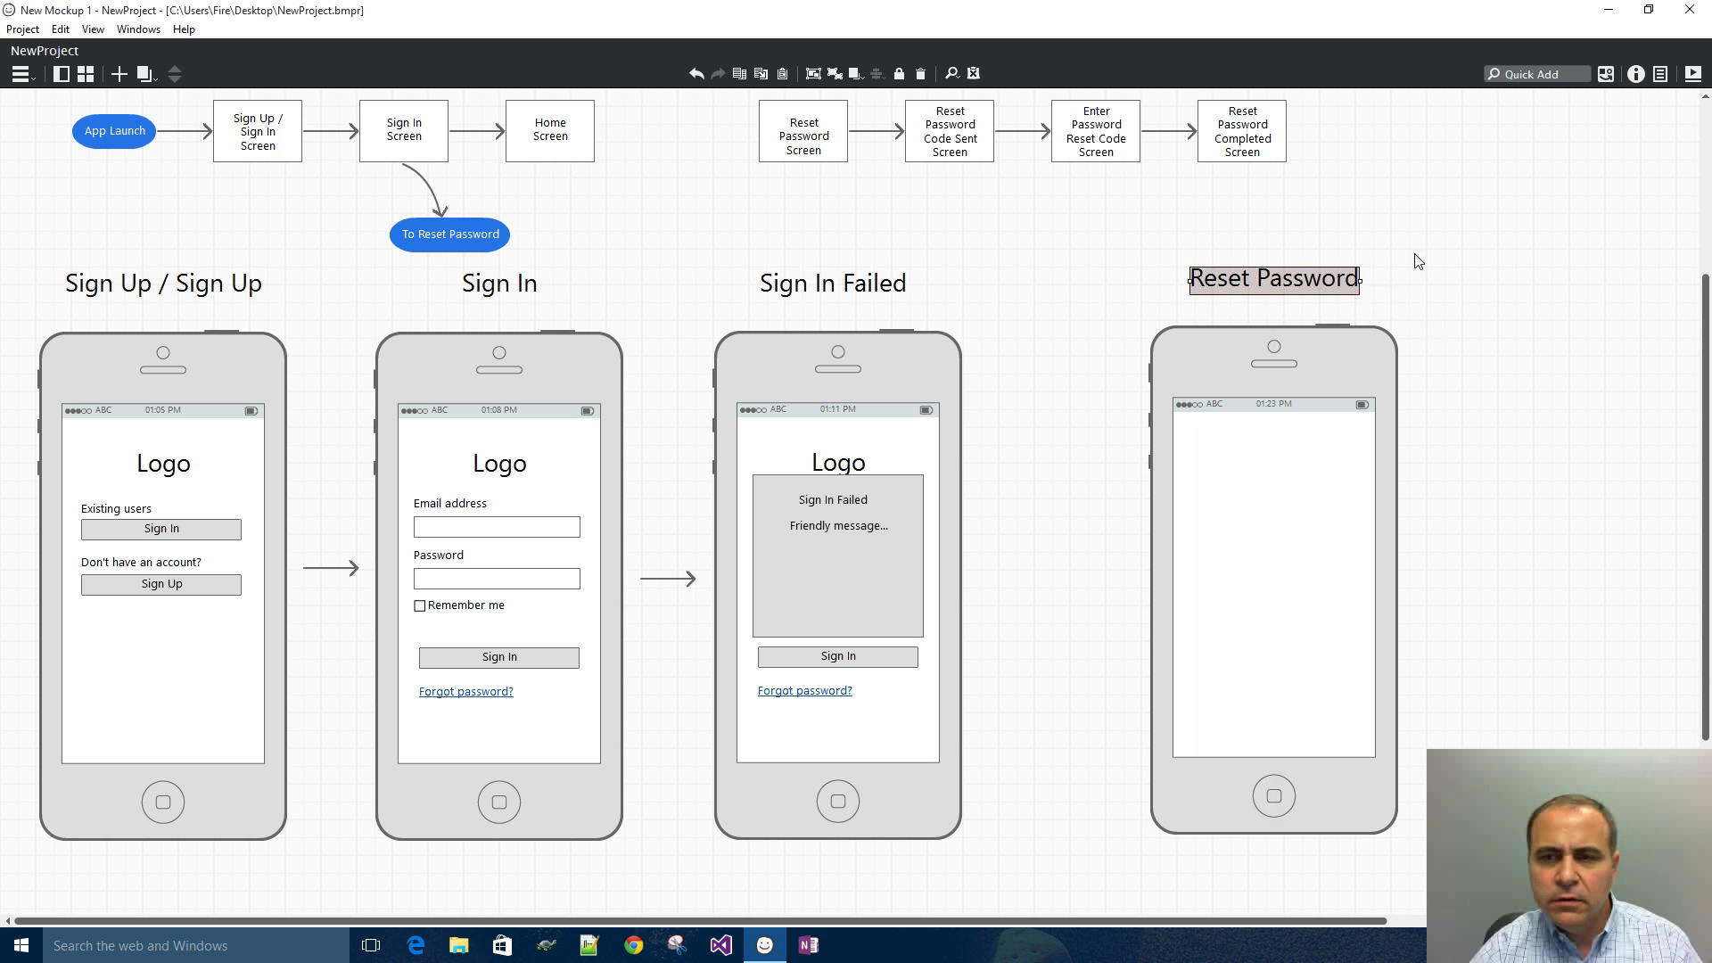
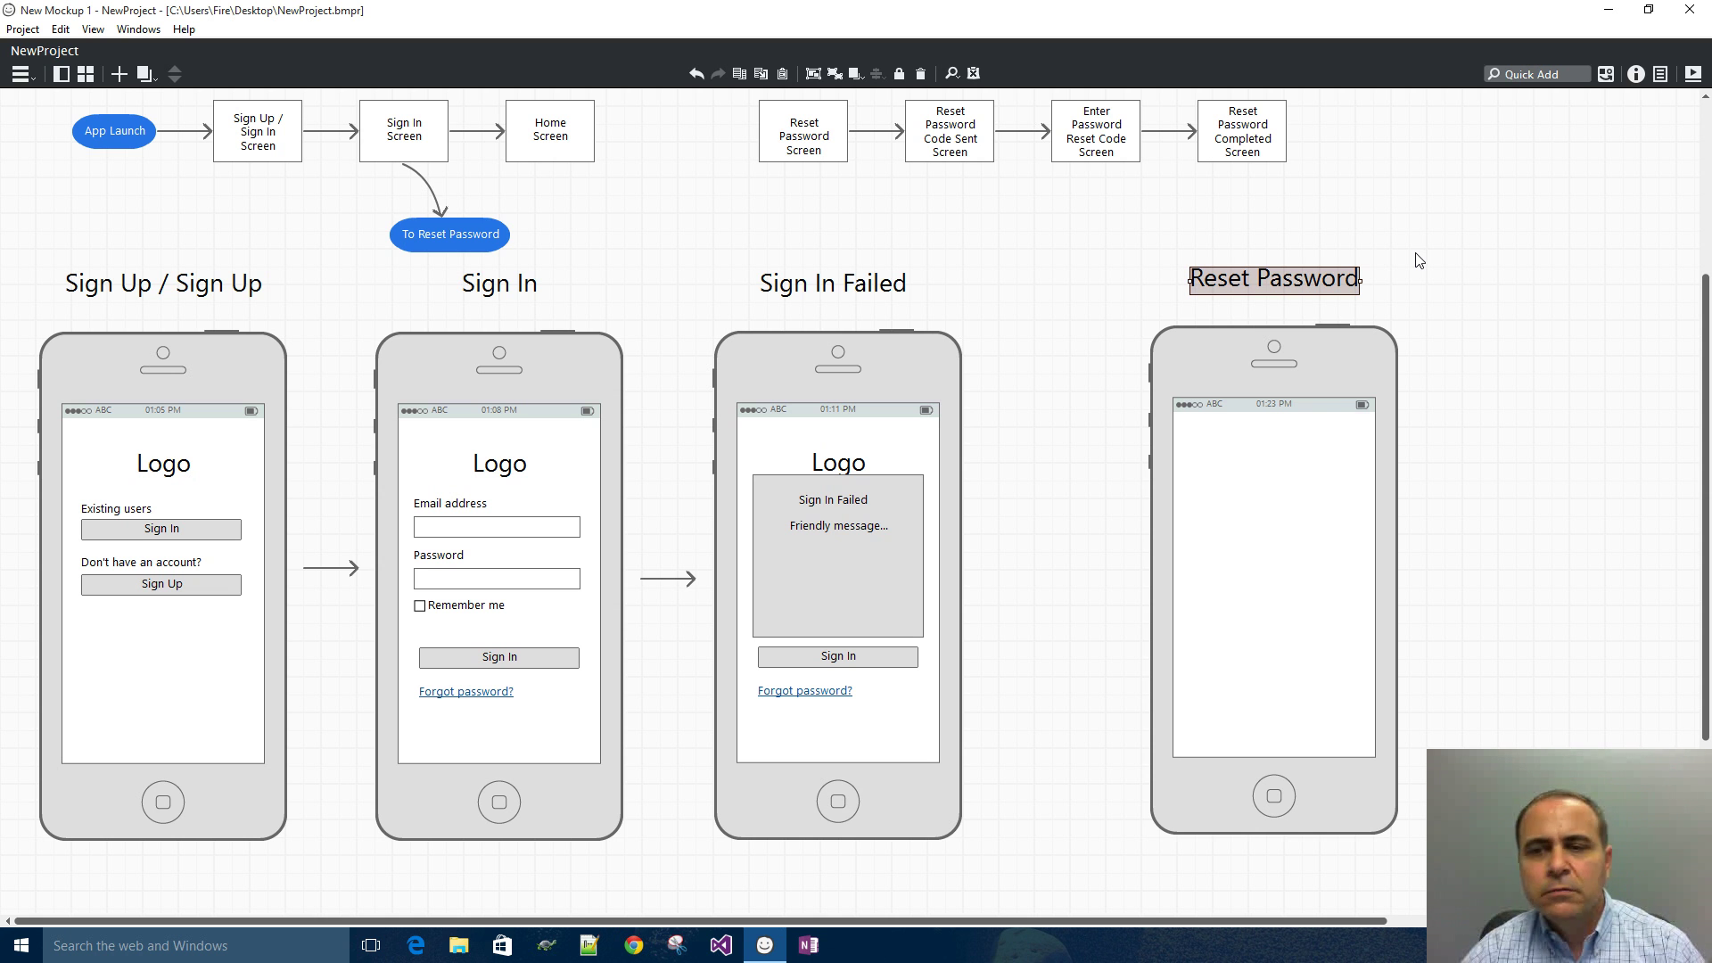
- Copy the Sign In screen's Email address label and field onto the Reset Password phone
{"action": "left_click", "coordinate": [1581, 325]}
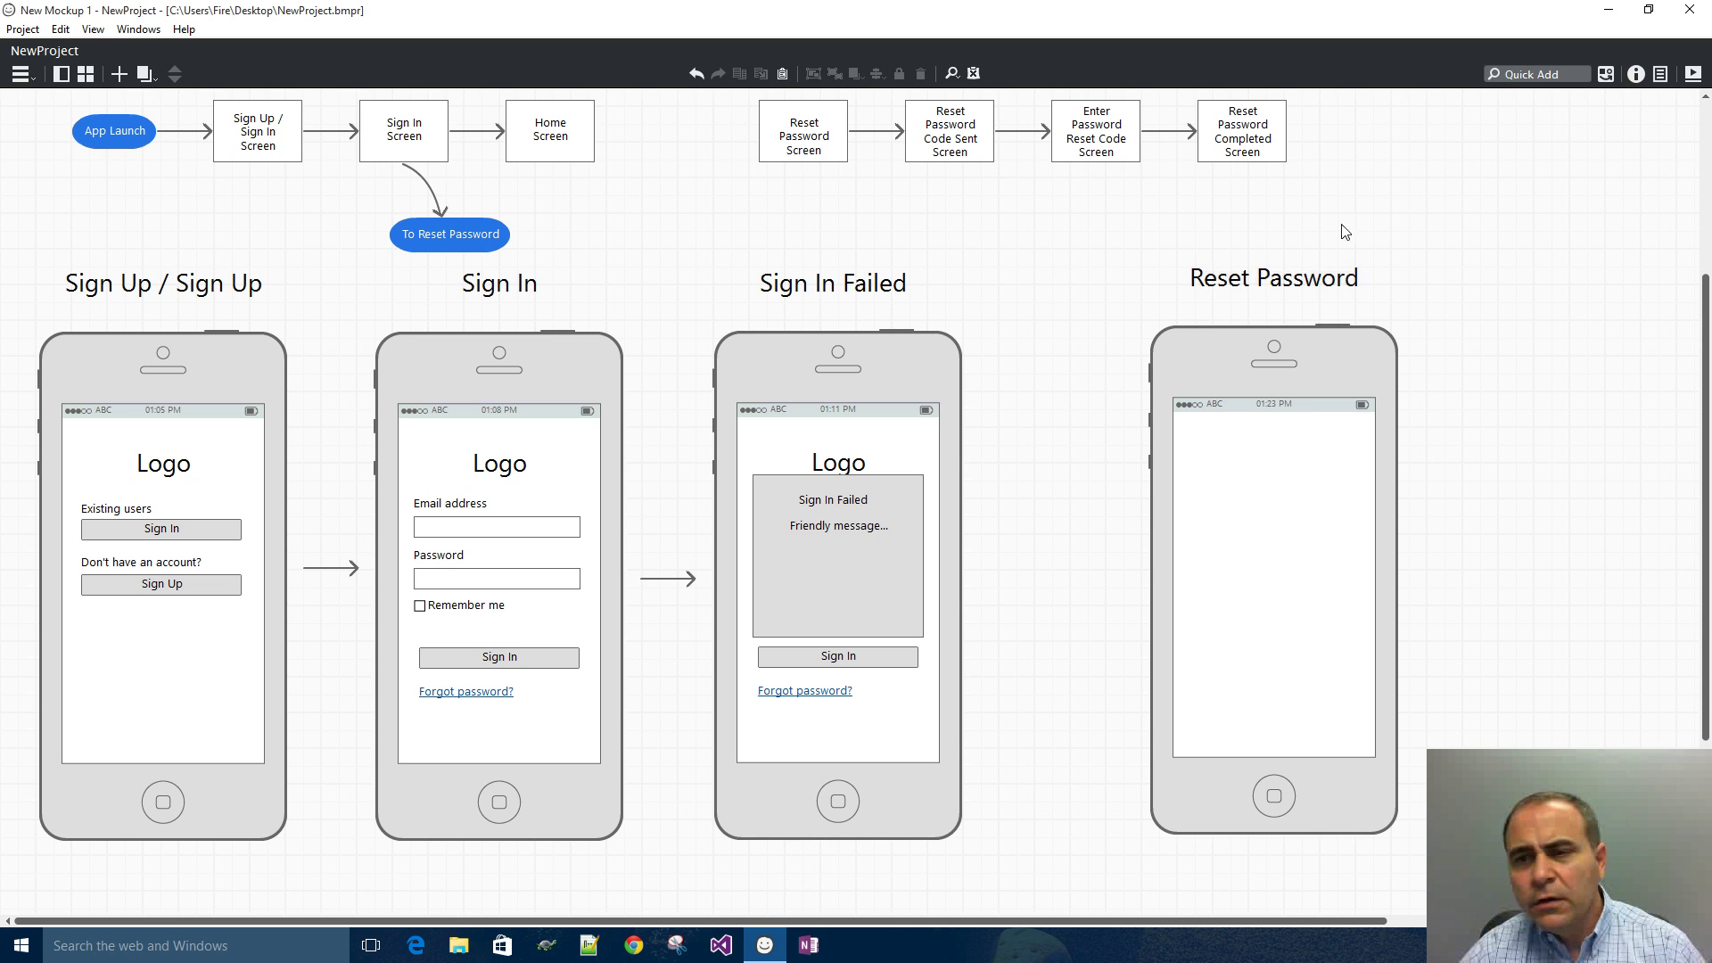
{"action": "left_click", "coordinate": [1327, 281]}
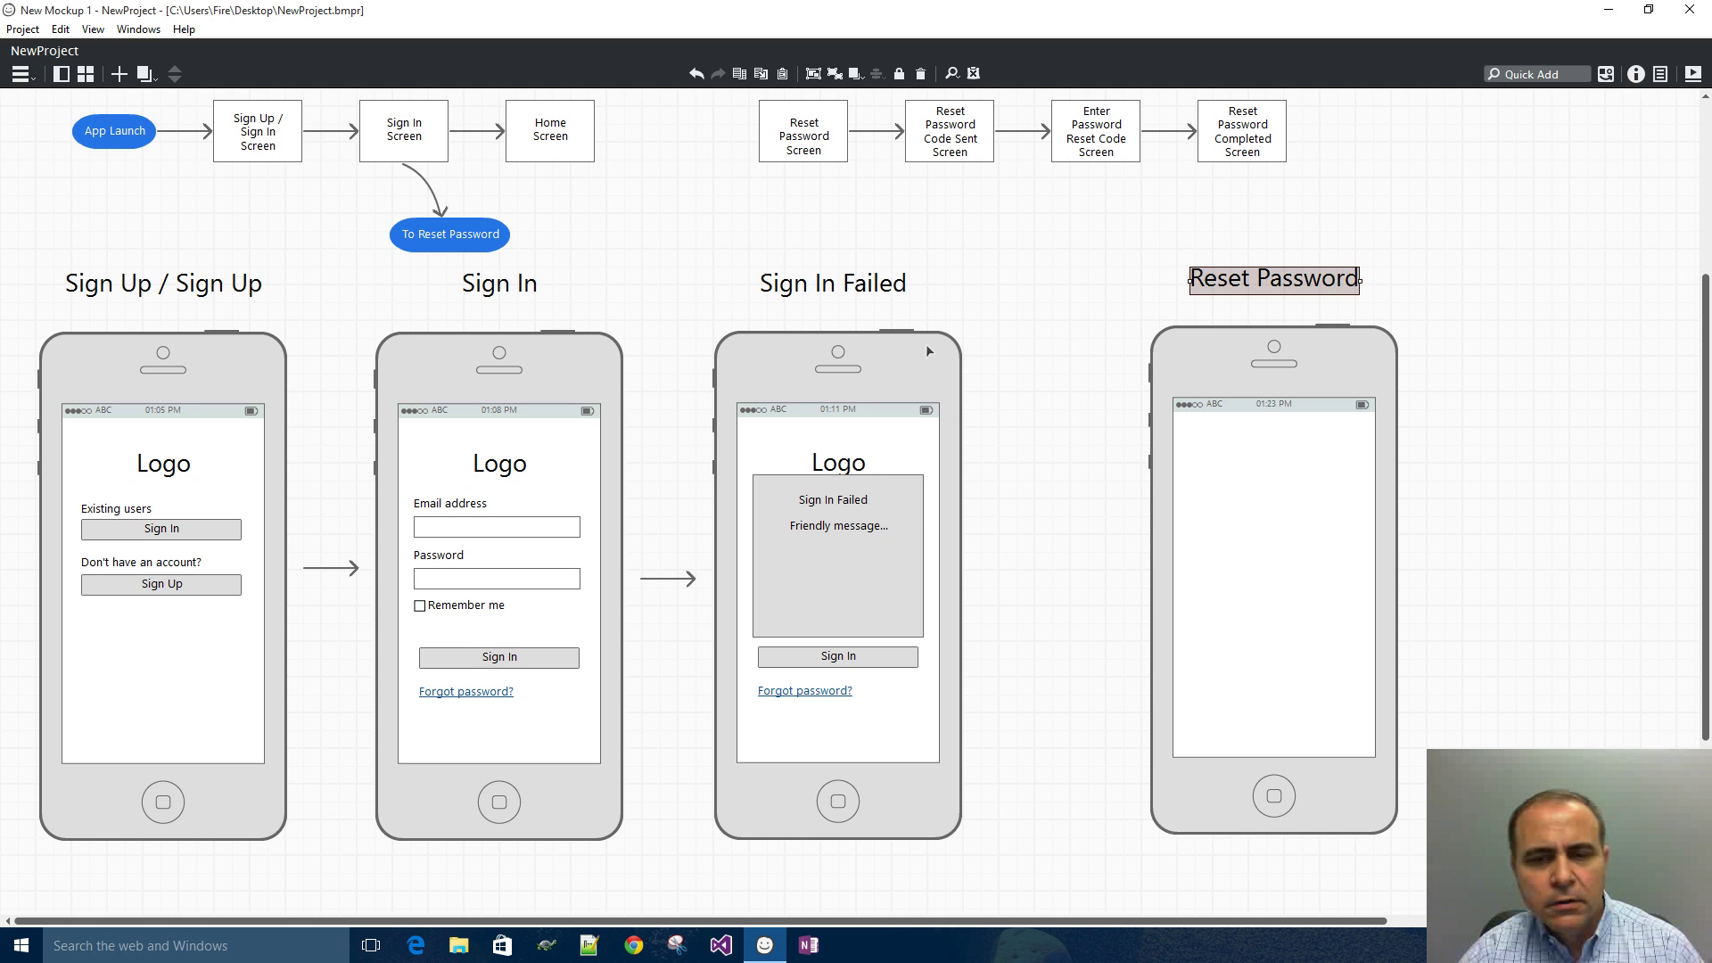
{"action": "left_click", "coordinate": [356, 491]}
{"action": "left_click_drag", "start_coordinate": [356, 491], "coordinate": [597, 554]}
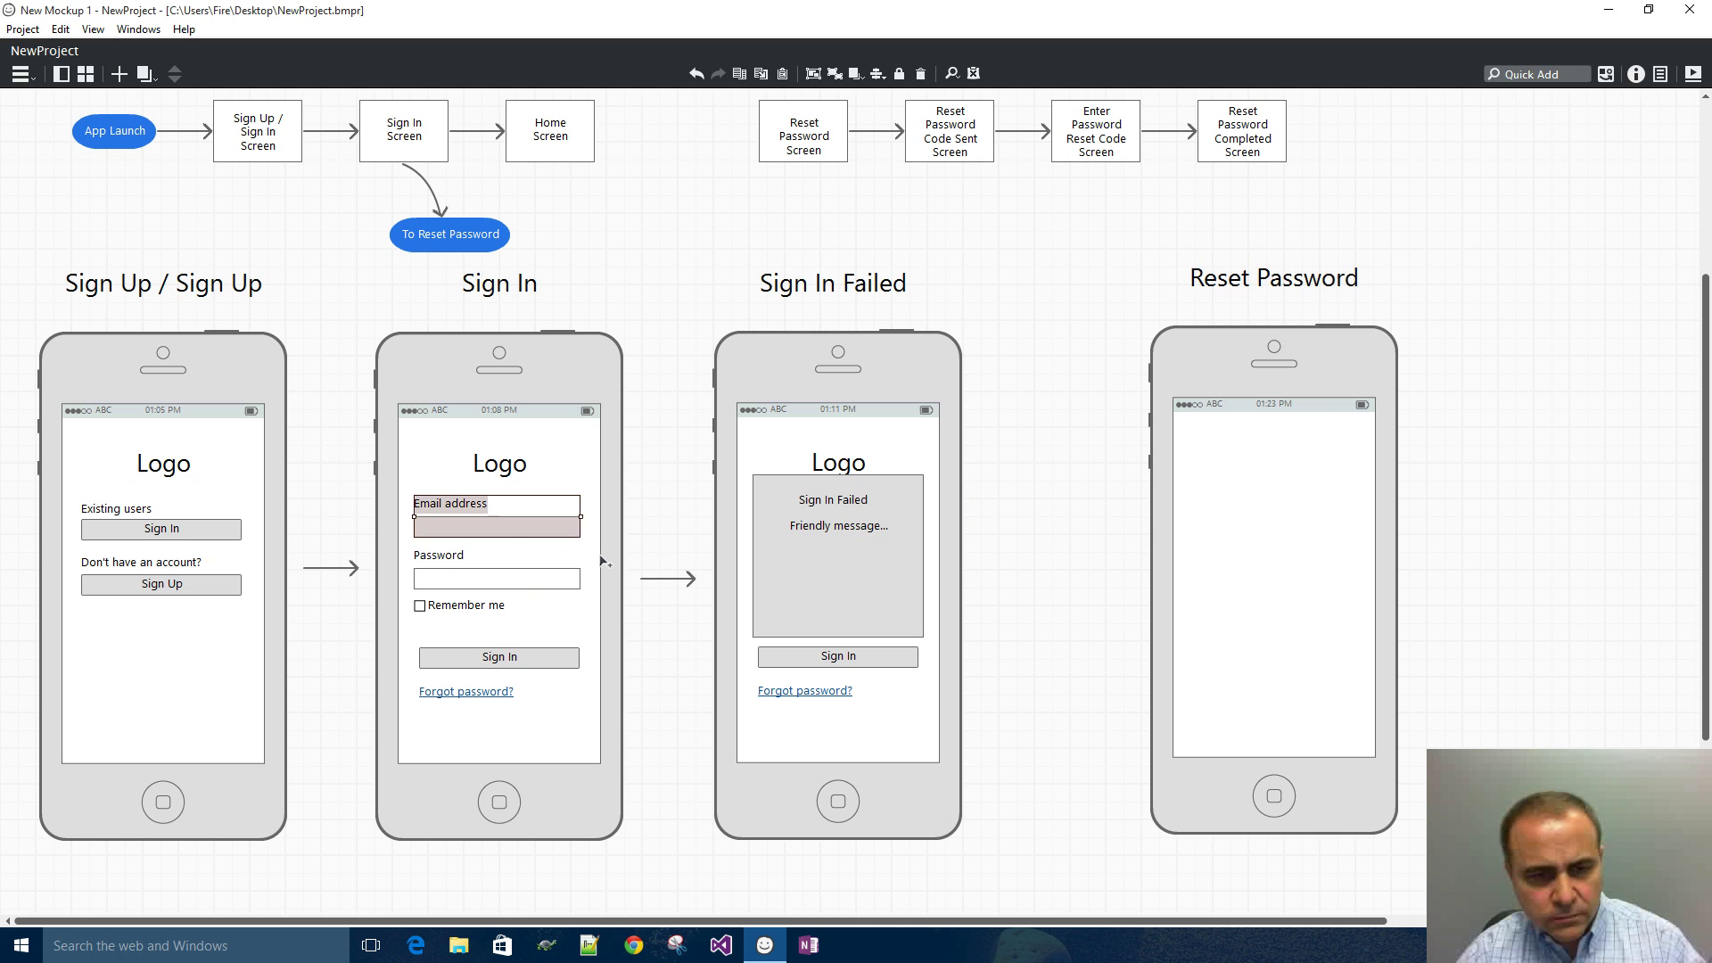
{"action": "key", "text": "ctrl+c"}
{"action": "key", "text": "ctrl+v"}
{"action": "left_click_drag", "start_coordinate": [543, 534], "coordinate": [1310, 501]}
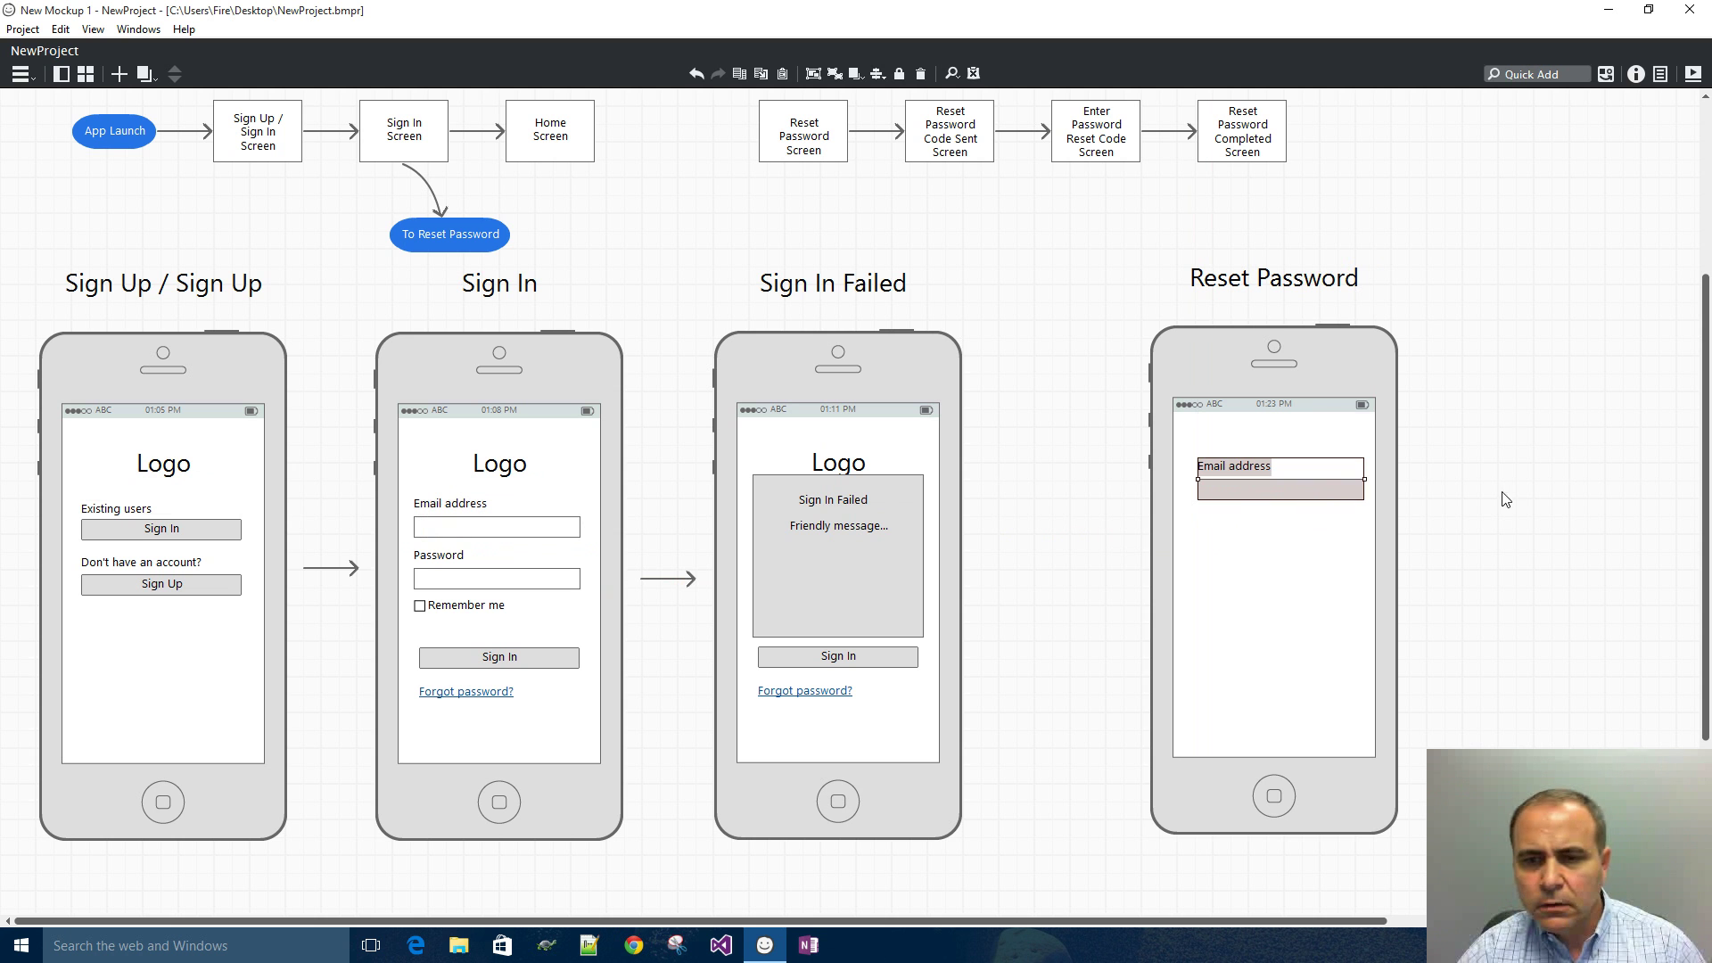
- Nudge the copied email label and field left and down into alignment
{"action": "left_click", "coordinate": [1405, 491]}
{"action": "left_click_drag", "start_coordinate": [1135, 439], "coordinate": [1464, 540]}
{"action": "key", "text": "Left"}
{"action": "key", "text": "Left"}
{"action": "key", "text": "Left"}
{"action": "key", "text": "Left"}
{"action": "key", "text": "Left"}
{"action": "key", "text": "Down"}
{"action": "key", "text": "Down"}
{"action": "key", "text": "Down"}
{"action": "key", "text": "Down"}
{"action": "key", "text": "Down"}
{"action": "key", "text": "Down"}
{"action": "key", "text": "Down"}
{"action": "key", "text": "Down"}
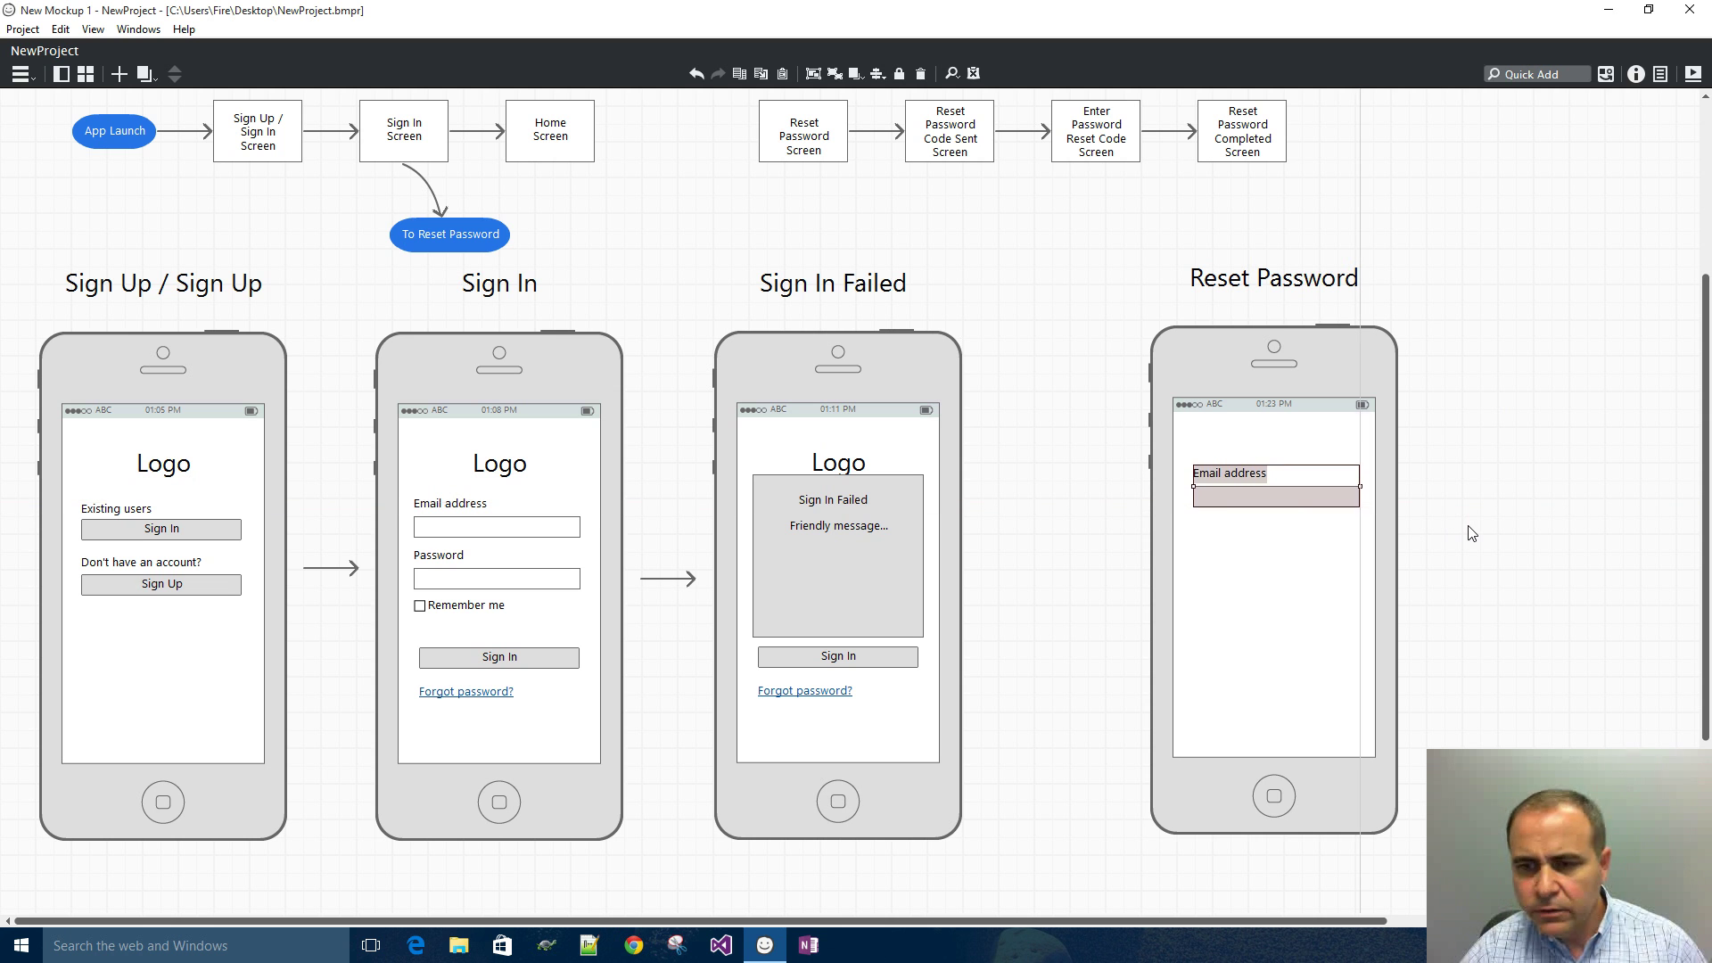
{"action": "left_click", "coordinate": [1485, 448]}
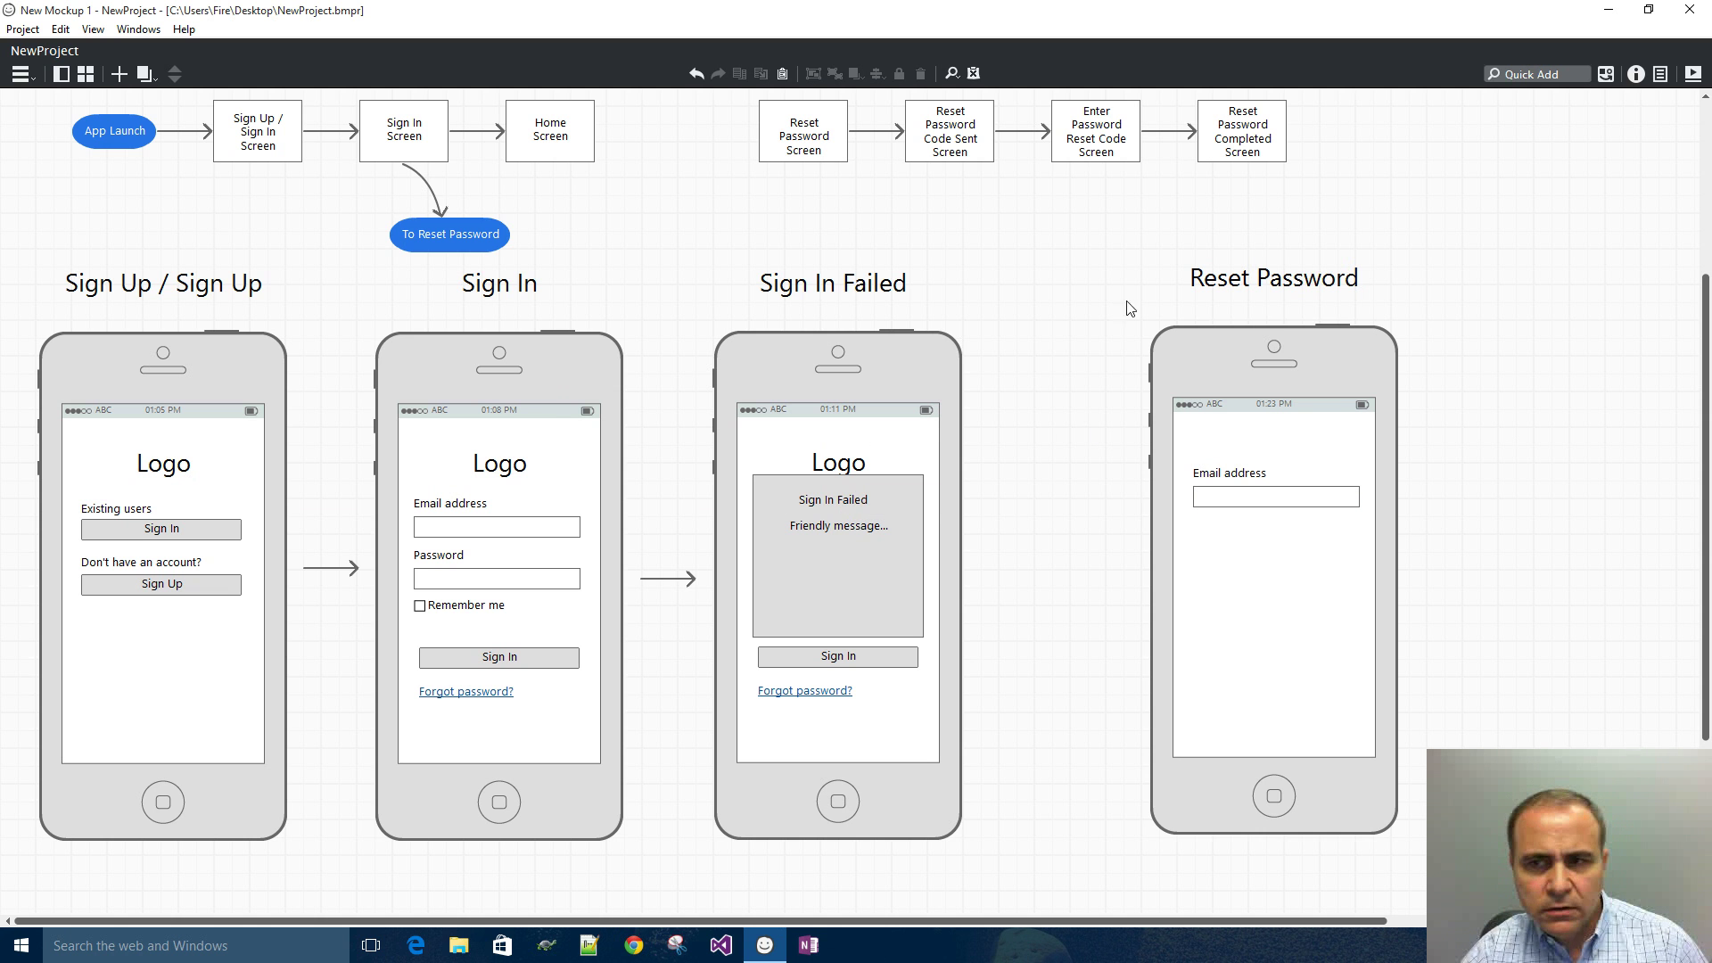
{"action": "left_click", "coordinate": [1521, 70]}
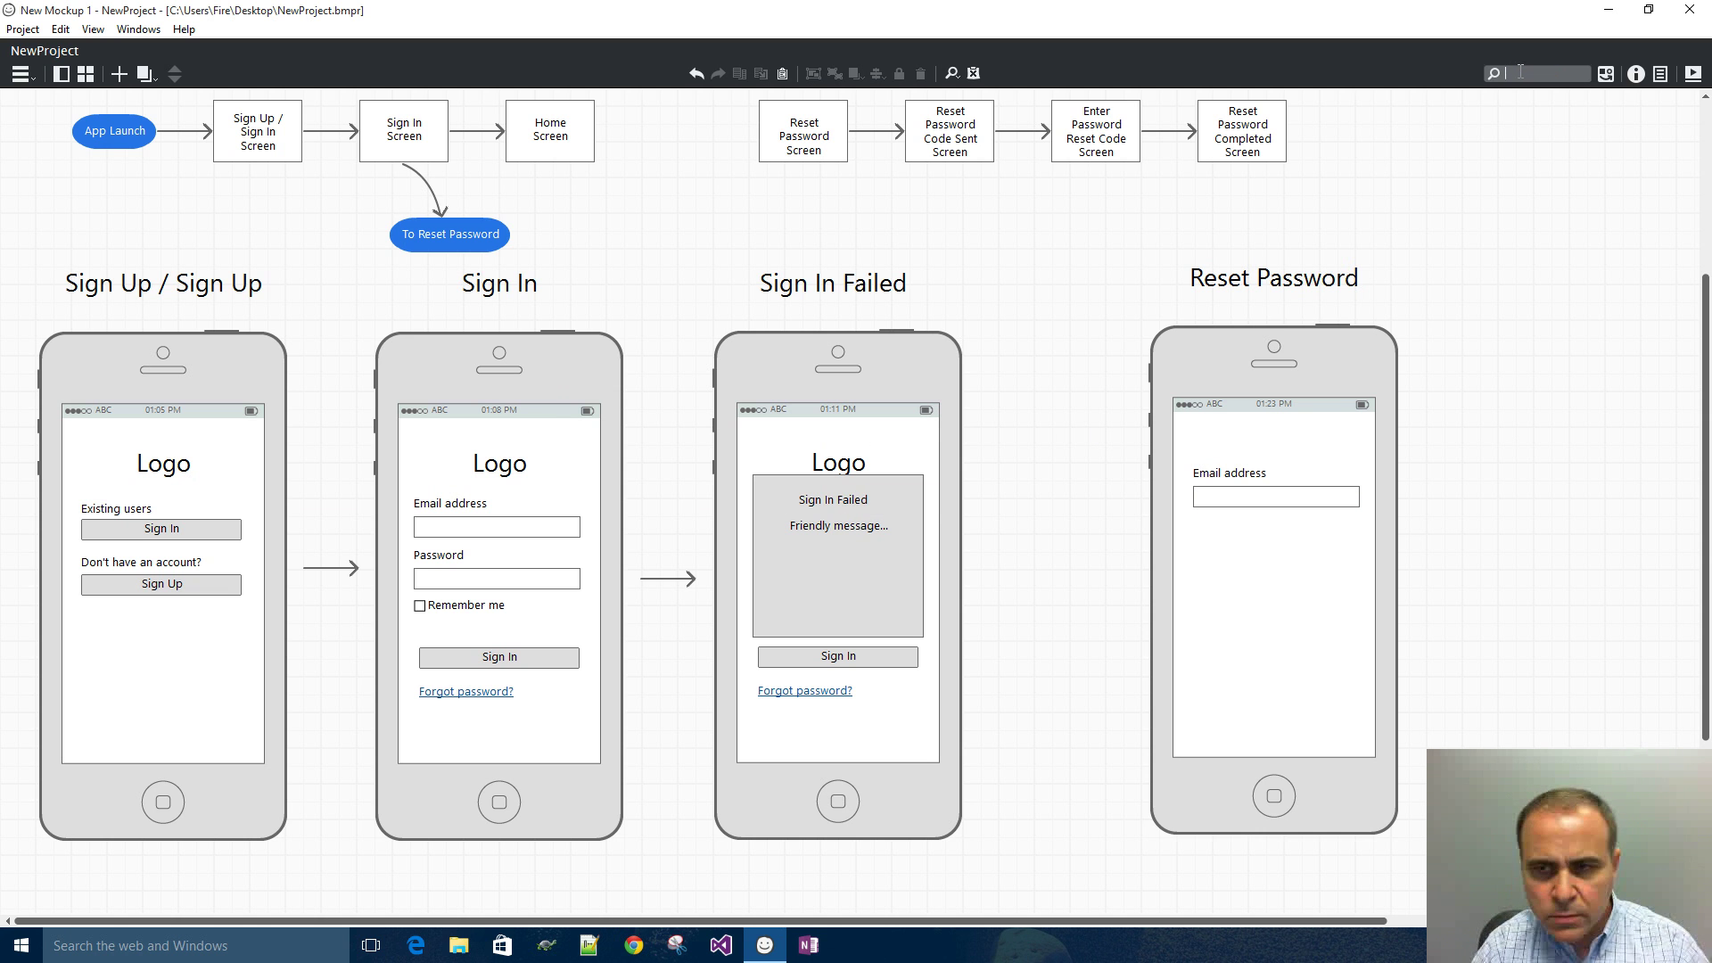
- Add a rectangle, shape it into a header bar and fill it gray
{"action": "type", "text": "re"}
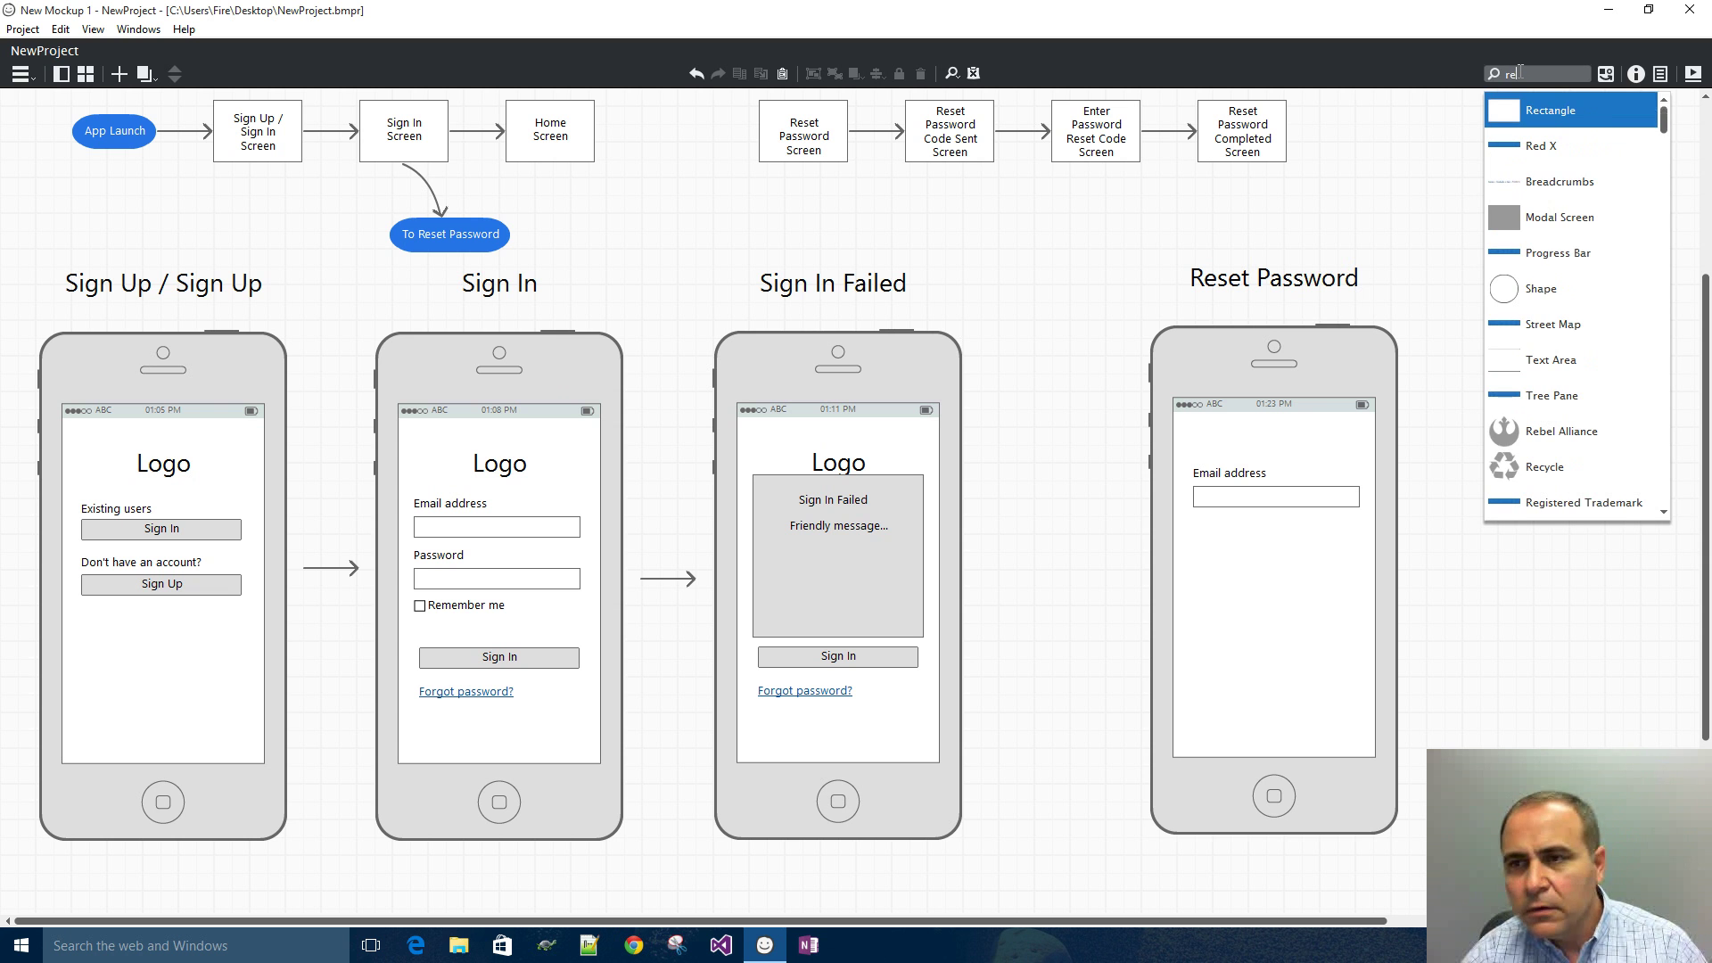
{"action": "left_click", "coordinate": [1561, 109]}
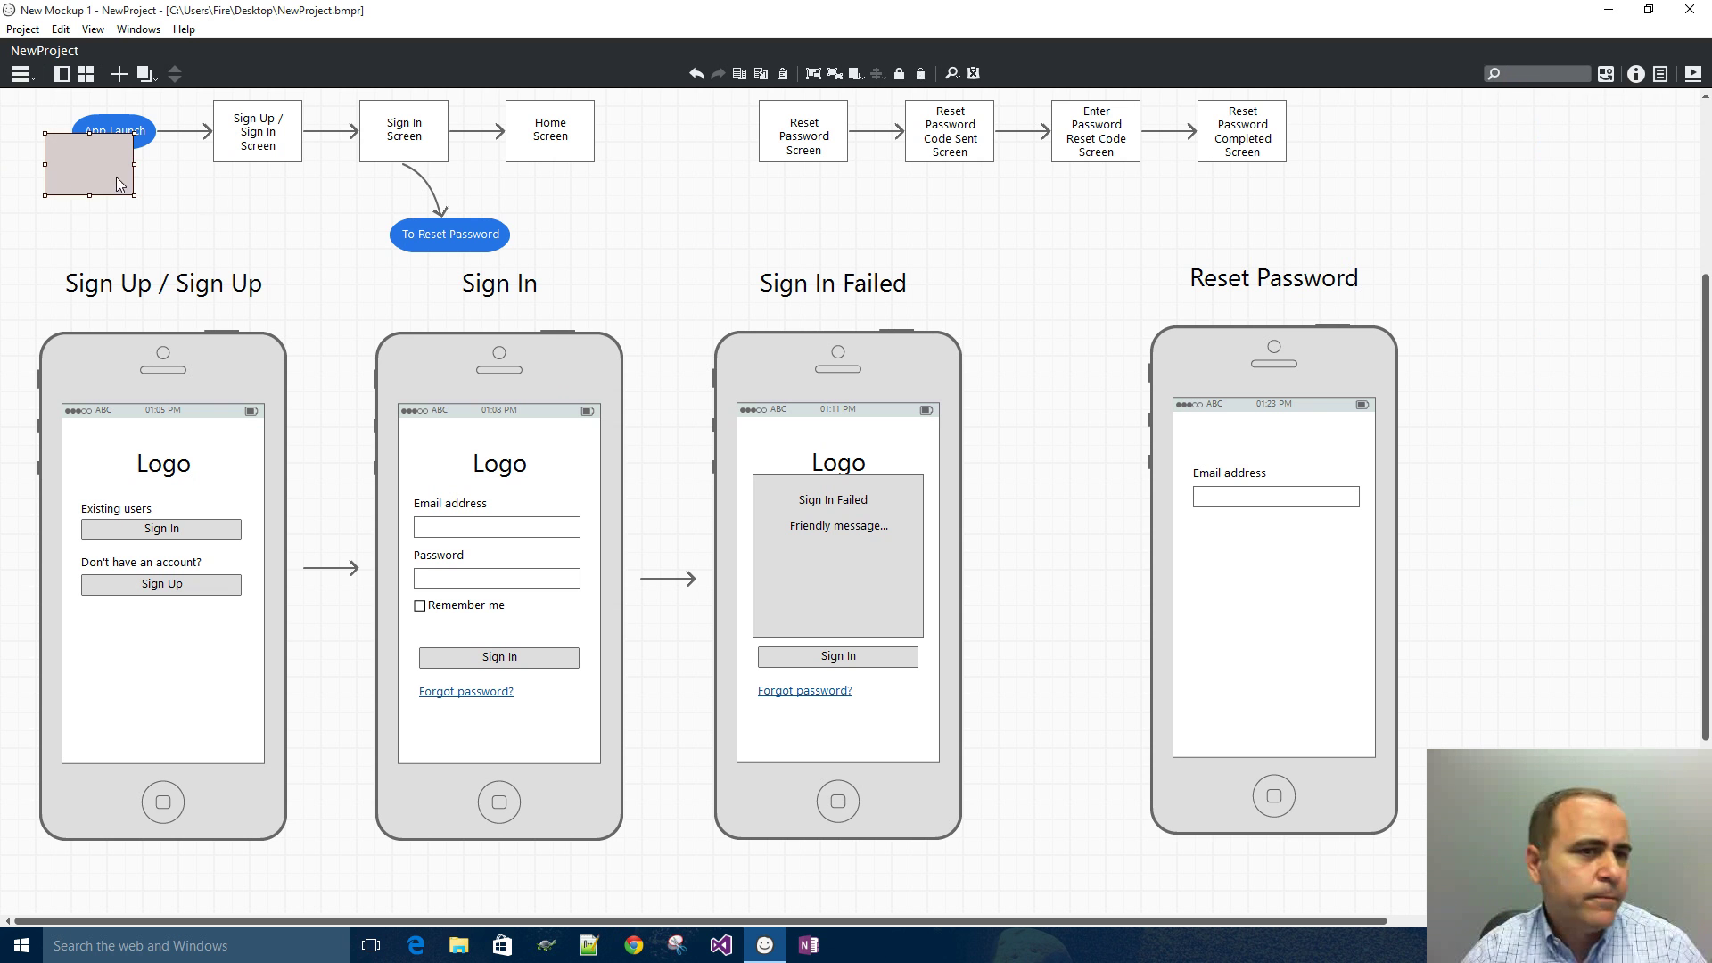
{"action": "left_click_drag", "start_coordinate": [90, 195], "coordinate": [1336, 411]}
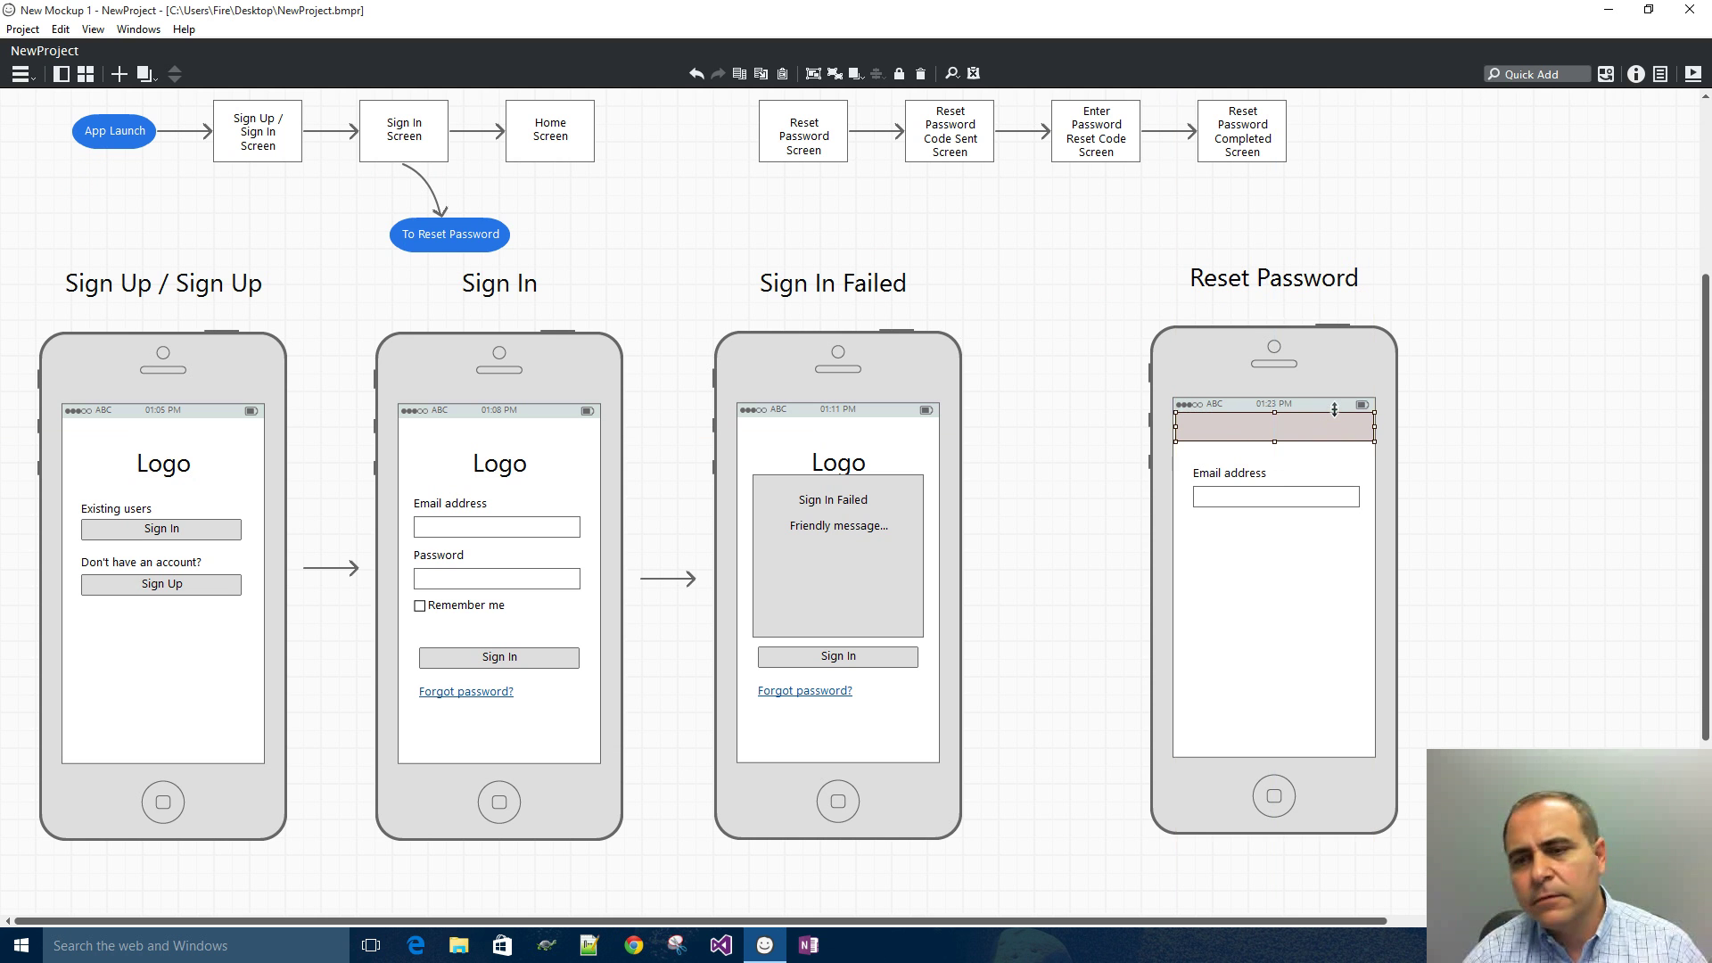
{"action": "right_click", "coordinate": [1279, 426]}
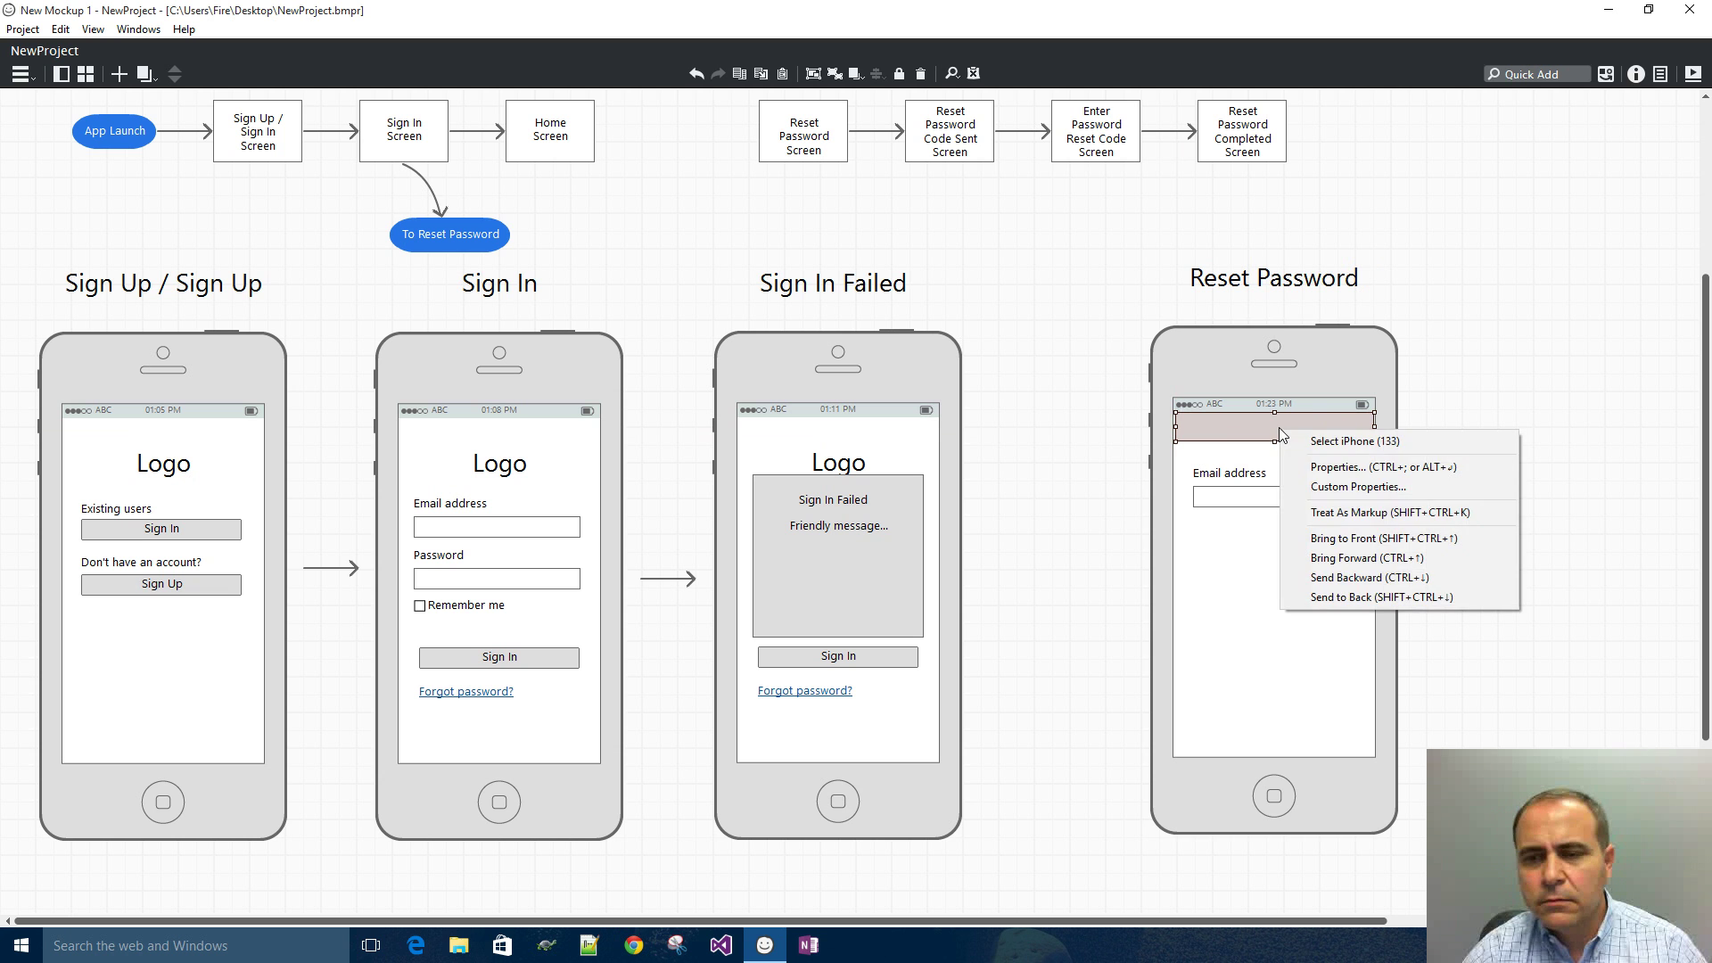
{"action": "left_click", "coordinate": [1358, 468]}
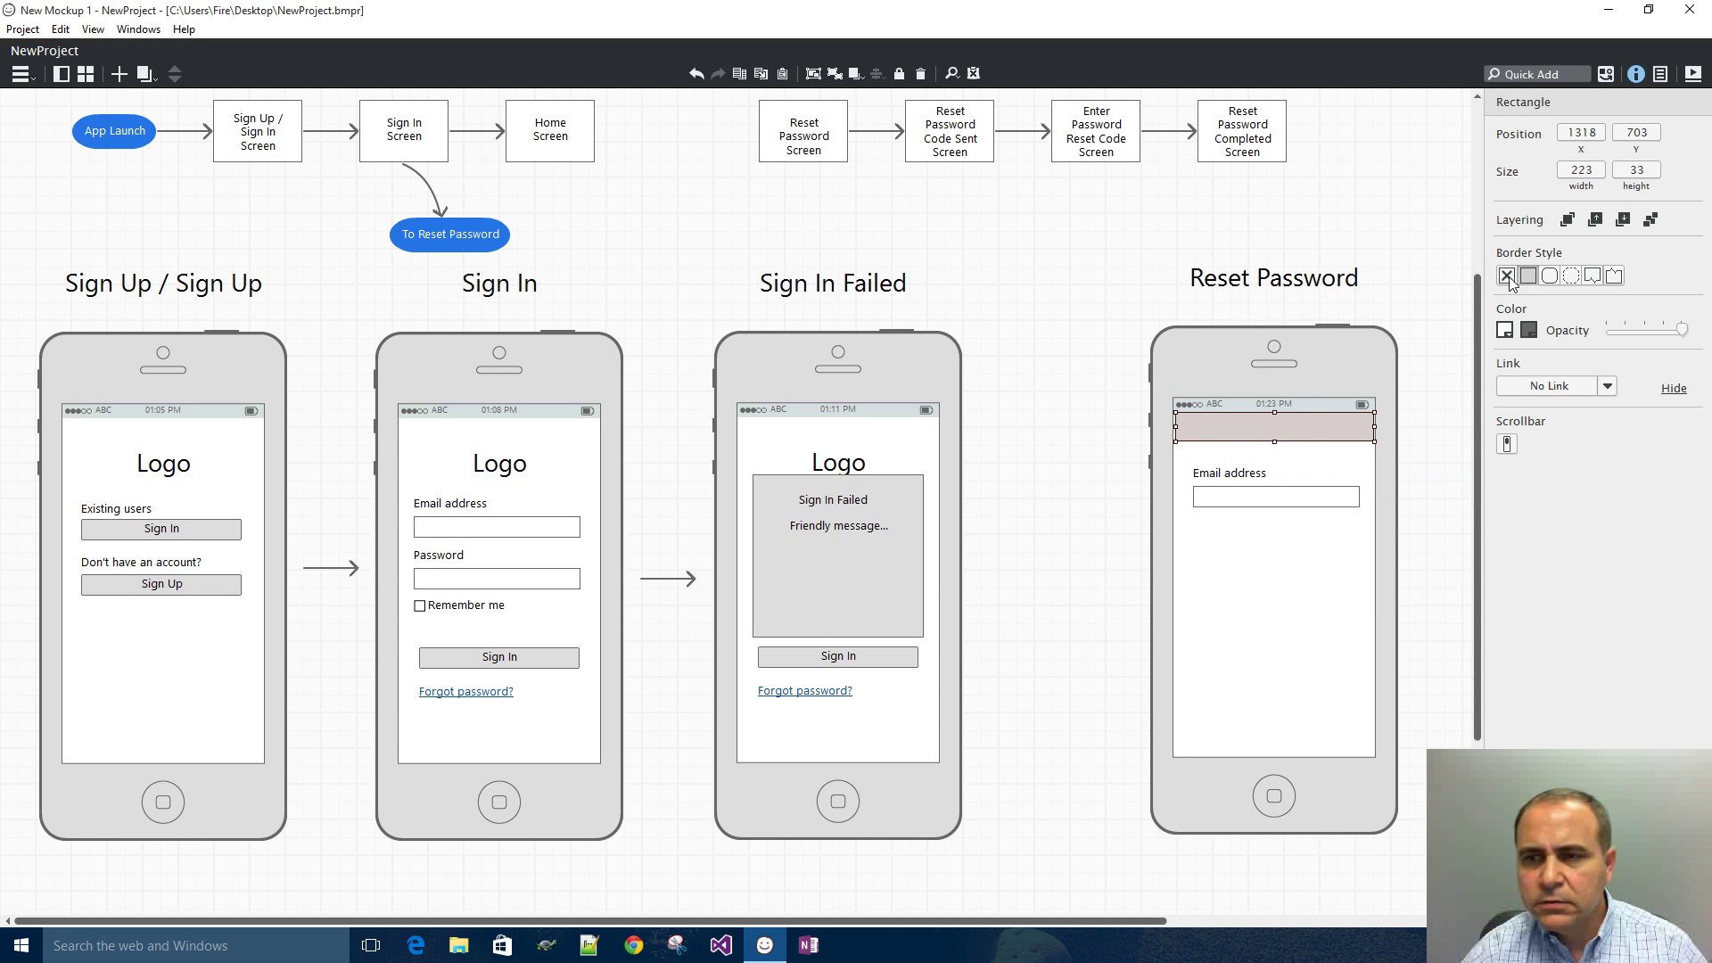
{"action": "left_click", "coordinate": [1506, 330]}
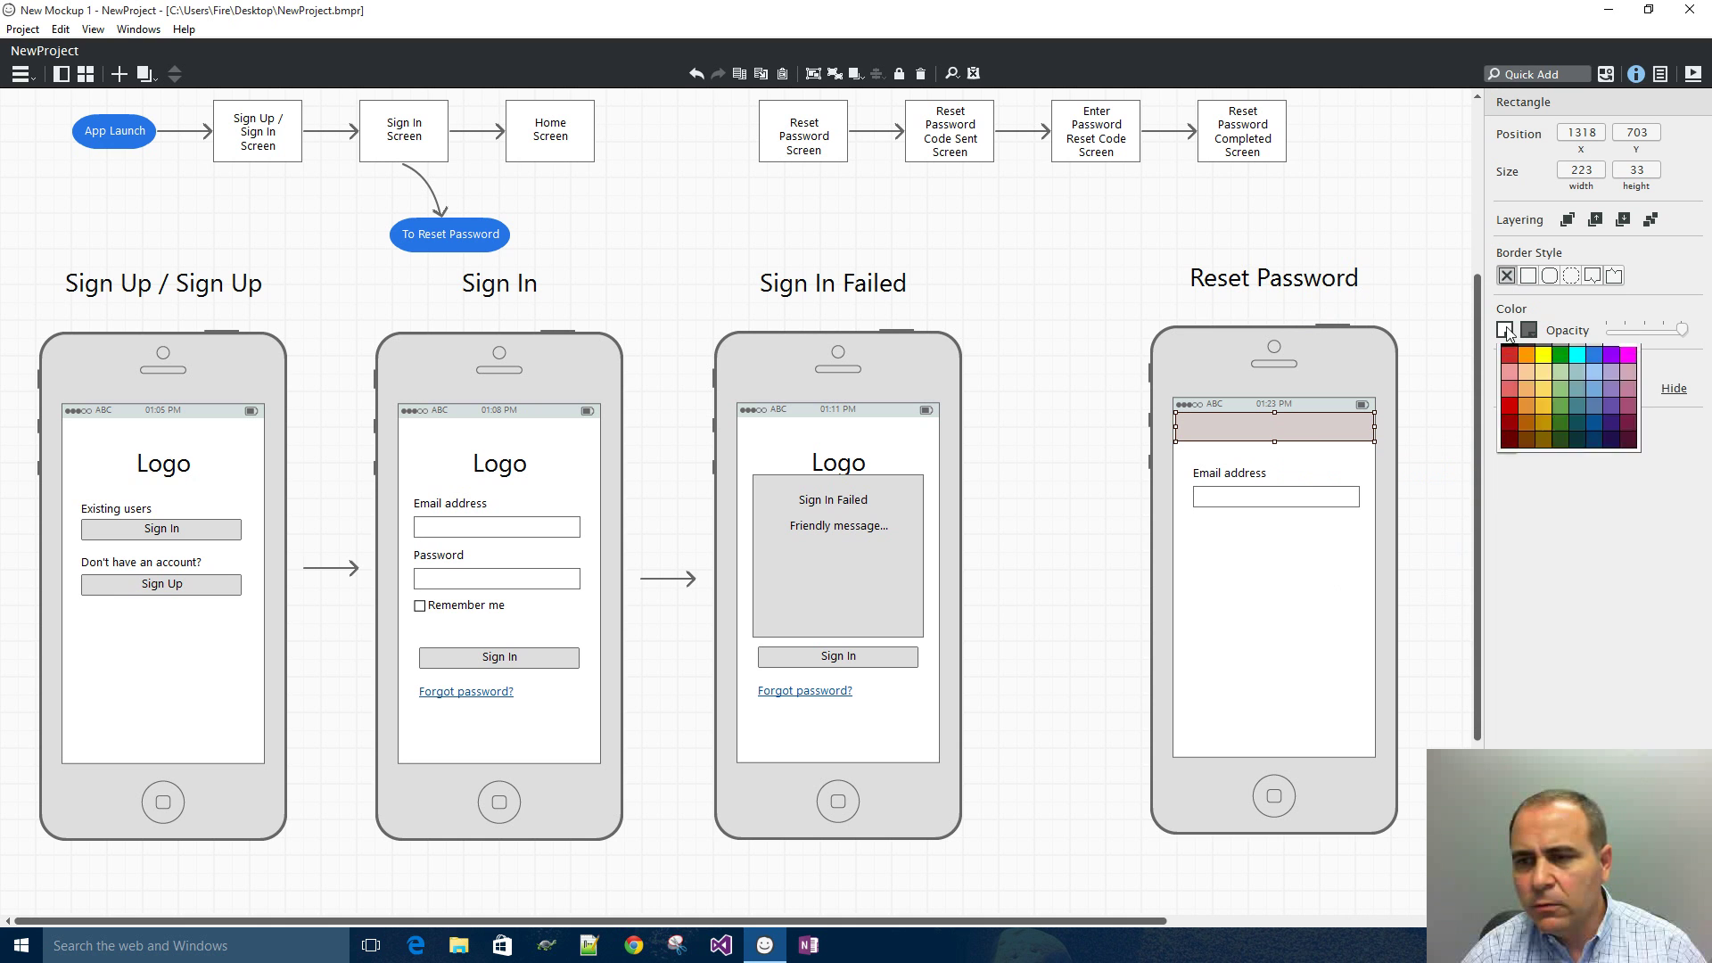
{"action": "left_click", "coordinate": [1577, 378]}
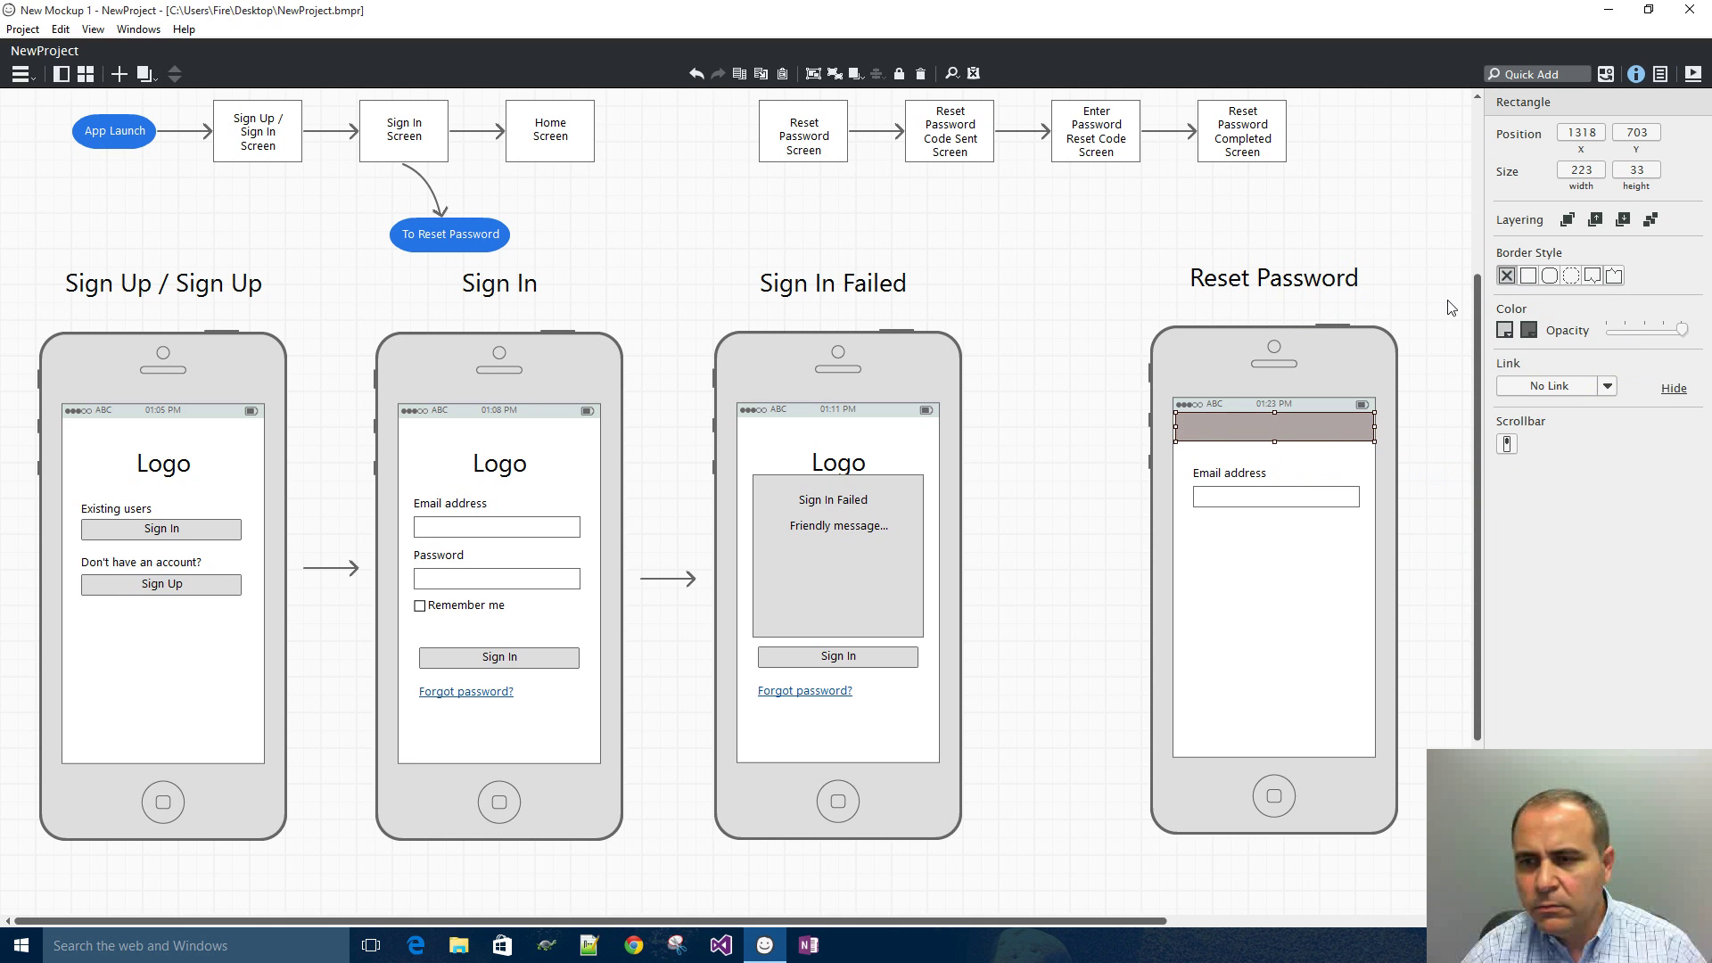
{"action": "left_click", "coordinate": [1402, 253]}
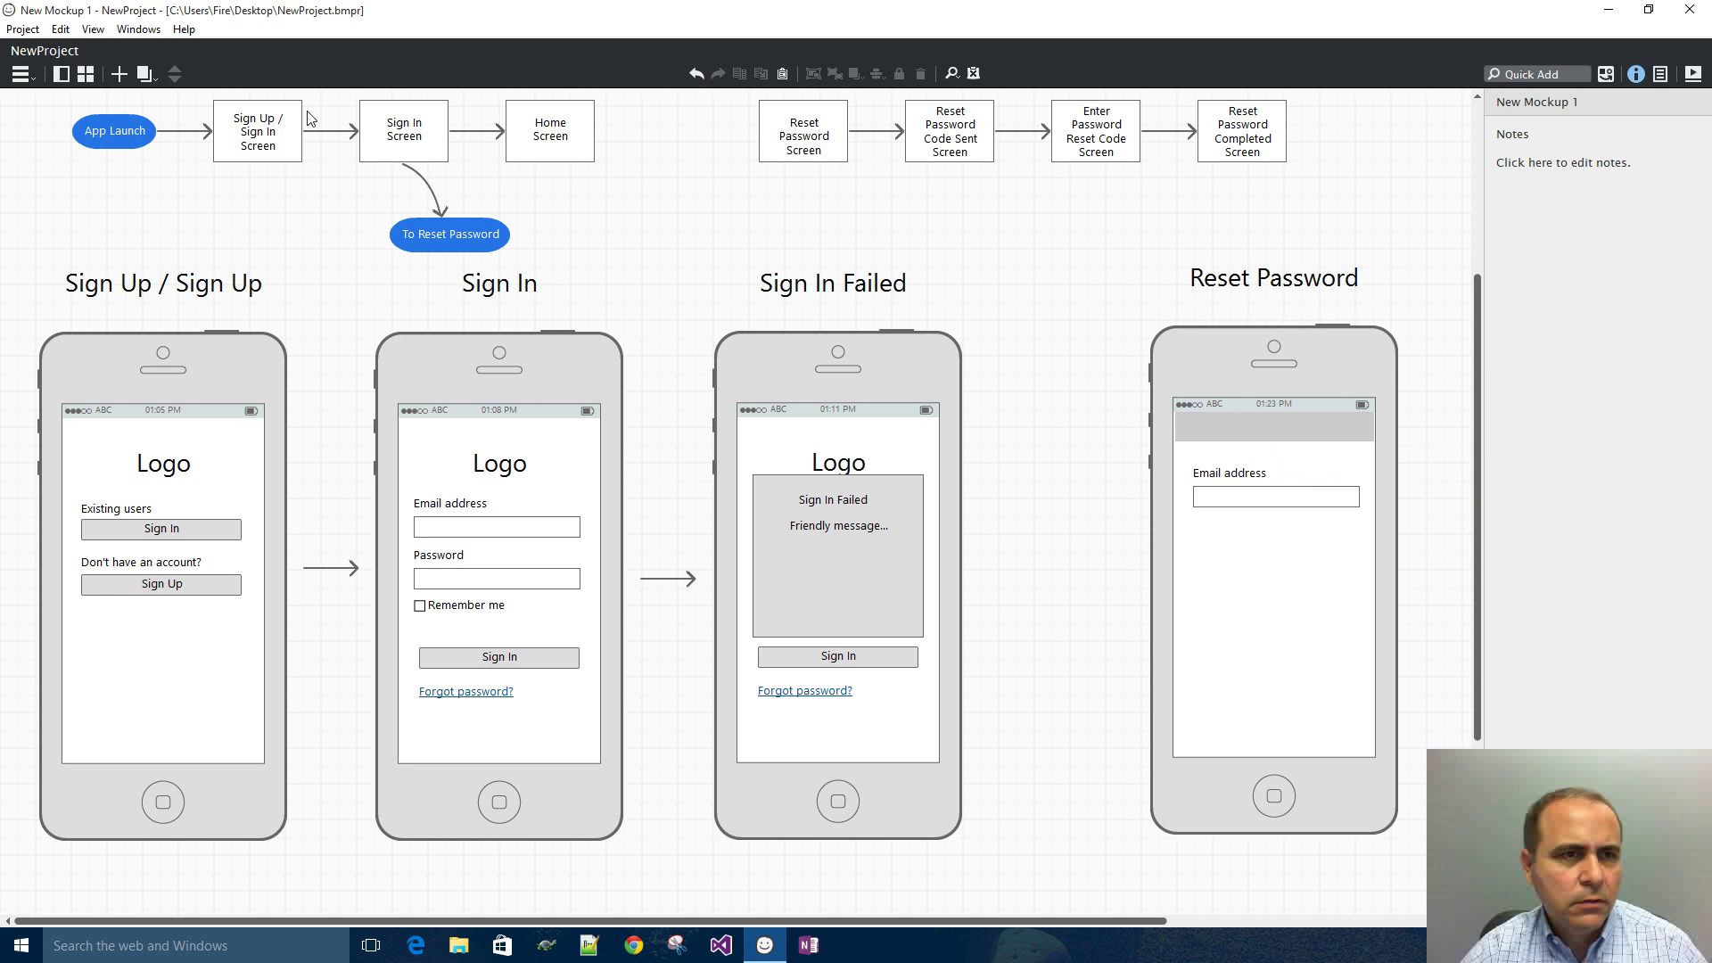
- Hide the properties panel and place a 'Reset Password' label in the header bar
{"action": "left_click", "coordinate": [96, 32]}
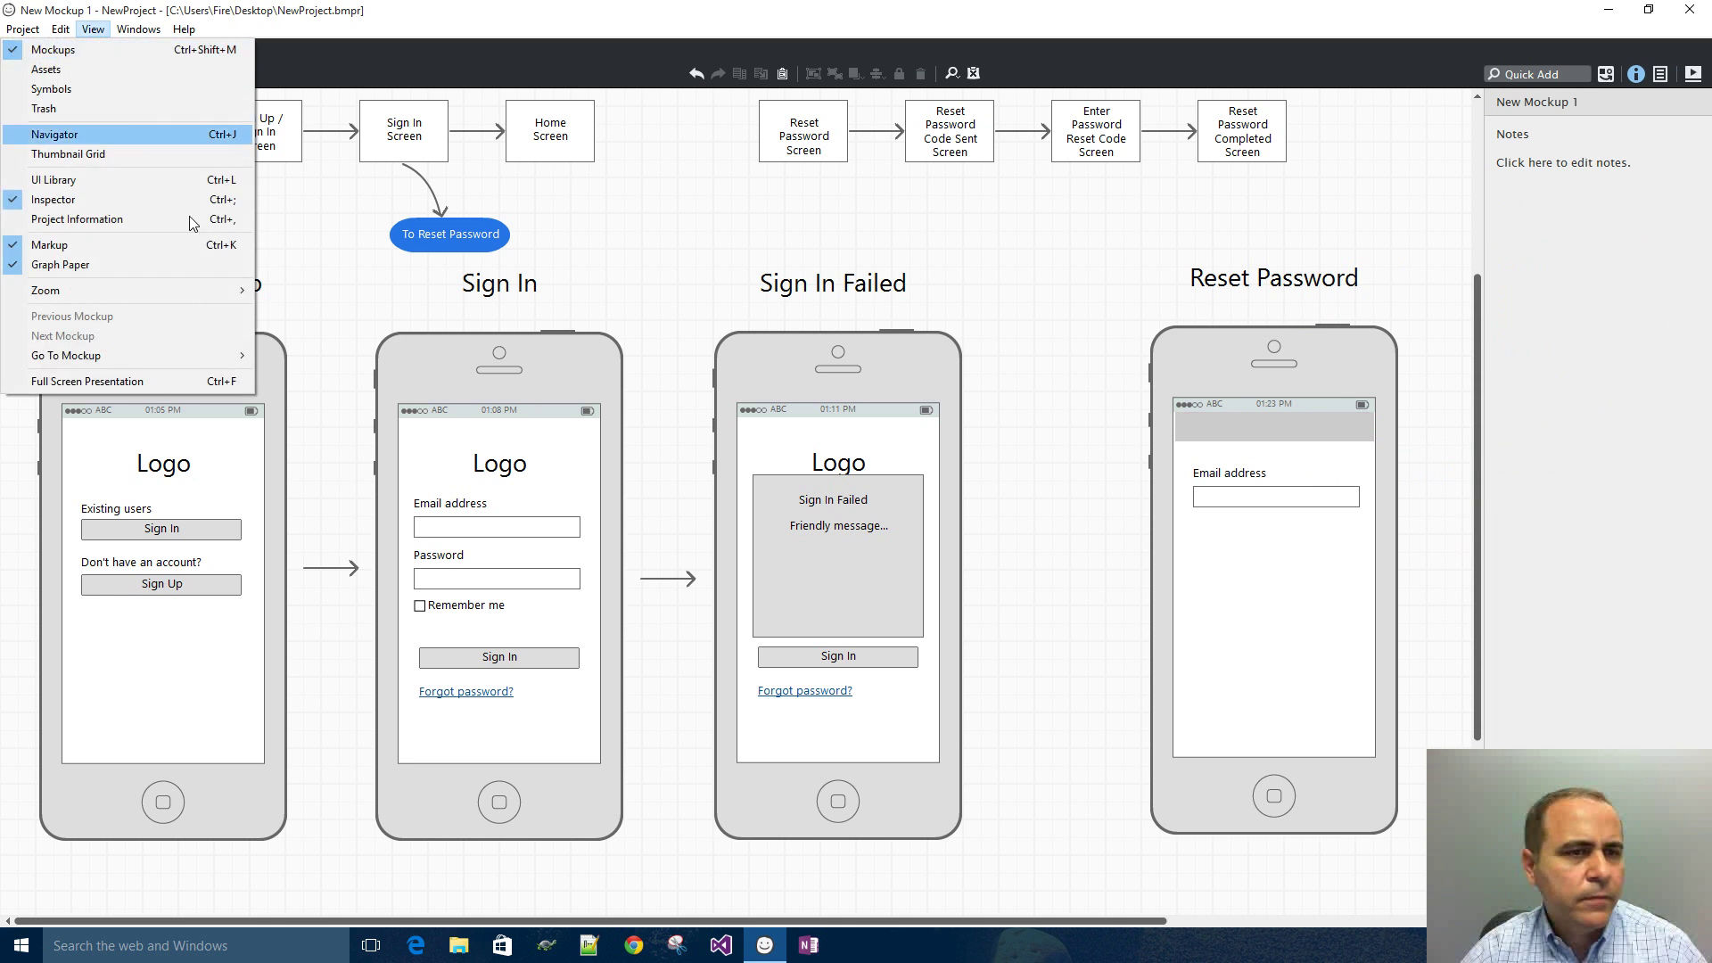
{"action": "left_click", "coordinate": [56, 205]}
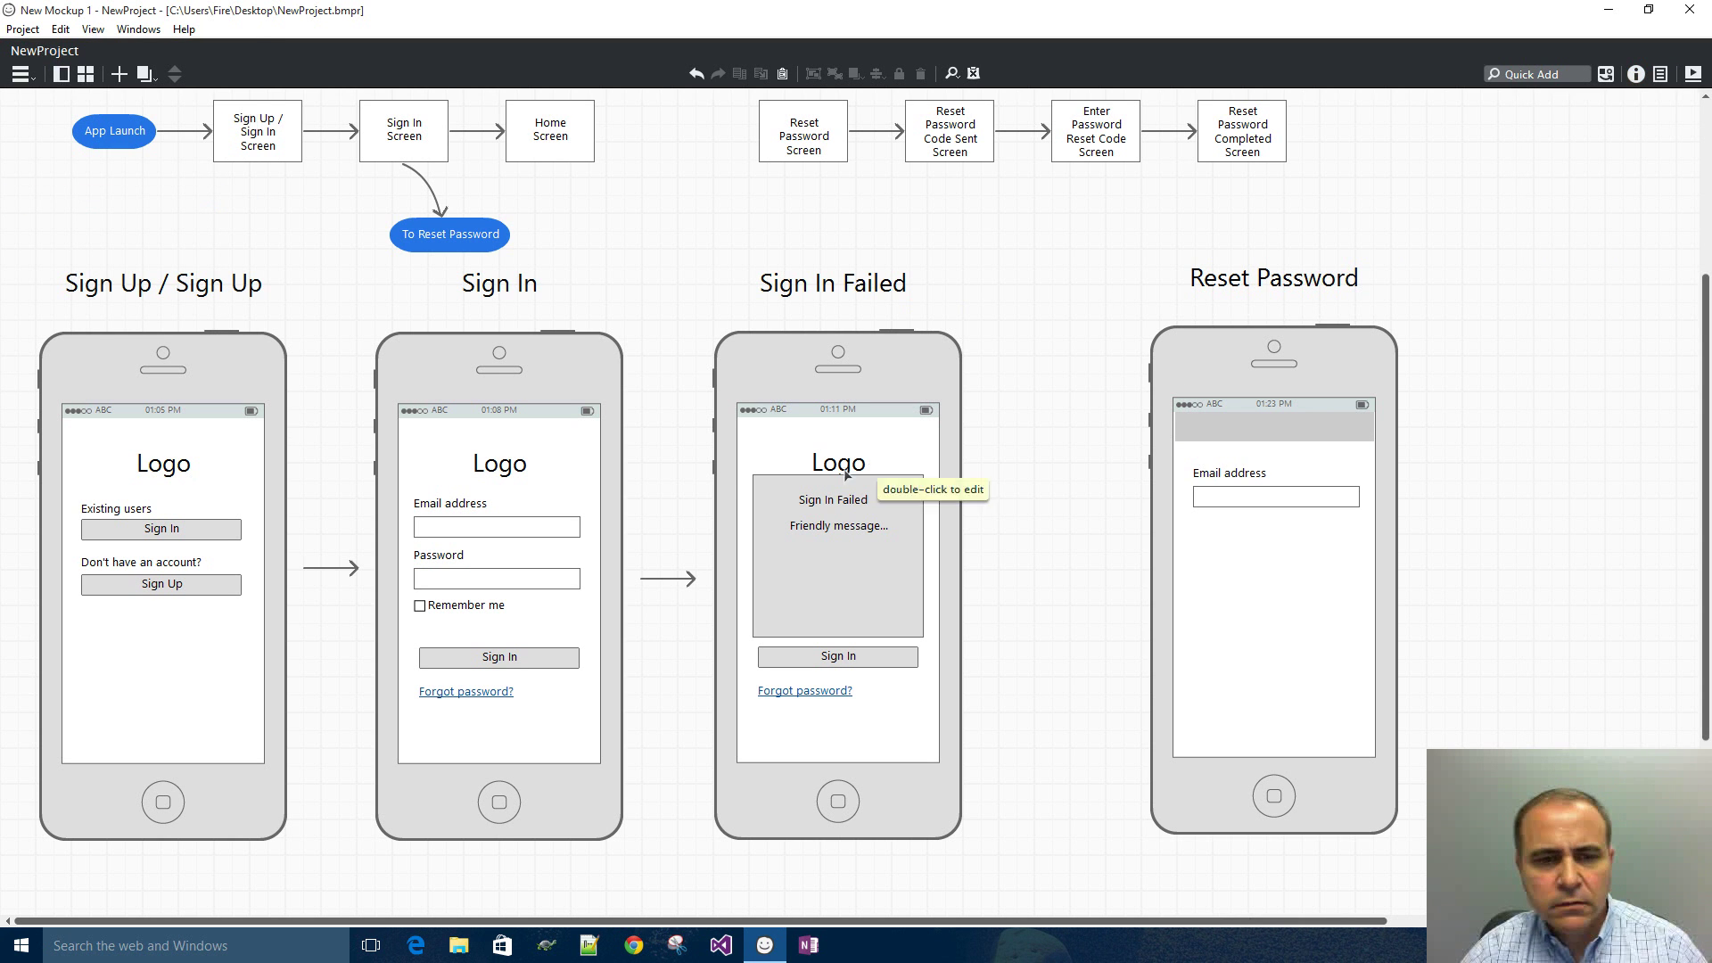
{"action": "left_click", "coordinate": [460, 505]}
{"action": "left_click_drag", "start_coordinate": [460, 505], "coordinate": [1276, 432]}
{"action": "double_click", "coordinate": [1275, 432]}
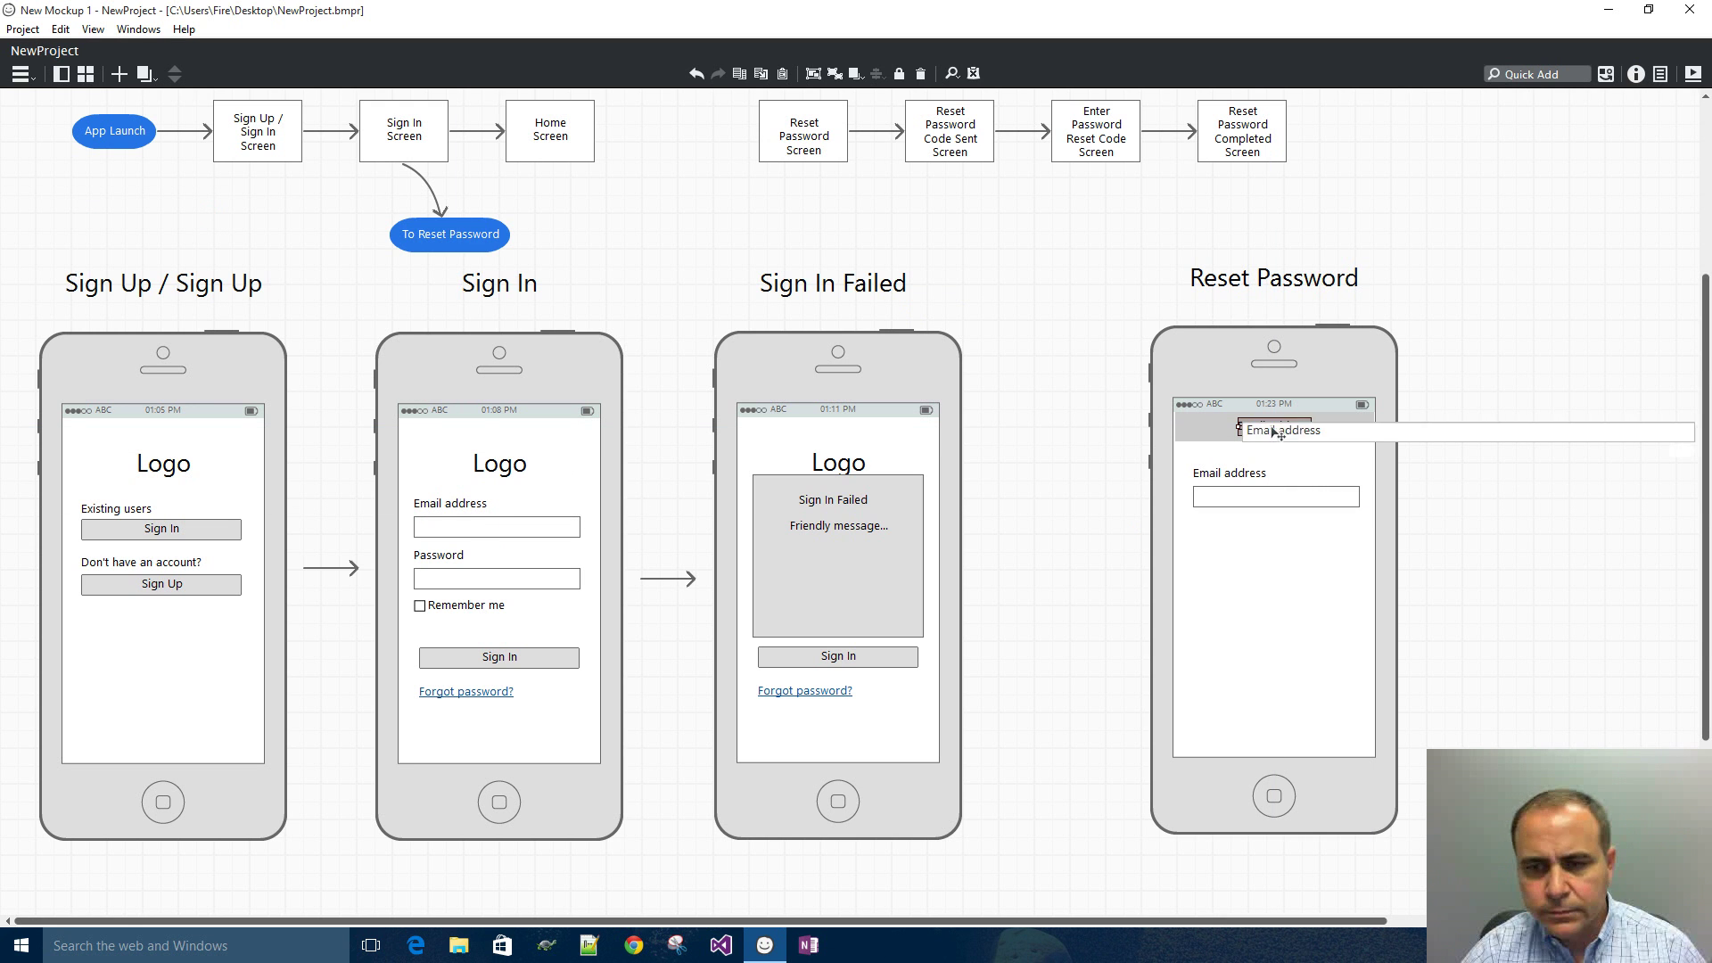
{"action": "type", "text": "Reset "}
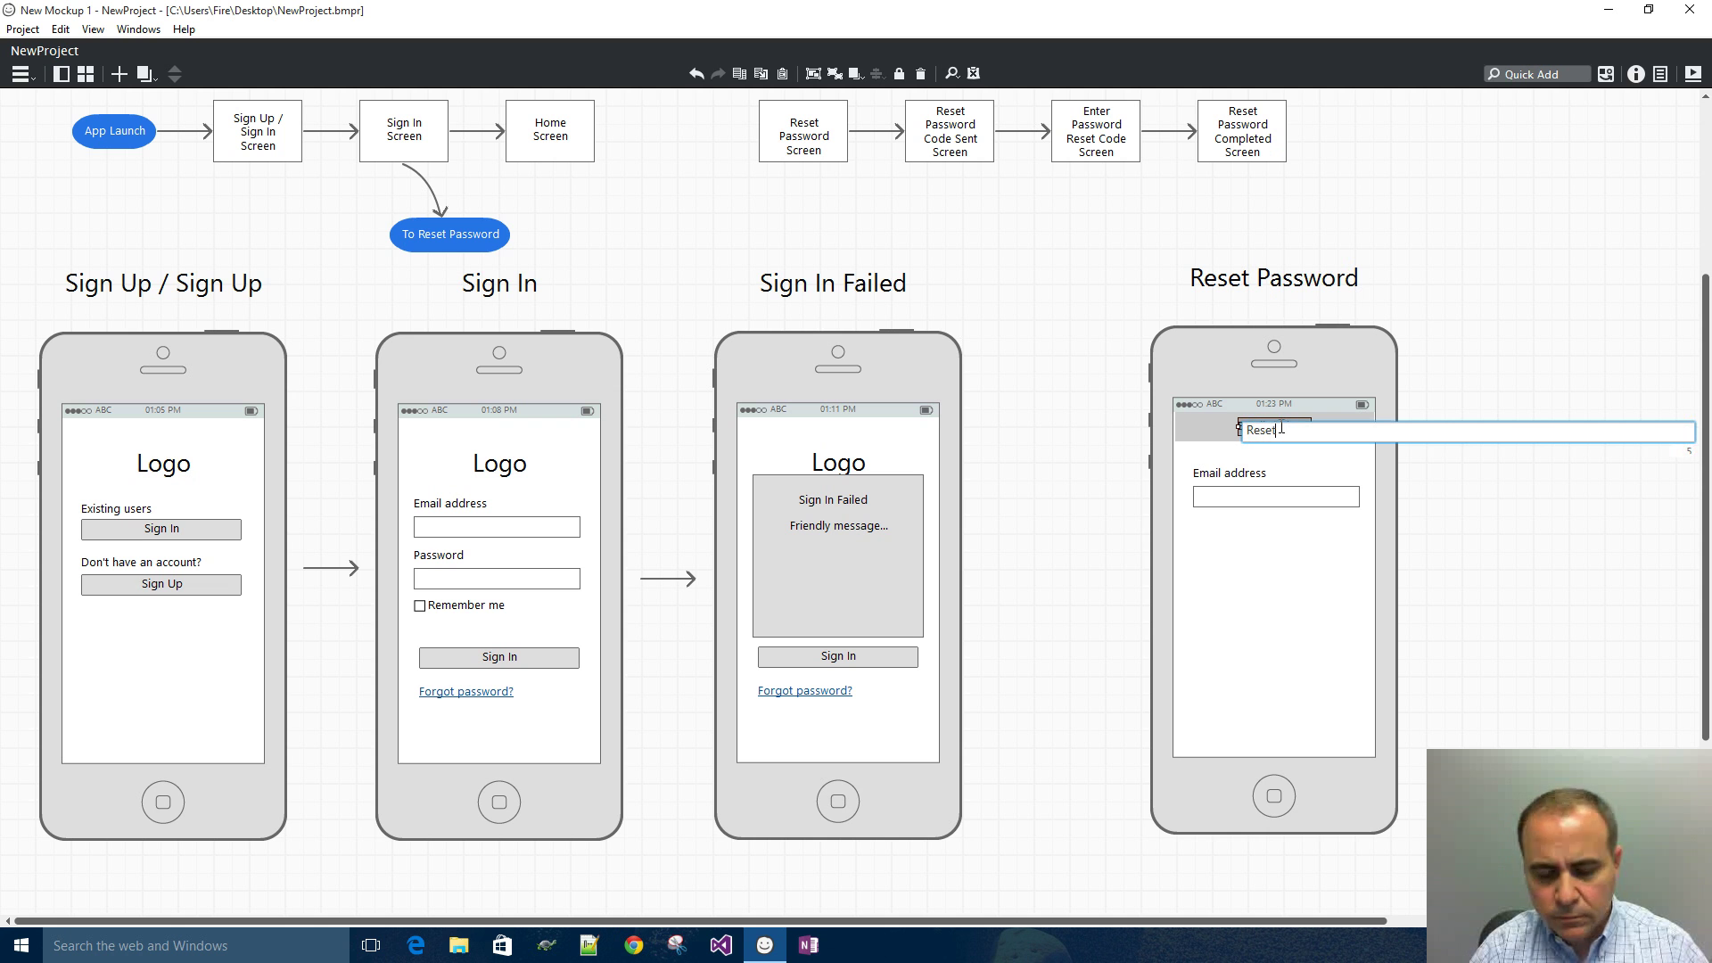
{"action": "type", "text": "Password"}
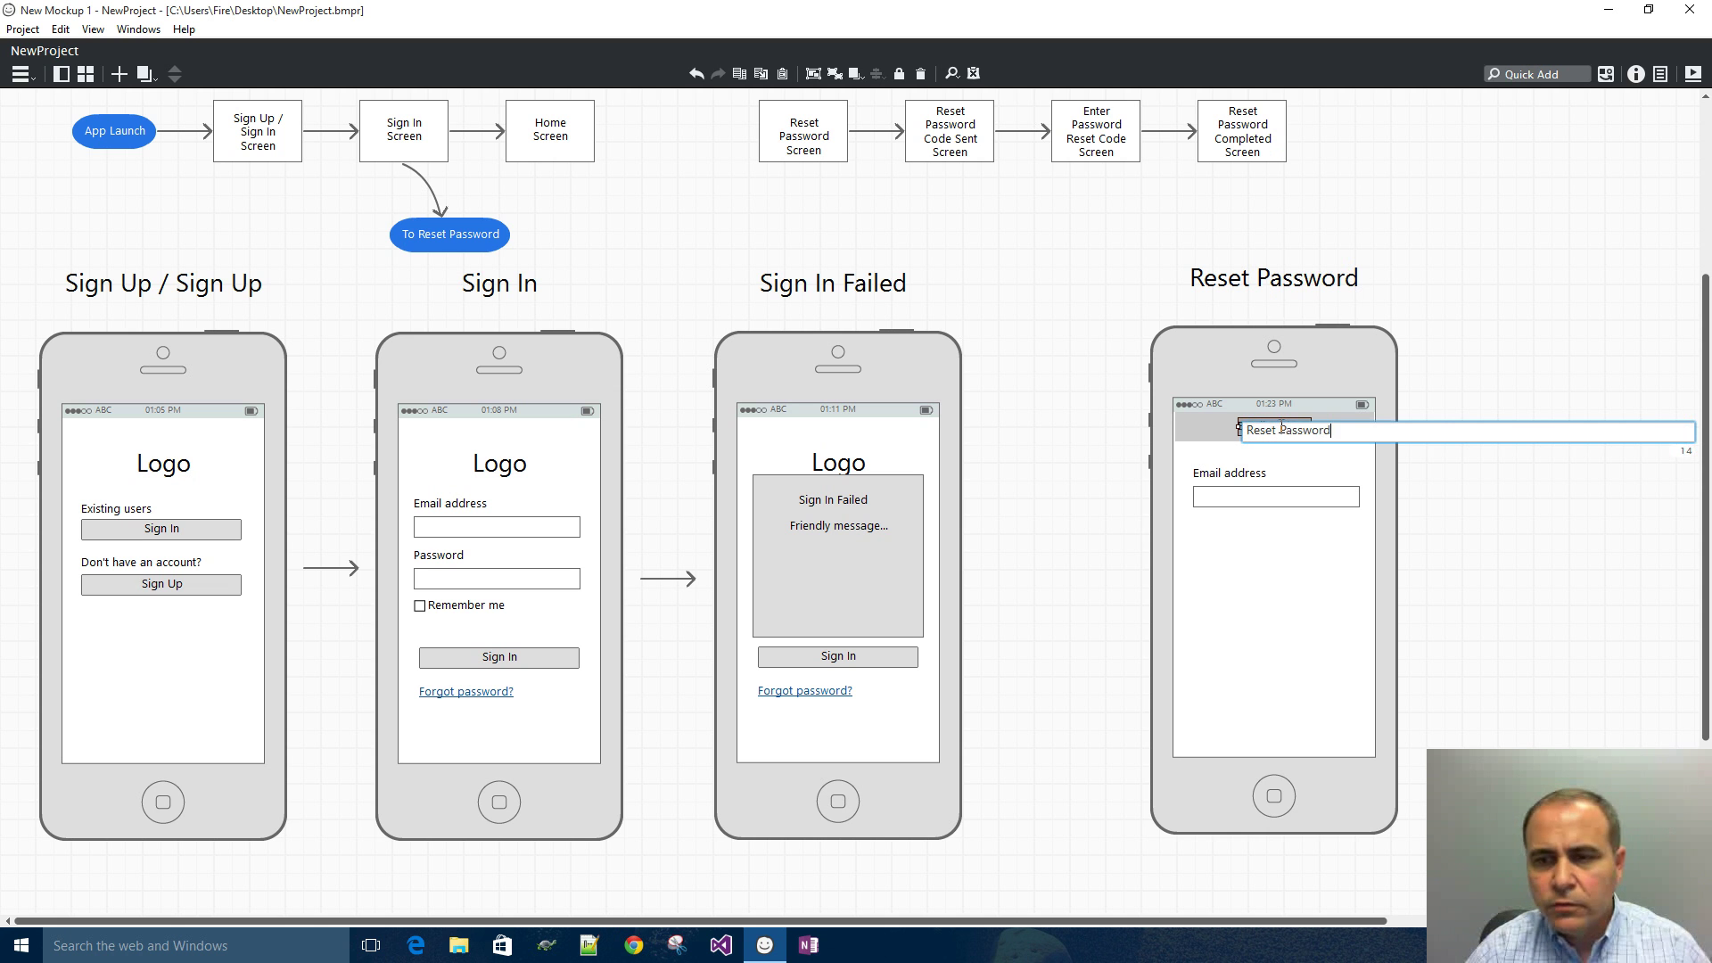
{"action": "key", "text": "Return"}
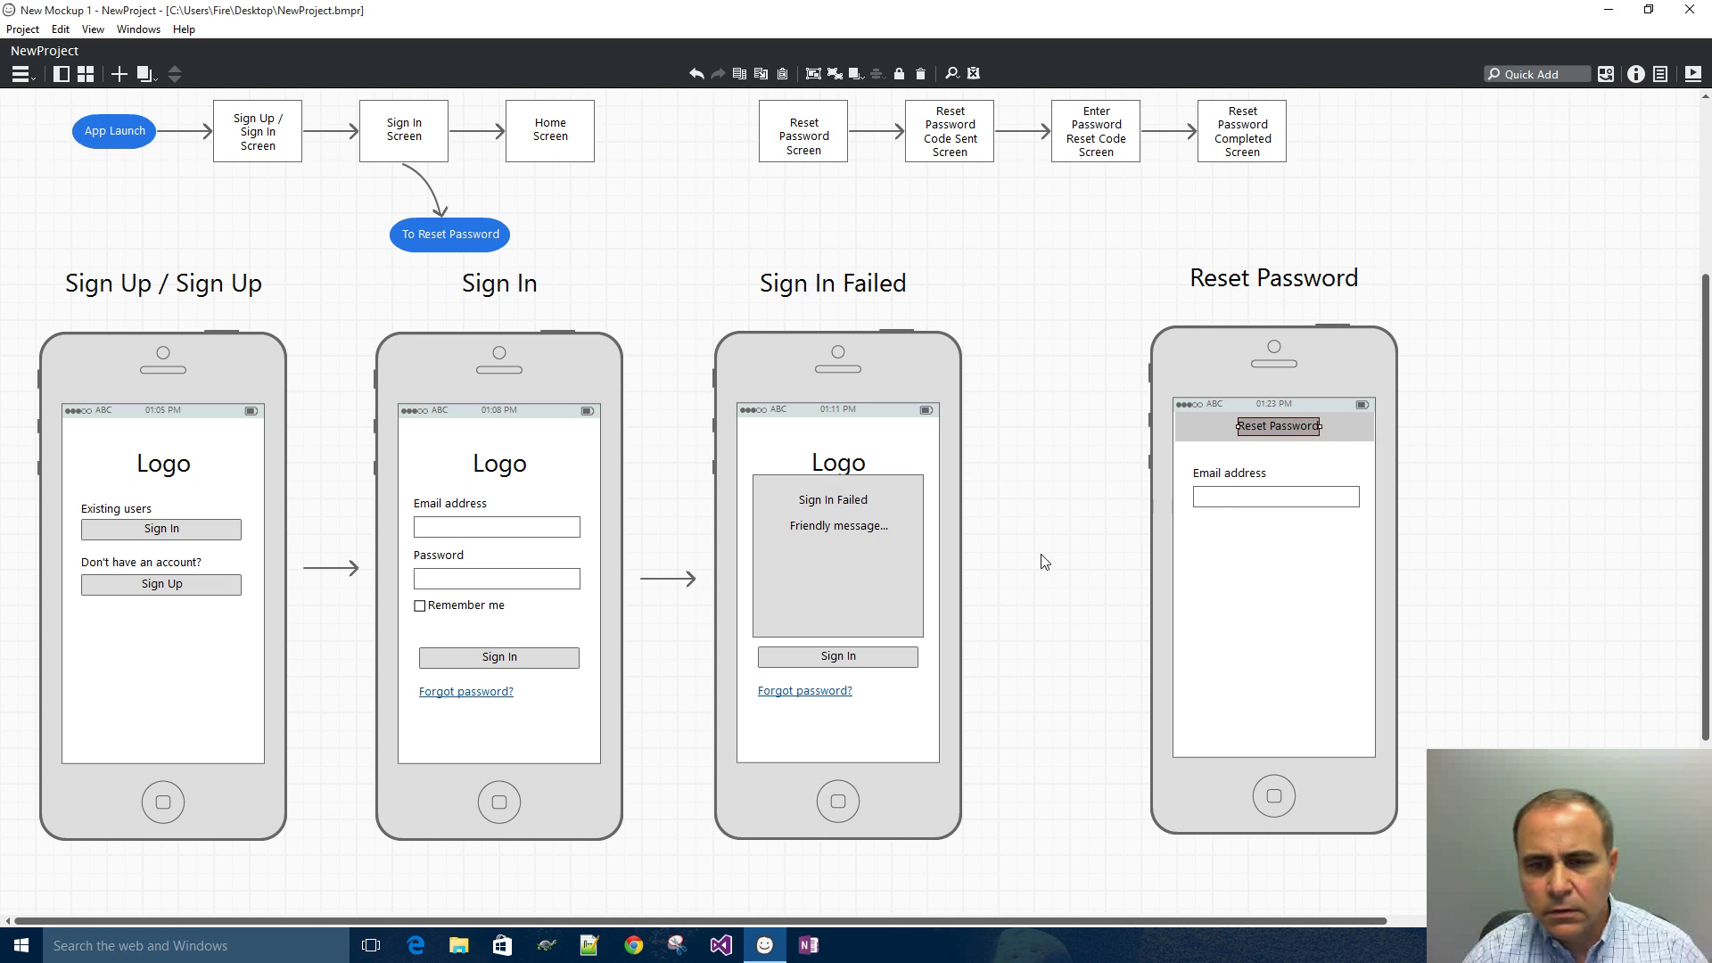
- Copy the Sign In button below the email field and relabel it 'Submit'
{"action": "left_click", "coordinate": [852, 666]}
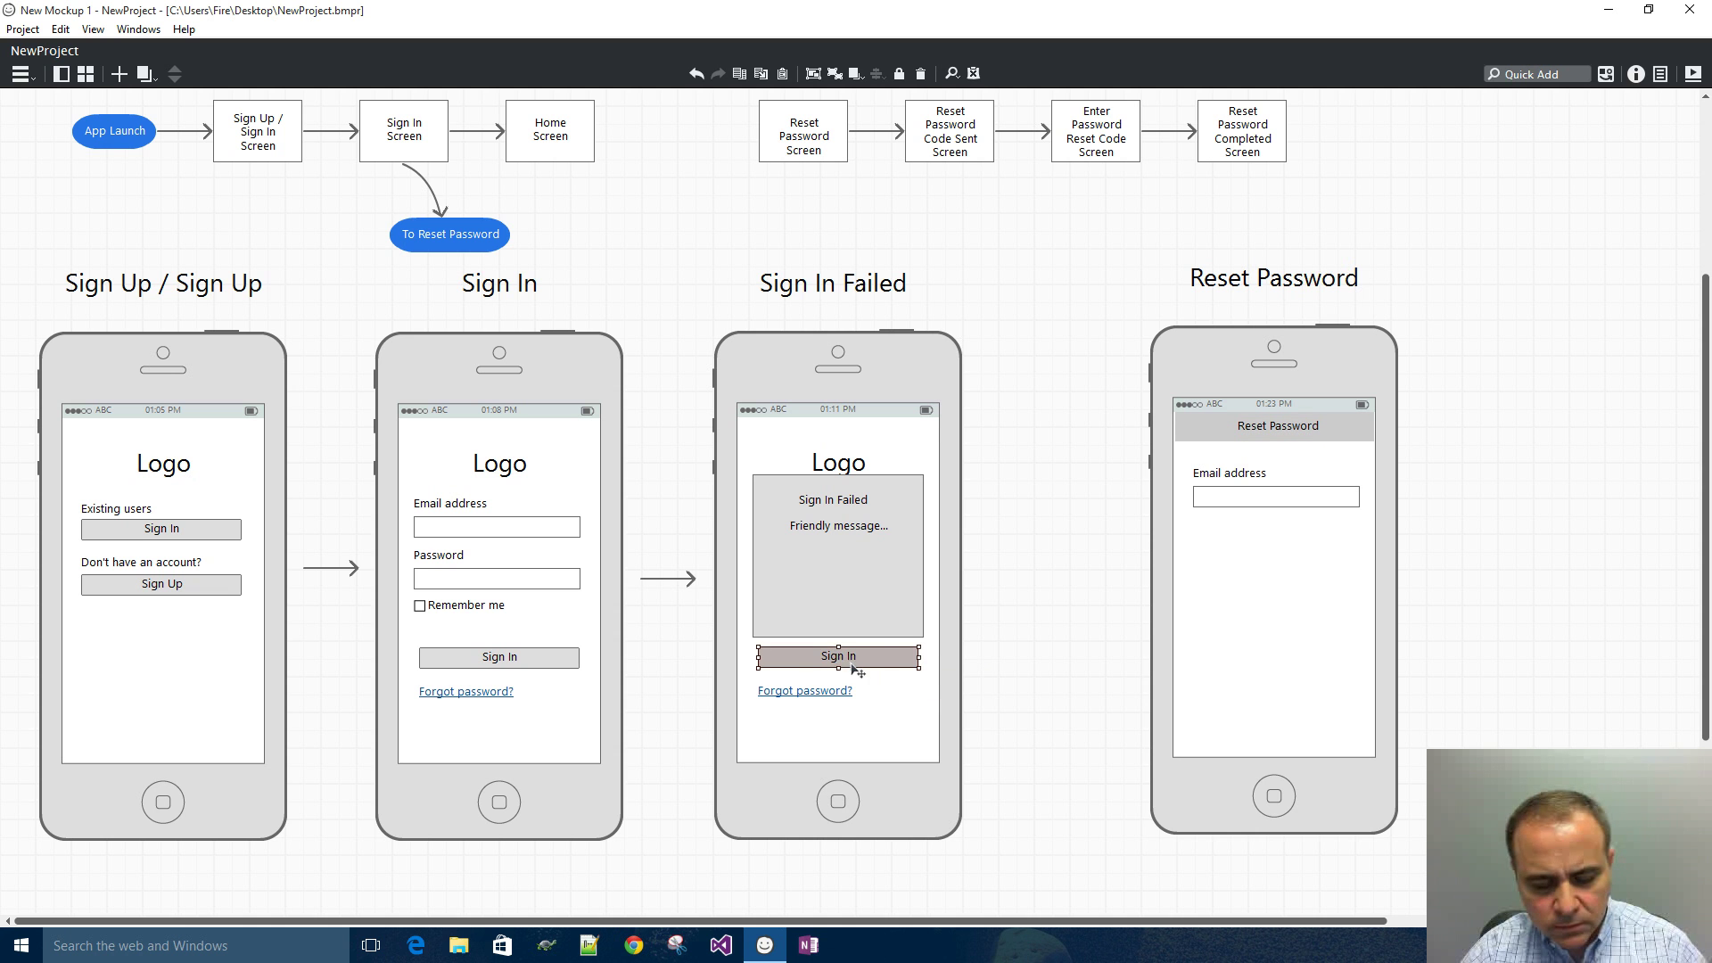
{"action": "key", "text": "ctrl+v"}
{"action": "left_click_drag", "start_coordinate": [847, 678], "coordinate": [1196, 632]}
{"action": "key", "text": "ctrl+z"}
{"action": "left_click_drag", "start_coordinate": [856, 665], "coordinate": [1282, 540]}
{"action": "double_click", "coordinate": [1282, 540]}
{"action": "type", "text": "Submit"}
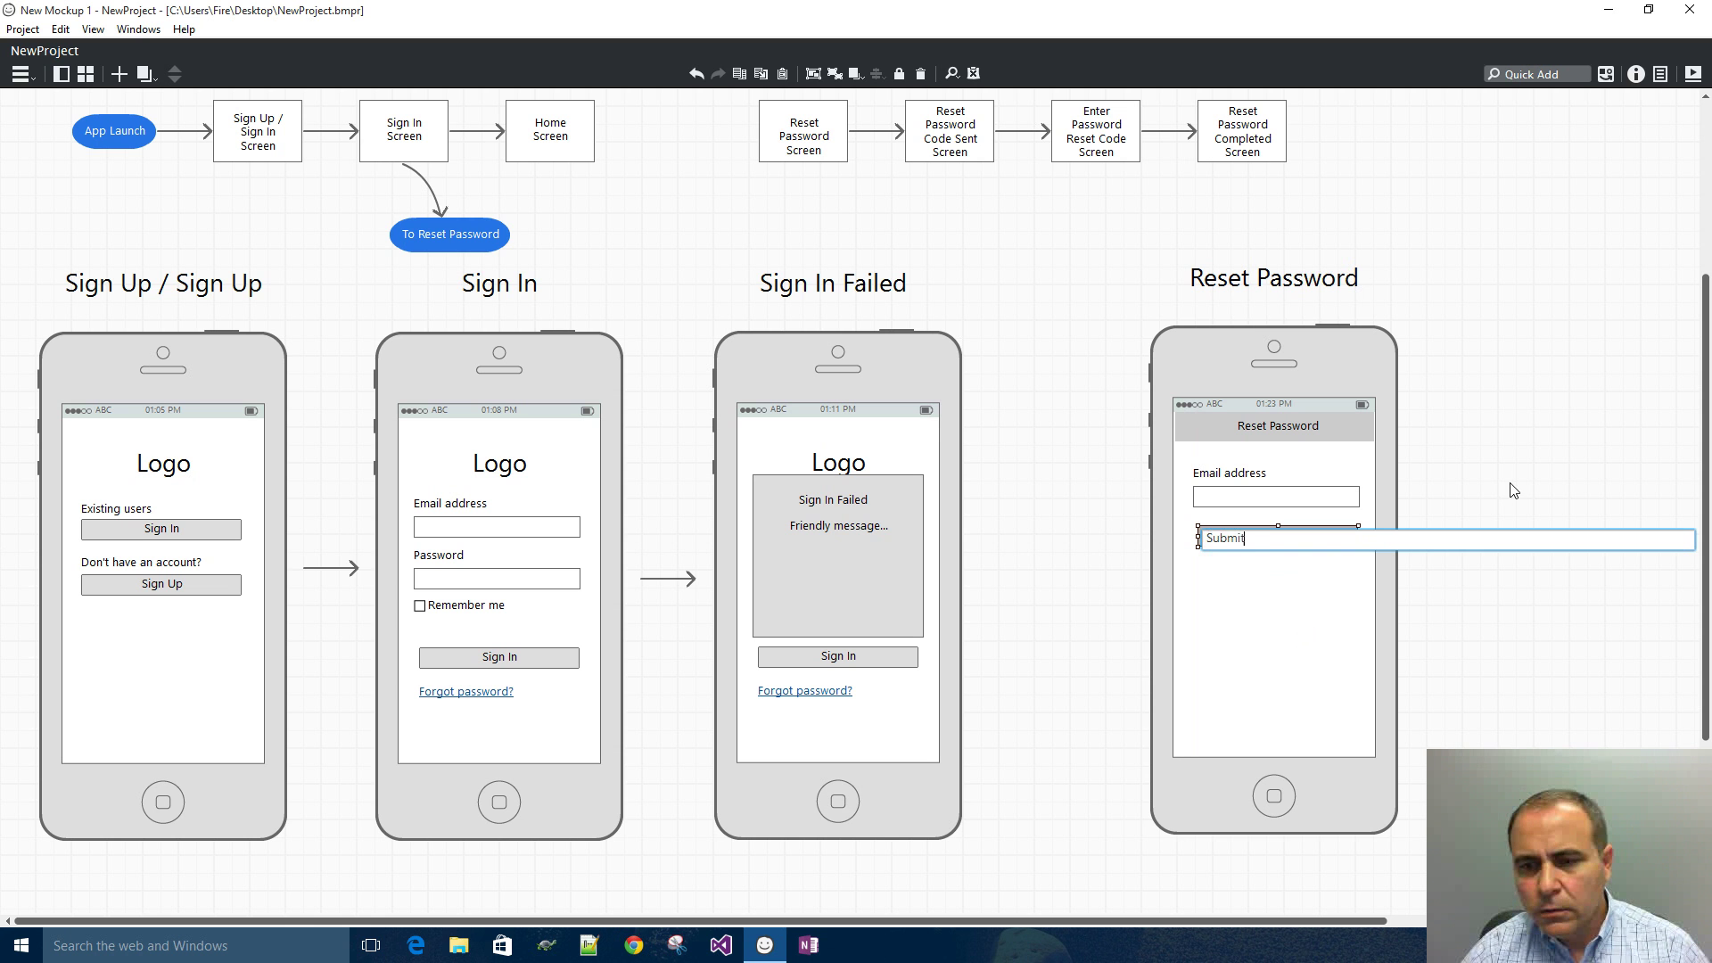
{"action": "key", "text": "Return"}
- Duplicate the flow arrow and place it right of the Reset Password phone
{"action": "left_click_drag", "start_coordinate": [1265, 921], "coordinate": [1485, 918]}
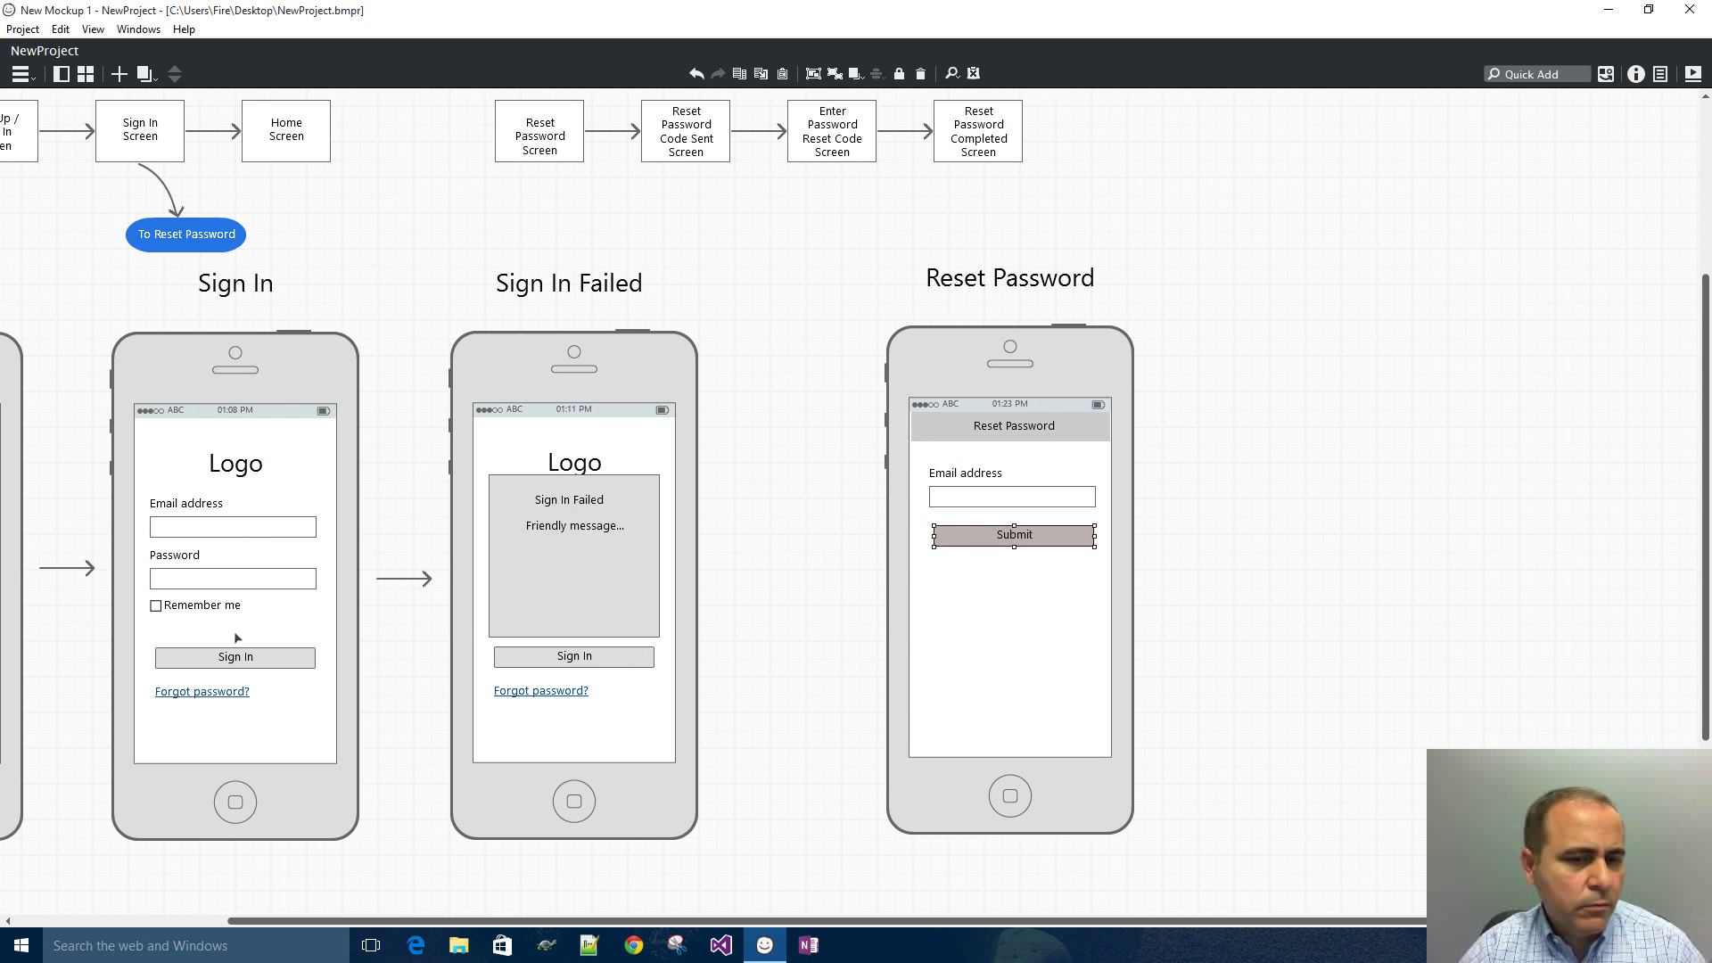
{"action": "left_click", "coordinate": [397, 581]}
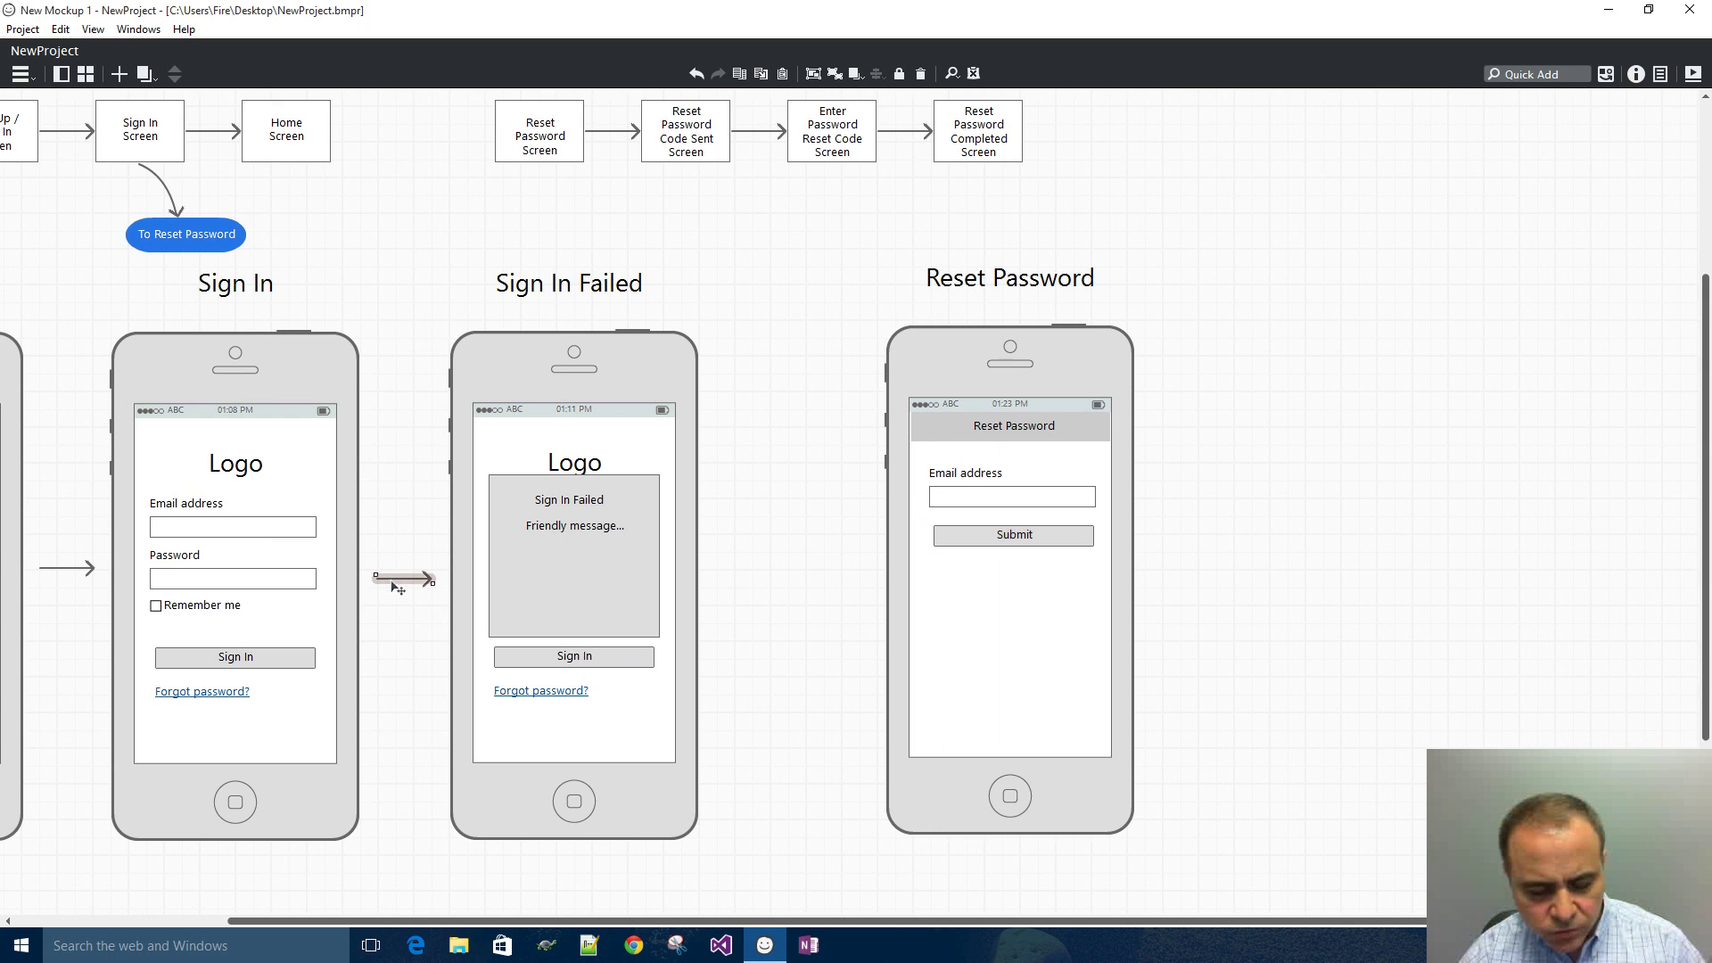
{"action": "key", "text": "ctrl+d"}
{"action": "left_click_drag", "start_coordinate": [402, 588], "coordinate": [1183, 573]}
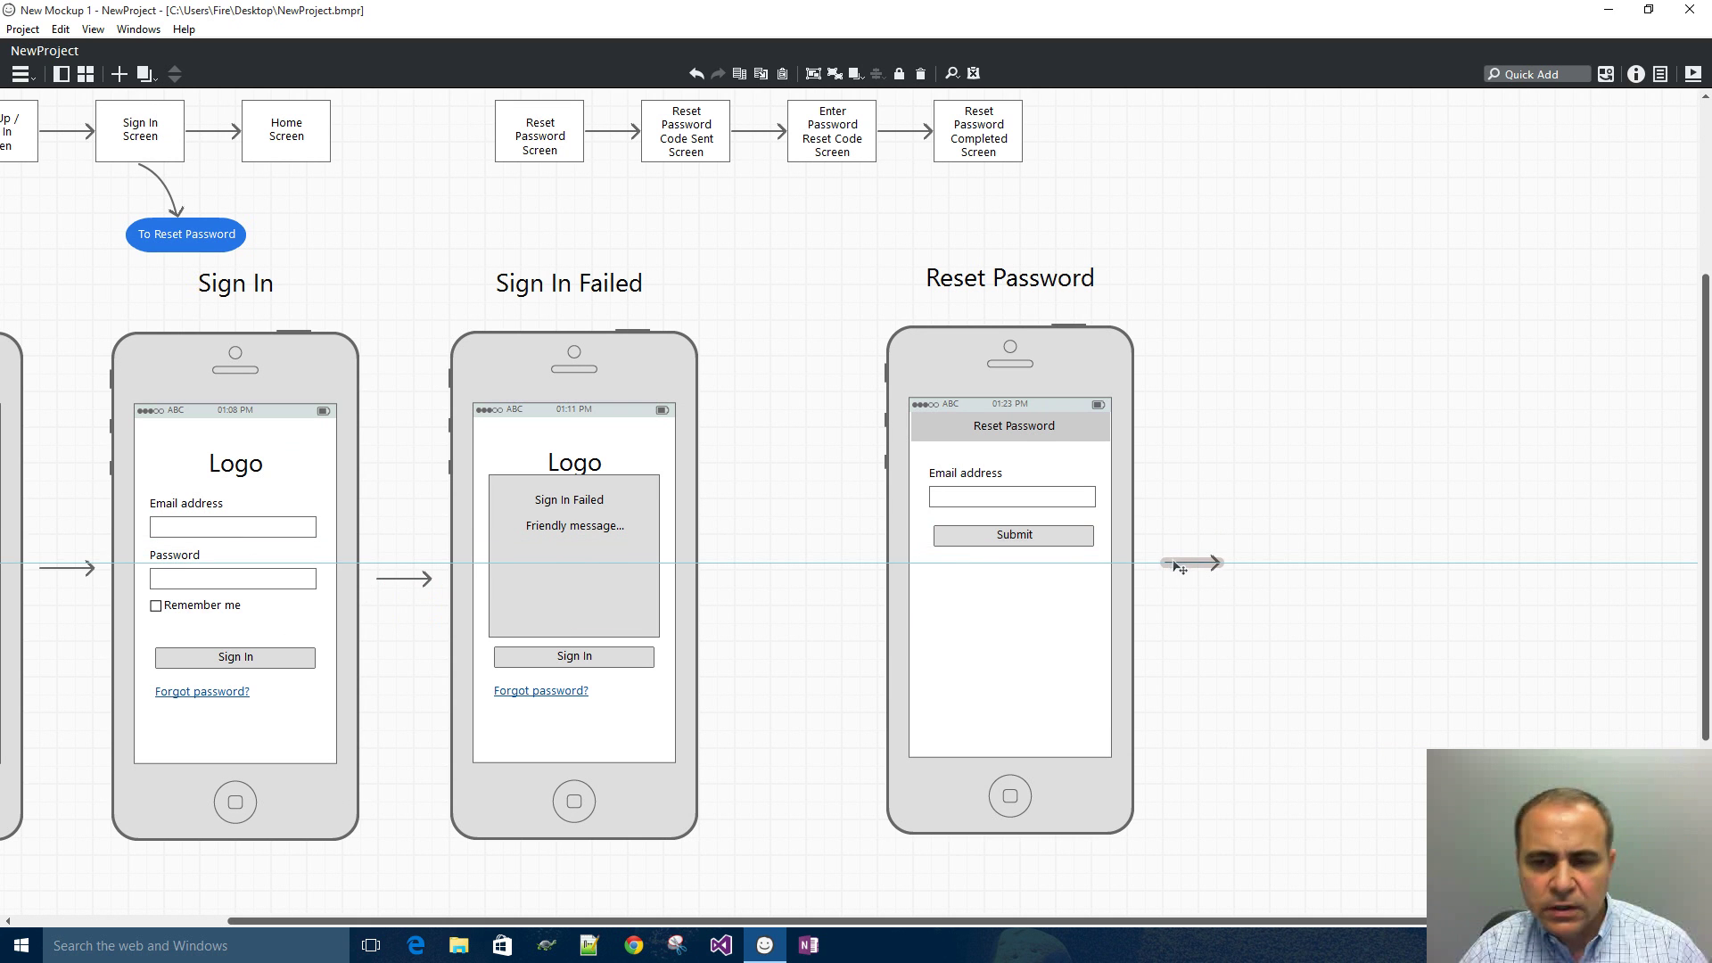
{"action": "left_click", "coordinate": [844, 452]}
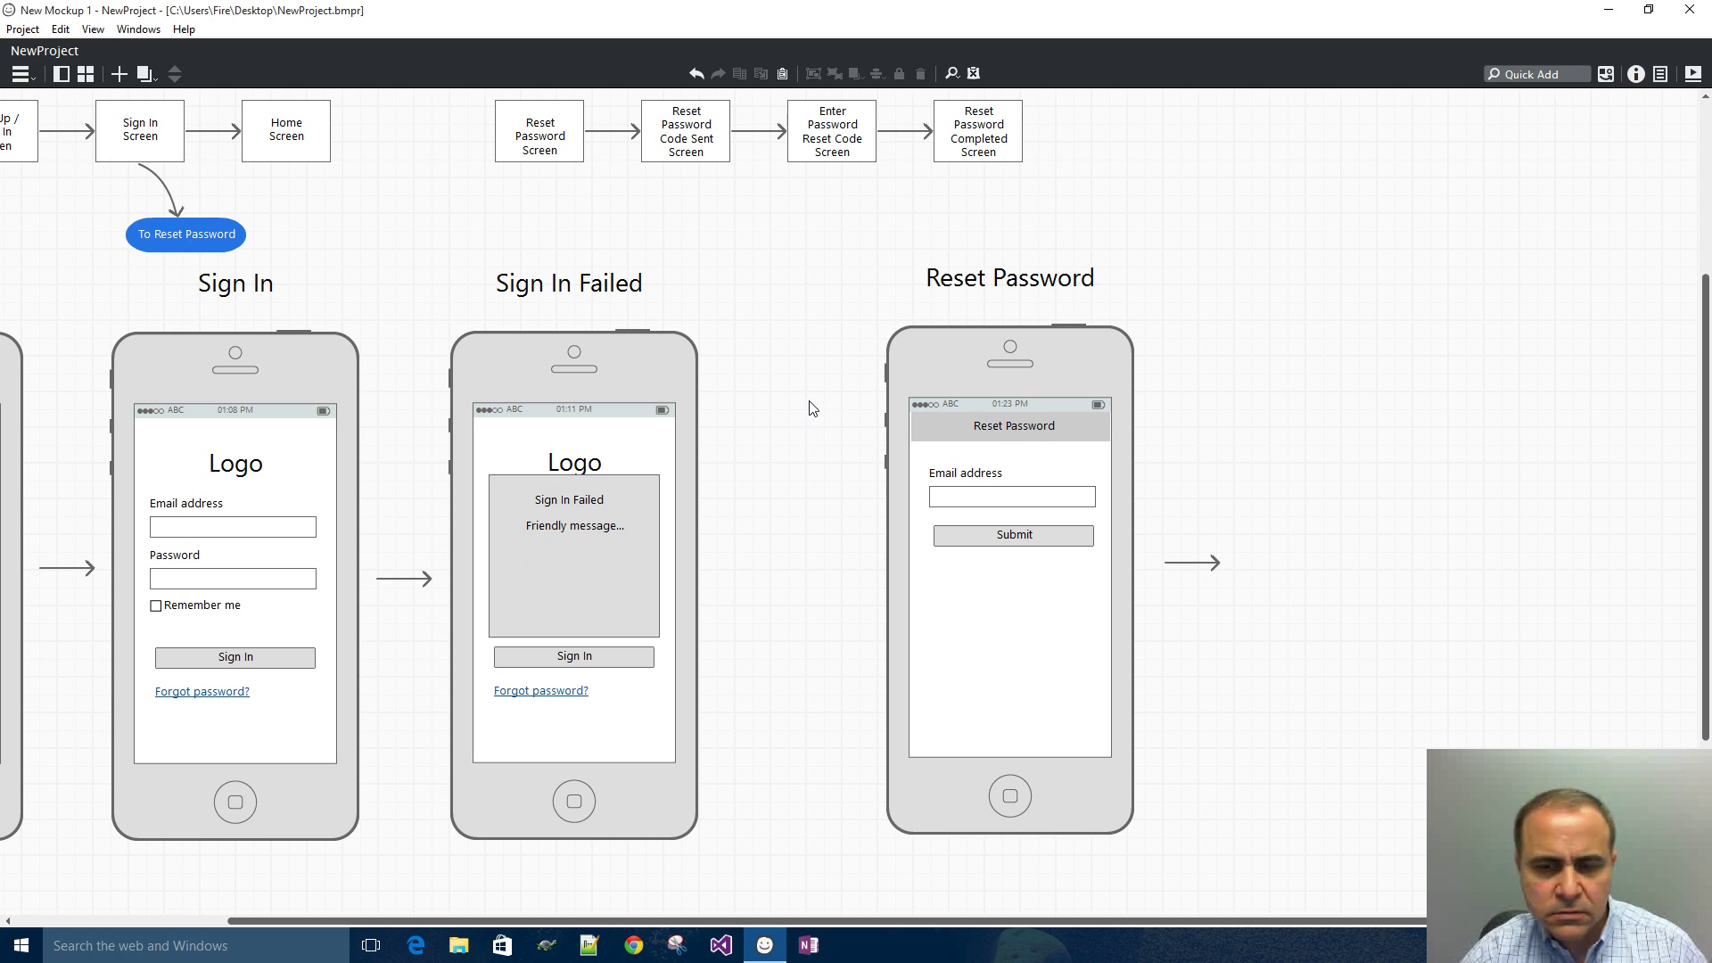
- Duplicate the Reset Password phone and delete the email label and field from the copy
{"action": "left_click_drag", "start_coordinate": [833, 305], "coordinate": [1172, 847]}
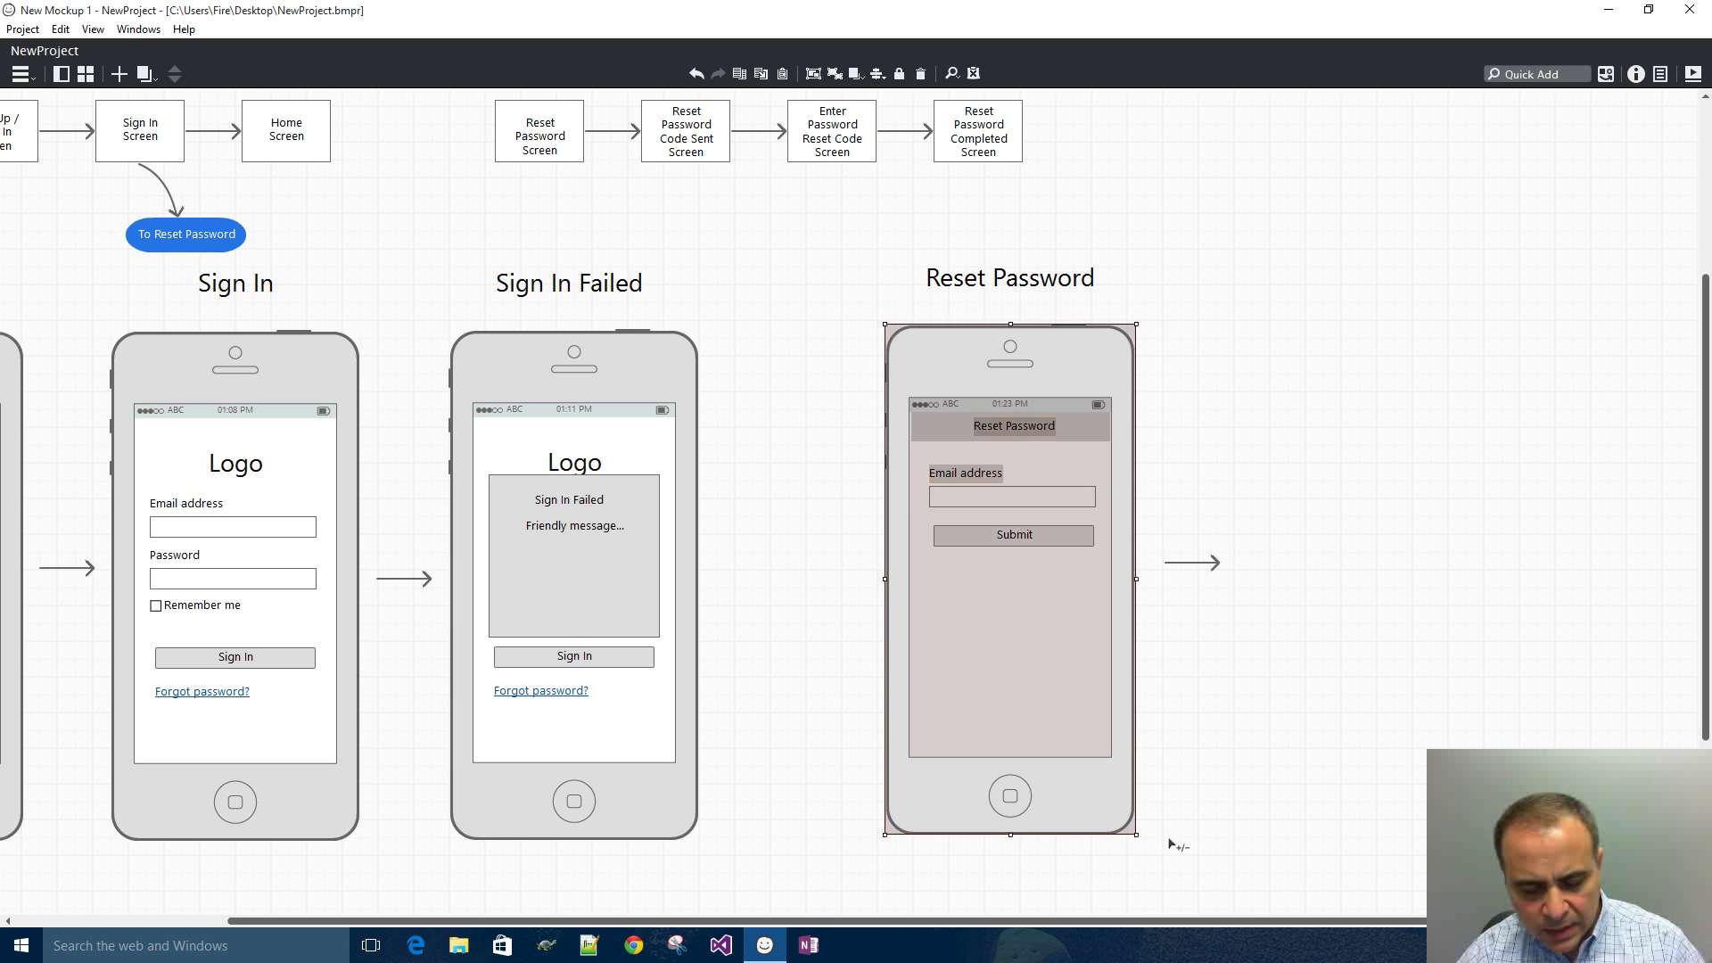
{"action": "left_click_drag", "start_coordinate": [1022, 537], "coordinate": [1372, 538]}
{"action": "left_click", "coordinate": [1213, 505]}
{"action": "left_click", "coordinate": [1320, 477]}
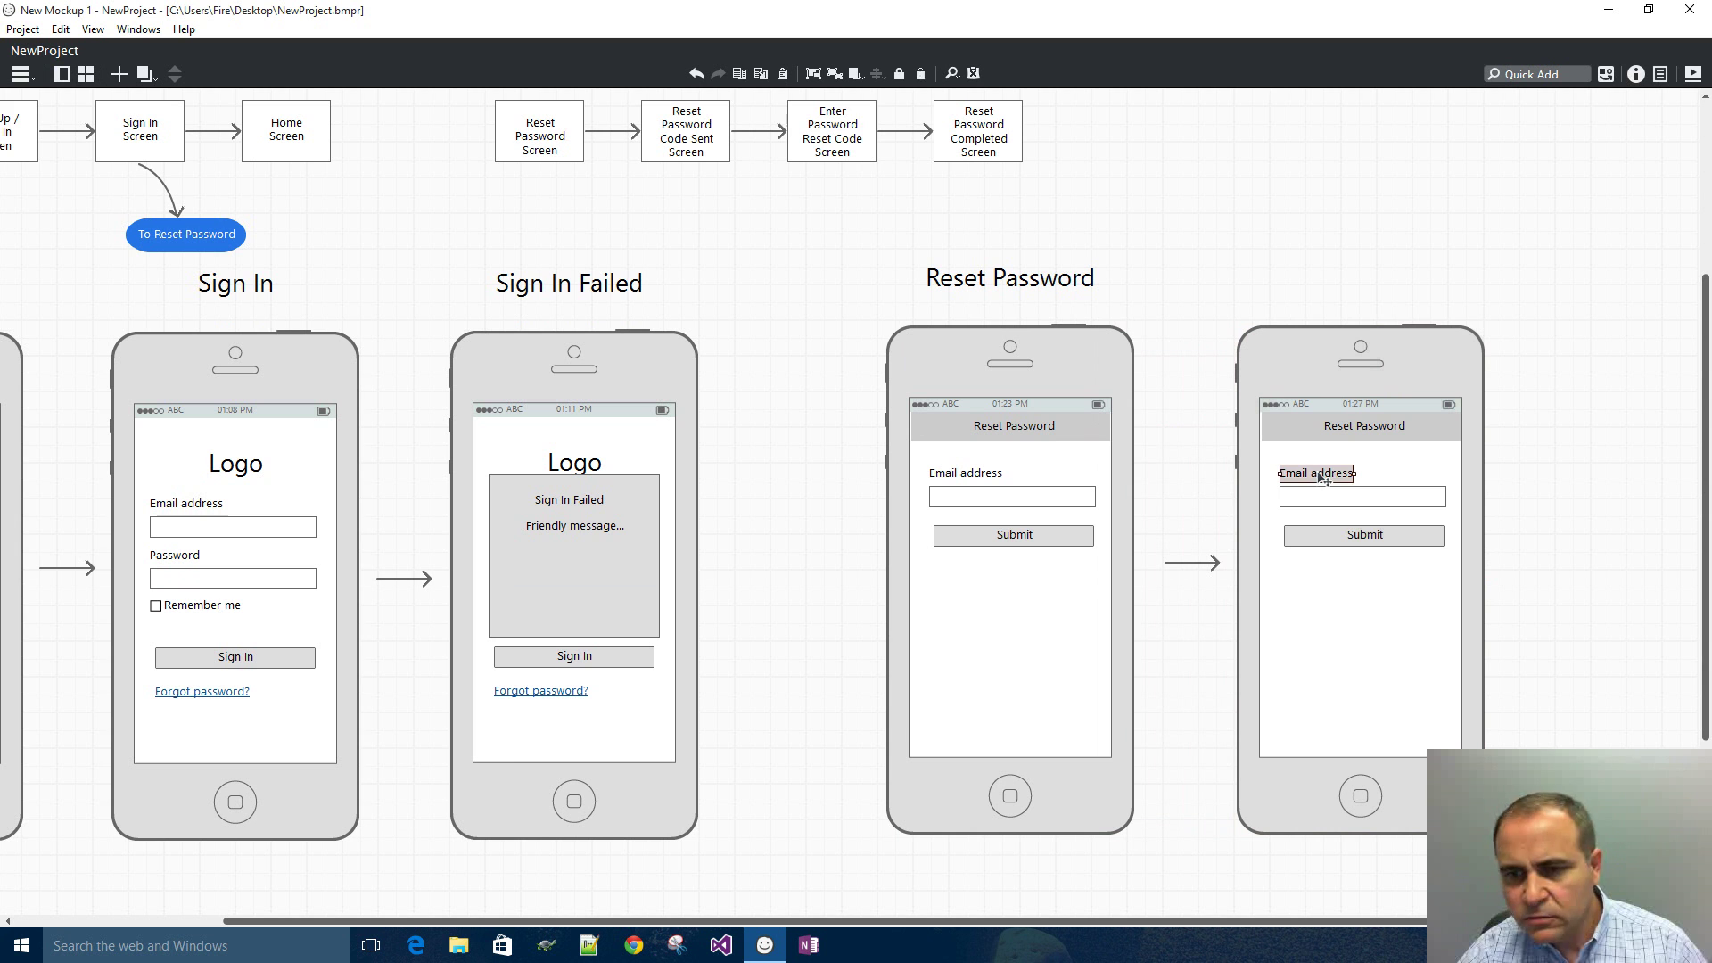
{"action": "left_click", "coordinate": [1307, 499]}
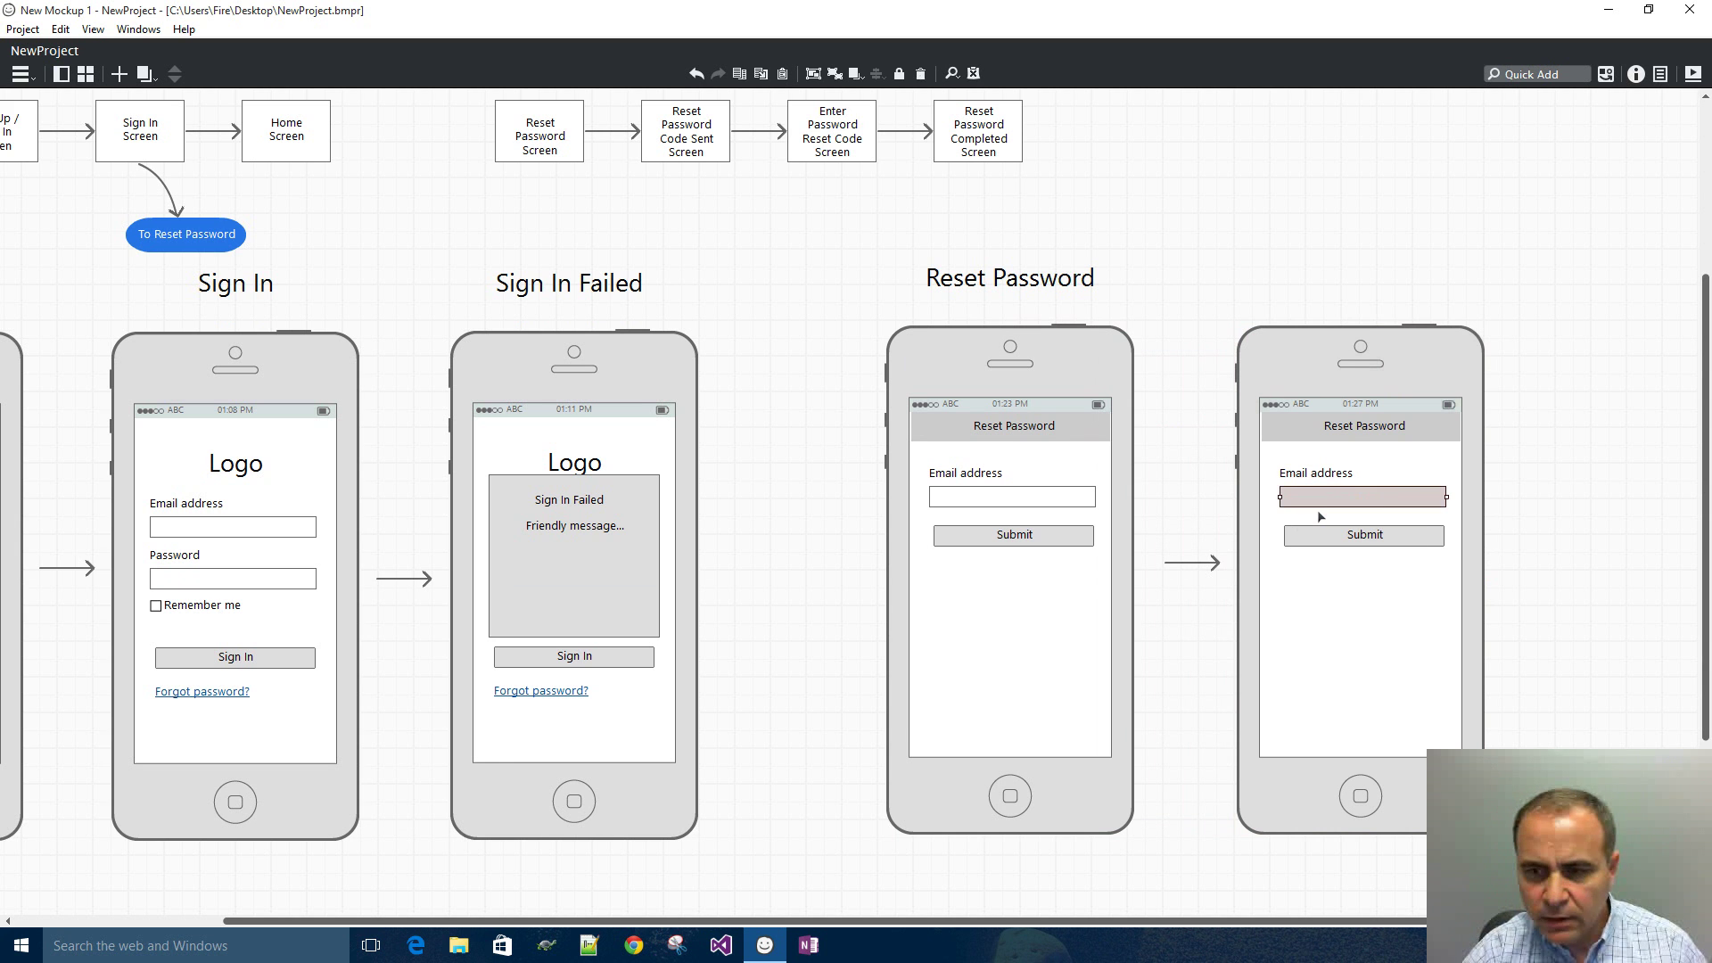
{"action": "key", "text": "Delete"}
{"action": "double_click", "coordinate": [1317, 474]}
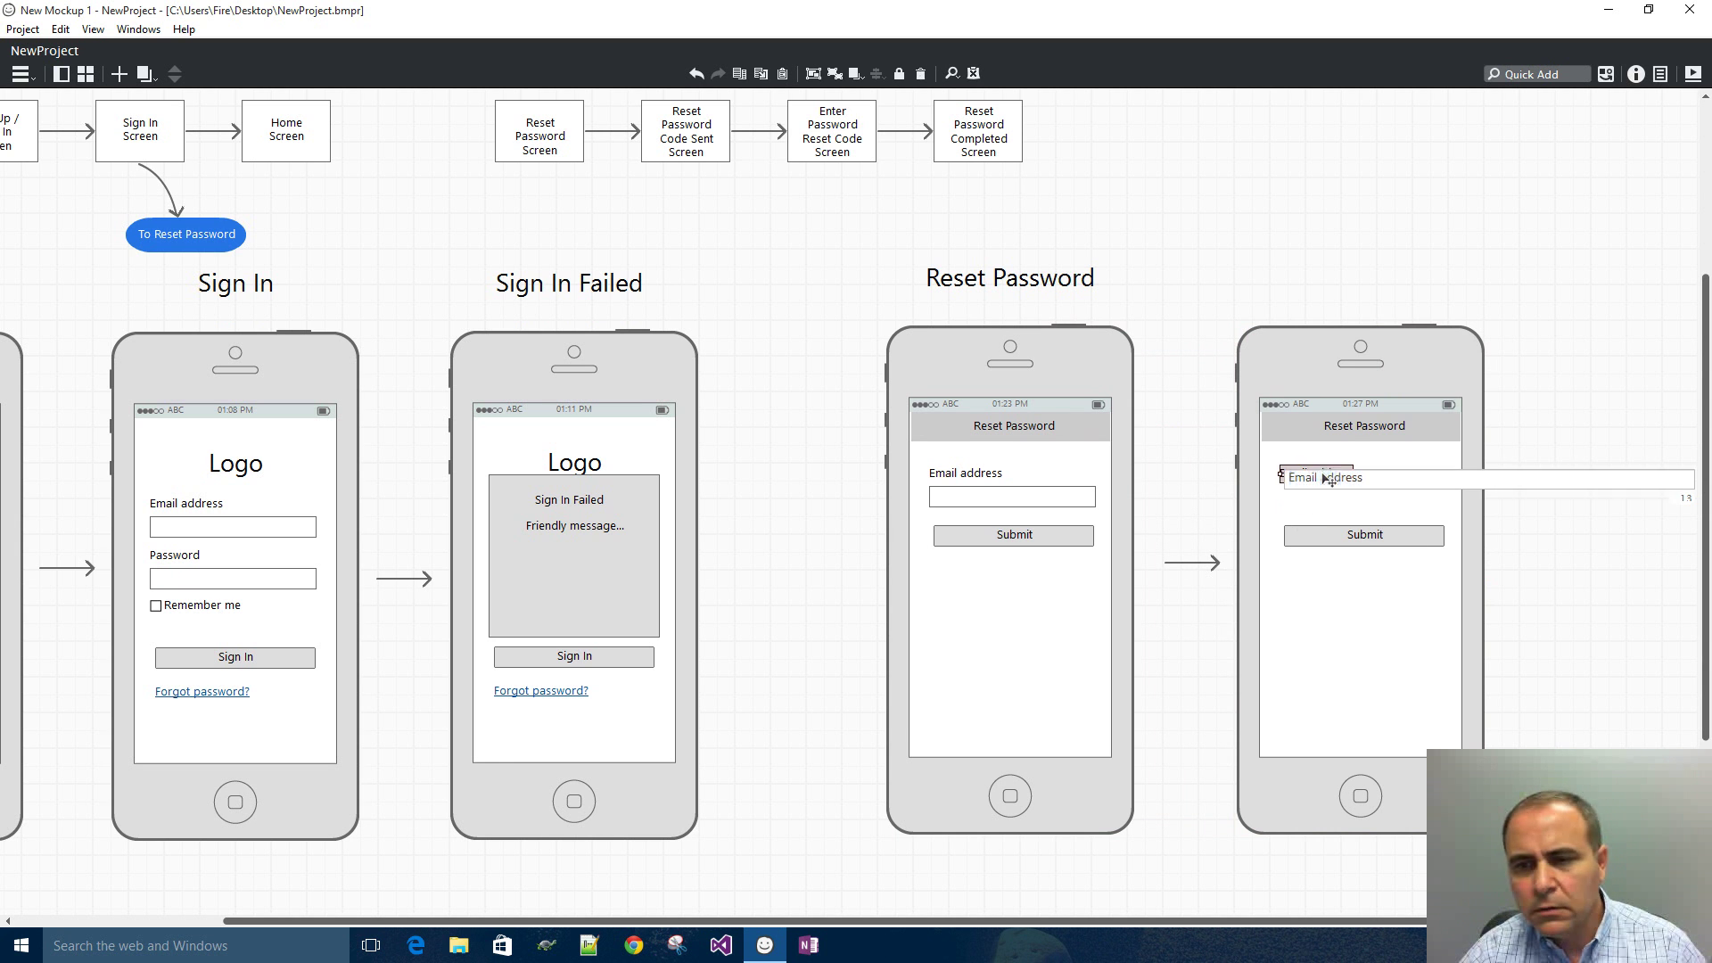
{"action": "key", "text": "Return"}
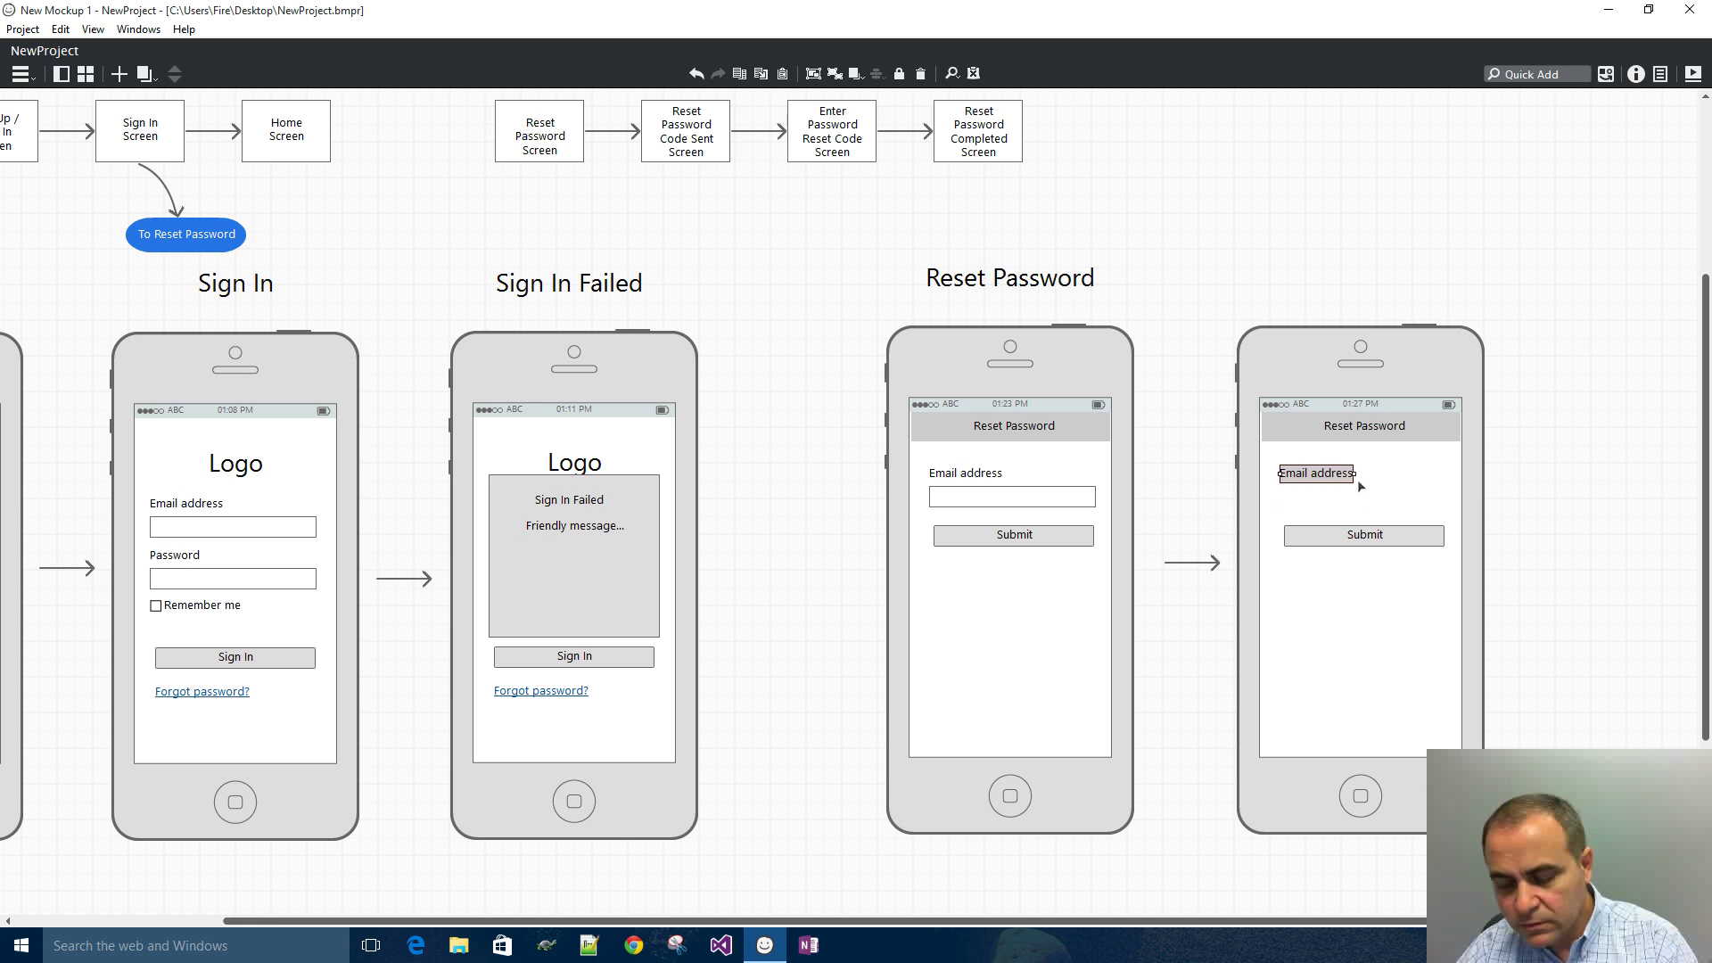
{"action": "key", "text": "Delete"}
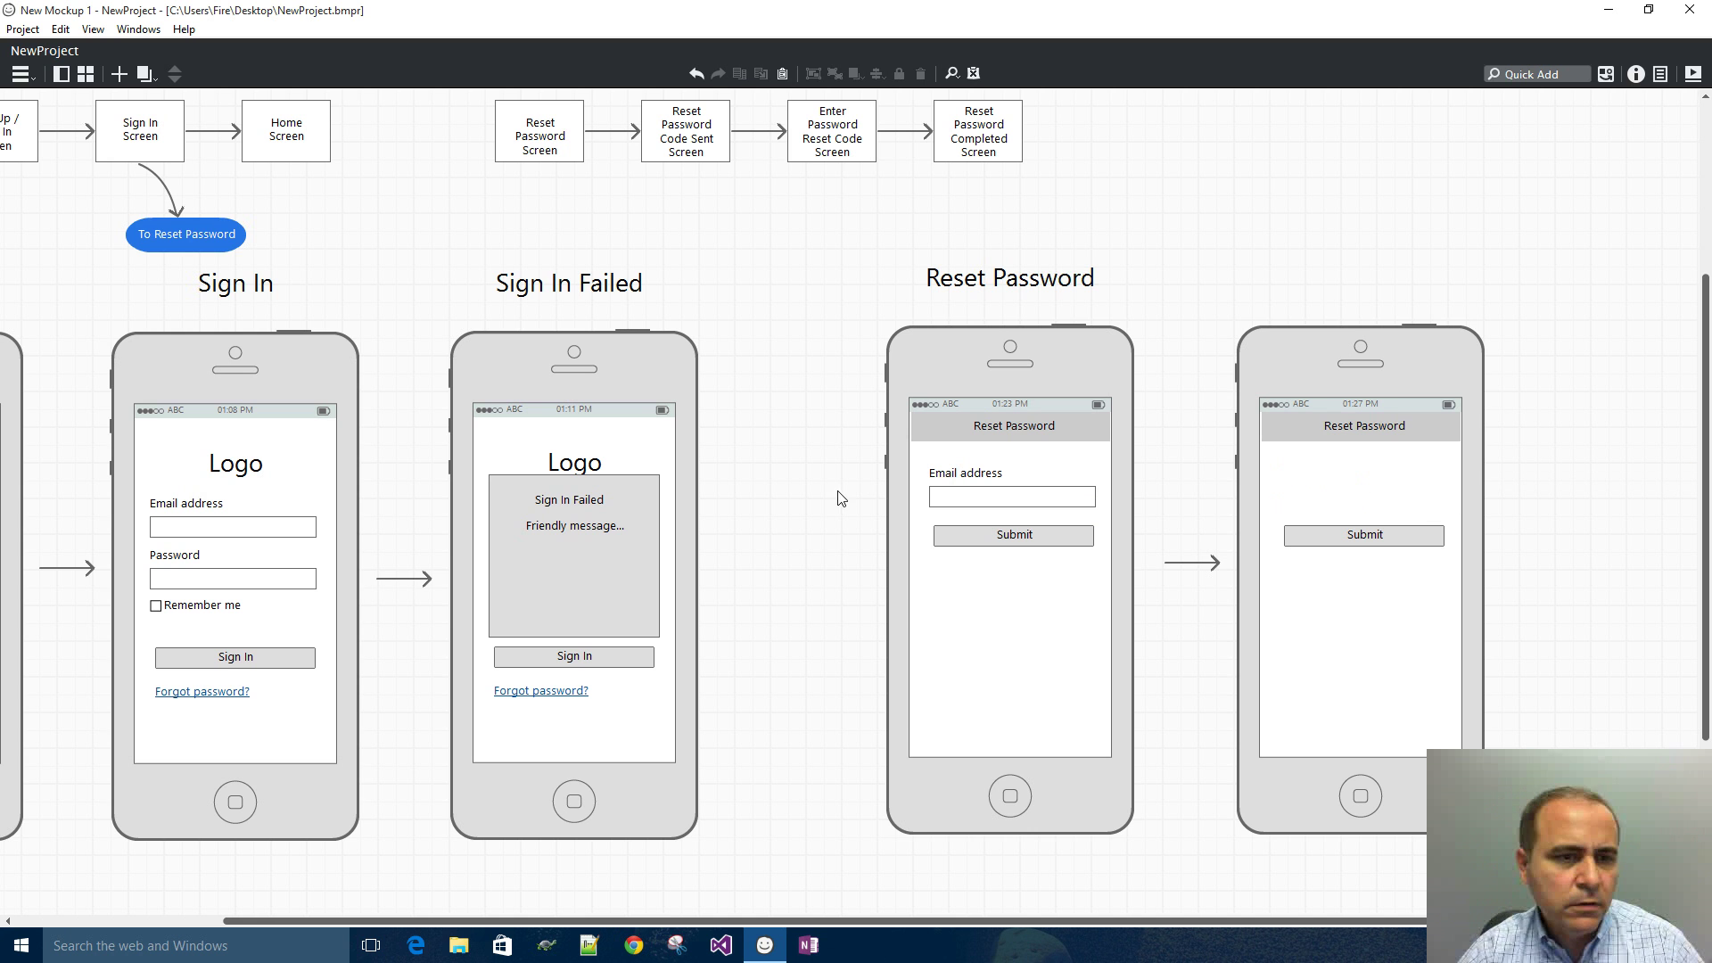
- Copy the Sign In Failed text under the header, left-align it and widen it
{"action": "left_click", "coordinate": [567, 503]}
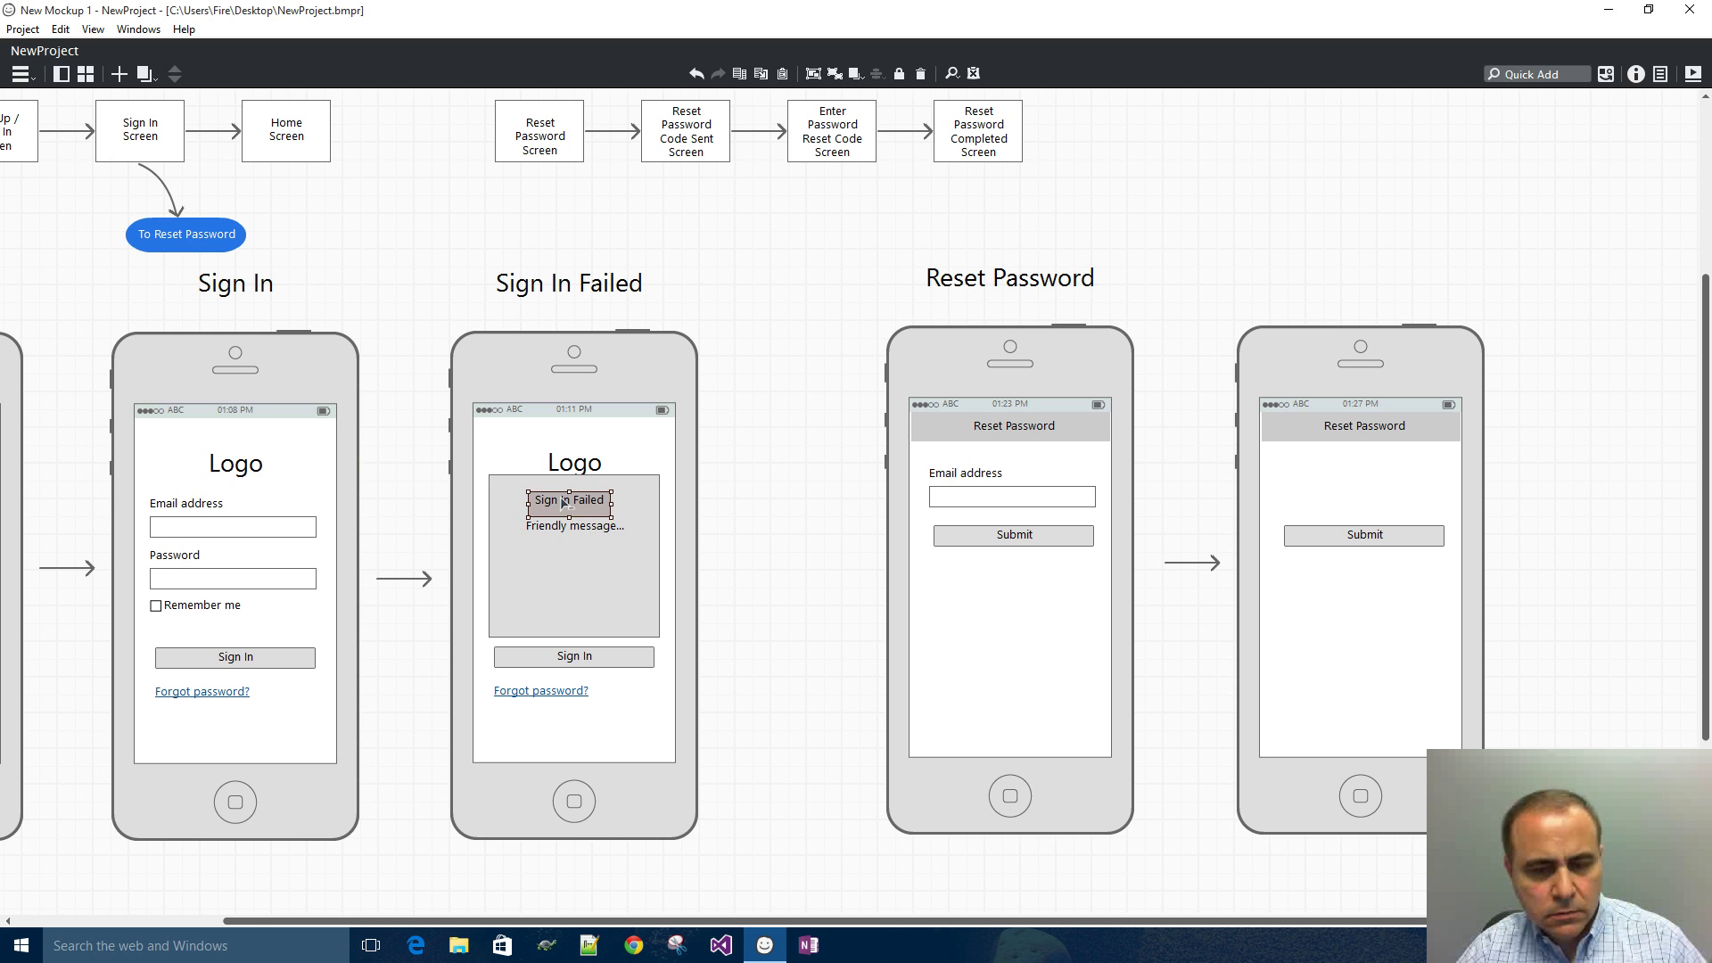
{"action": "left_click_drag", "start_coordinate": [564, 504], "coordinate": [1302, 476]}
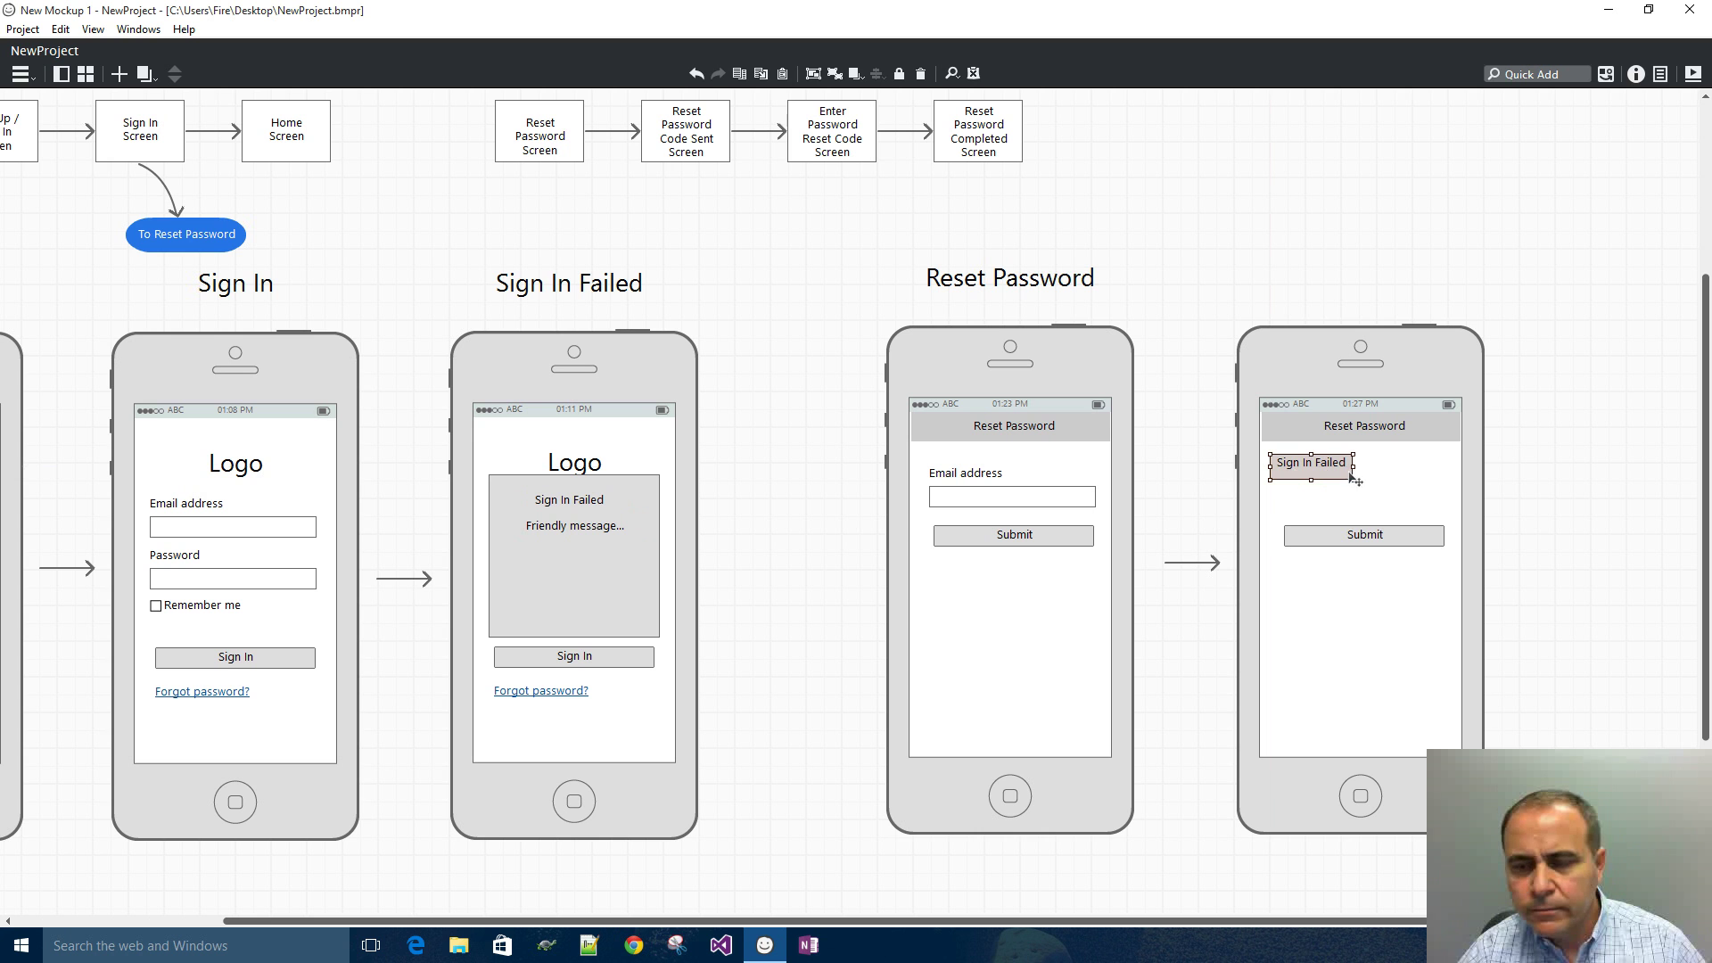
{"action": "right_click", "coordinate": [1329, 478]}
{"action": "left_click", "coordinate": [1378, 502]}
{"action": "left_click", "coordinate": [1579, 443]}
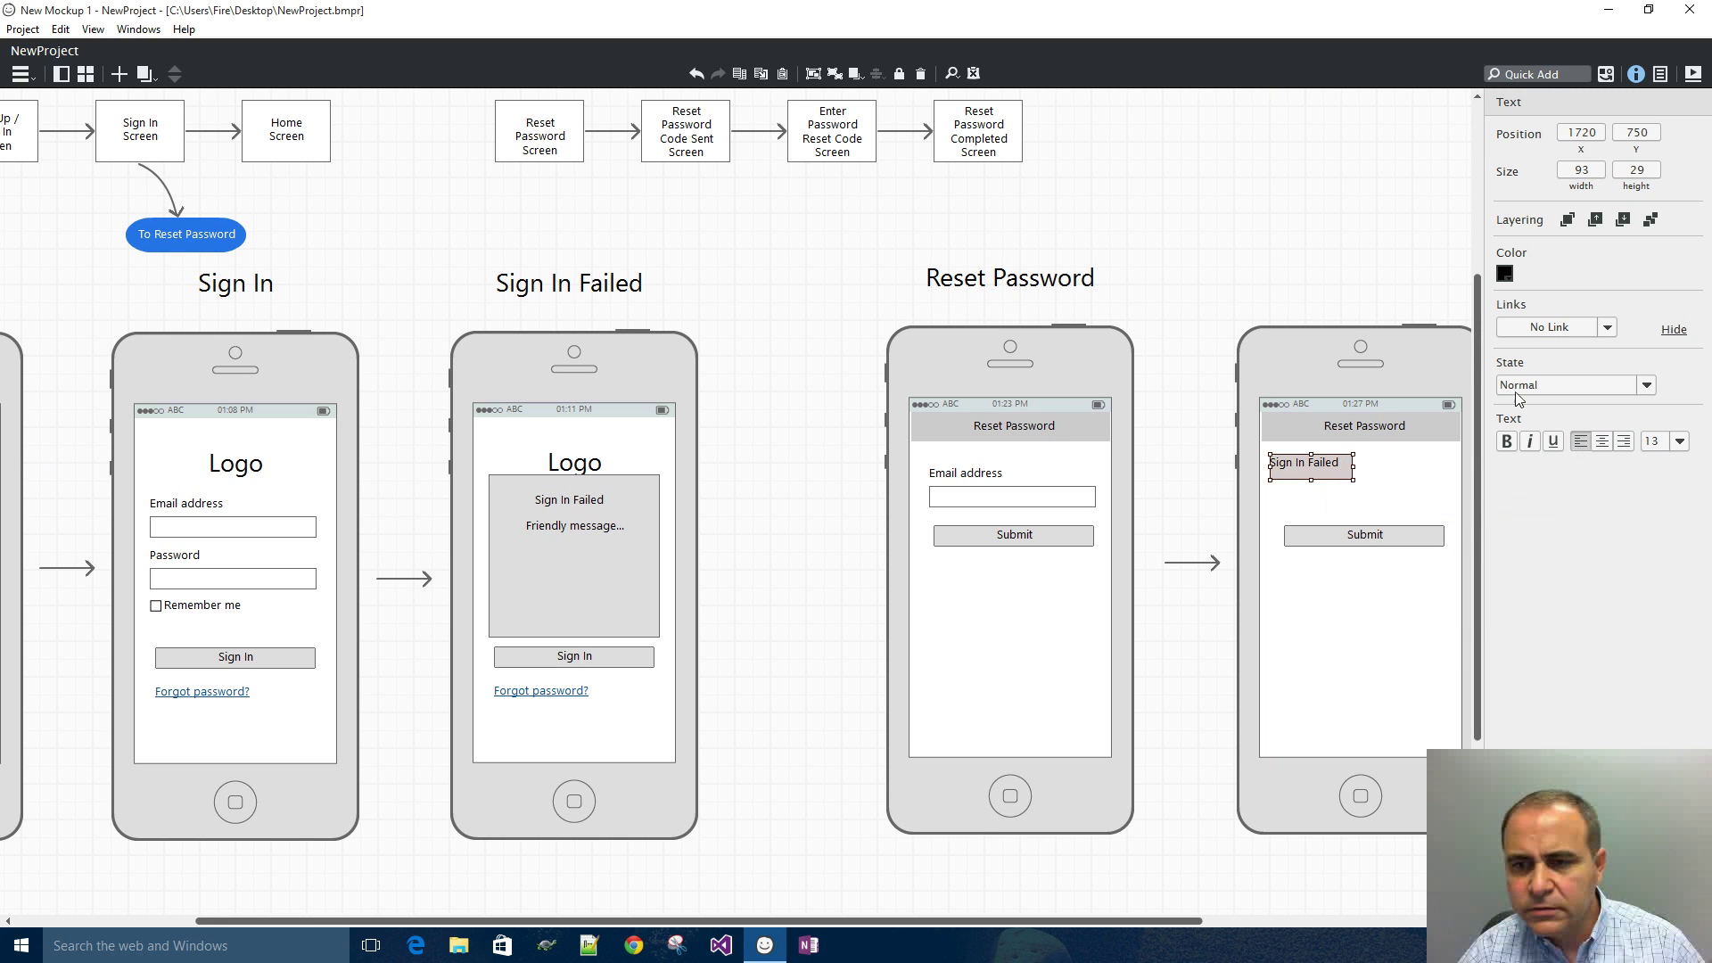
{"action": "left_click", "coordinate": [1342, 279]}
{"action": "left_click", "coordinate": [1322, 466]}
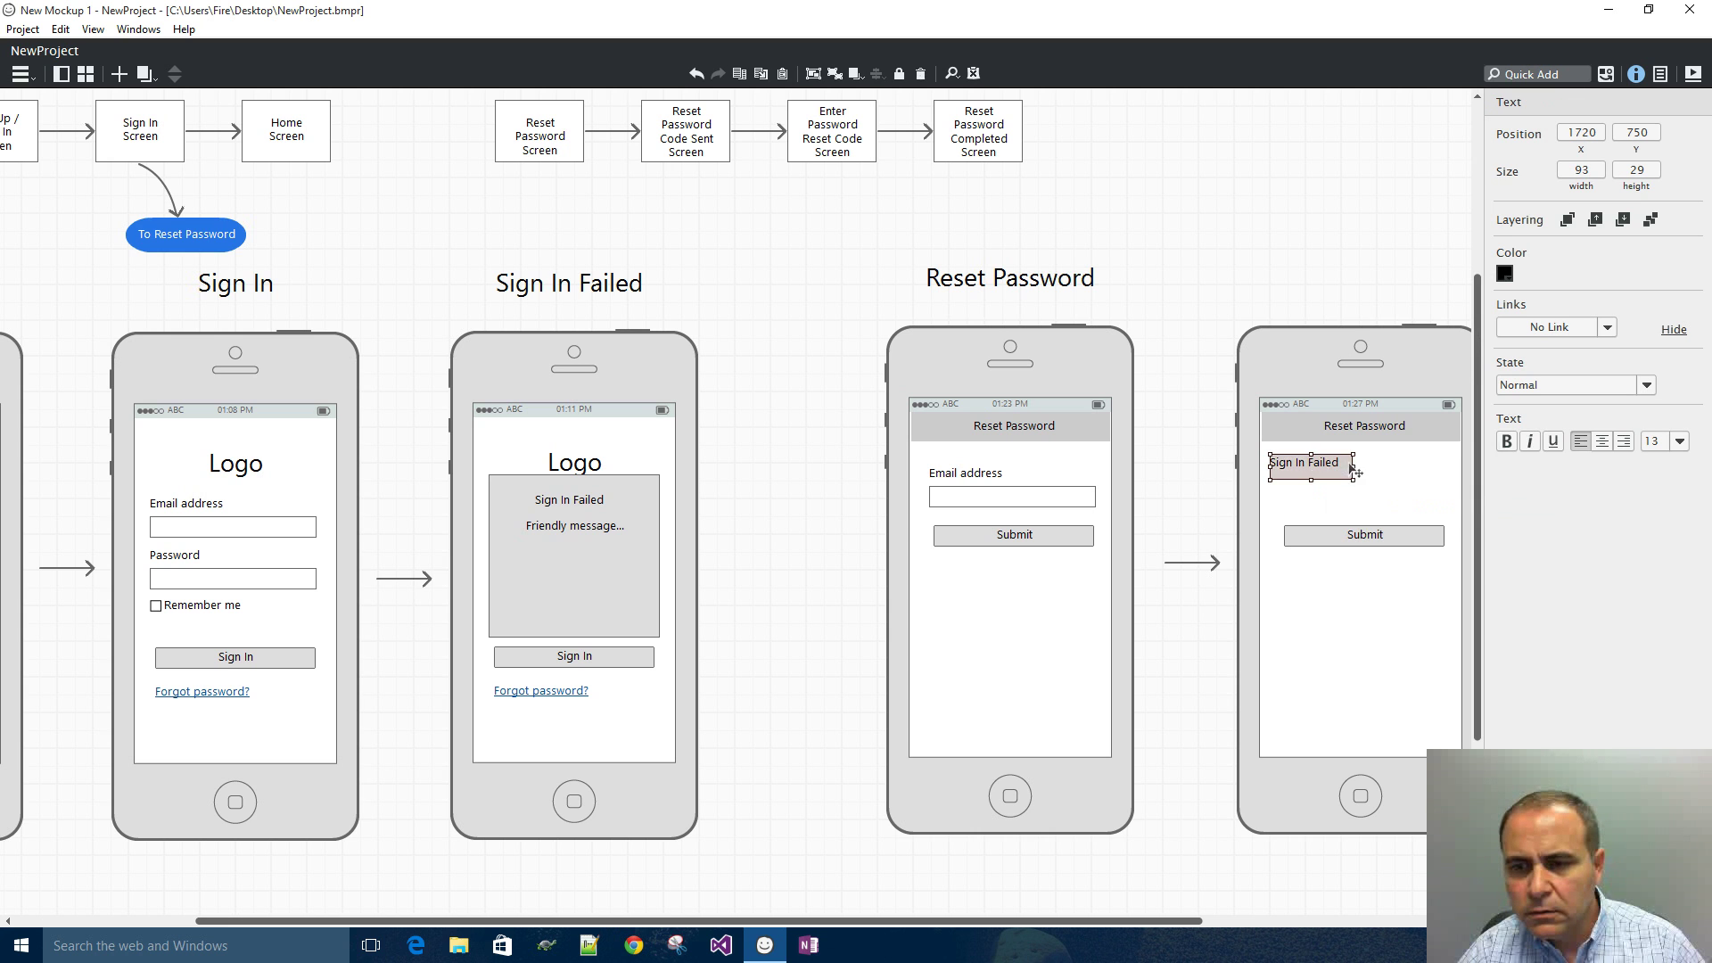
{"action": "left_click_drag", "start_coordinate": [1353, 467], "coordinate": [1455, 465]}
- Type the message 'We sent you a message that explains how to enter your new password' and heighten the box
{"action": "double_click", "coordinate": [1342, 467]}
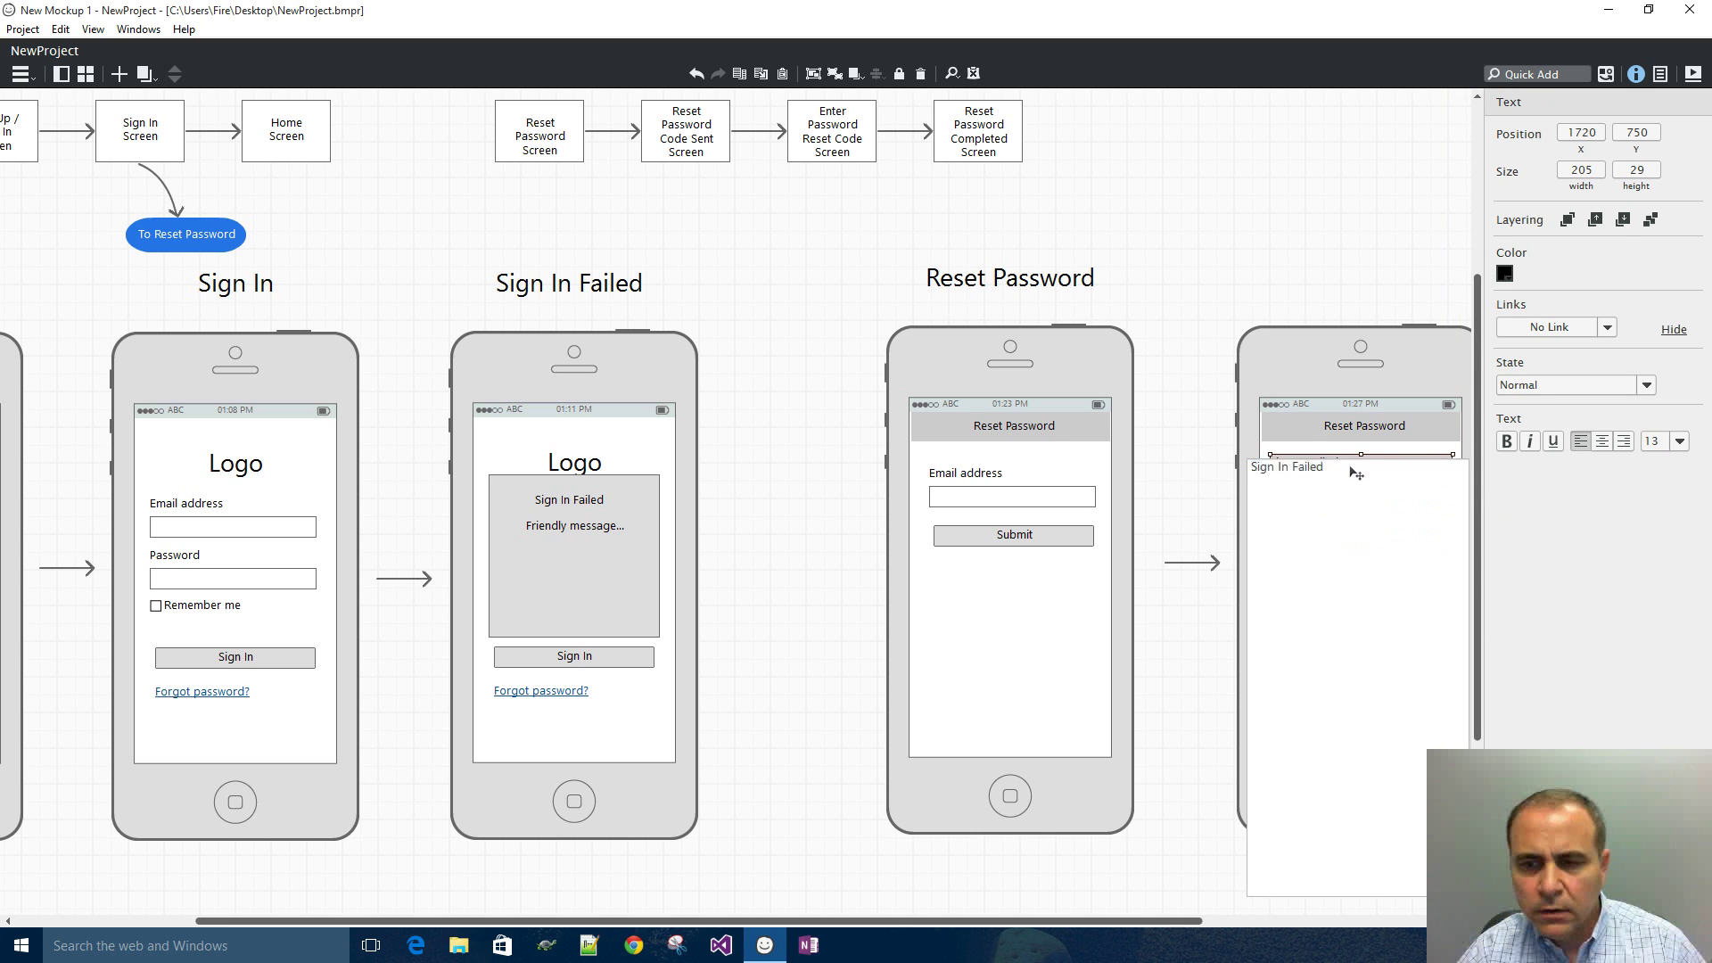
{"action": "type", "text": "We sent you a "}
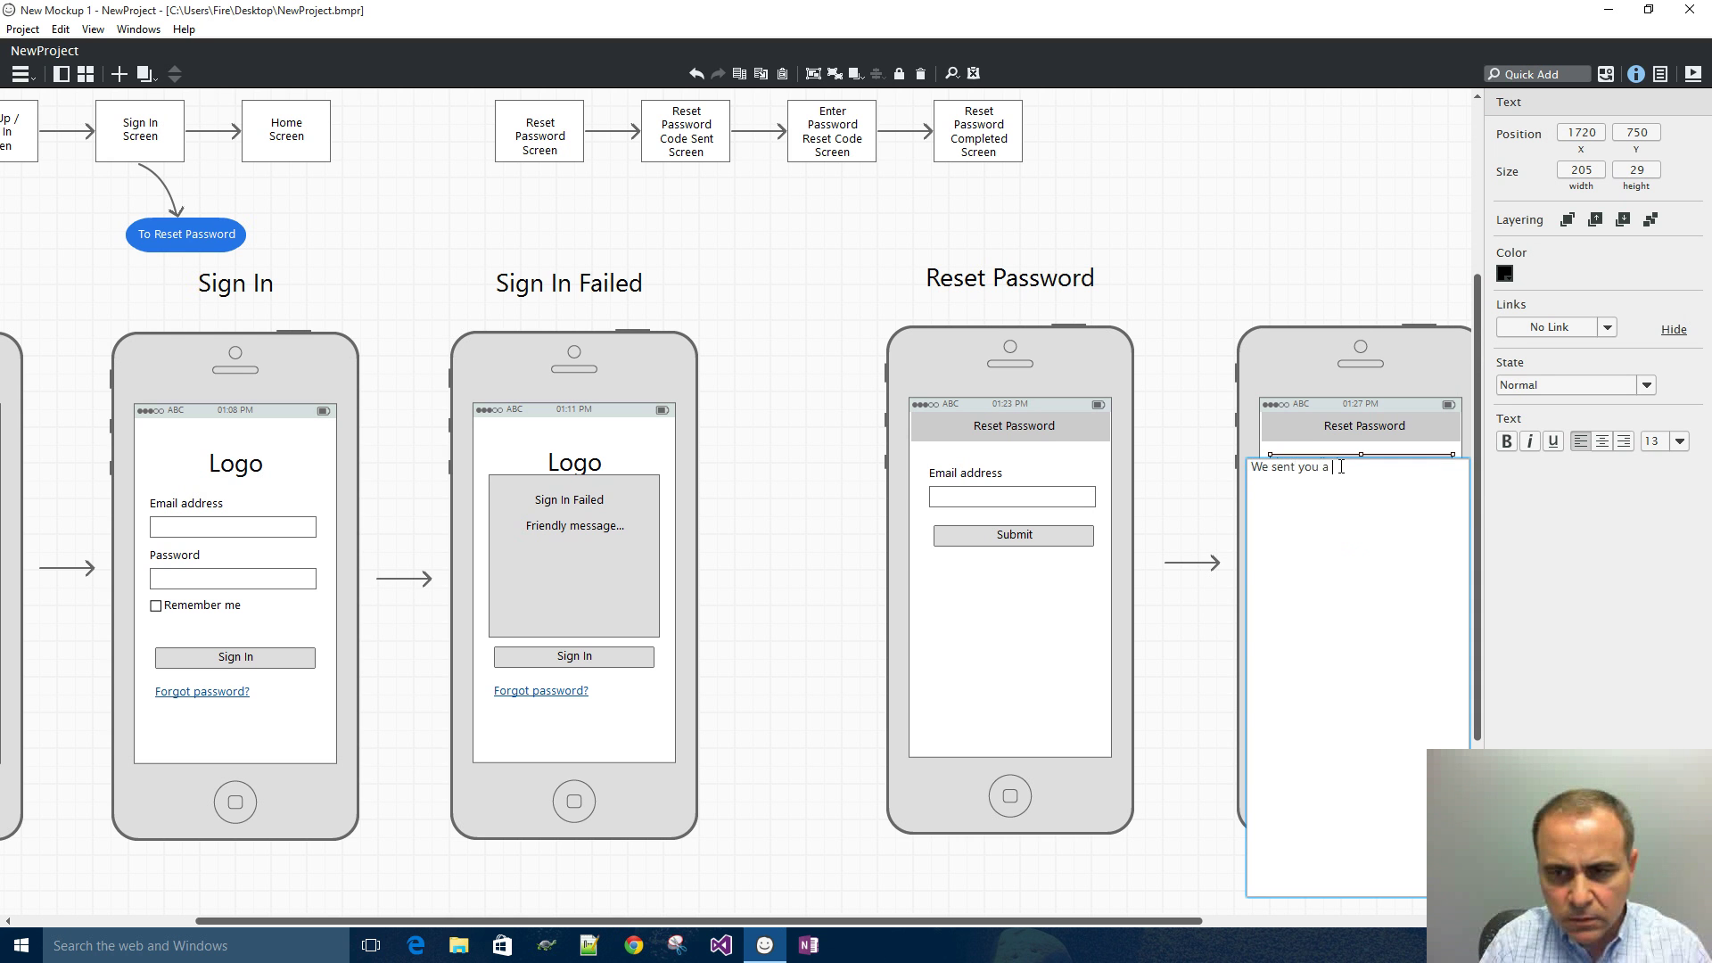
{"action": "type", "text": "mess"}
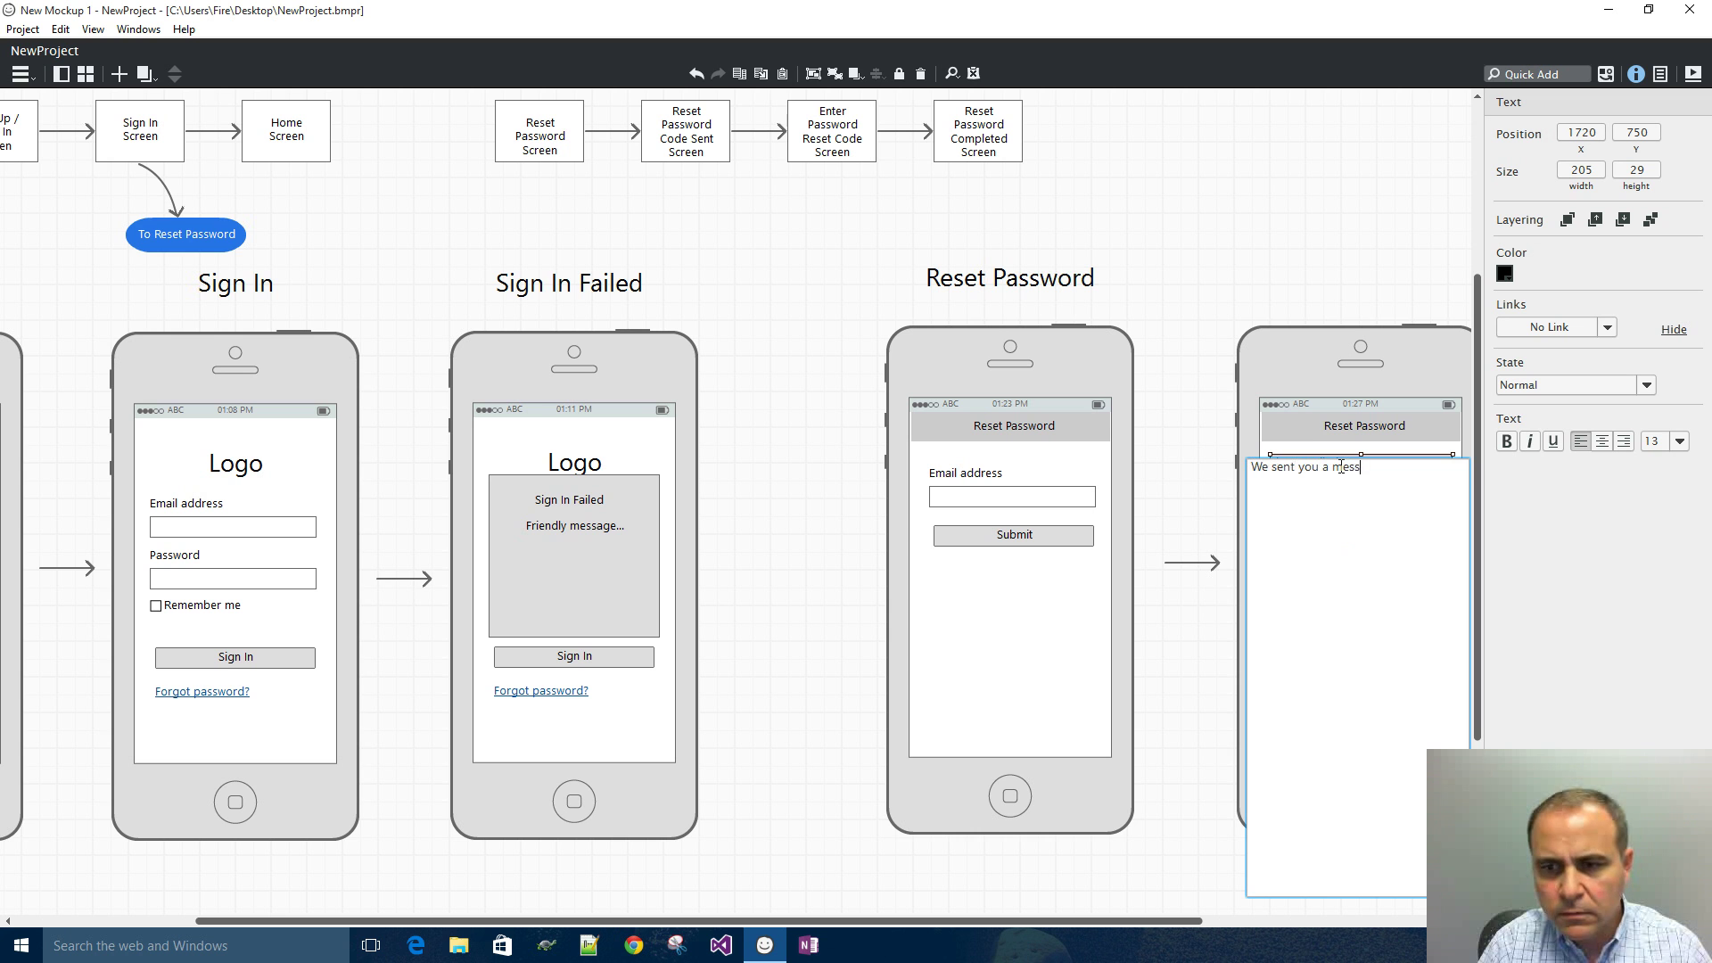
{"action": "type", "text": "age"}
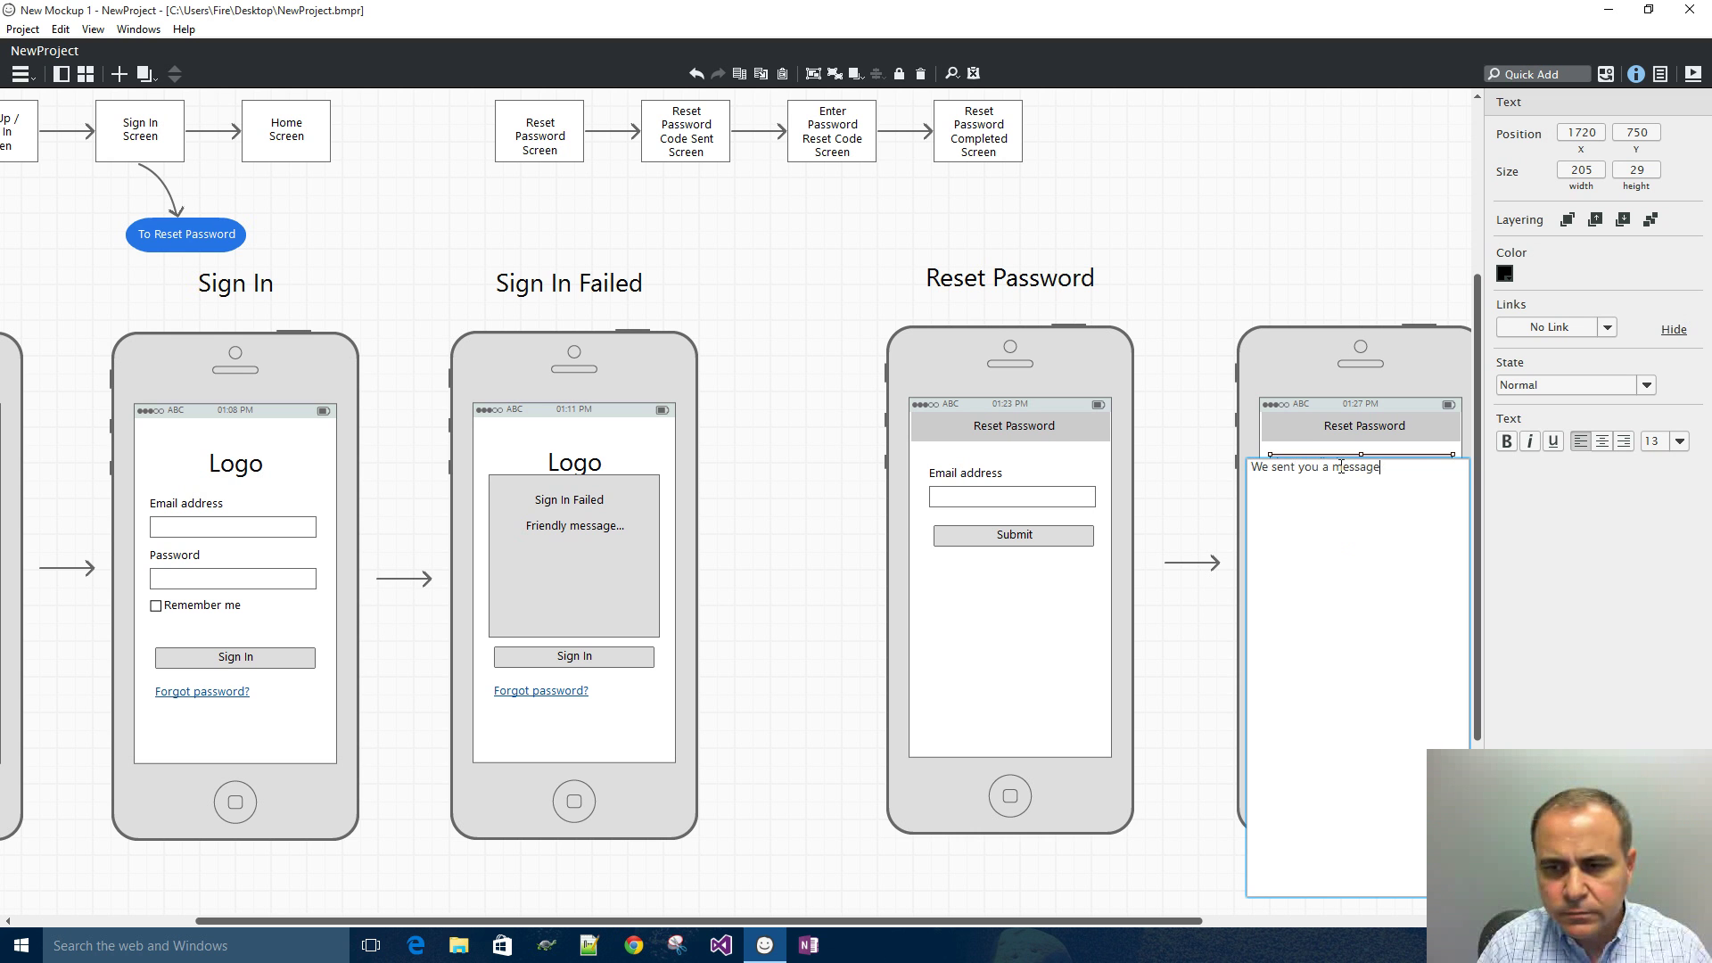
{"action": "type", "text": " that explains how to en"}
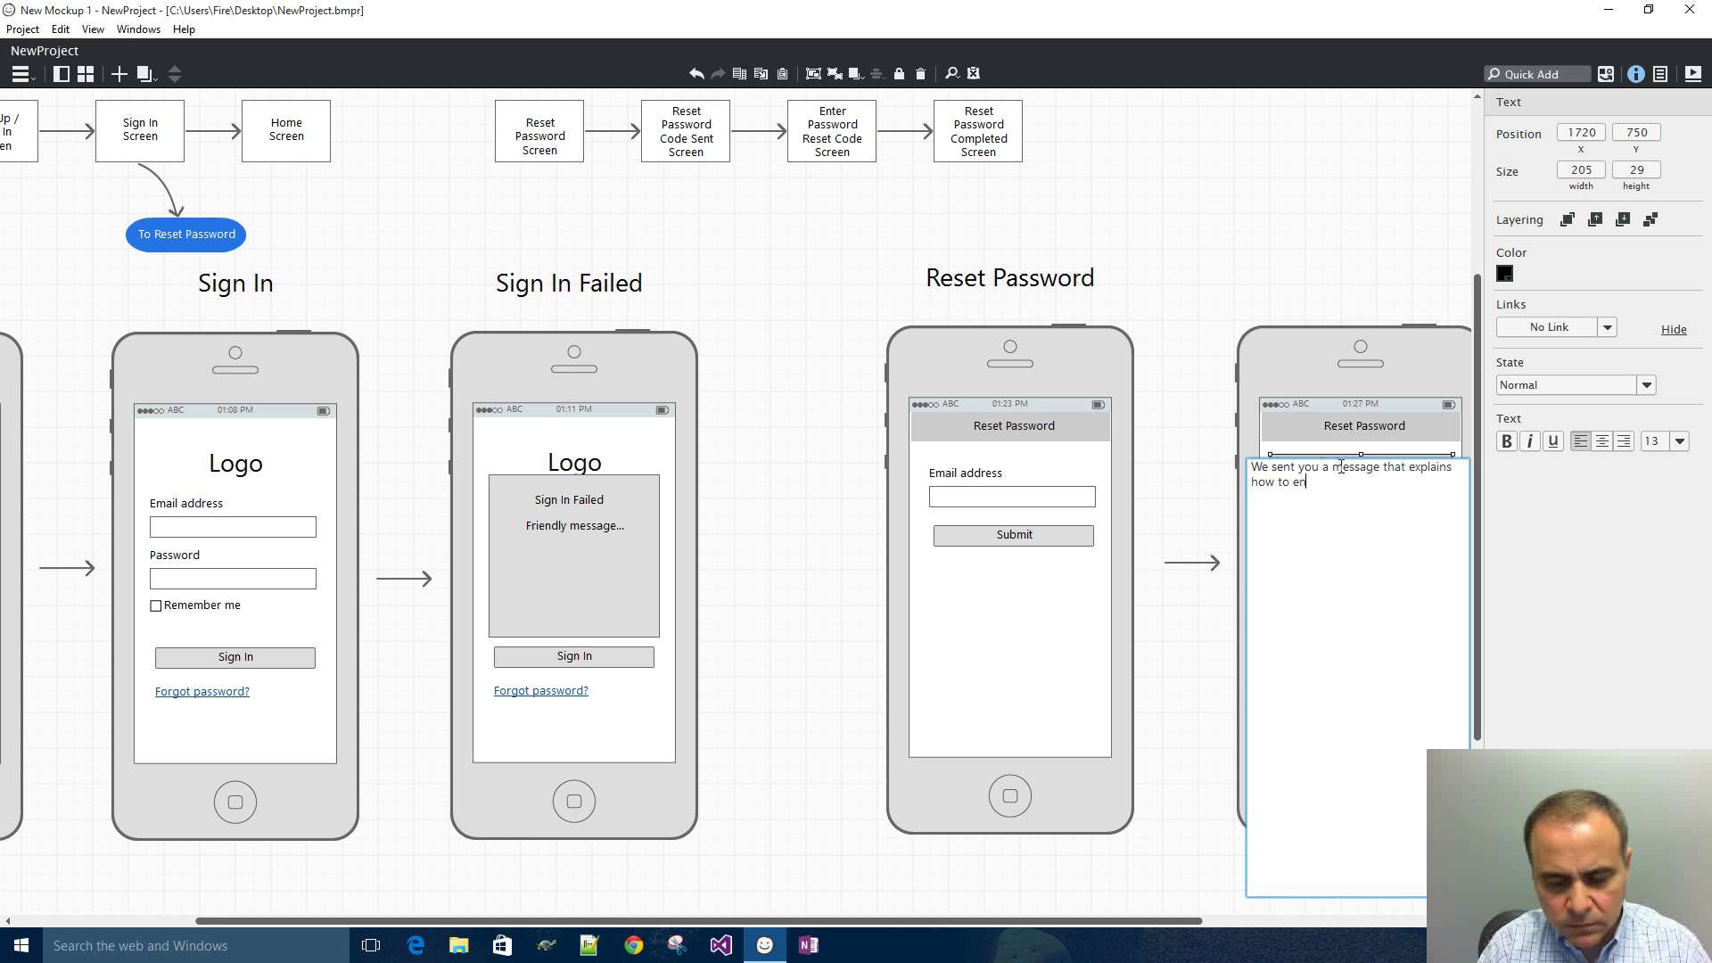
{"action": "type", "text": "ter your new  password."}
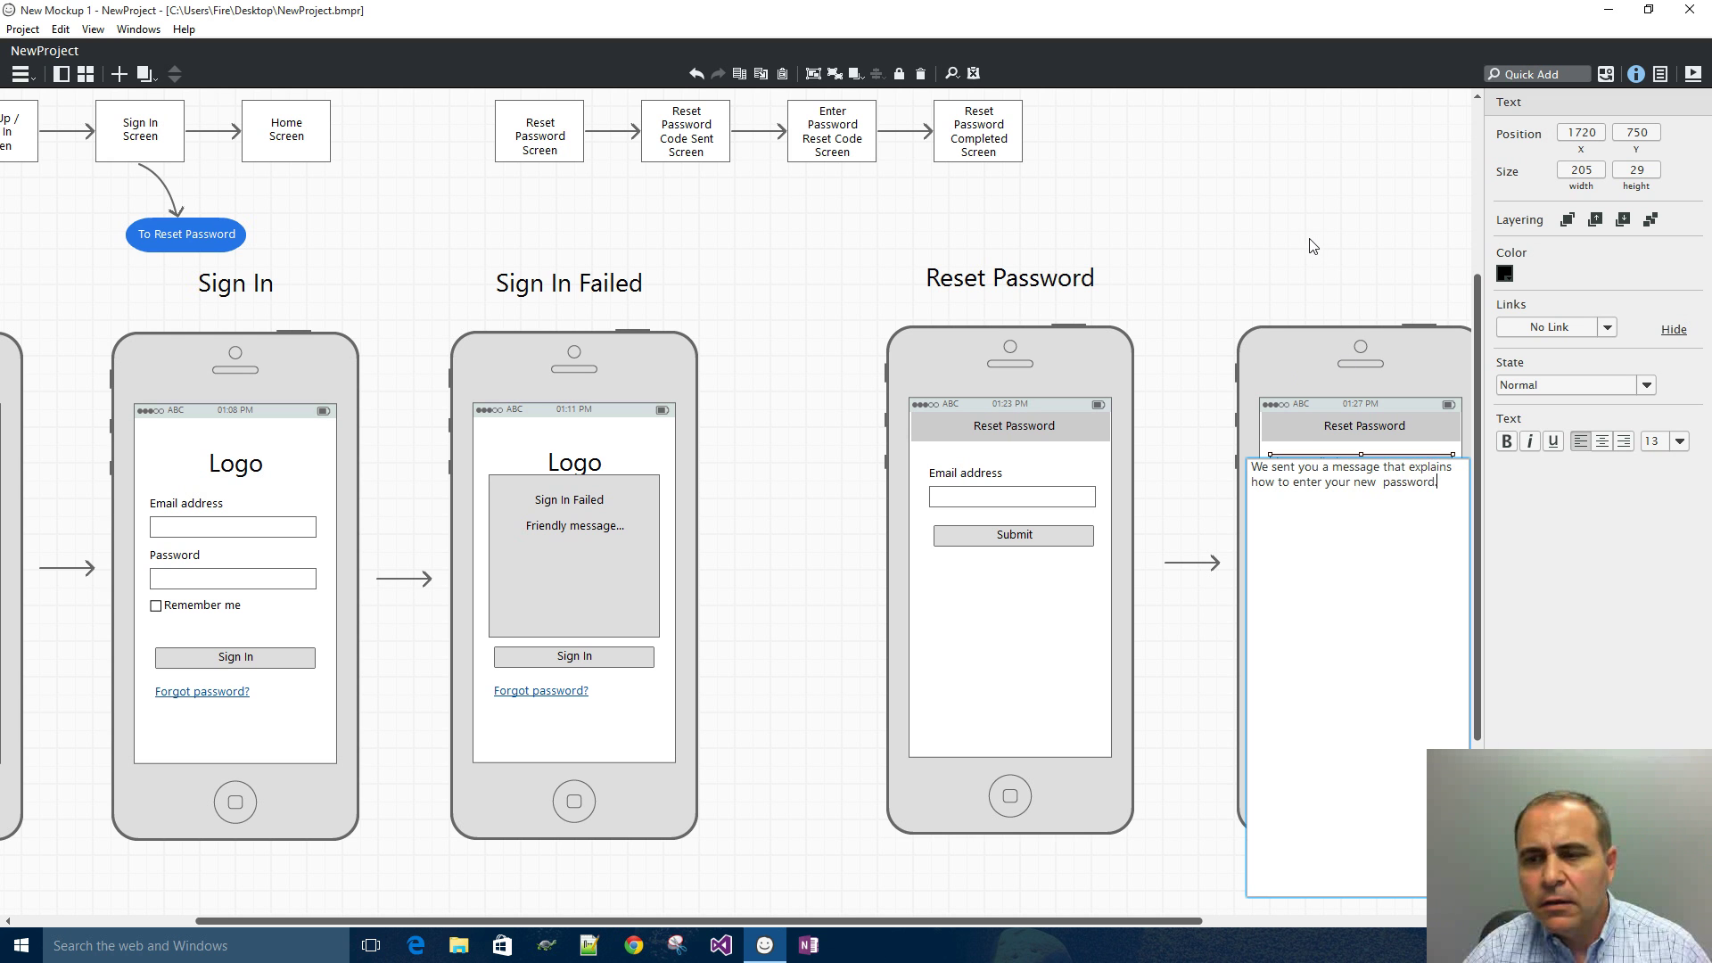
{"action": "key", "text": "ctrl+Return"}
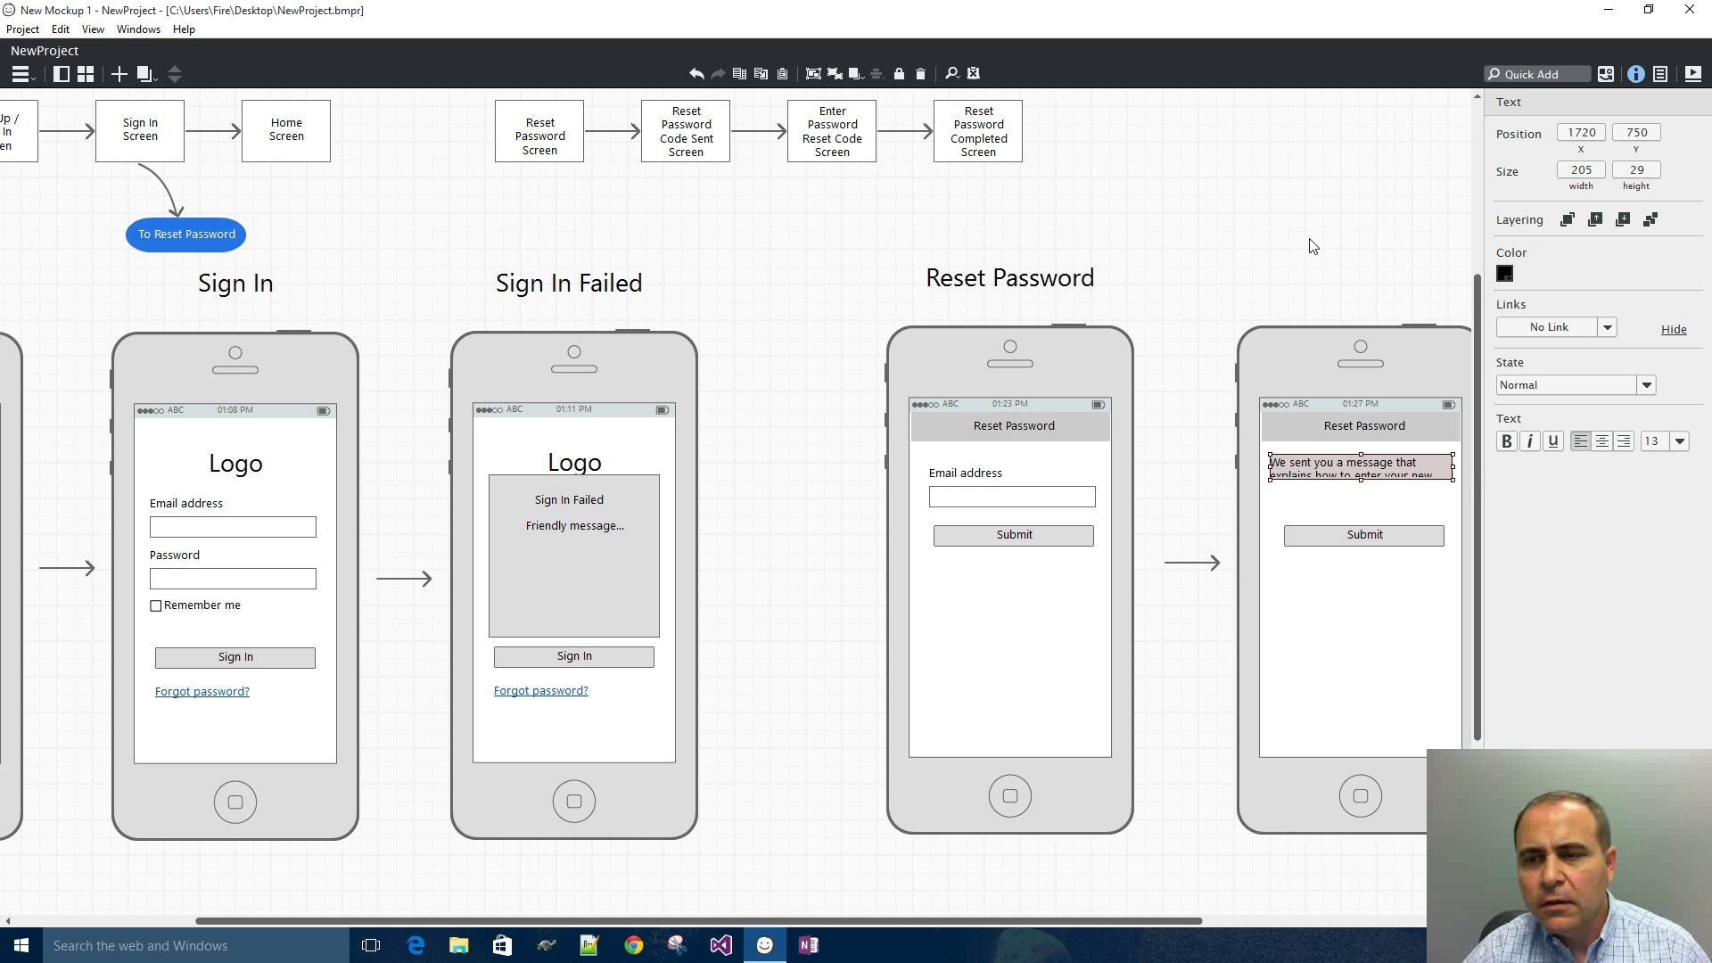
{"action": "left_click_drag", "start_coordinate": [1362, 483], "coordinate": [1370, 509]}
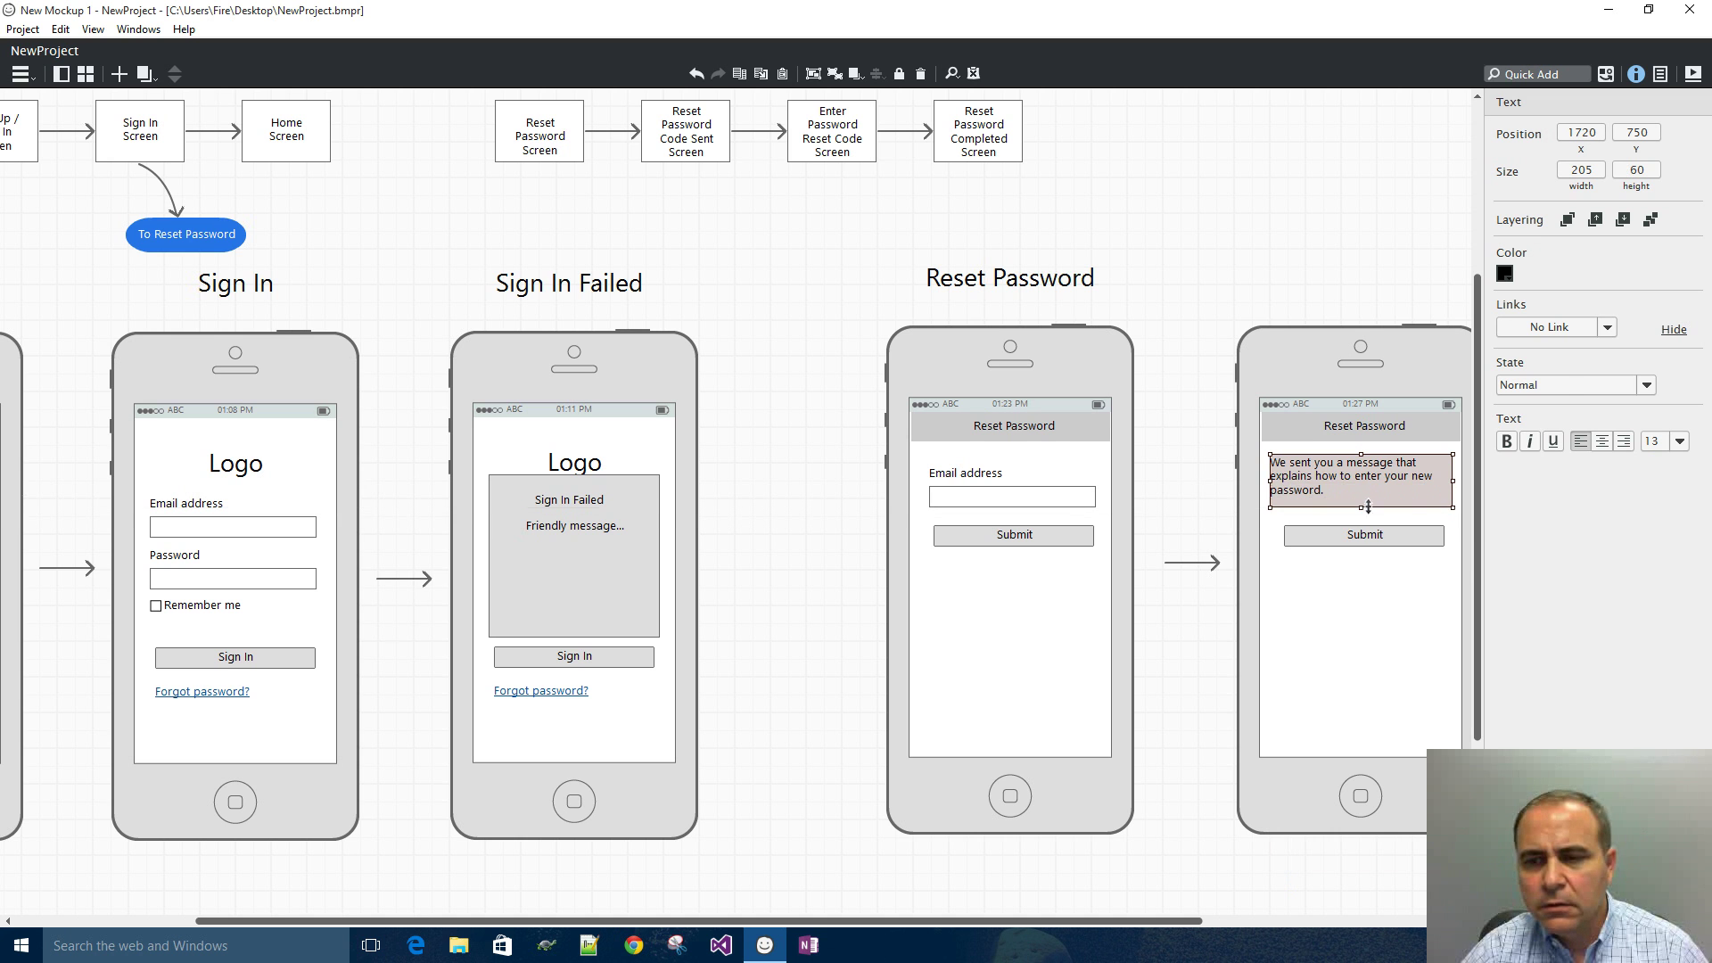
- Rename the Submit button to 'OK'
{"action": "double_click", "coordinate": [1369, 537]}
{"action": "type", "text": "OK"}
{"action": "key", "text": "Return"}
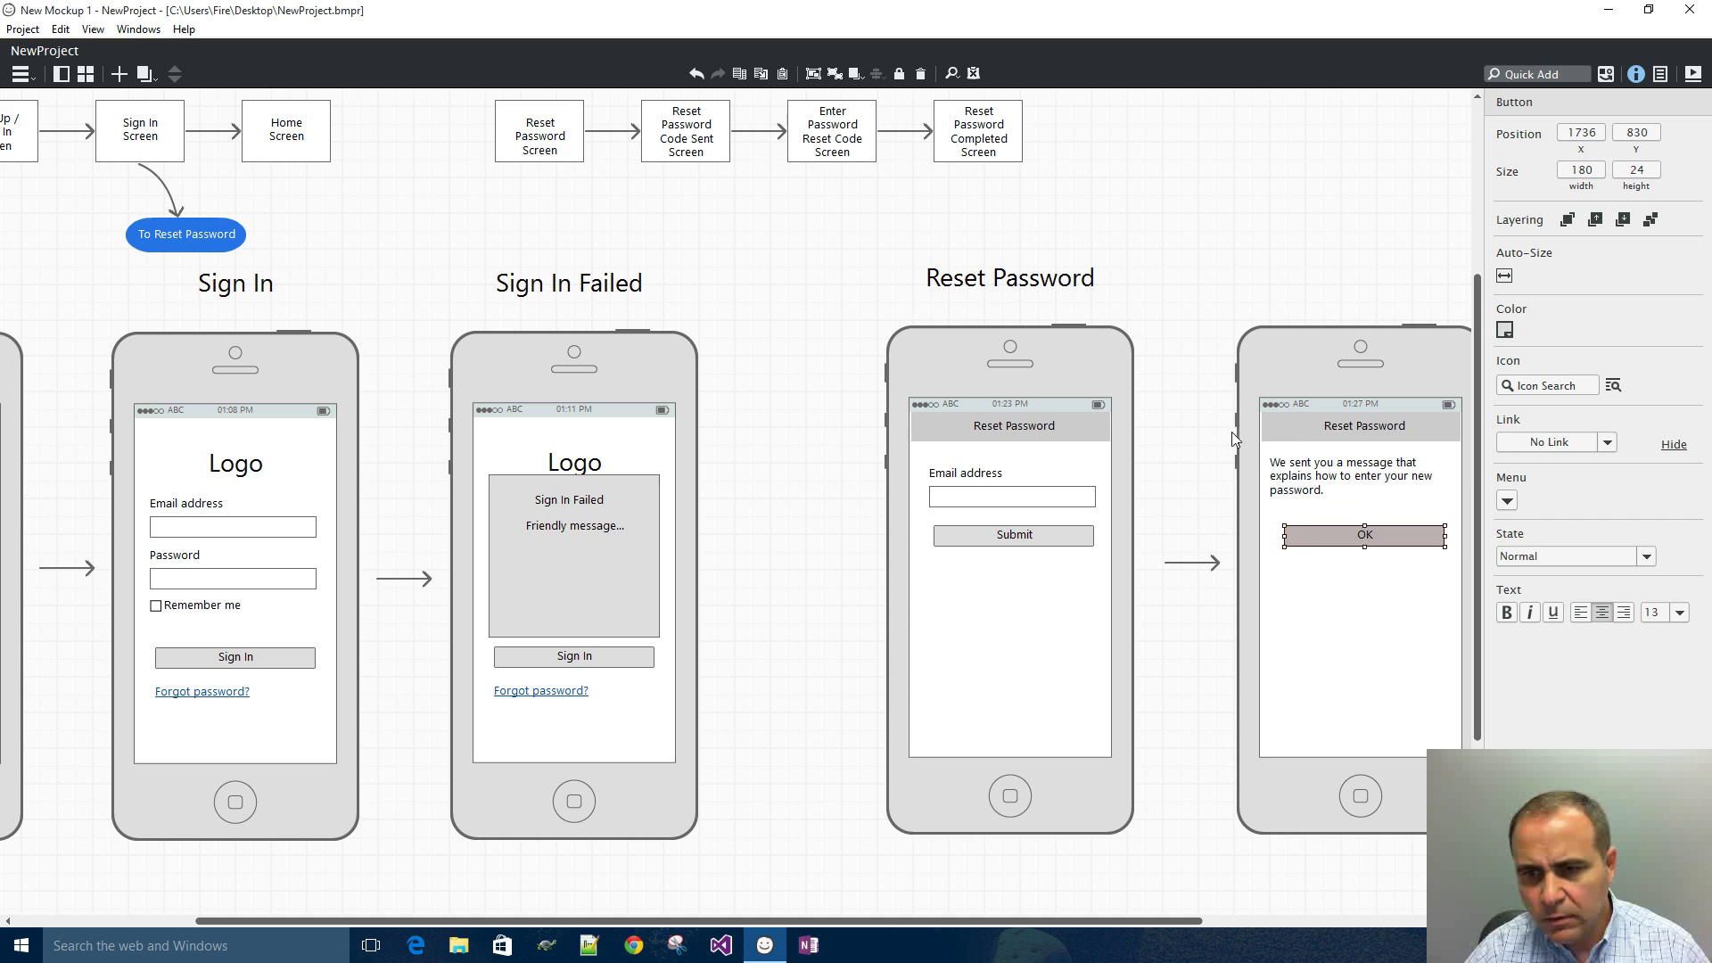
- Prefix the message with 'Check your inbox.' and hide the properties panel
{"action": "double_click", "coordinate": [1261, 472]}
{"action": "left_click", "coordinate": [1253, 471]}
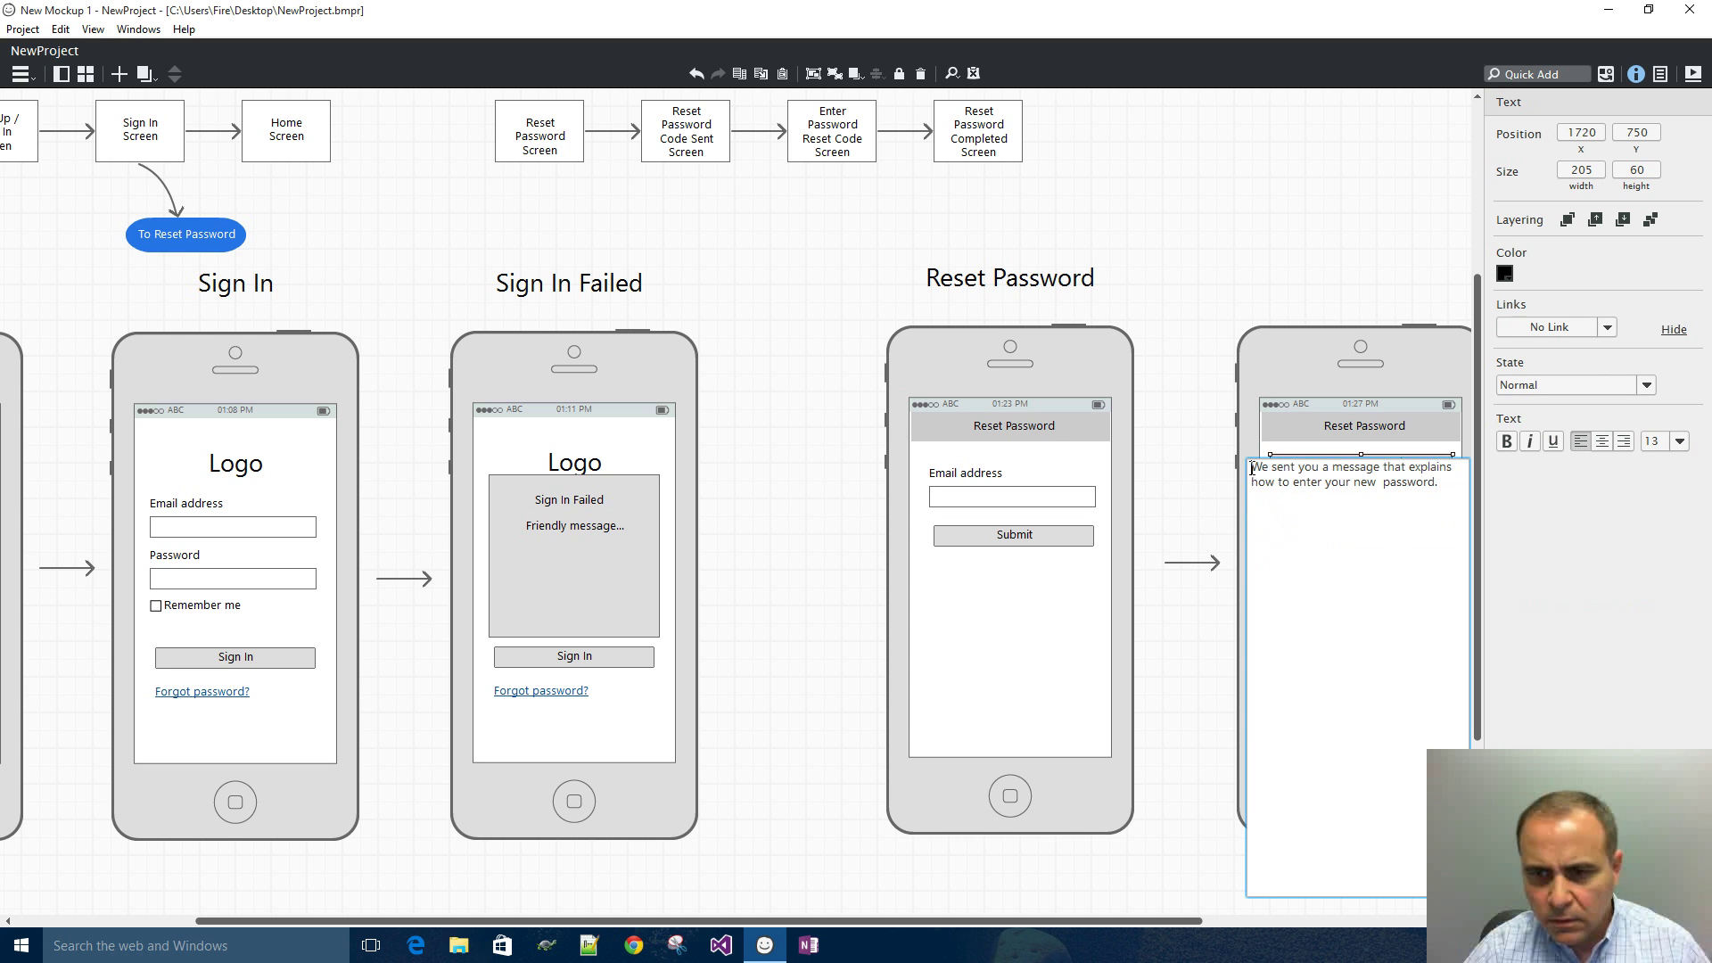
{"action": "type", "text": "Check you "}
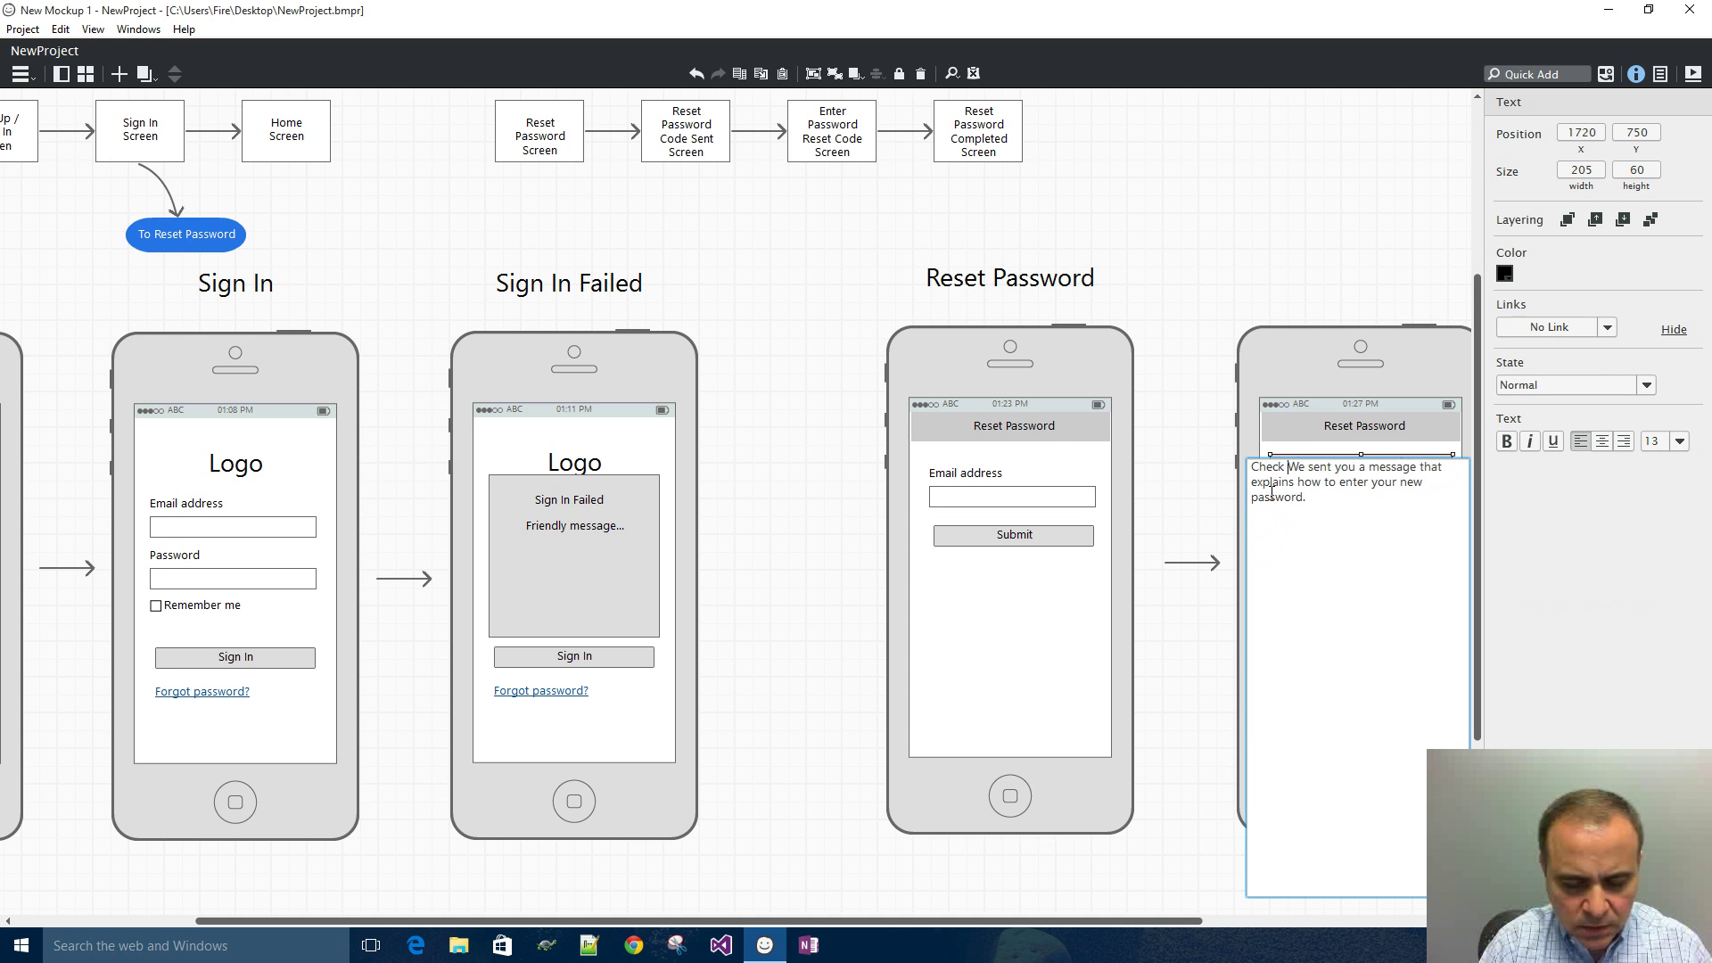
{"action": "type", "text": "r inbox"}
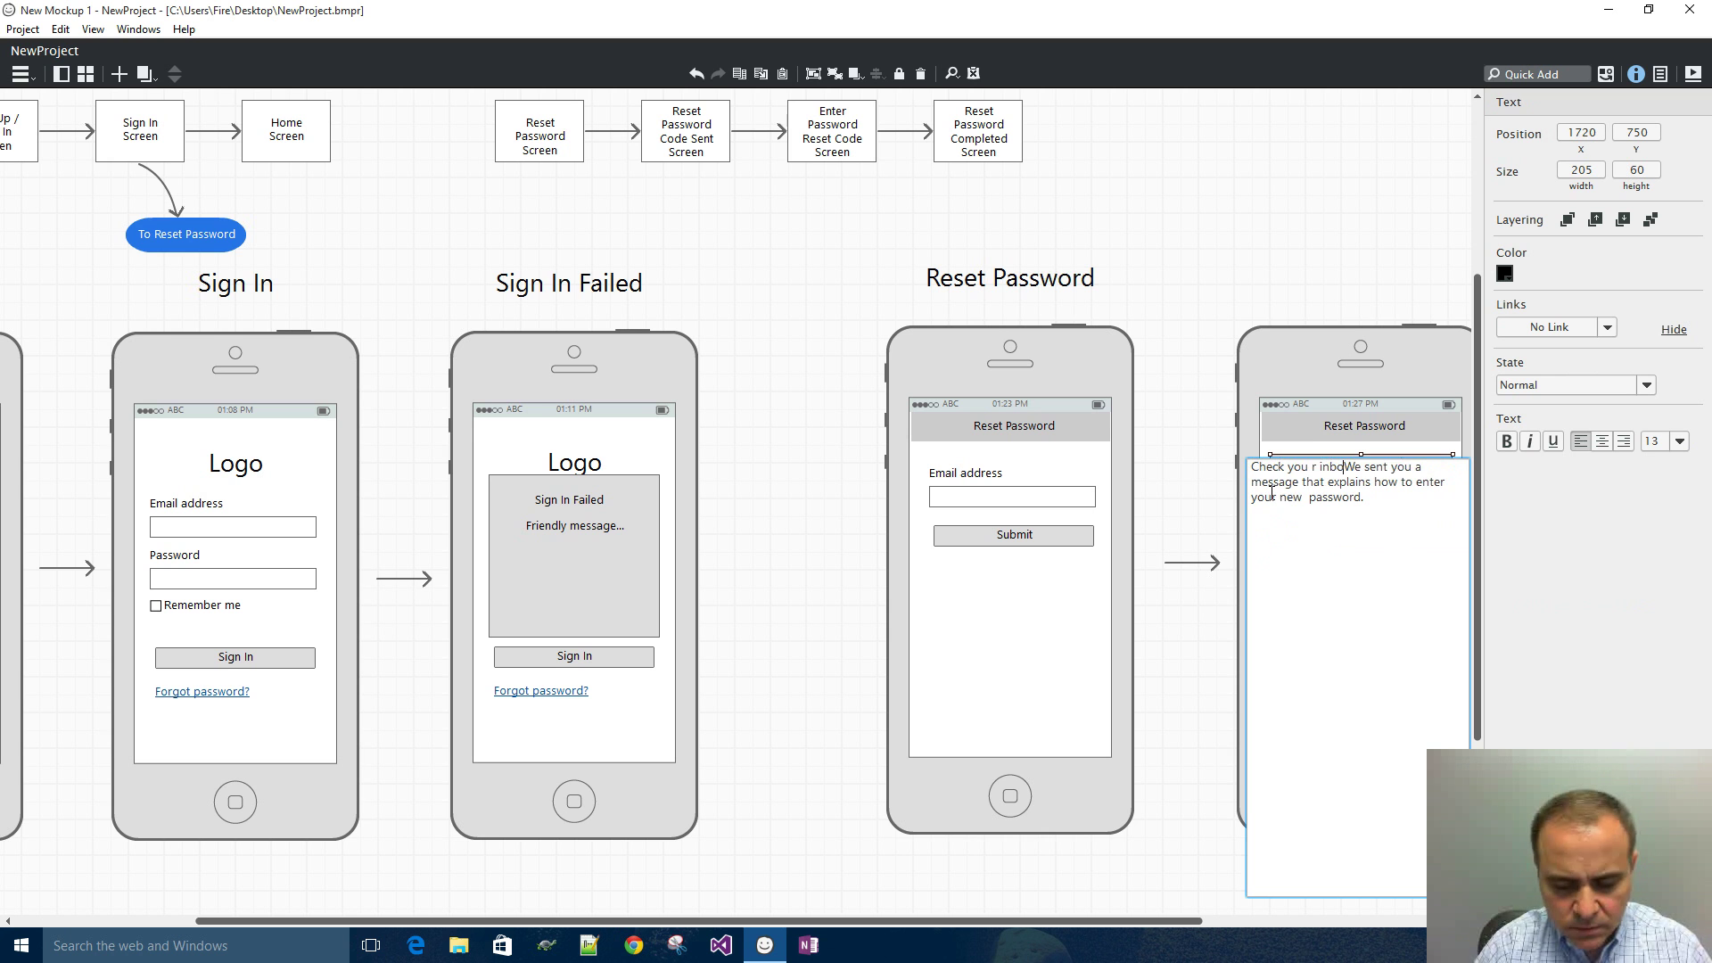
{"action": "type", "text": "."}
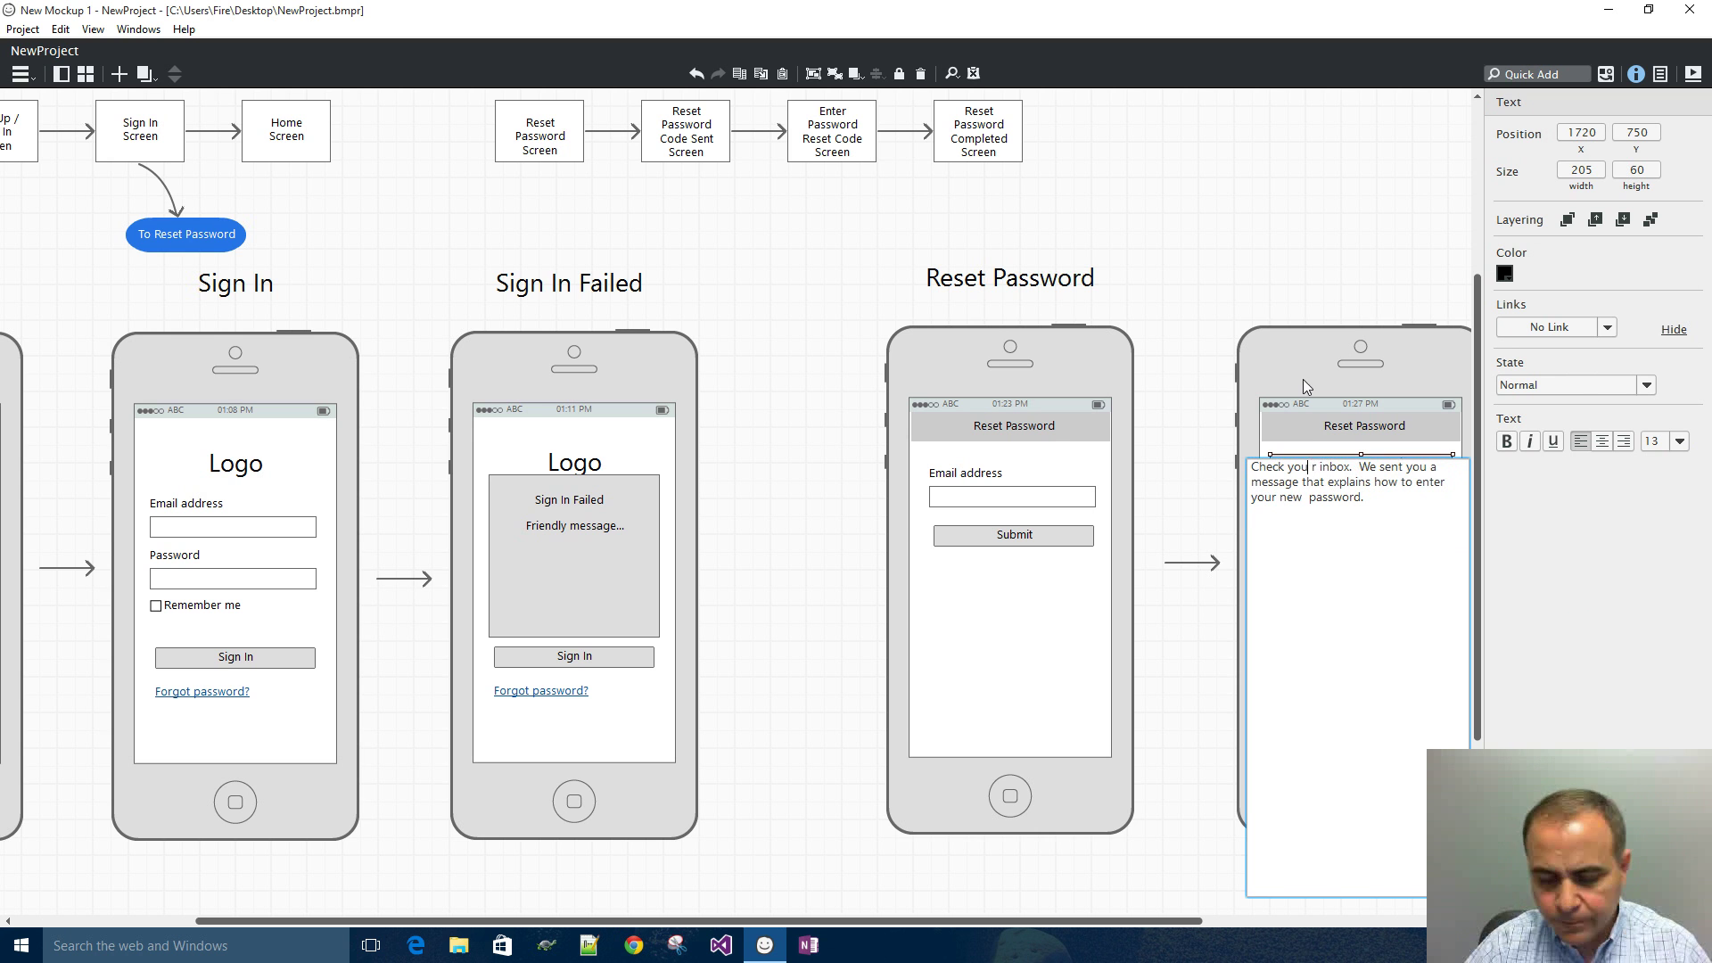
{"action": "key", "text": "Delete"}
{"action": "left_click", "coordinate": [1355, 266]}
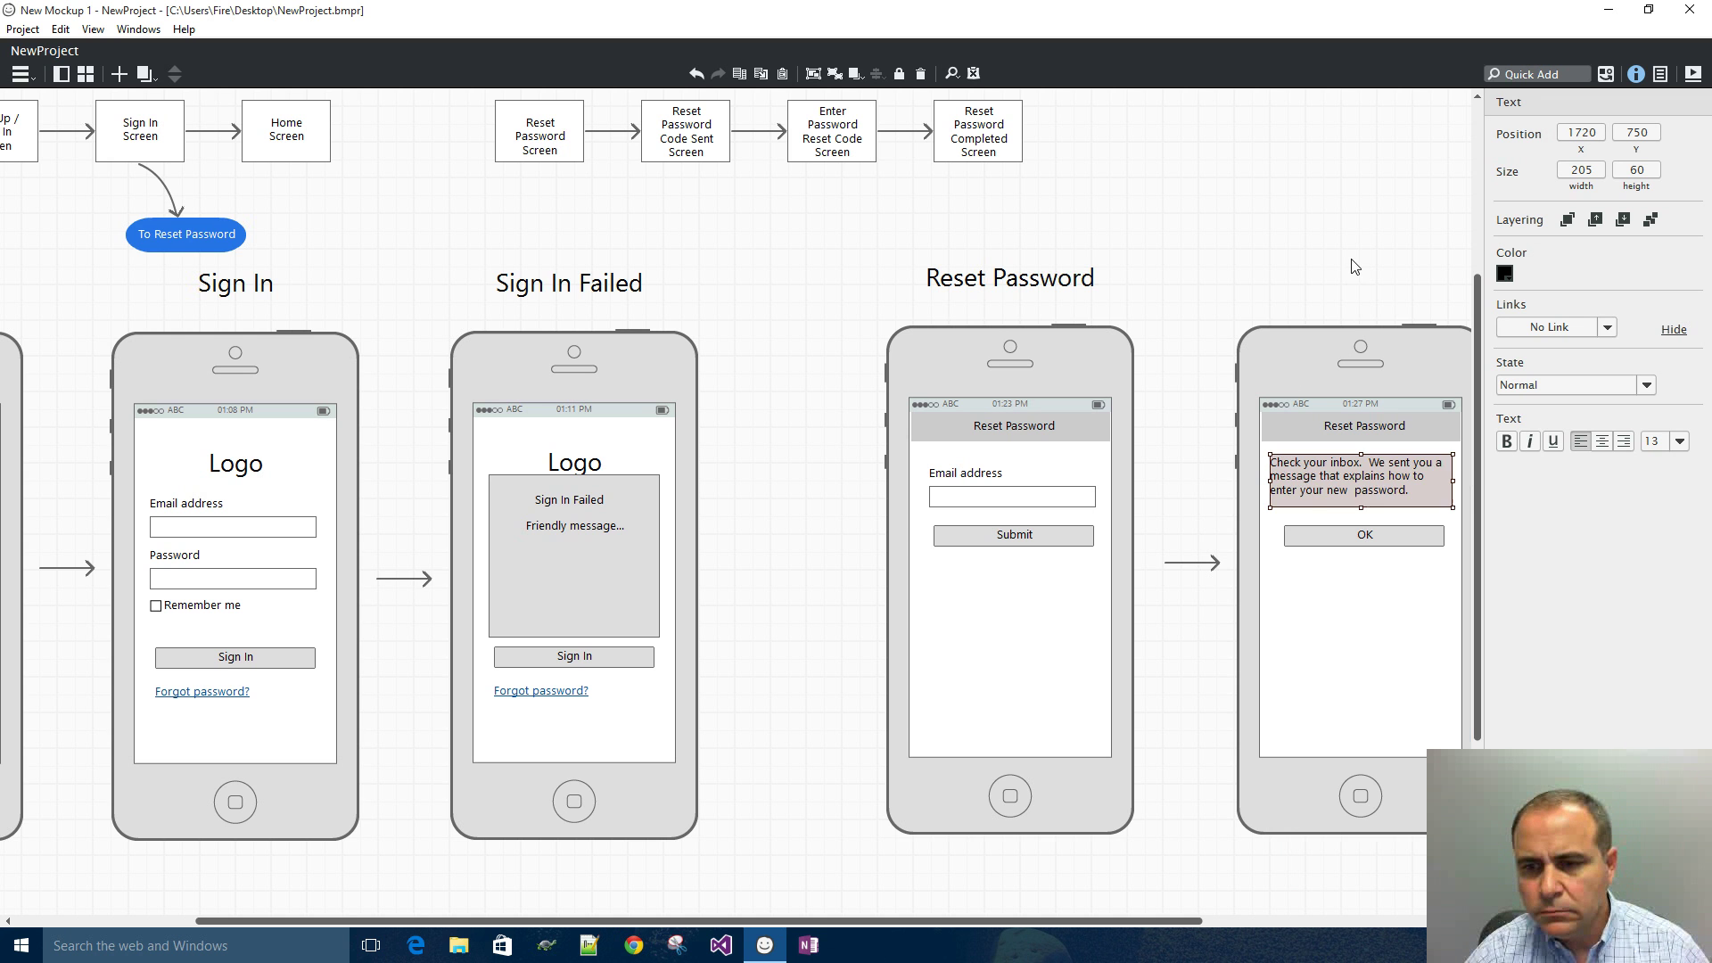
{"action": "left_click", "coordinate": [1177, 355]}
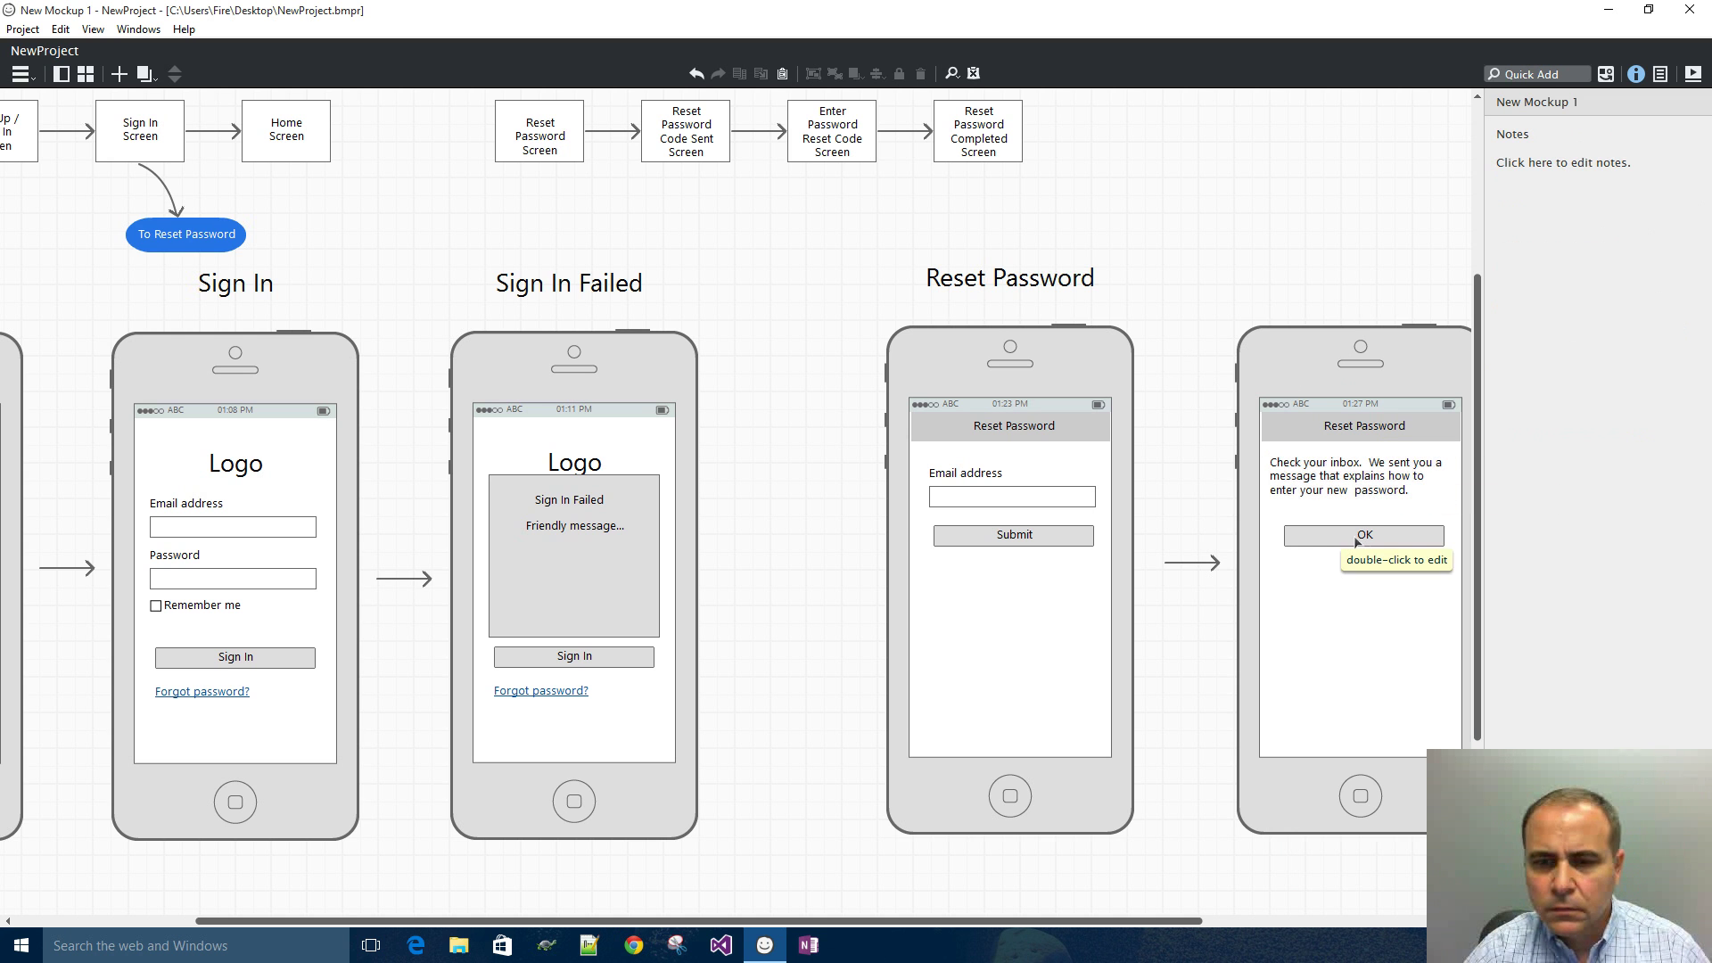
{"action": "left_click", "coordinate": [92, 29]}
{"action": "left_click", "coordinate": [77, 200]}
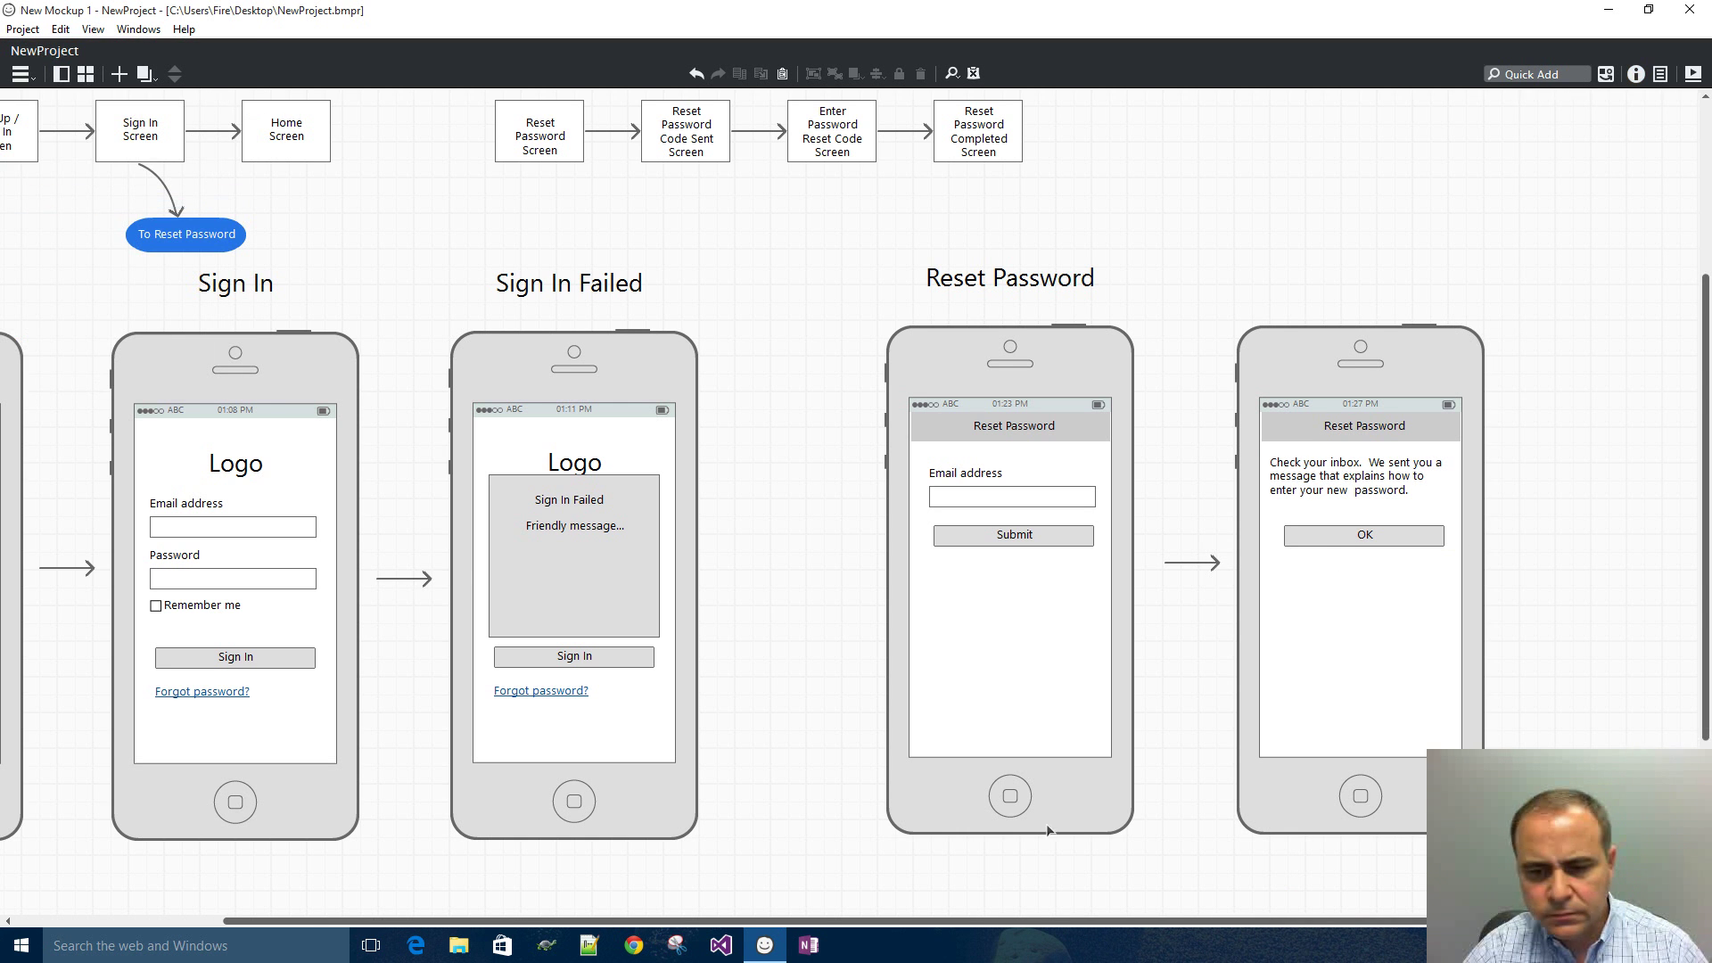
- Copy the flow arrow to the right of the OK confirmation phone
{"action": "left_click_drag", "start_coordinate": [999, 923], "coordinate": [1115, 923]}
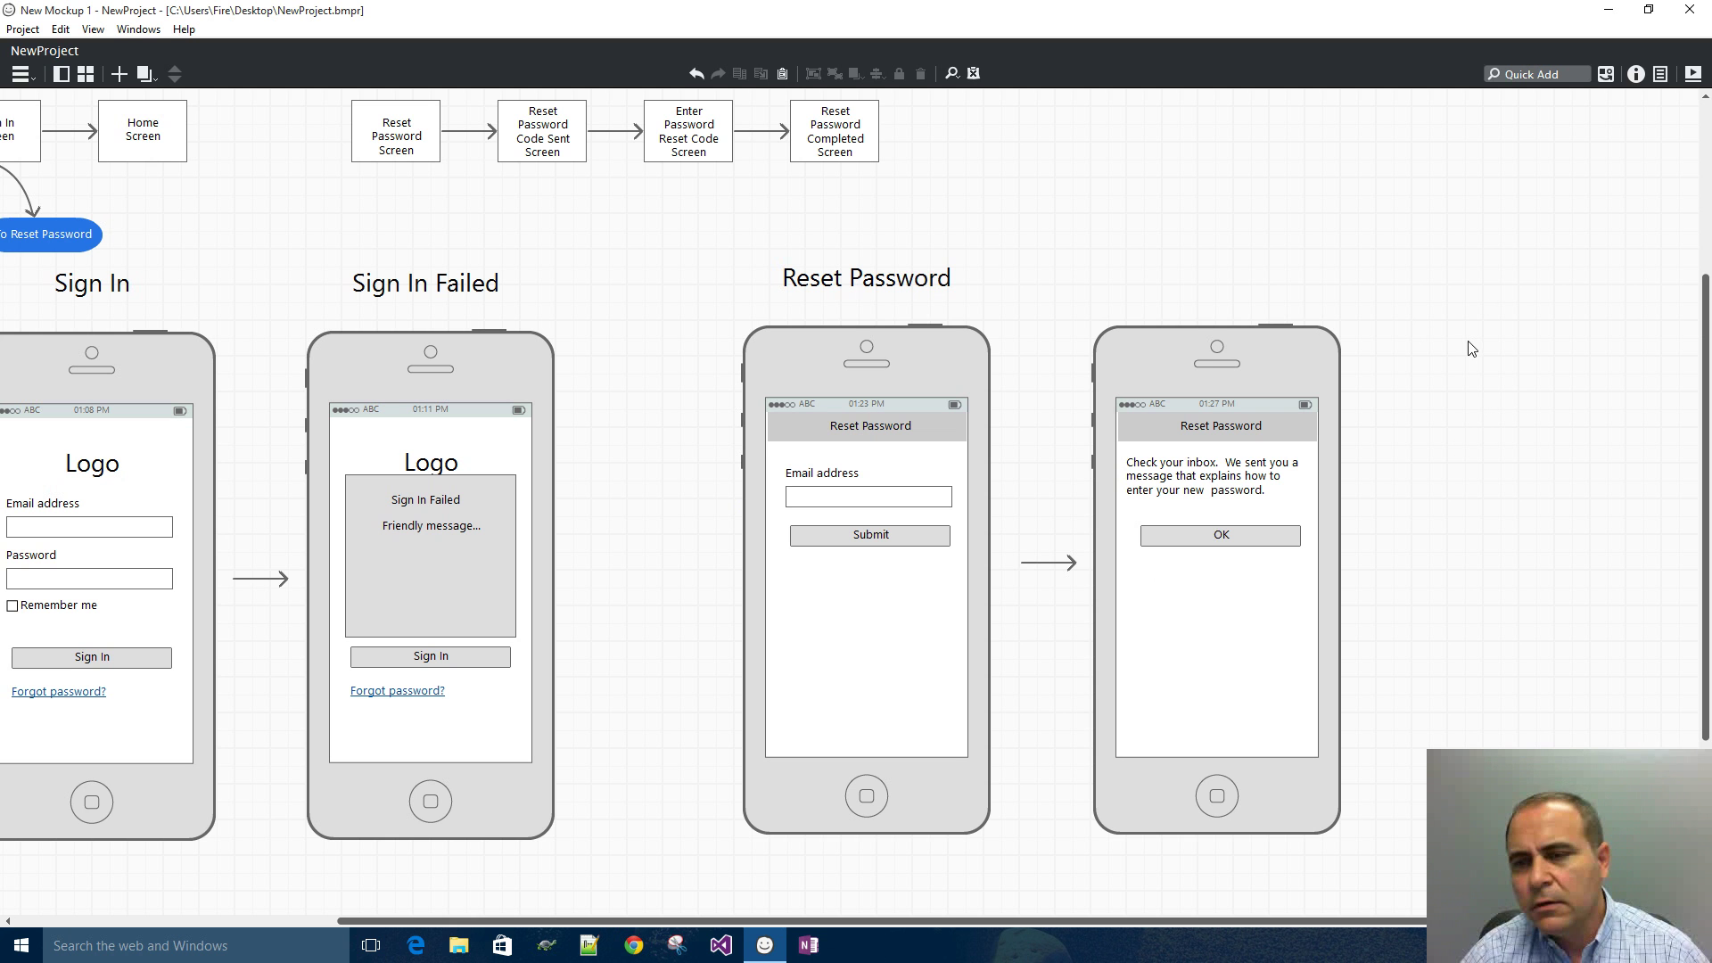
{"action": "left_click", "coordinate": [1056, 566]}
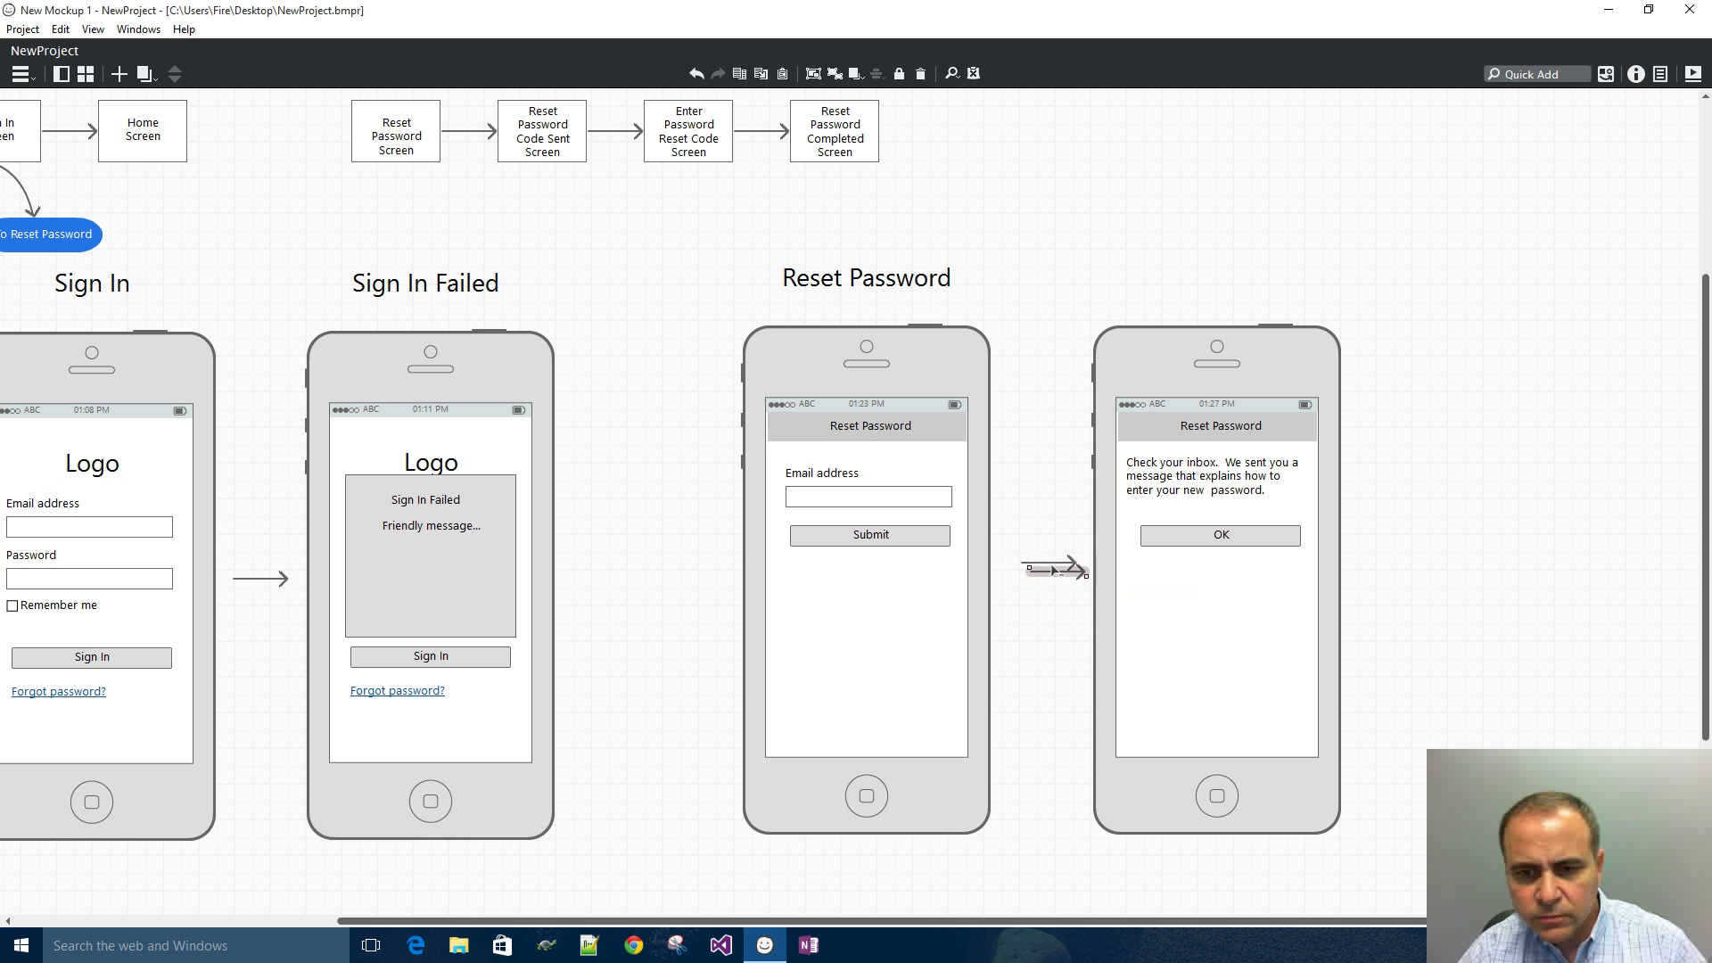
{"action": "left_click_drag", "start_coordinate": [1062, 575], "coordinate": [1414, 564]}
- Place a copy of the Reset Password phone after the new arrow
{"action": "left_click_drag", "start_coordinate": [1046, 280], "coordinate": [1246, 772]}
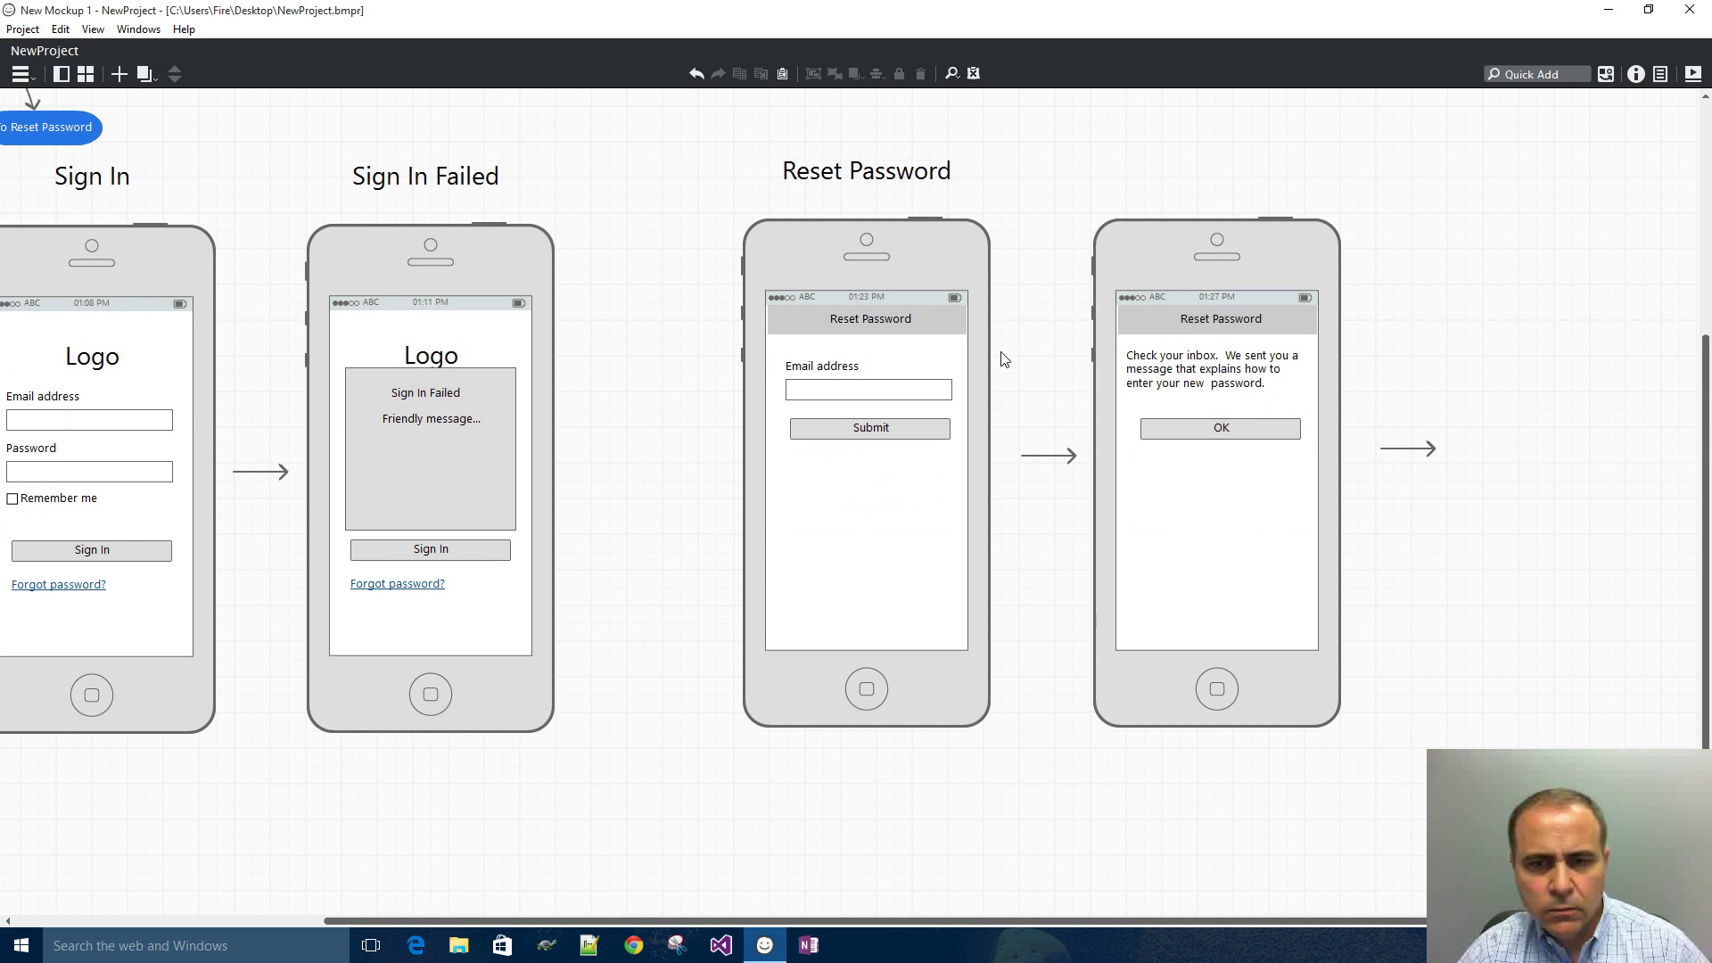
{"action": "left_click_drag", "start_coordinate": [700, 197], "coordinate": [1029, 757]}
{"action": "left_click_drag", "start_coordinate": [830, 359], "coordinate": [1533, 350]}
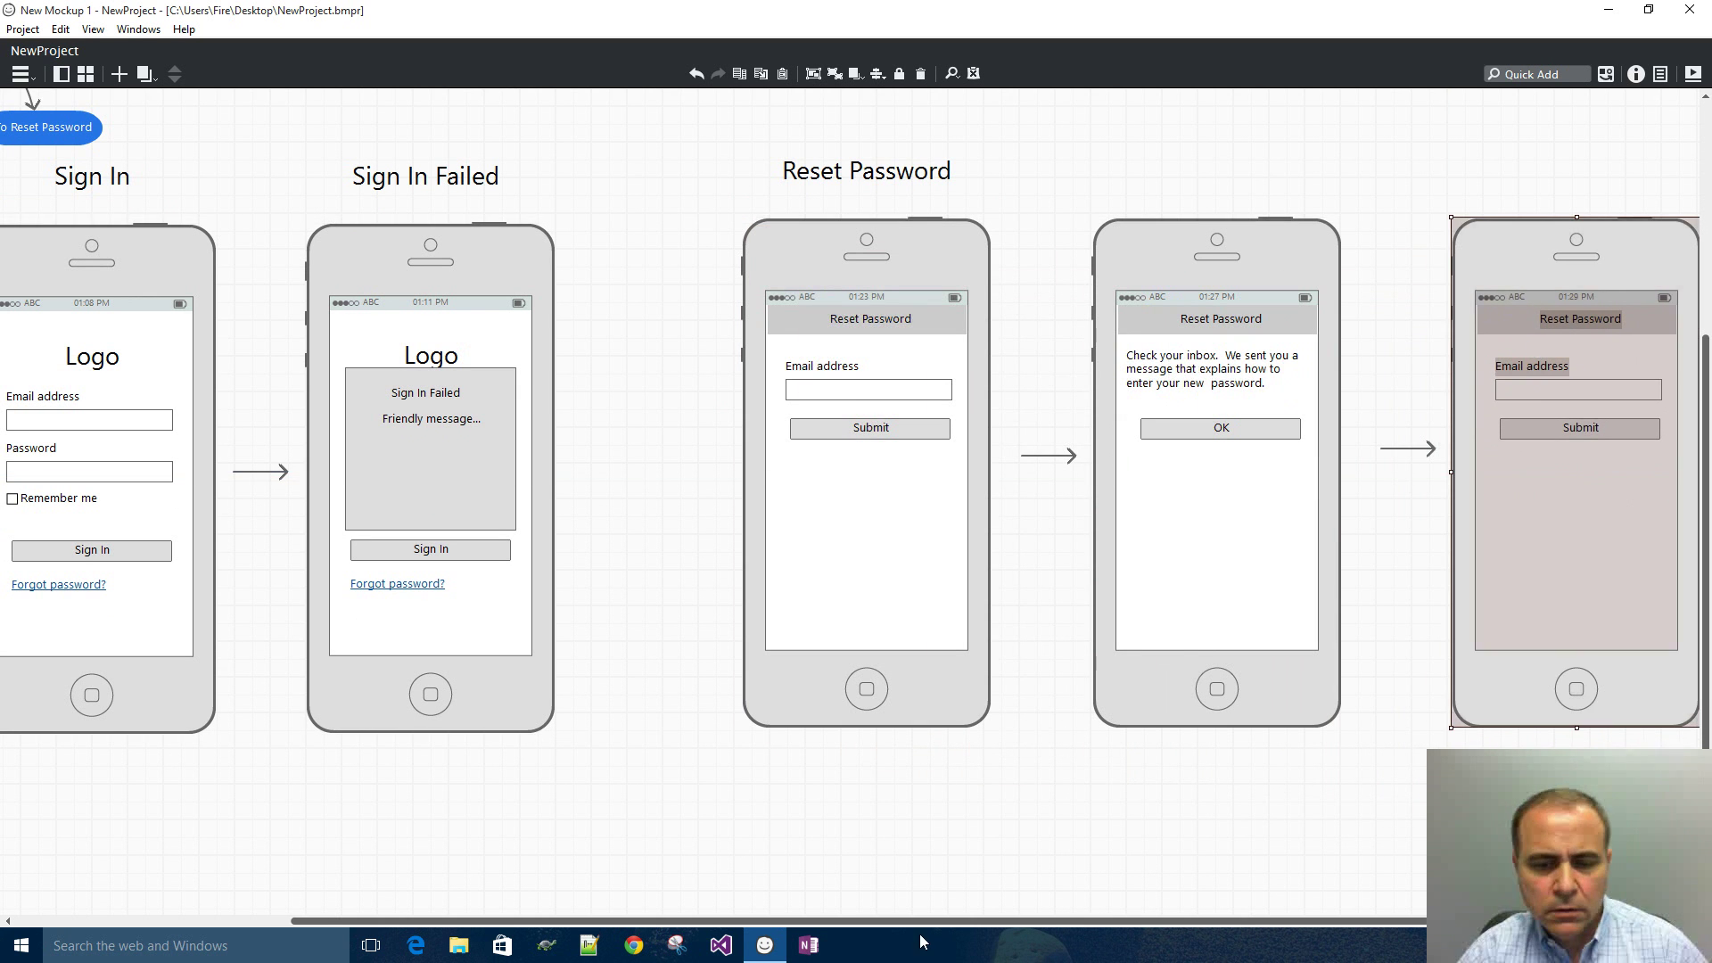
- Move the new phone's Submit button lower and stack two more email label-field pairs
{"action": "left_click_drag", "start_coordinate": [896, 924], "coordinate": [1155, 929]}
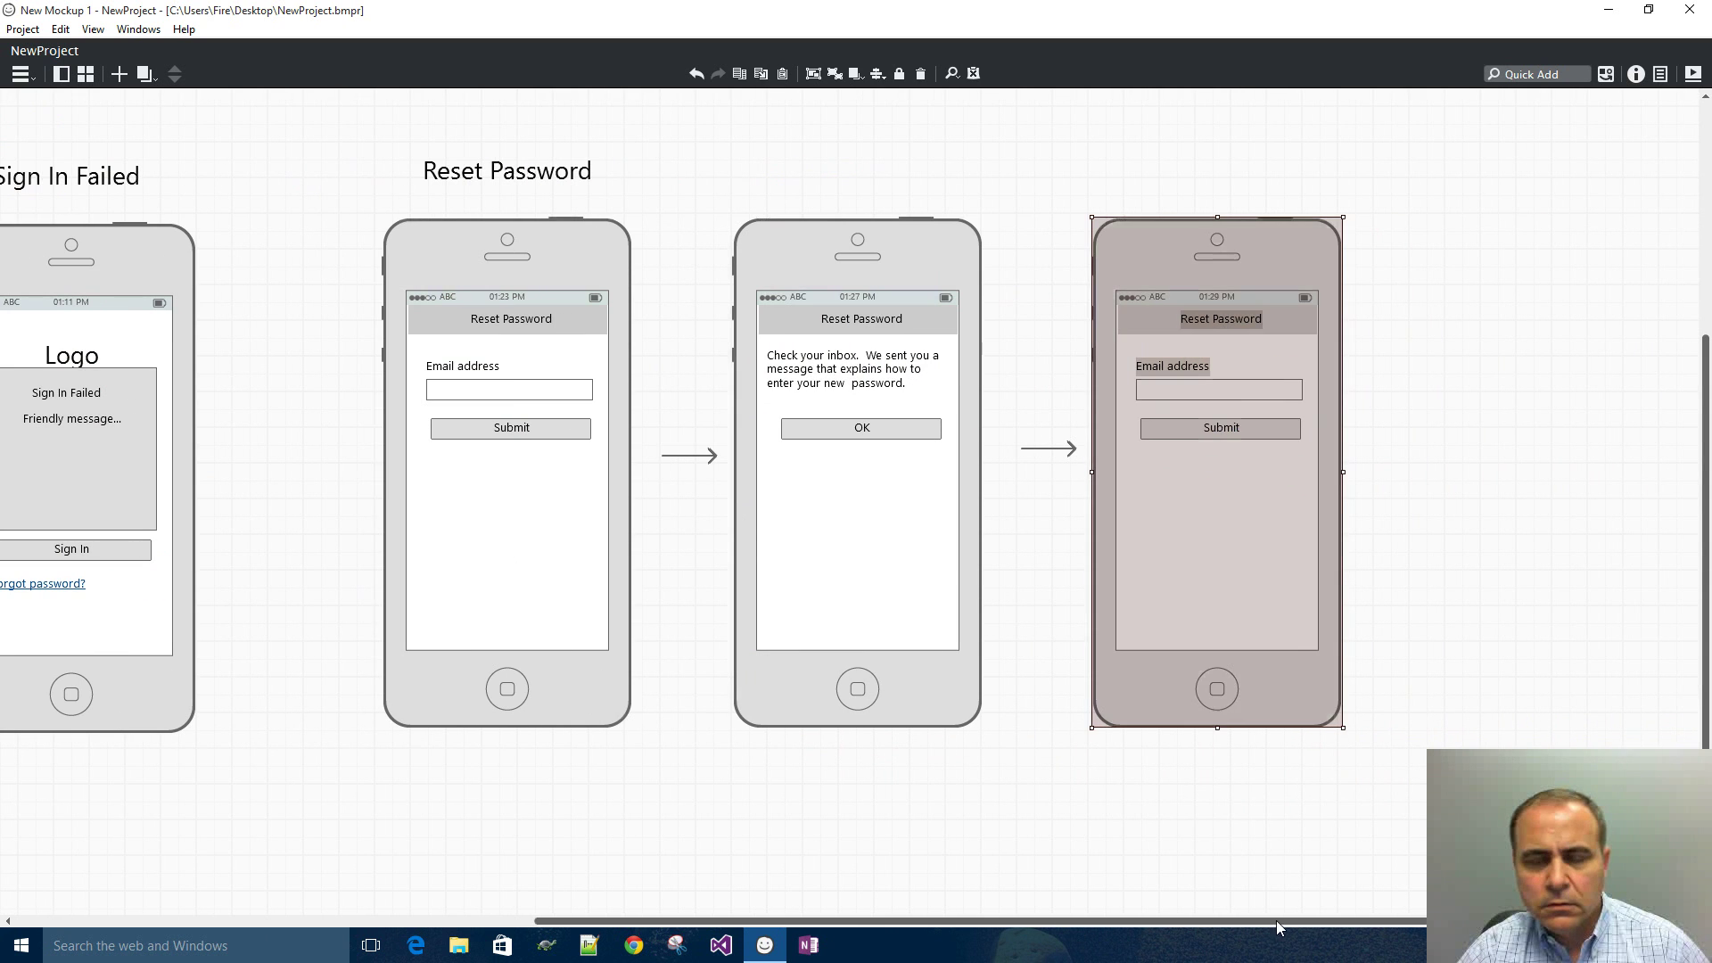
{"action": "left_click", "coordinate": [1519, 406]}
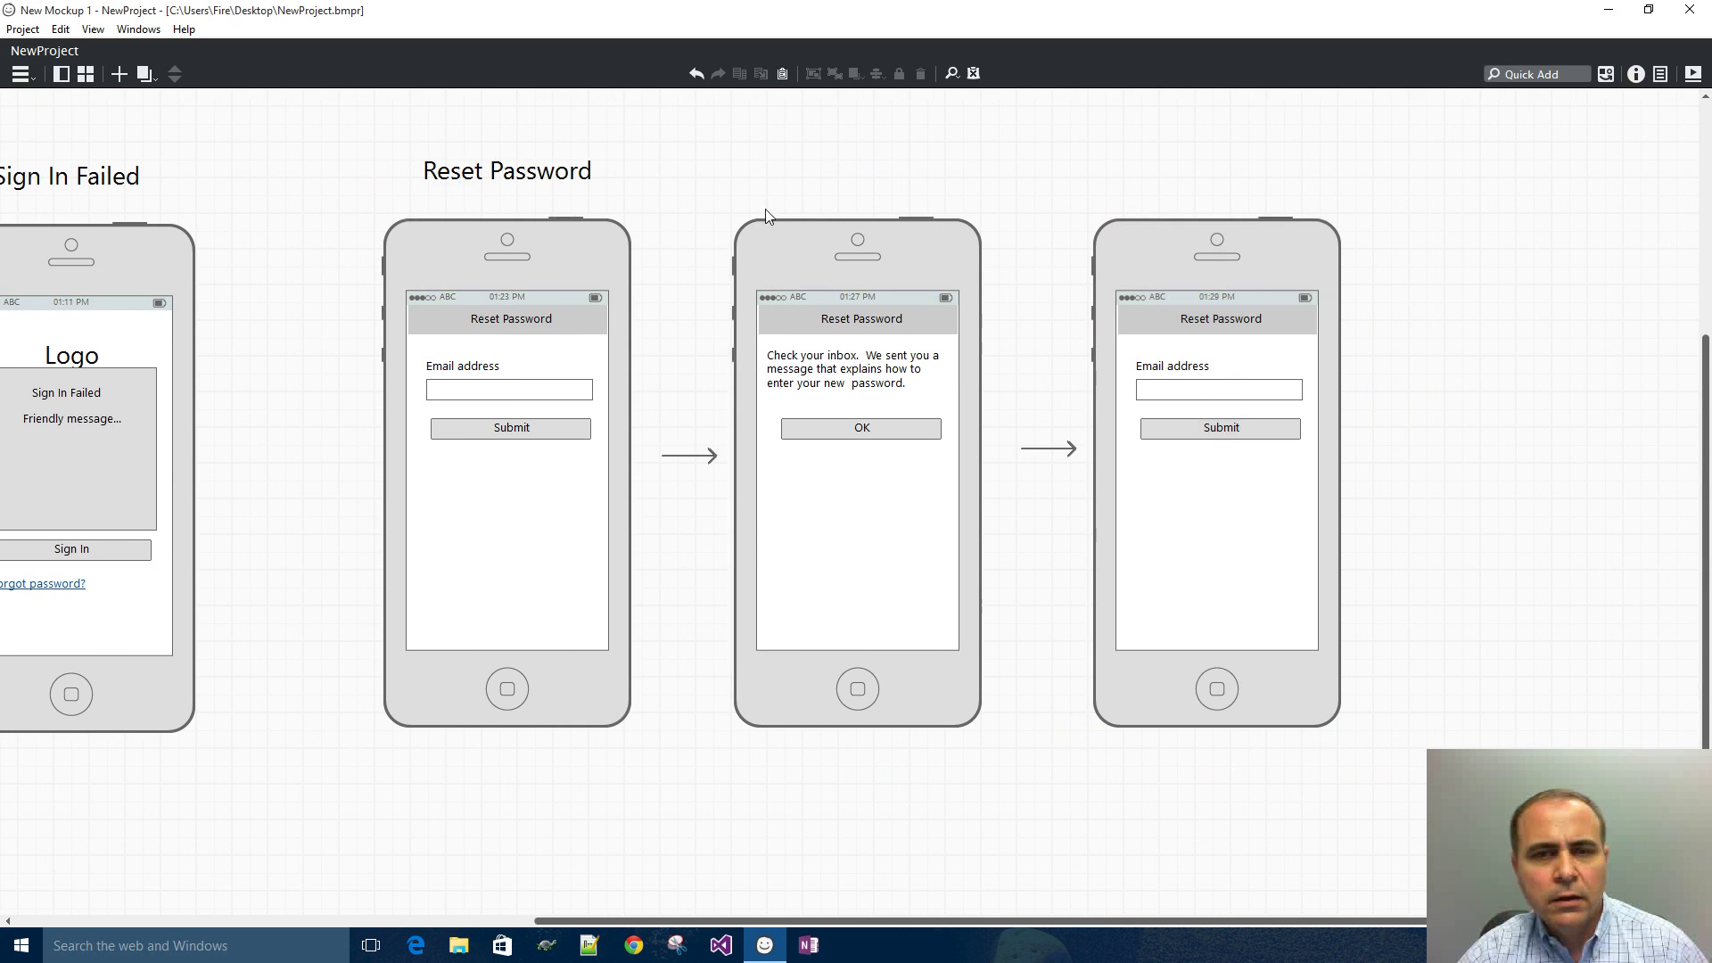
{"action": "left_click", "coordinate": [1197, 441]}
{"action": "left_click_drag", "start_coordinate": [1219, 443], "coordinate": [1218, 545]}
{"action": "left_click", "coordinate": [1437, 370]}
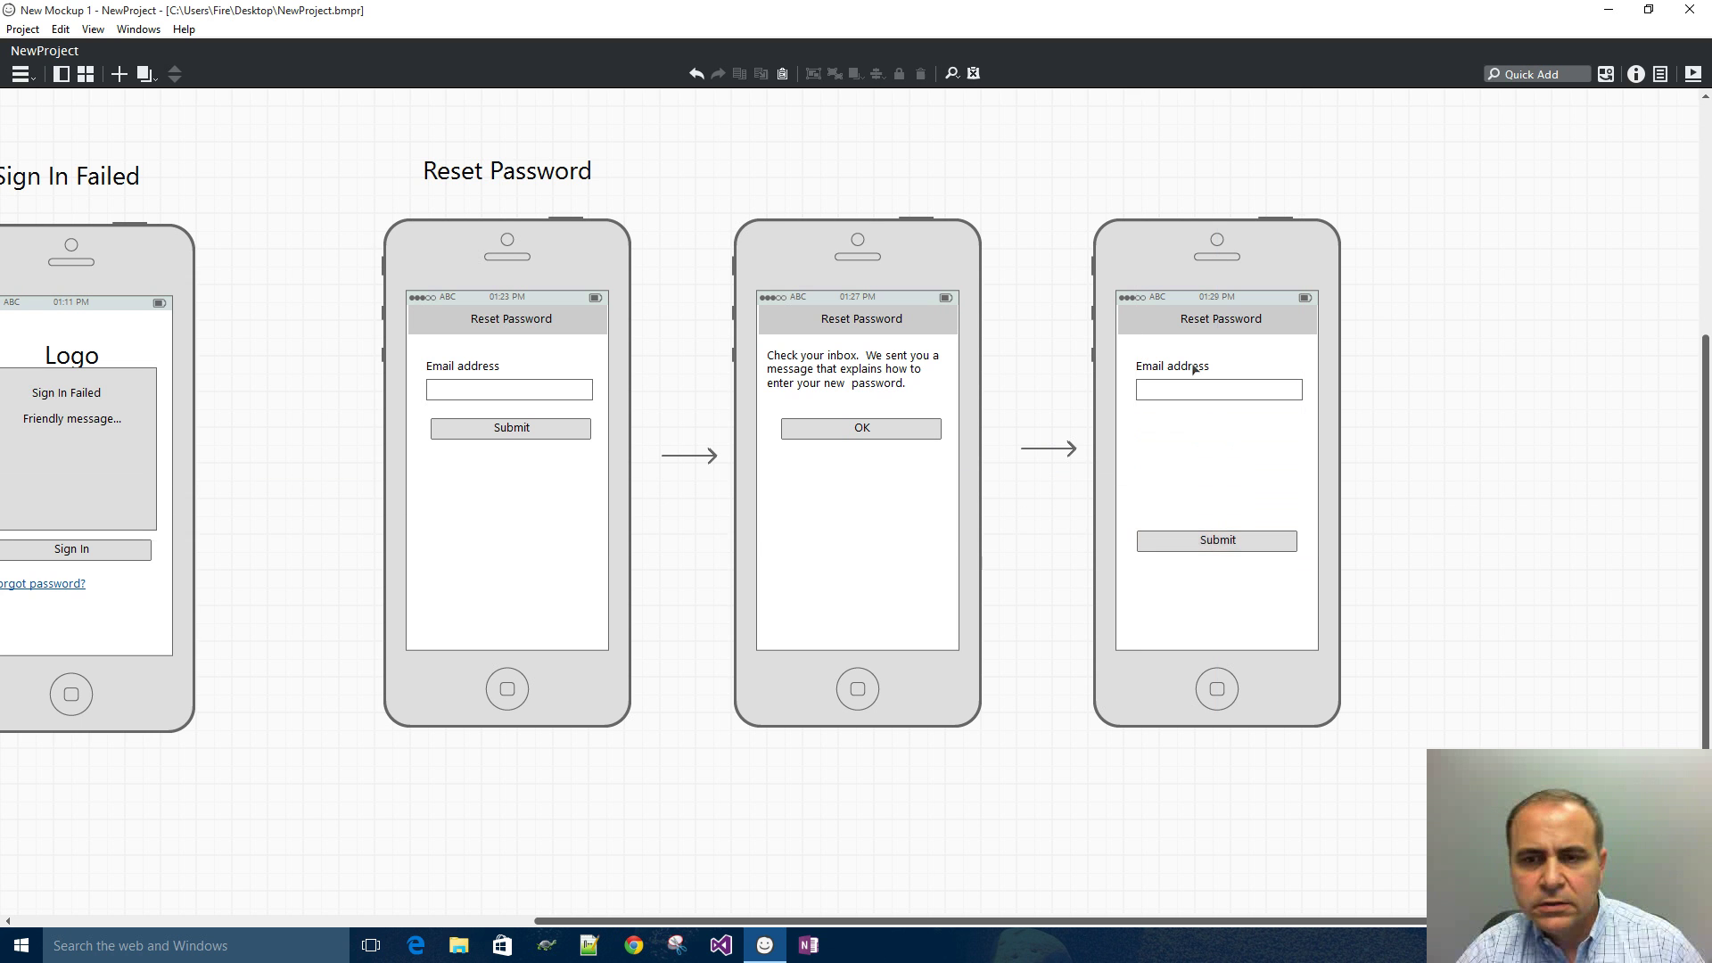
{"action": "left_click_drag", "start_coordinate": [1080, 347], "coordinate": [1365, 447]}
{"action": "key", "text": "ctrl+d"}
{"action": "left_click_drag", "start_coordinate": [1251, 403], "coordinate": [1220, 508]}
{"action": "key", "text": "ctrl+d"}
{"action": "left_click", "coordinate": [1247, 360]}
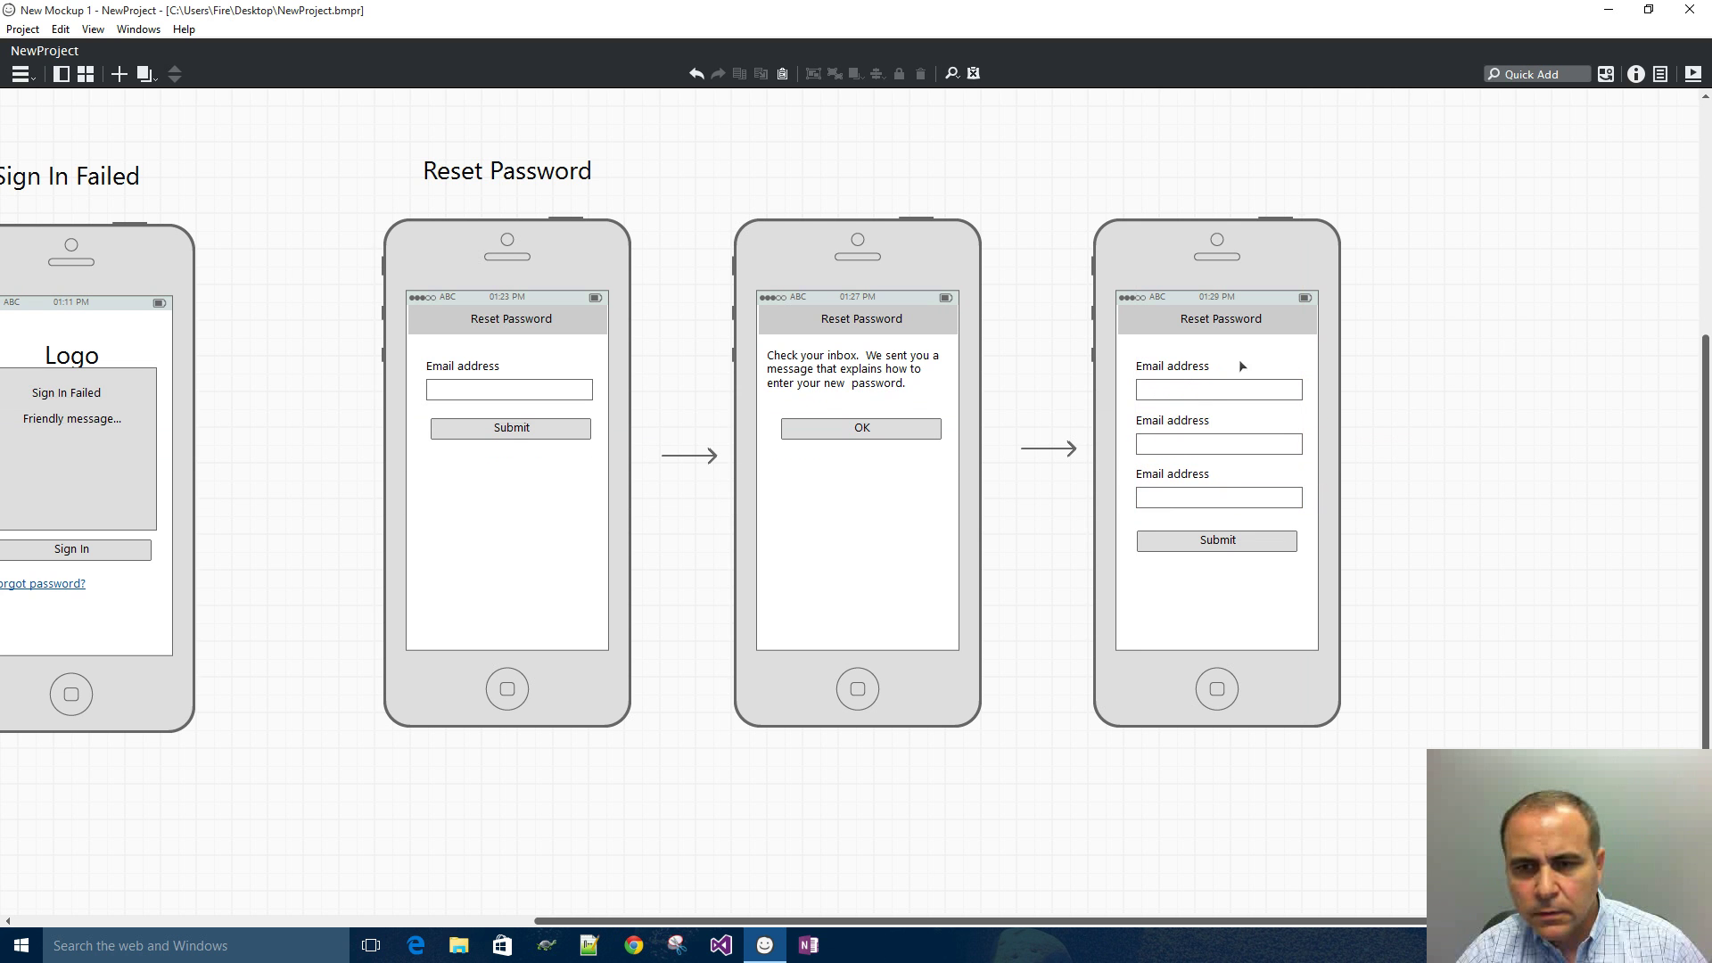
- Relabel the three fields 'Code', 'Password' and 'Confirm Password'
{"action": "double_click", "coordinate": [1186, 368]}
{"action": "type", "text": "Code"}
{"action": "left_click", "coordinate": [1504, 446]}
{"action": "left_click", "coordinate": [1173, 424]}
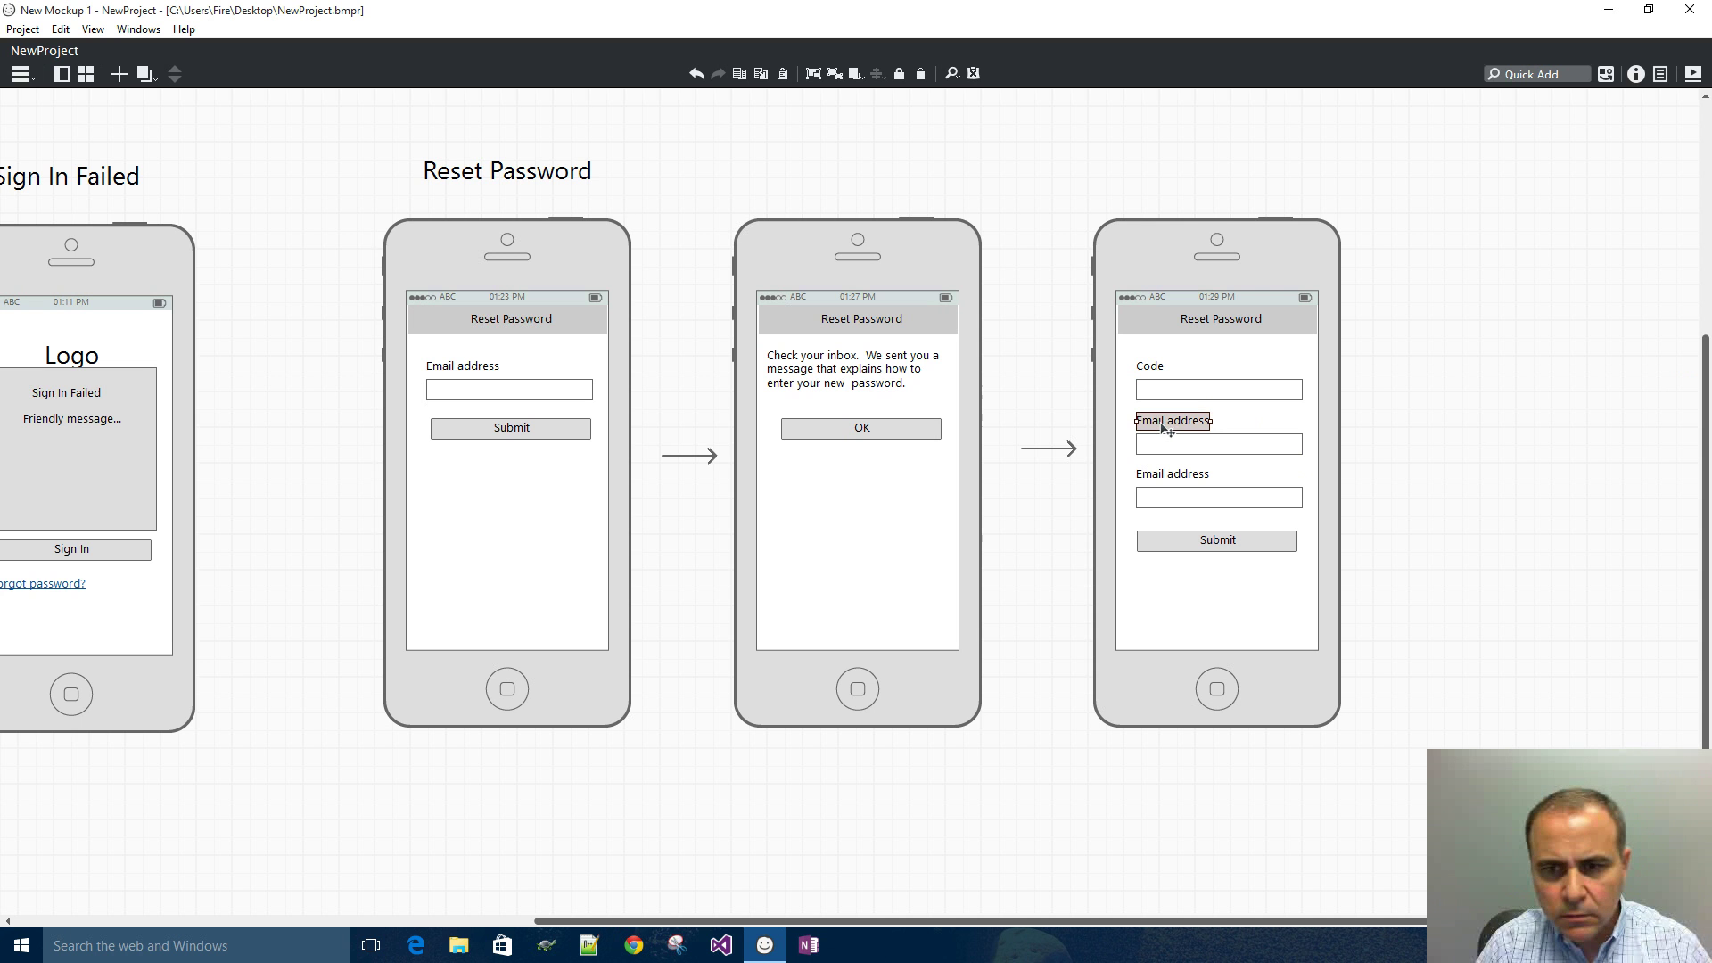
{"action": "double_click", "coordinate": [1170, 426]}
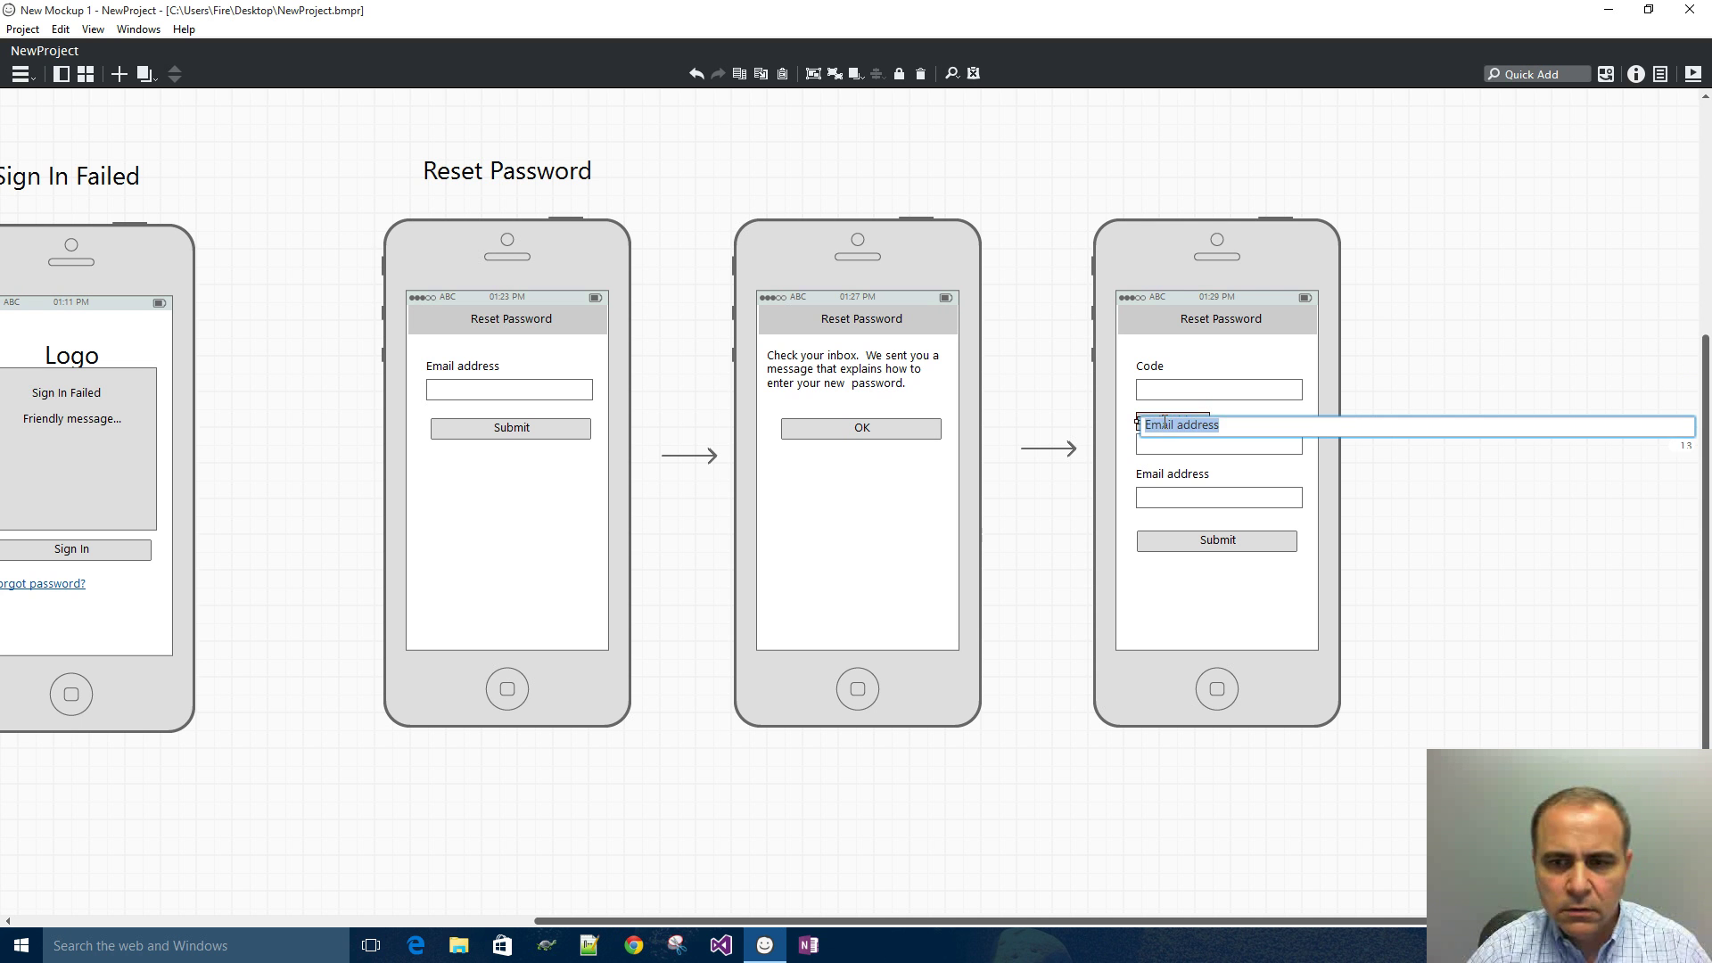
{"action": "type", "text": "Passw"}
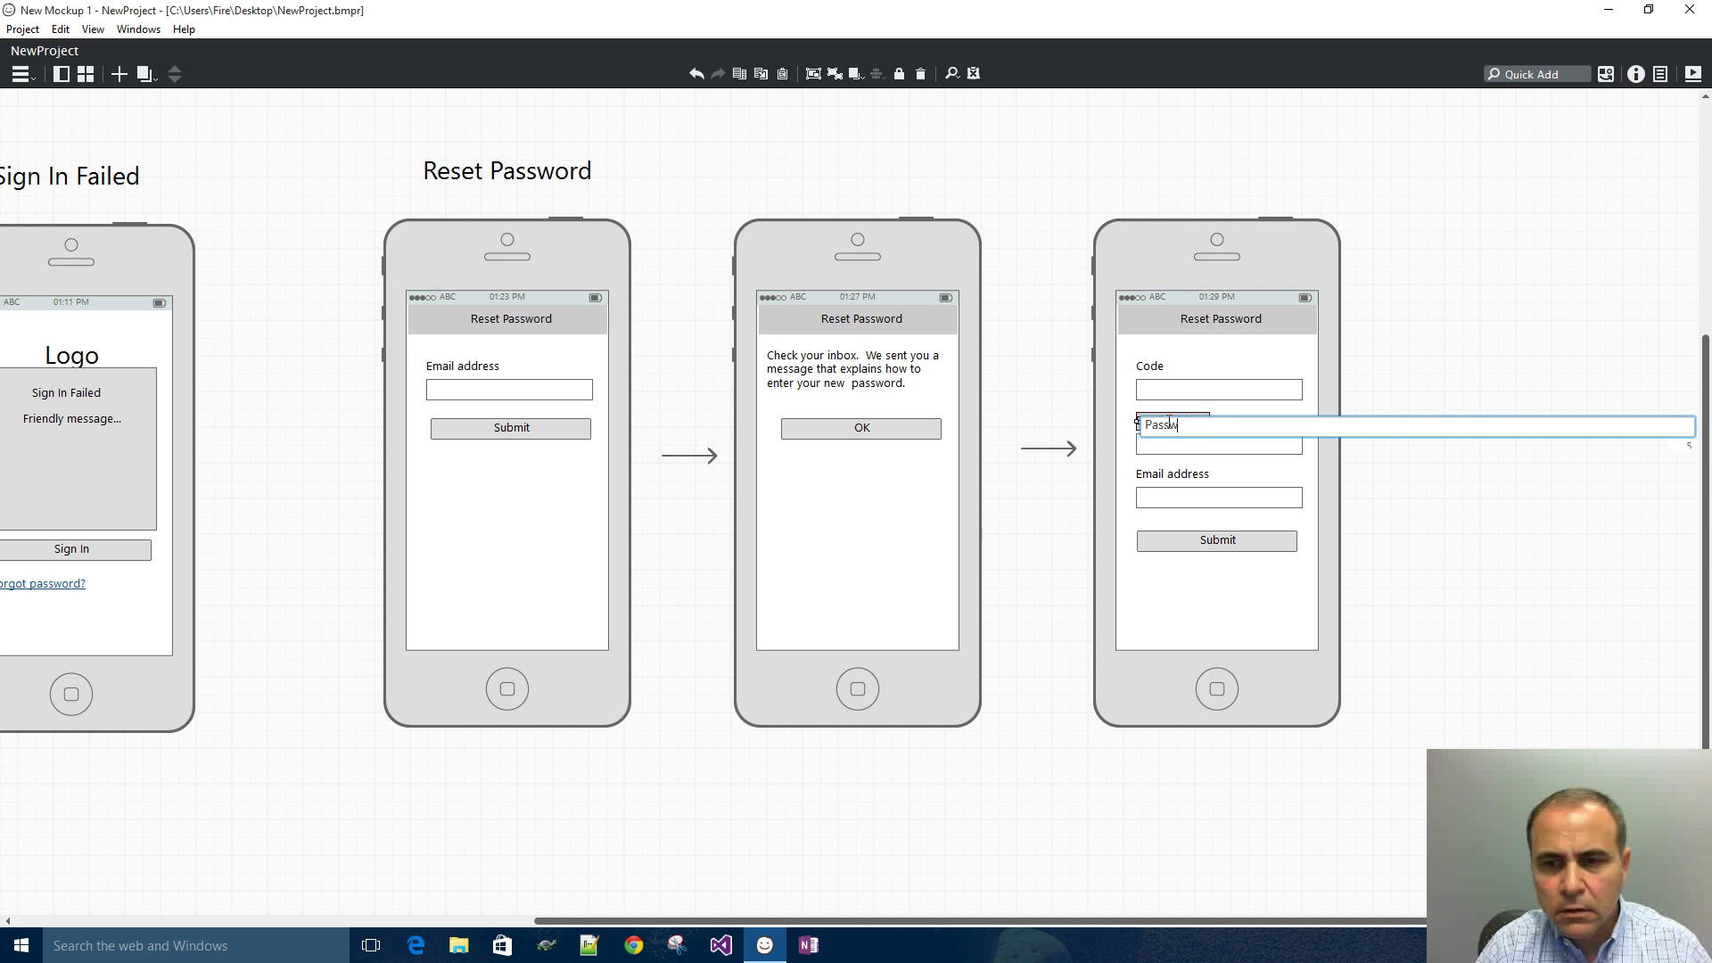
{"action": "type", "text": "ord"}
{"action": "key", "text": "Return"}
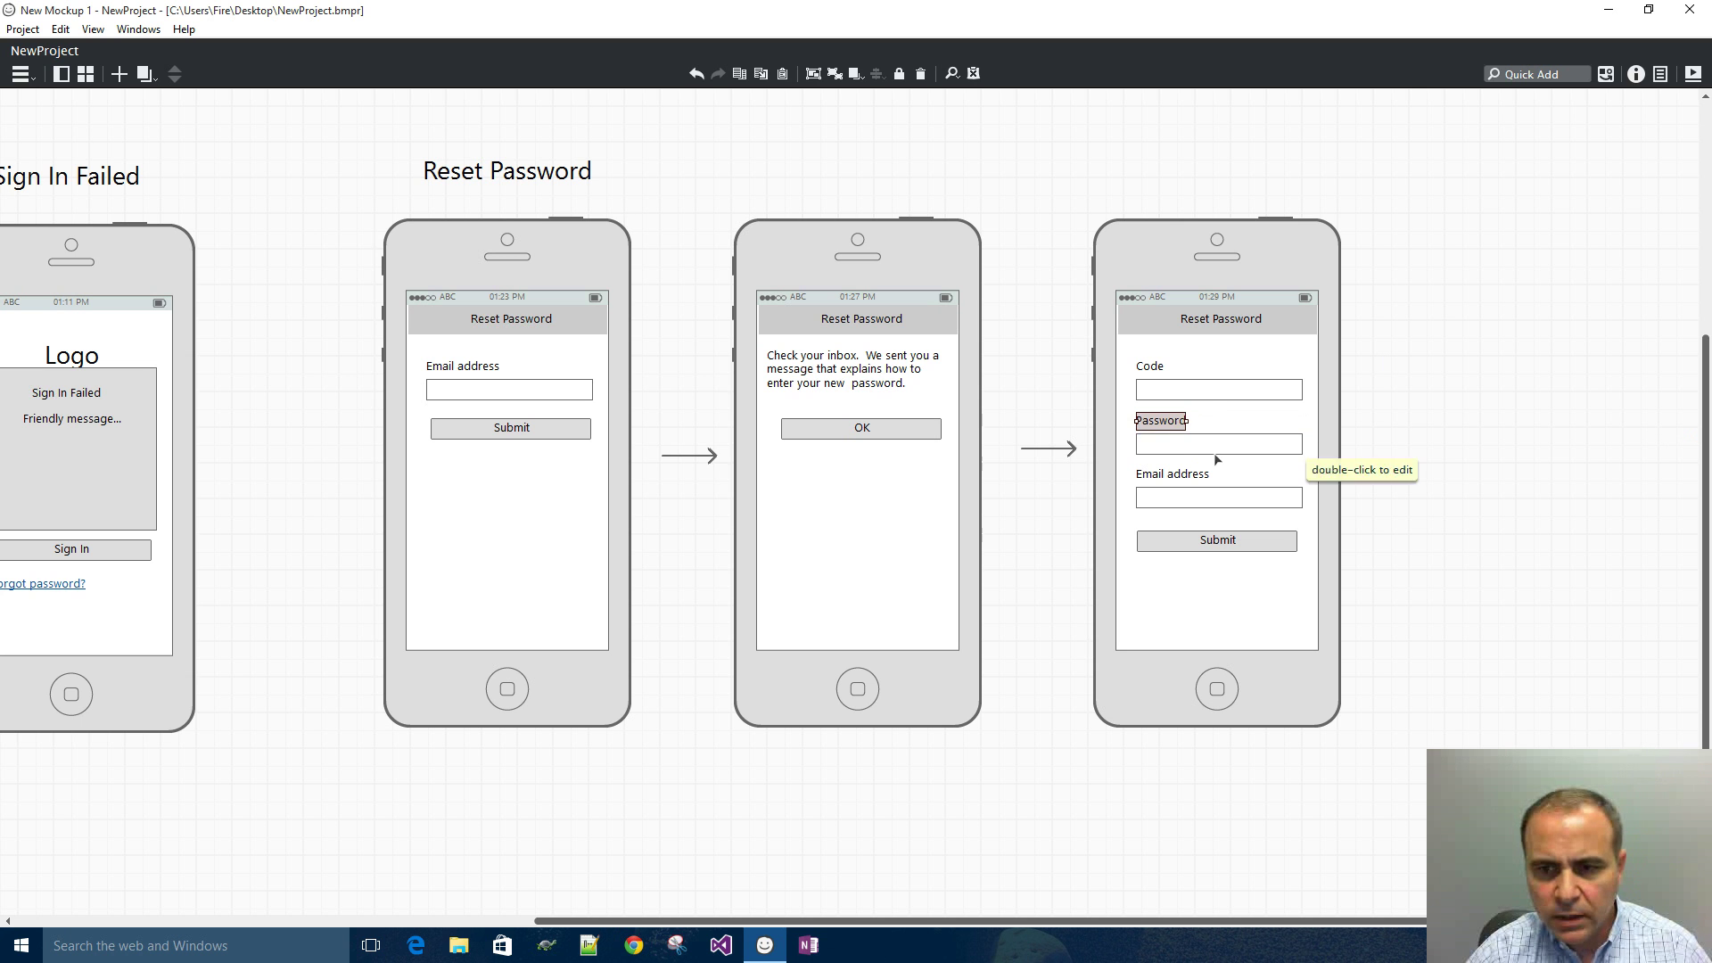
{"action": "left_click", "coordinate": [1174, 480]}
{"action": "double_click", "coordinate": [1172, 478]}
{"action": "type", "text": "Confirm Password"}
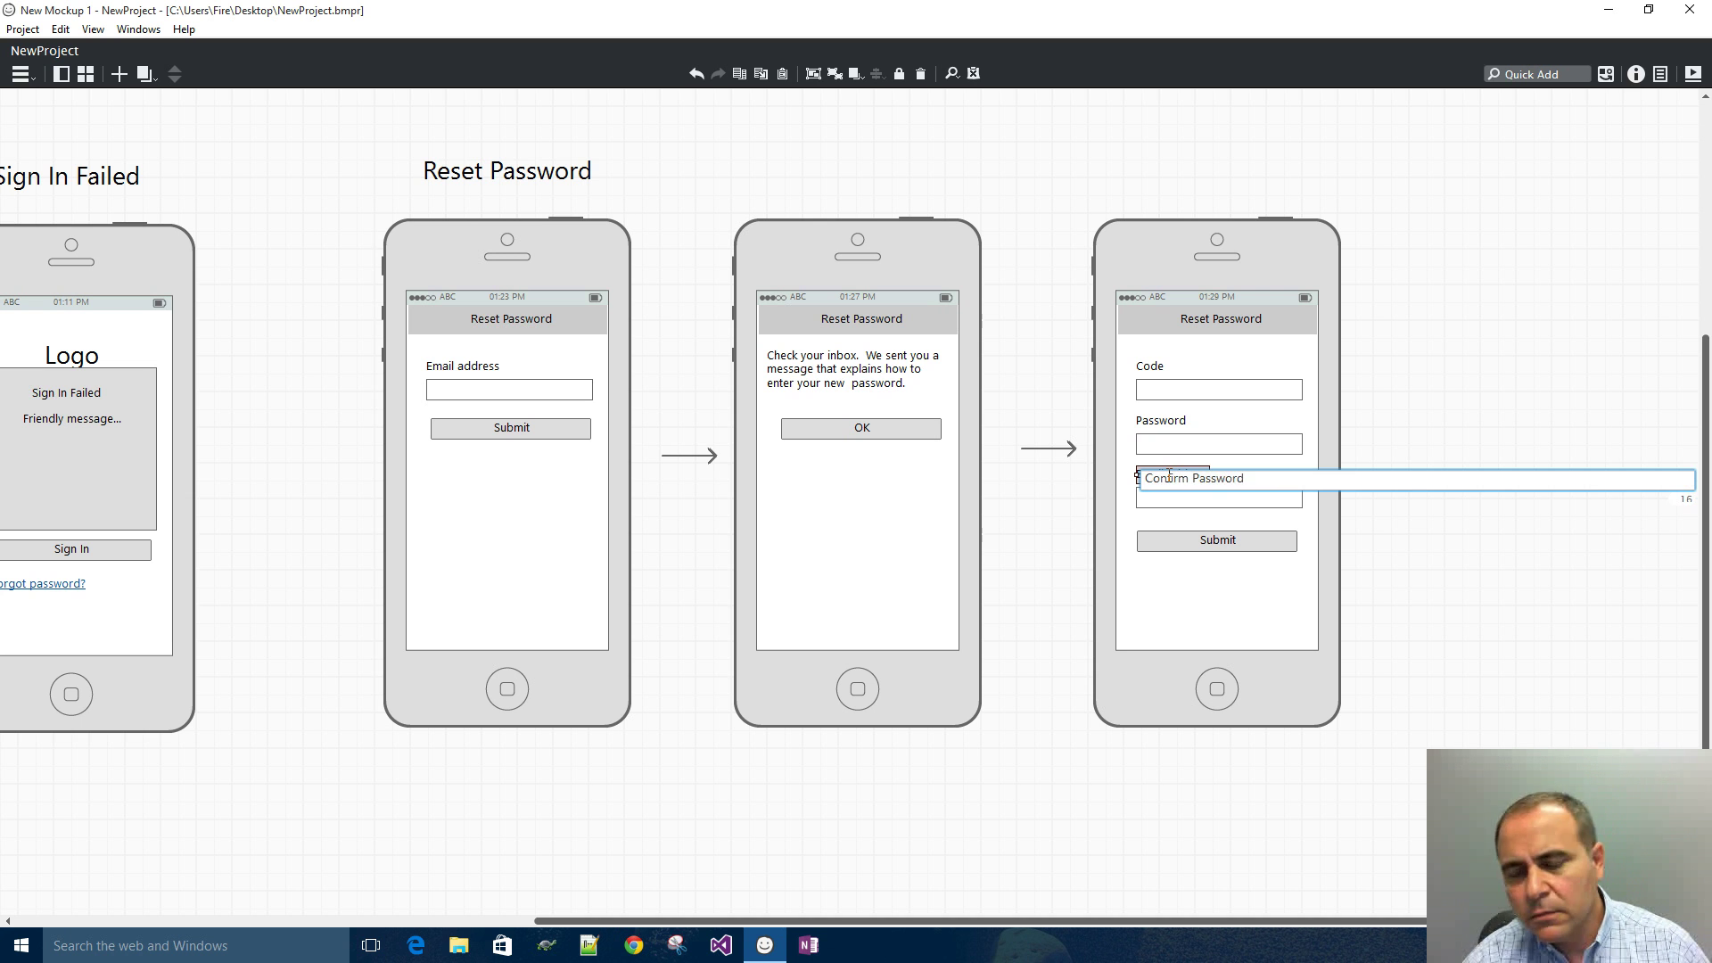
{"action": "key", "text": "Return"}
{"action": "left_click", "coordinate": [1498, 365]}
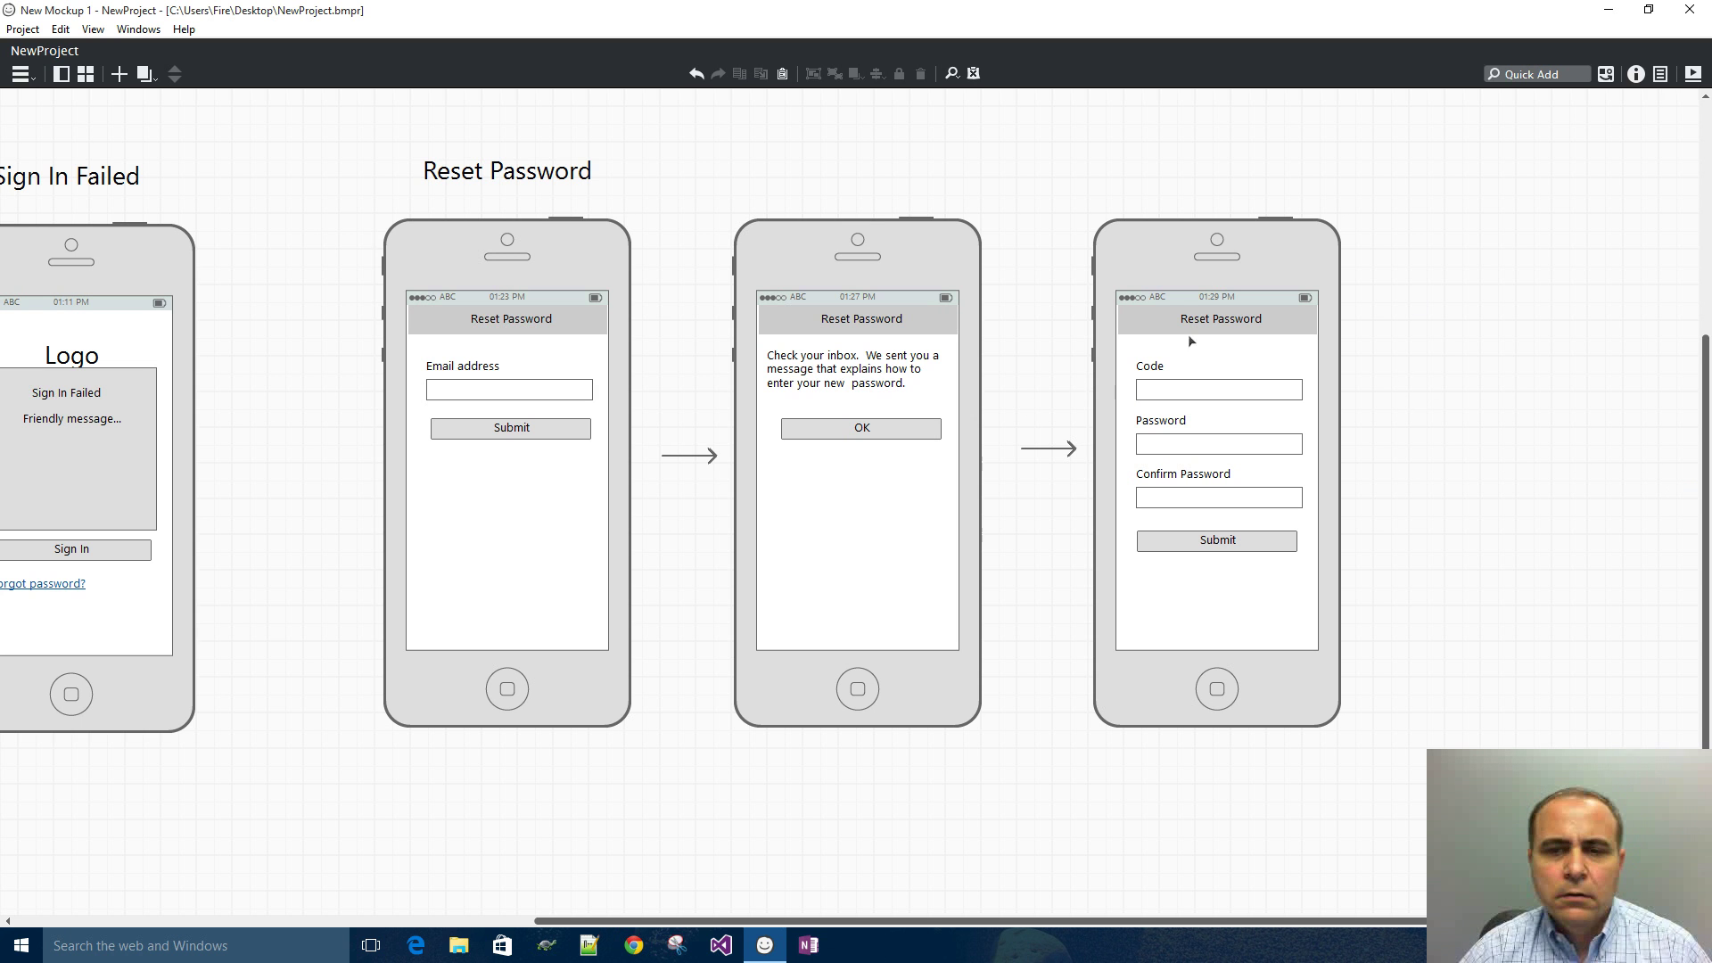
- Align the arrow and title the third phone 'Reset Password Msg'
{"action": "left_click_drag", "start_coordinate": [1042, 450], "coordinate": [1037, 458]}
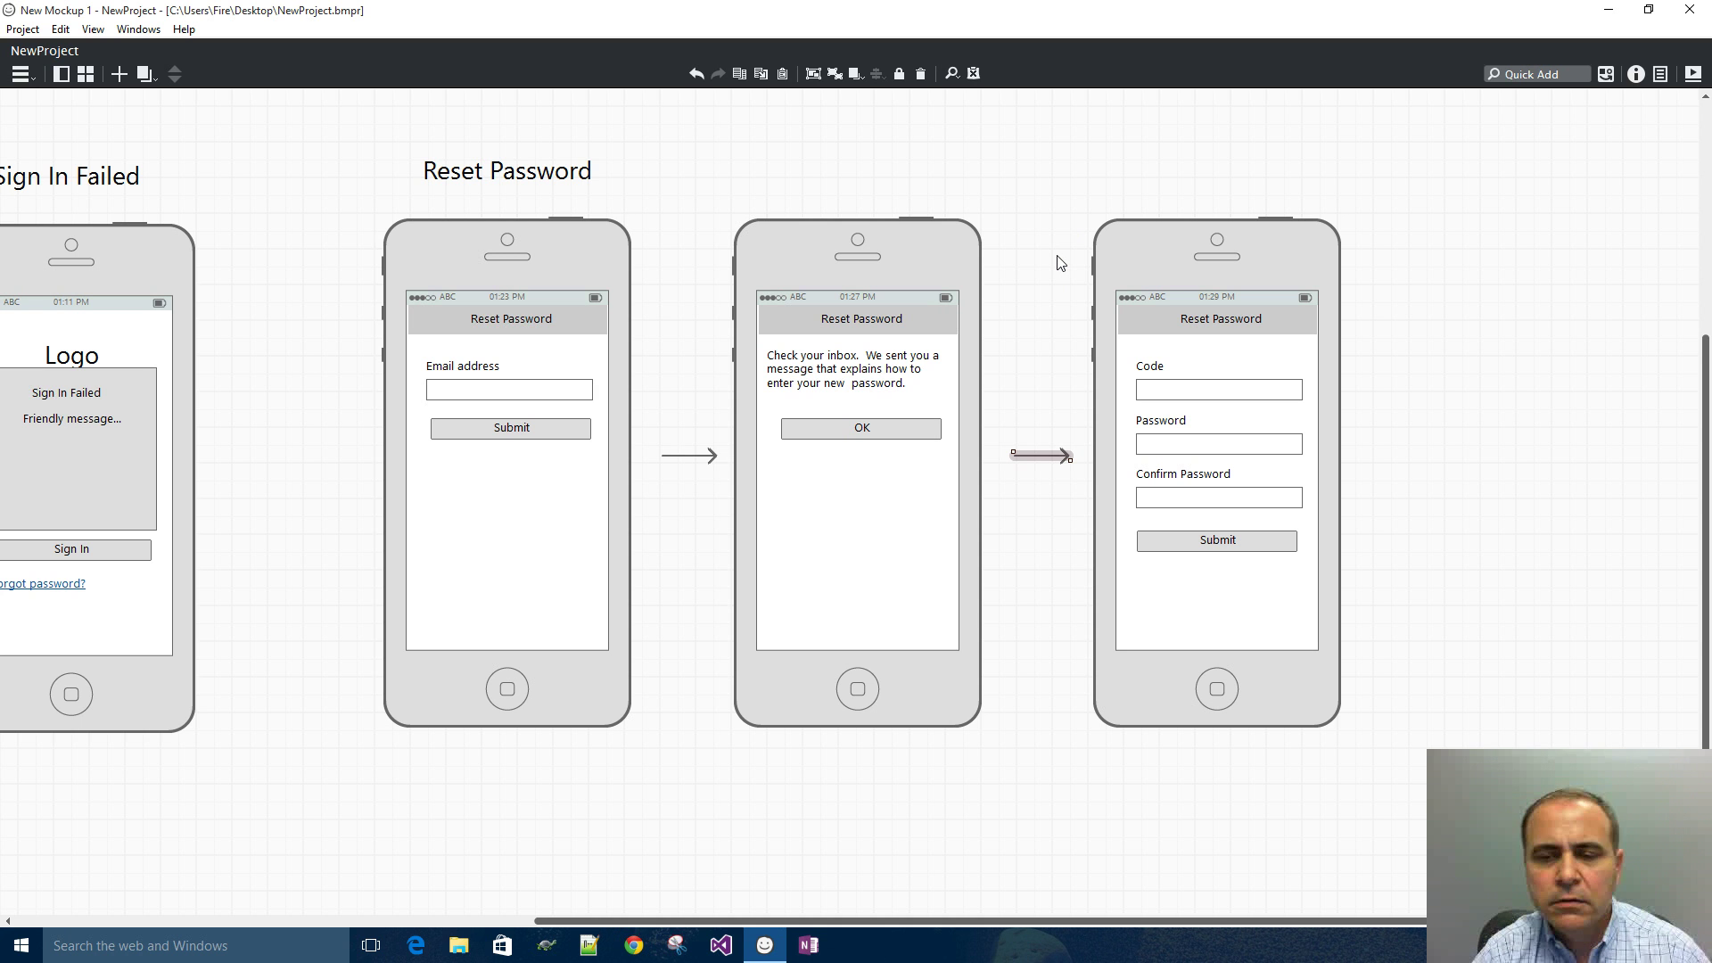
{"action": "left_click", "coordinate": [536, 178]}
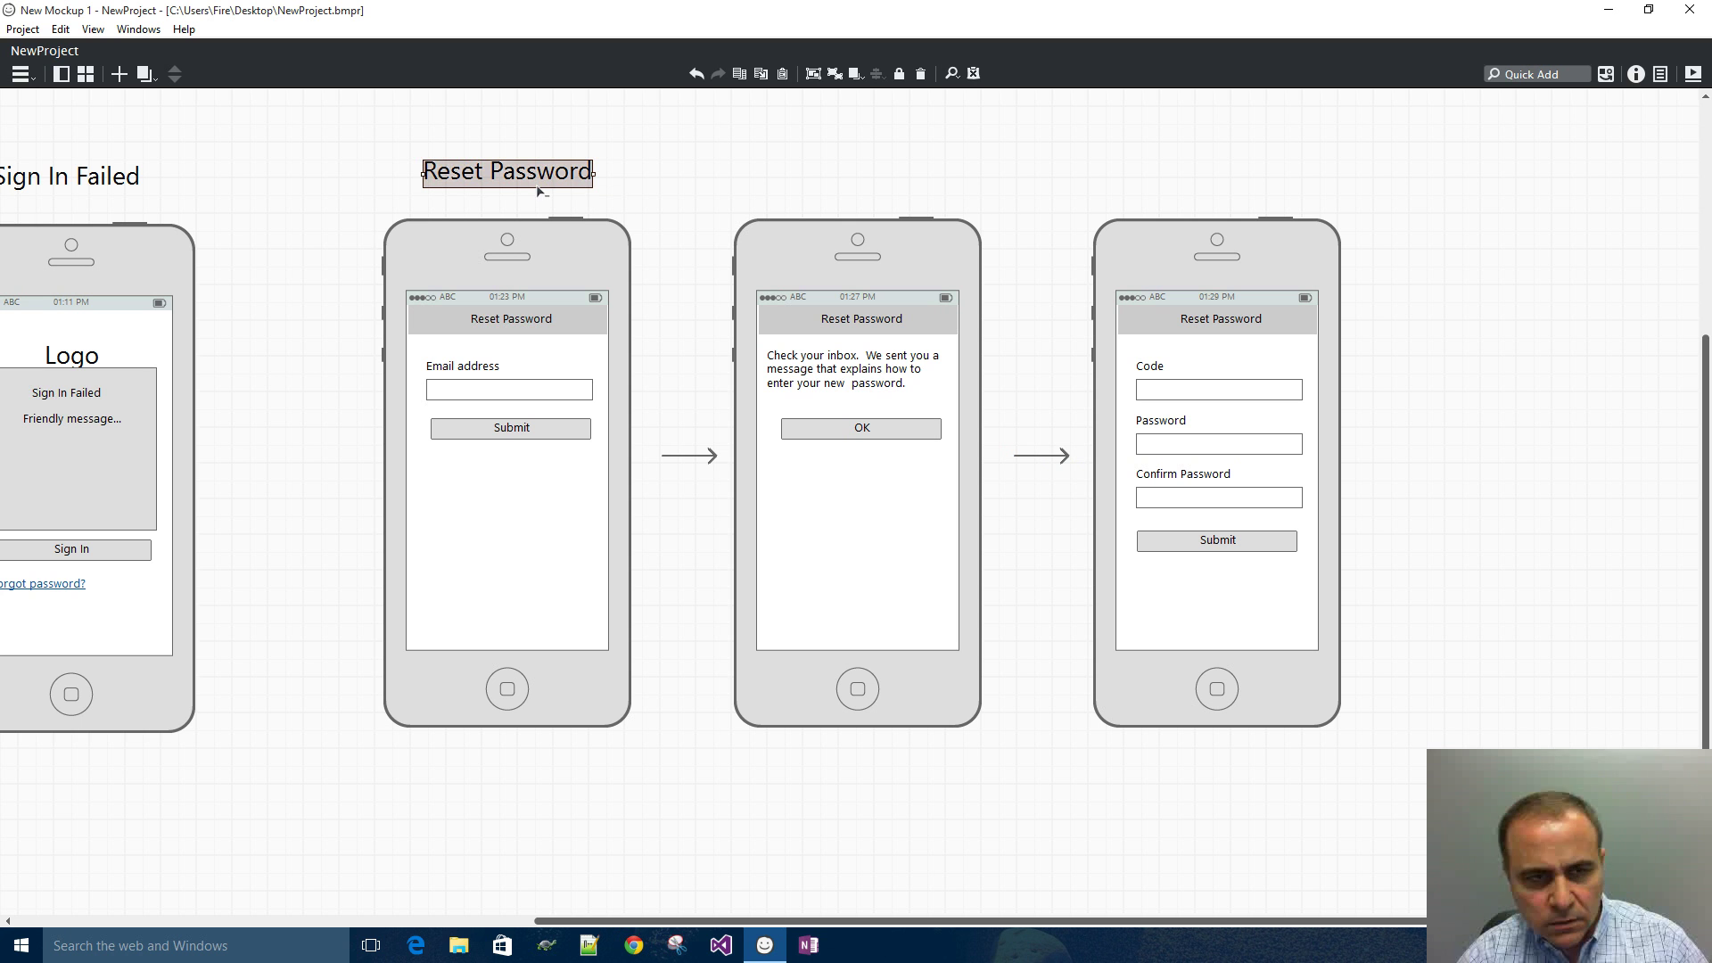
{"action": "left_click_drag", "start_coordinate": [545, 196], "coordinate": [873, 182]}
{"action": "double_click", "coordinate": [873, 183]}
{"action": "left_click", "coordinate": [888, 174]}
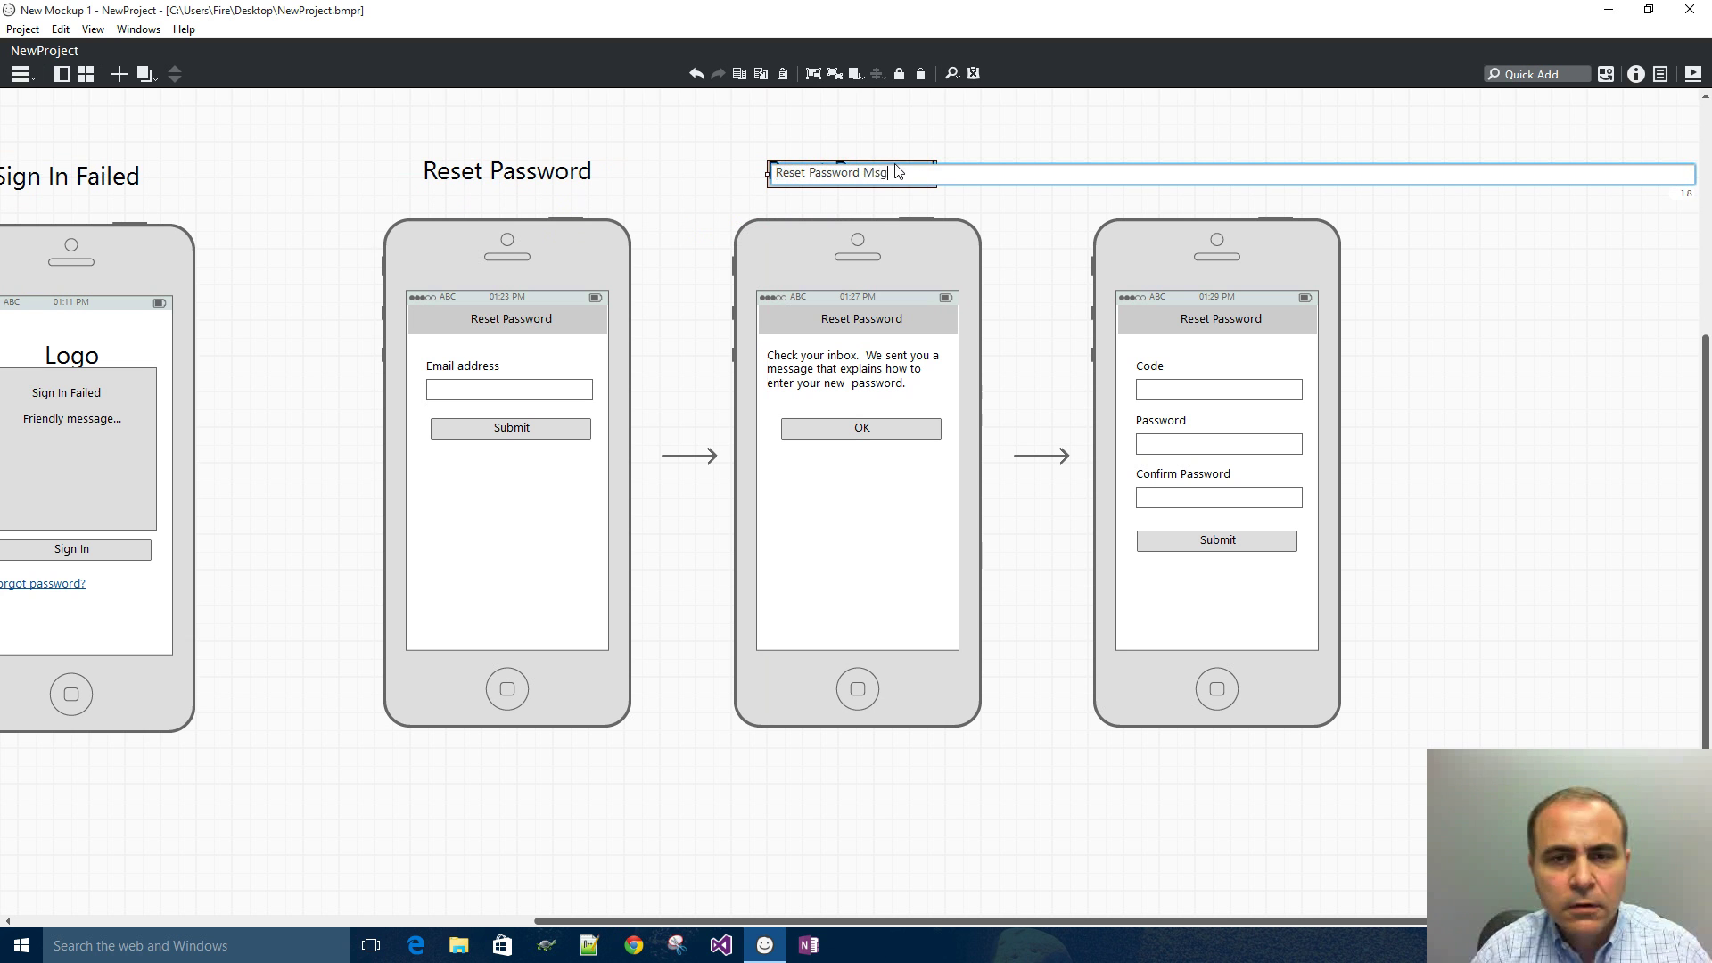
{"action": "type", "text": "Msg"}
{"action": "key", "text": "Return"}
{"action": "left_click_drag", "start_coordinate": [892, 167], "coordinate": [848, 178]}
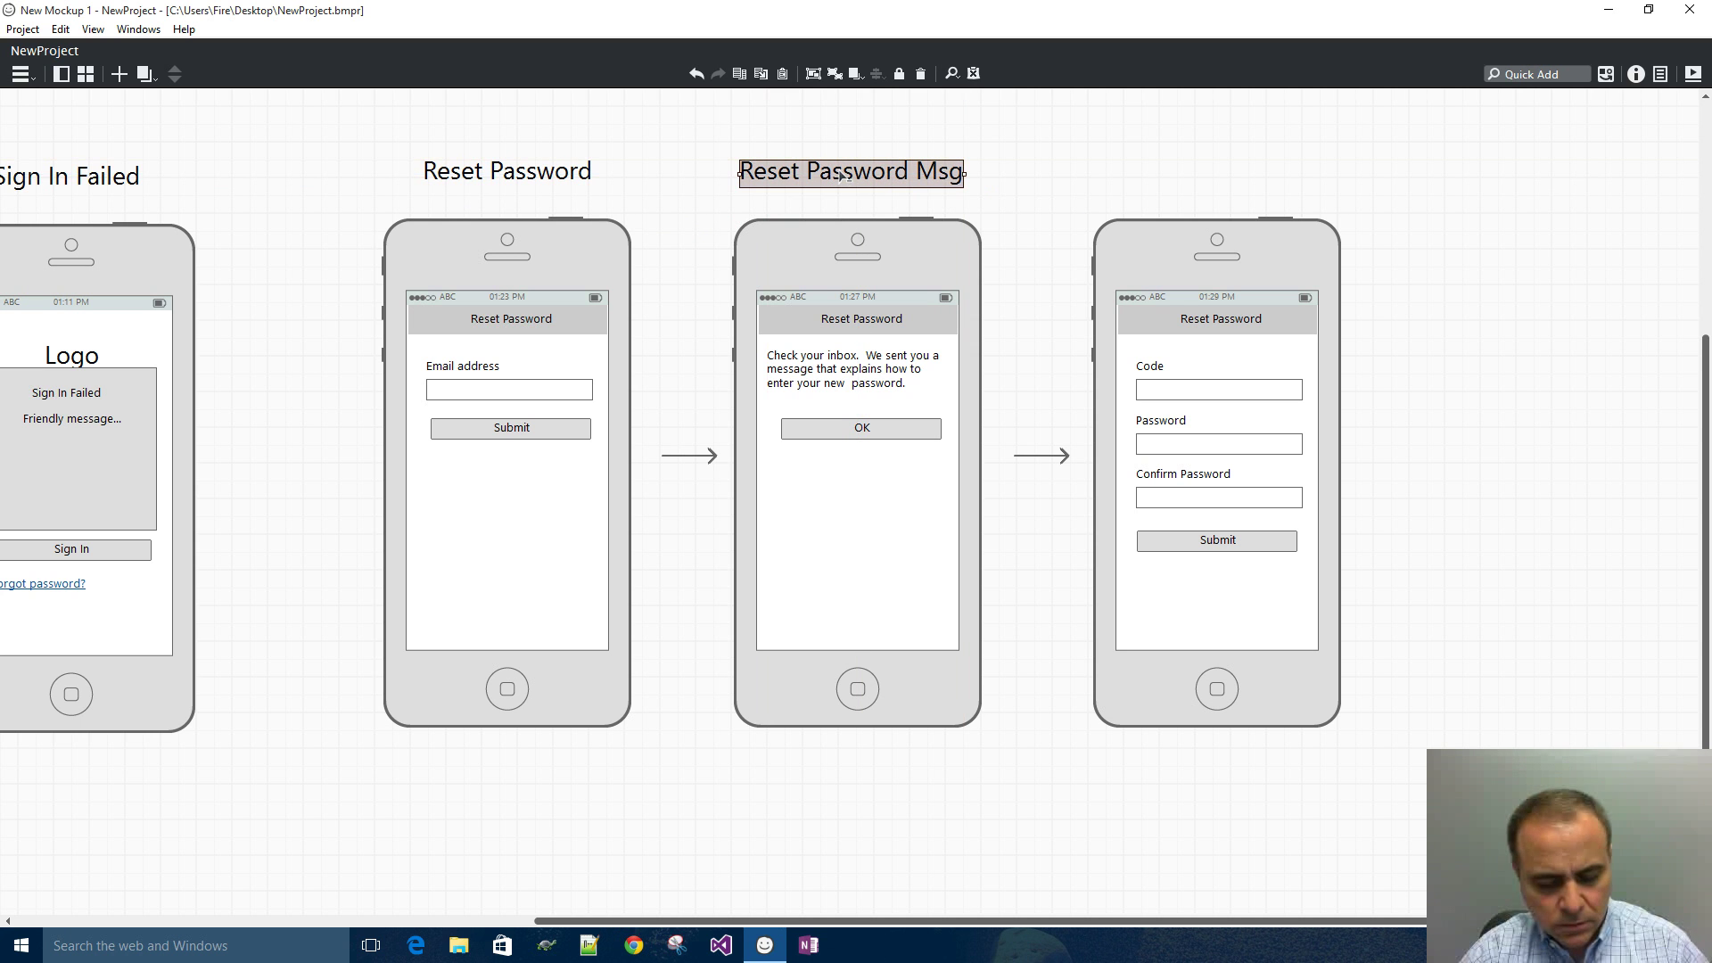
- Title the fourth phone 'Enter New Password', centred over it
{"action": "left_click", "coordinate": [1183, 142]}
{"action": "left_click_drag", "start_coordinate": [530, 178], "coordinate": [1196, 182]}
{"action": "double_click", "coordinate": [1192, 179]}
{"action": "left_click", "coordinate": [1183, 176]}
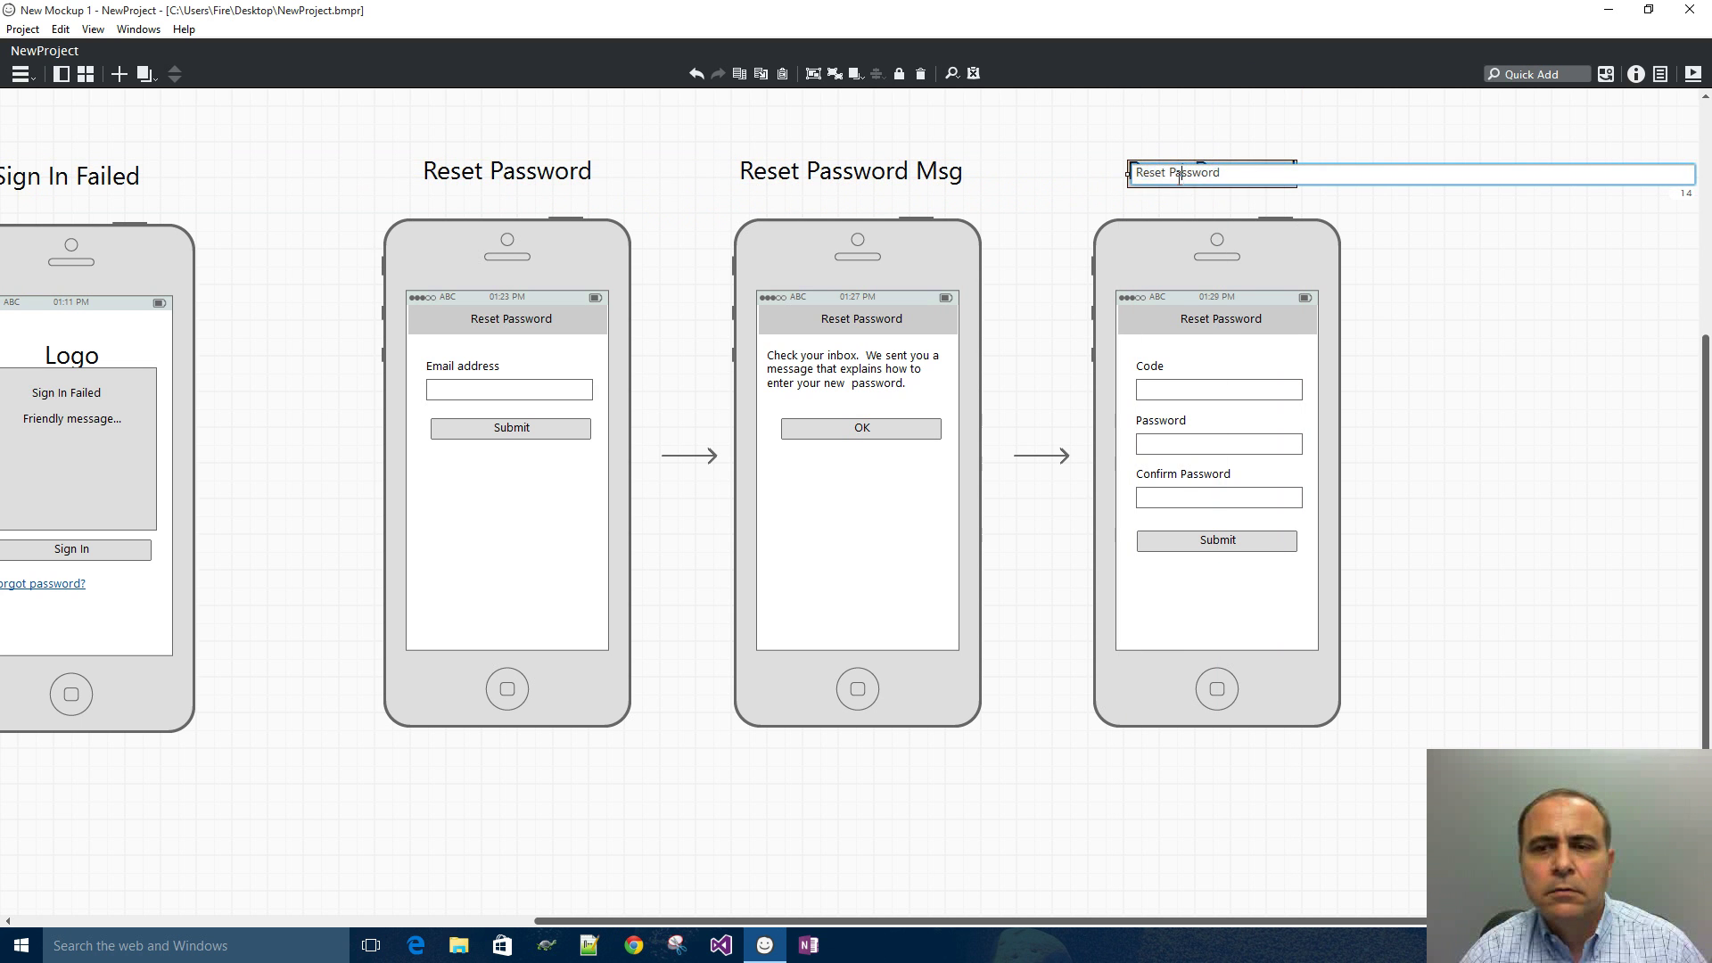
{"action": "key", "text": "shift+Home"}
{"action": "type", "text": "Enter "}
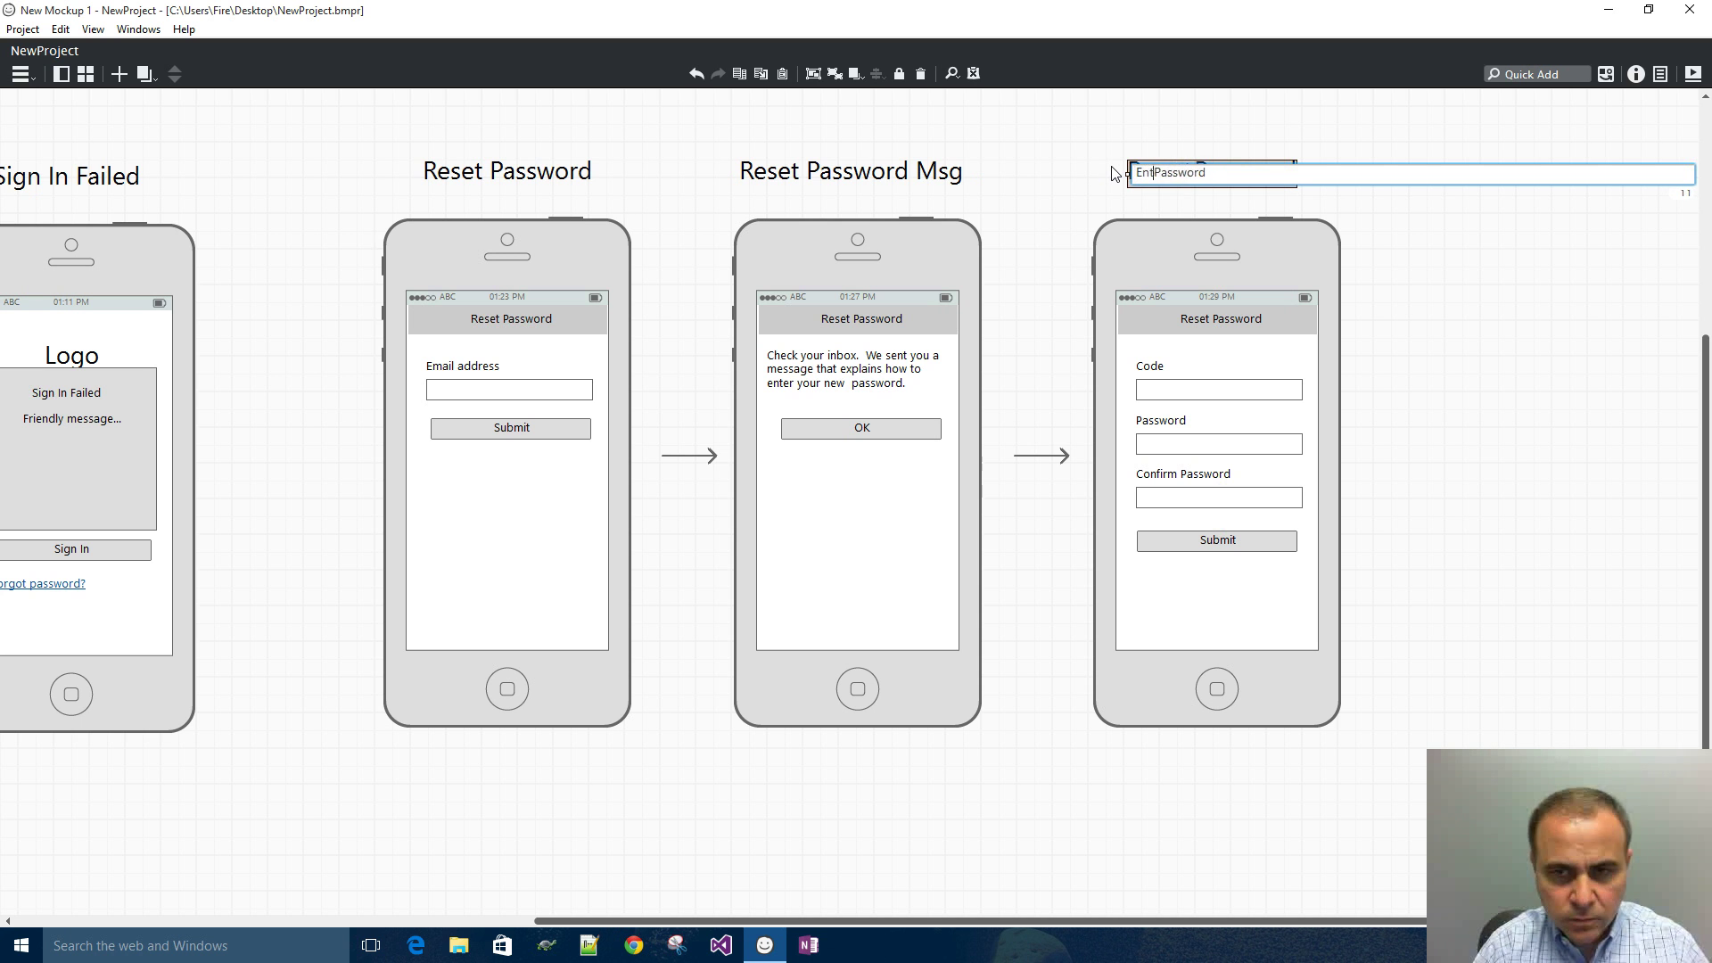
{"action": "type", "text": "New"}
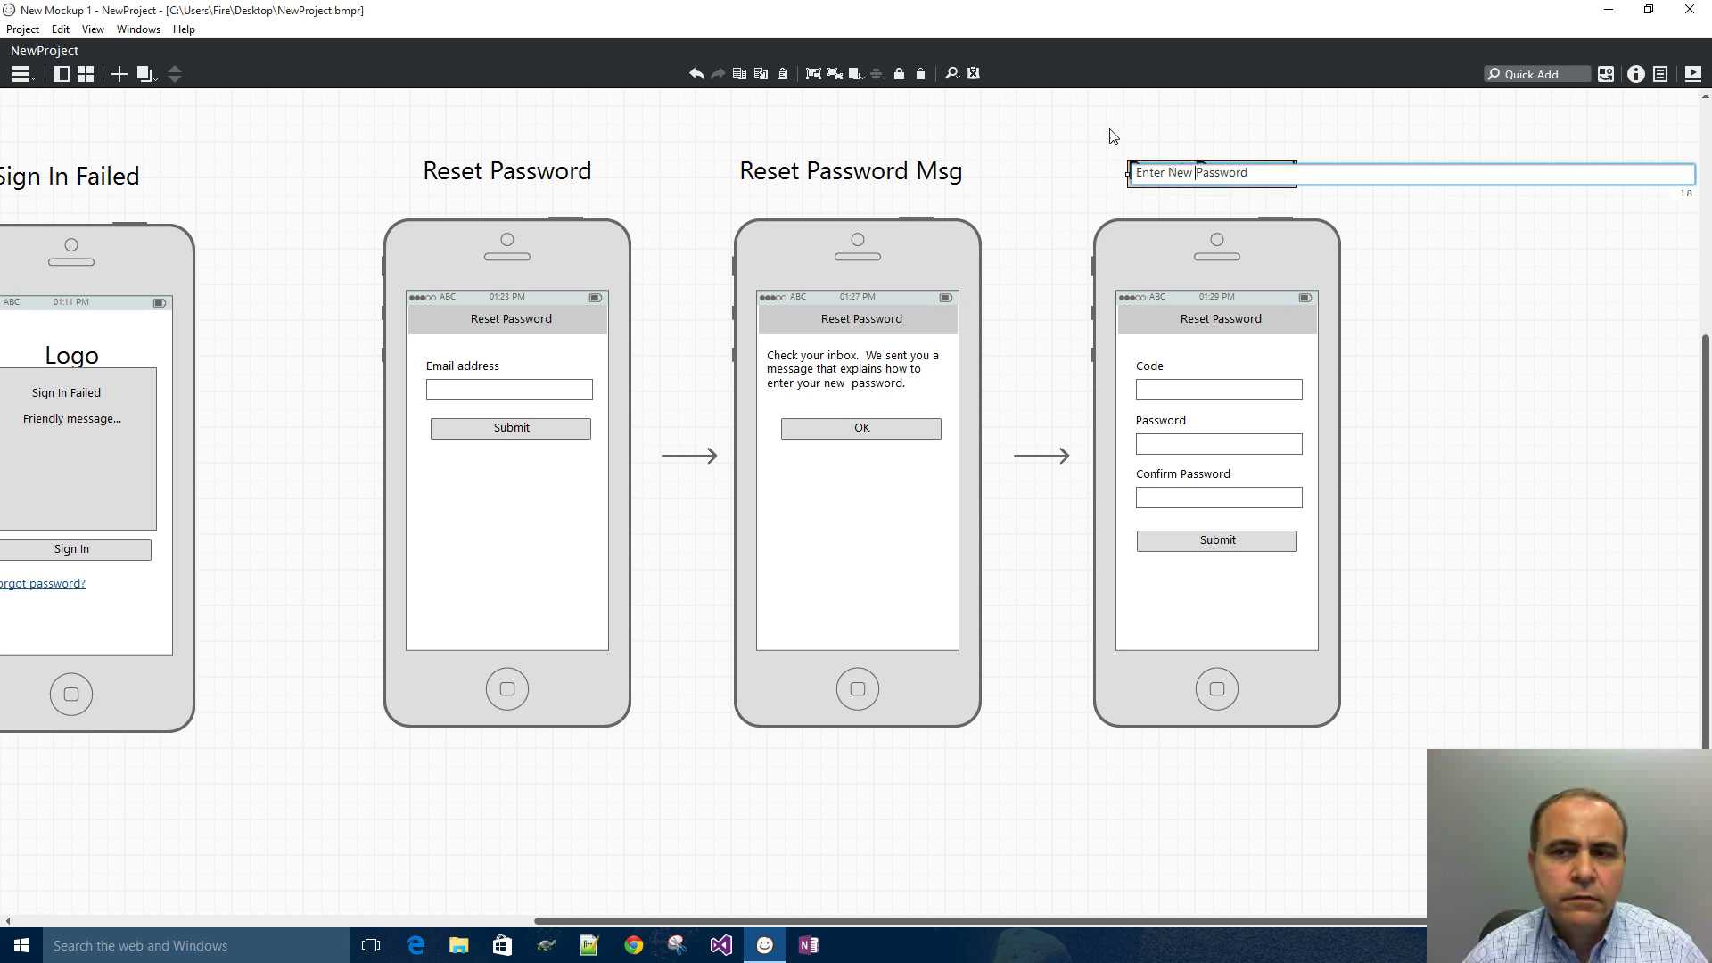
{"action": "key", "text": "Return"}
{"action": "left_click_drag", "start_coordinate": [1239, 177], "coordinate": [1204, 179]}
{"action": "left_click", "coordinate": [1472, 339]}
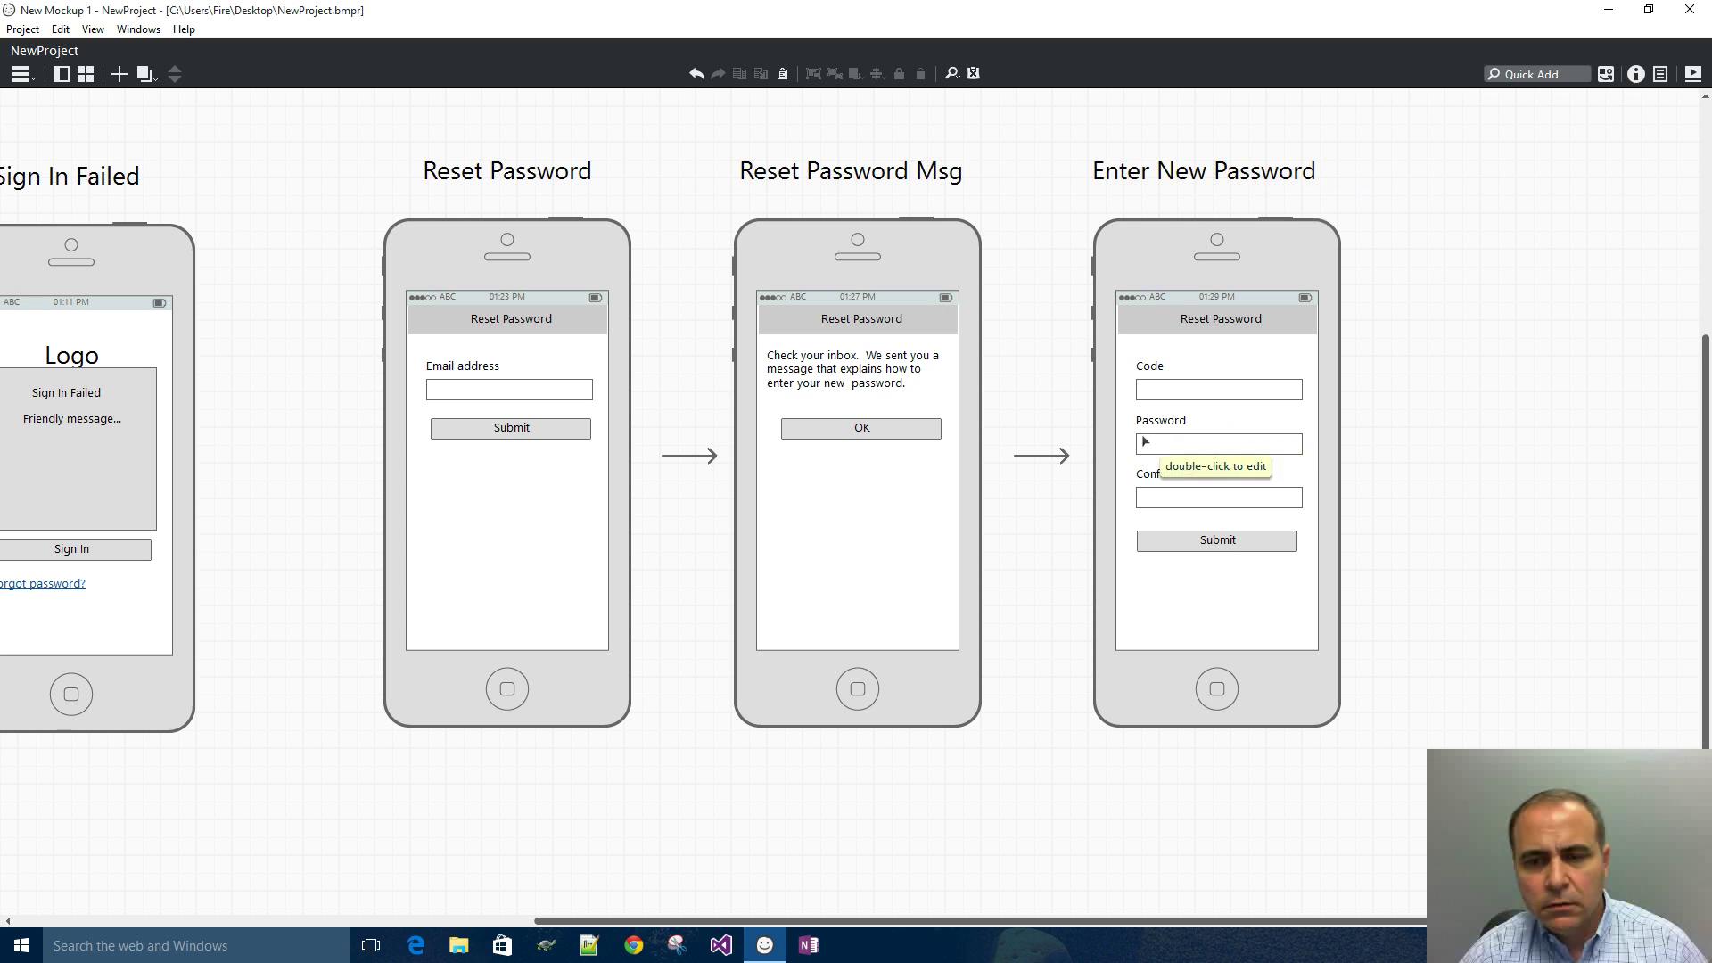
- Copy the flow arrow to the right of the Enter New Password phone
{"action": "left_click", "coordinate": [1058, 461]}
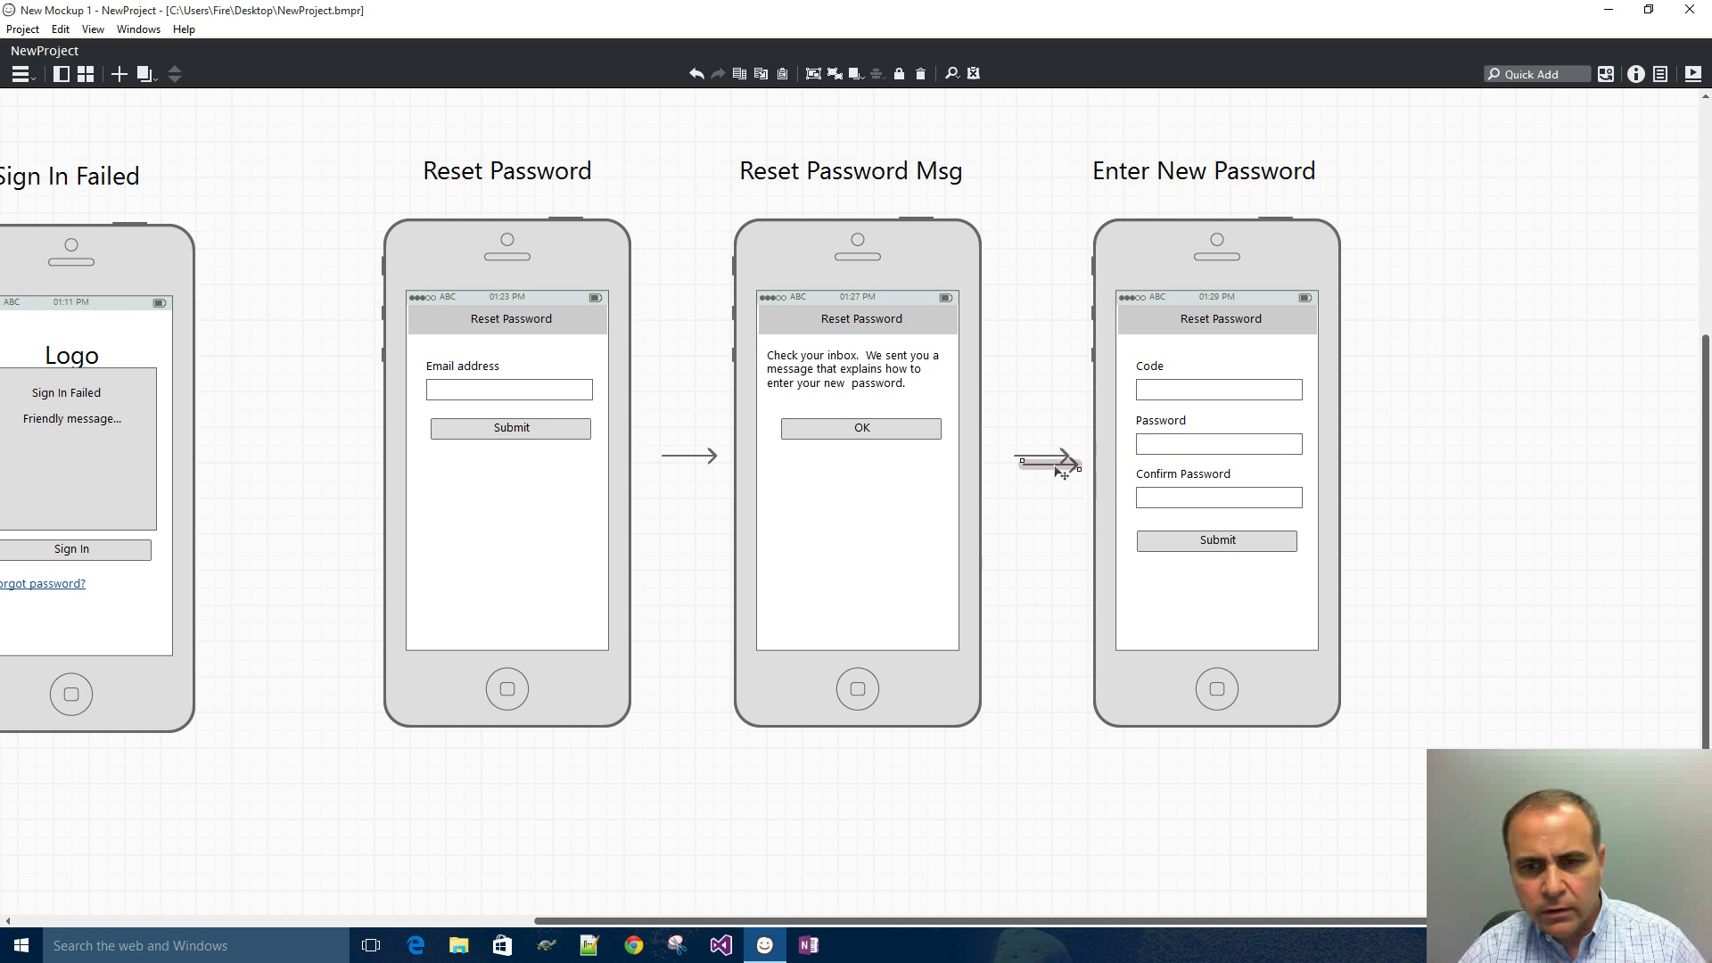
{"action": "left_click_drag", "start_coordinate": [1055, 465], "coordinate": [1403, 458]}
{"action": "left_click_drag", "start_coordinate": [1132, 923], "coordinate": [1248, 924]}
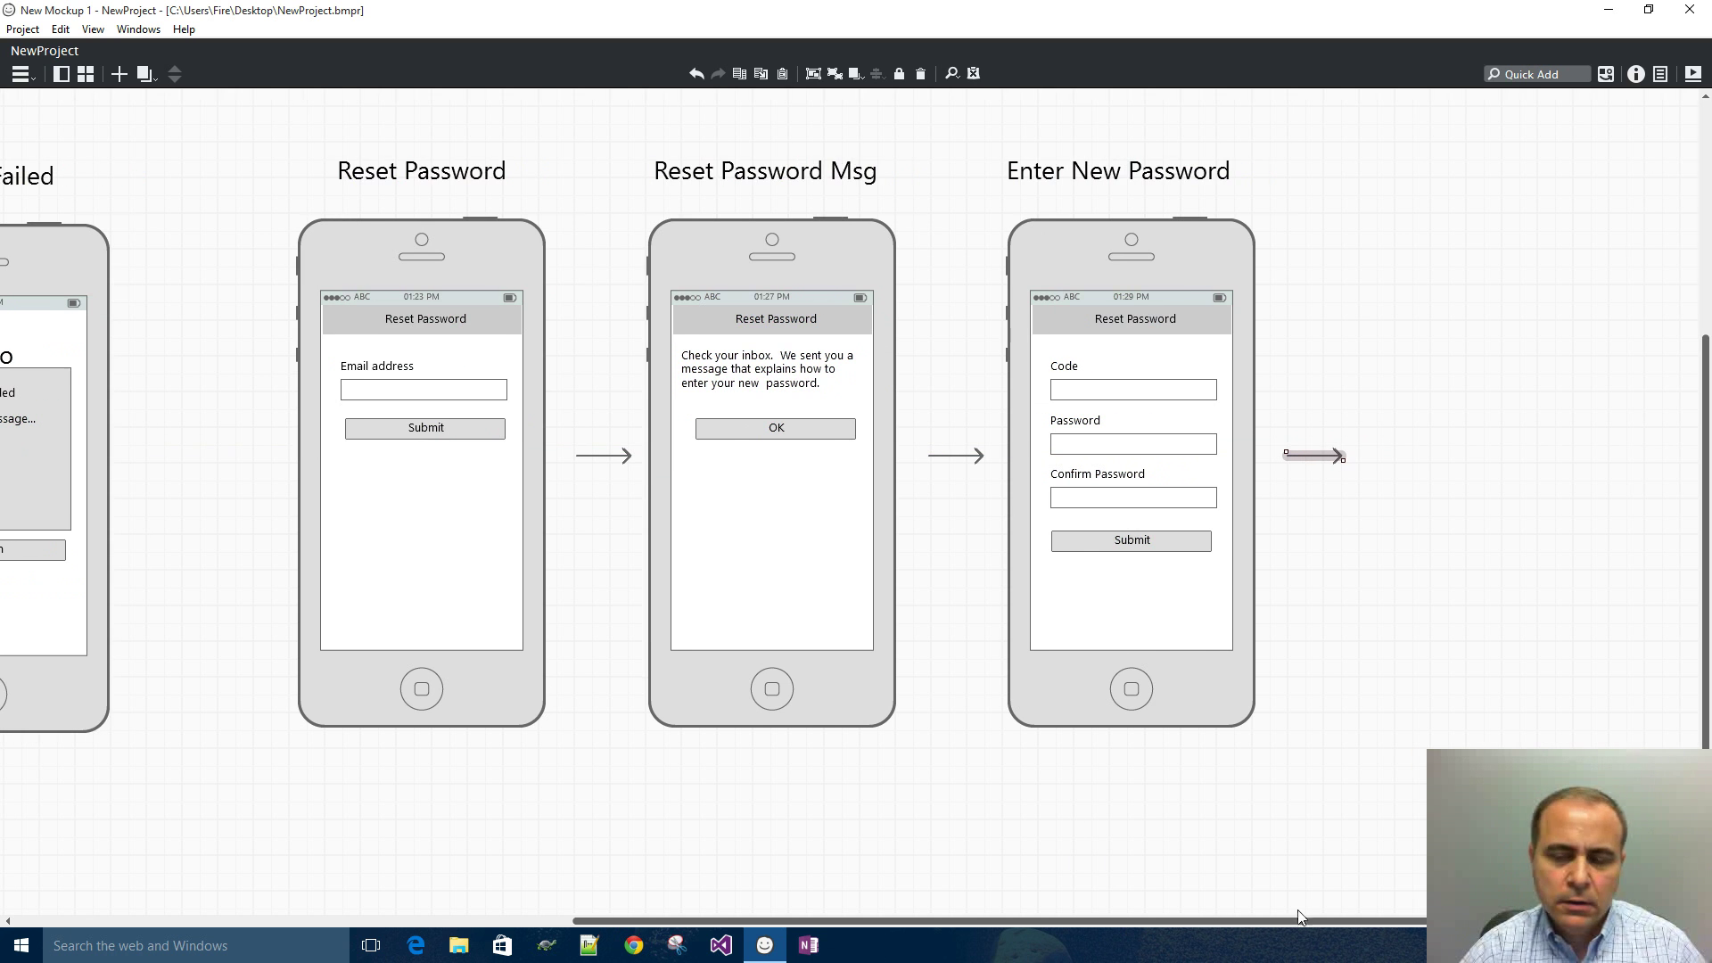
{"action": "left_click", "coordinate": [1002, 214]}
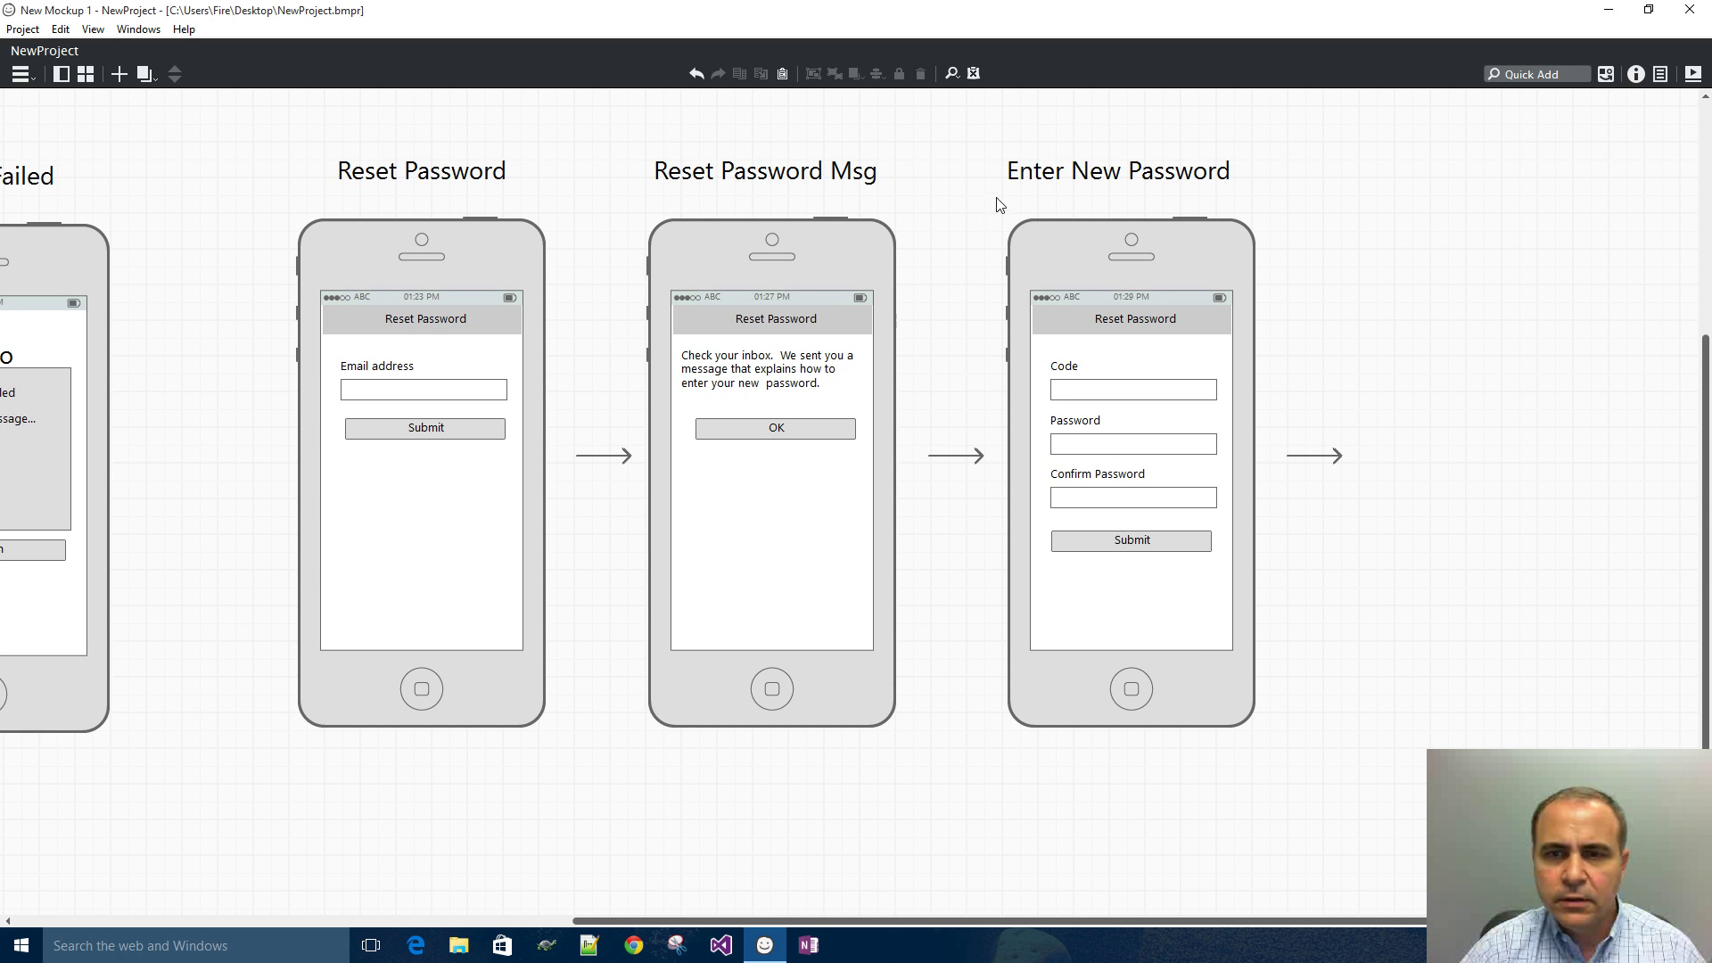
- Duplicate the Reset Password Msg phone after the arrow and start retyping its message as 'Than…'
{"action": "left_click_drag", "start_coordinate": [619, 196], "coordinate": [922, 776]}
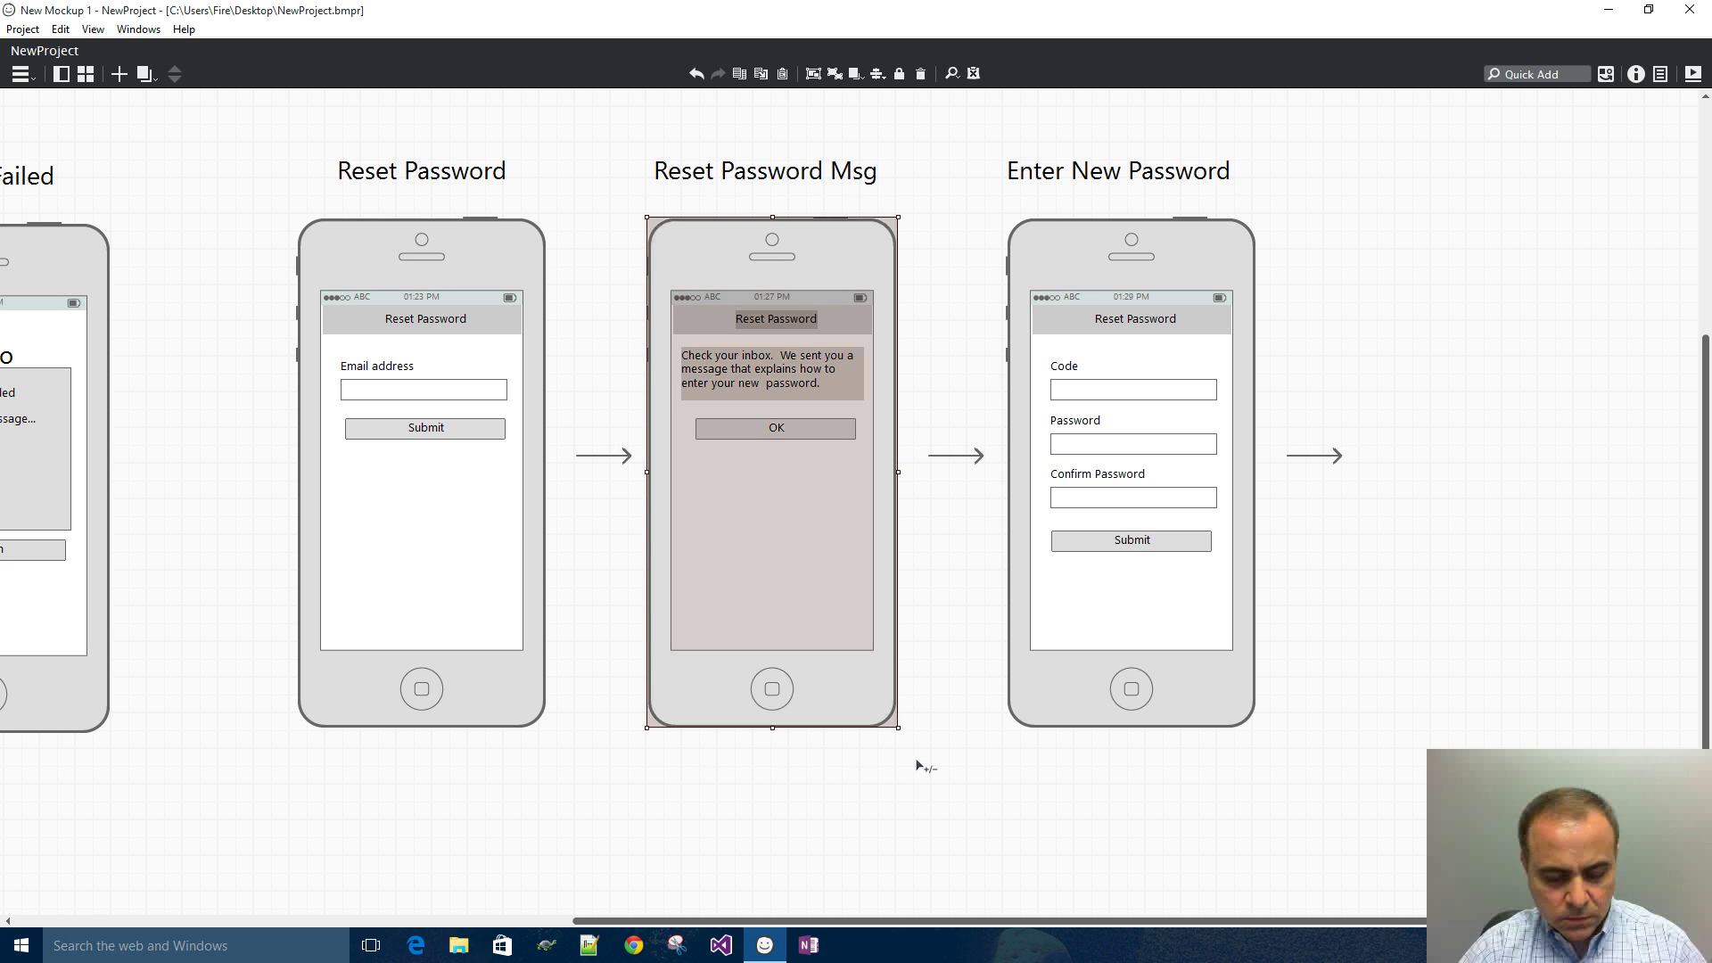
{"action": "key", "text": "ctrl+c"}
{"action": "key", "text": "ctrl+v"}
{"action": "left_click_drag", "start_coordinate": [1270, 336], "coordinate": [1423, 267]}
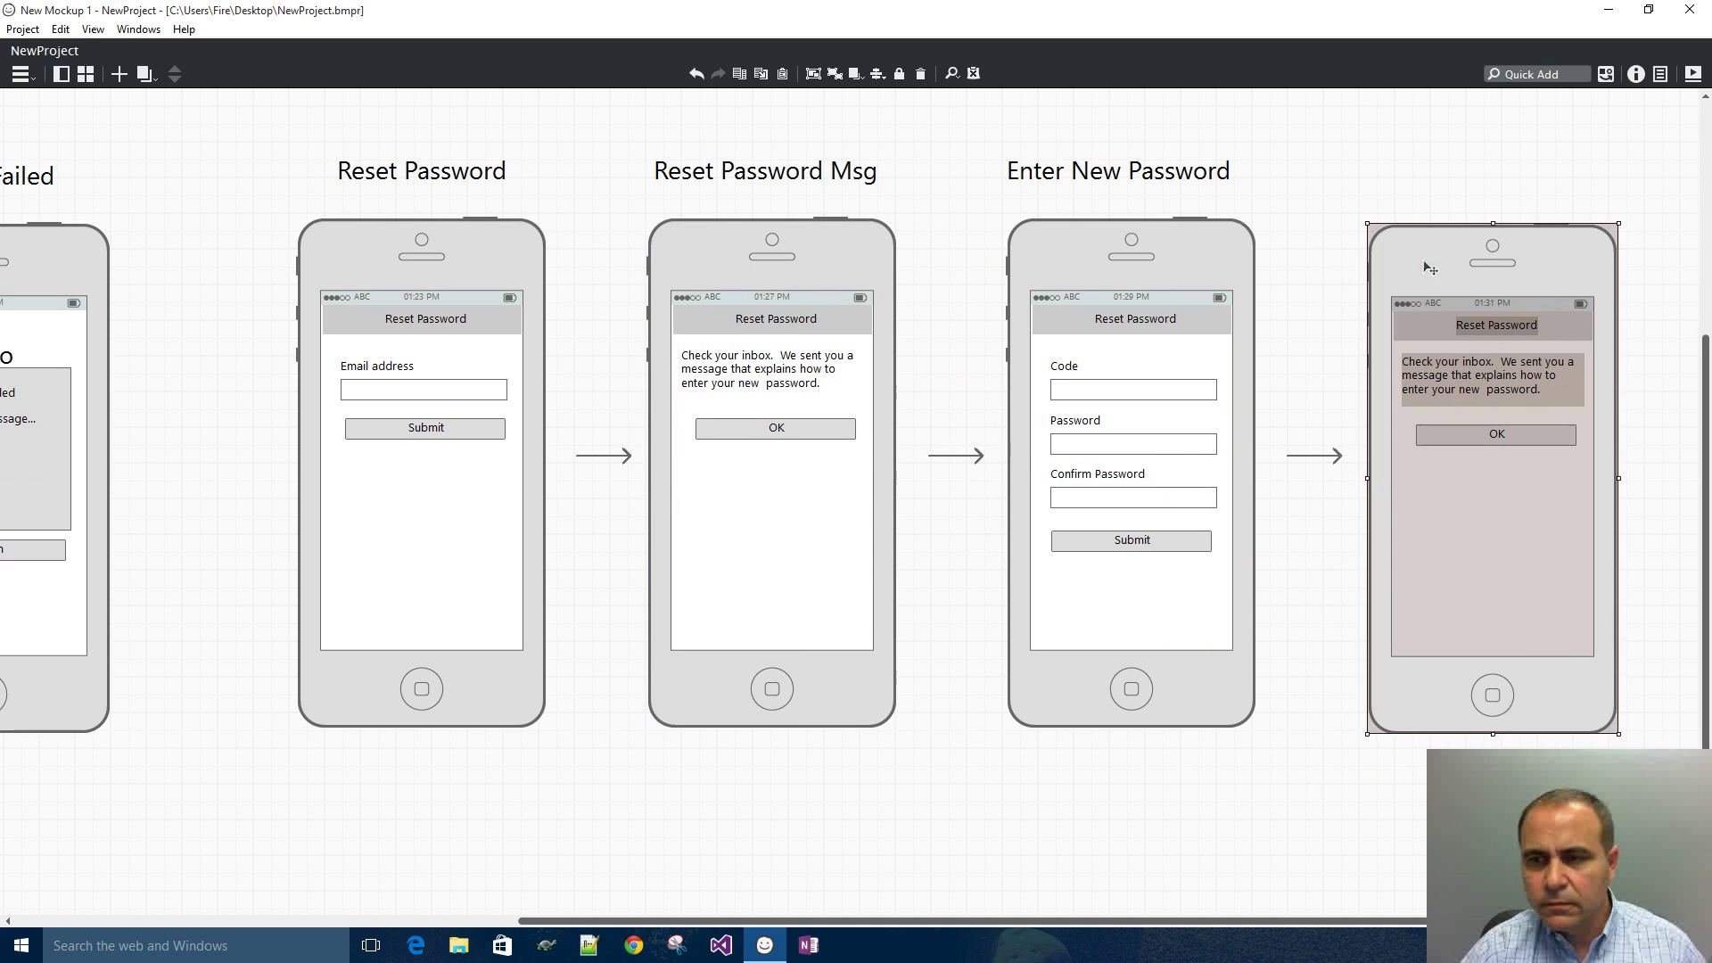
{"action": "left_click", "coordinate": [1296, 268]}
{"action": "left_click", "coordinate": [1430, 382]}
{"action": "double_click", "coordinate": [1430, 382]}
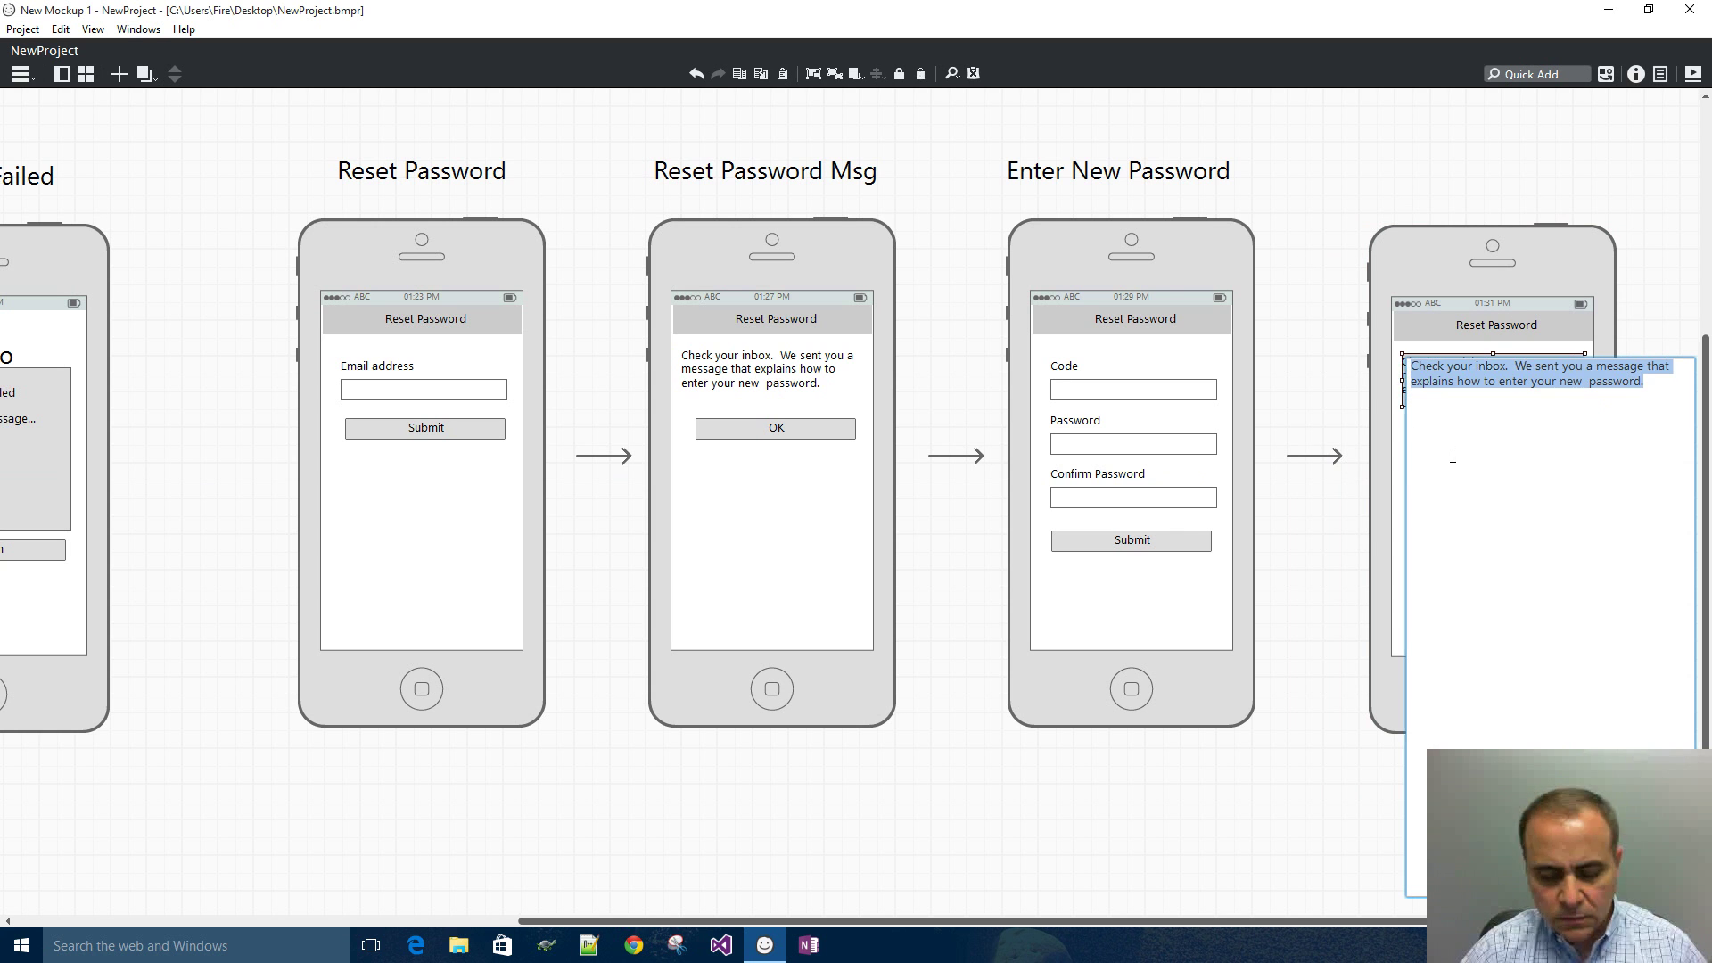
{"action": "type", "text": "Thank you.  Your"}
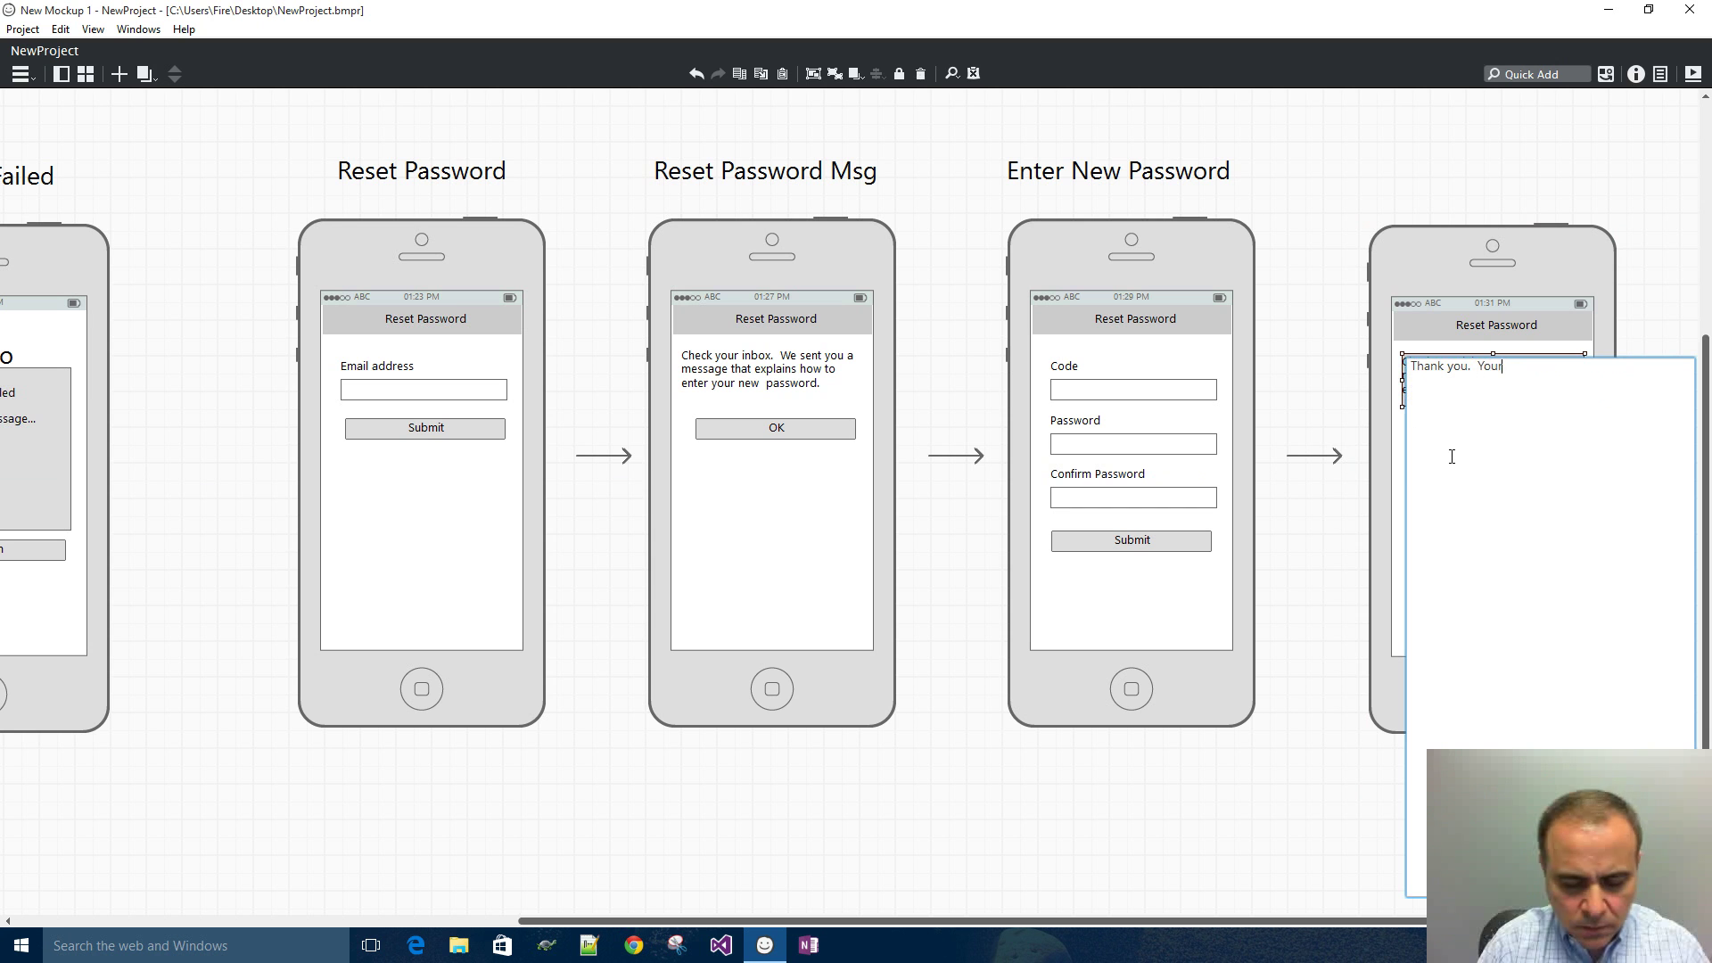
- Rewrite the fifth phone's message to read "Thank you. We've reset your password."
{"action": "type", "text": "d has nee"}
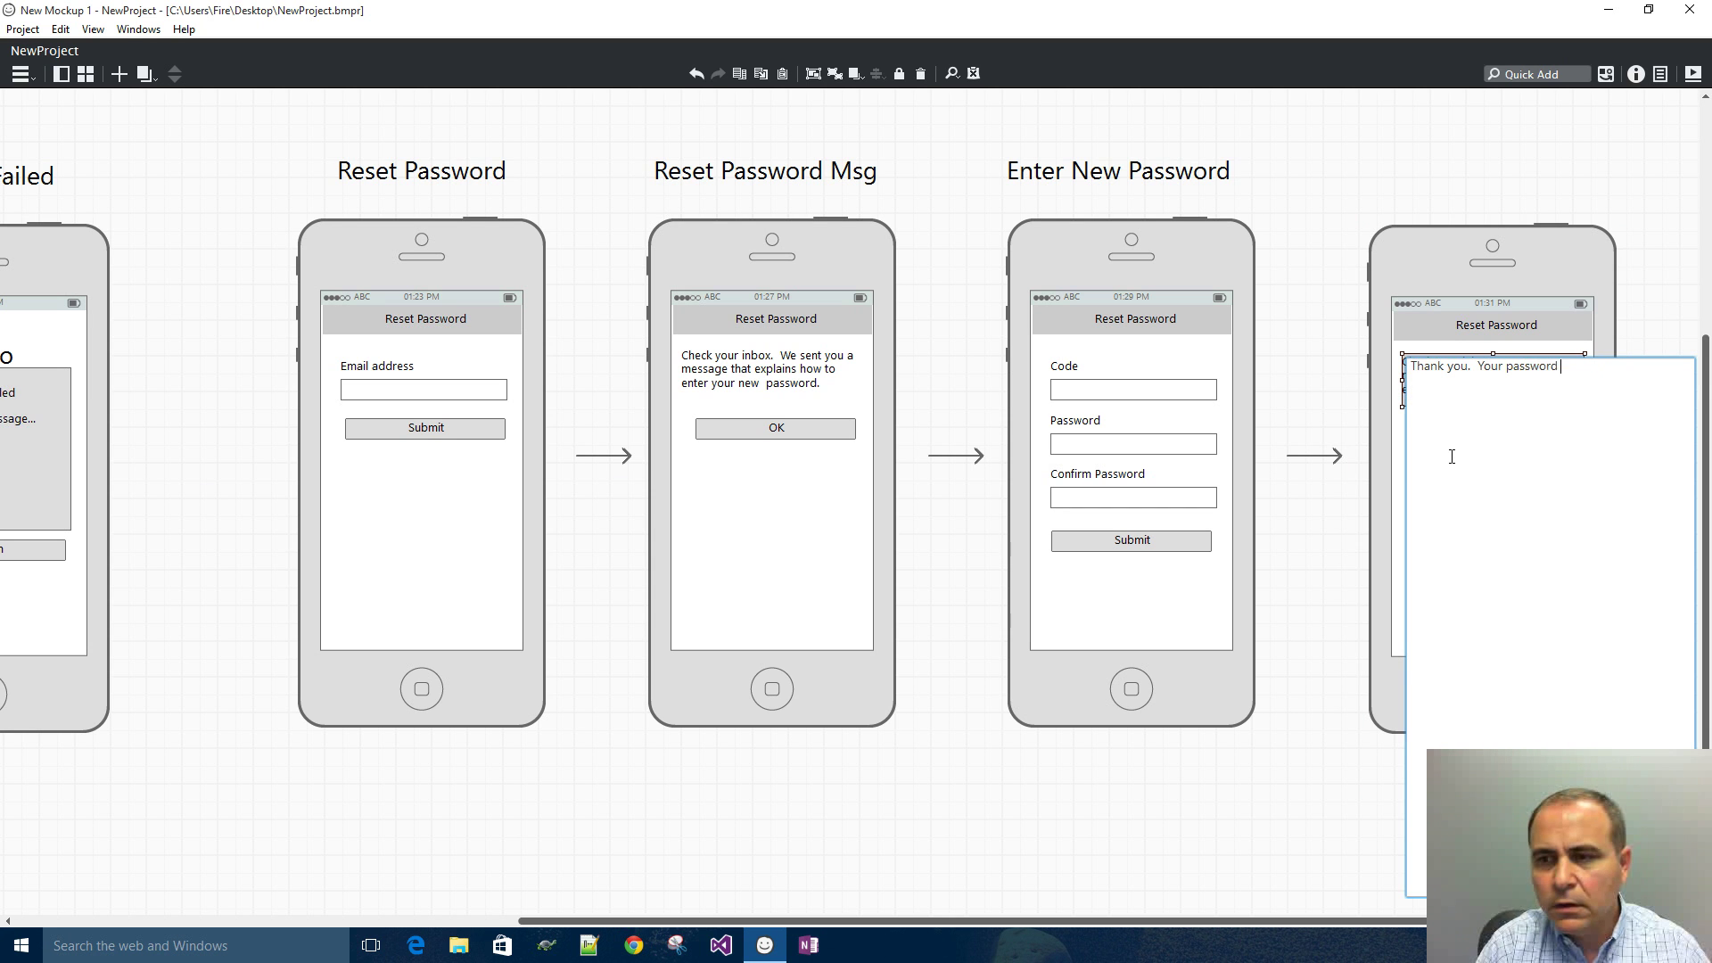
{"action": "key", "text": "BackSpace"}
{"action": "key", "text": "BackSpace"}
{"action": "key", "text": "BackSpace"}
{"action": "key", "text": "BackSpace"}
{"action": "key", "text": "BackSpace"}
{"action": "key", "text": "BackSpace"}
{"action": "key", "text": "BackSpace"}
{"action": "key", "text": "BackSpace"}
{"action": "key", "text": "BackSpace"}
{"action": "key", "text": "BackSpace"}
{"action": "key", "text": "BackSpace"}
{"action": "key", "text": "BackSpace"}
{"action": "key", "text": "BackSpace"}
{"action": "key", "text": "BackSpace"}
{"action": "key", "text": "BackSpace"}
{"action": "key", "text": "BackSpace"}
{"action": "key", "text": "BackSpace"}
{"action": "key", "text": "BackSpace"}
{"action": "key", "text": "BackSpace"}
{"action": "key", "text": "BackSpace"}
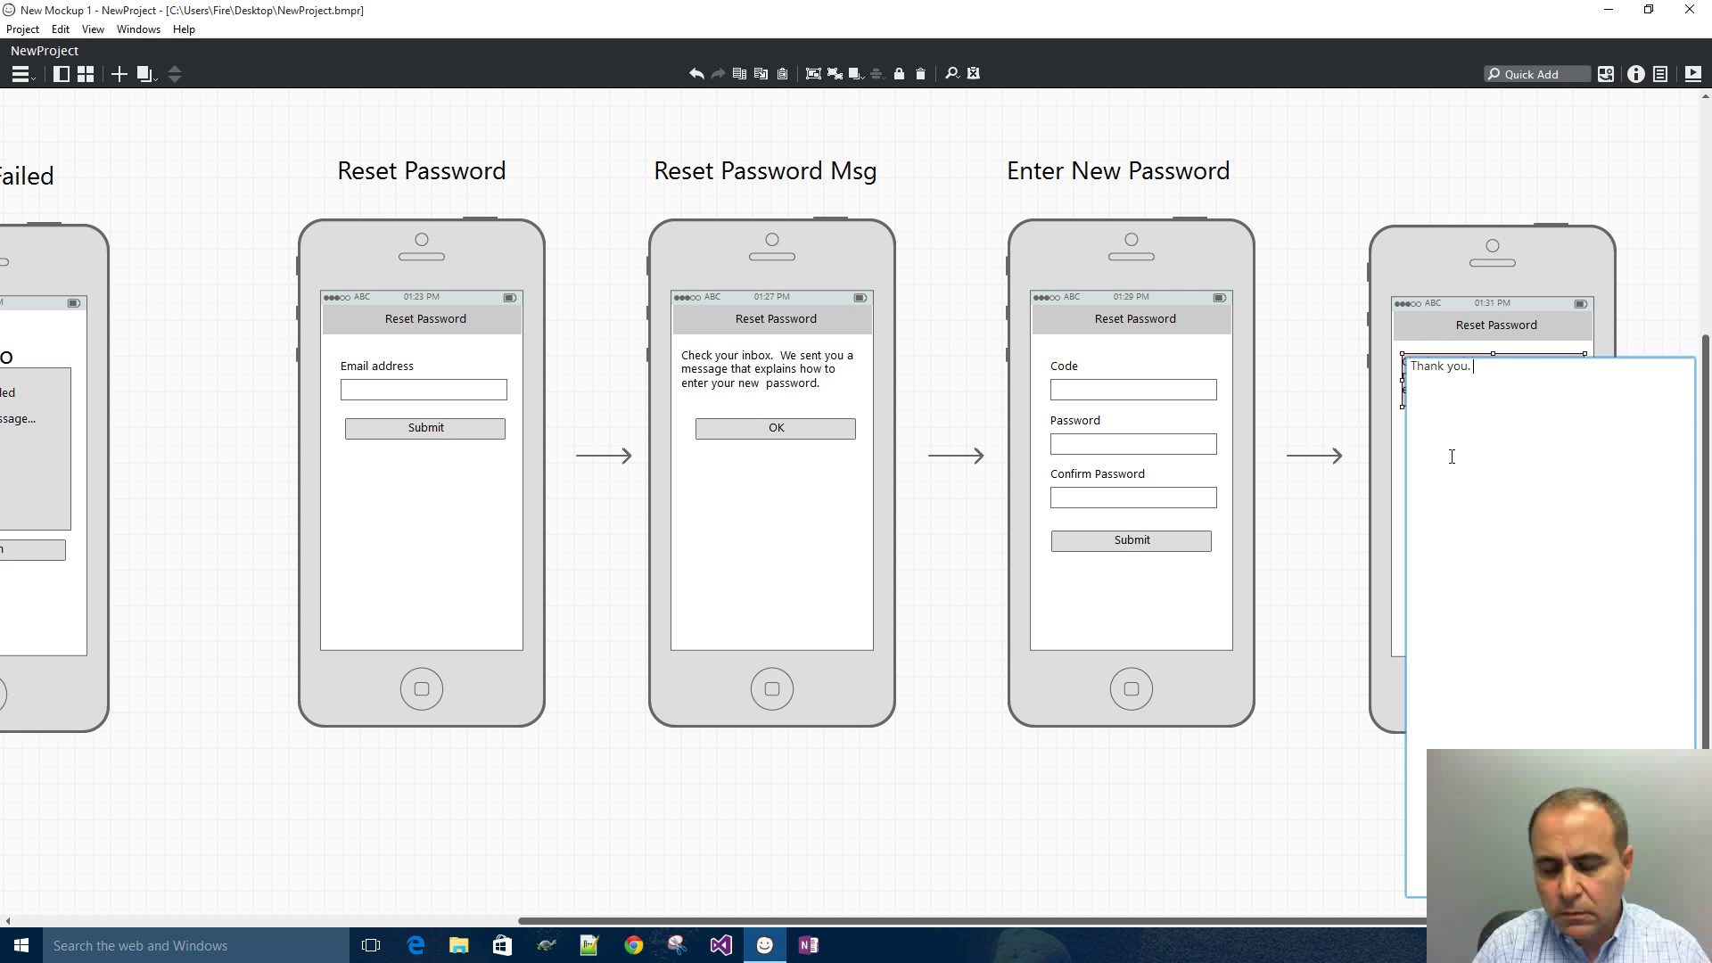
{"action": "type", "text": "We hav"}
{"action": "key", "text": "BackSpace"}
{"action": "key", "text": "BackSpace"}
{"action": "key", "text": "BackSpace"}
{"action": "type", "text": "'ve reset your password"}
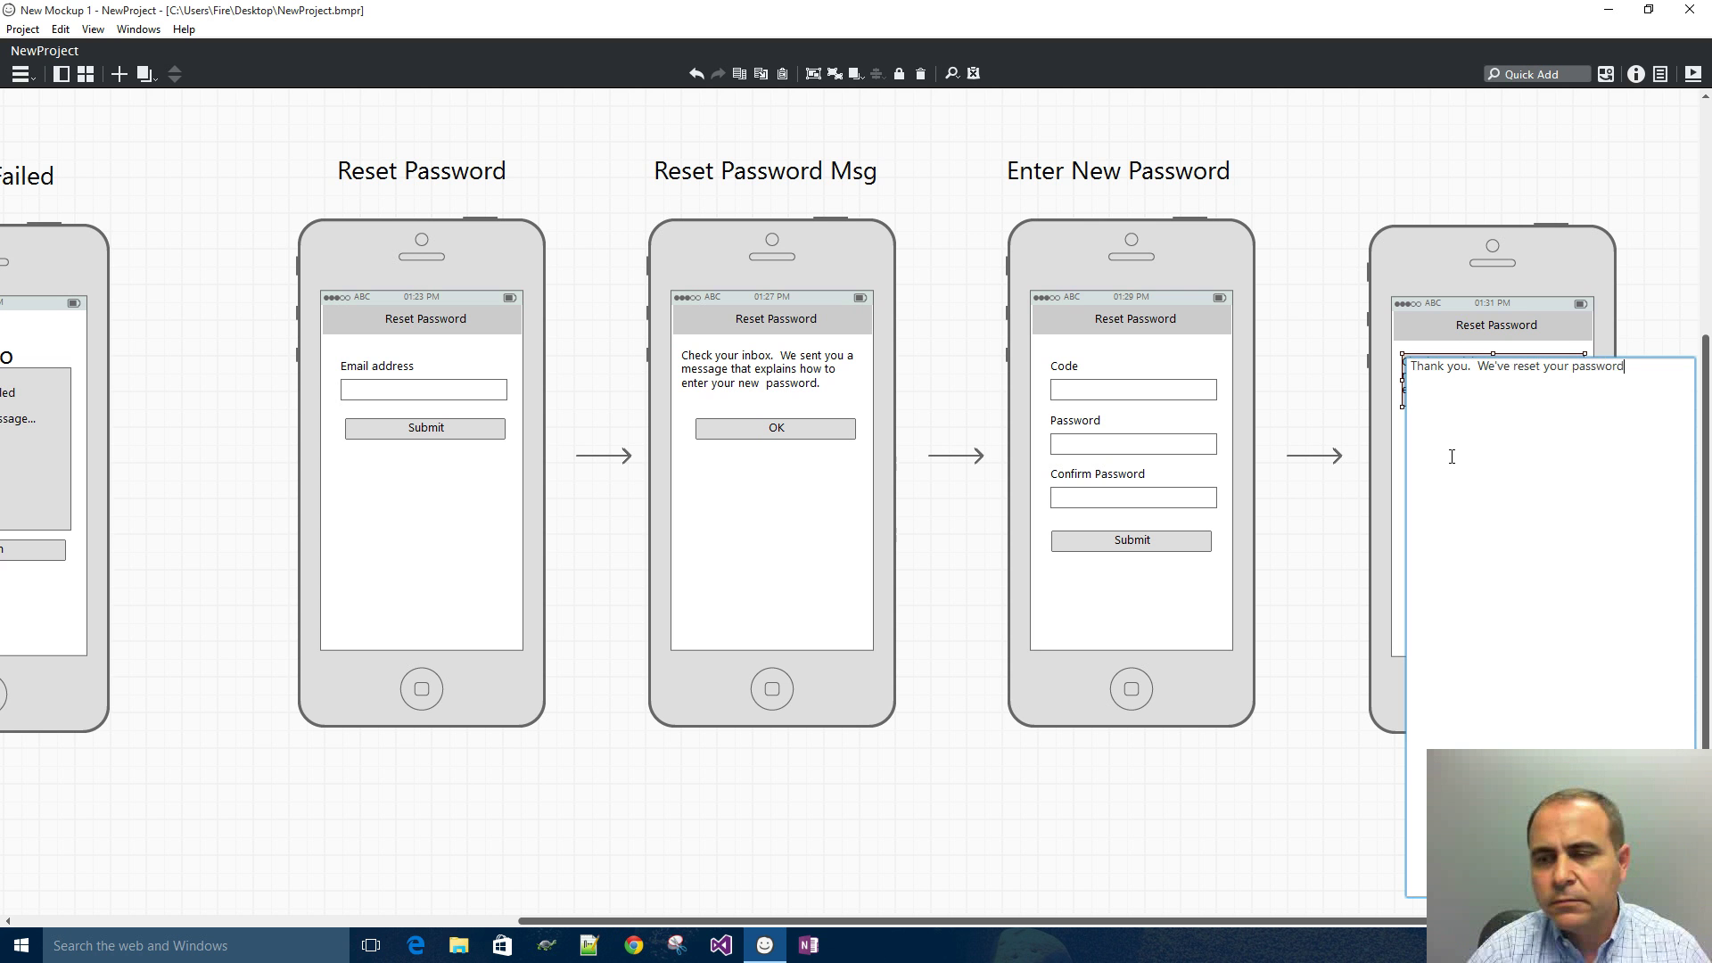
{"action": "left_click", "coordinate": [1463, 187]}
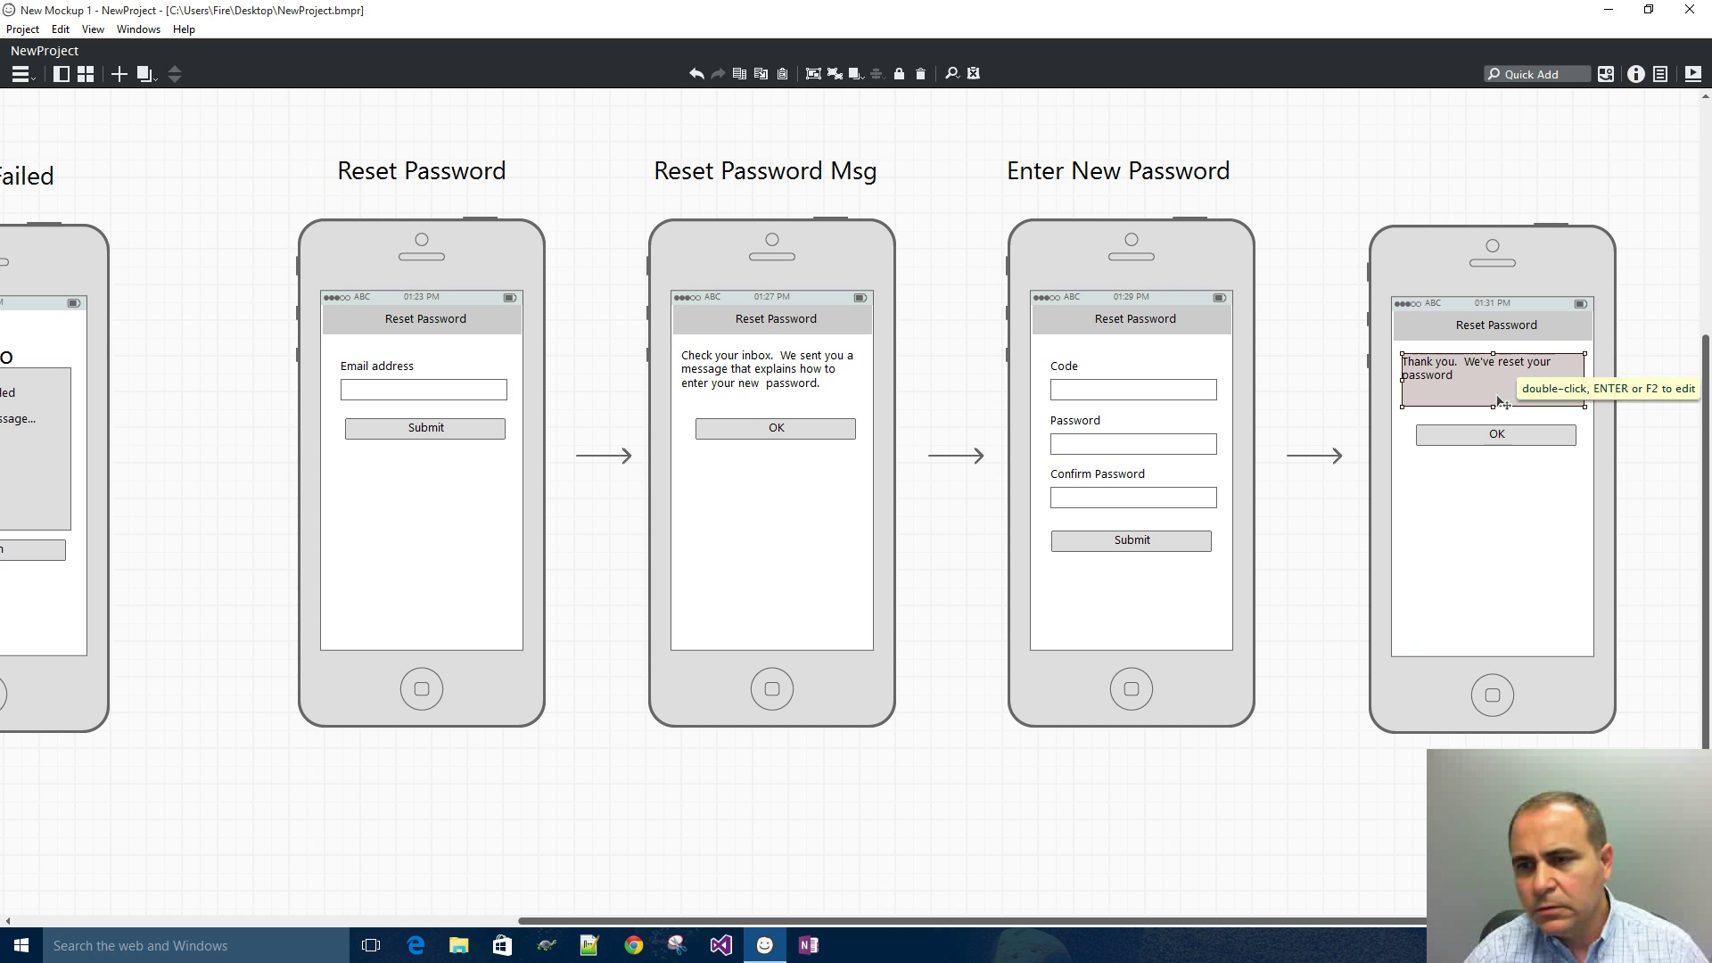
{"action": "double_click", "coordinate": [1470, 372]}
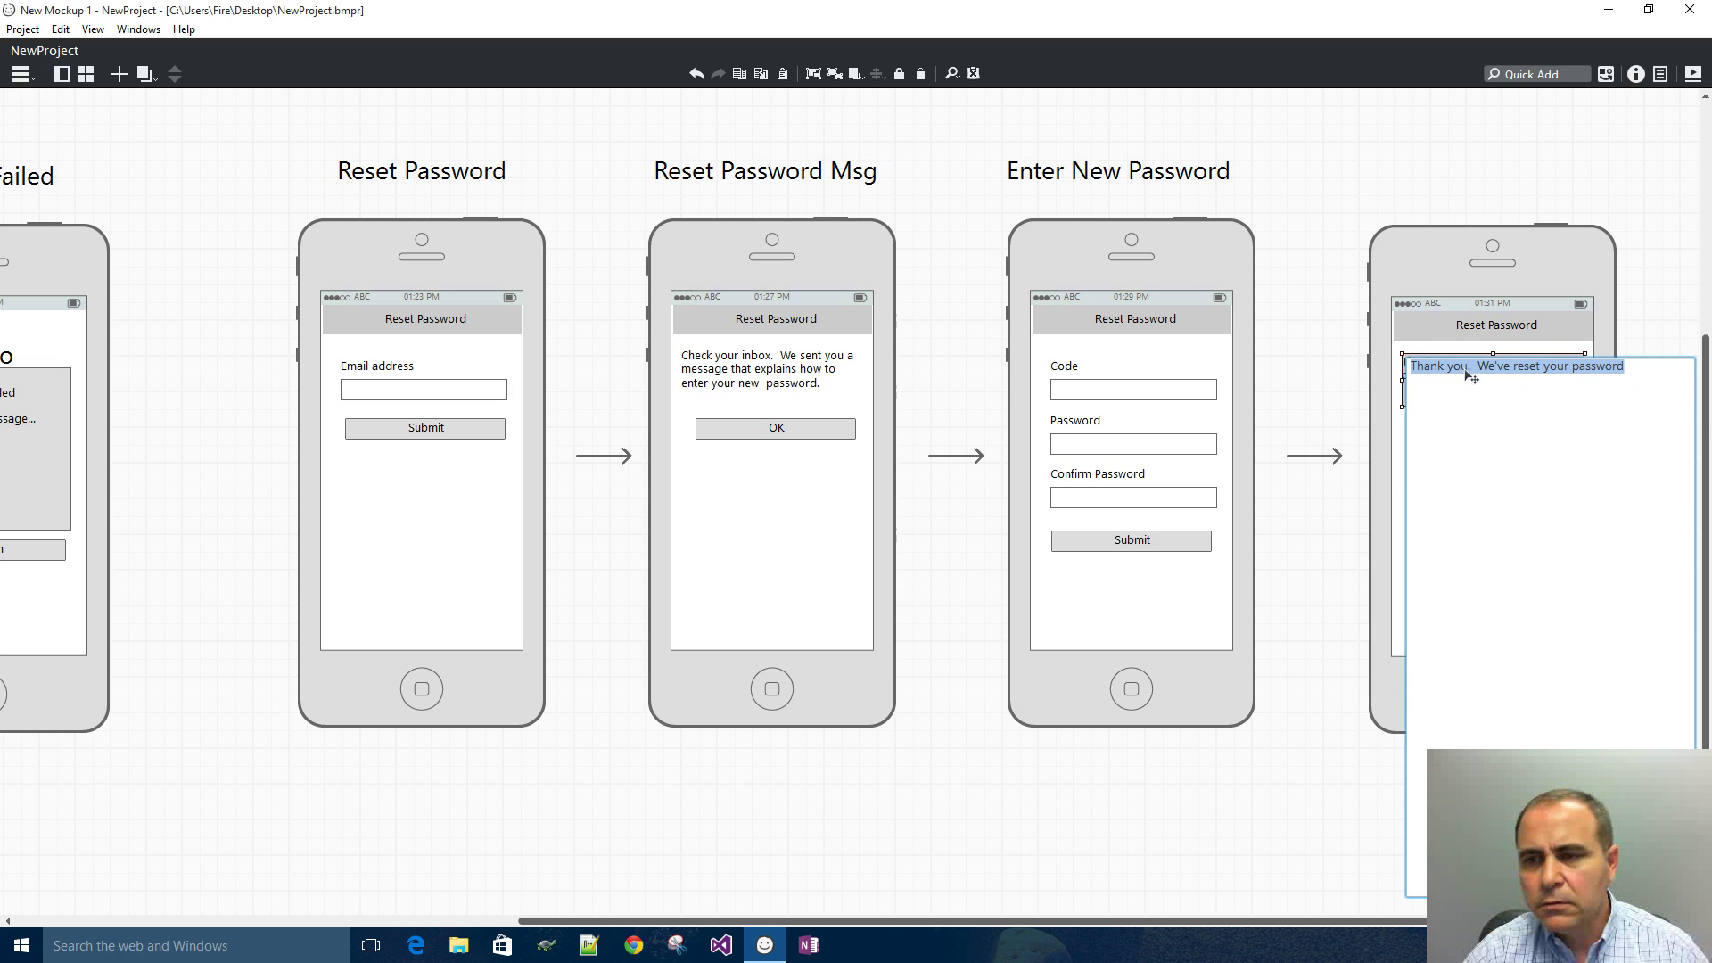
{"action": "left_click", "coordinate": [1632, 368]}
{"action": "type", "text": "."}
{"action": "key", "text": "Return"}
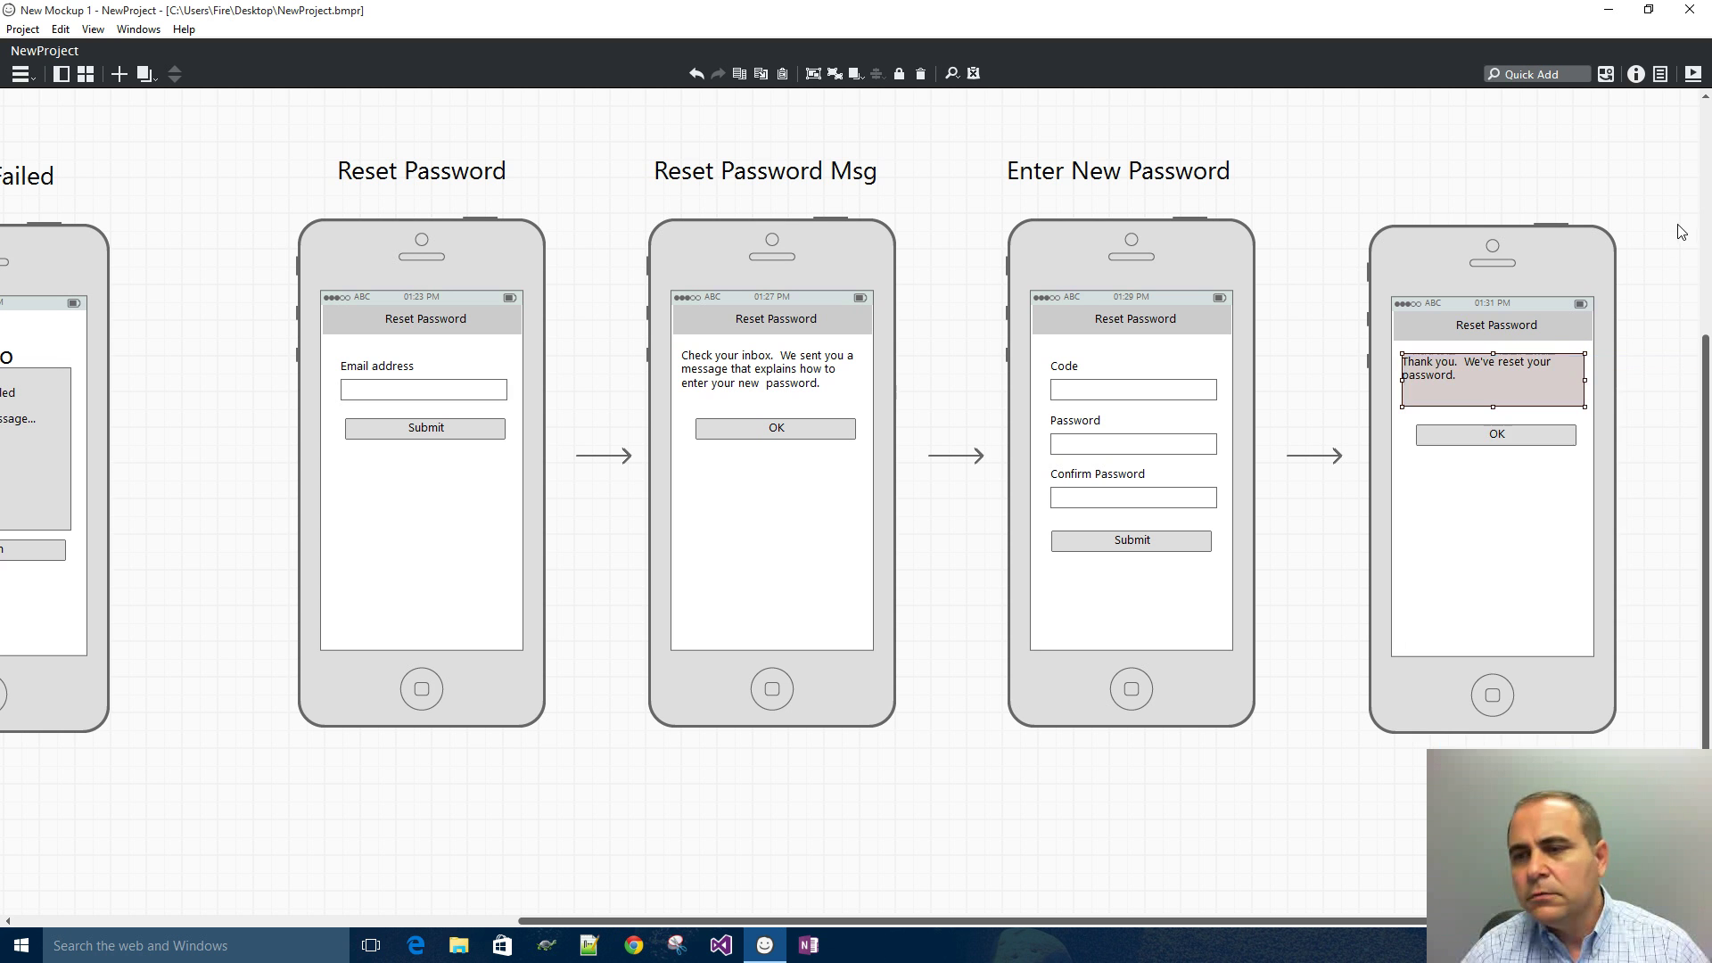
- Relabel the fifth phone's OK button as 'Sign In'
{"action": "double_click", "coordinate": [1496, 437]}
{"action": "type", "text": "Sign In"}
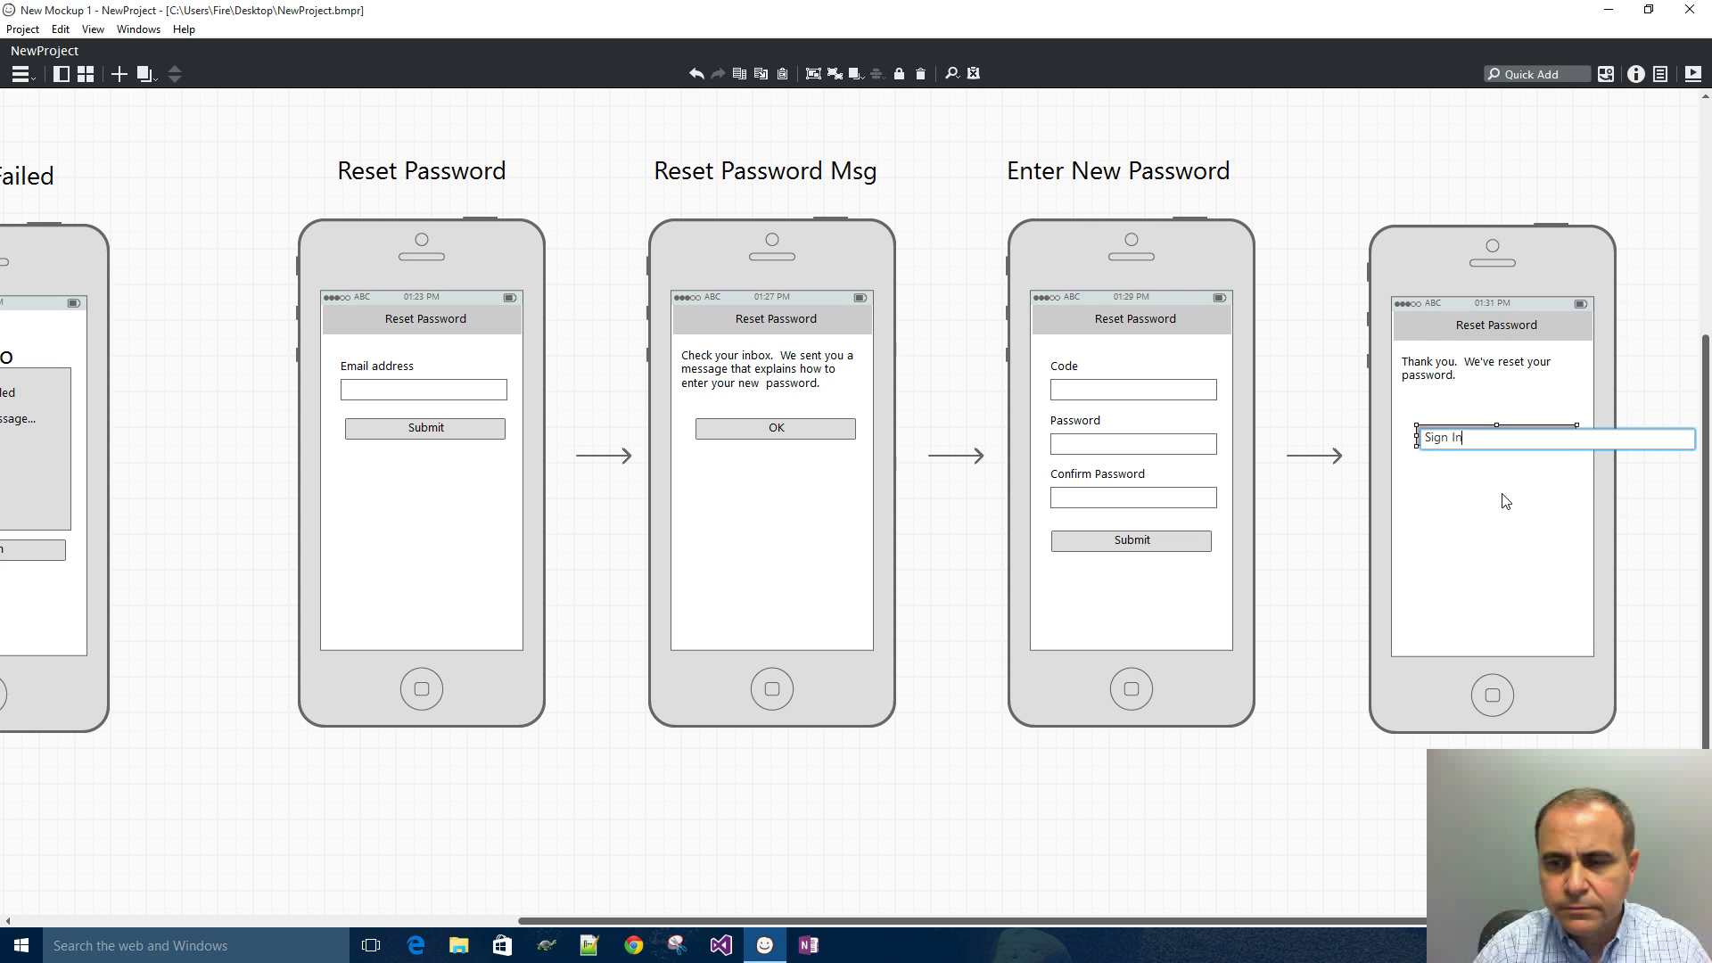
{"action": "key", "text": "Return"}
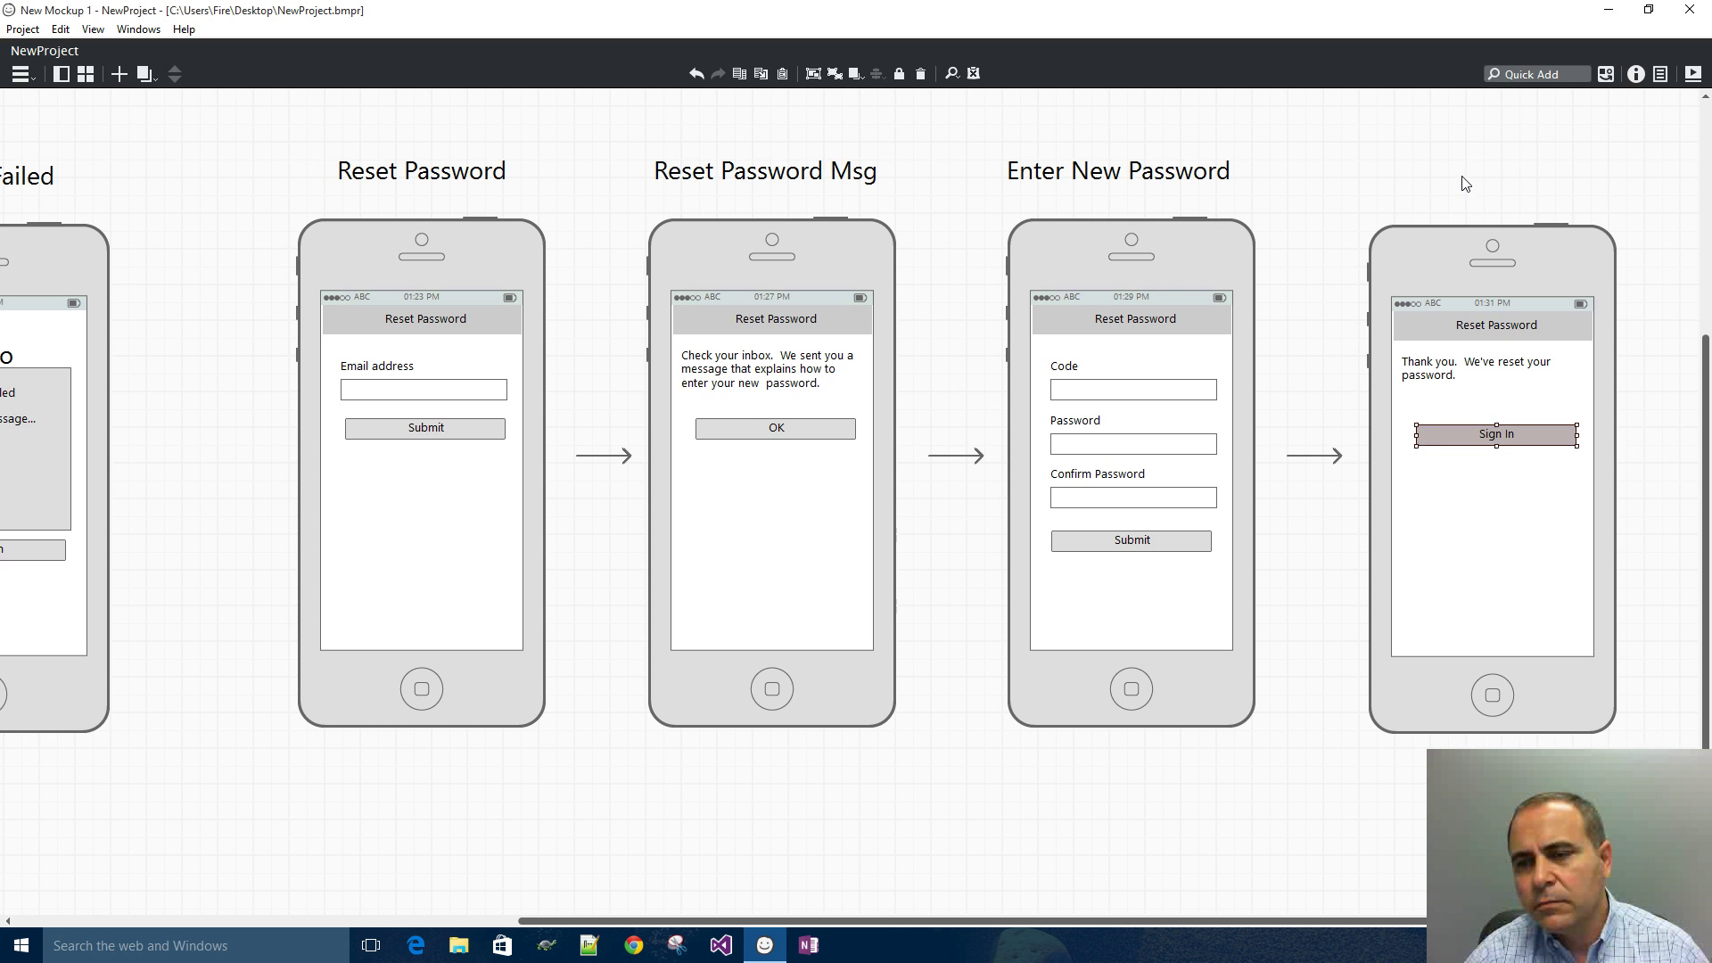
- Copy the Enter New Password title over the fifth phone, retitle it 'Password Reset Confirmed', and align it
{"action": "left_click", "coordinate": [1418, 172]}
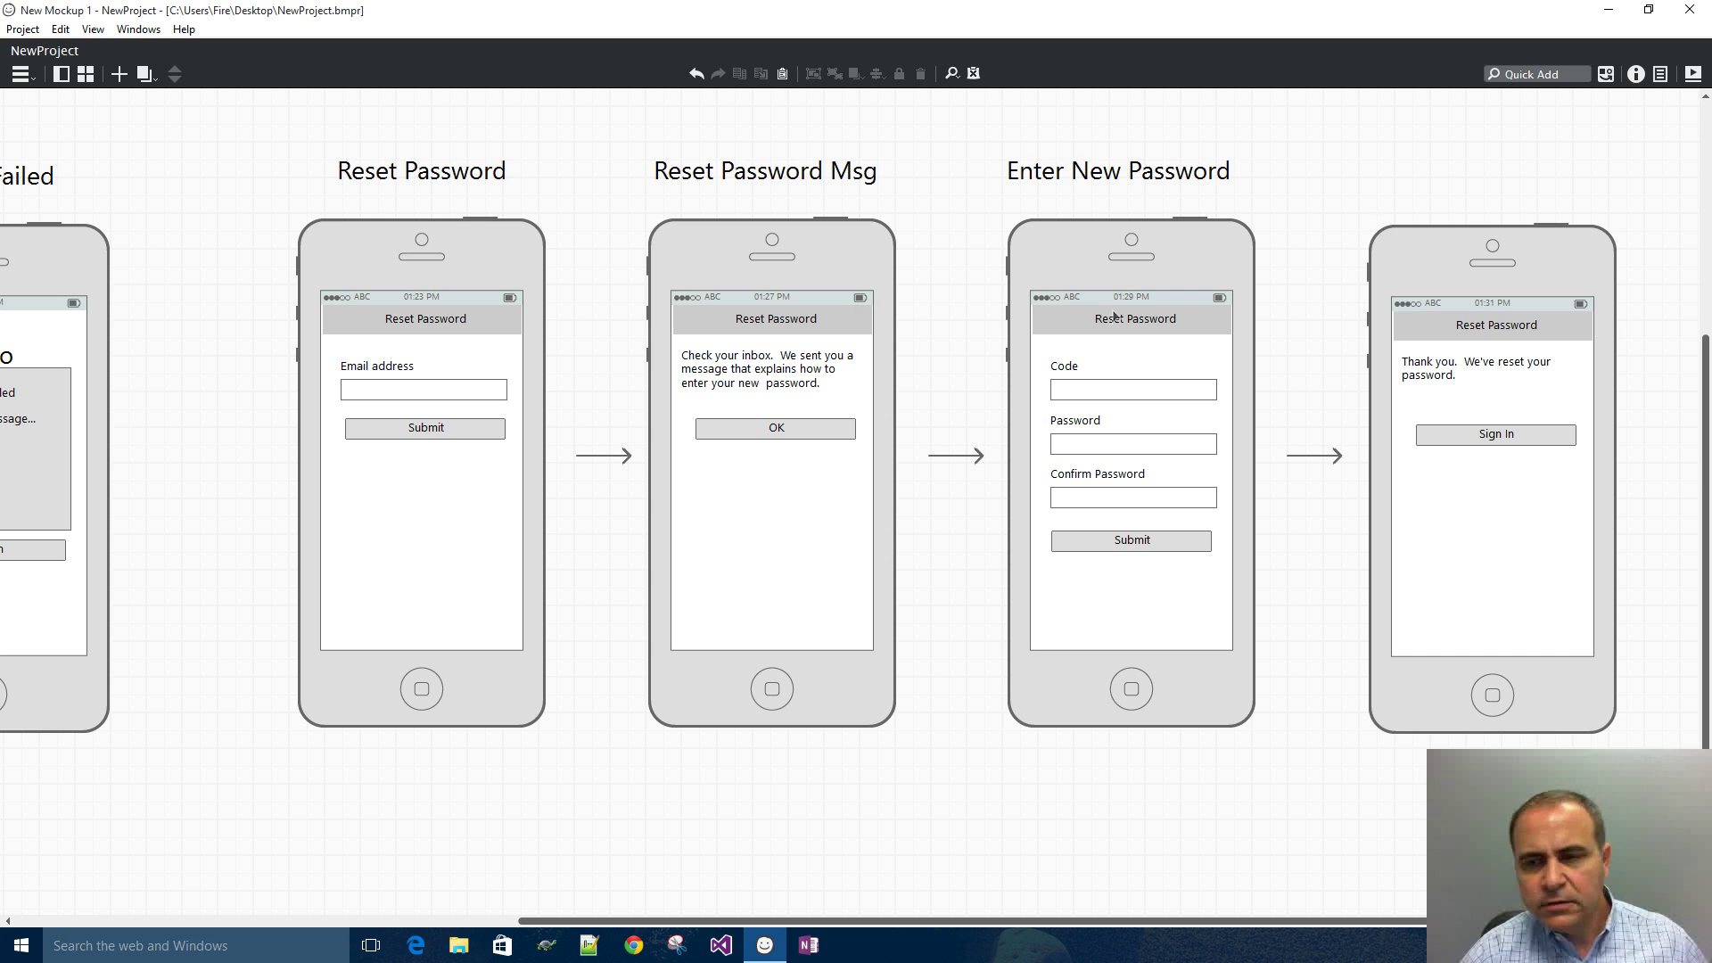
{"action": "scroll", "coordinate": [1708, 450], "scroll_direction": "up", "scroll_amount": 3}
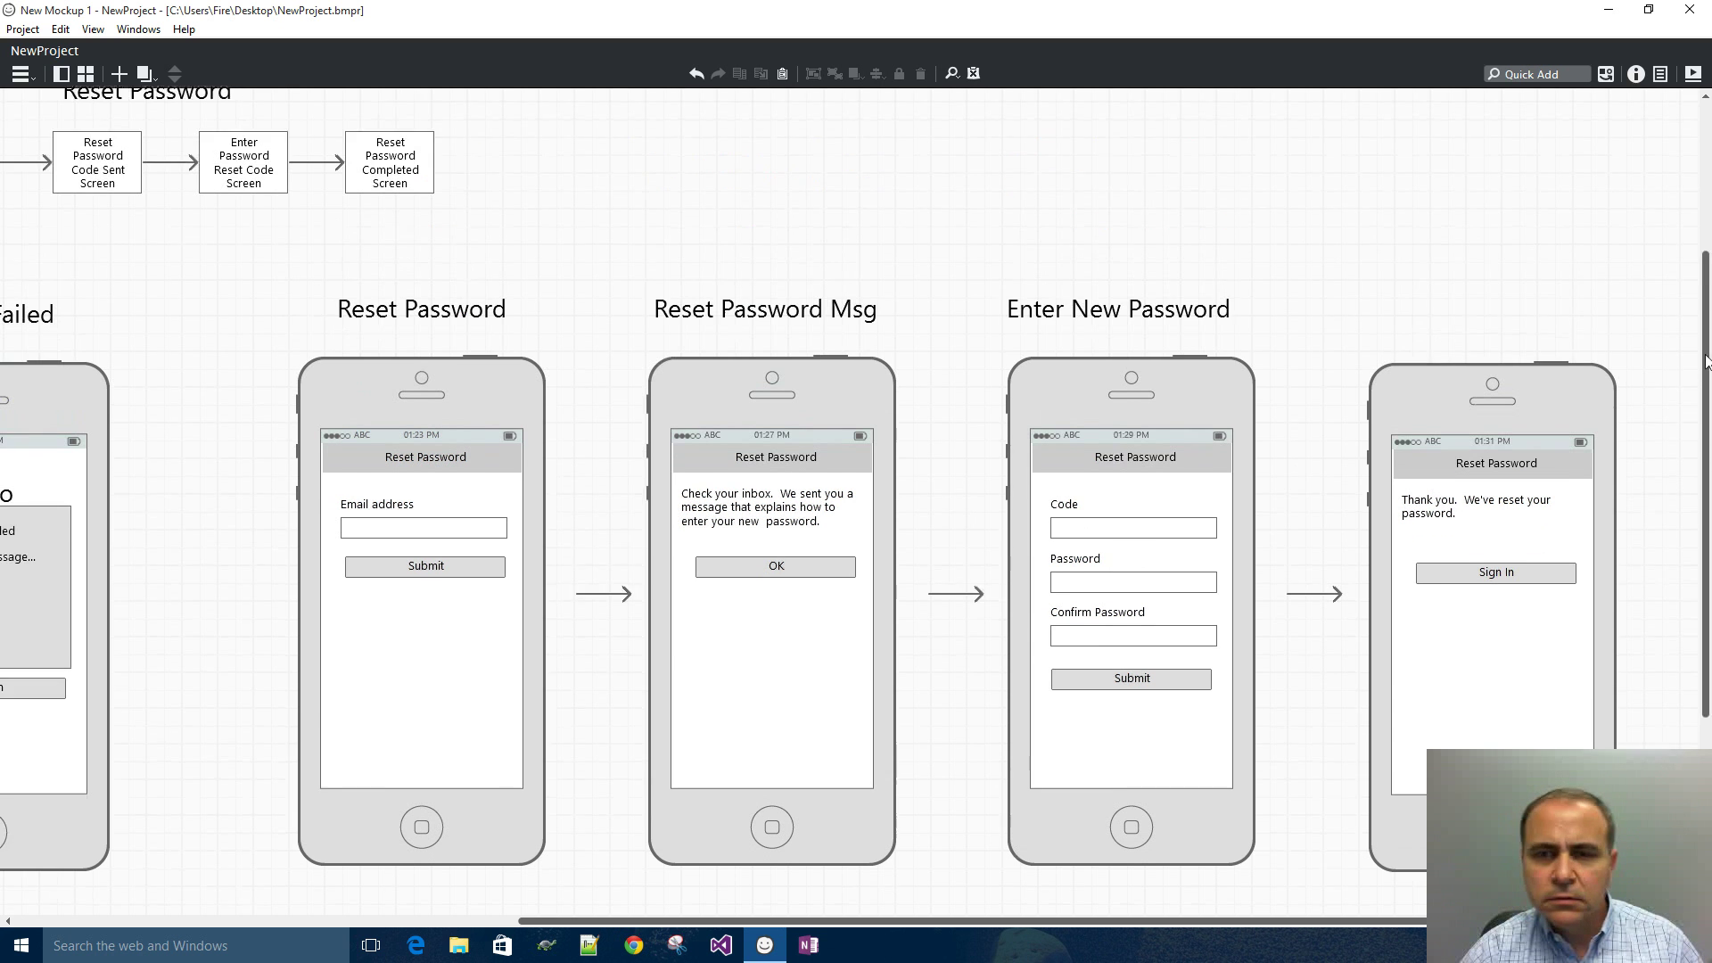
{"action": "scroll", "coordinate": [1427, 357], "scroll_direction": "down", "scroll_amount": 1}
{"action": "left_click", "coordinate": [1120, 259]}
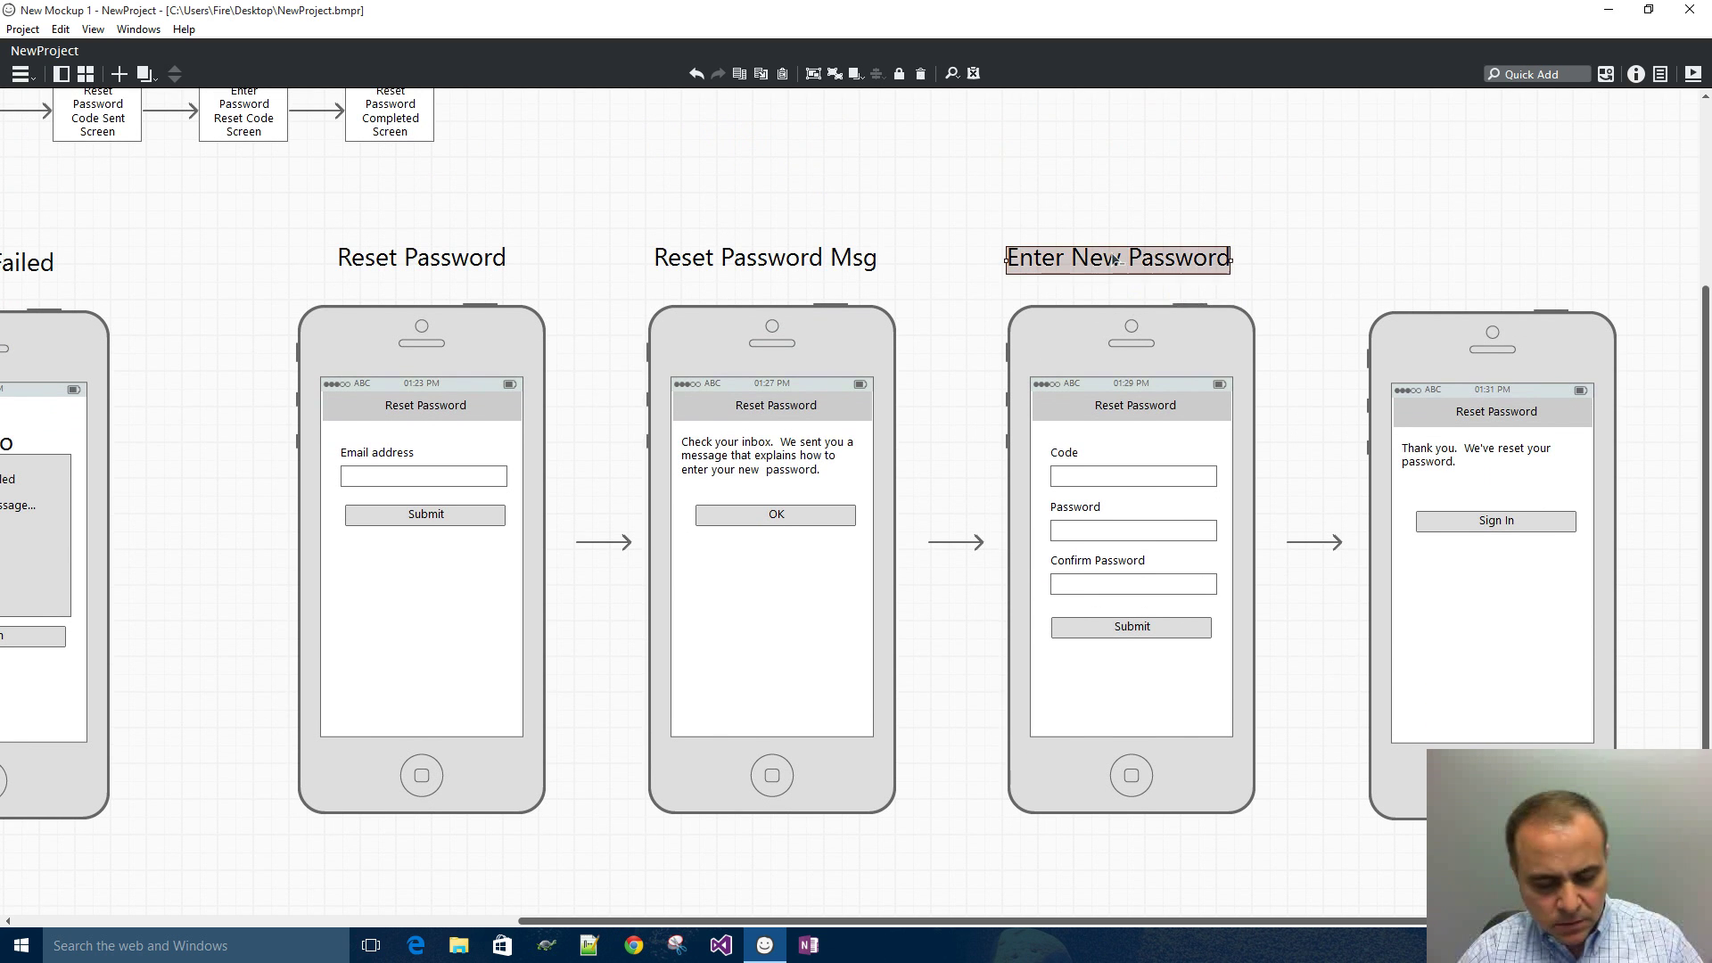
{"action": "left_click_drag", "start_coordinate": [1119, 260], "coordinate": [1494, 267]}
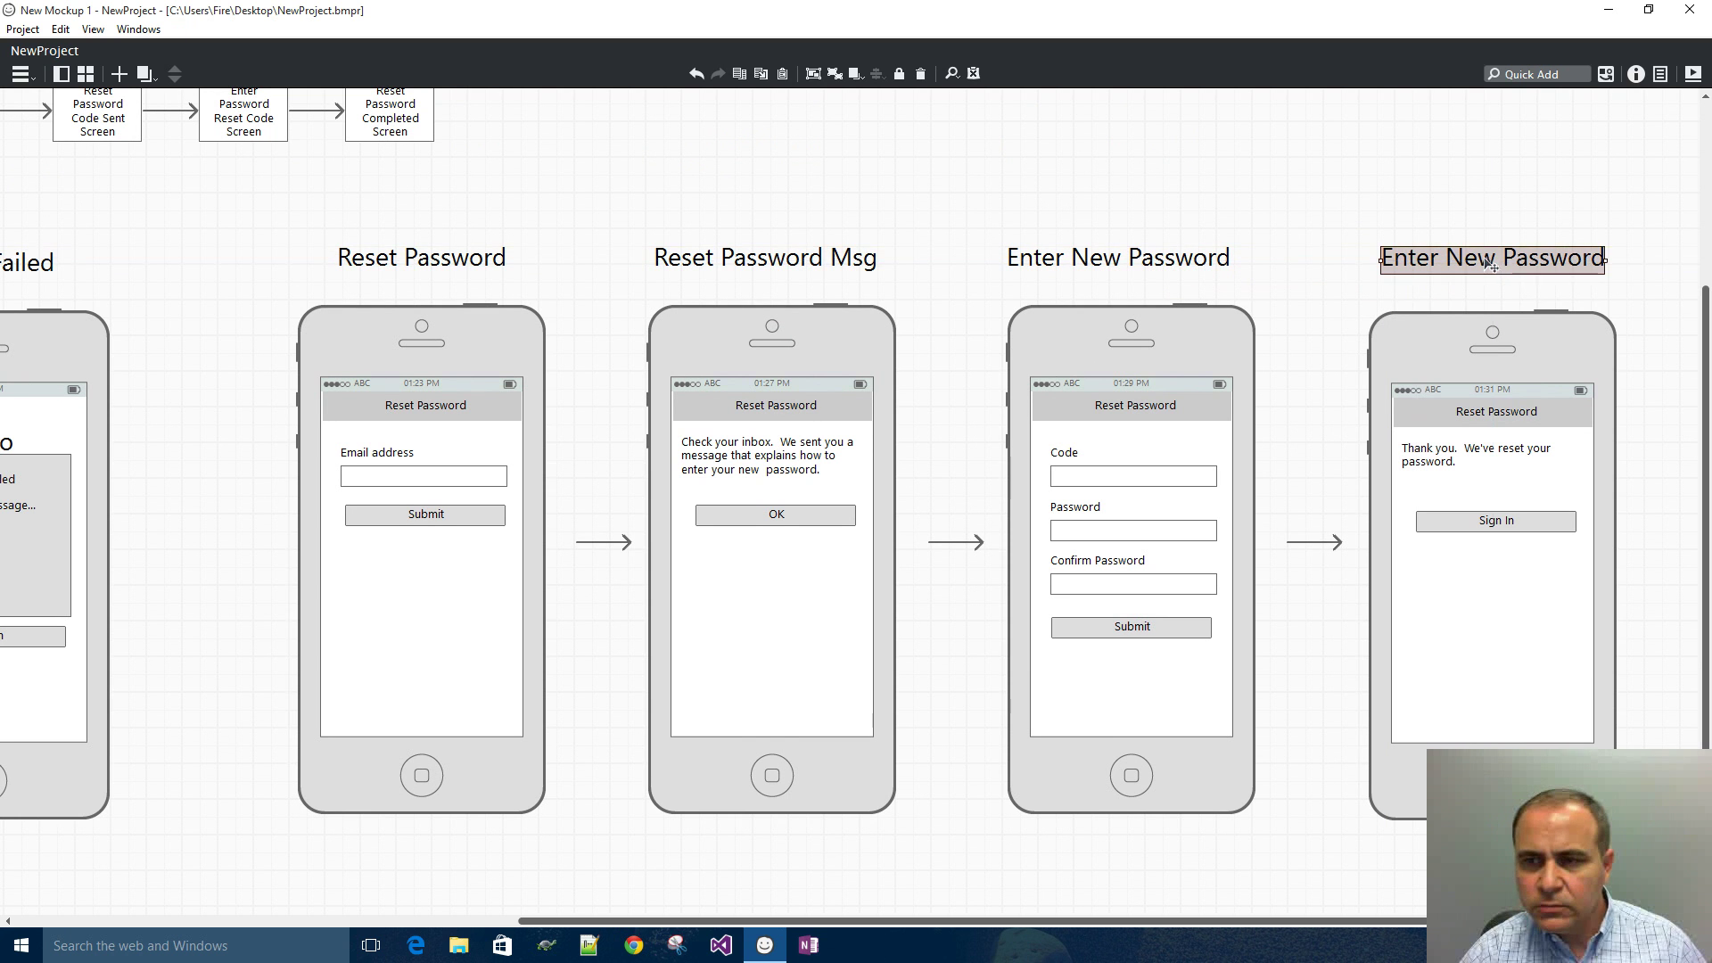
{"action": "double_click", "coordinate": [1491, 264]}
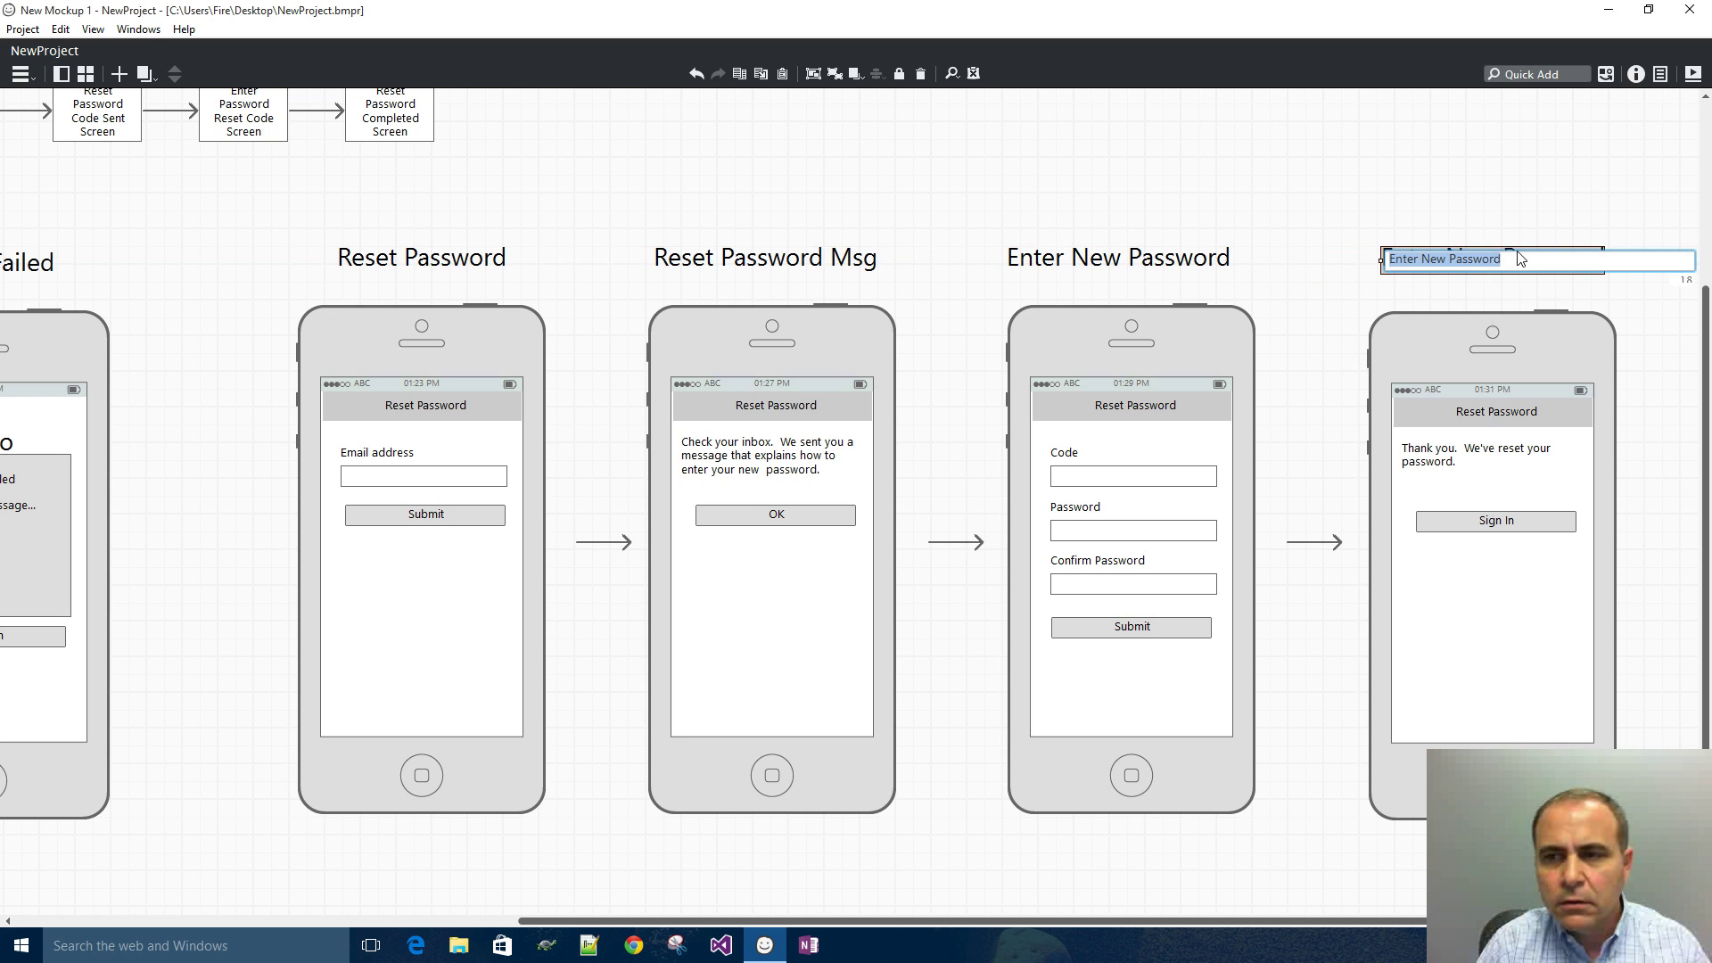
{"action": "type", "text": "Password Re"}
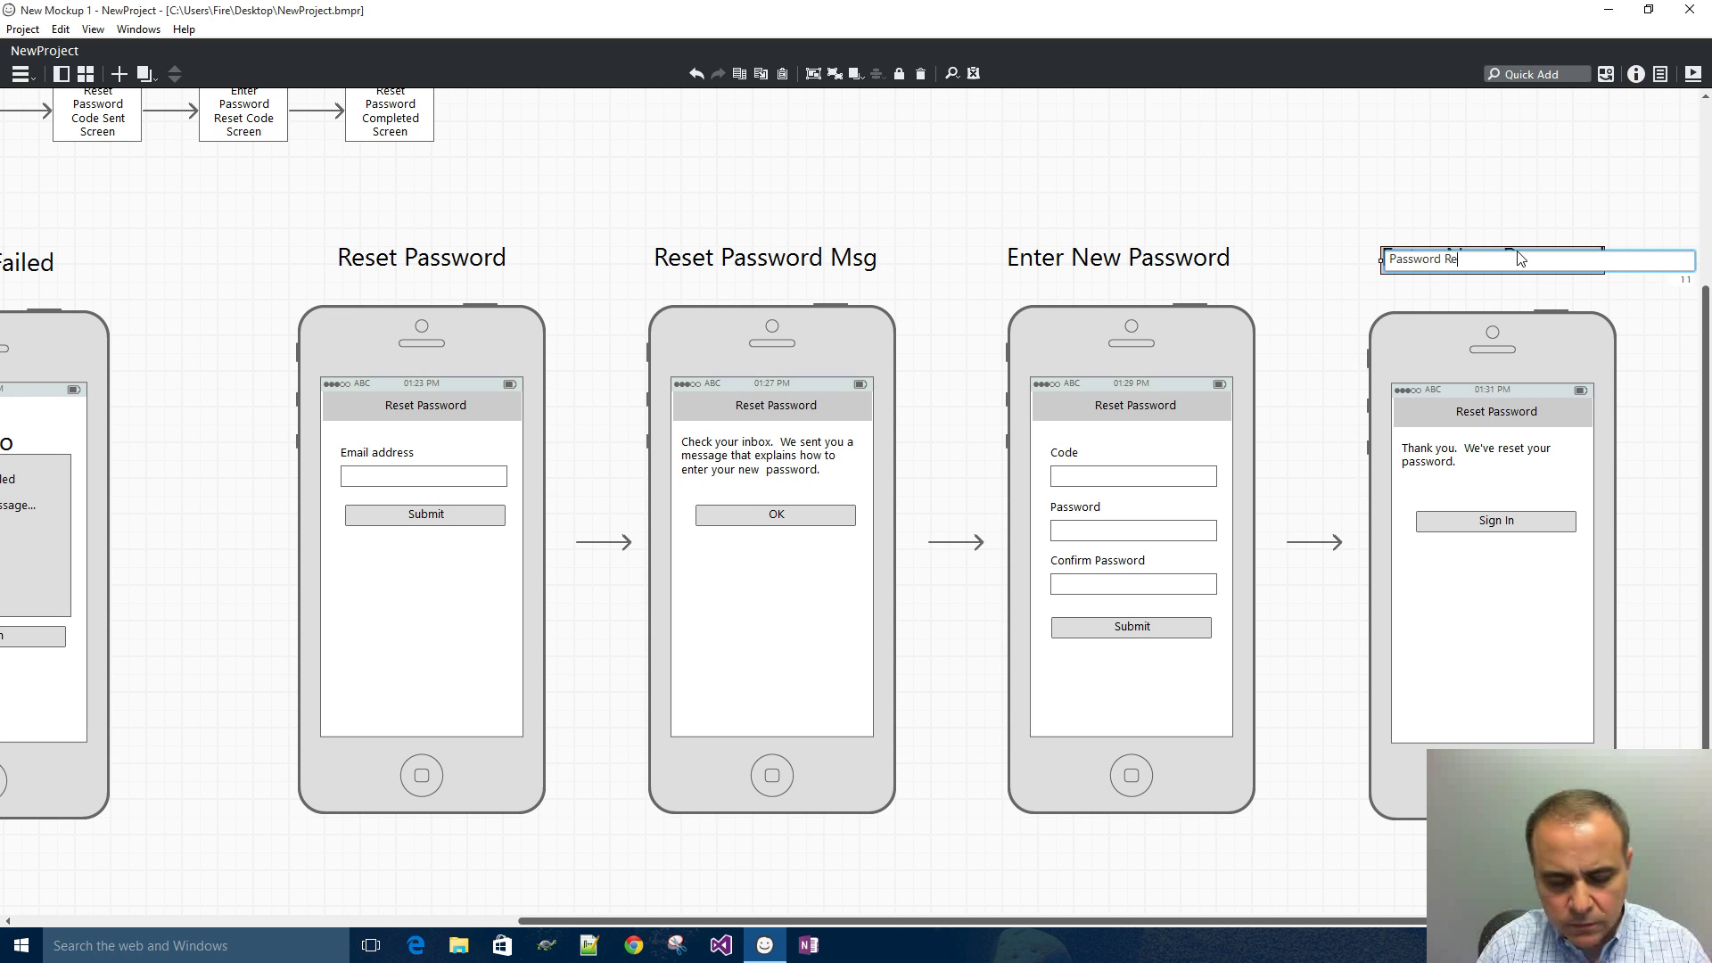
{"action": "type", "text": "set Confirmed"}
{"action": "key", "text": "Return"}
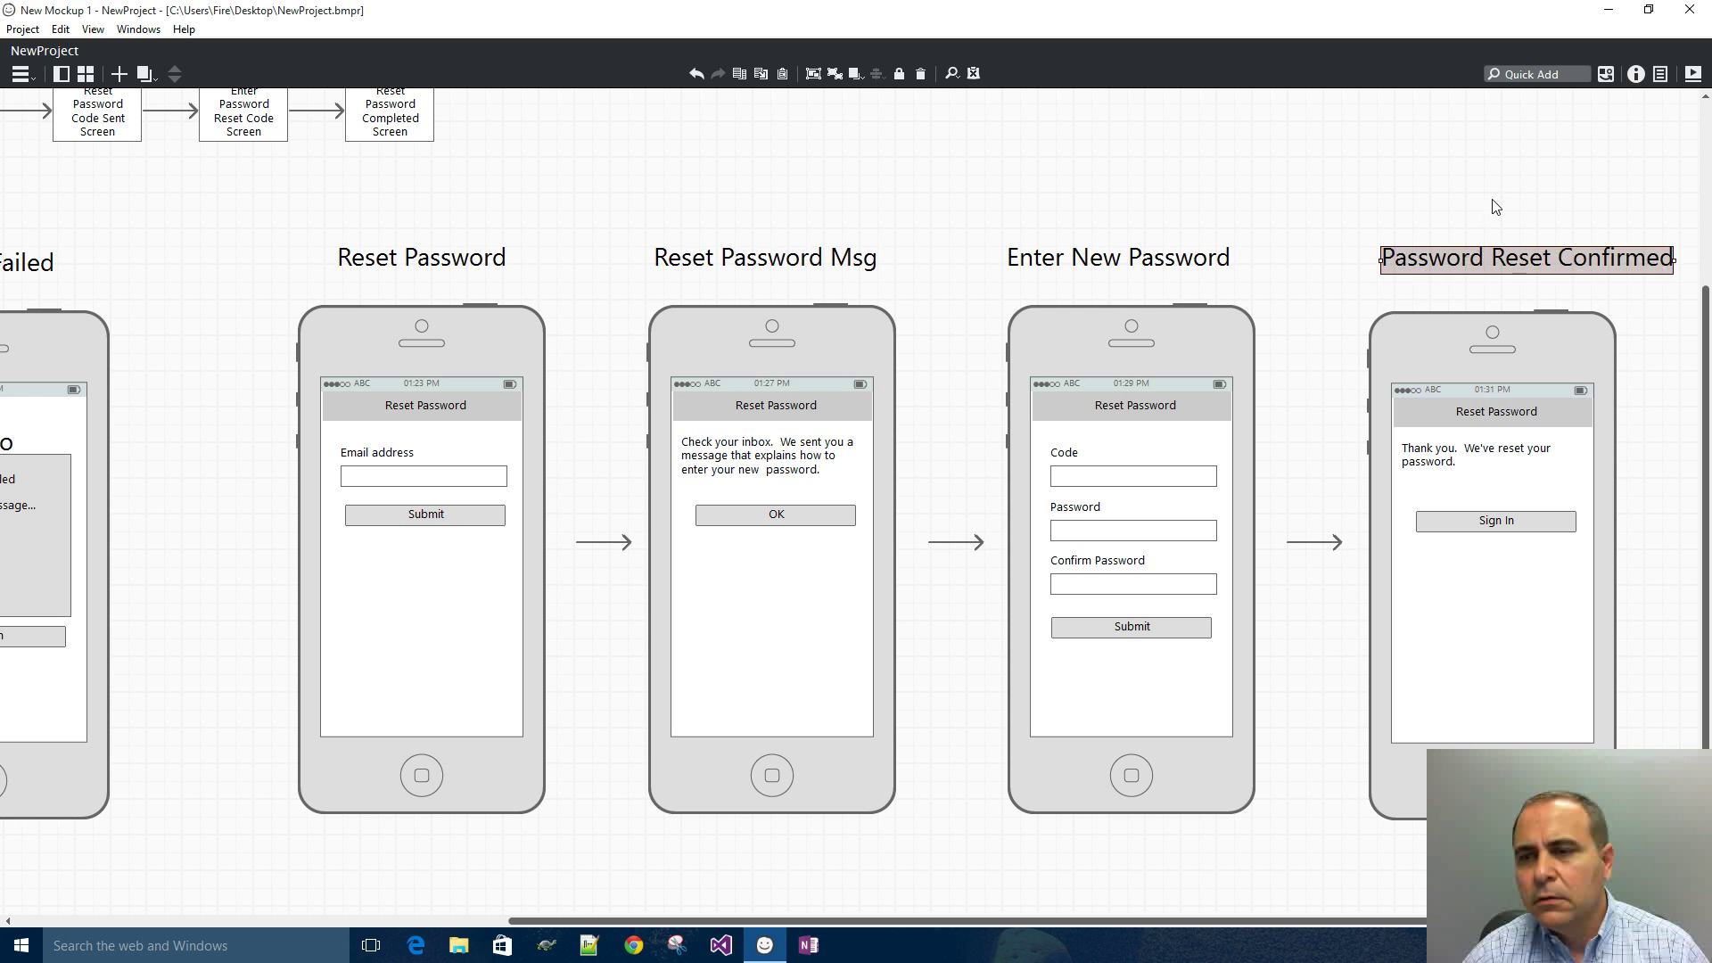
{"action": "left_click_drag", "start_coordinate": [1522, 249], "coordinate": [1484, 250]}
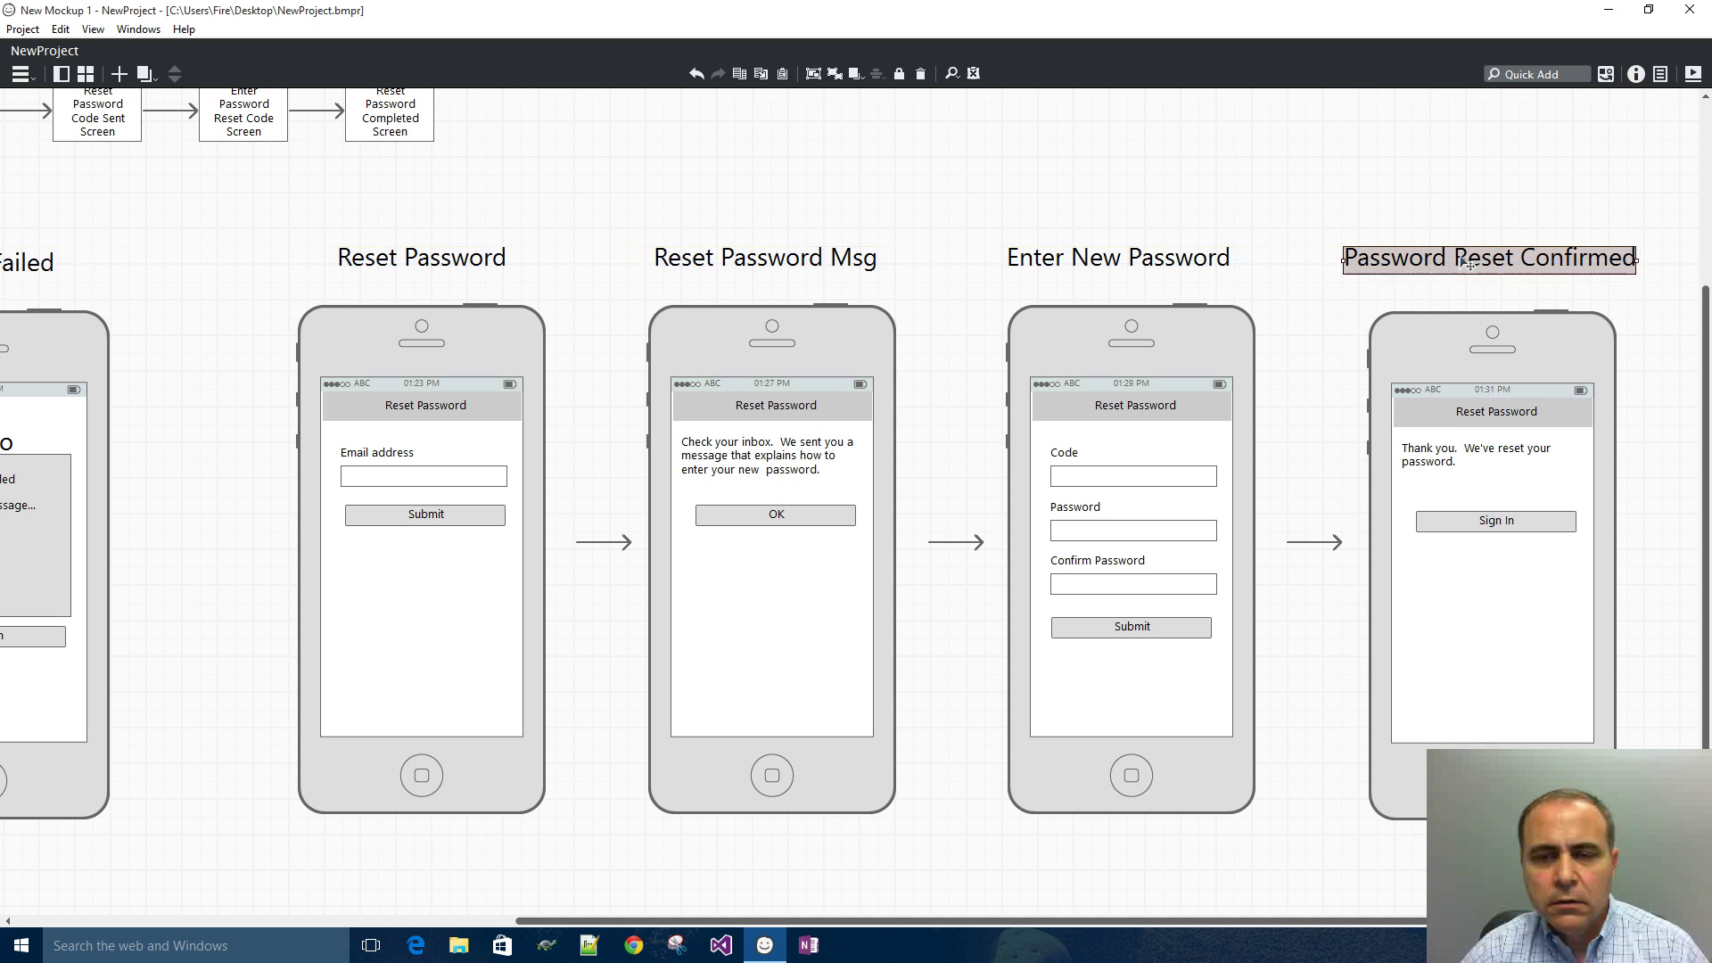
{"action": "left_click_drag", "start_coordinate": [1116, 922], "coordinate": [635, 880]}
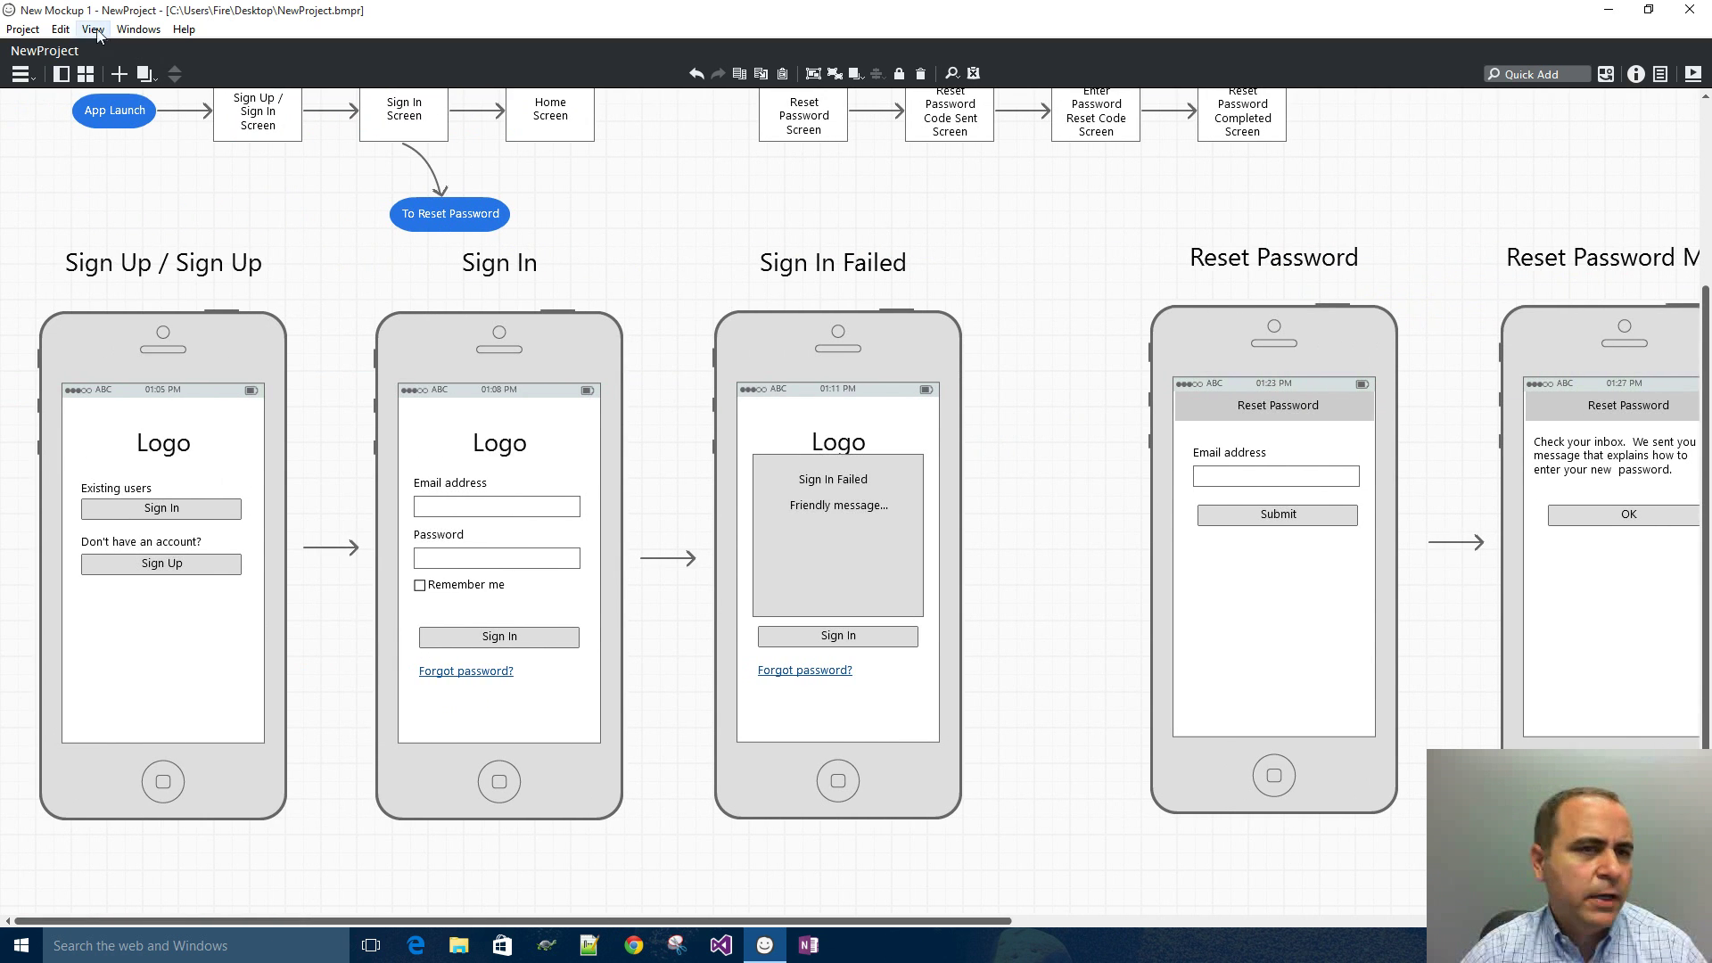
- Zoom out one level via View > Zoom and scroll fully left to show every wireframe
{"action": "left_click", "coordinate": [93, 29]}
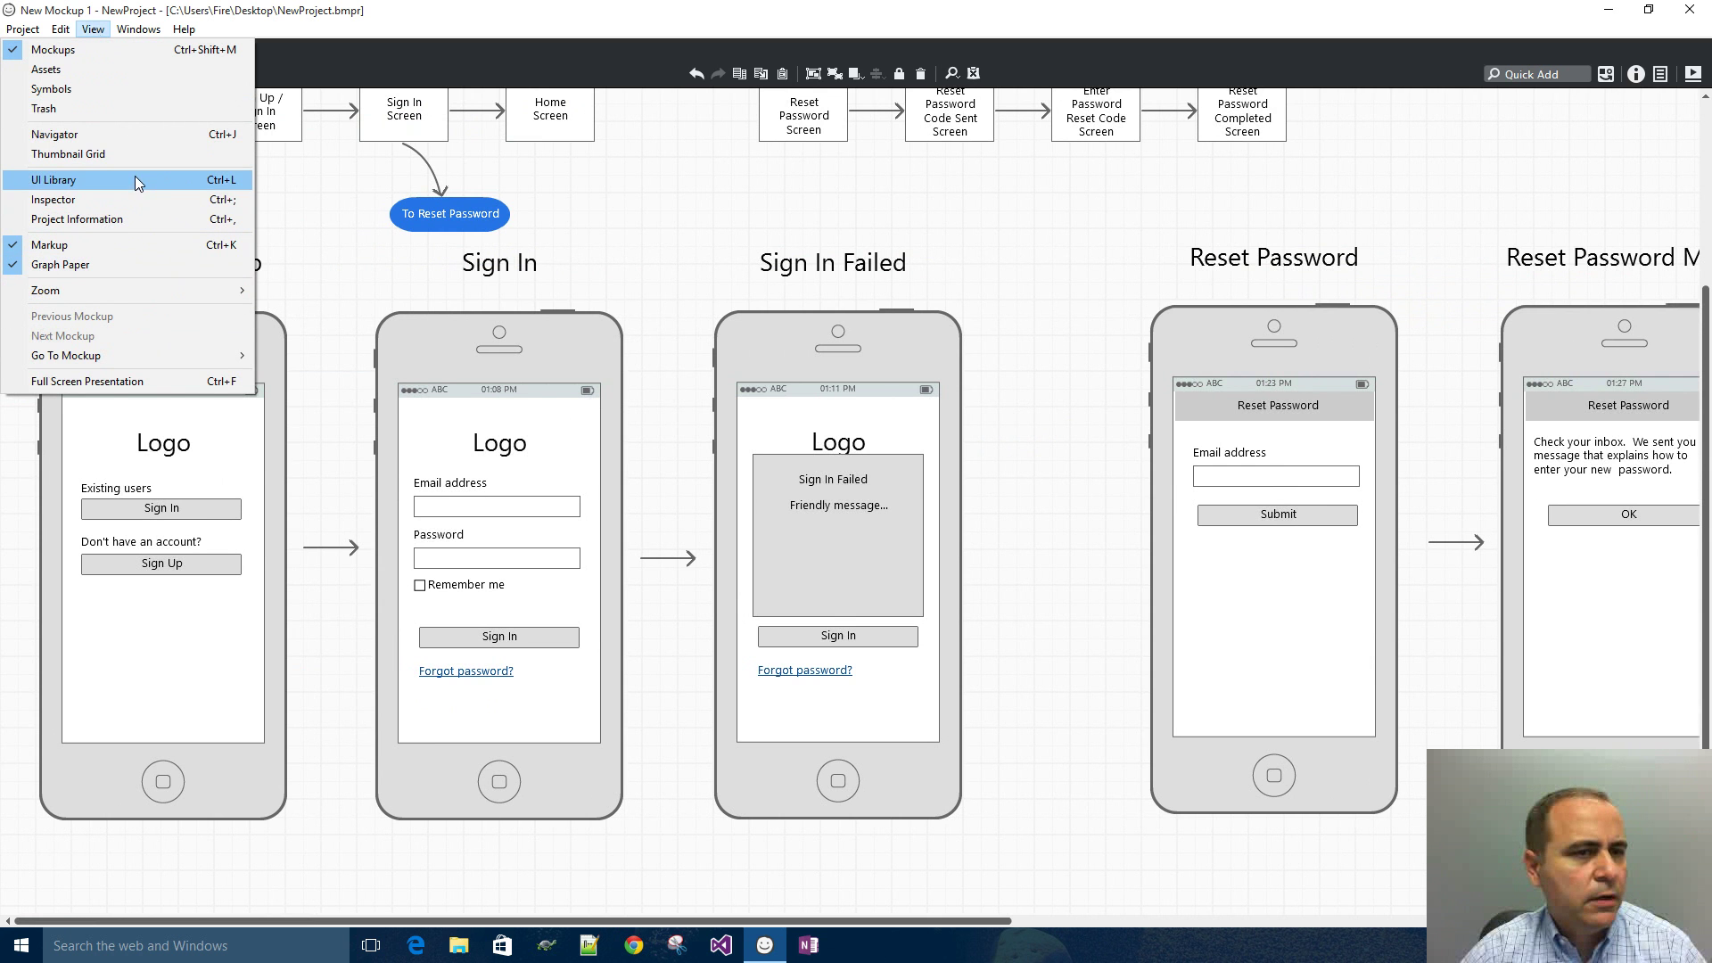
{"action": "mouse_move", "coordinate": [121, 293]}
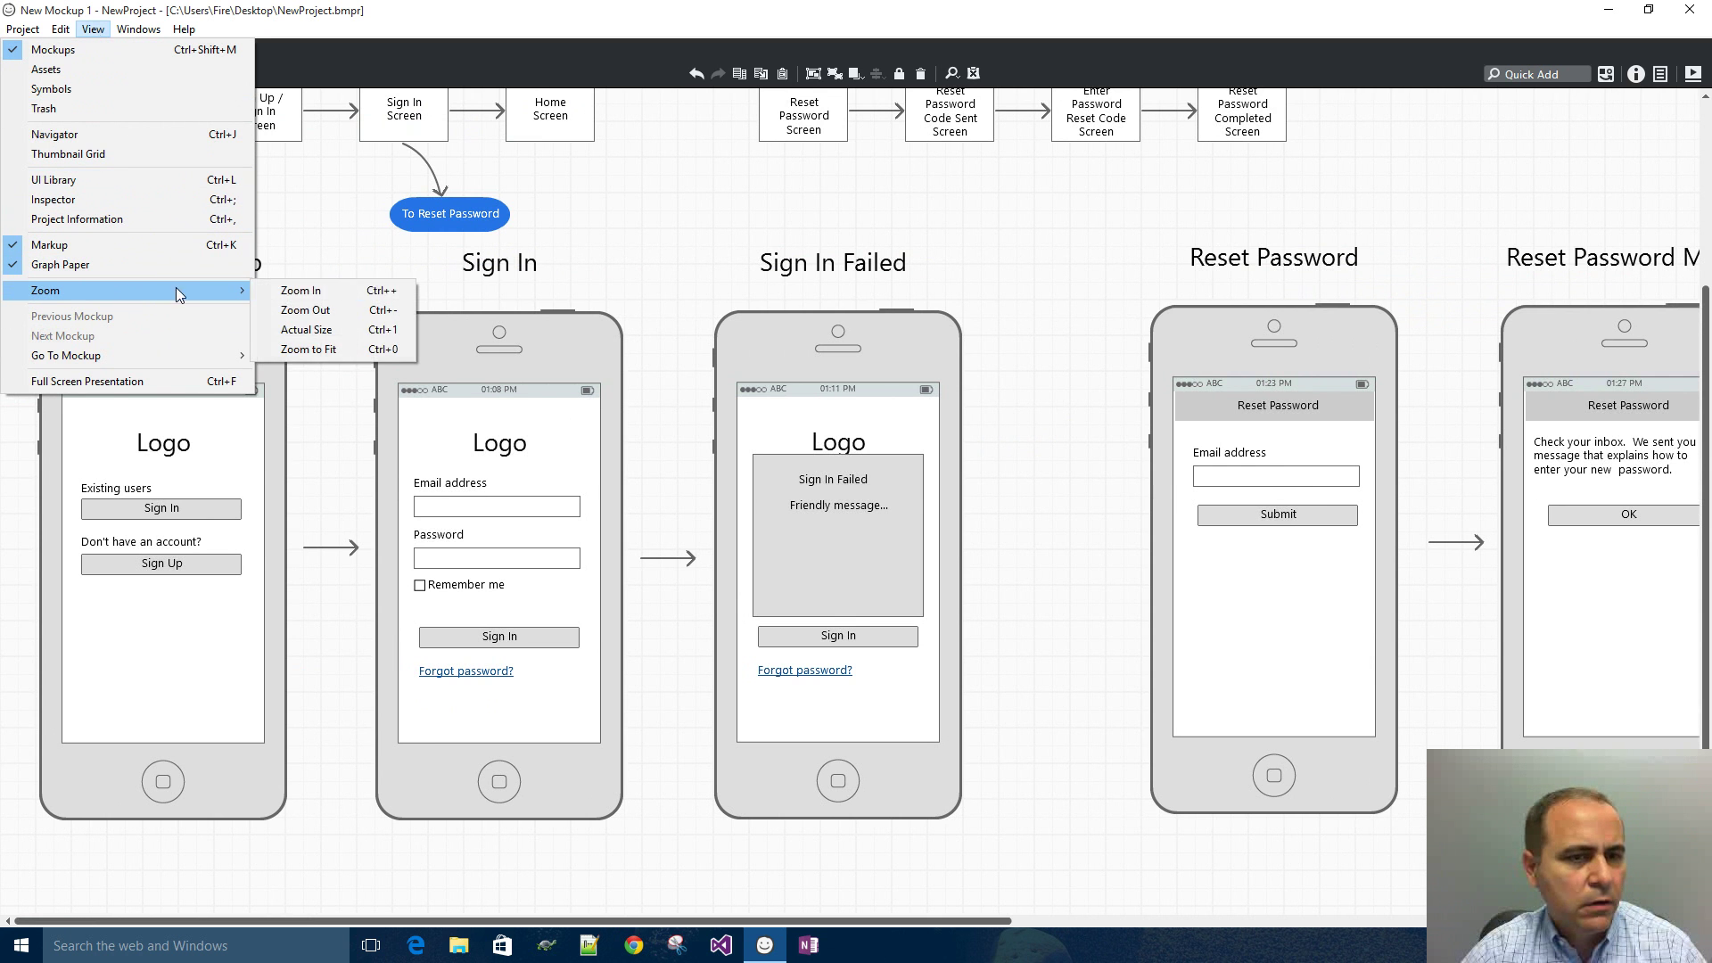
{"action": "left_click", "coordinate": [305, 310]}
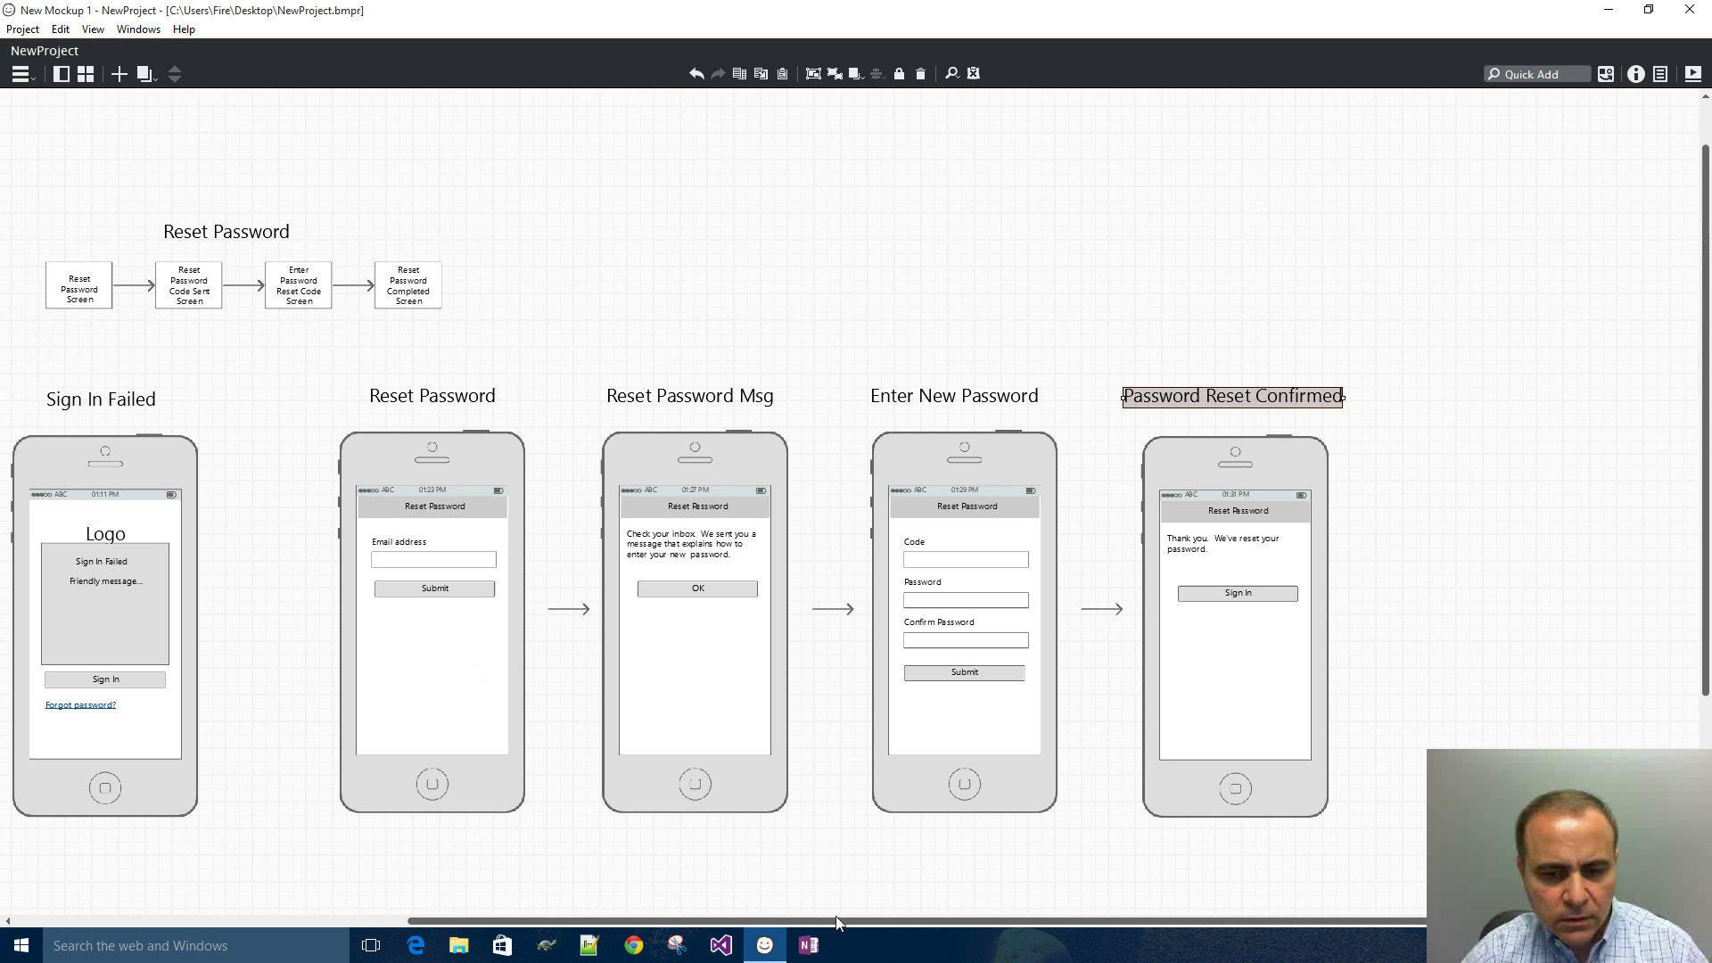
{"action": "left_click_drag", "start_coordinate": [828, 919], "coordinate": [287, 898]}
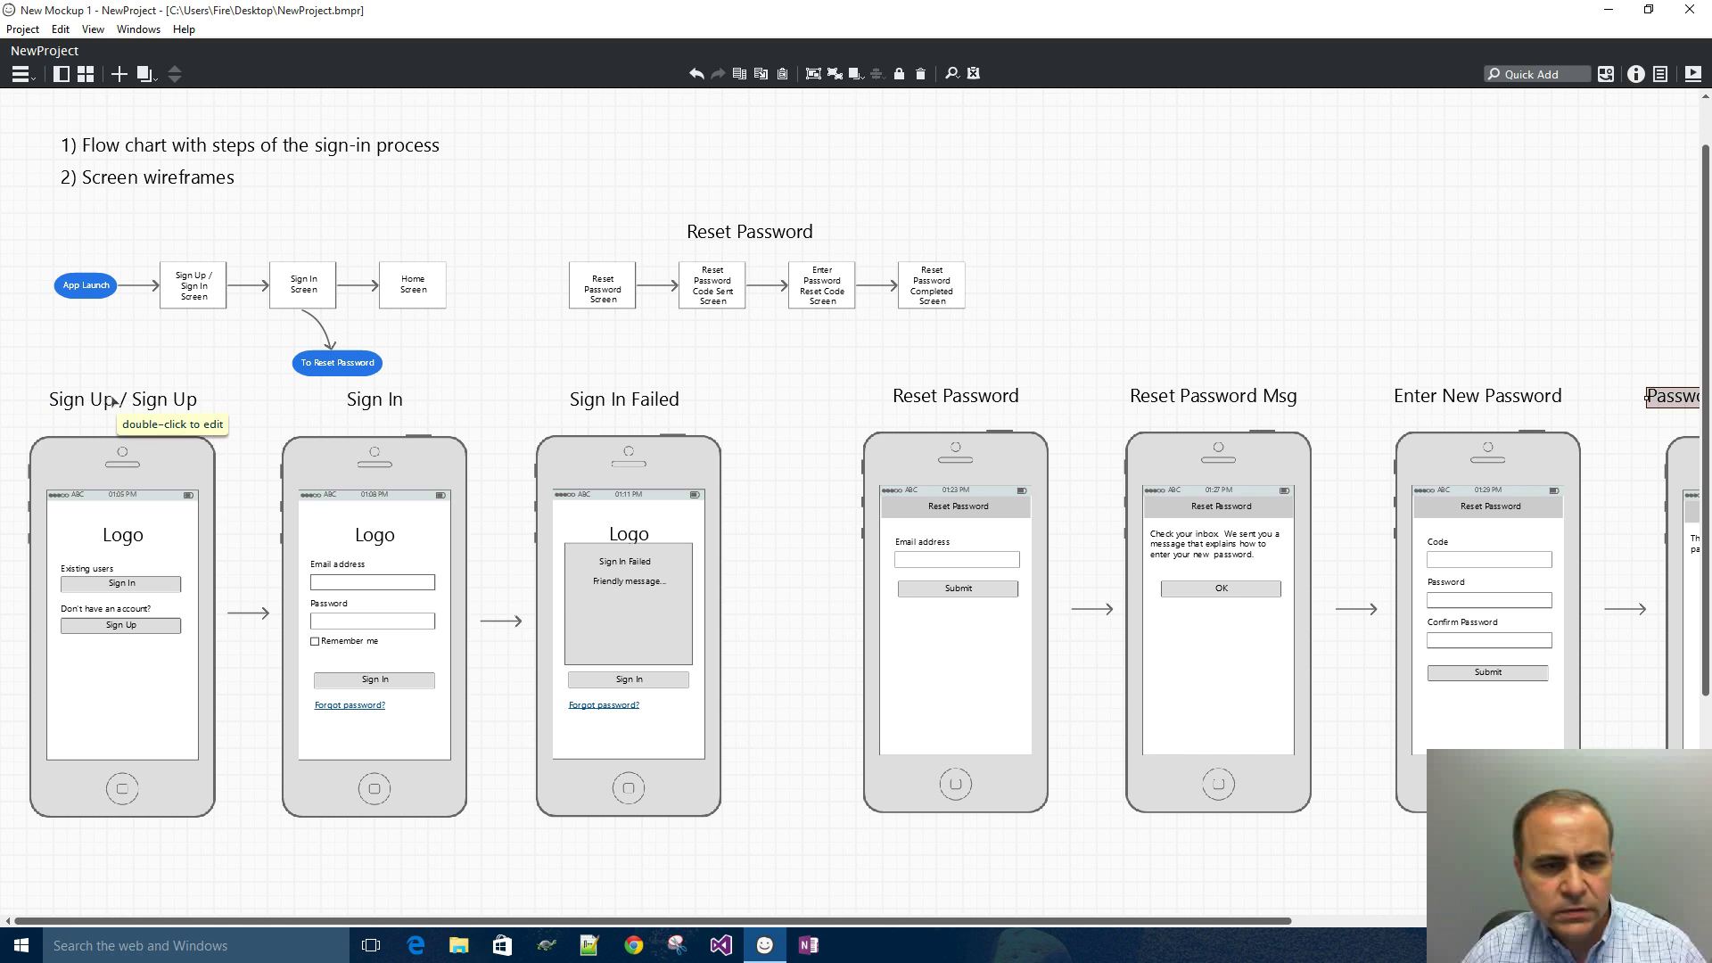
- Change the final 'Up' in the 'Sign Up / Sign Up' title to 'In'
{"action": "left_click", "coordinate": [163, 407]}
{"action": "double_click", "coordinate": [163, 407]}
{"action": "left_click_drag", "start_coordinate": [139, 404], "coordinate": [184, 404]}
{"action": "type", "text": "In"}
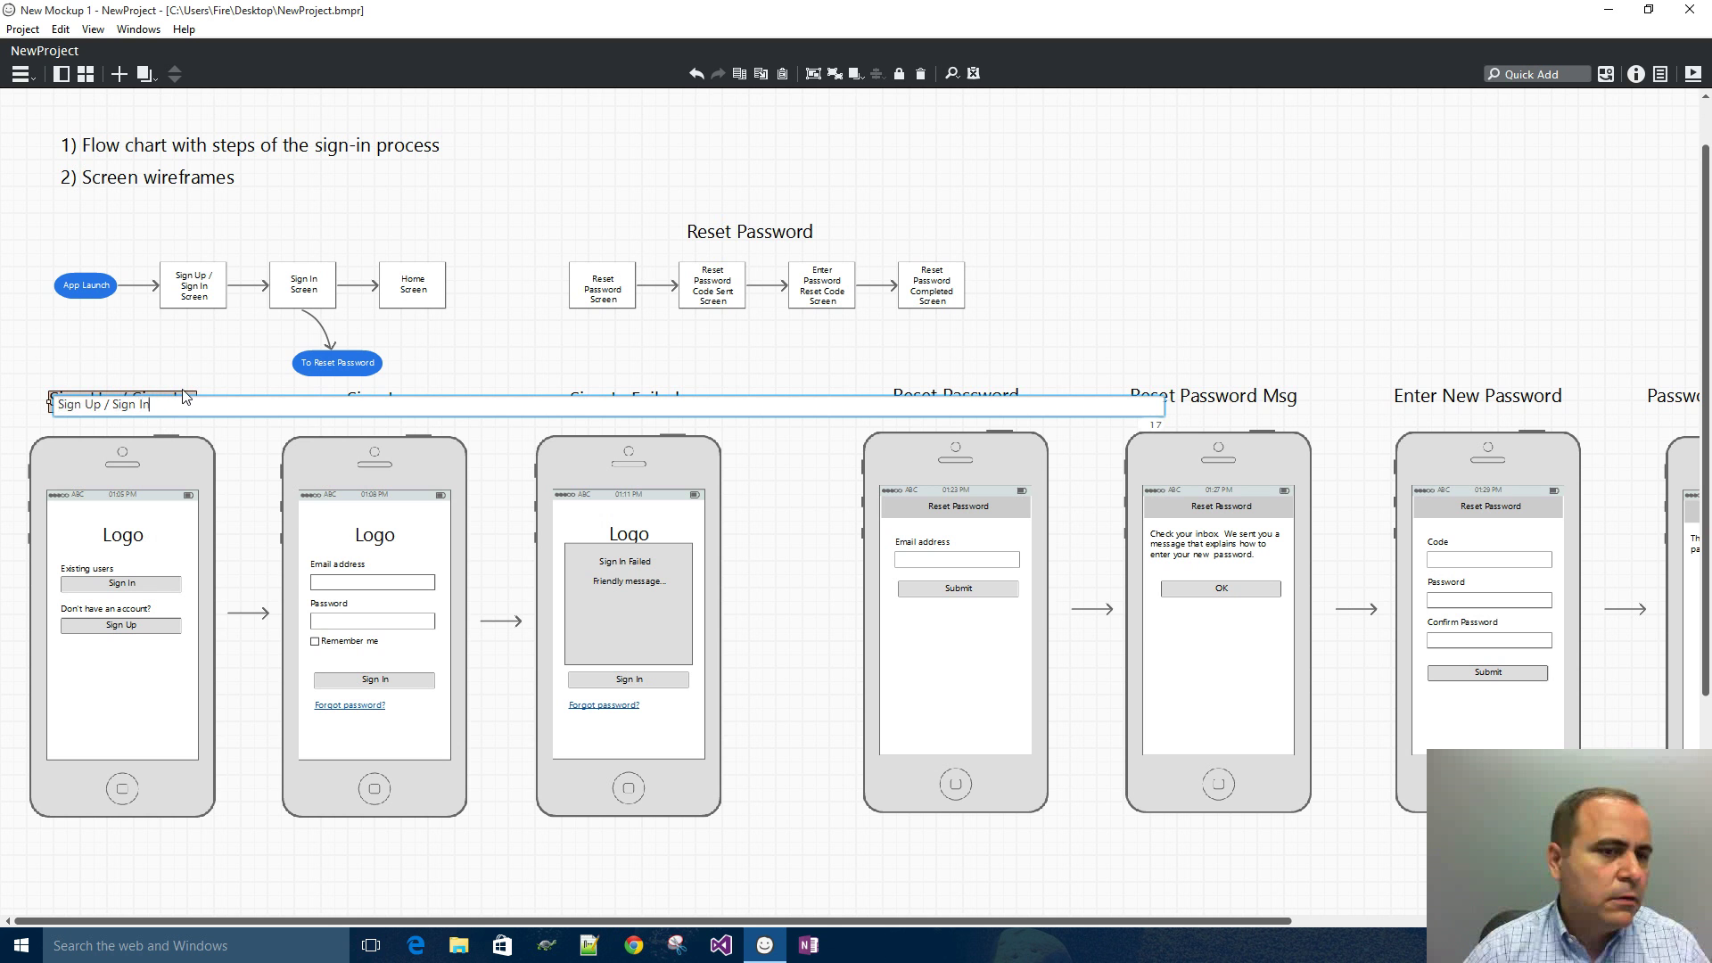
{"action": "key", "text": "Return"}
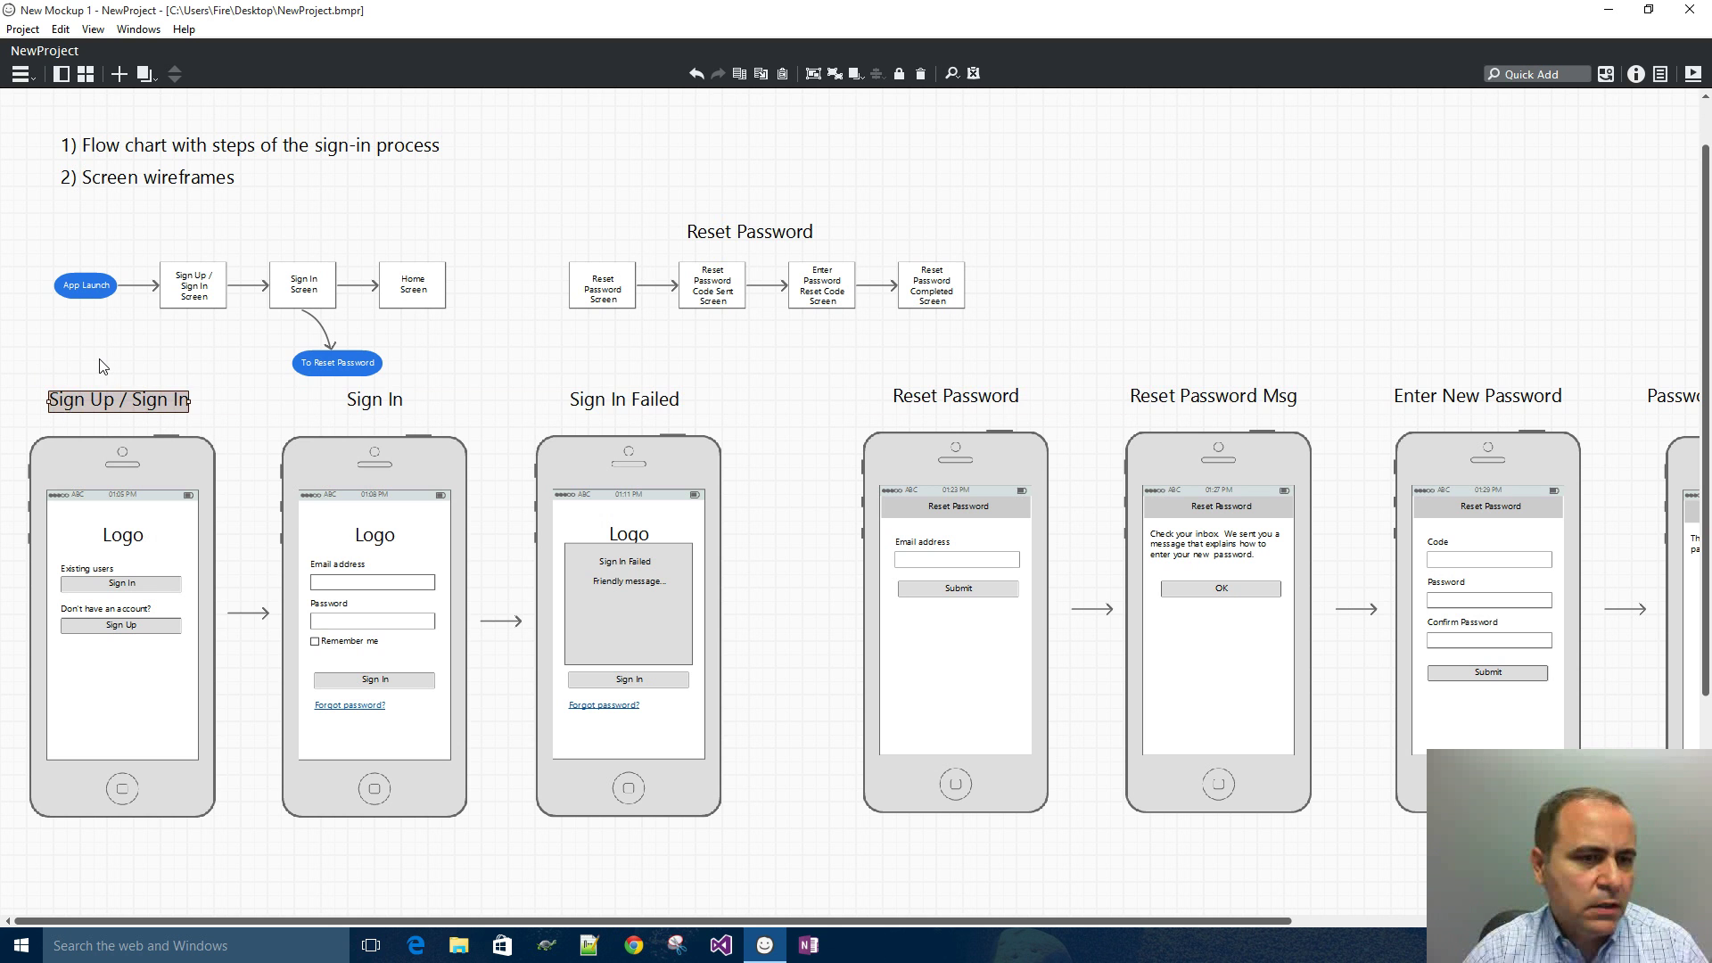
{"action": "left_click", "coordinate": [113, 360]}
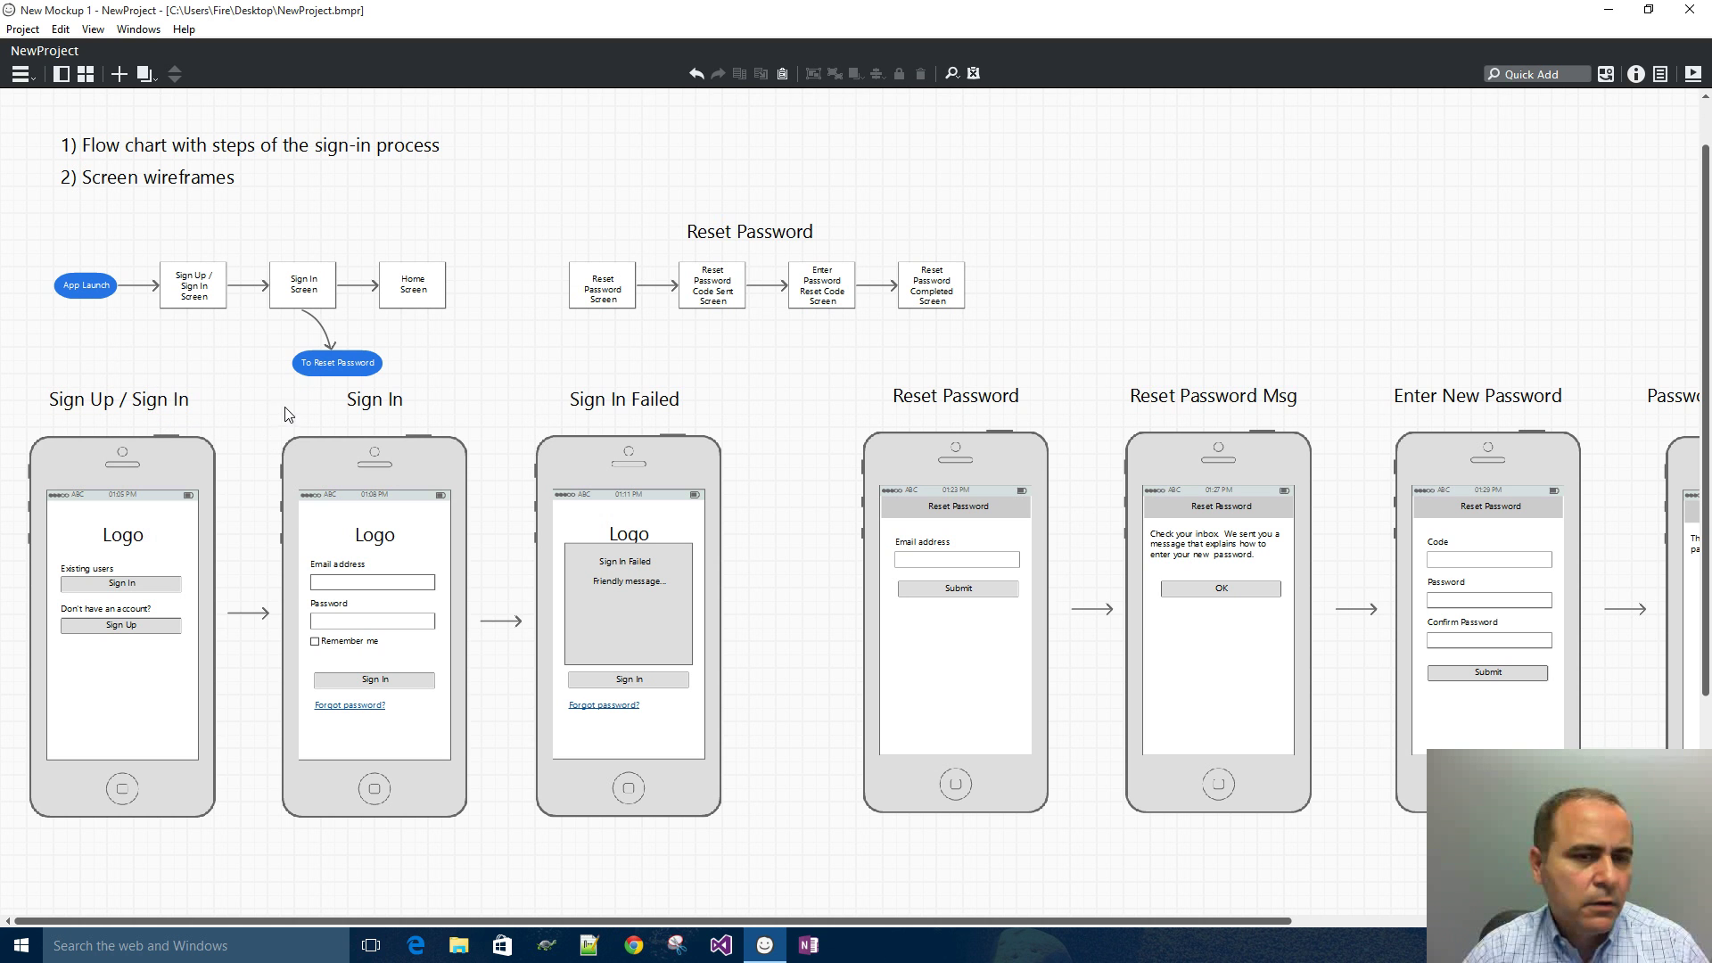
- Check the Sign In title, Sign In Failed phone, Forgot password? link and Remember me checkbox
{"action": "left_click", "coordinate": [375, 403]}
{"action": "left_click", "coordinate": [573, 463]}
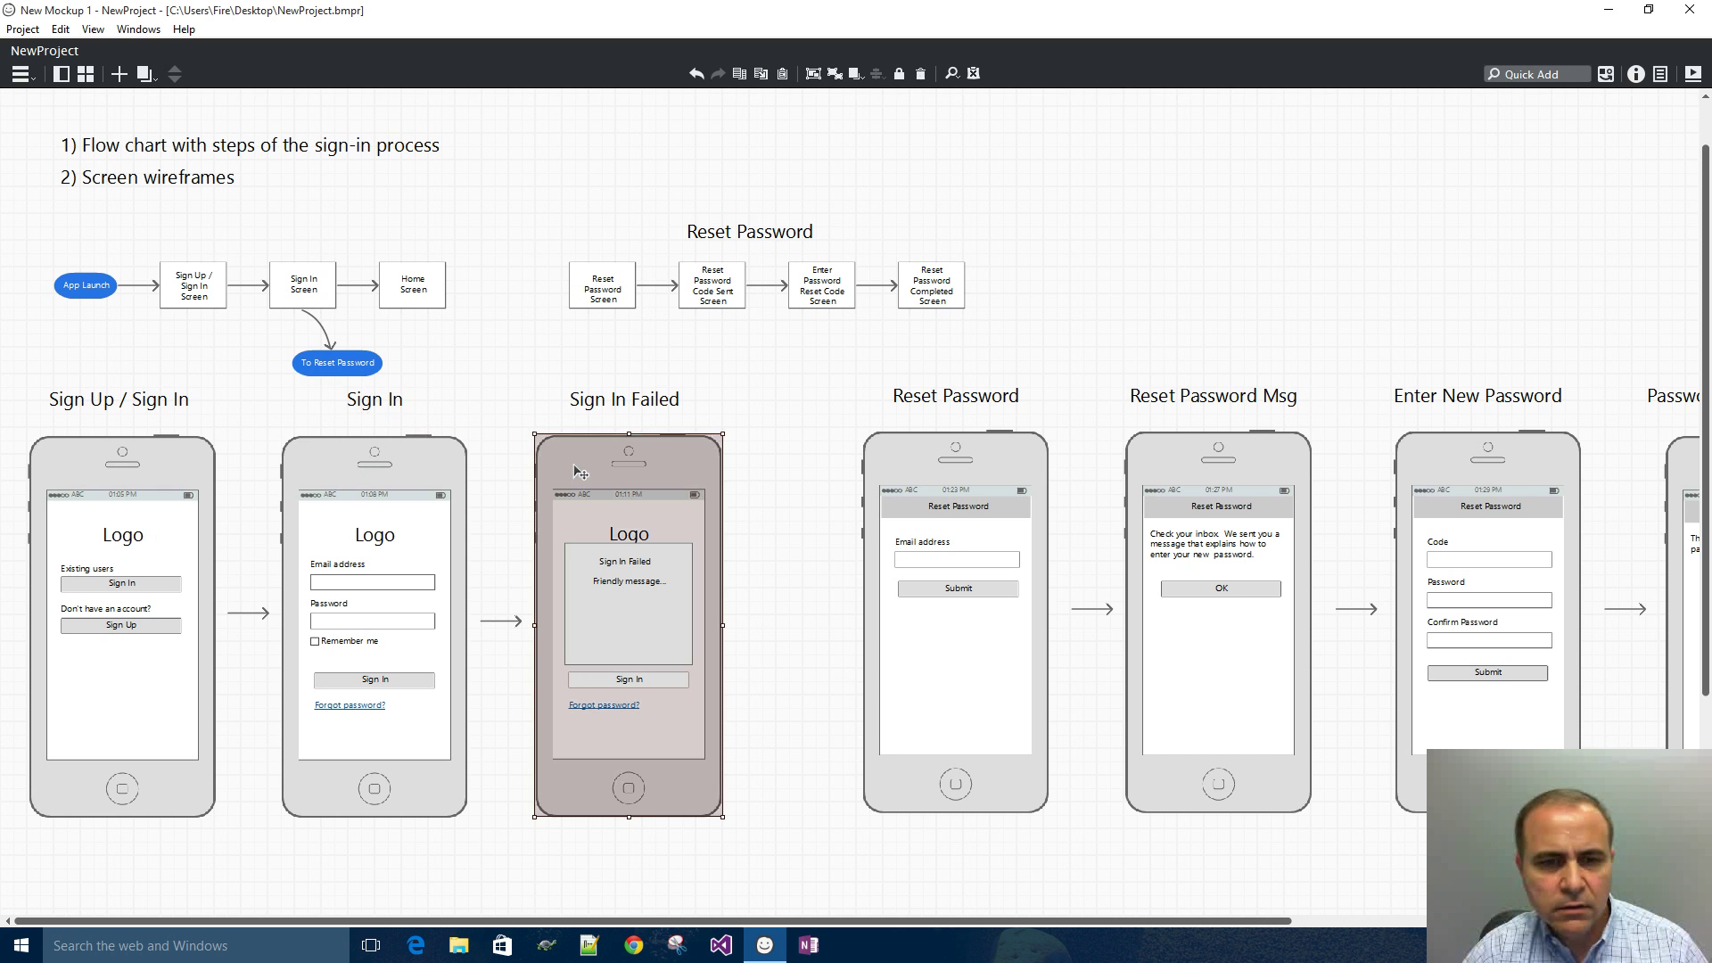
{"action": "left_click", "coordinate": [721, 403]}
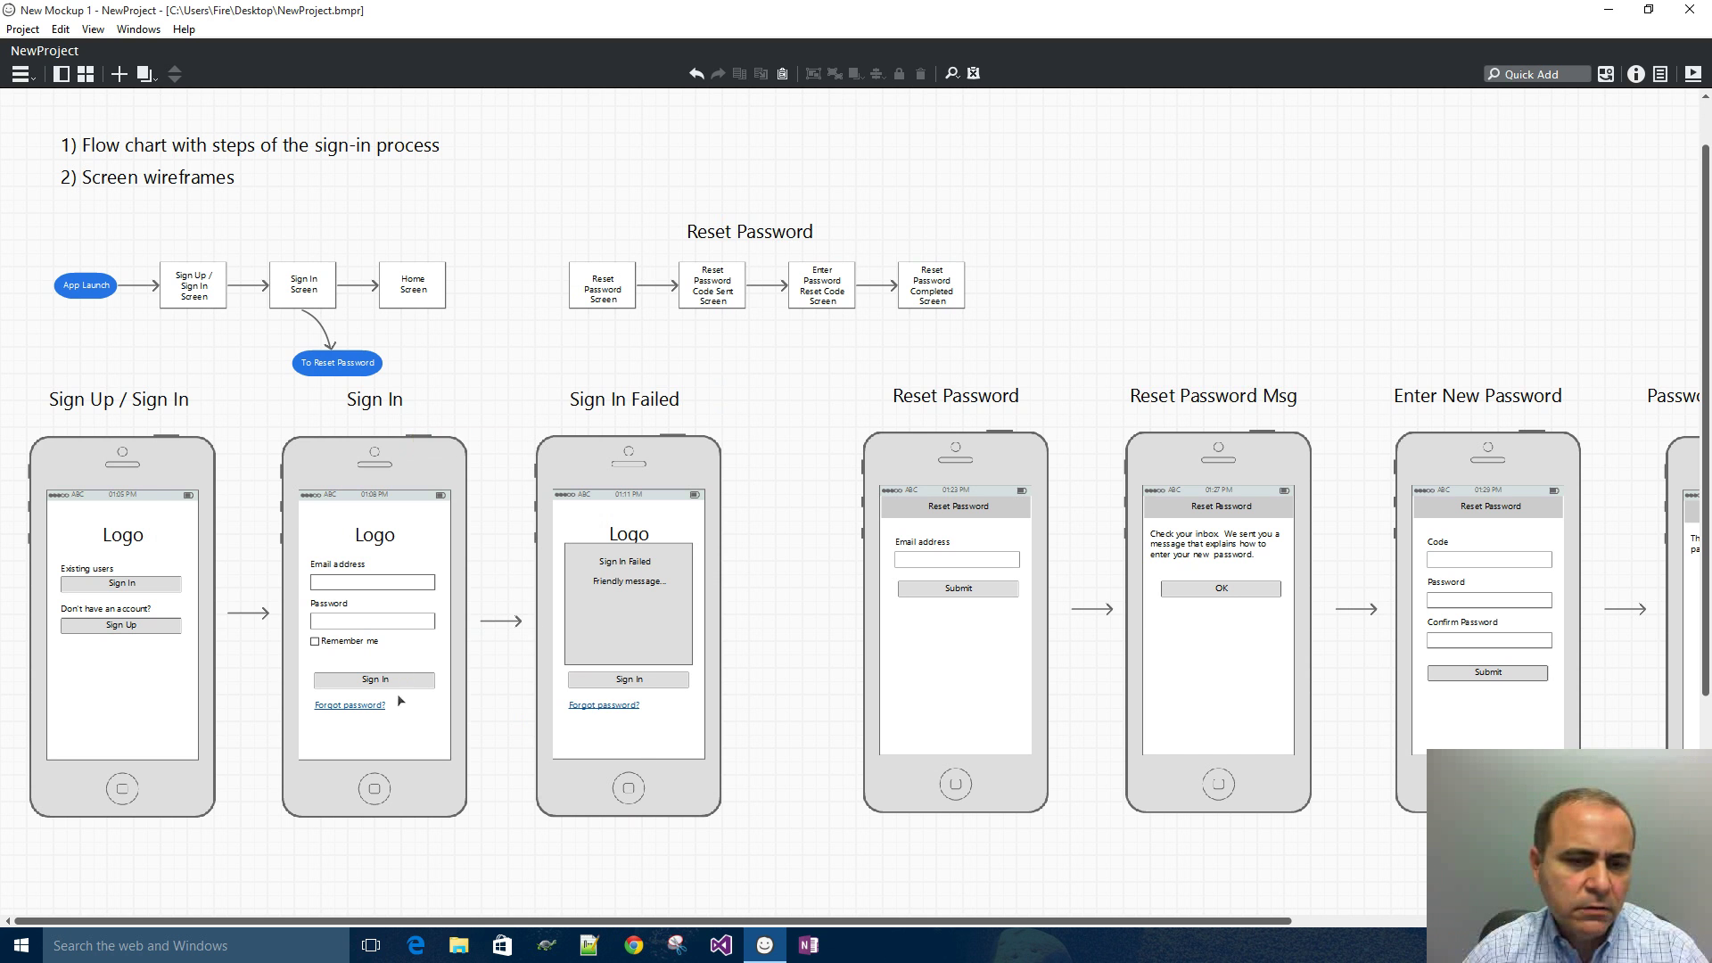
{"action": "left_click", "coordinate": [368, 707]}
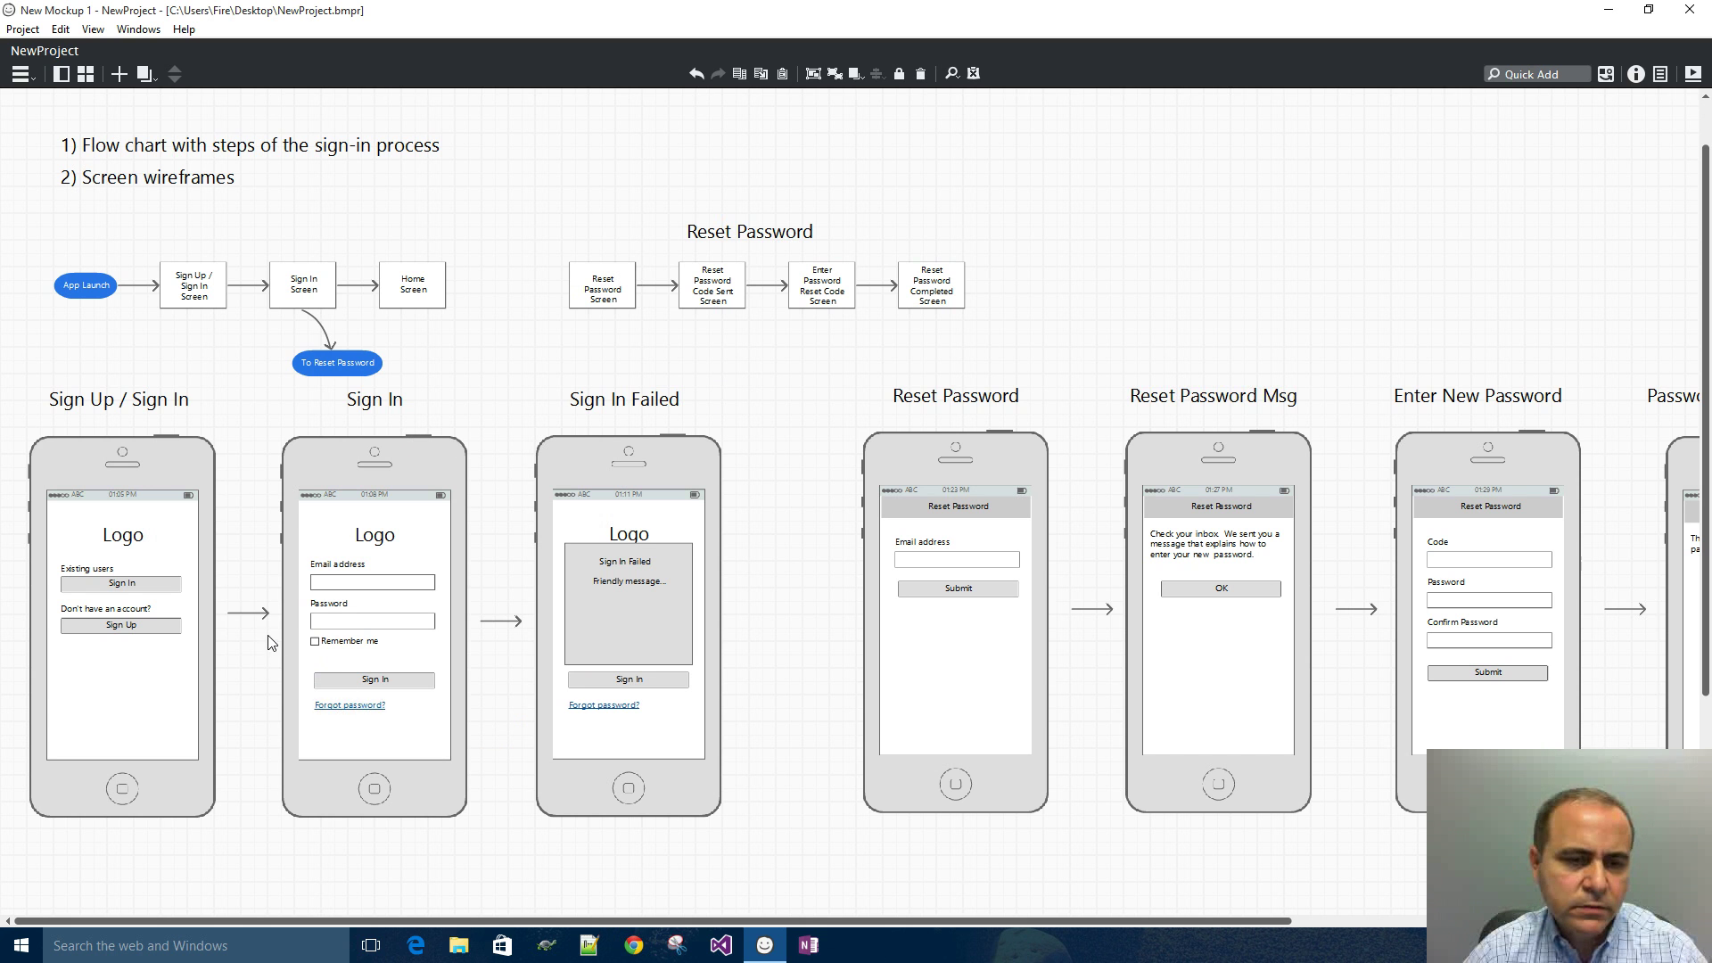
{"action": "left_click", "coordinate": [337, 642]}
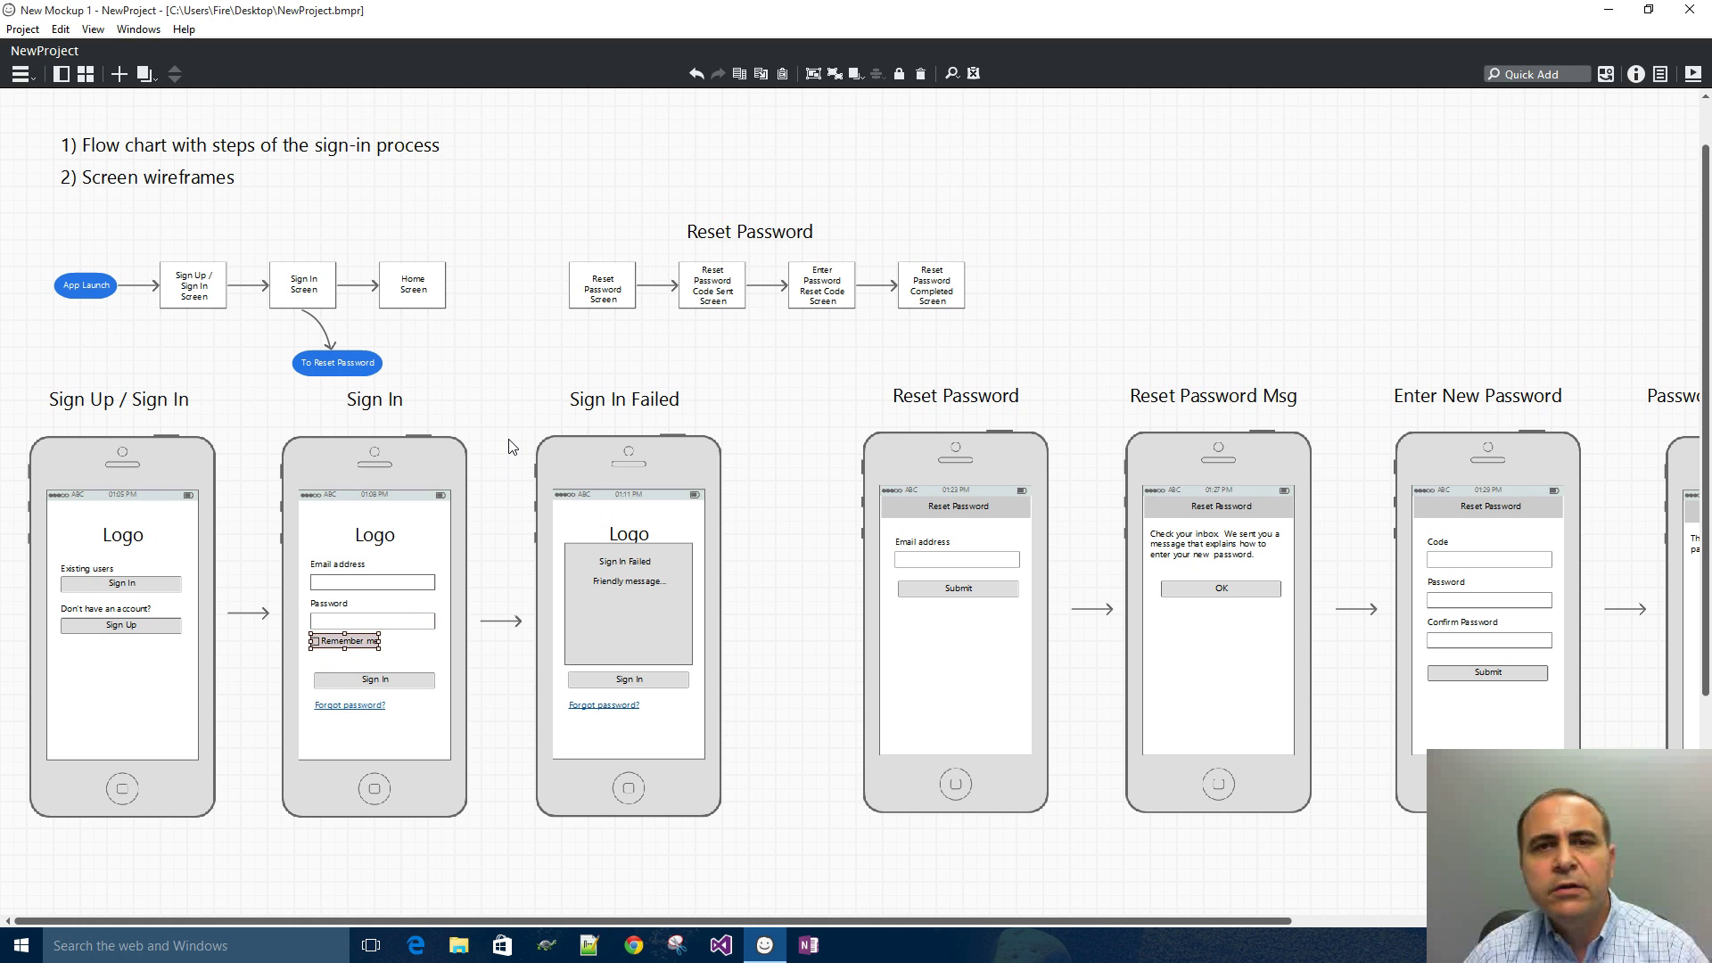
{"action": "left_click", "coordinate": [820, 588]}
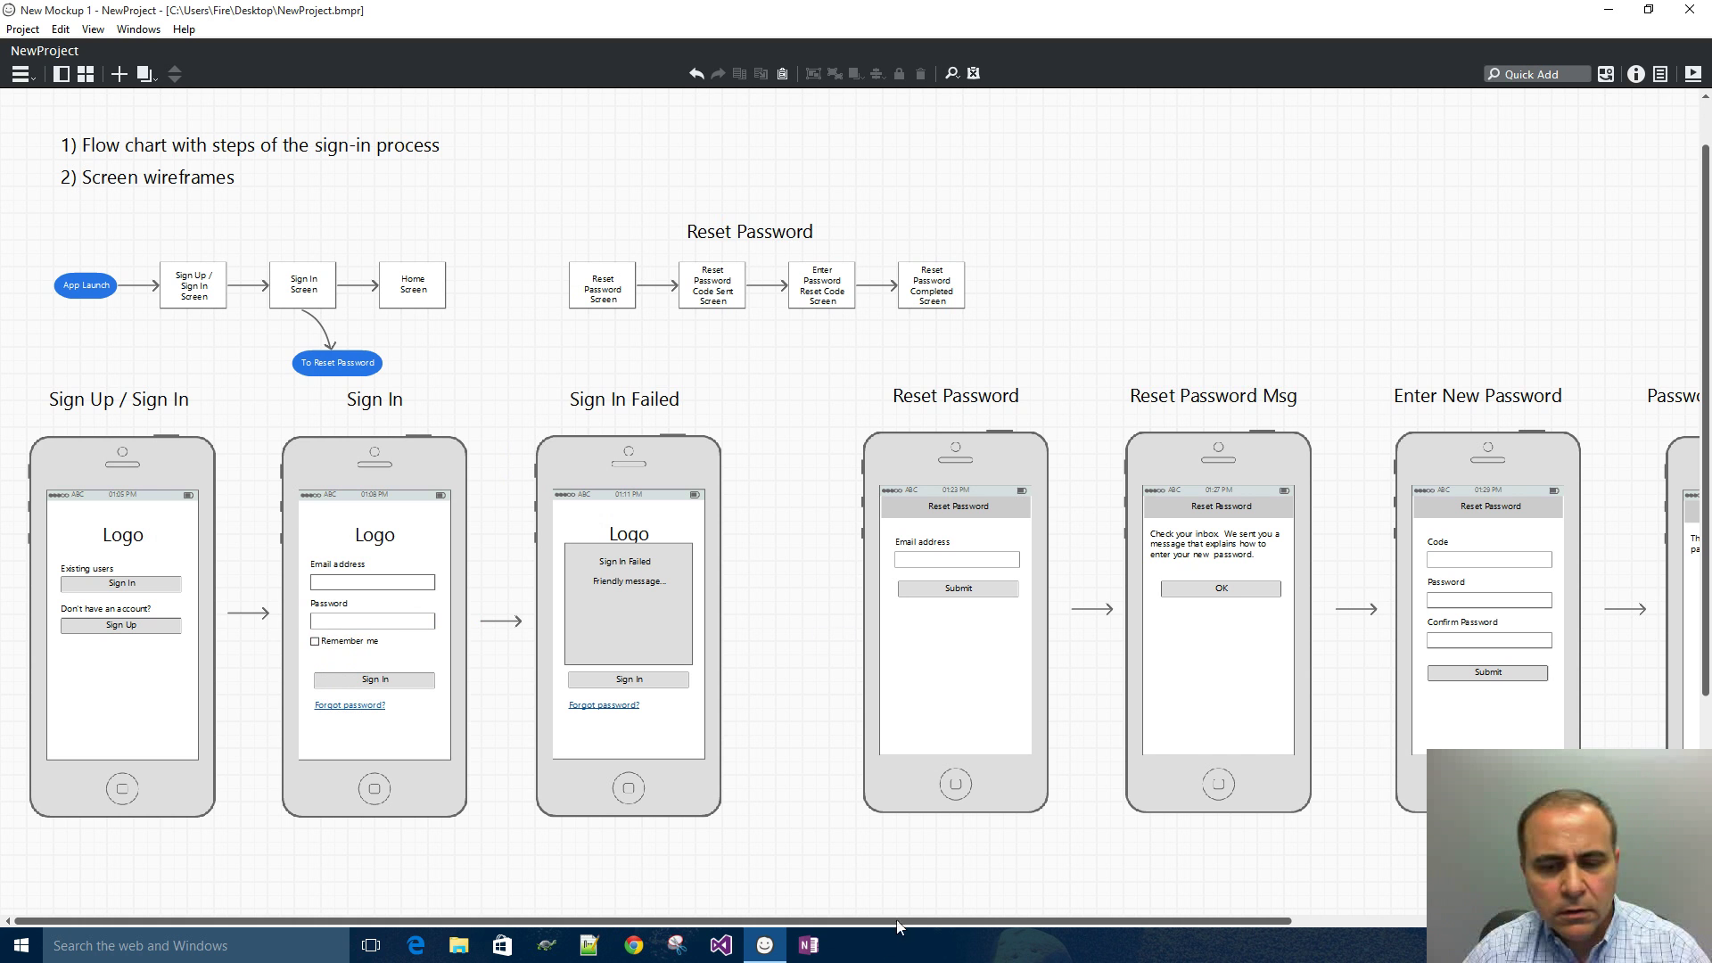
- Review the Reset Password, Reset Password Msg and Enter New Password phones and titles
{"action": "left_click_drag", "start_coordinate": [838, 922], "coordinate": [1254, 922]}
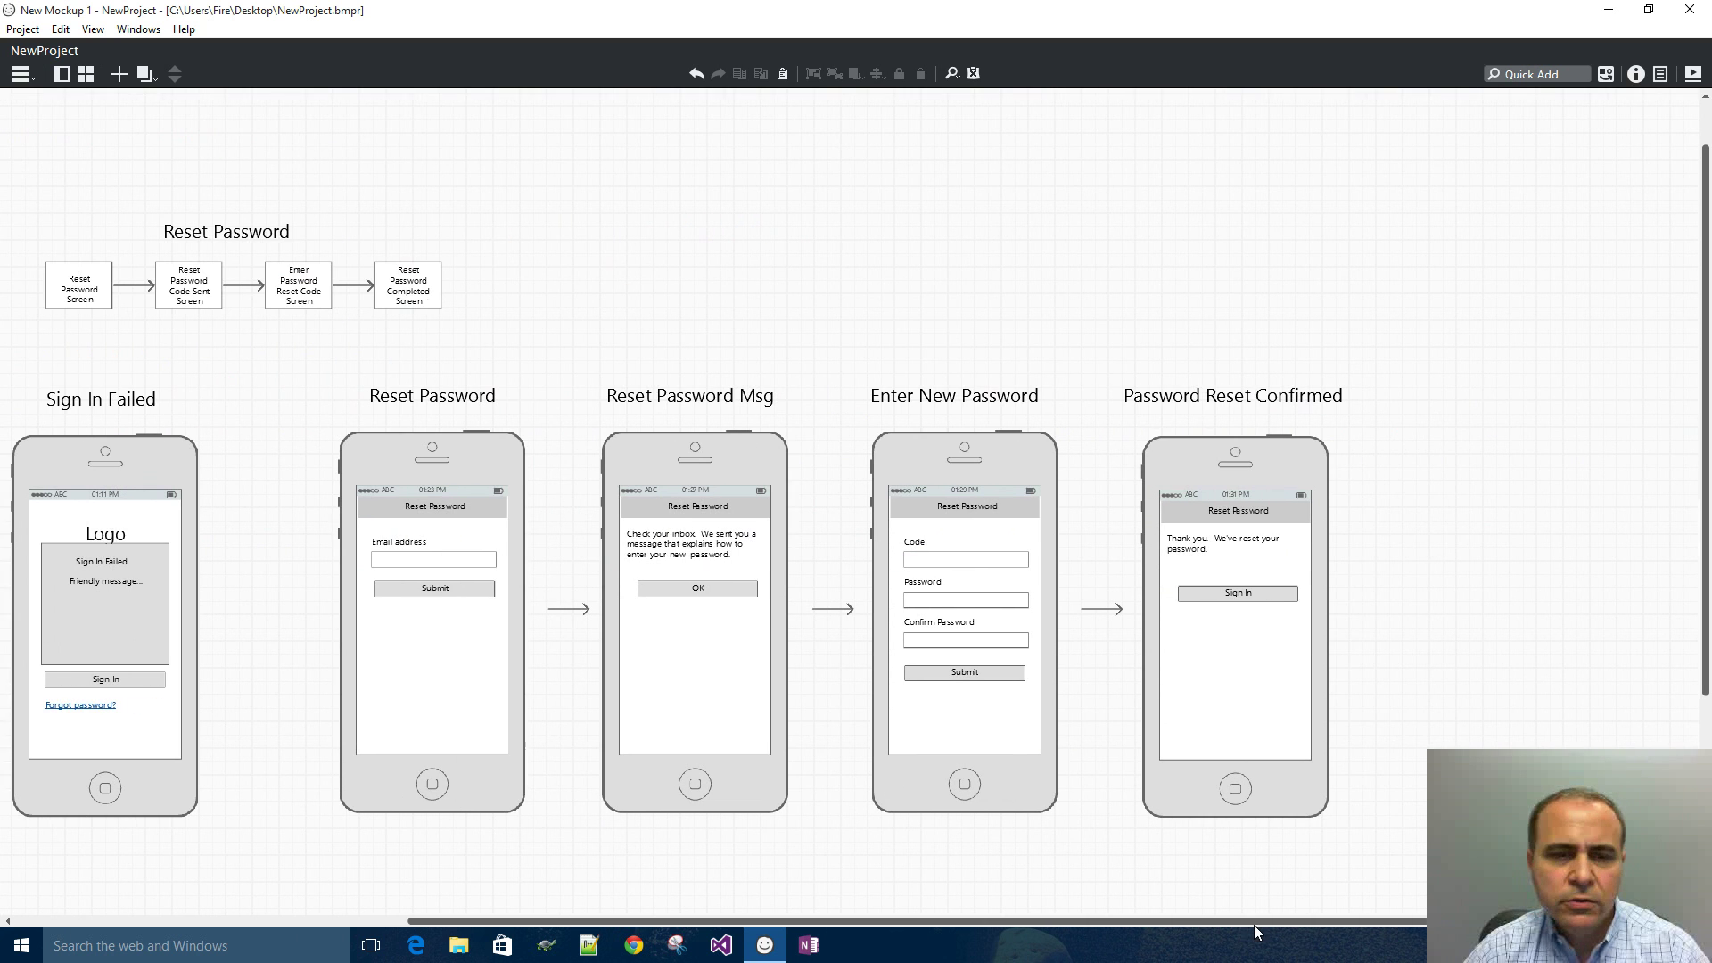
{"action": "left_click", "coordinate": [364, 505]}
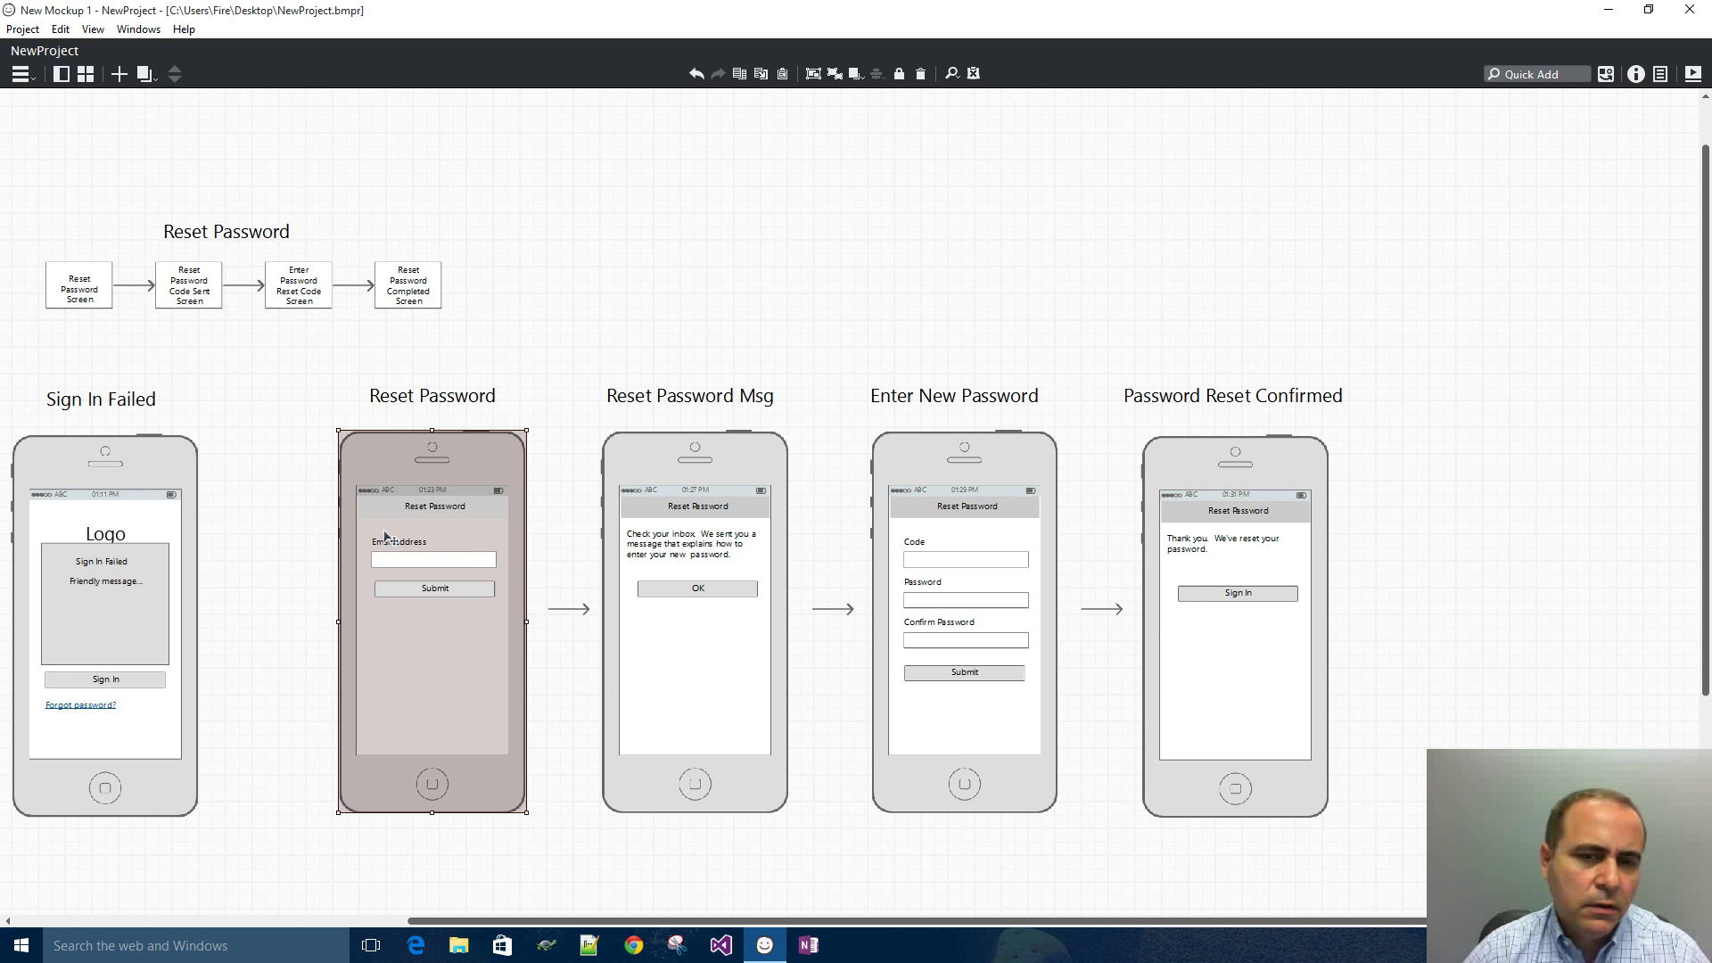
{"action": "left_click", "coordinate": [505, 354]}
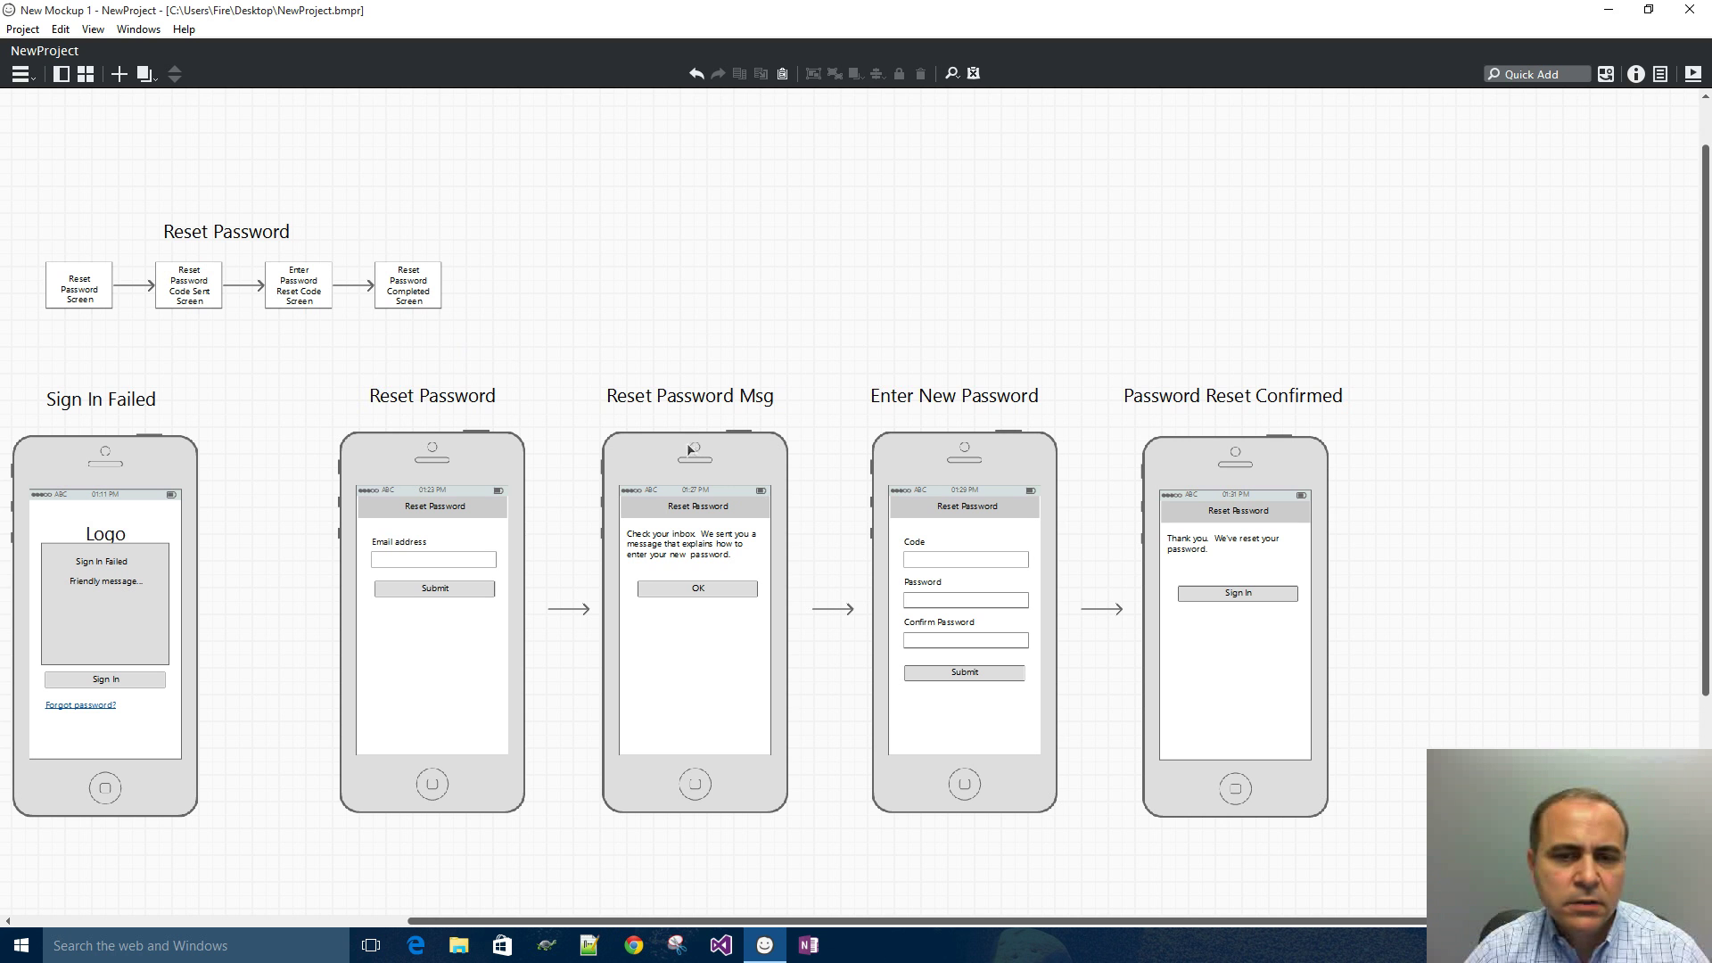
{"action": "left_click", "coordinate": [700, 398]}
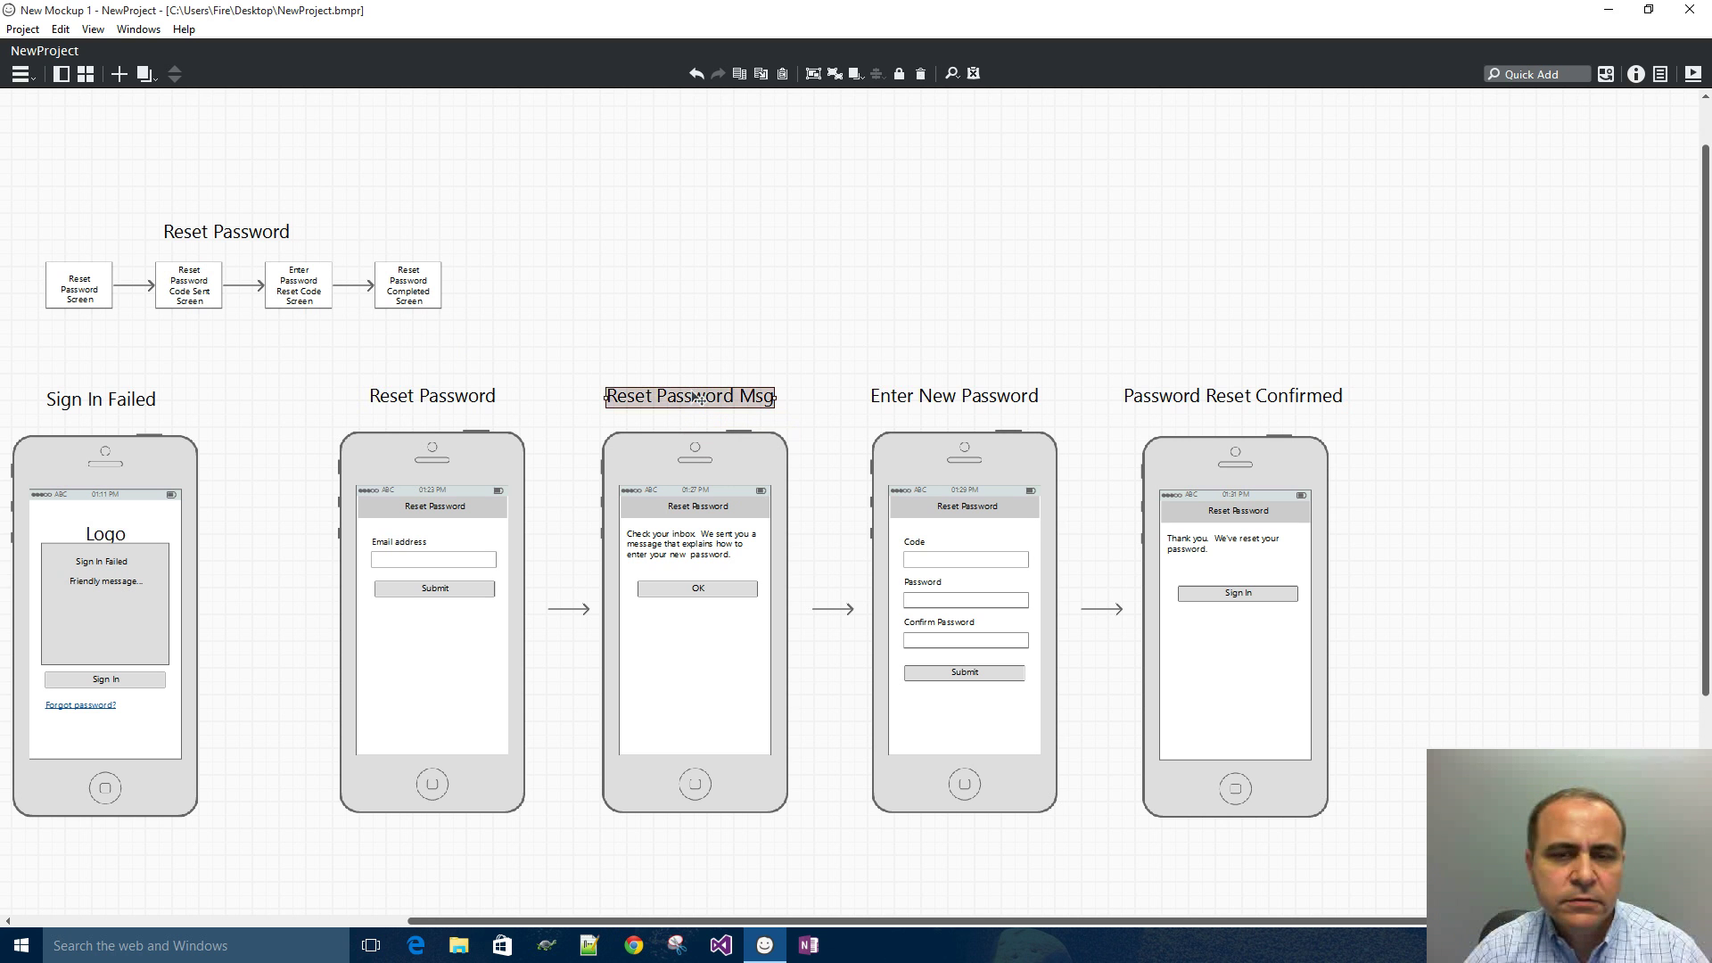
{"action": "left_click", "coordinate": [706, 442]}
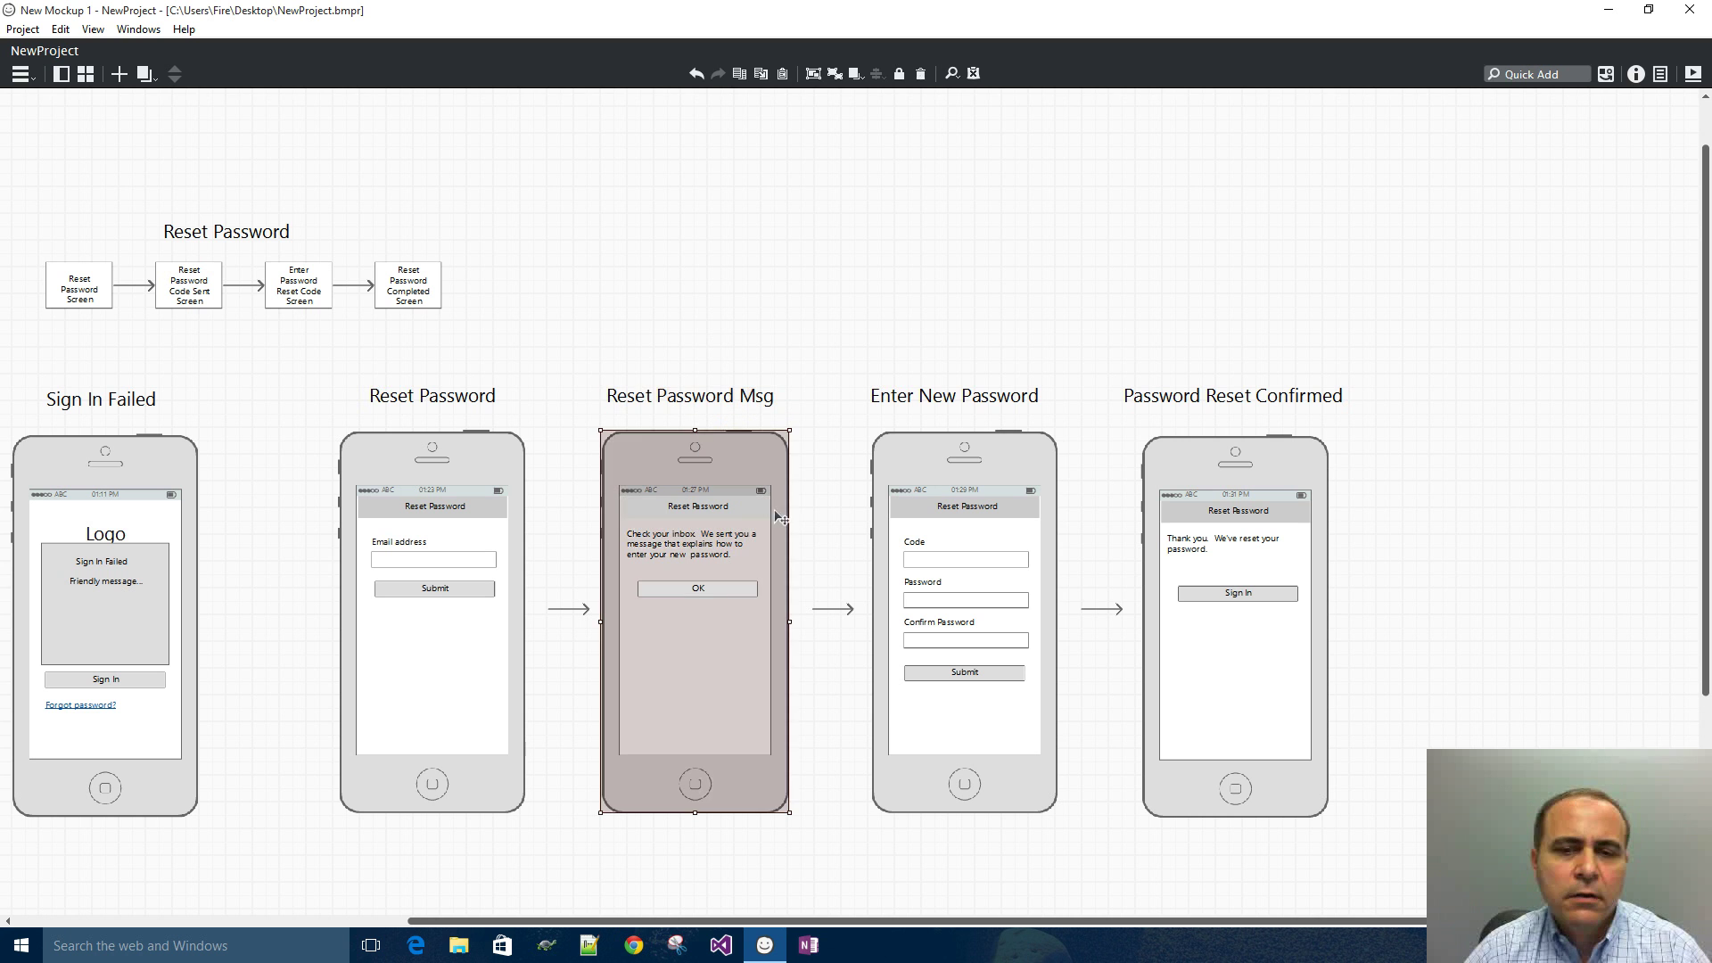
{"action": "left_click", "coordinate": [830, 431]}
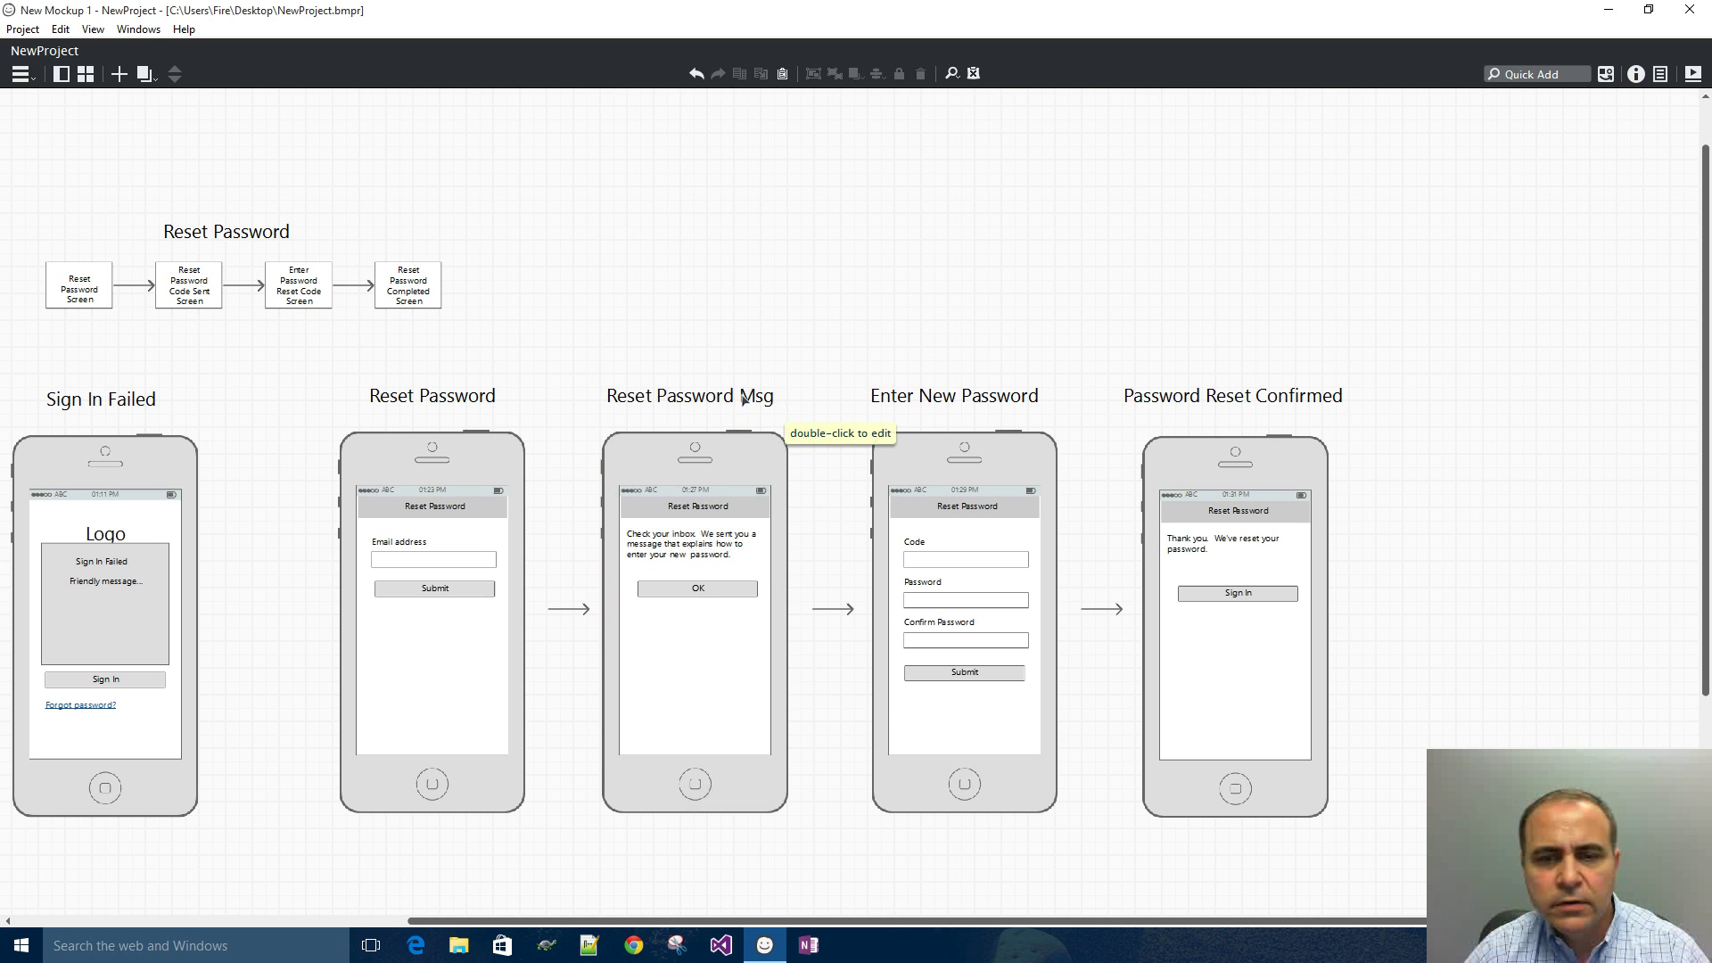
{"action": "left_click_drag", "start_coordinate": [839, 354], "coordinate": [1078, 858]}
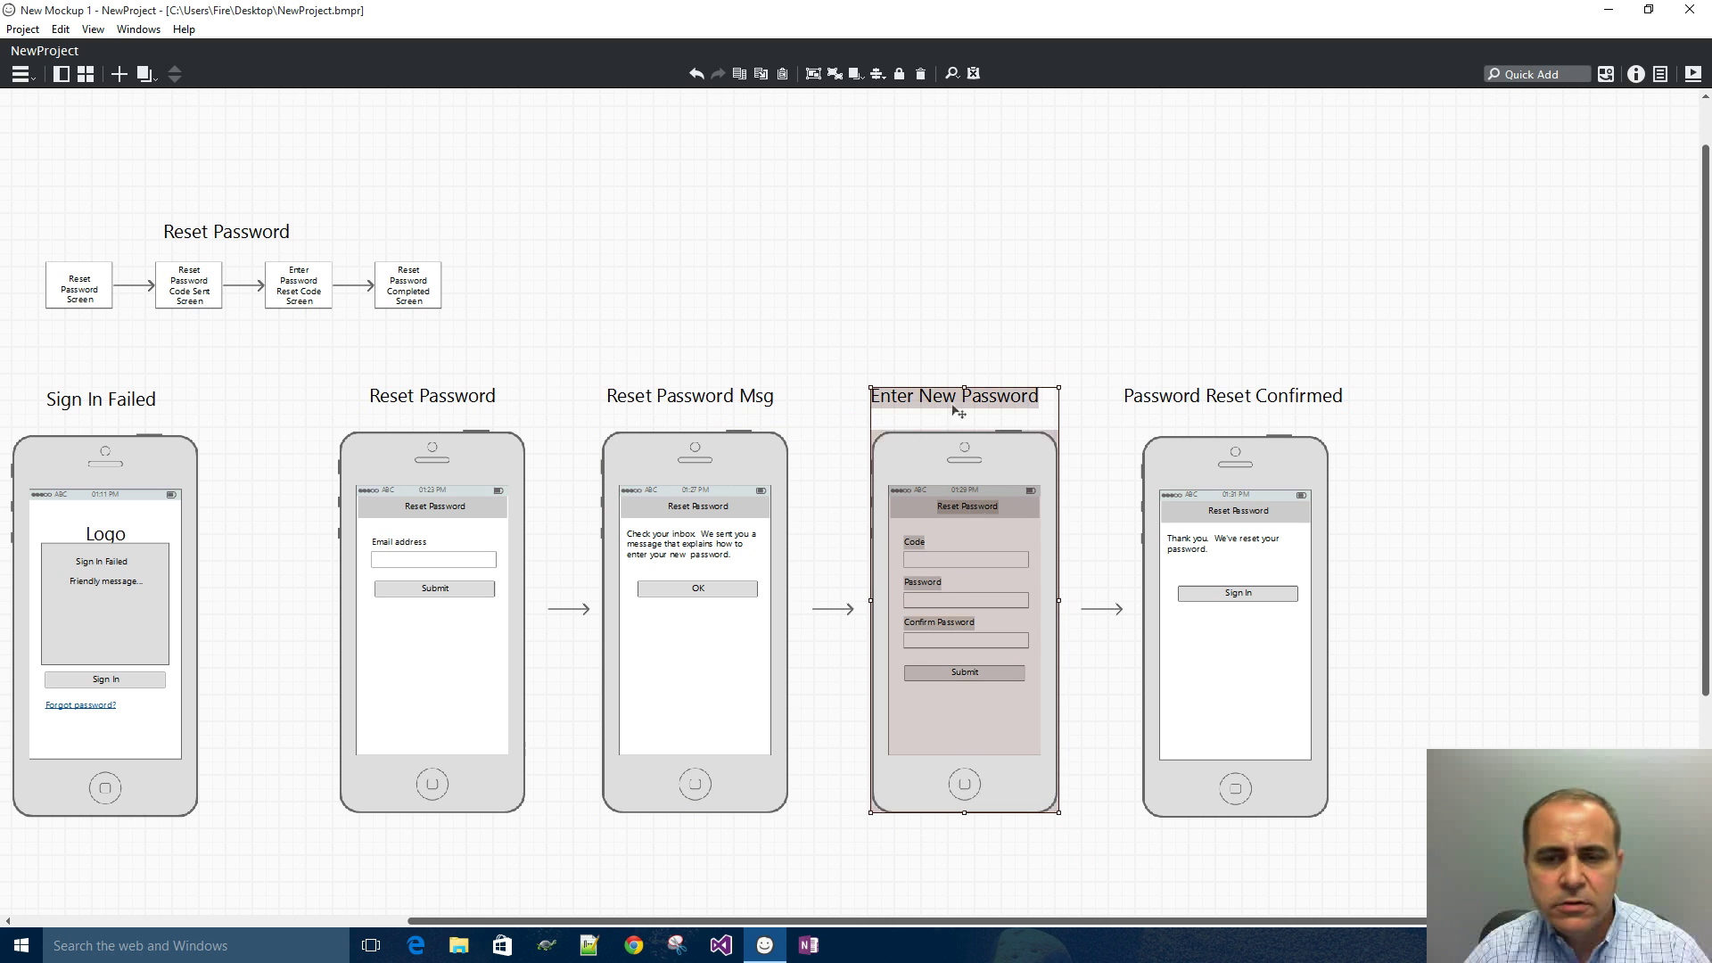
{"action": "left_click", "coordinate": [949, 325]}
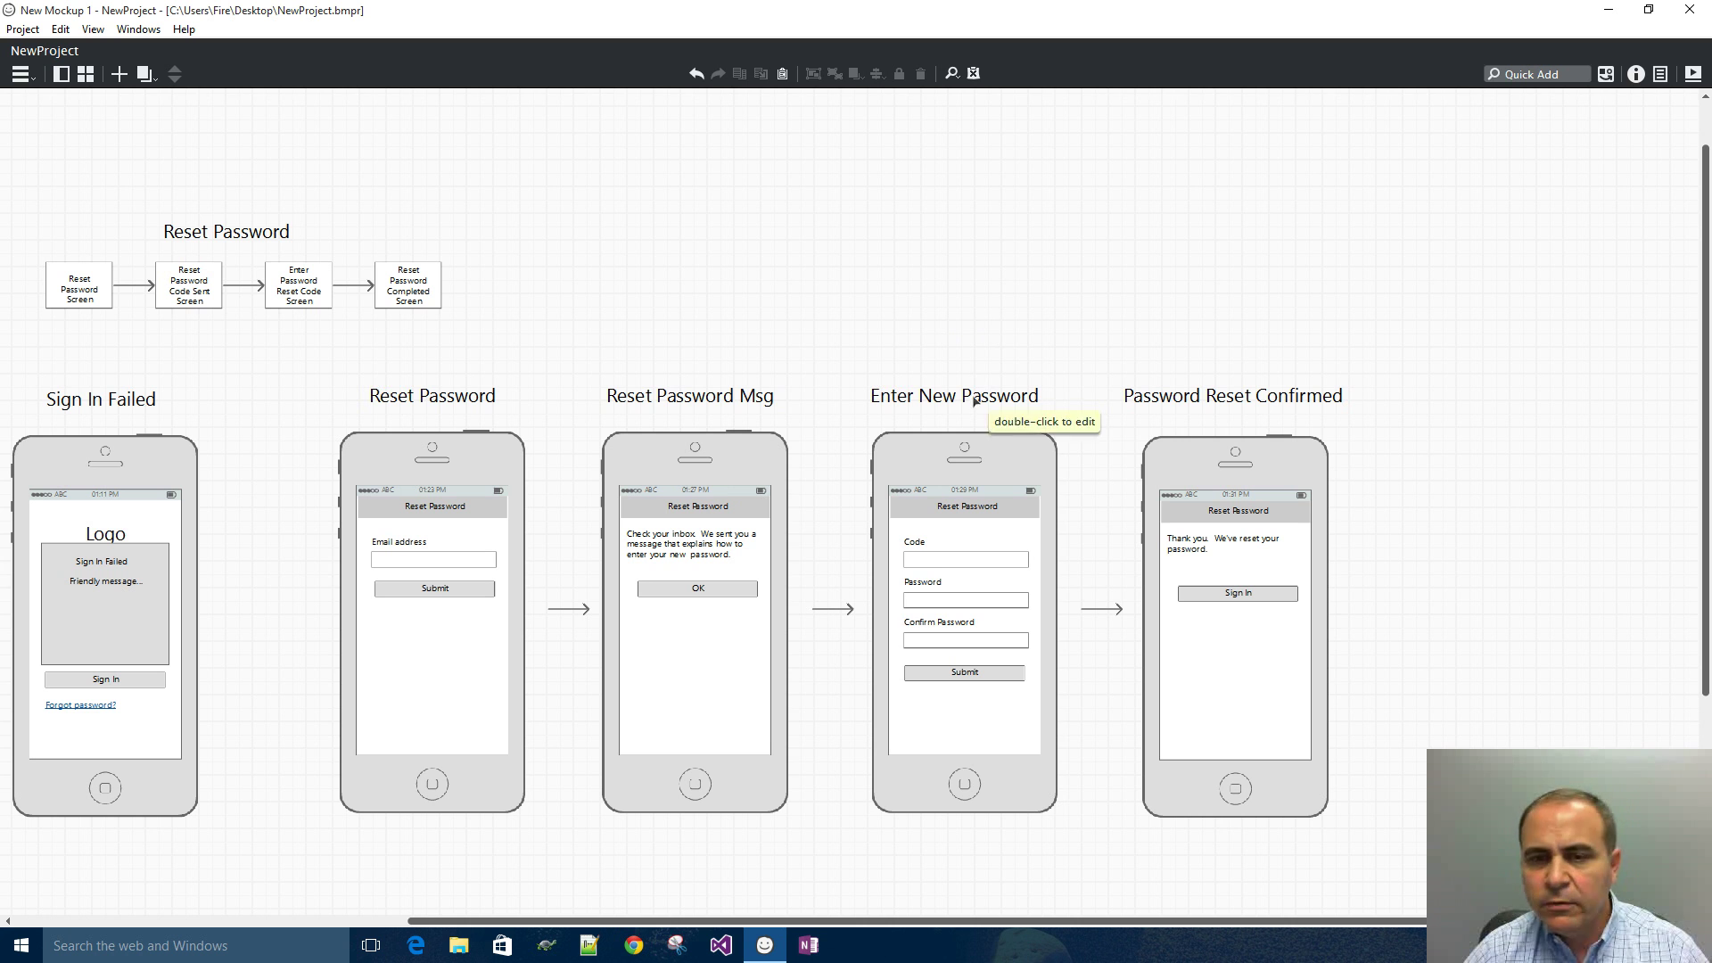
- Shift the Enter New Password title slightly right so it sits centred above its phone
{"action": "left_click", "coordinate": [974, 442]}
{"action": "left_click_drag", "start_coordinate": [956, 398], "coordinate": [967, 398]}
{"action": "left_click", "coordinate": [971, 339]}
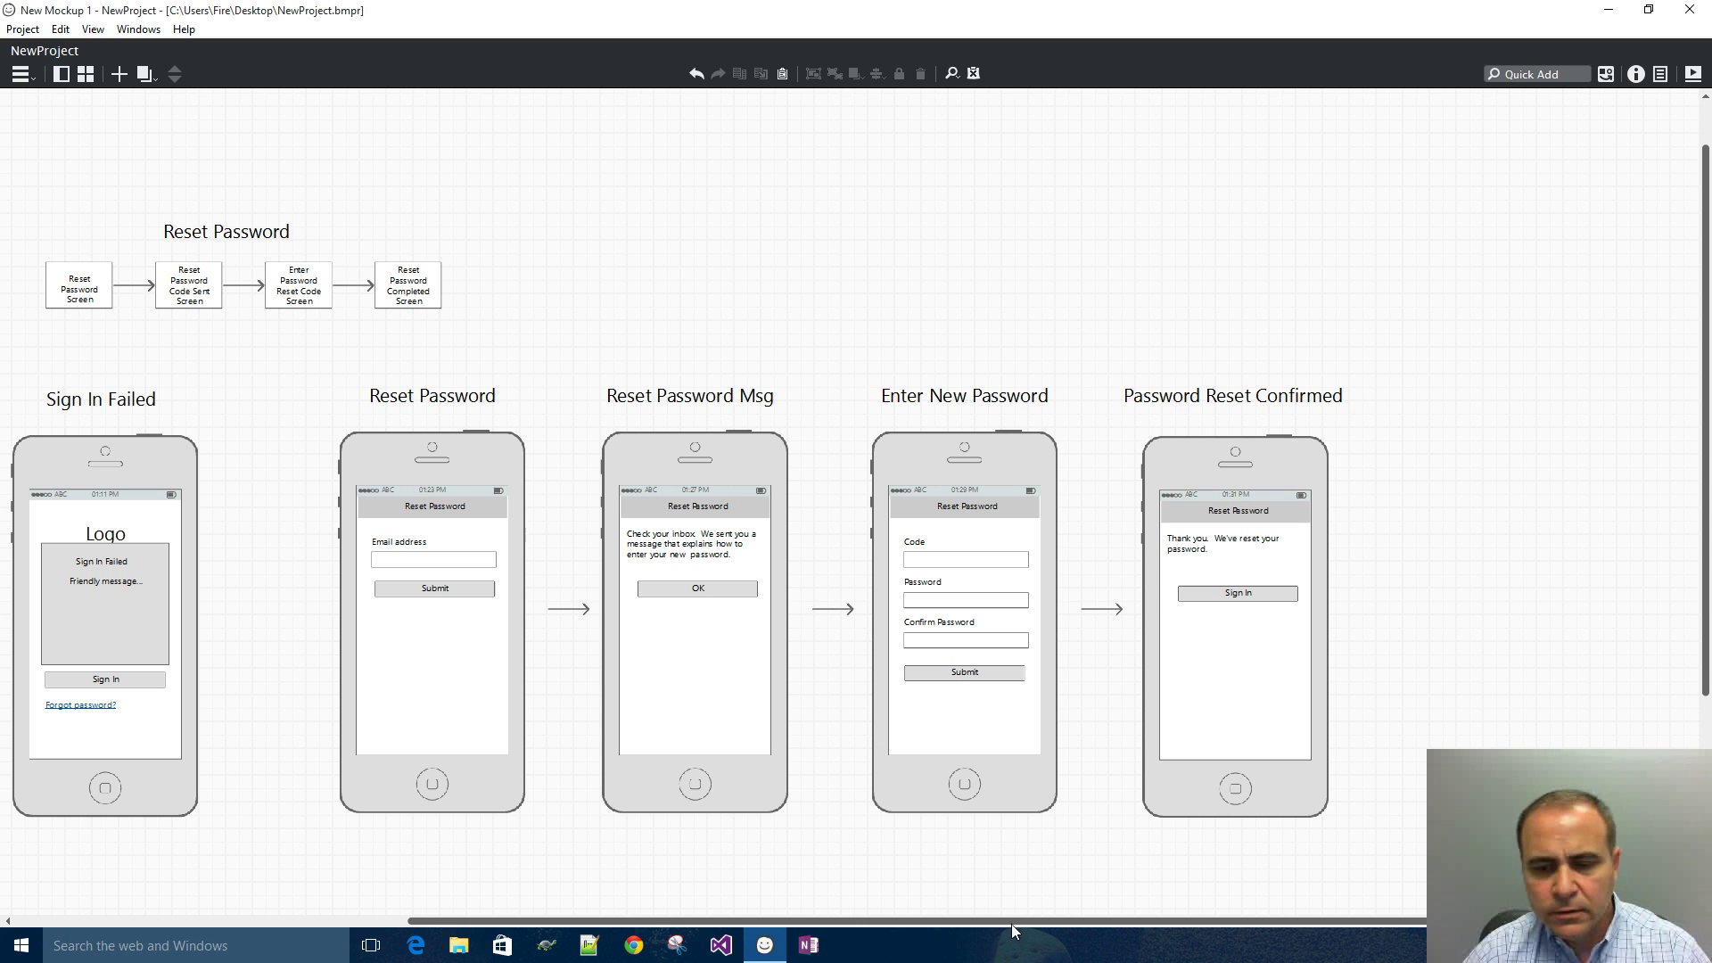
{"action": "left_click_drag", "start_coordinate": [1014, 923], "coordinate": [578, 920]}
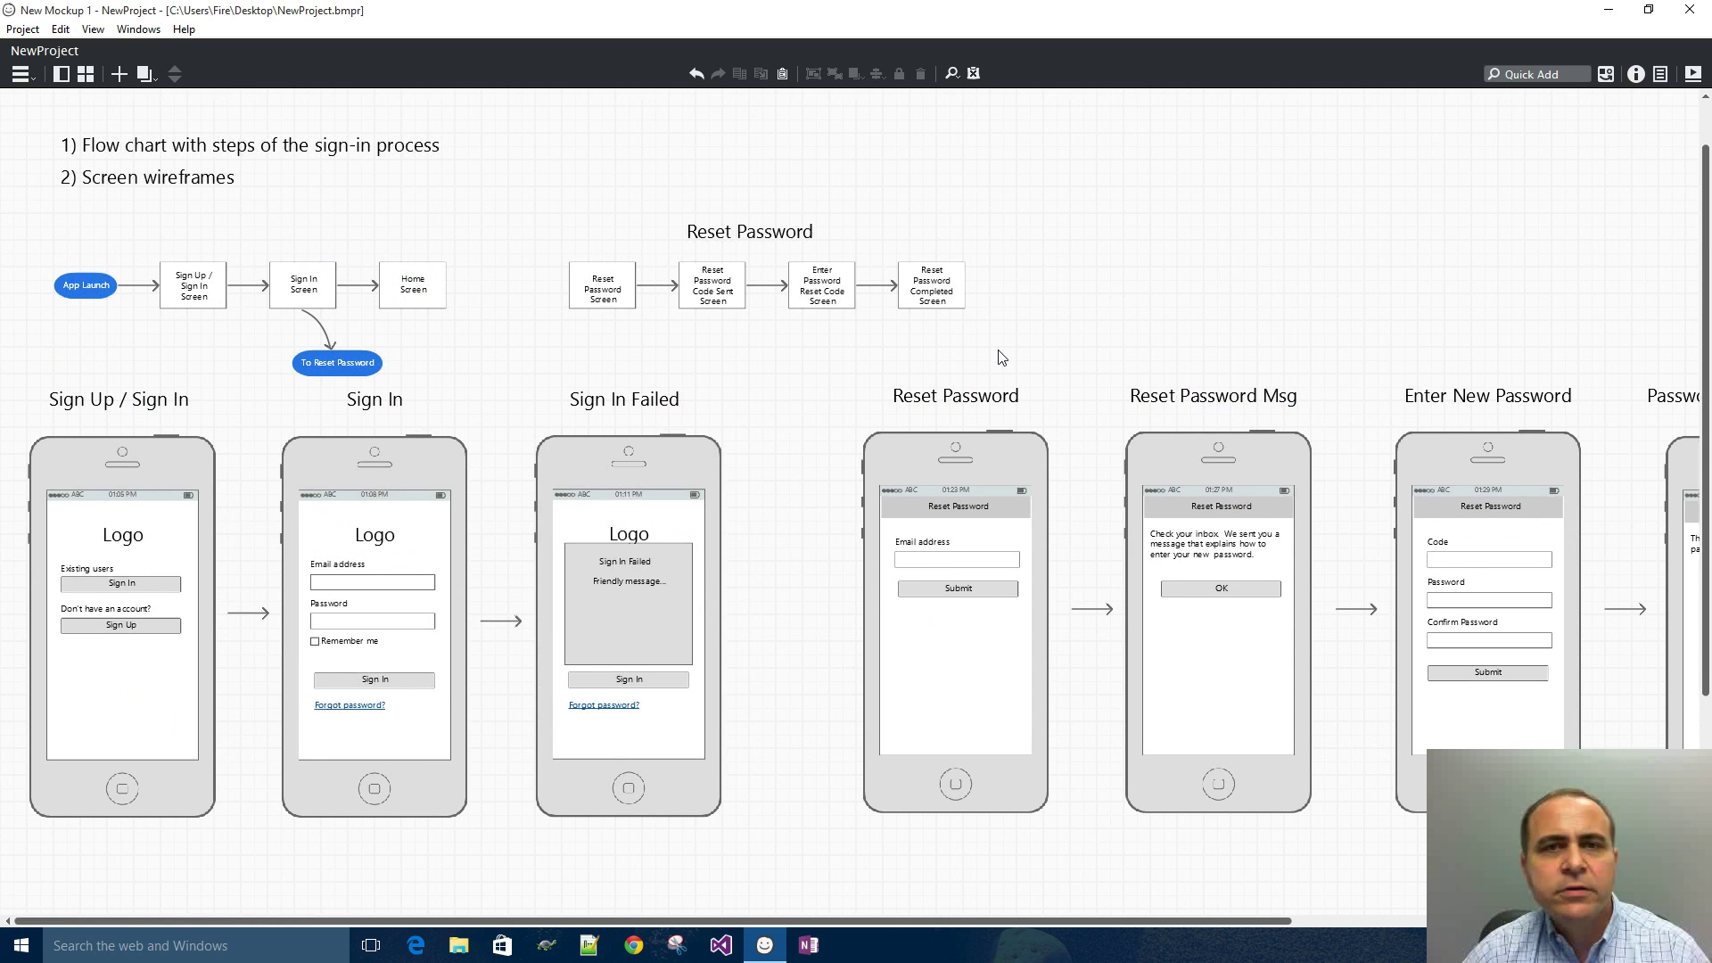